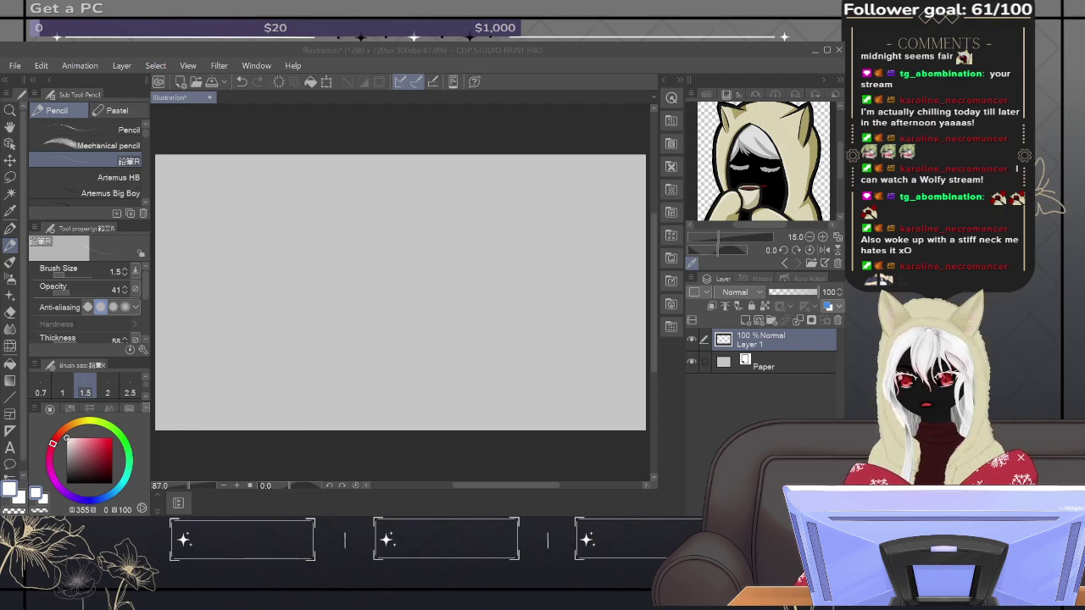
left_click(237, 270)
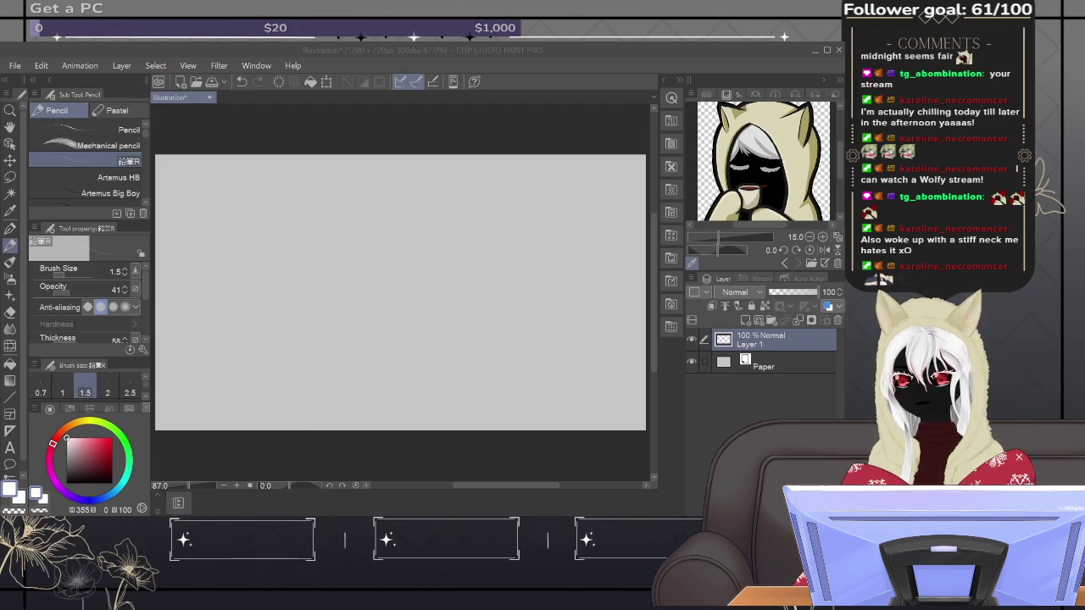
left_click(230, 274)
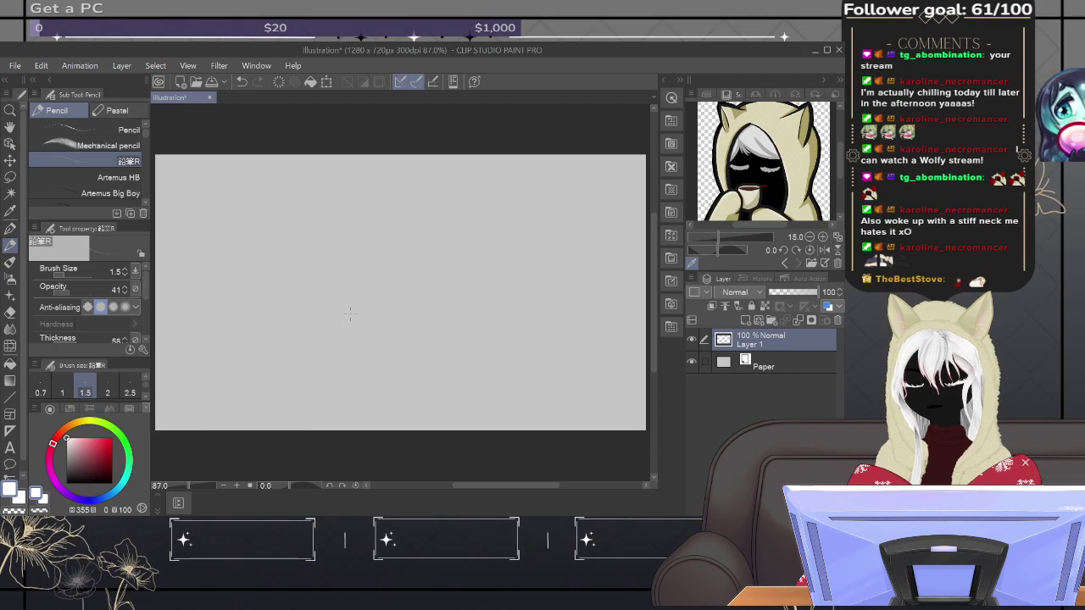
Step: Switch the drawing colour to black and set the 鉛筆R pencil's brush size to 30
key("x")
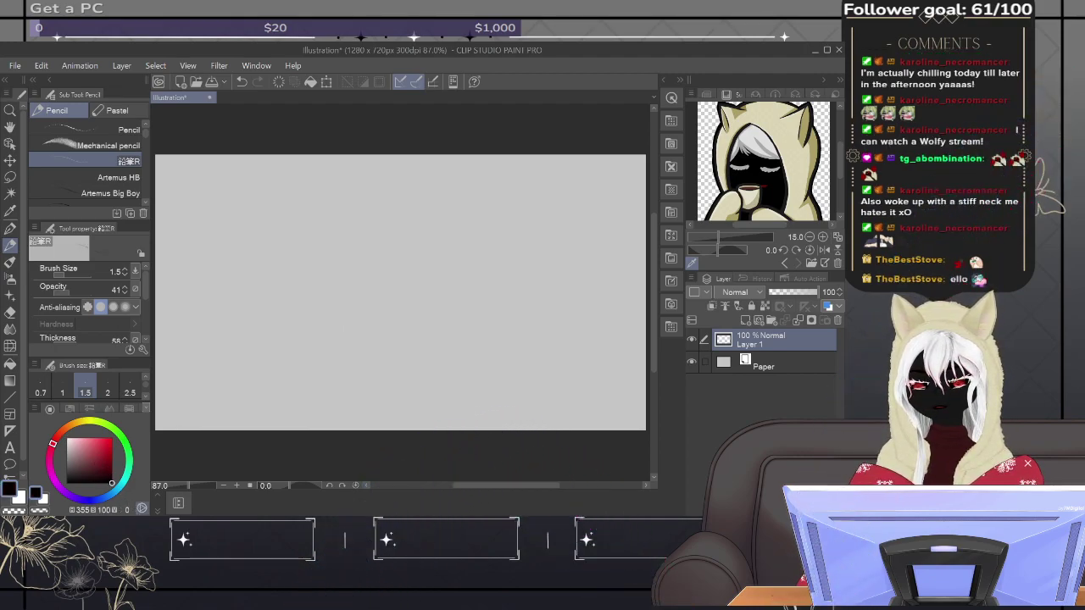
key("ctrl+alt+0")
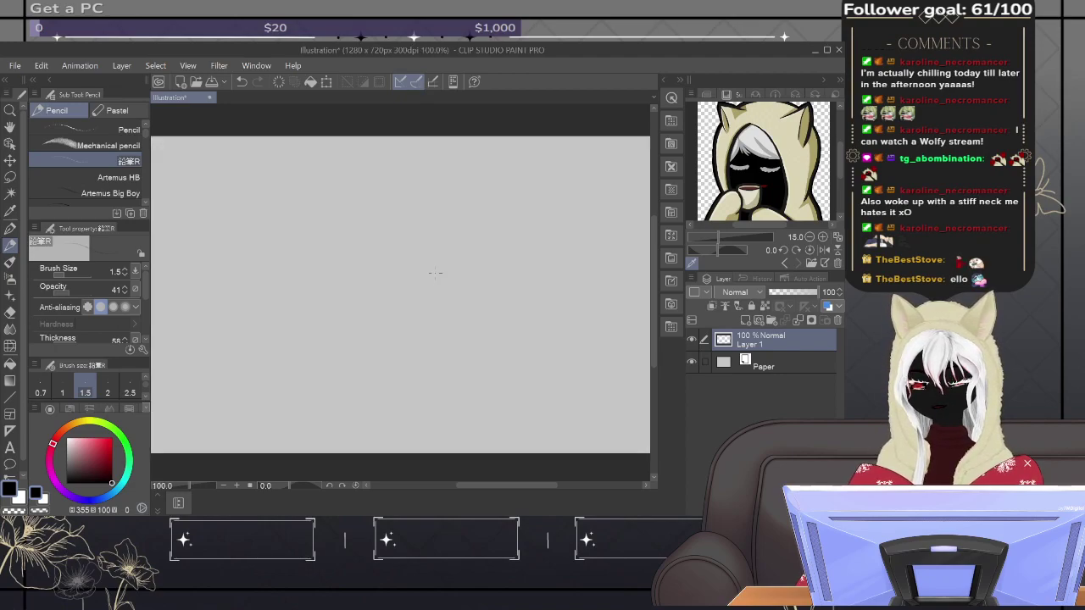
scroll(435, 273, "down", 1)
key("bracketright")
key("bracketright")
key("bracketright")
key("bracketright")
key("bracketright")
key("bracketright")
key("bracketright")
key("bracketright")
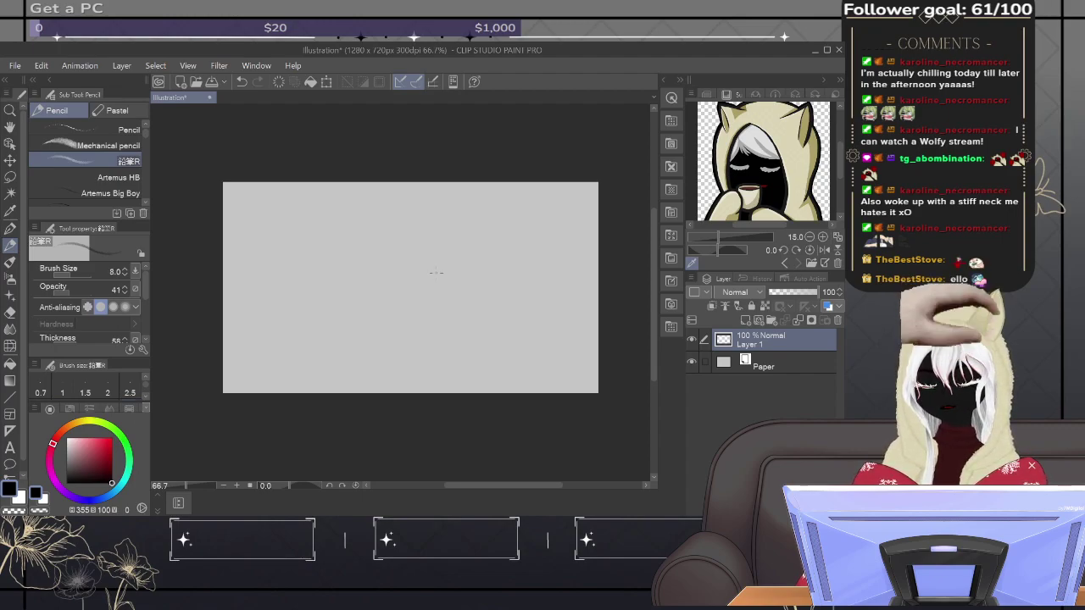
key("bracketright")
key("bracketright")
key("bracketright")
key("bracketright")
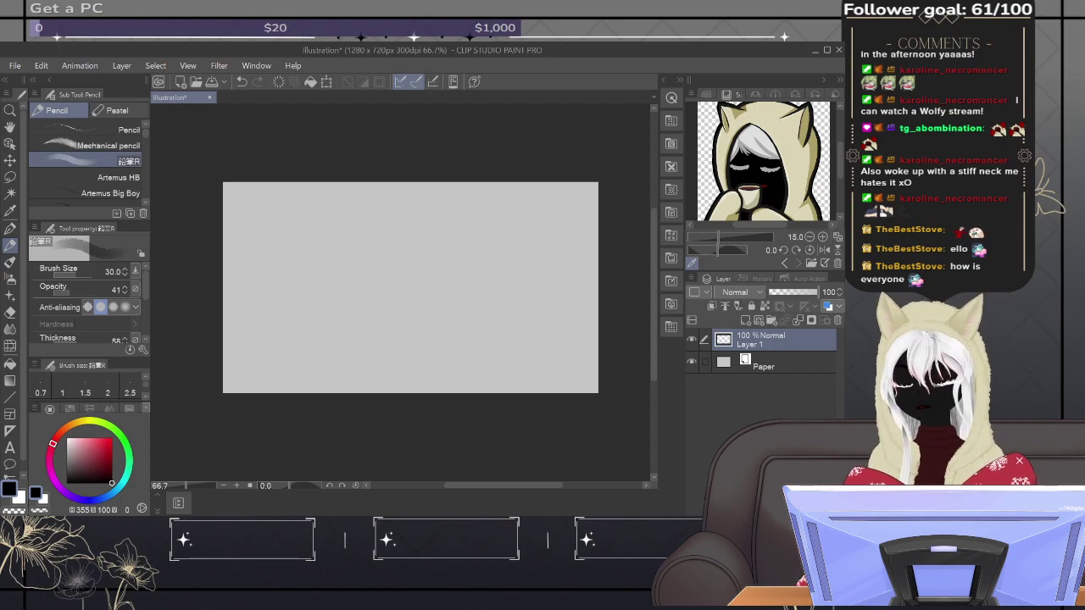
key("ctrl+alt+0")
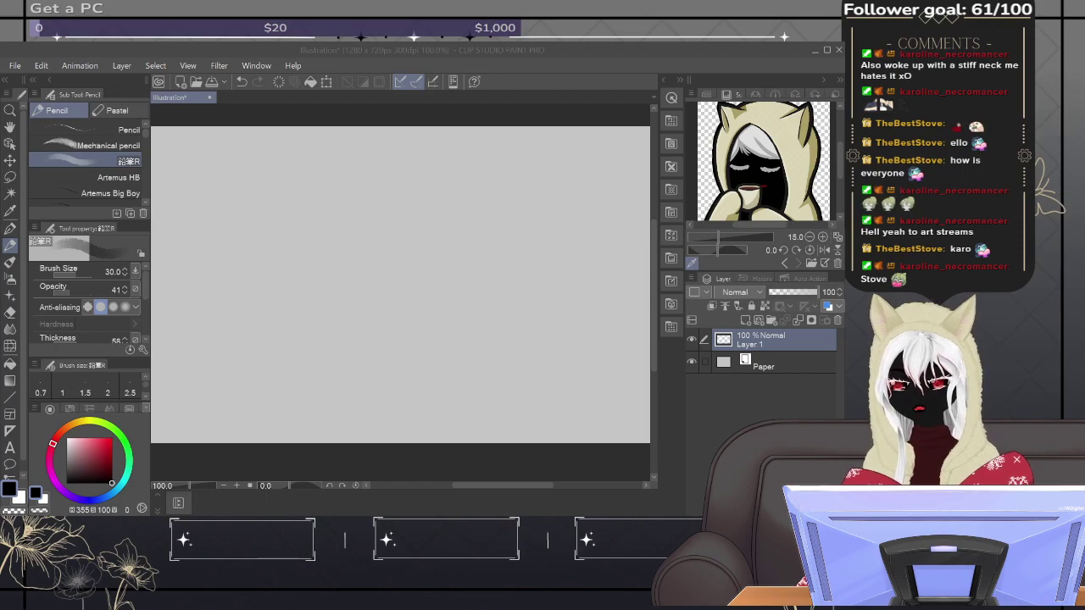
left_click(495, 77)
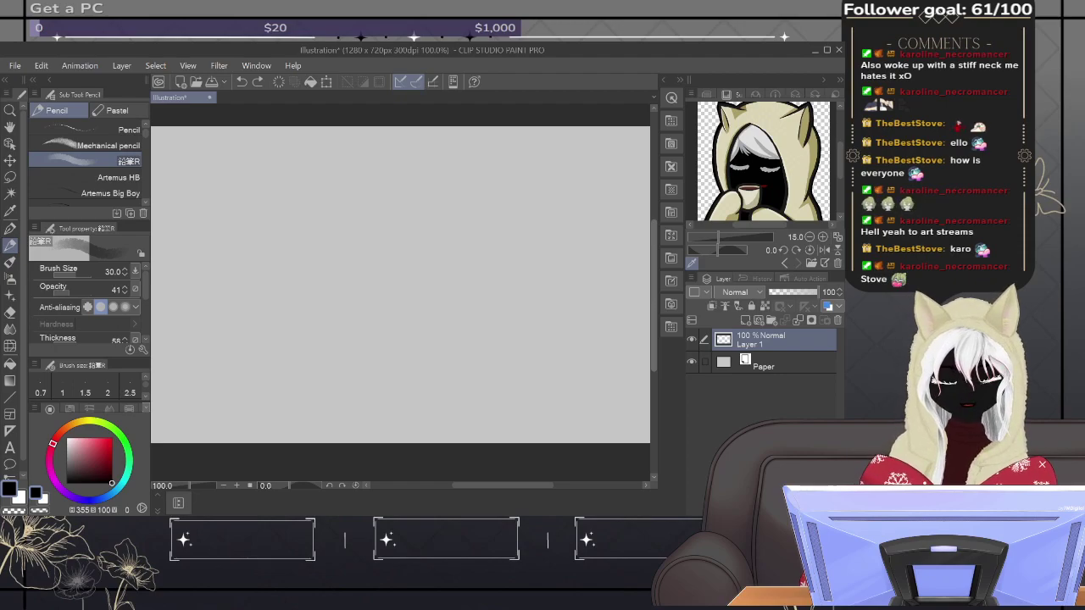
left_click(102, 145)
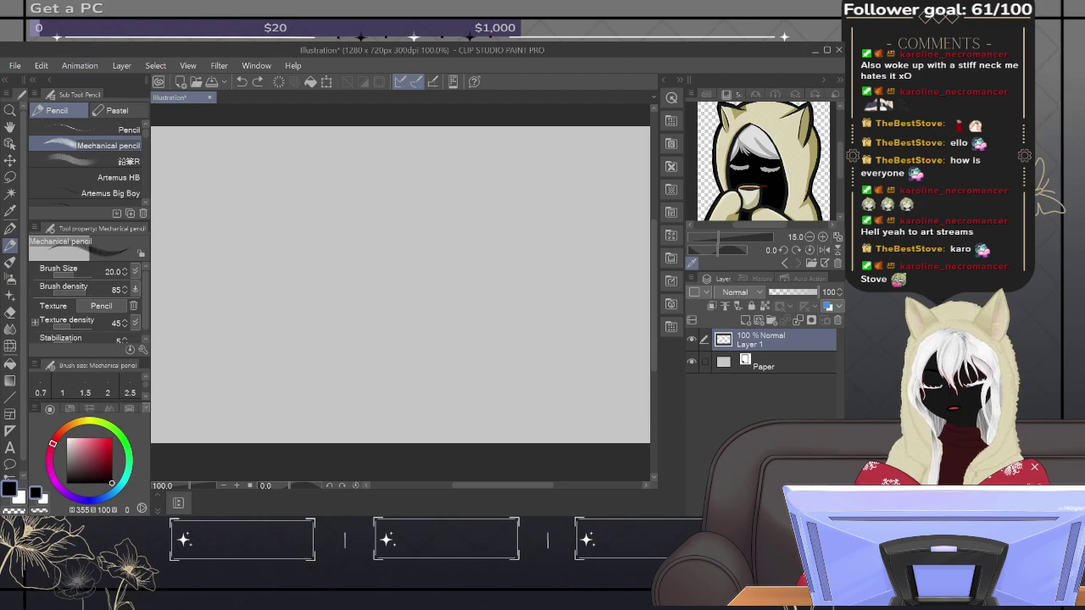
left_click(11, 228)
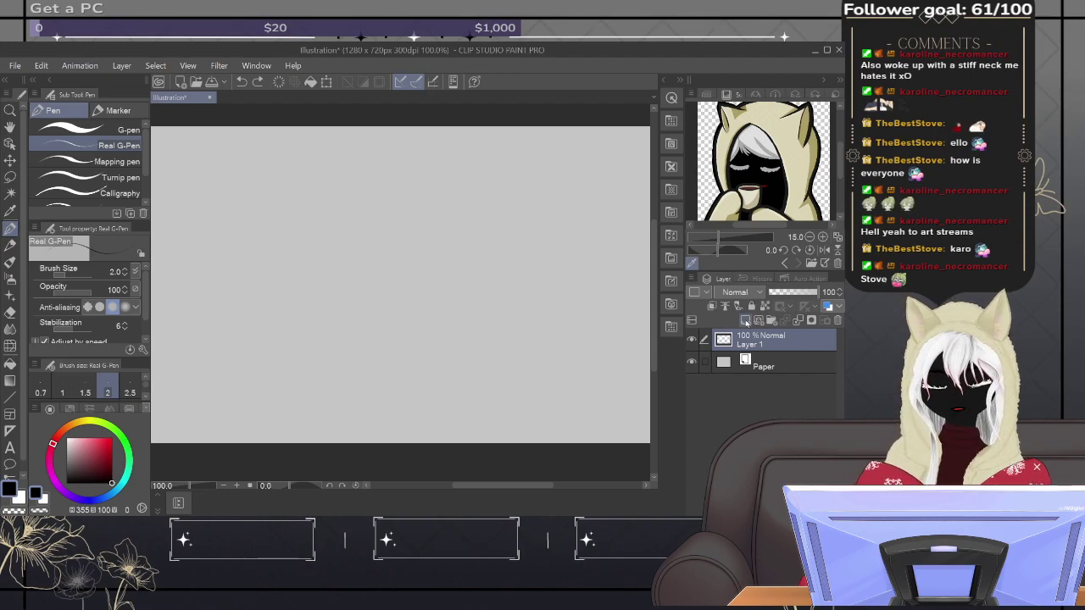
left_click(745, 320)
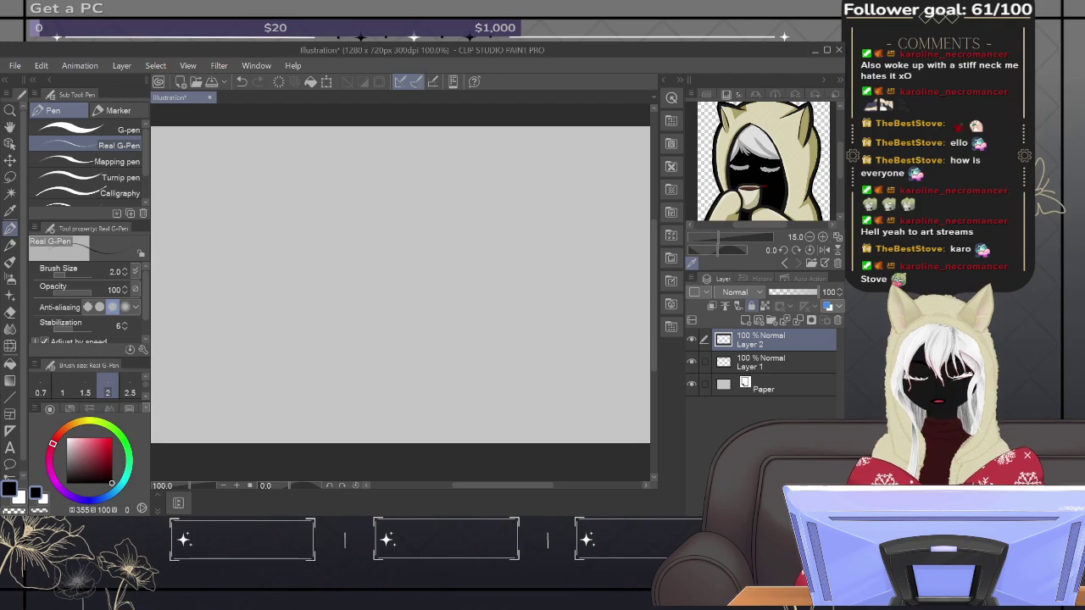
key("ctrl+z")
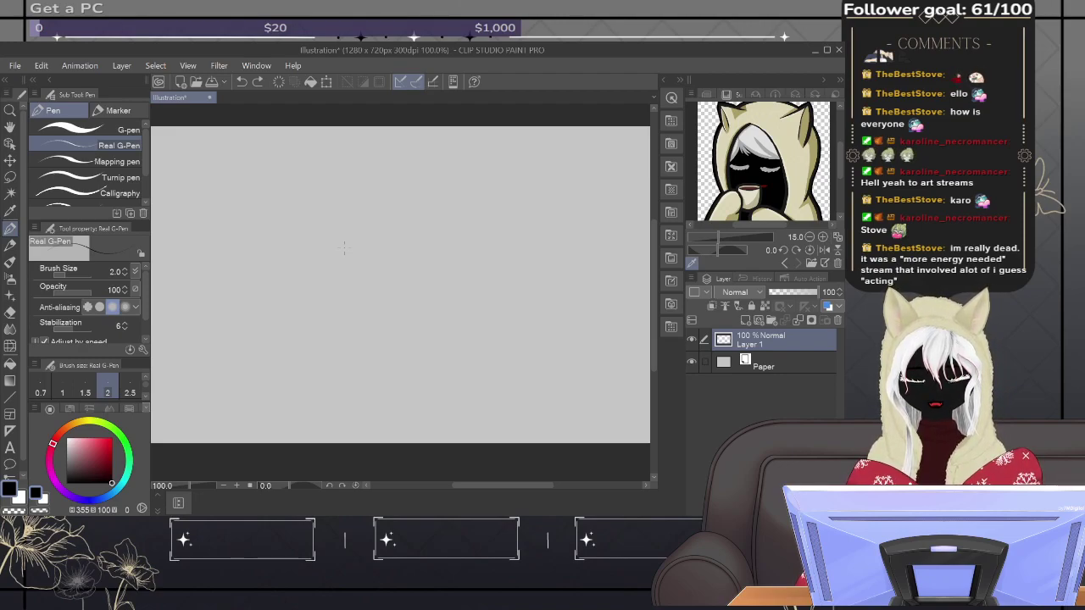
key("e")
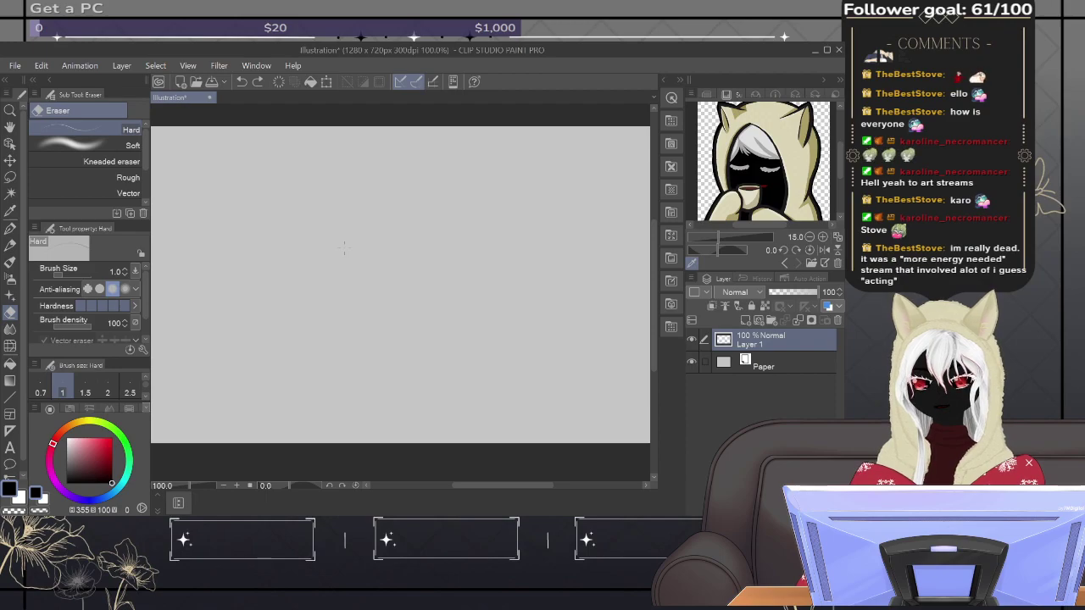
key("p")
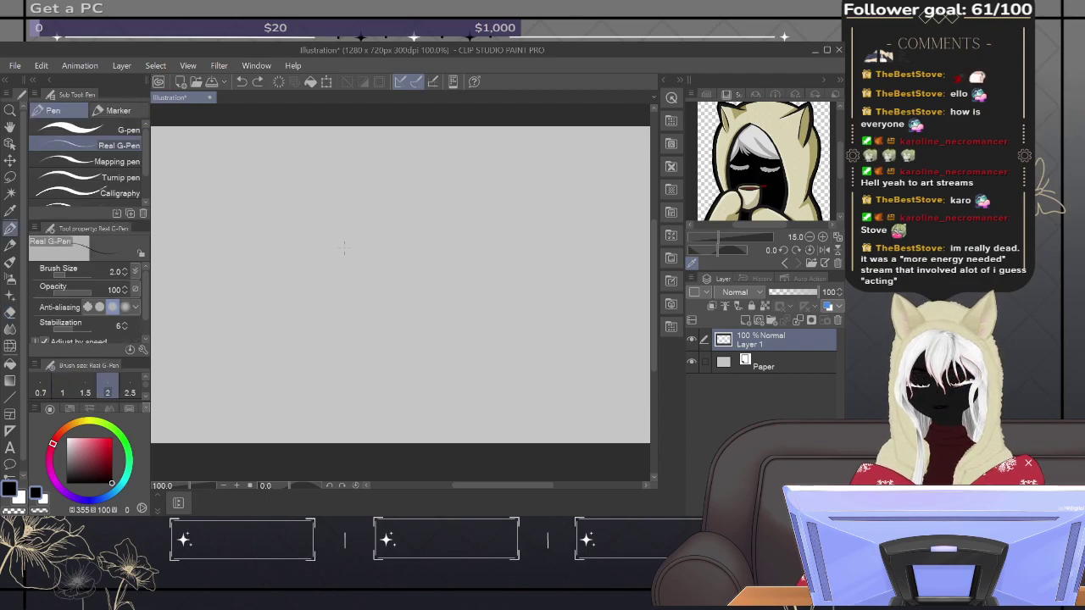
scroll(344, 248, "down", 2)
scroll(402, 245, "up", 2)
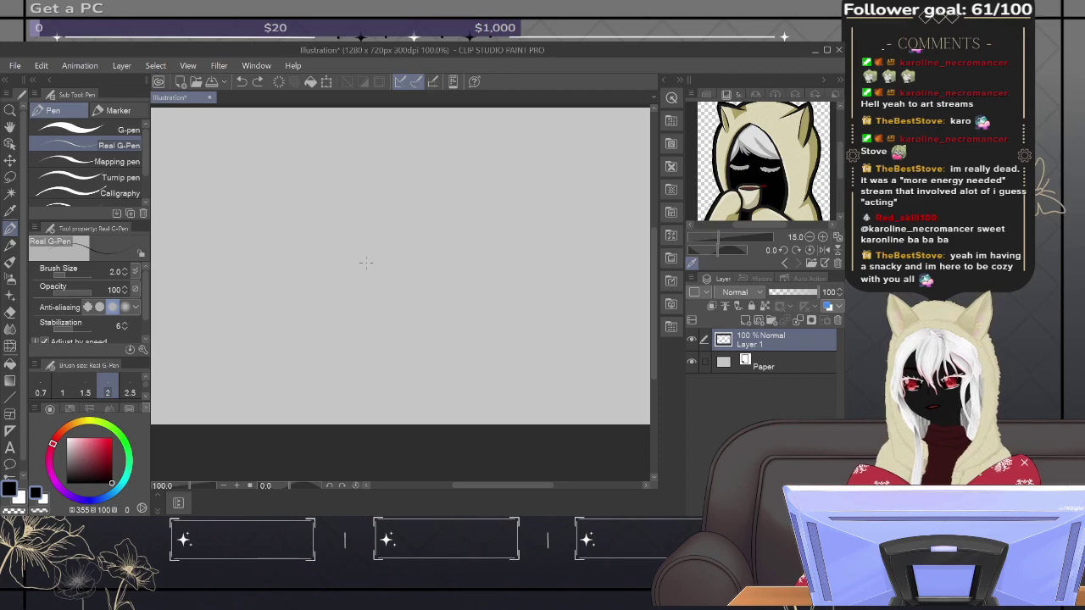
Step: Draw a looping black test stroke on Layer 1 with the Mechanical pencil at brush size 20
left_click(11, 245)
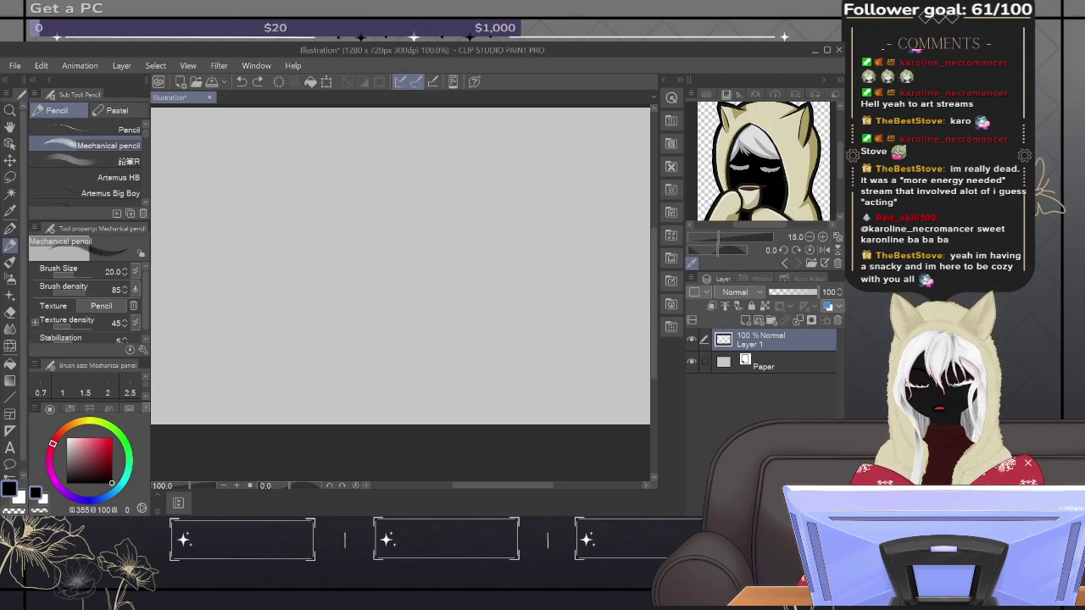
left_click(377, 276, "alt")
left_click_drag(114, 473, 145, 504)
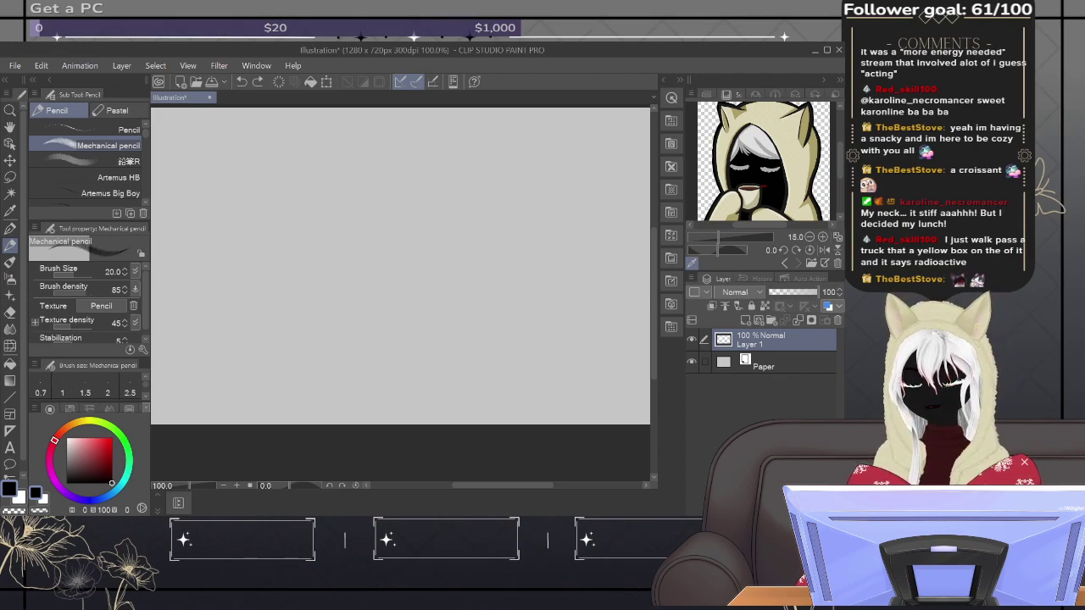
scroll(295, 305, "up", 1)
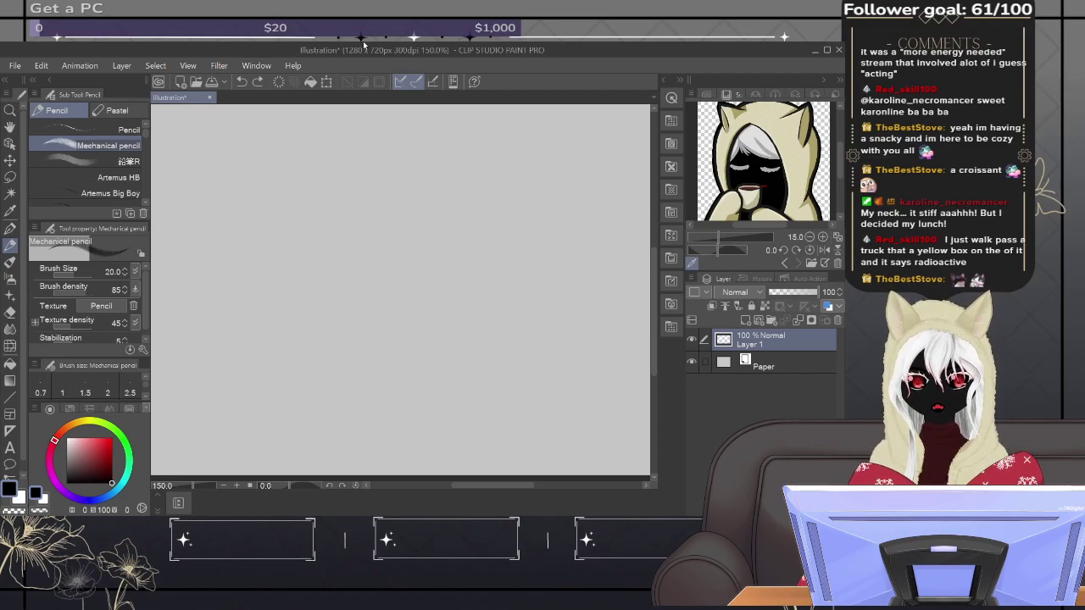
mouse_move(255, 217)
left_mouse_down()
mouse_move(312, 240)
mouse_move(398, 339)
mouse_move(263, 326)
mouse_move(371, 269)
left_mouse_up()
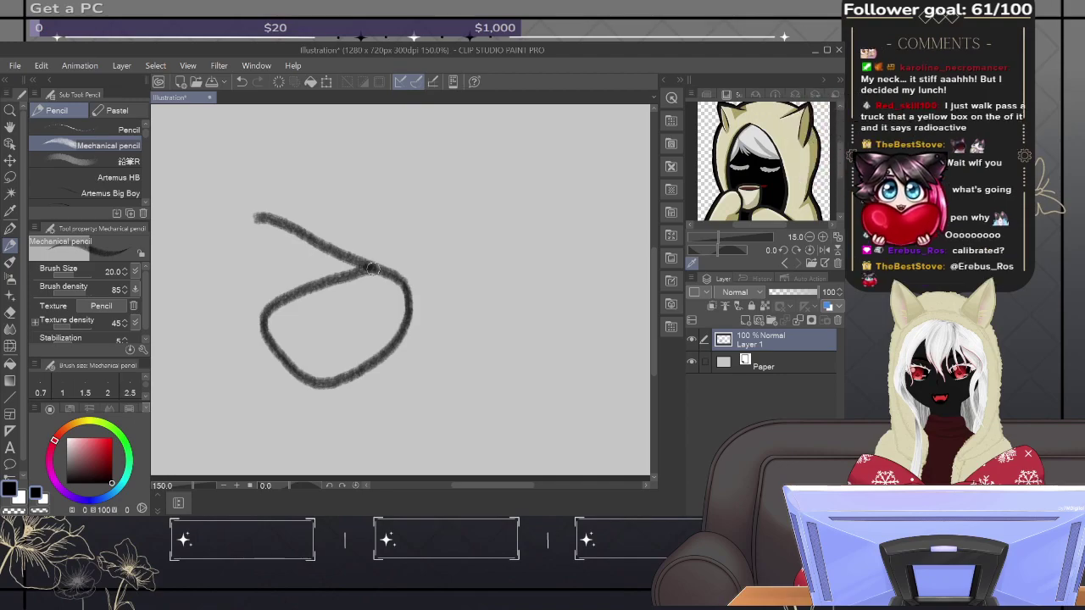
key("e")
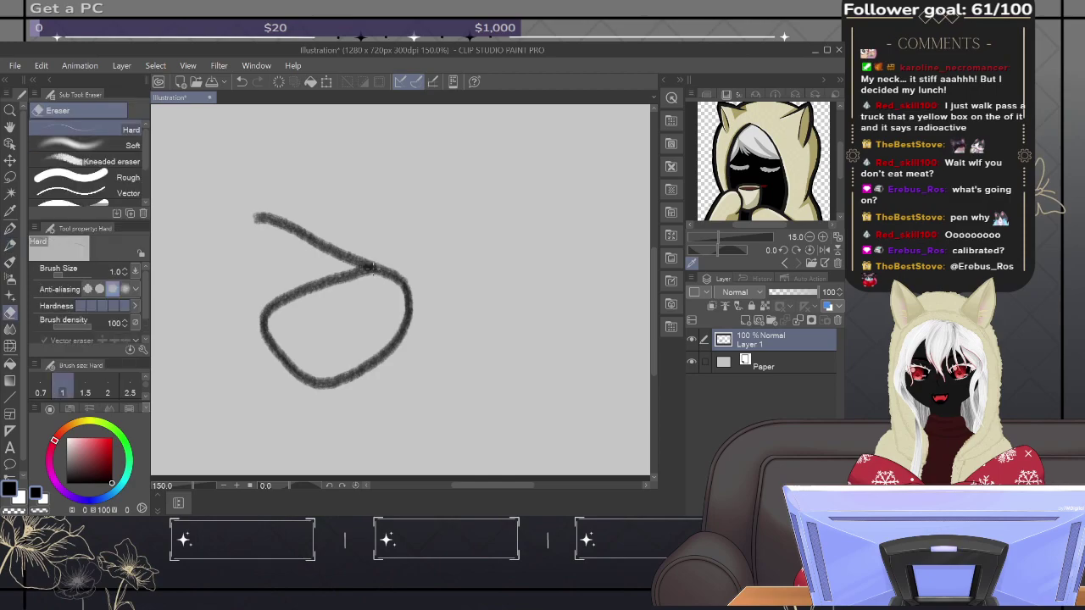
key("p")
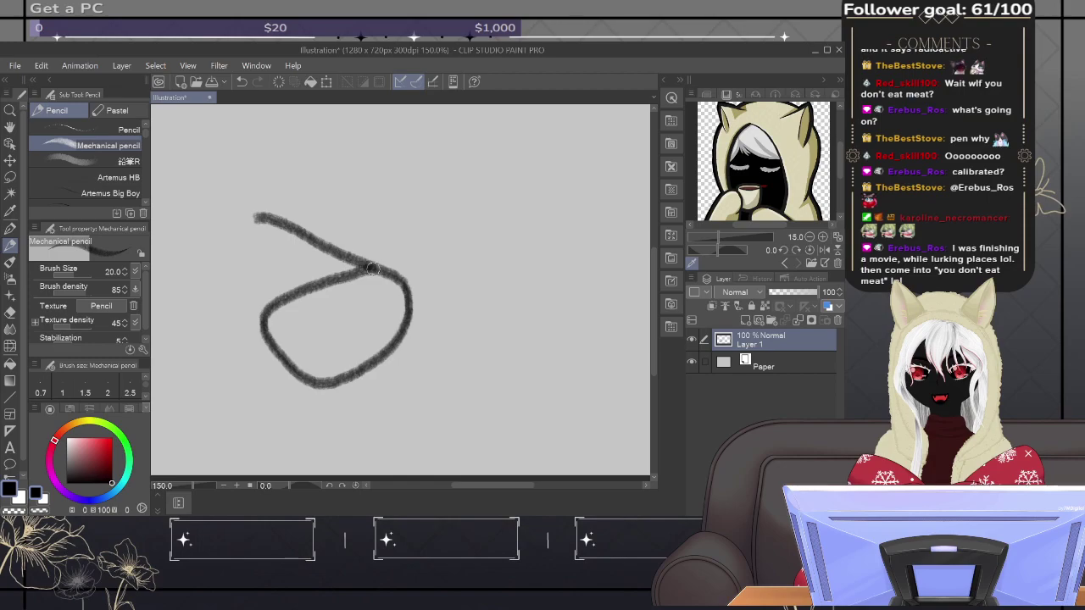
left_click(11, 262)
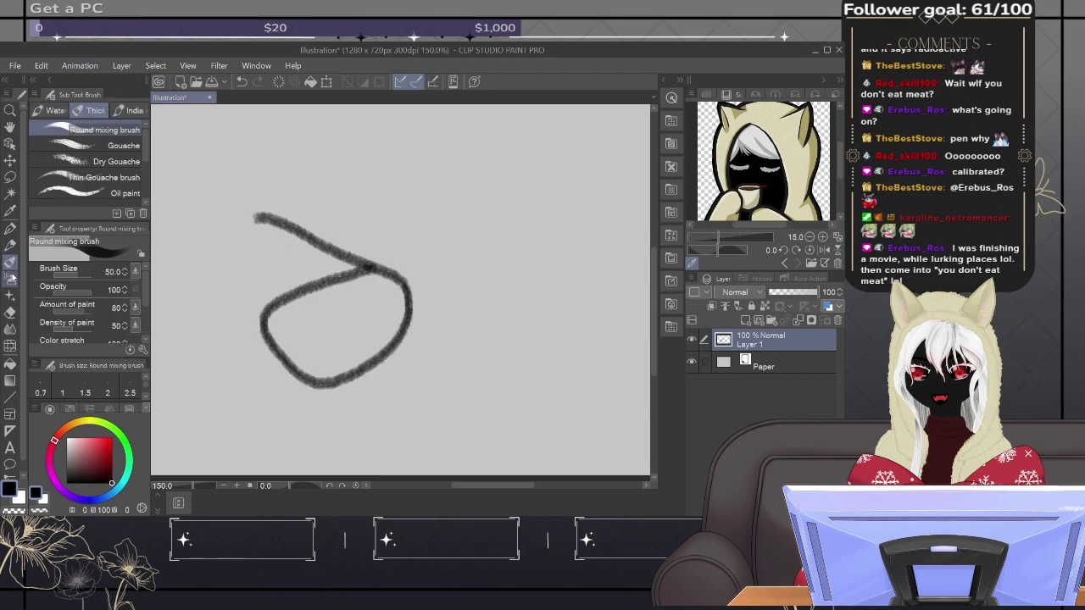
left_click(10, 245)
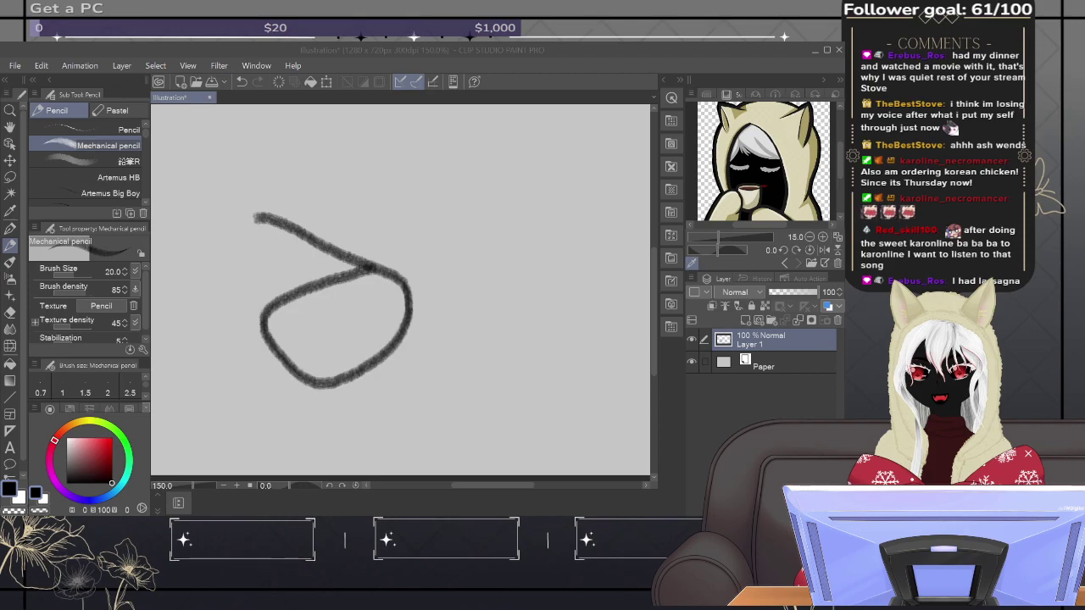
Step: Close the TrickAndTreat illustration and quit the painting program
left_click(264, 355)
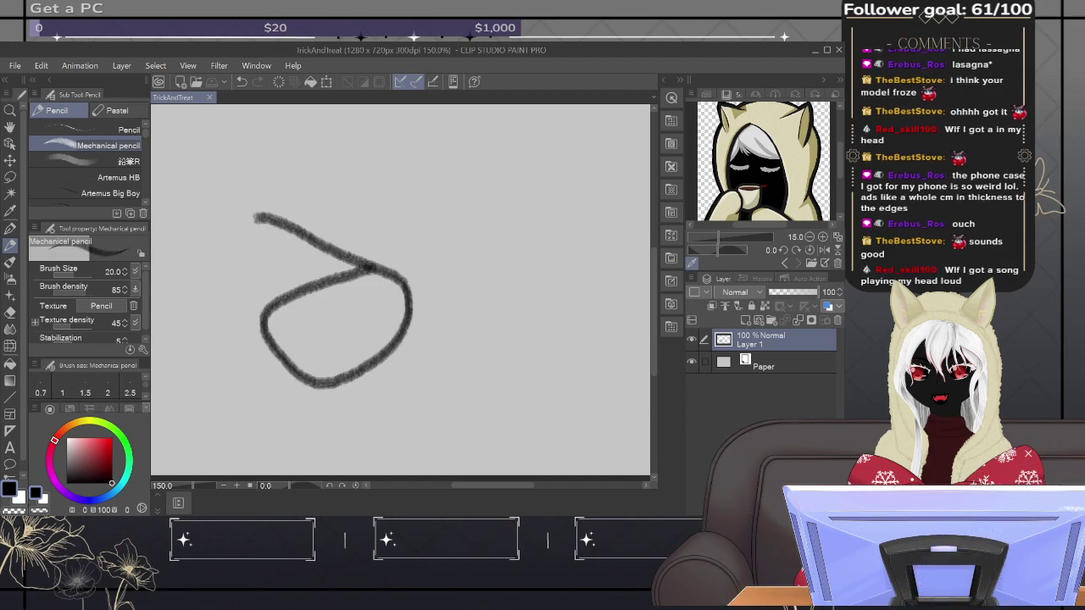
key("ctrl+w")
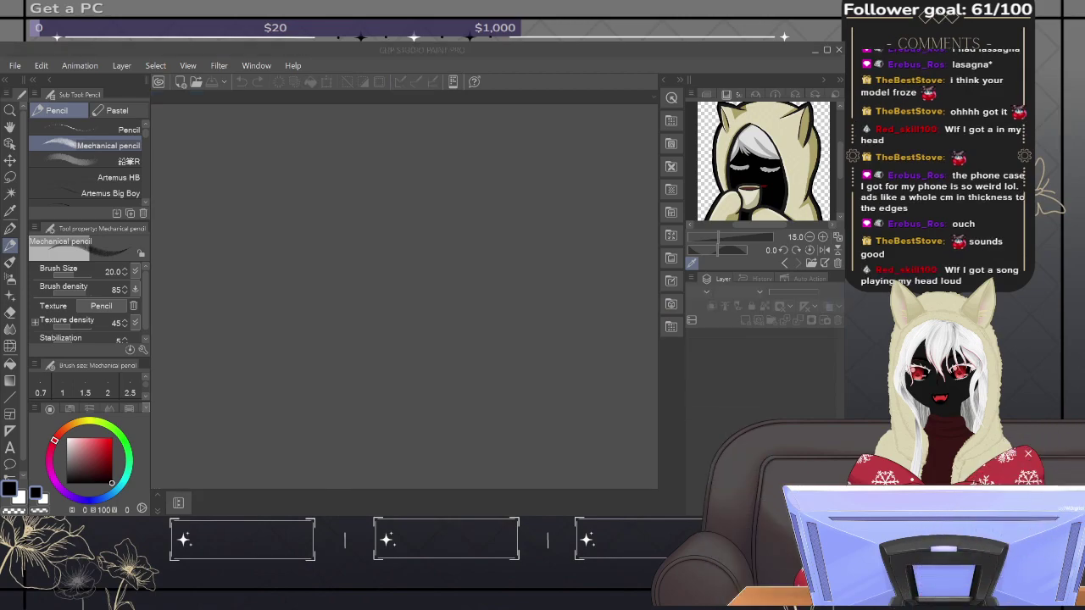
key("ctrl+q")
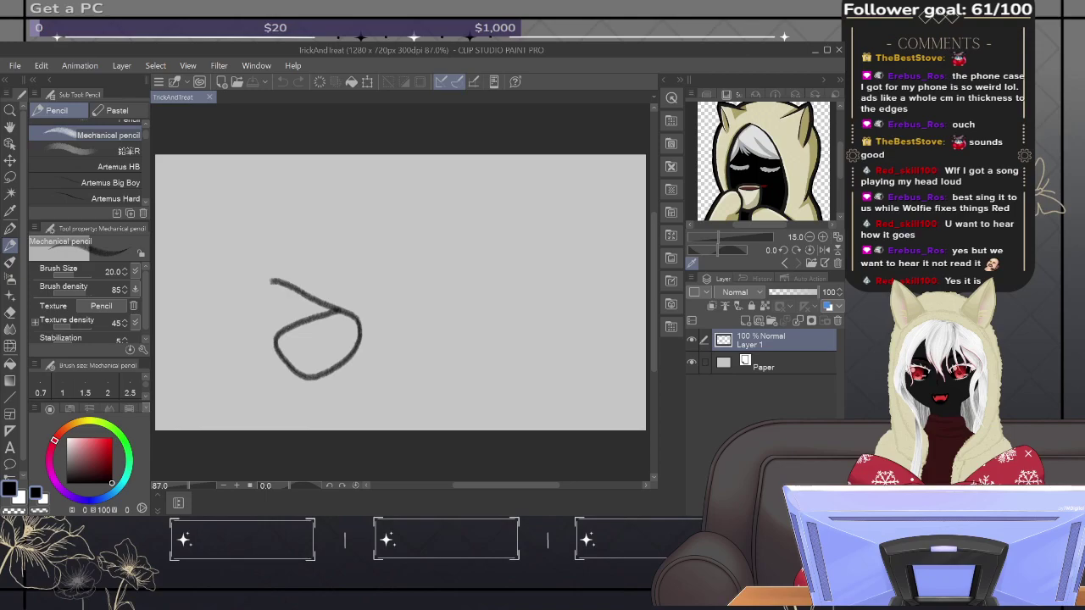
Step: Test the Mechanical pencil and the hard eraser on the canvas, undoing the pencil scribbles
mouse_move(339, 310)
left_mouse_down()
mouse_move(400, 283)
mouse_move(509, 280)
mouse_move(339, 347)
mouse_move(391, 234)
mouse_move(280, 348)
mouse_move(560, 225)
mouse_move(288, 271)
left_mouse_up()
mouse_move(481, 243)
left_mouse_down()
mouse_move(290, 334)
mouse_move(458, 254)
mouse_move(305, 238)
mouse_move(355, 274)
mouse_move(279, 254)
mouse_move(534, 212)
mouse_move(365, 280)
mouse_move(568, 246)
left_mouse_up()
left_click_drag(345, 345, 312, 224)
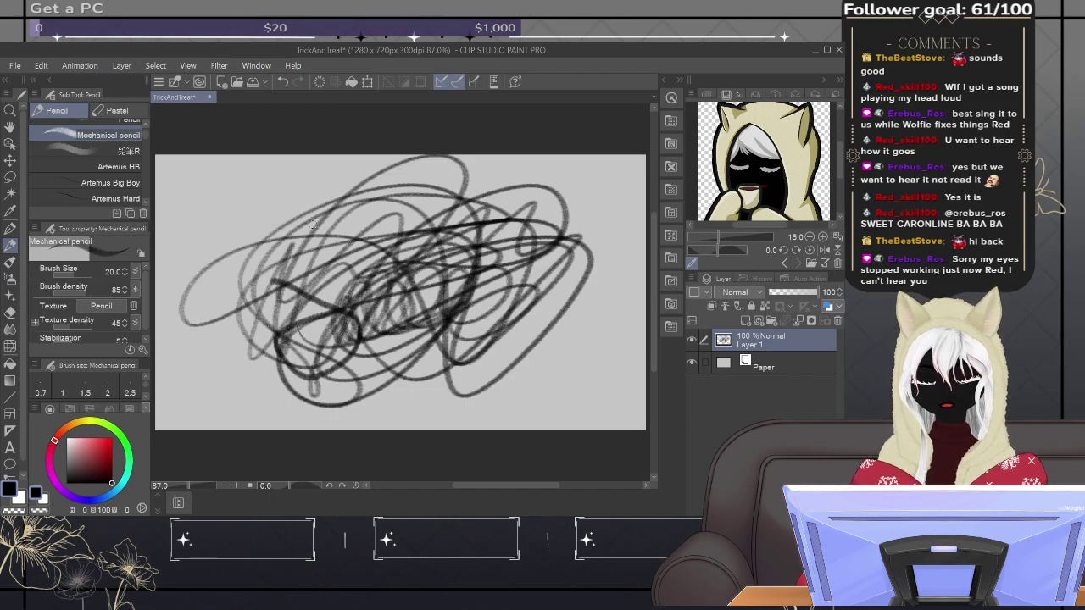
key("ctrl+z")
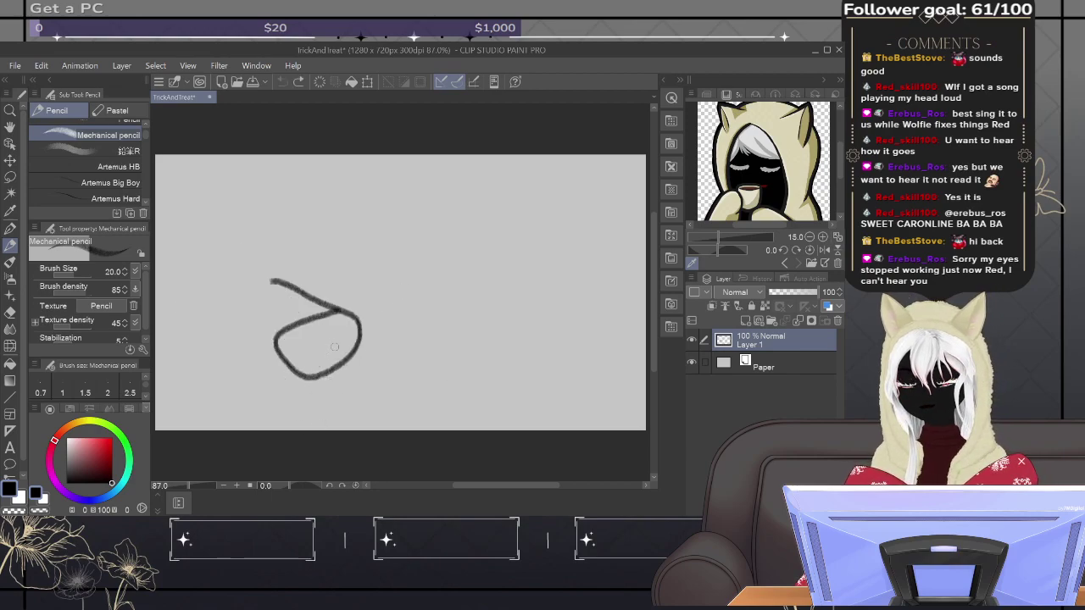
key("e")
left_click_drag(293, 287, 309, 298)
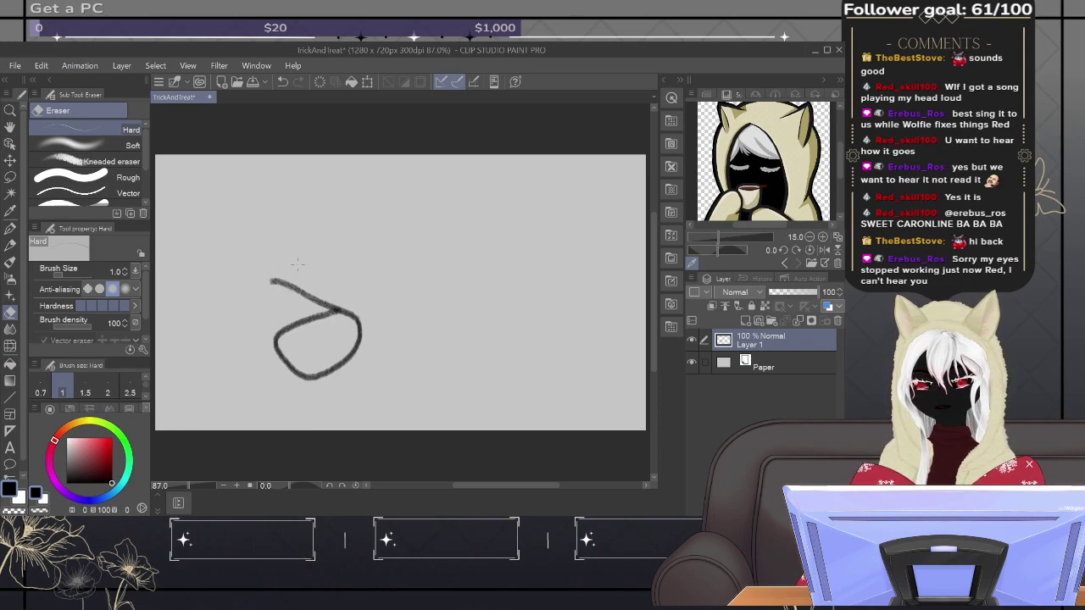
key("p")
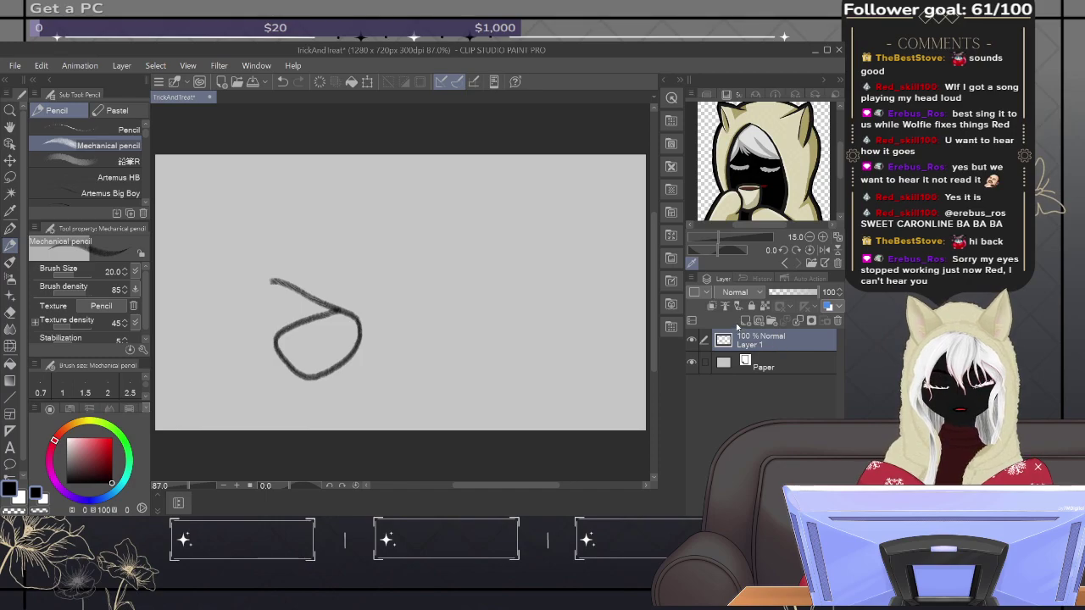
Step: Replace Layer 1, which holds the test stroke, with a new empty layer and make that layer active
left_click(743, 323)
left_click(773, 367)
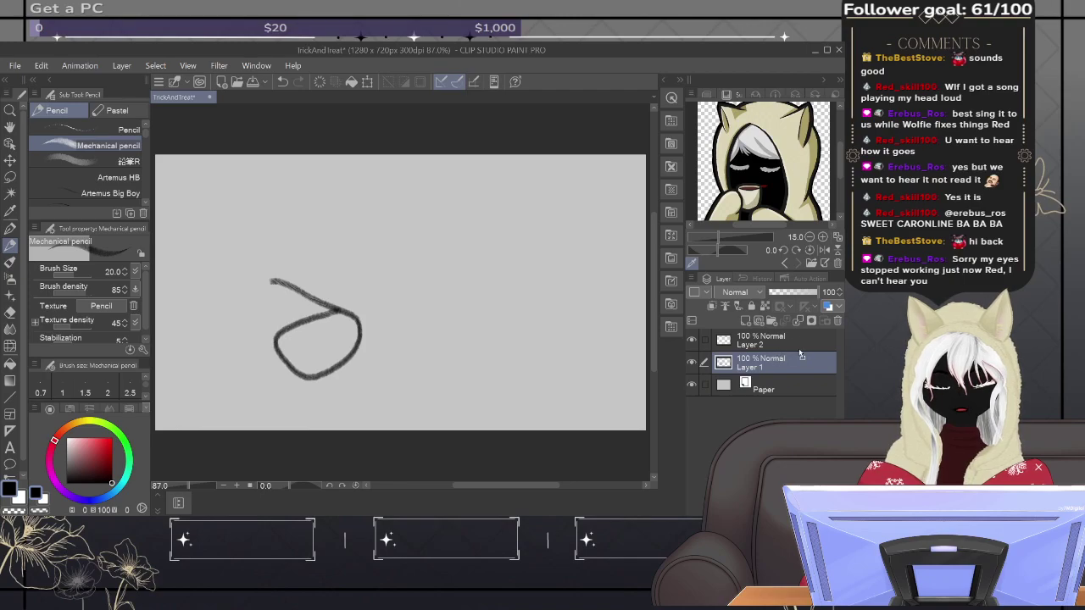
left_click(838, 321)
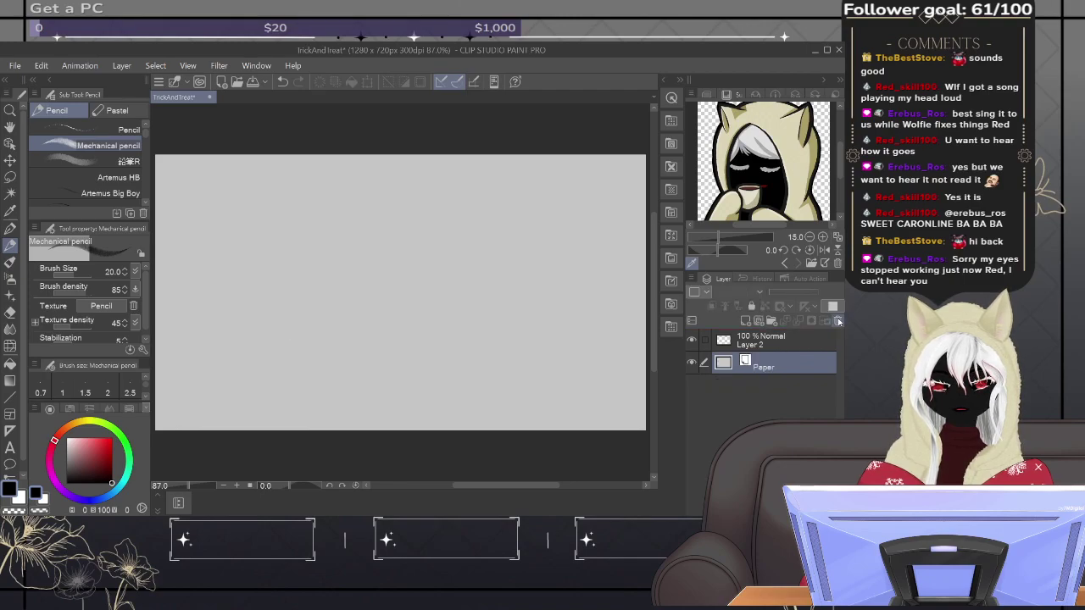
left_click(774, 344)
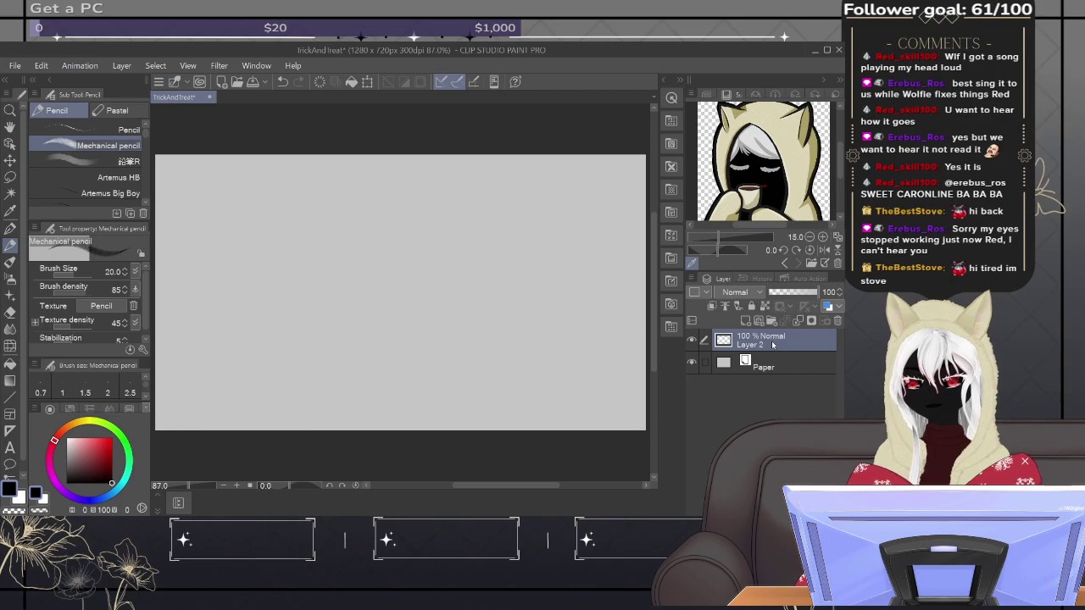
Step: Hand-letter the title "Trick & Treat" over three lines on Layer 2 with the 鉛筆R pencil at brush size 30
left_click(104, 158)
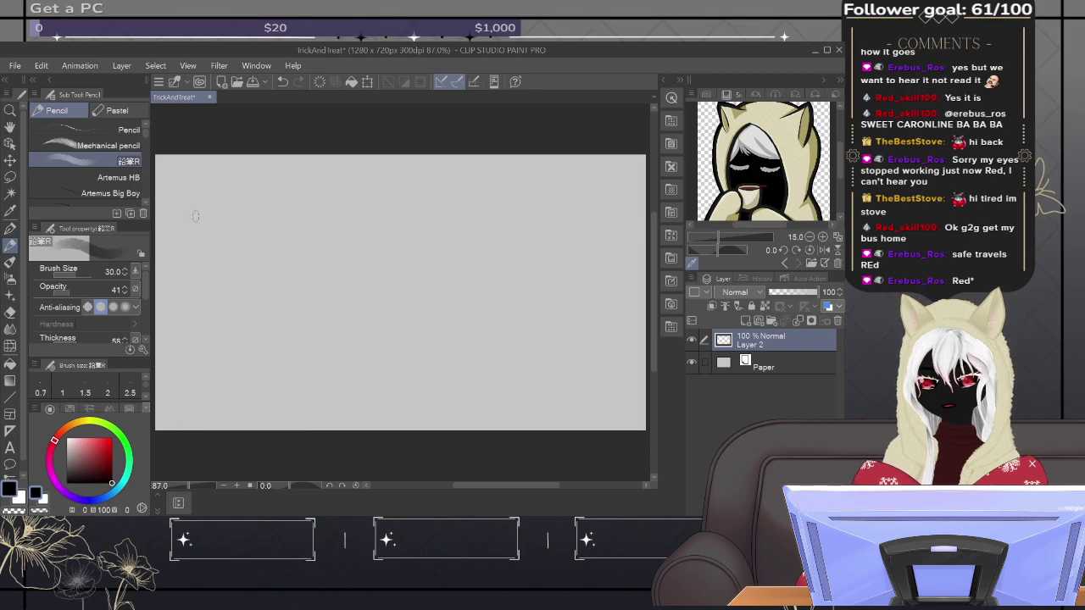
mouse_move(185, 220)
left_mouse_down()
mouse_move(228, 195)
mouse_move(204, 244)
mouse_move(217, 239)
left_mouse_up()
mouse_move(218, 222)
left_mouse_down()
mouse_move(233, 212)
mouse_move(259, 240)
left_mouse_up()
left_click(241, 195)
left_click(240, 235)
left_click_drag(272, 193, 266, 239)
mouse_move(266, 226)
left_mouse_down()
mouse_move(287, 207)
mouse_move(294, 232)
mouse_move(254, 284)
mouse_move(272, 270)
mouse_move(273, 285)
left_mouse_up()
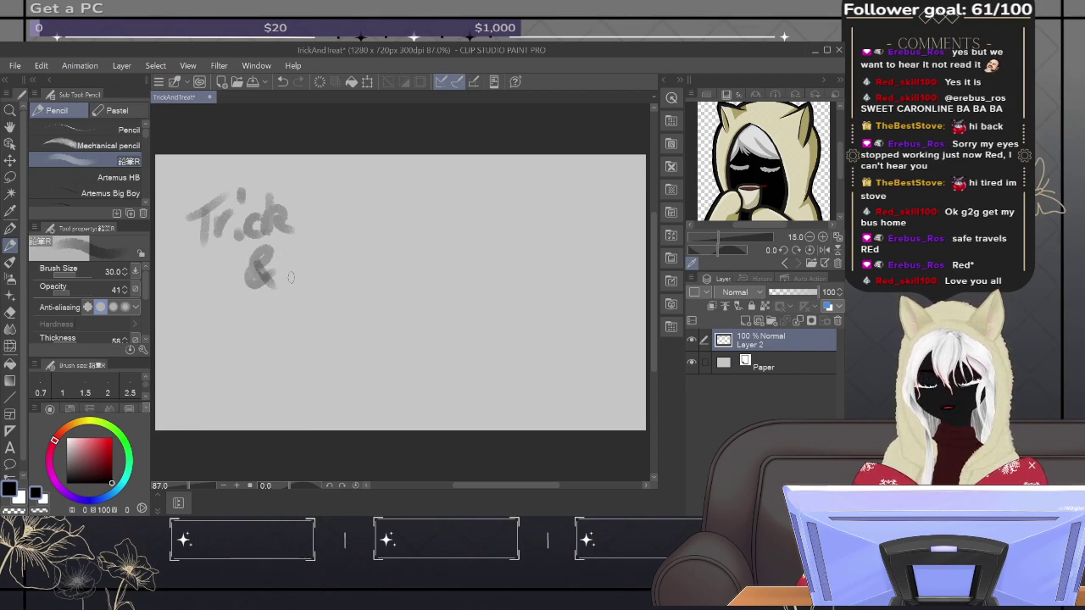
left_click_drag(263, 312, 314, 297)
mouse_move(286, 307)
left_mouse_down()
mouse_move(280, 357)
mouse_move(323, 320)
mouse_move(378, 344)
left_mouse_up()
left_click_drag(386, 288, 373, 346)
left_click_drag(359, 325, 403, 312)
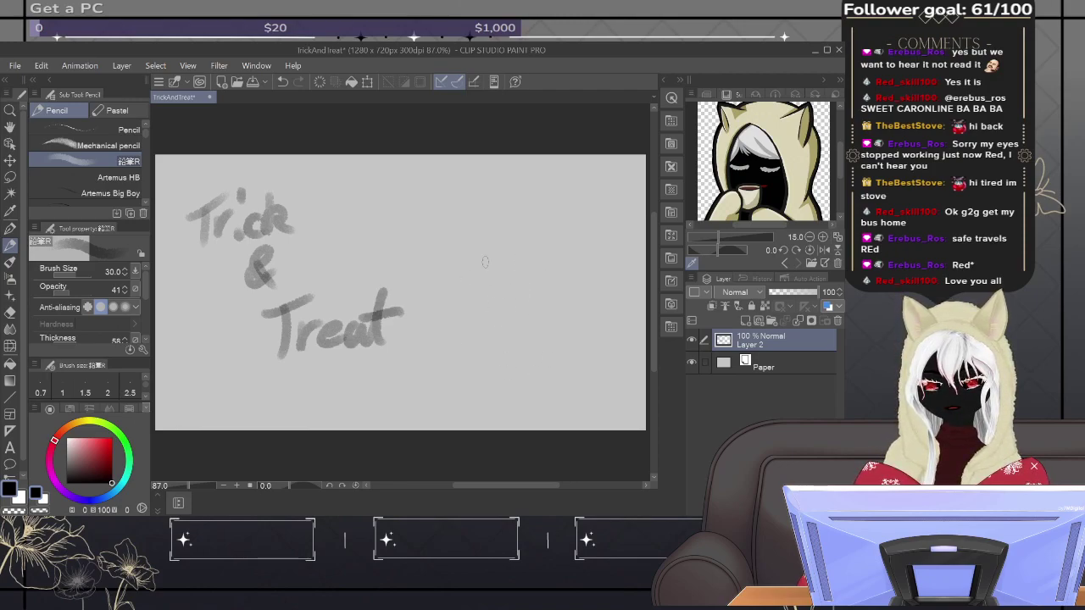
Step: Rough in the character's head and body beside the title with large overlapping upright ovals
mouse_move(488, 244)
left_mouse_down()
mouse_move(462, 335)
mouse_move(478, 371)
left_mouse_up()
mouse_move(468, 326)
left_mouse_down()
mouse_move(547, 271)
mouse_move(561, 371)
mouse_move(566, 290)
mouse_move(555, 394)
mouse_move(538, 420)
left_mouse_up()
mouse_move(488, 253)
left_mouse_down()
mouse_move(576, 410)
mouse_move(474, 279)
mouse_move(567, 348)
mouse_move(468, 307)
mouse_move(577, 311)
mouse_move(467, 382)
mouse_move(576, 289)
mouse_move(453, 362)
mouse_move(581, 274)
mouse_move(446, 325)
mouse_move(585, 312)
mouse_move(449, 290)
mouse_move(579, 345)
left_mouse_up()
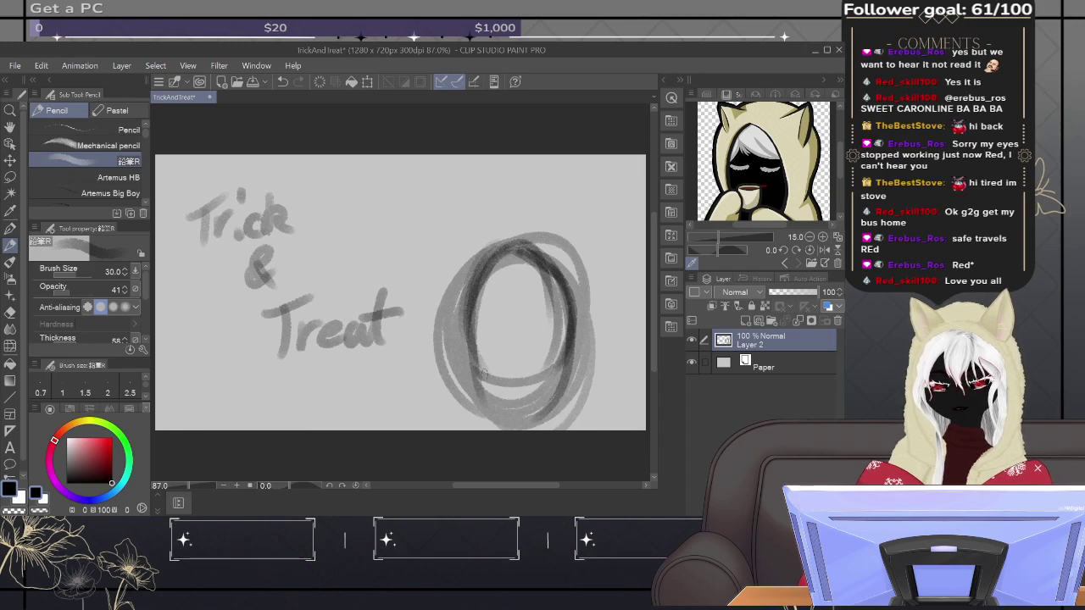
Step: Sketch an arched handle and a small round bucket with a face at the base of the ovals, reducing the brush size to 20
mouse_move(475, 349)
left_mouse_down()
mouse_move(499, 338)
mouse_move(517, 348)
left_mouse_up()
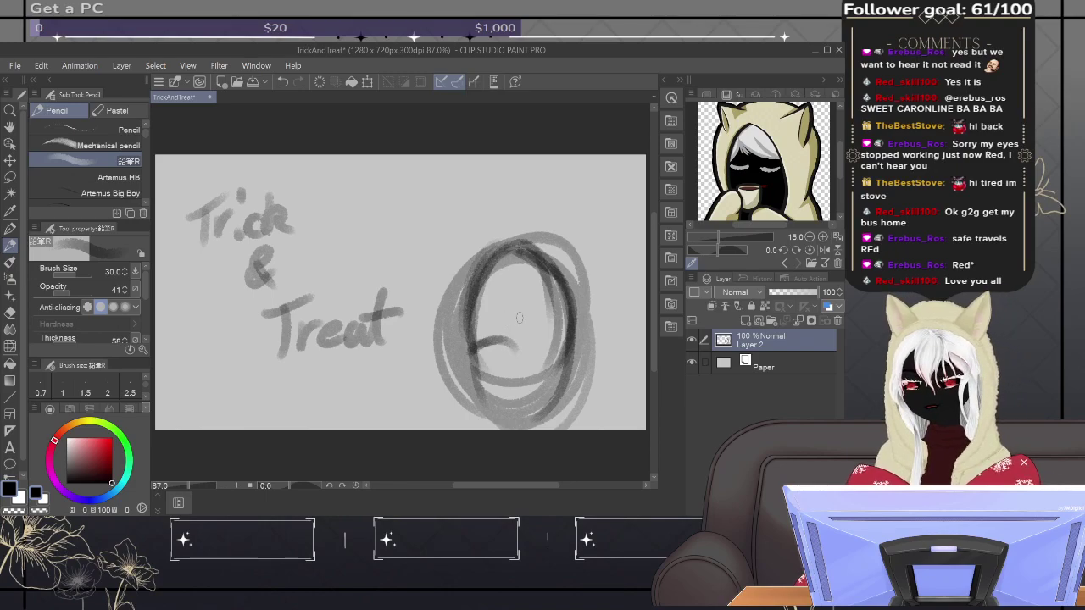
key("bracketleft")
key("bracketleft")
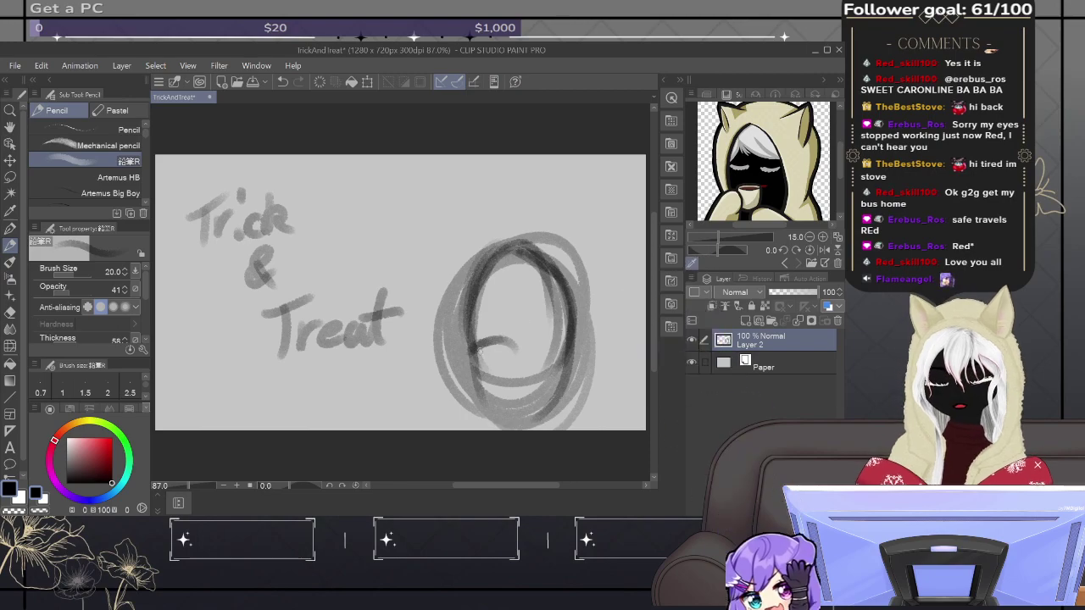
mouse_move(479, 346)
left_mouse_down()
mouse_move(495, 340)
mouse_move(526, 363)
left_mouse_up()
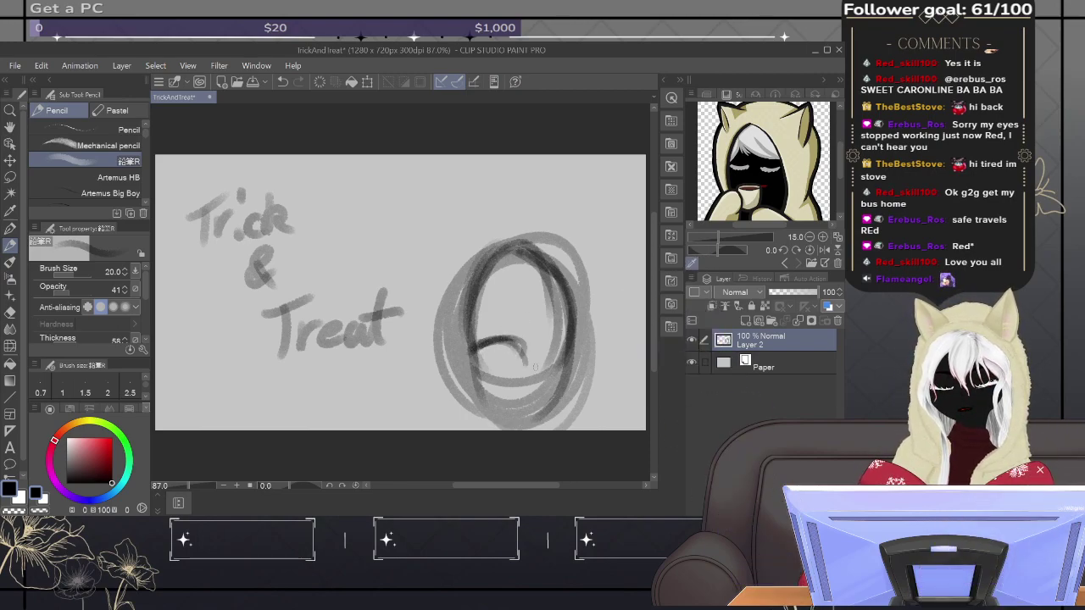
mouse_move(523, 356)
left_mouse_down()
mouse_move(518, 383)
mouse_move(514, 347)
left_mouse_up()
mouse_move(486, 383)
left_mouse_down()
mouse_move(519, 379)
mouse_move(519, 388)
mouse_move(476, 389)
mouse_move(516, 381)
mouse_move(506, 410)
mouse_move(493, 380)
mouse_move(530, 412)
mouse_move(469, 409)
mouse_move(512, 380)
mouse_move(520, 423)
mouse_move(474, 422)
mouse_move(480, 388)
left_mouse_up()
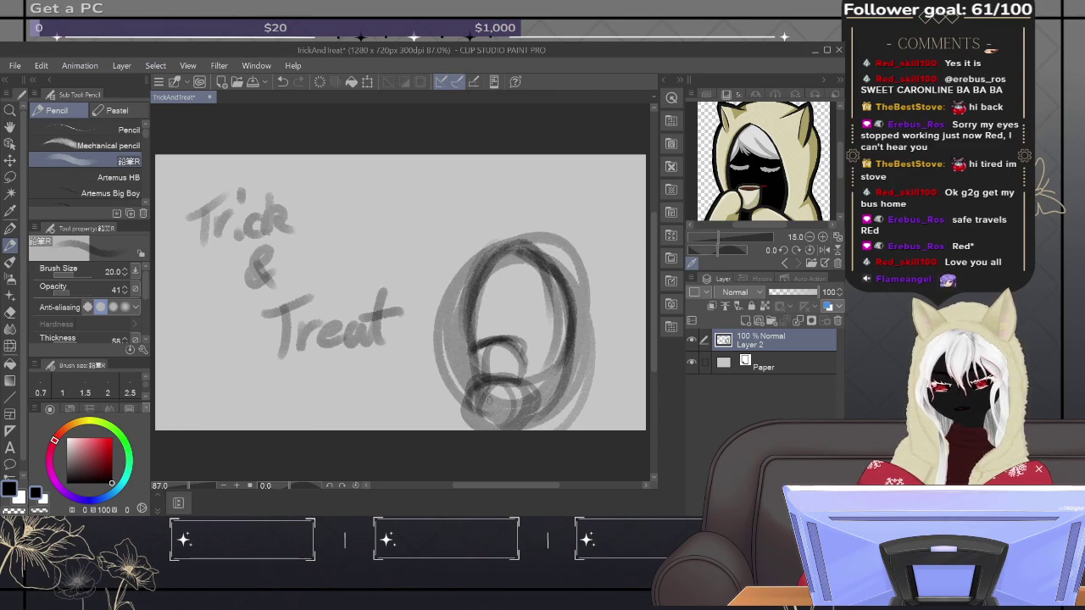
left_click_drag(488, 397, 484, 406)
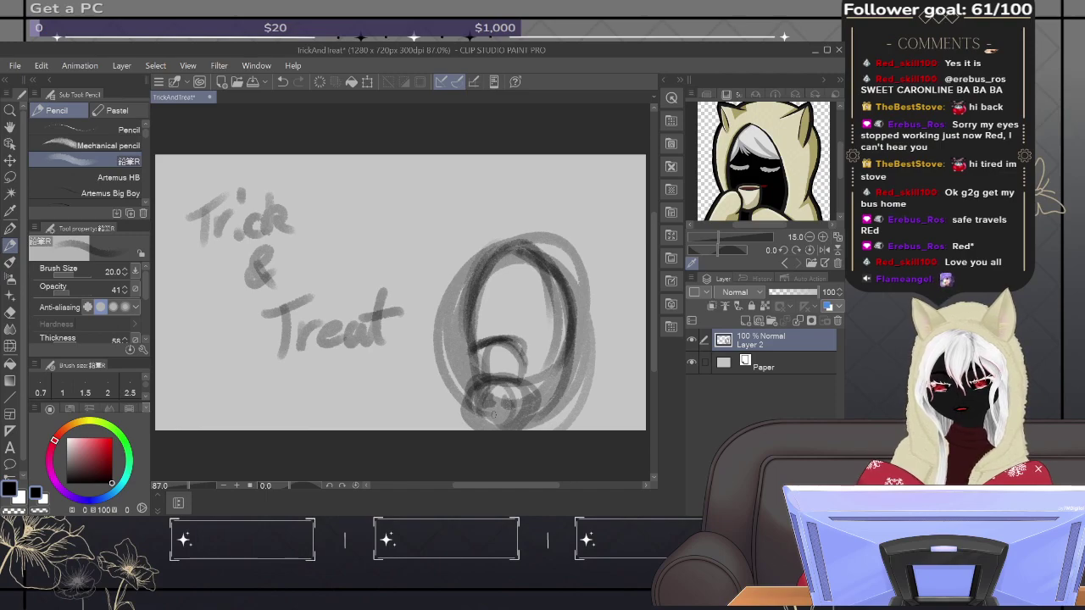
mouse_move(480, 419)
left_mouse_down()
mouse_move(519, 421)
mouse_move(483, 423)
left_mouse_up()
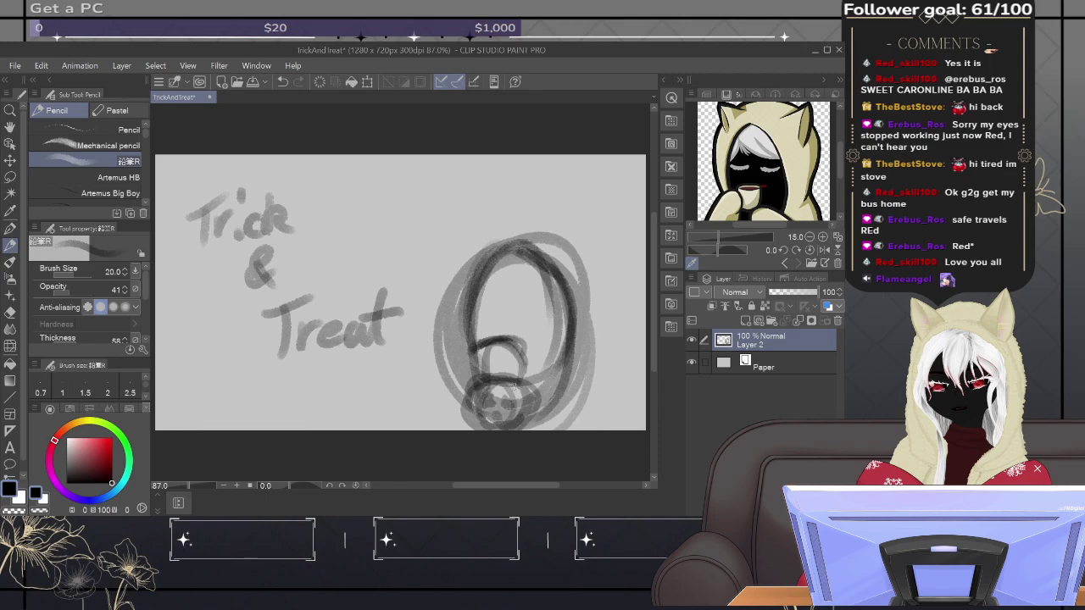
mouse_move(502, 381)
left_mouse_down()
mouse_move(490, 382)
mouse_move(515, 383)
mouse_move(505, 388)
mouse_move(514, 378)
mouse_move(511, 387)
left_mouse_up()
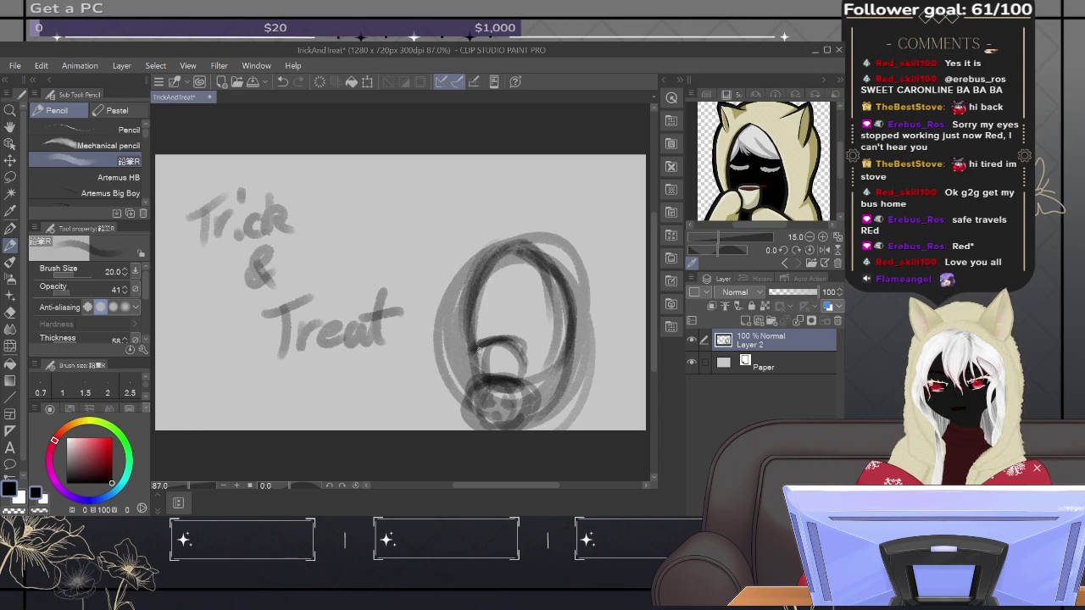
Step: Sketch the two hands on either side of the bucket handle and the arched face opening above them
mouse_move(490, 334)
left_mouse_down()
mouse_move(458, 339)
mouse_move(457, 379)
left_mouse_up()
mouse_move(528, 338)
left_mouse_down()
mouse_move(514, 361)
mouse_move(561, 392)
mouse_move(558, 359)
left_mouse_up()
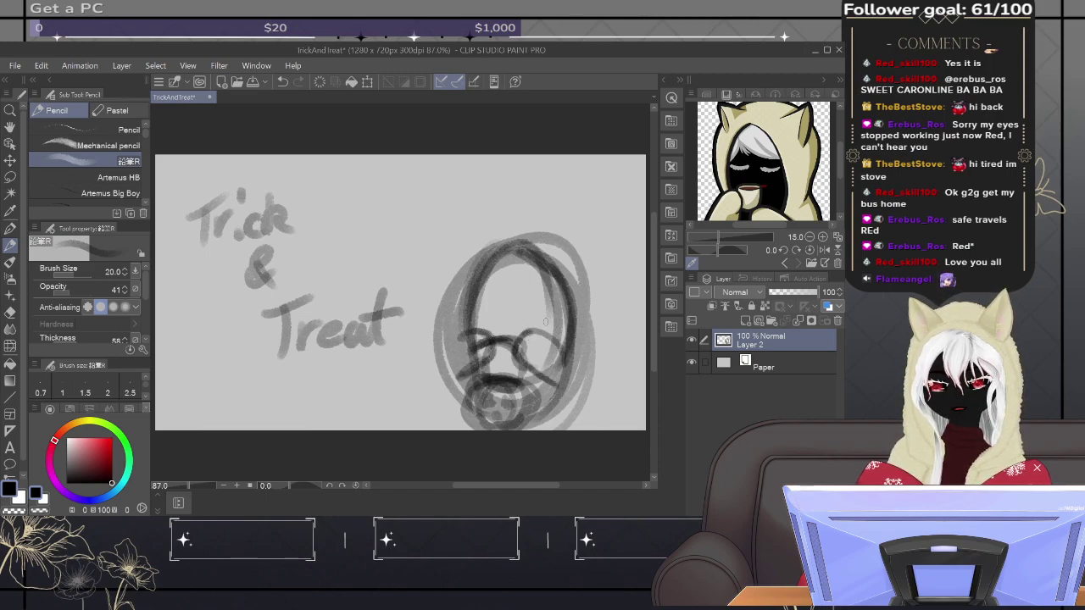
mouse_move(512, 266)
left_mouse_down()
mouse_move(469, 293)
mouse_move(482, 281)
mouse_move(460, 334)
left_mouse_up()
mouse_move(481, 282)
left_mouse_down()
mouse_move(536, 284)
mouse_move(554, 310)
mouse_move(555, 339)
left_mouse_up()
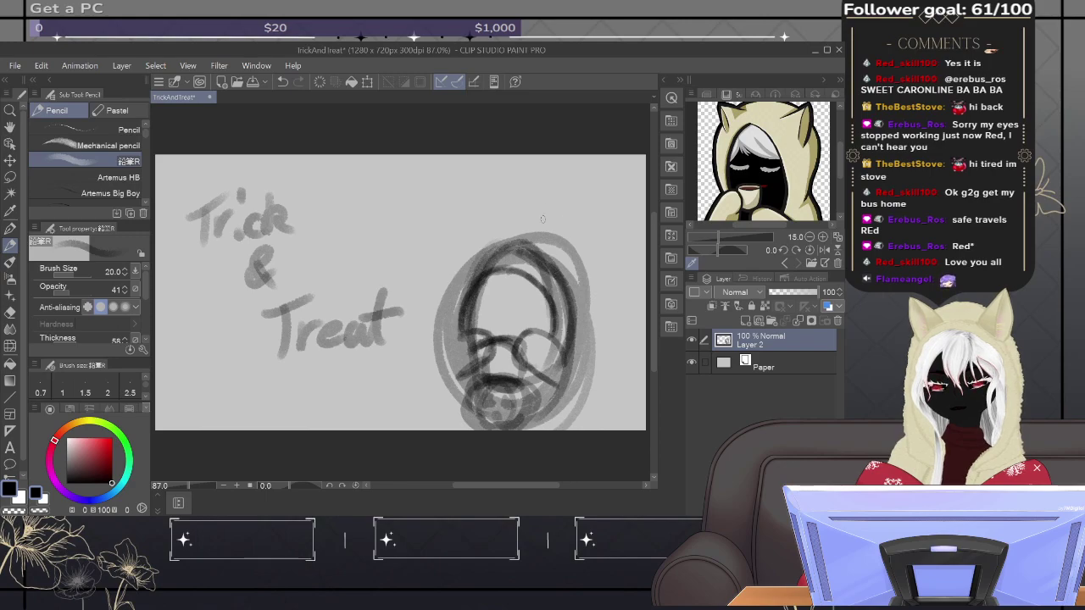
Step: Sketch two pointed ears on top of the character's hood
mouse_move(544, 251)
left_mouse_down()
mouse_move(565, 216)
mouse_move(575, 265)
left_mouse_up()
left_click_drag(564, 212, 576, 292)
mouse_move(486, 248)
left_mouse_down()
mouse_move(472, 218)
mouse_move(463, 270)
left_mouse_up()
left_click_drag(467, 226, 461, 282)
left_click_drag(464, 244, 462, 285)
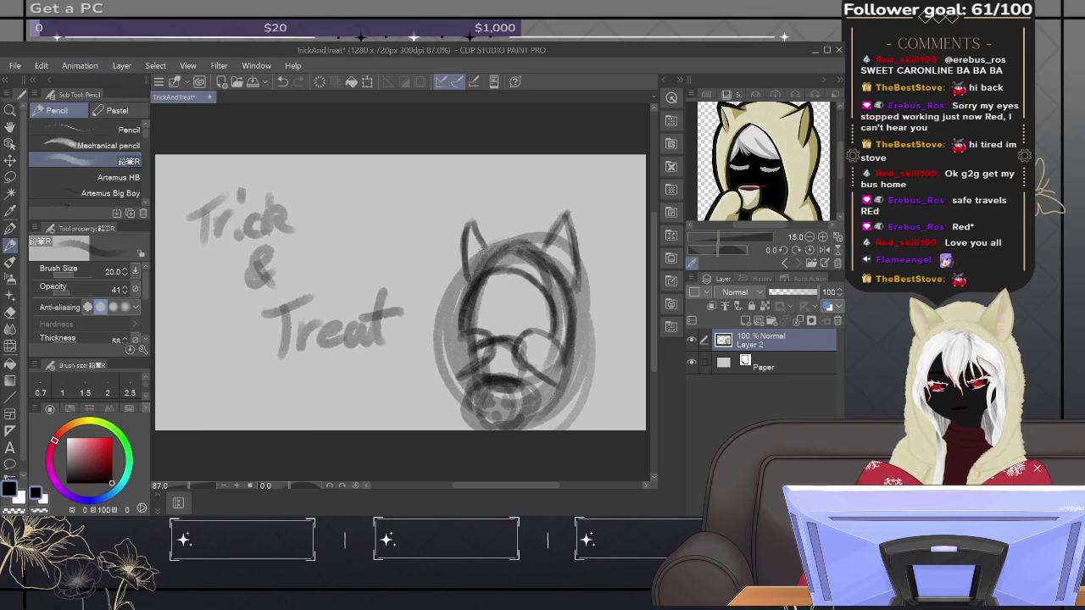
Step: Outline the top of the hood and its long outer sides down to the canvas edge
mouse_move(534, 234)
left_mouse_down()
mouse_move(493, 241)
mouse_move(552, 238)
left_mouse_up()
mouse_move(597, 346)
left_mouse_down()
mouse_move(587, 291)
mouse_move(595, 302)
left_mouse_up()
mouse_move(601, 392)
left_mouse_down()
mouse_move(584, 302)
mouse_move(596, 410)
left_mouse_up()
left_click_drag(595, 364, 580, 424)
mouse_move(463, 270)
left_mouse_down()
mouse_move(434, 348)
mouse_move(447, 285)
mouse_move(435, 424)
left_mouse_up()
left_click_drag(441, 331, 434, 429)
left_click_drag(436, 364, 439, 418)
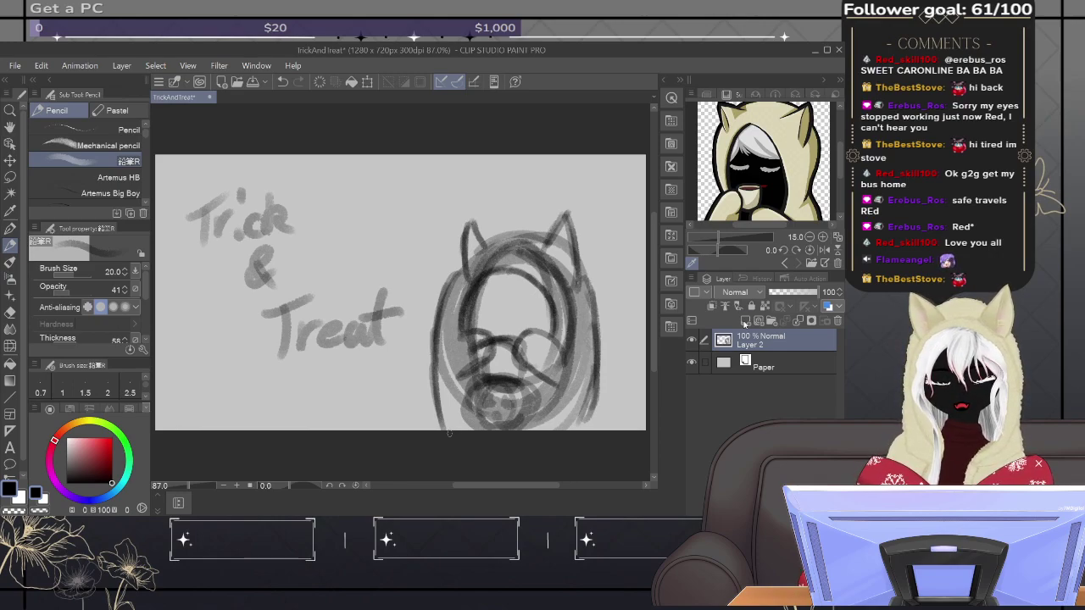
Step: Add a new layer above the sketch, and move the lassoed character on Layer 2 slightly up and to the right, clearing the selection
left_click(745, 323)
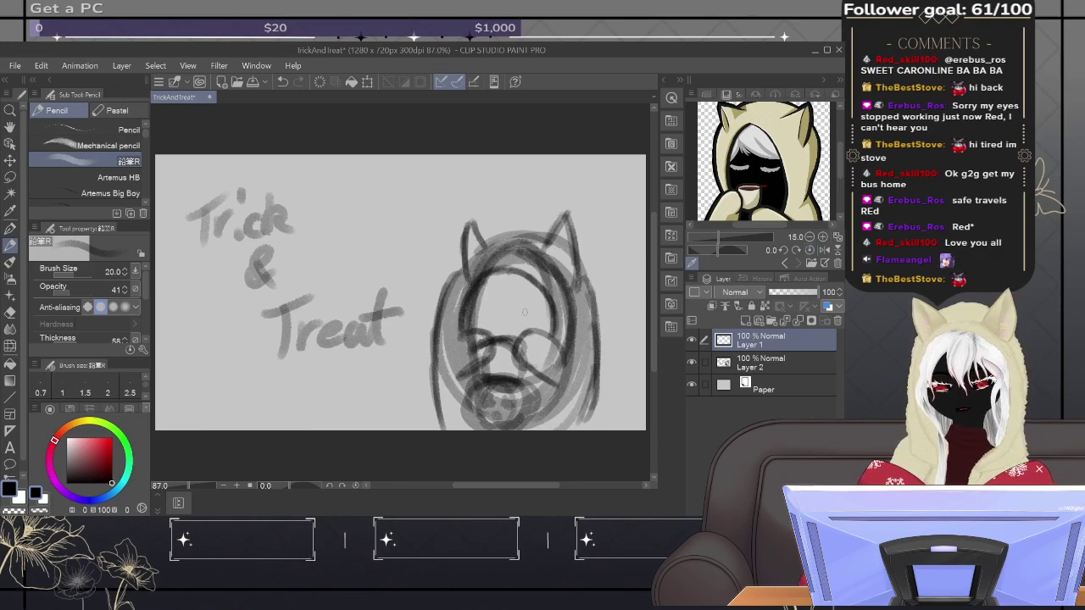
left_click(779, 371)
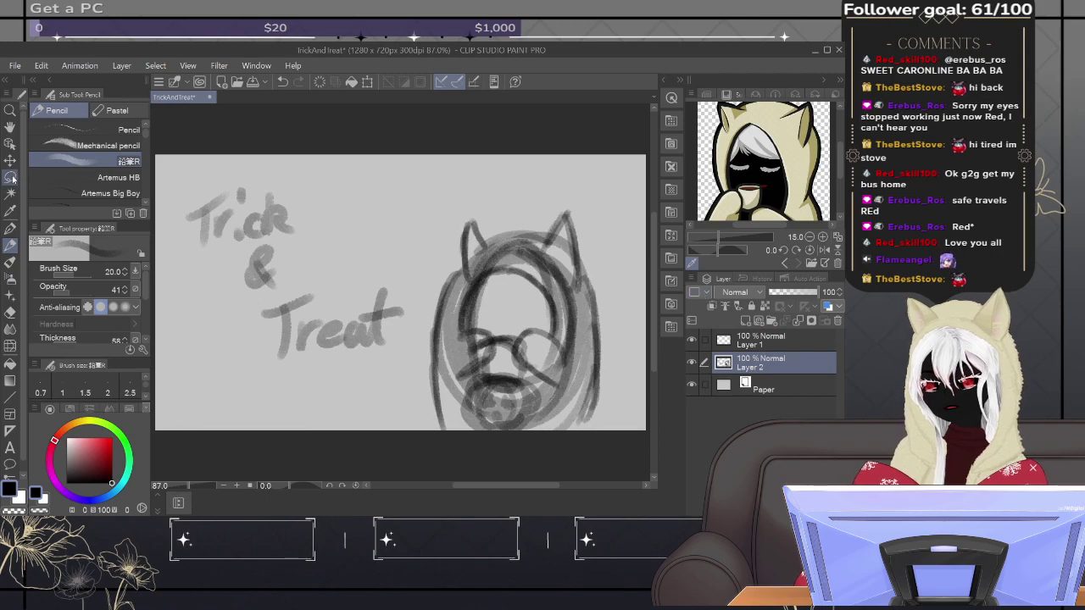
left_click(10, 176)
mouse_move(580, 198)
left_mouse_down()
mouse_move(454, 220)
mouse_move(417, 352)
mouse_move(462, 449)
mouse_move(580, 441)
mouse_move(620, 347)
mouse_move(603, 211)
left_mouse_up()
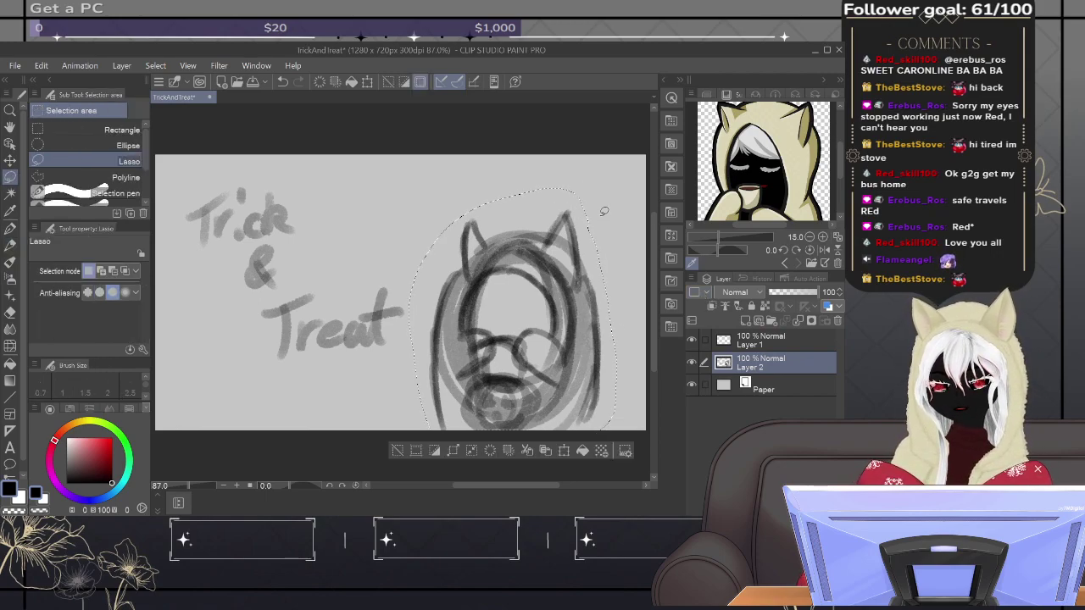
left_click(14, 158)
mouse_move(527, 351)
left_mouse_down()
mouse_move(528, 328)
mouse_move(549, 346)
mouse_move(548, 332)
left_mouse_up()
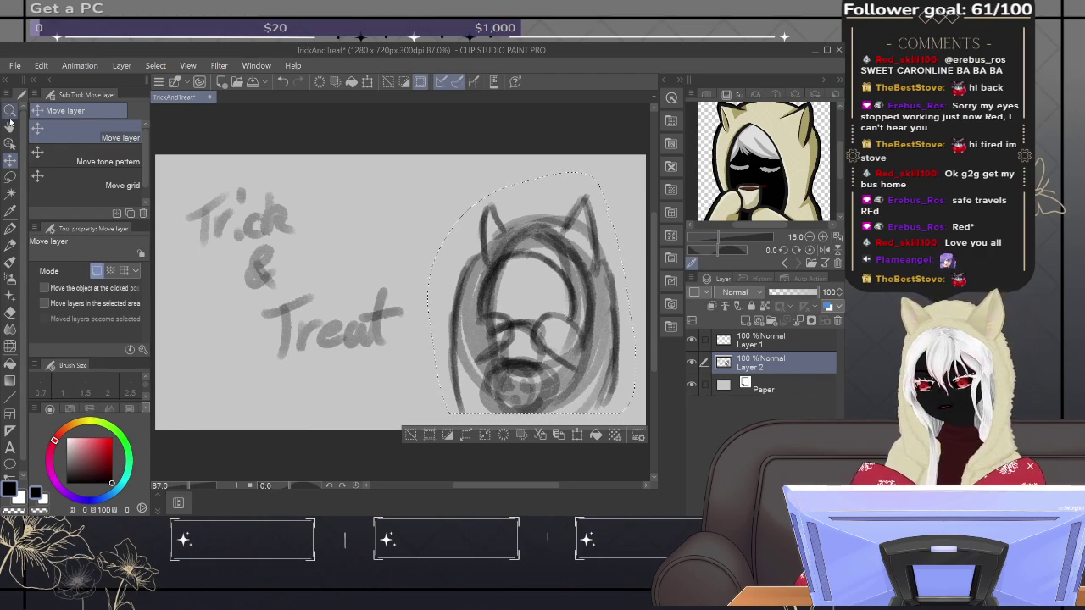
left_click(12, 245)
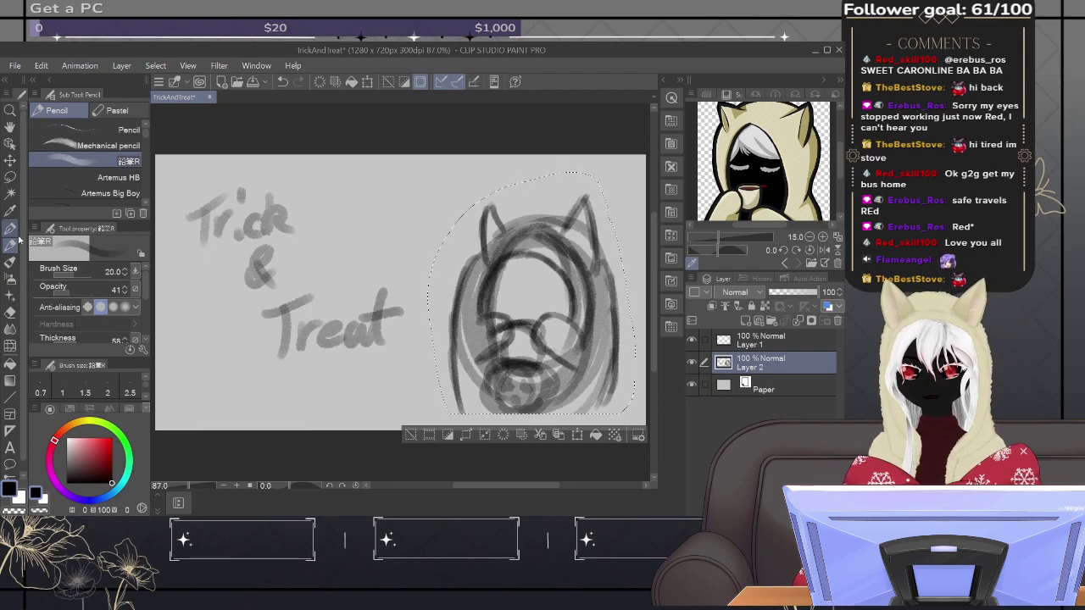
key("ctrl+d")
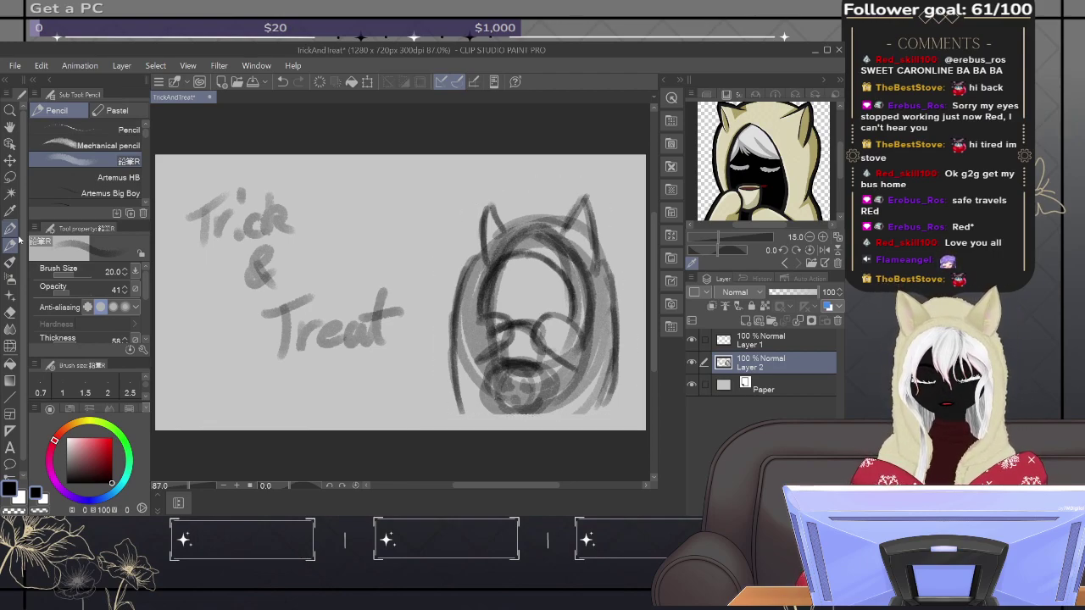
left_click(789, 347)
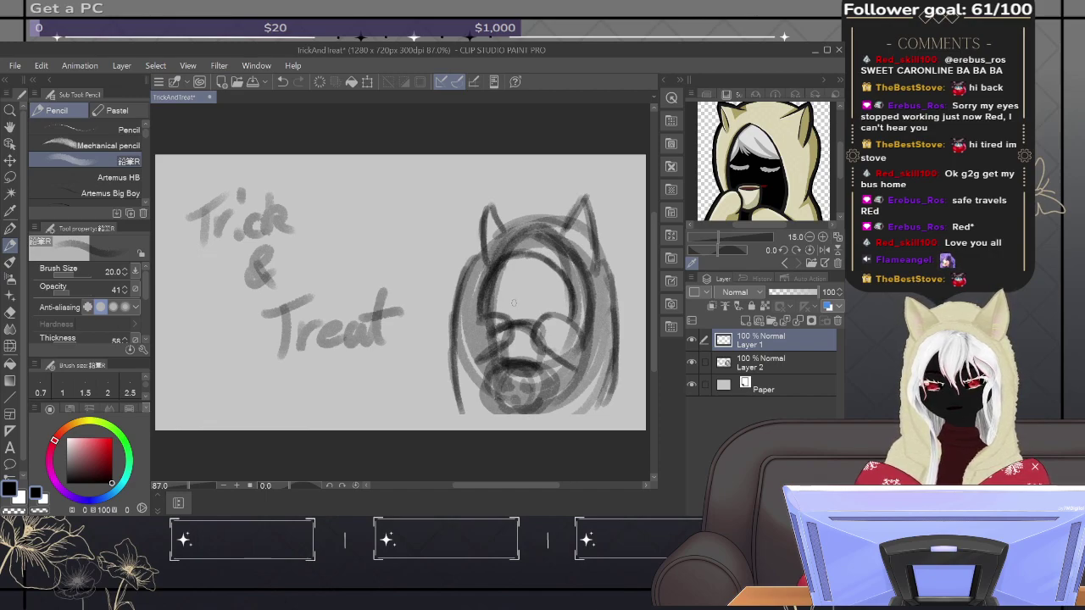
left_click_drag(511, 299, 534, 300)
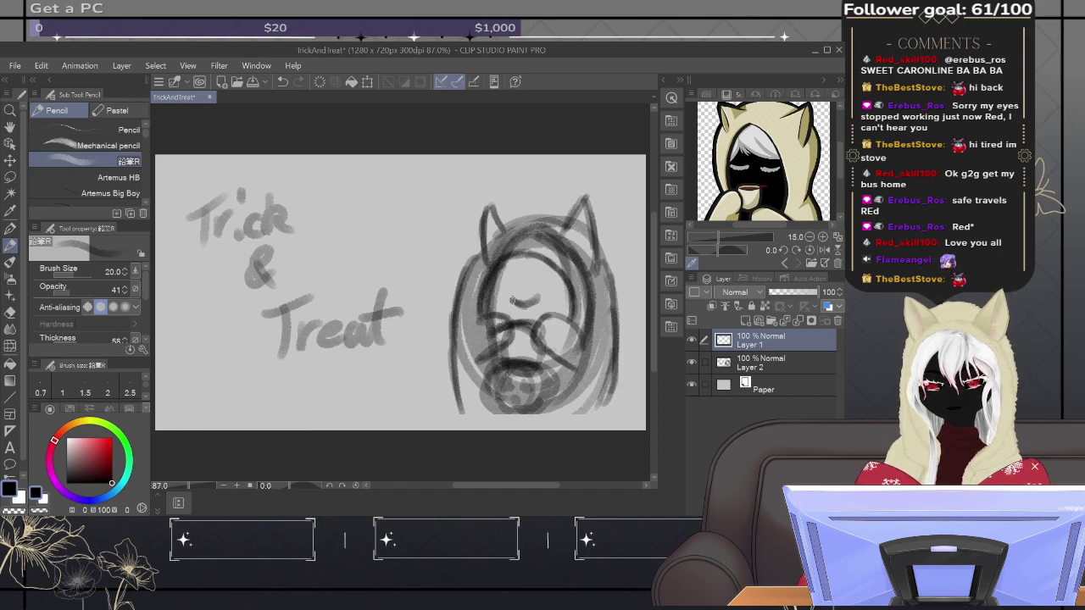
mouse_move(536, 281)
left_mouse_down()
mouse_move(555, 279)
mouse_move(501, 290)
mouse_move(516, 287)
left_mouse_up()
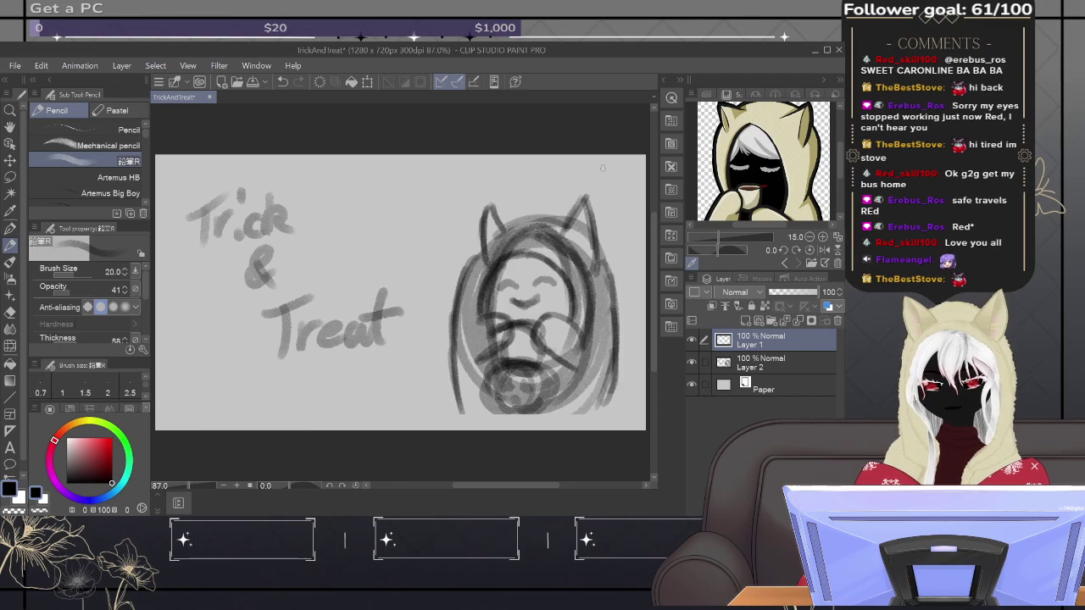
key("ctrl+z")
key("ctrl+z")
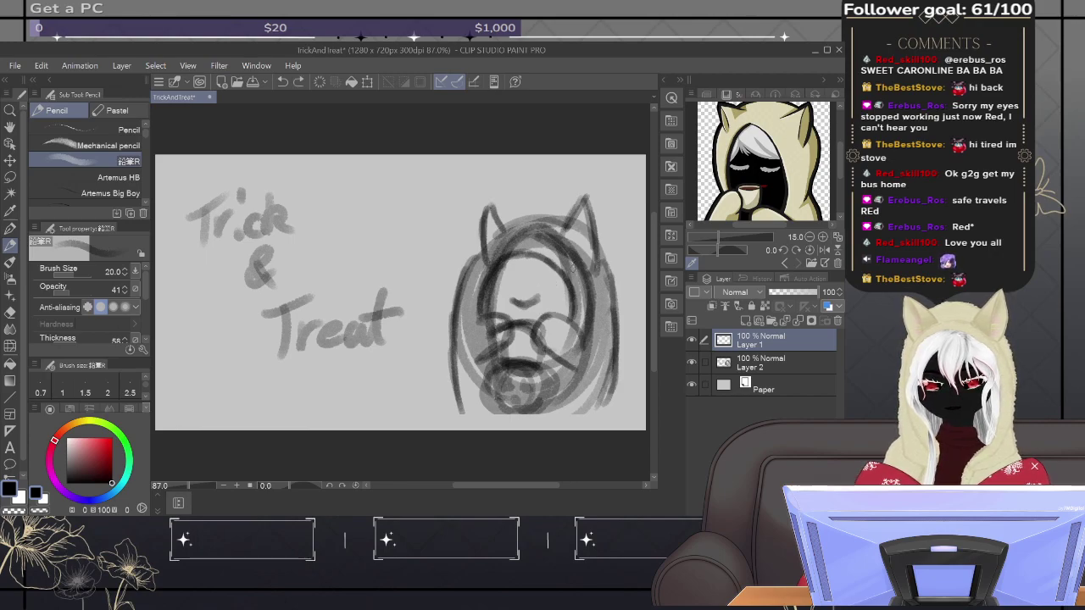
key("ctrl+z")
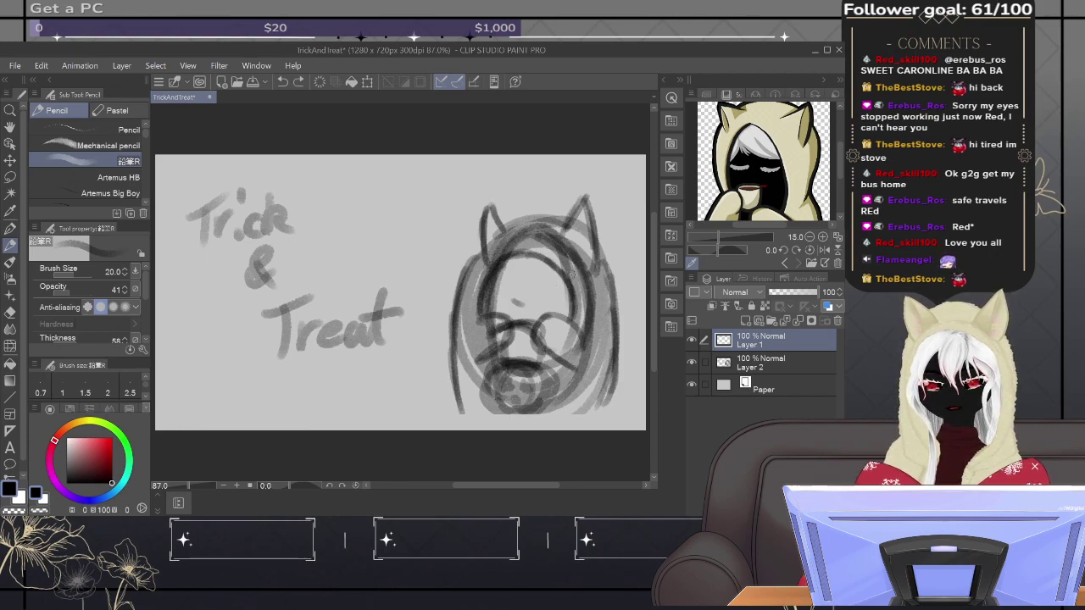
Step: Sketch closed curved eyes and a smiling mouth inside the face opening on Layer 2
left_click(776, 369)
mouse_move(534, 285)
left_mouse_down()
mouse_move(549, 289)
mouse_move(501, 290)
mouse_move(519, 310)
mouse_move(542, 296)
mouse_move(526, 309)
left_mouse_up()
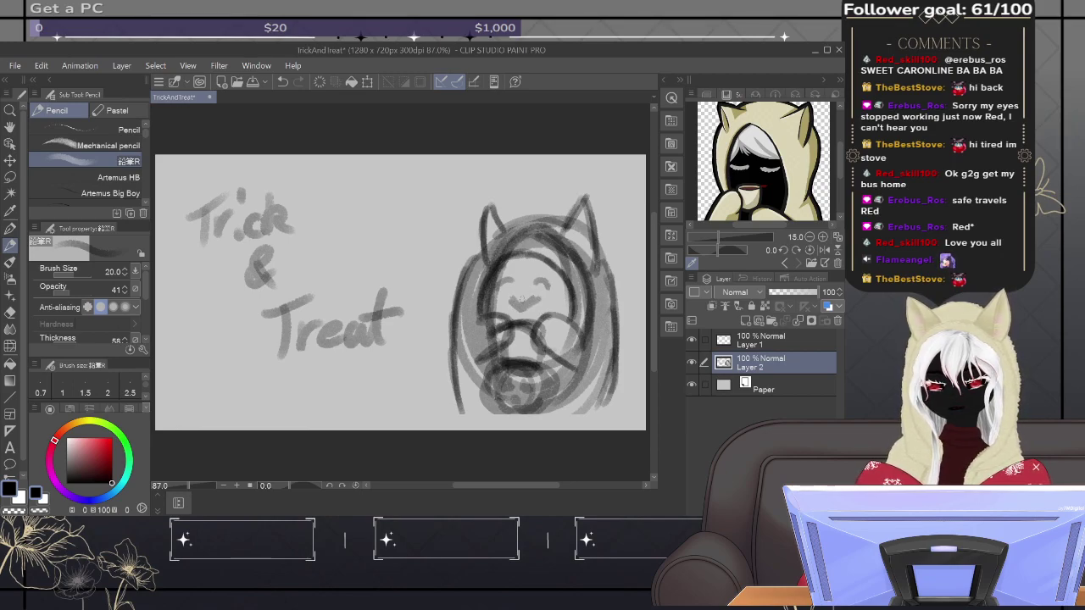
Step: Make Layer 1 active and choose the Artemus HB pencil with its brush size at 12
left_click(788, 342)
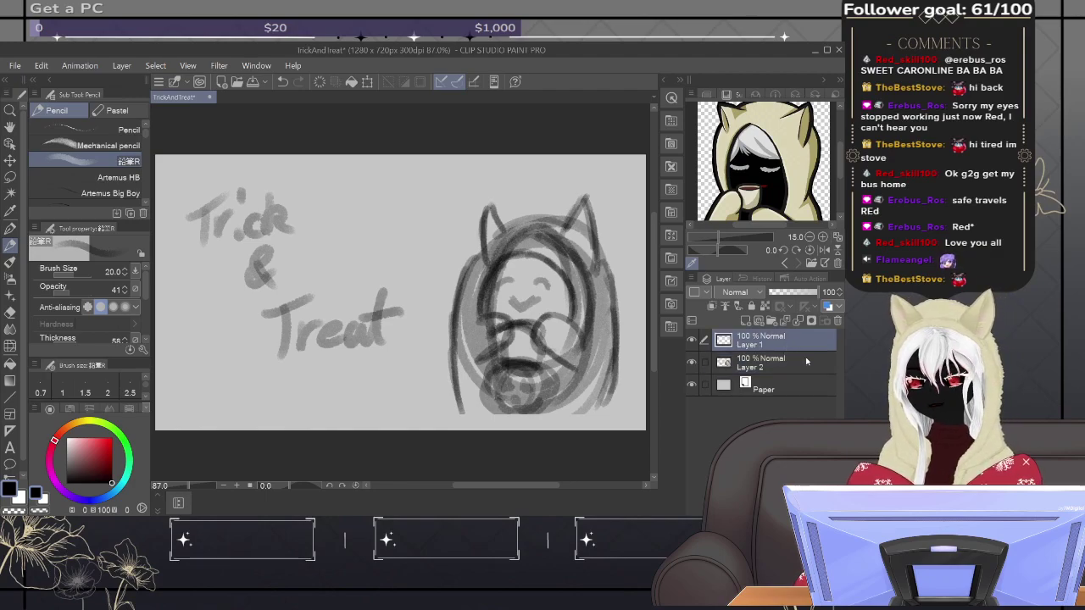
left_click(118, 144)
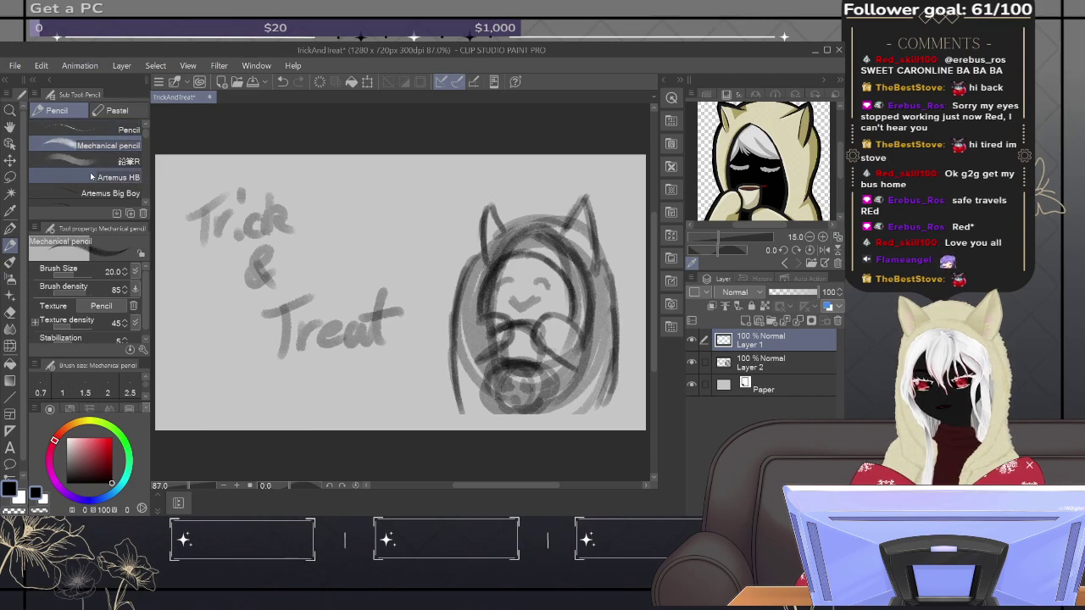
scroll(146, 204, "down", 2)
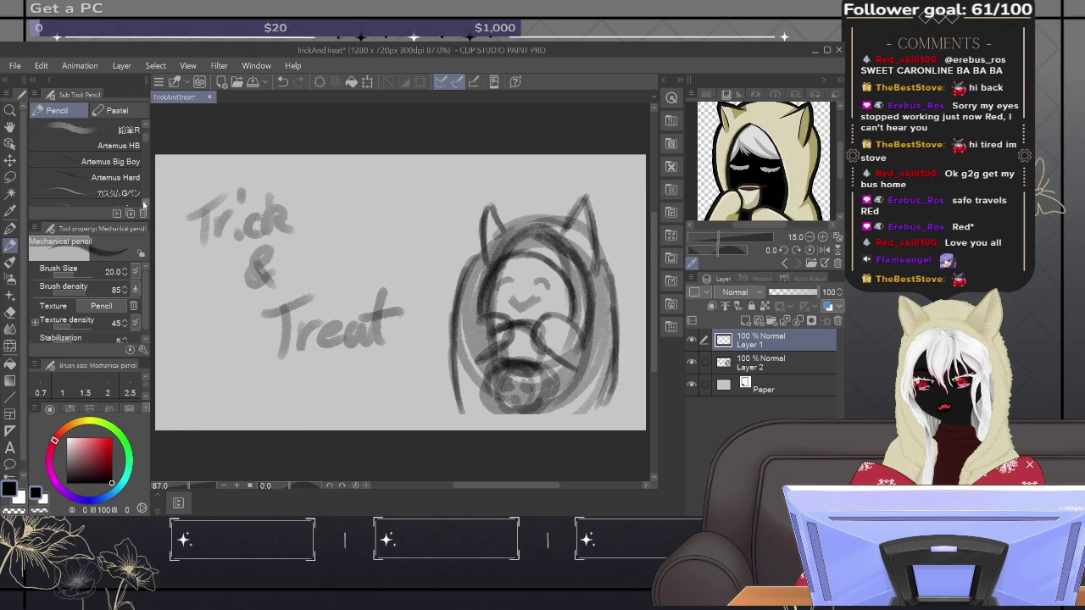
left_click(88, 146)
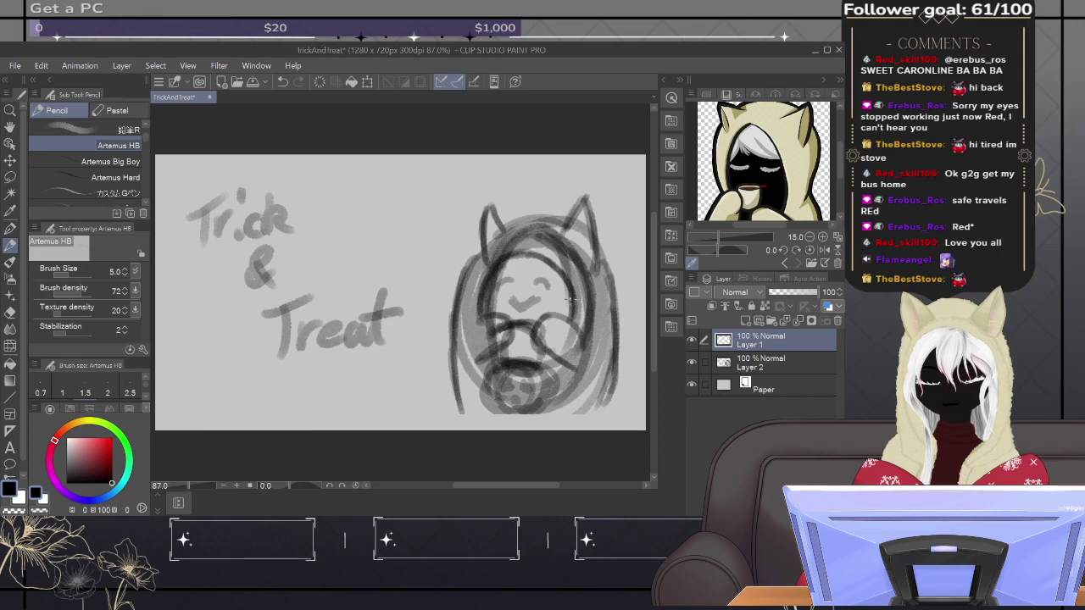
key("bracketright")
key("bracketright")
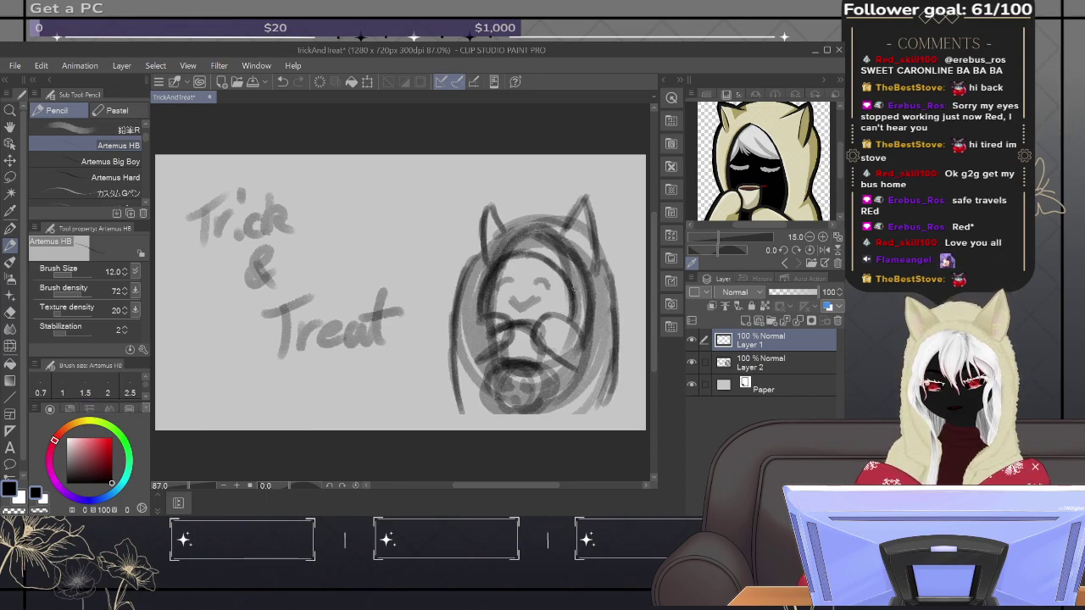
Step: Lower the opacity of the rough sketch on Layer 2 to 50%
left_click(794, 361)
left_click_drag(818, 293, 794, 295)
Step: Draw thin, clean lines for the smiling mouth and closed eyes on Layer 1 over the faded sketch
left_click(794, 338)
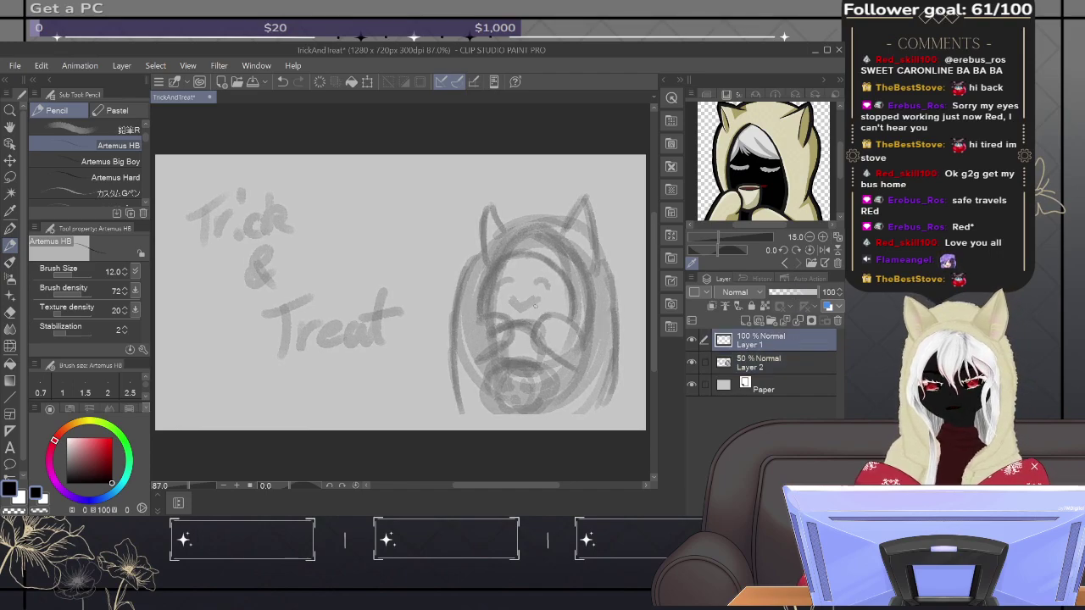
left_click_drag(512, 303, 523, 308)
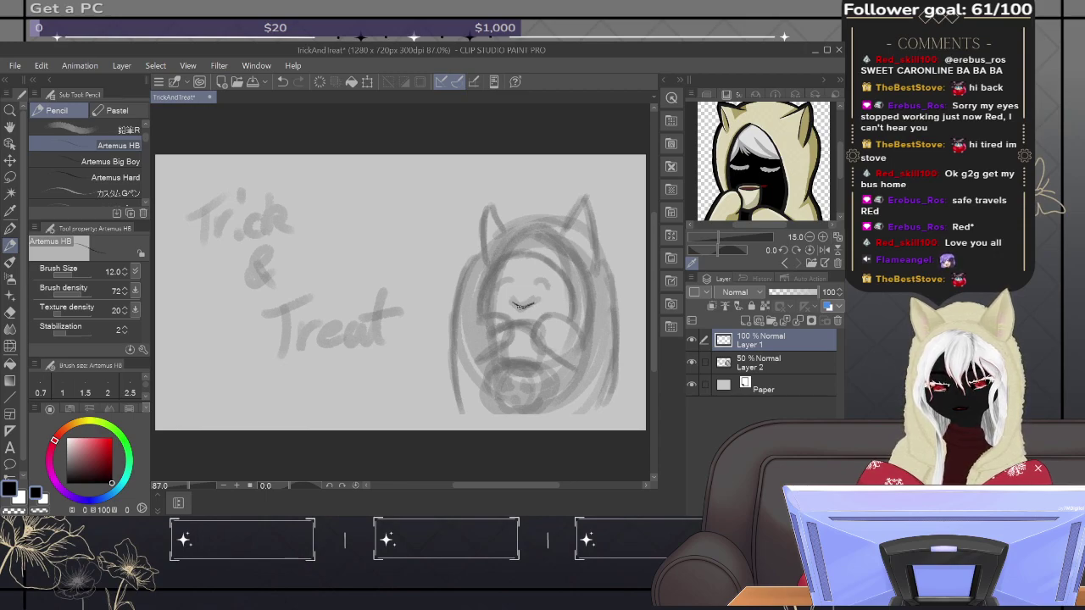
mouse_move(524, 307)
left_mouse_down()
mouse_move(548, 283)
mouse_move(532, 283)
mouse_move(551, 283)
mouse_move(516, 283)
left_mouse_up()
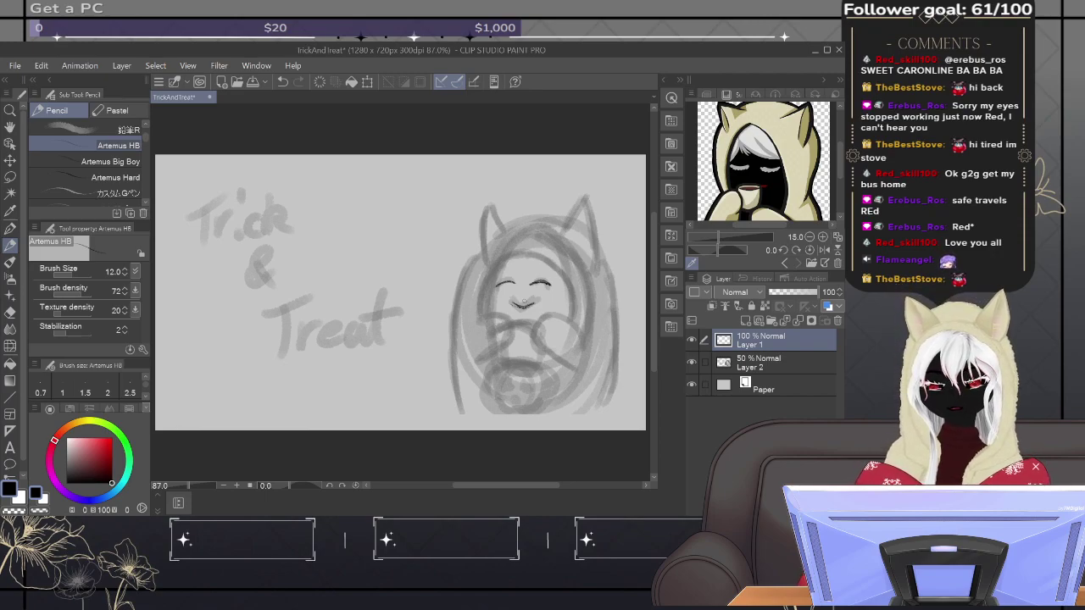
Step: Draw the right-hand raised hand and its curved sleeve edges on Layer 1 over the faded sketch
left_click_drag(524, 323, 547, 340)
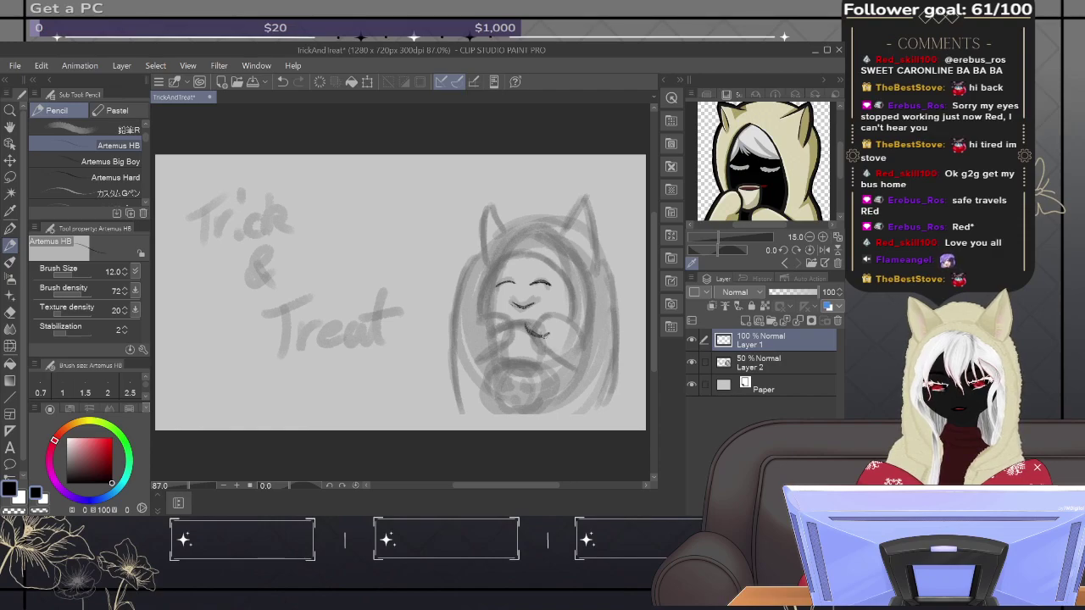
mouse_move(532, 328)
left_mouse_down()
mouse_move(560, 311)
mouse_move(540, 327)
mouse_move(566, 315)
mouse_move(570, 337)
mouse_move(570, 319)
mouse_move(580, 362)
left_mouse_up()
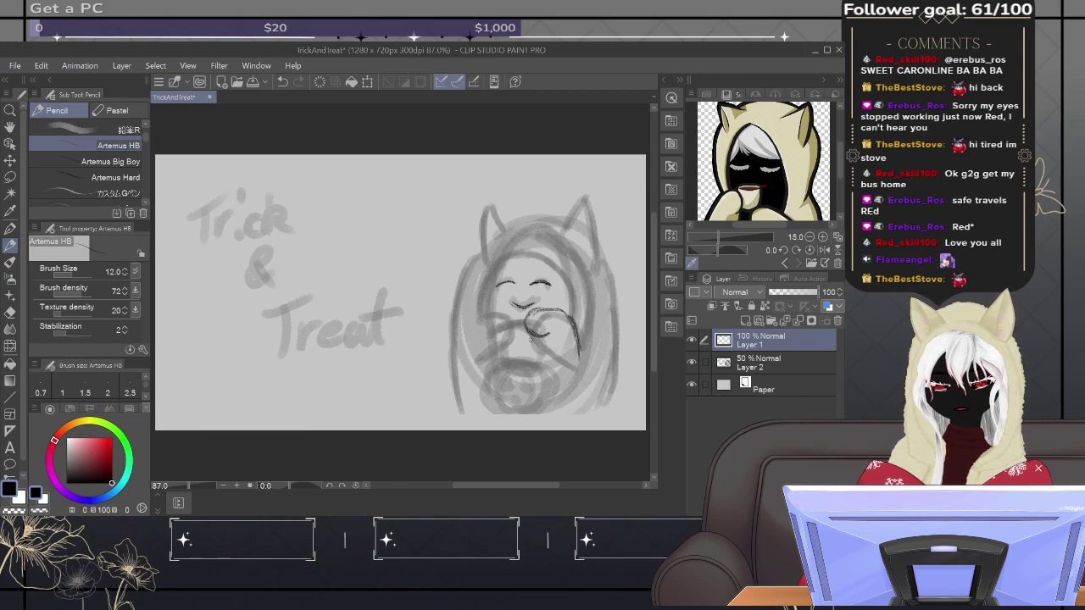
left_click_drag(531, 335, 558, 378)
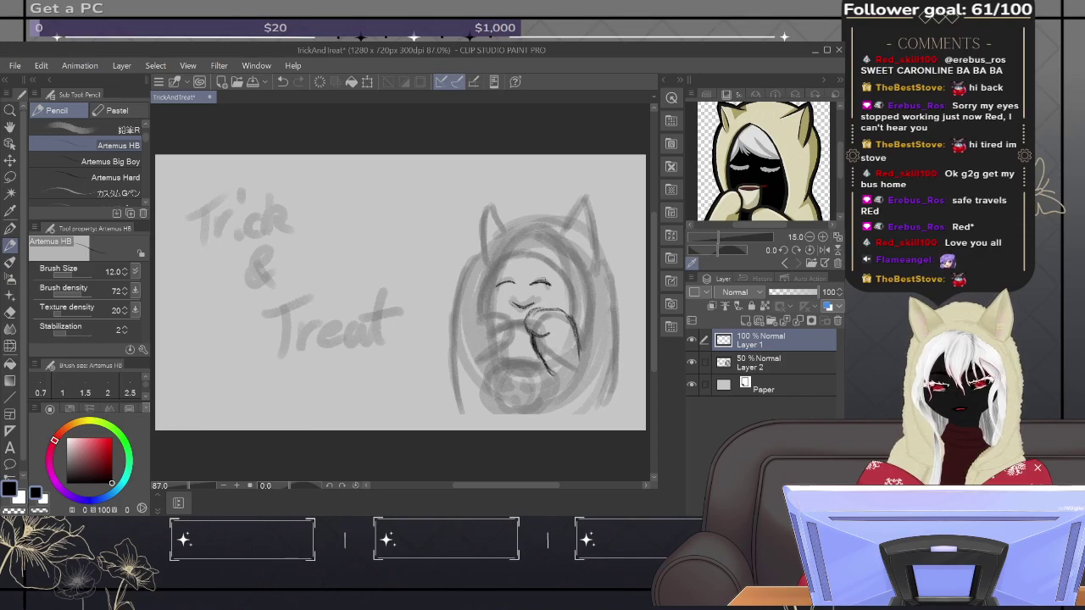
Step: Draw the matching left-hand raised hand below the mouth and extend both edges of its sleeve downward
left_click_drag(512, 321, 515, 328)
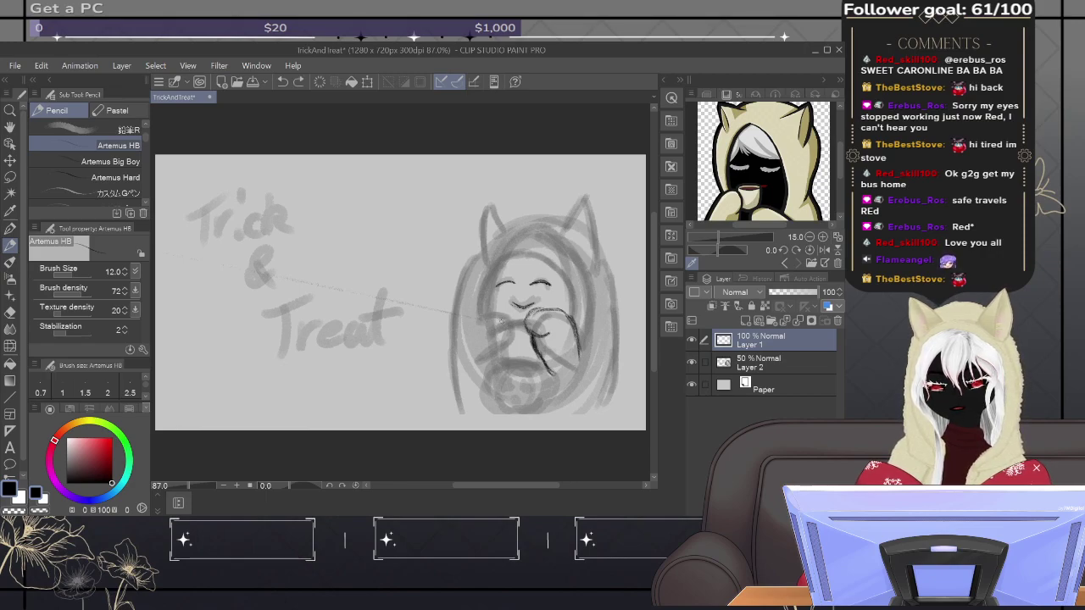
mouse_move(511, 323)
left_mouse_down()
mouse_move(512, 338)
mouse_move(490, 338)
mouse_move(507, 312)
mouse_move(473, 315)
mouse_move(463, 373)
left_mouse_up()
mouse_move(485, 313)
left_mouse_down()
mouse_move(473, 322)
mouse_move(458, 403)
left_mouse_up()
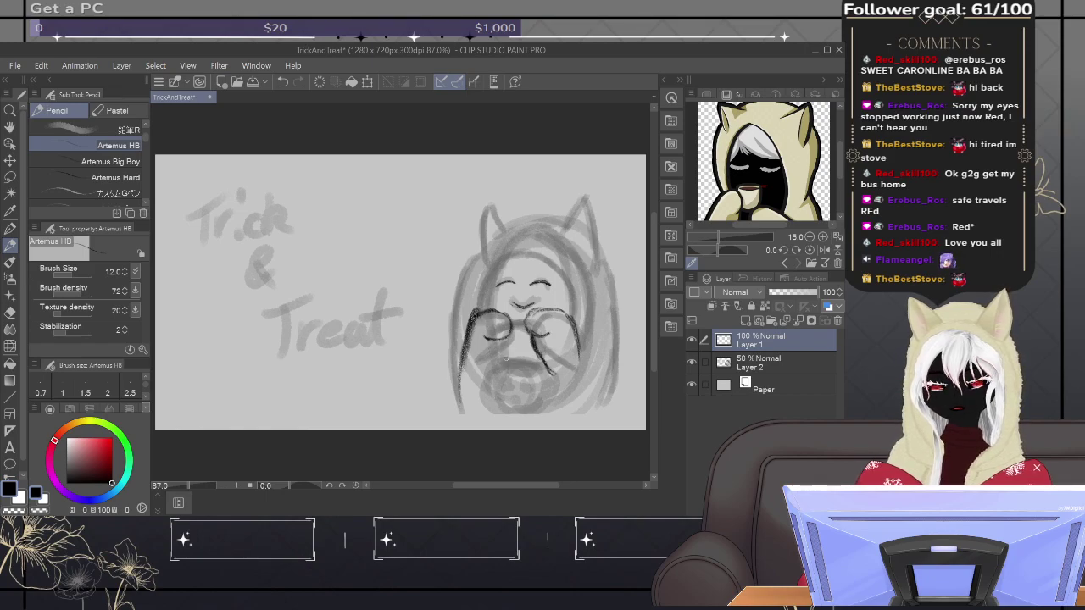
left_click_drag(504, 344, 496, 409)
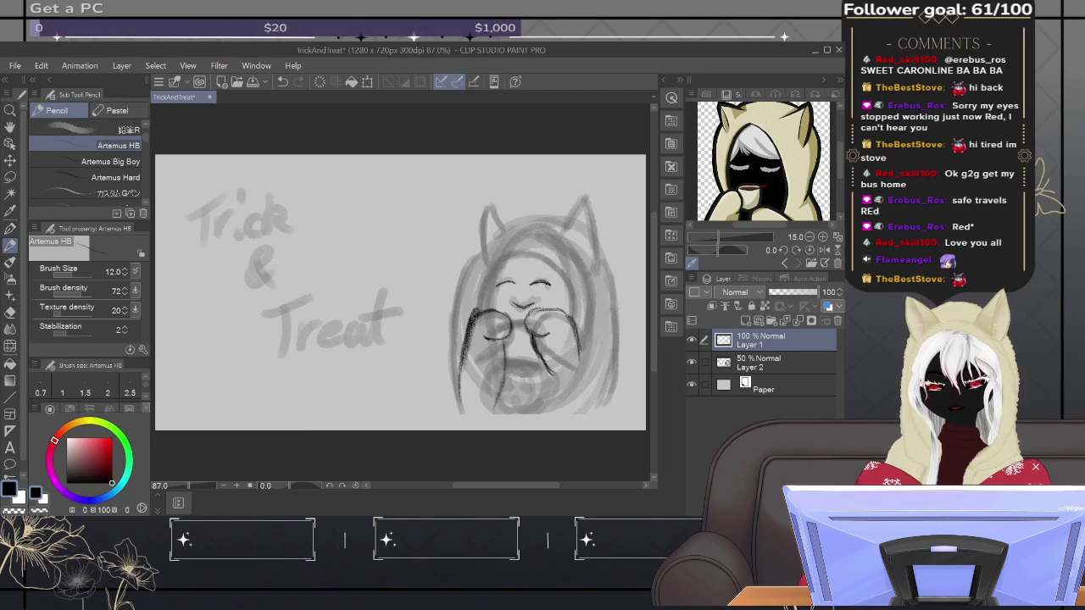
Step: Extend the right-hand sleeve's edges downward and outline the face opening with a pointed top above the hands
mouse_move(547, 368)
left_mouse_down()
mouse_move(558, 395)
mouse_move(546, 392)
left_mouse_up()
mouse_move(539, 348)
left_mouse_down()
mouse_move(535, 391)
mouse_move(558, 406)
left_mouse_up()
left_click_drag(582, 347, 580, 413)
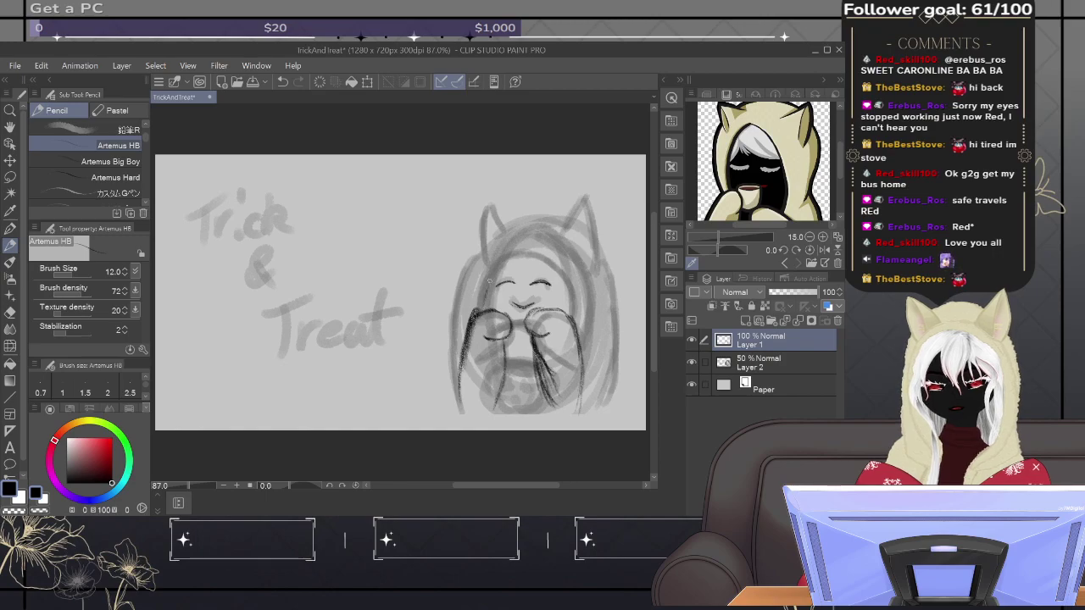
mouse_move(486, 312)
left_mouse_down()
mouse_move(488, 285)
mouse_move(529, 255)
mouse_move(559, 277)
mouse_move(565, 320)
left_mouse_up()
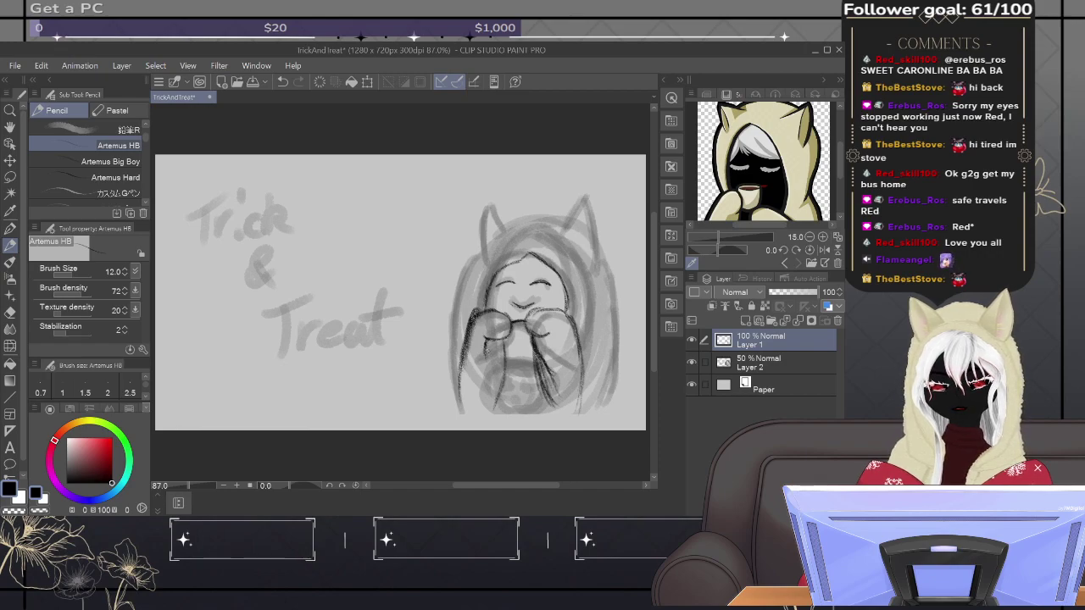
Step: Draw the bucket below the hands with a curved handle, an oval rim and rounded outer sides reaching the canvas's lower edge
left_click_drag(548, 337, 551, 370)
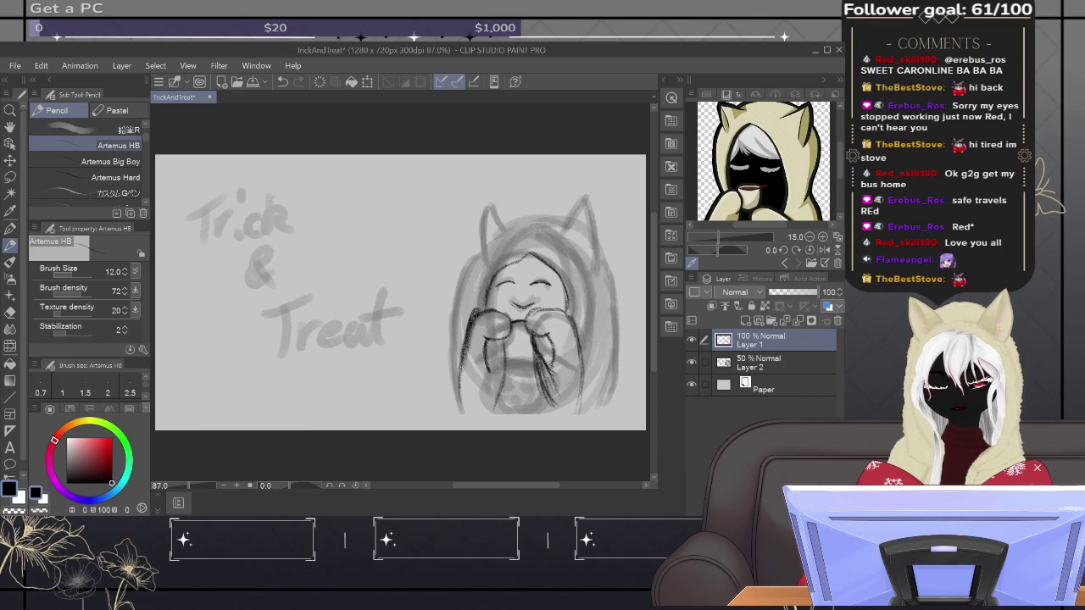
mouse_move(553, 363)
left_mouse_down()
mouse_move(534, 378)
mouse_move(484, 376)
mouse_move(519, 379)
mouse_move(546, 357)
mouse_move(488, 373)
mouse_move(487, 363)
mouse_move(558, 362)
mouse_move(488, 366)
left_mouse_up()
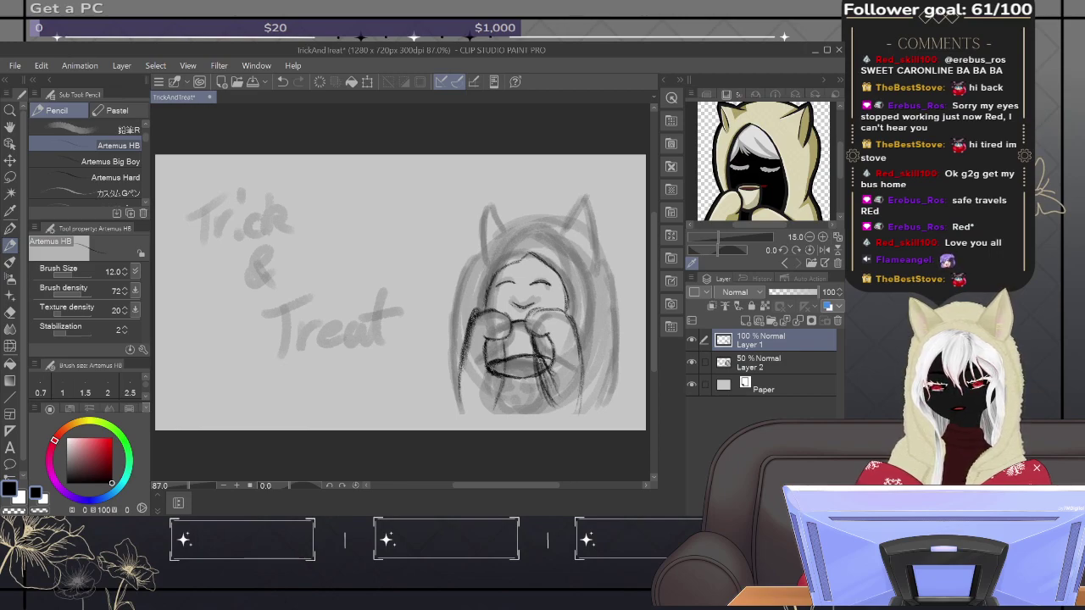
mouse_move(556, 363)
left_mouse_down()
mouse_move(569, 400)
mouse_move(576, 380)
mouse_move(571, 429)
left_mouse_up()
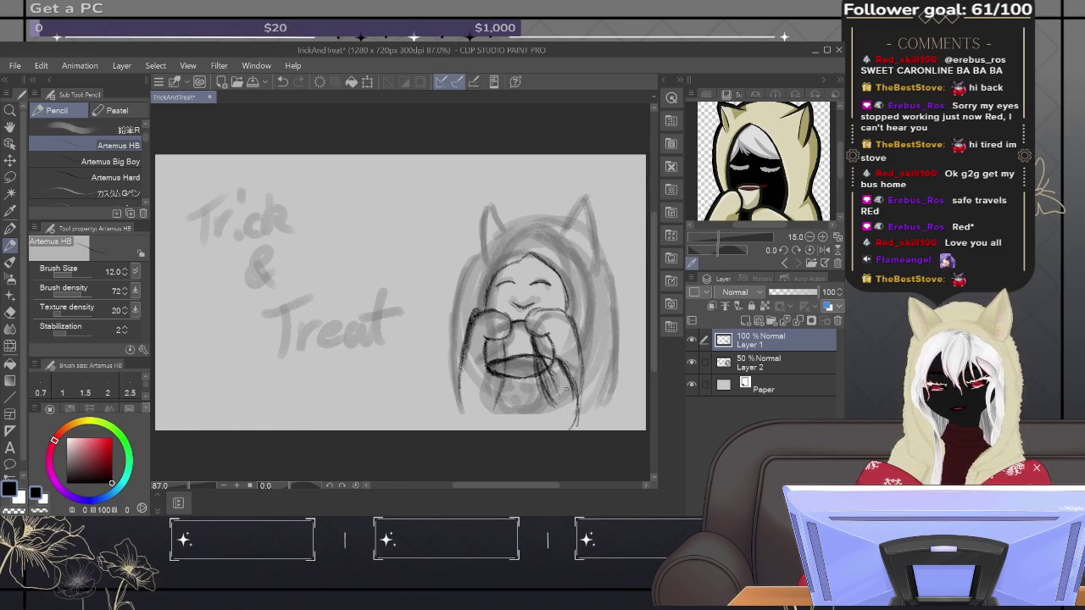
left_click_drag(488, 365, 463, 429)
left_click_drag(472, 392, 467, 426)
left_click_drag(480, 368, 467, 408)
left_click_drag(483, 368, 476, 376)
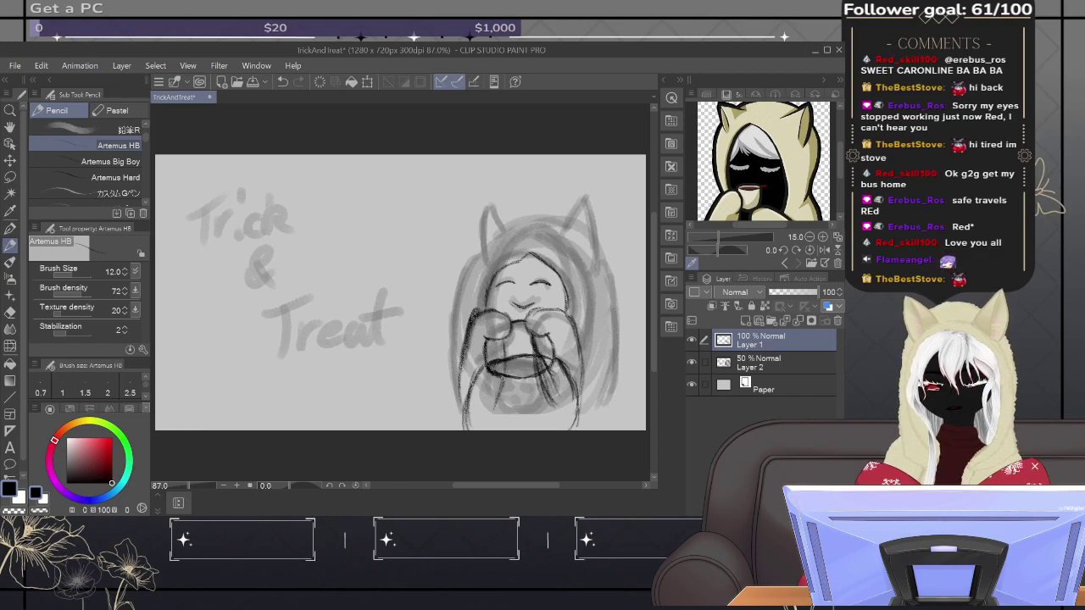
Step: Add inner curved ribs to the bucket and a jack-o'-lantern face with triangular eyes and nose
left_click_drag(505, 380, 495, 429)
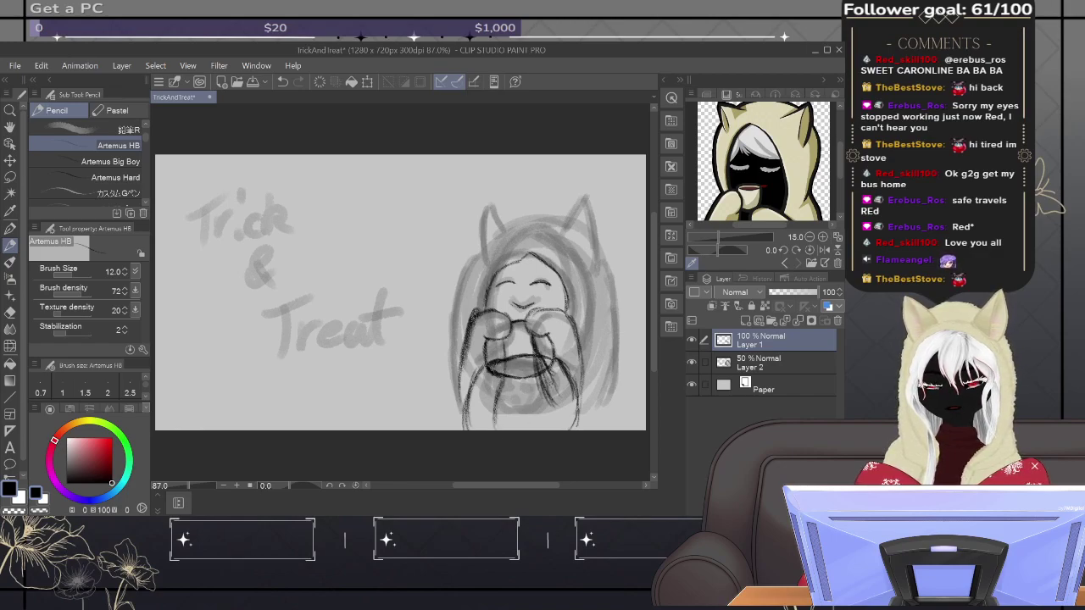
left_click_drag(549, 373, 556, 435)
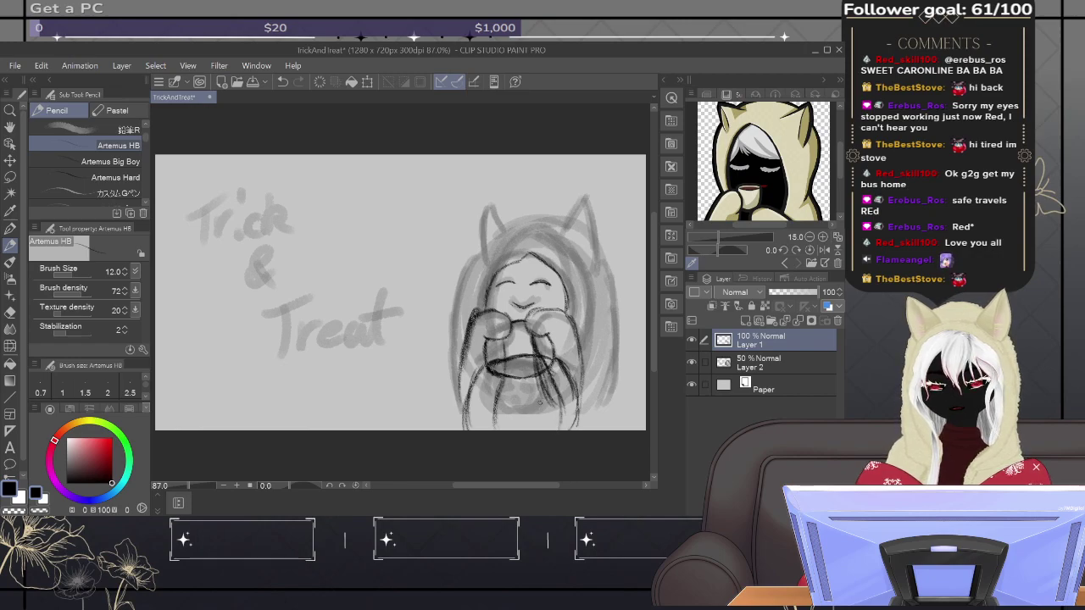
mouse_move(538, 392)
left_mouse_down()
mouse_move(554, 411)
mouse_move(500, 406)
mouse_move(516, 410)
mouse_move(510, 392)
mouse_move(532, 426)
left_mouse_up()
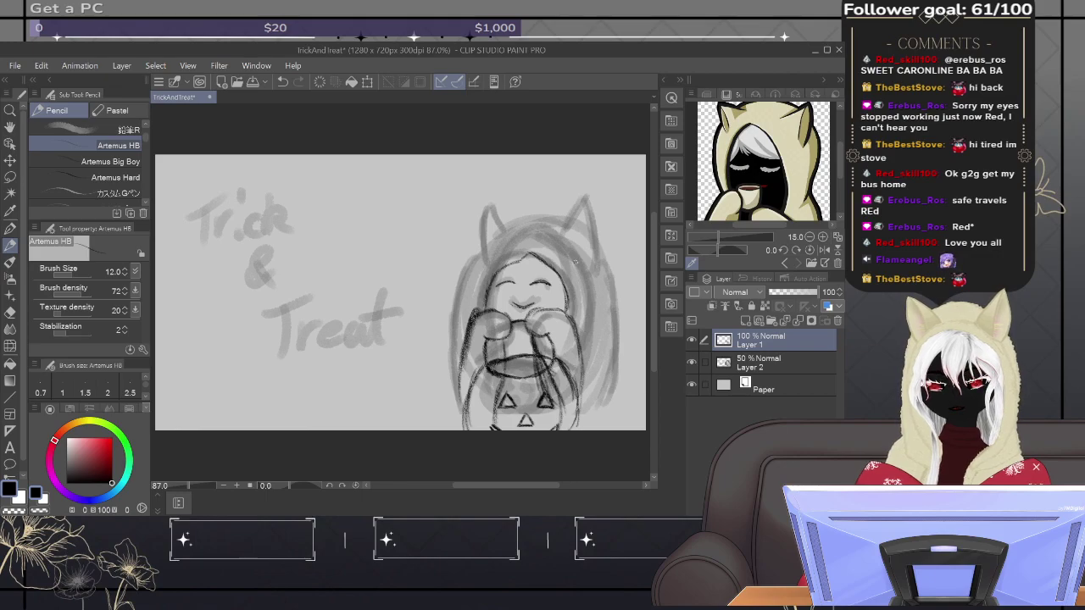
Step: Outline the hood around the head and down both sides, and add a pointed ear on its right side
mouse_move(534, 225)
left_mouse_down()
mouse_move(511, 227)
mouse_move(480, 254)
mouse_move(462, 321)
mouse_move(459, 310)
mouse_move(458, 367)
mouse_move(456, 324)
left_mouse_up()
left_click_drag(500, 232, 530, 227)
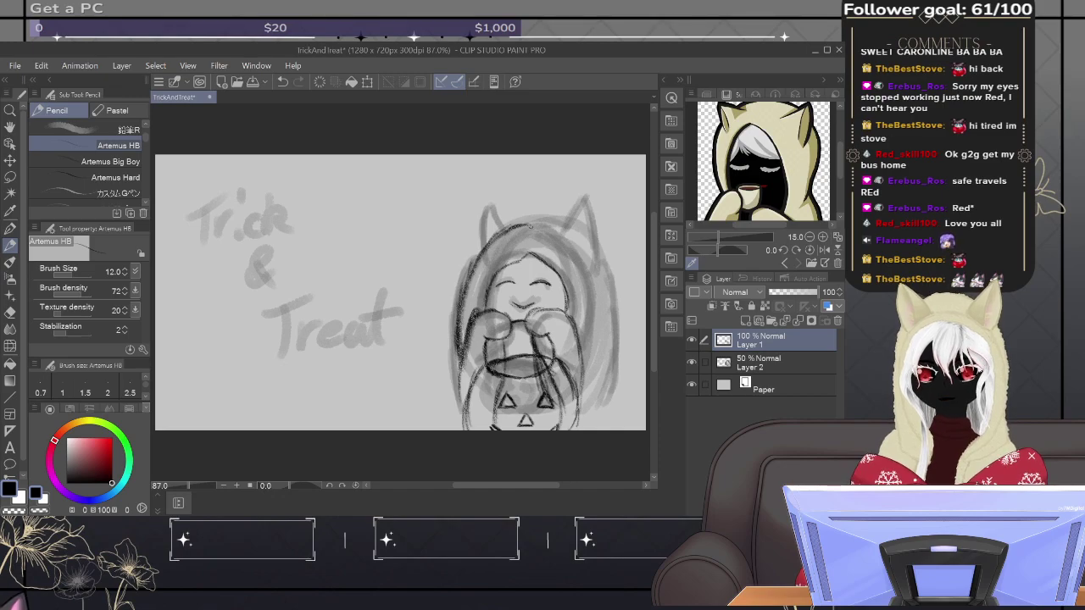
mouse_move(529, 225)
left_mouse_down()
mouse_move(568, 246)
mouse_move(562, 233)
mouse_move(594, 295)
mouse_move(565, 247)
mouse_move(589, 269)
mouse_move(583, 261)
mouse_move(602, 351)
left_mouse_up()
left_click_drag(589, 262, 596, 288)
mouse_move(545, 224)
left_mouse_down()
mouse_move(585, 259)
mouse_move(611, 327)
left_mouse_up()
left_click_drag(598, 290, 603, 360)
left_click_drag(598, 321, 599, 430)
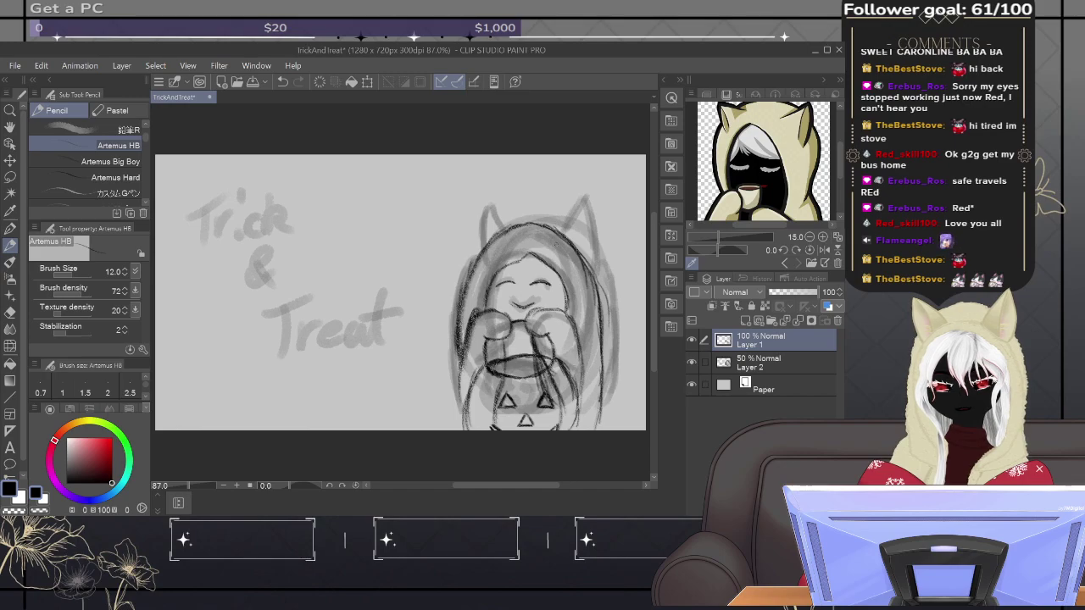
mouse_move(556, 253)
left_mouse_down()
mouse_move(566, 220)
mouse_move(581, 214)
mouse_move(554, 254)
mouse_move(581, 216)
left_mouse_up()
left_click_drag(581, 214, 578, 273)
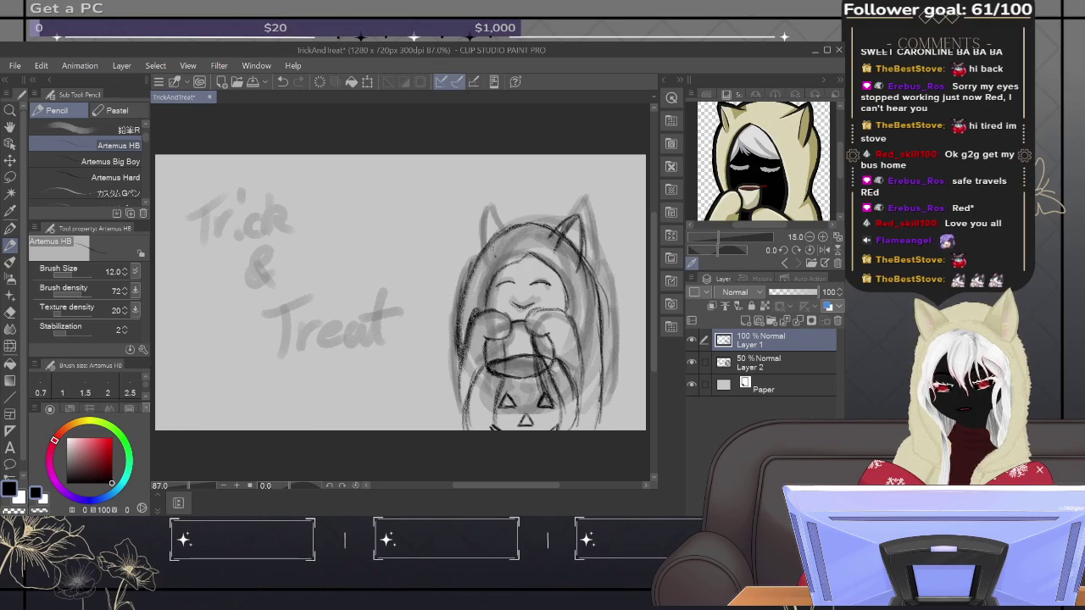
left_click_drag(472, 227, 496, 258)
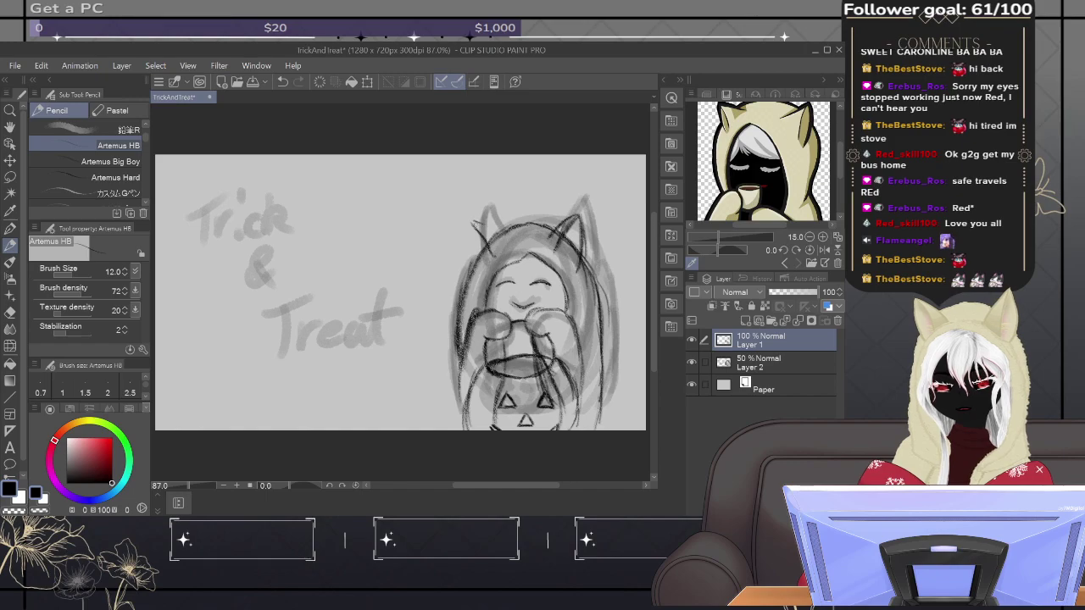
mouse_move(472, 220)
left_mouse_down()
mouse_move(500, 239)
mouse_move(471, 238)
mouse_move(467, 279)
left_mouse_up()
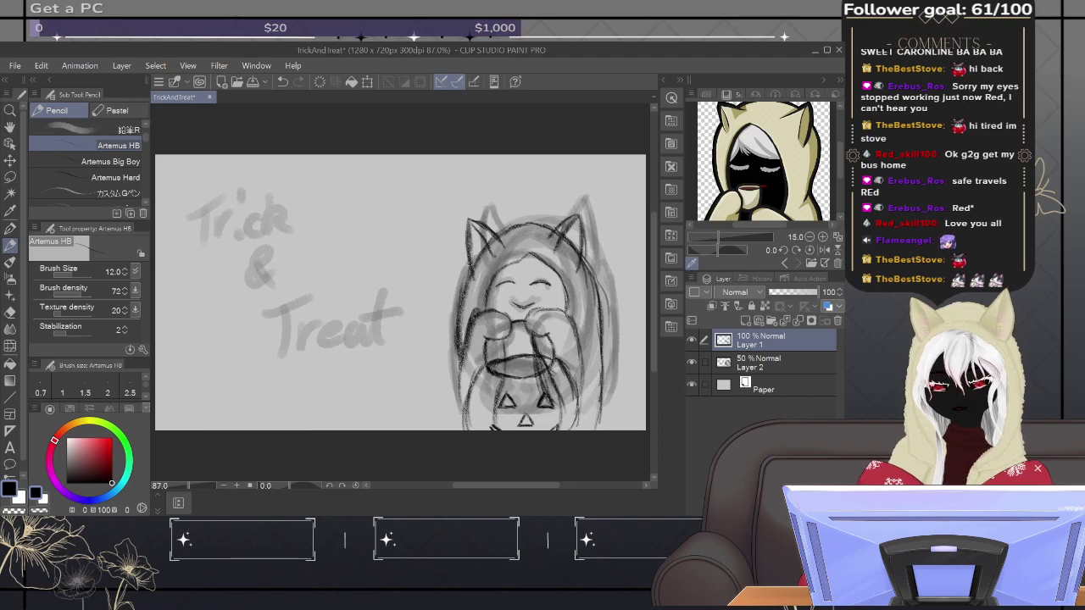
key("ctrl+z")
key("ctrl+z")
key("ctrl+z")
key("ctrl+z")
key("ctrl+z")
key("ctrl+z")
key("ctrl+z")
key("ctrl+z")
key("ctrl+z")
key("ctrl+z")
key("ctrl+z")
key("ctrl+z")
key("ctrl+z")
key("ctrl+z")
key("ctrl+z")
key("ctrl+z")
key("ctrl+z")
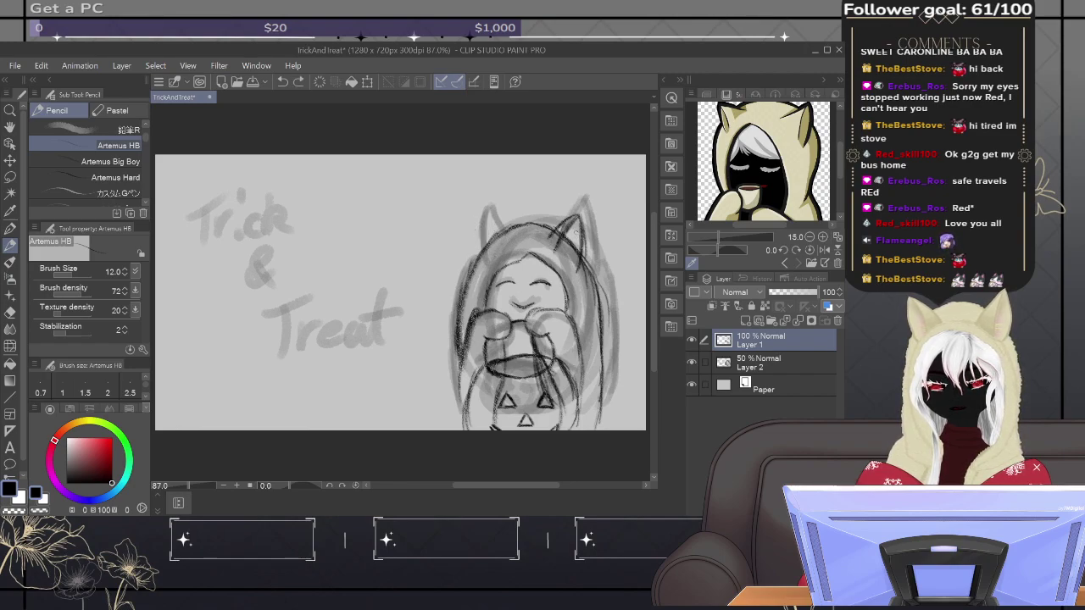
Step: Lasso the finished right-hand ear and paste a copy of it onto a new layer
key("m")
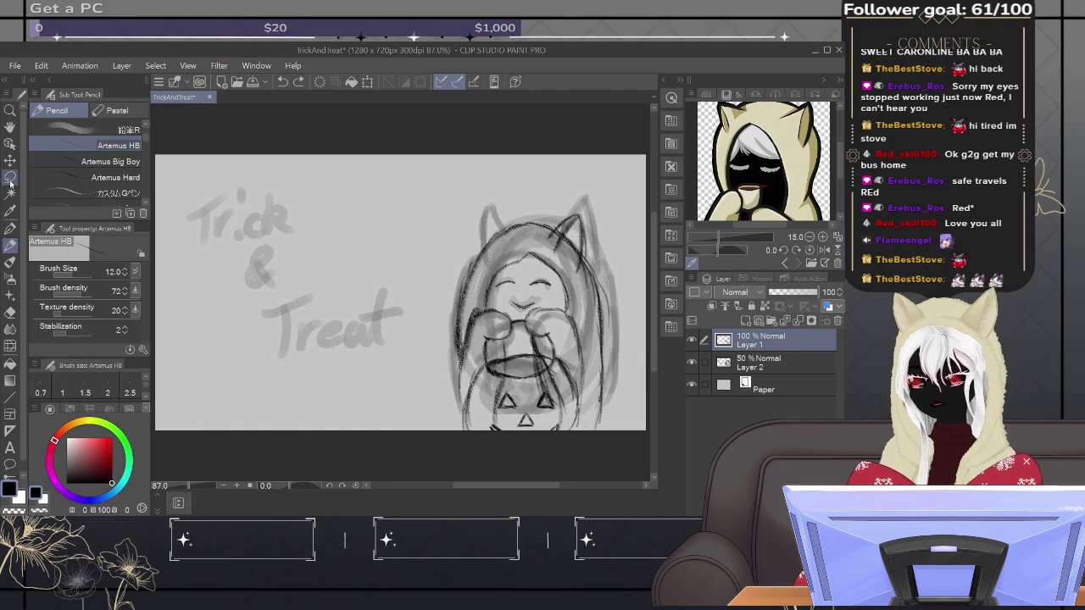
mouse_move(584, 206)
left_mouse_down()
mouse_move(559, 212)
mouse_move(547, 236)
mouse_move(555, 256)
mouse_move(581, 264)
mouse_move(591, 241)
left_mouse_up()
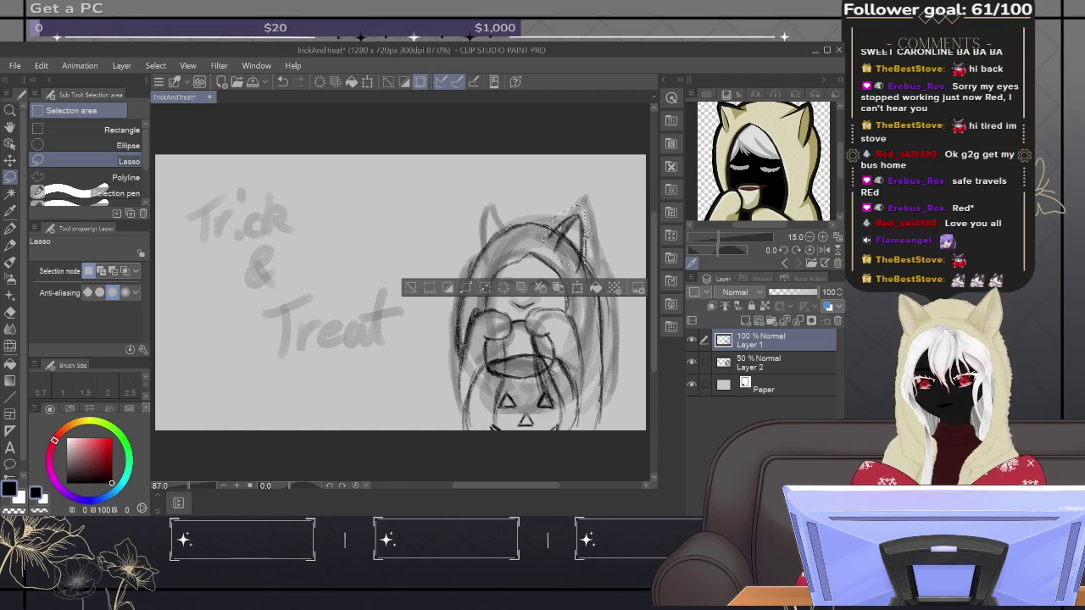
key("ctrl+d")
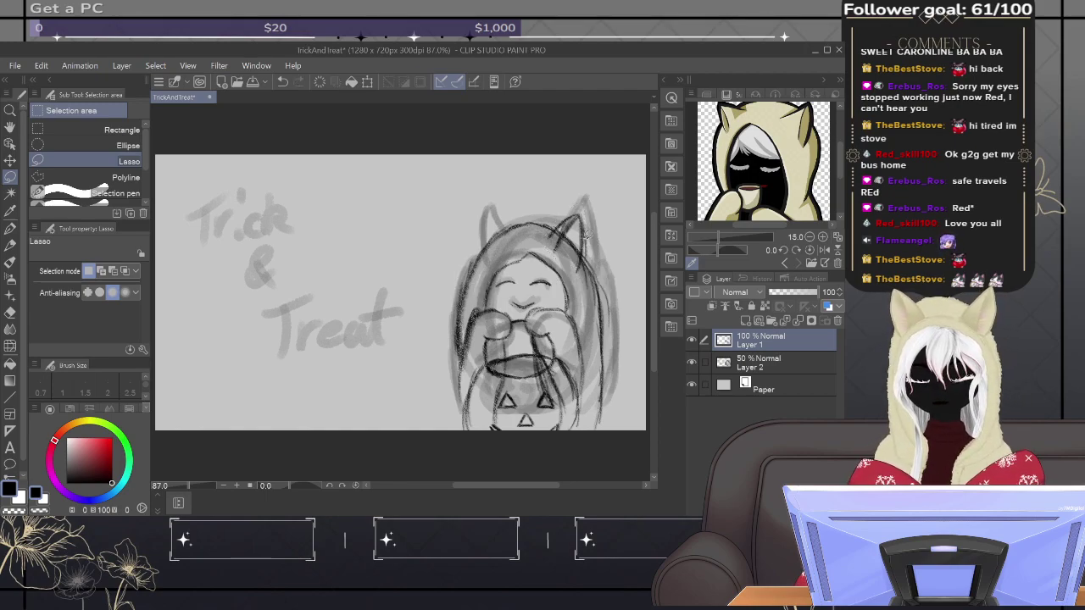
mouse_move(584, 202)
left_mouse_down()
mouse_move(553, 217)
mouse_move(551, 251)
mouse_move(572, 273)
mouse_move(600, 256)
mouse_move(593, 186)
left_mouse_up()
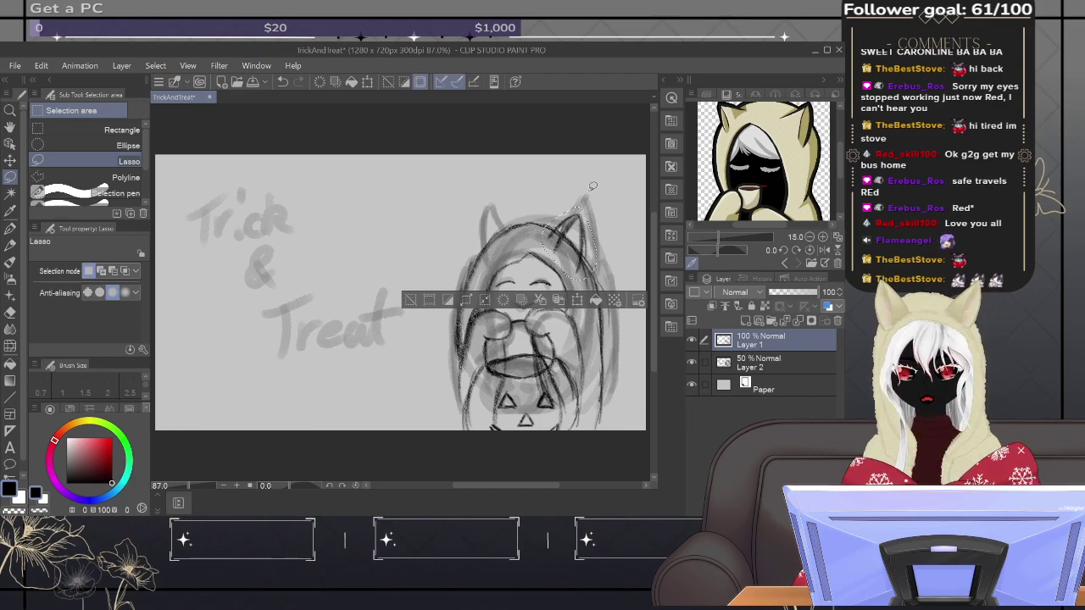
key("ctrl+c")
key("ctrl+v")
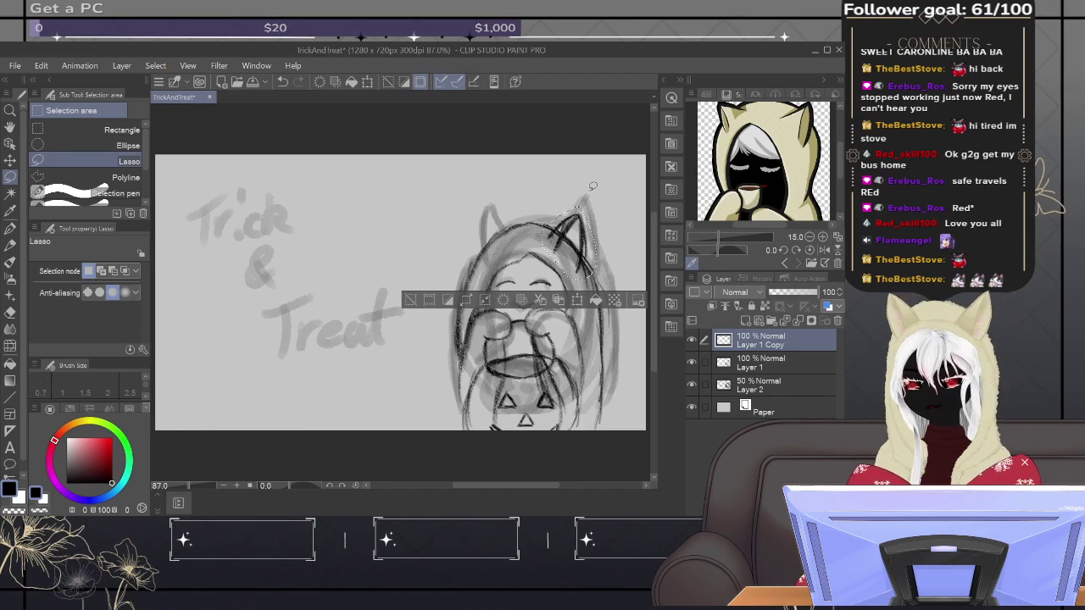
Step: Move the copied ear to the hood's left side, flip it horizontally, fit it against the hood outline and clear the selection
left_click(12, 162)
left_click_drag(567, 241, 479, 242)
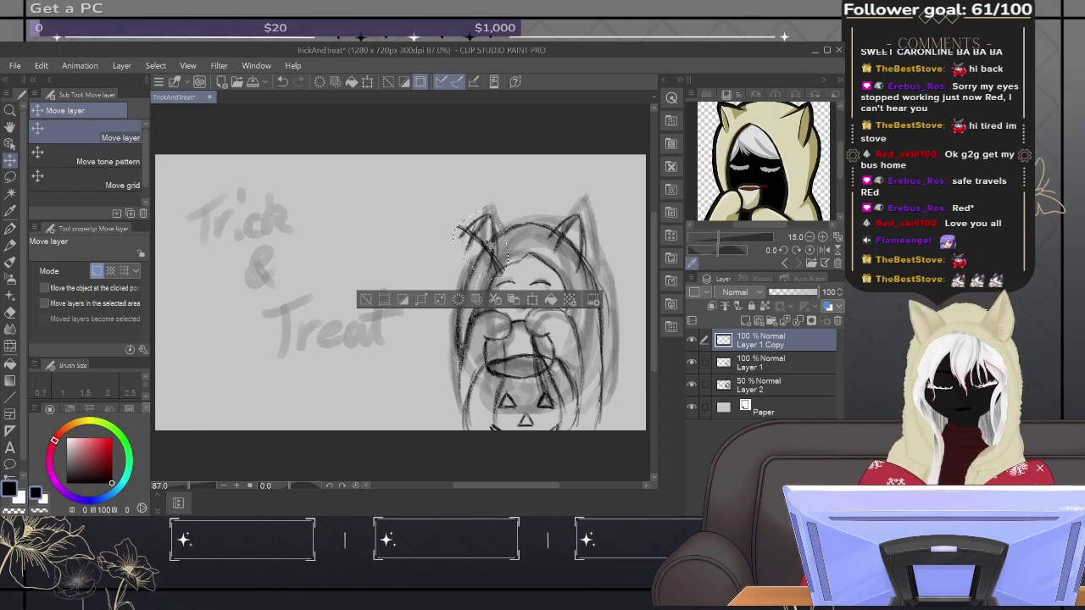
left_click(493, 242, "alt")
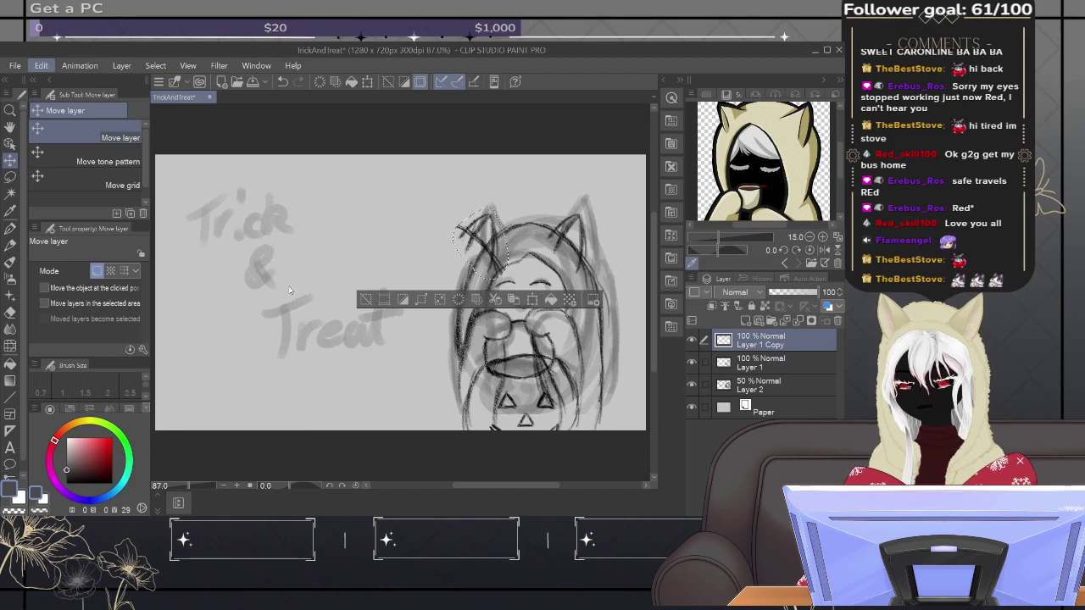
key("ctrl+t")
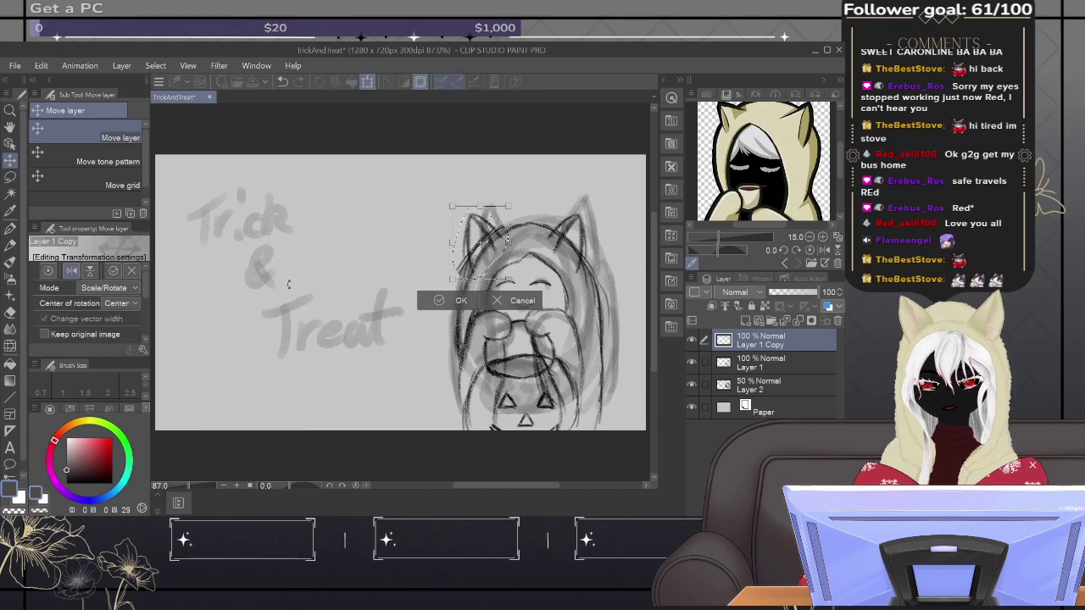
left_click_drag(502, 242, 511, 254)
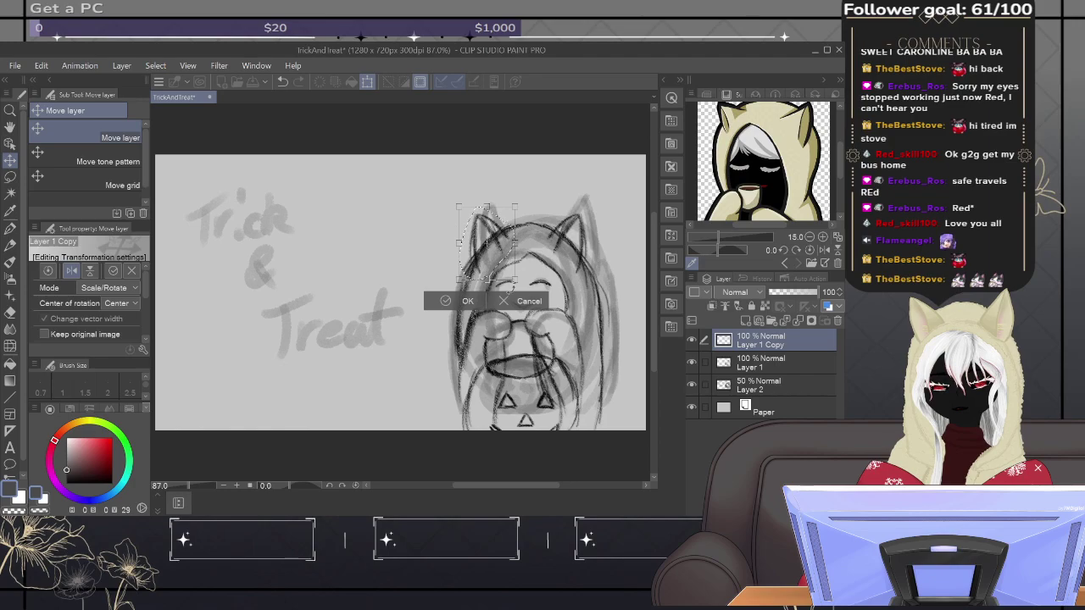
left_click(466, 300)
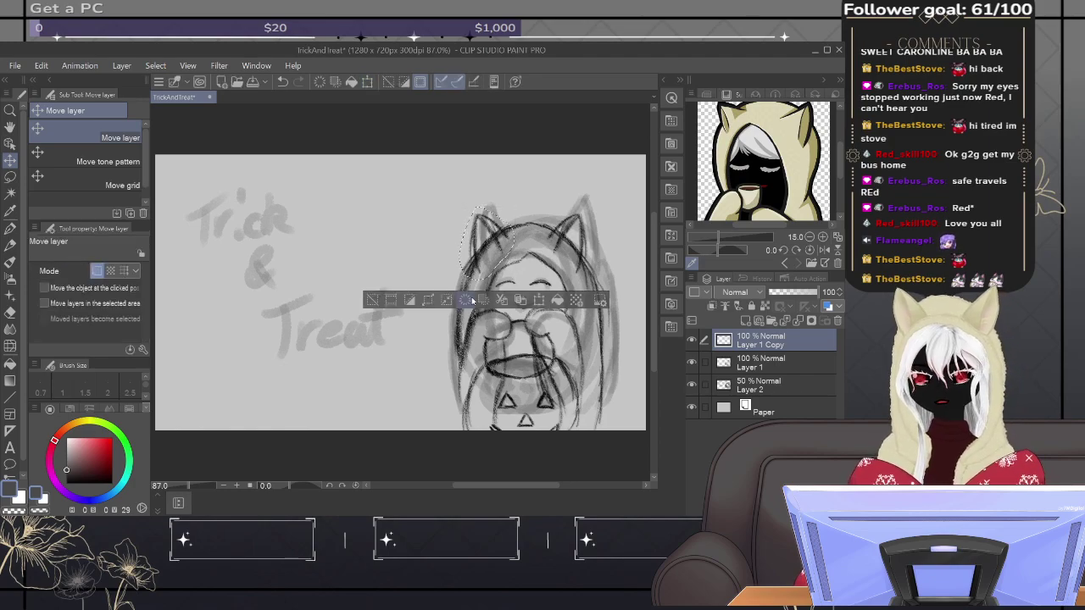
key("ctrl+d")
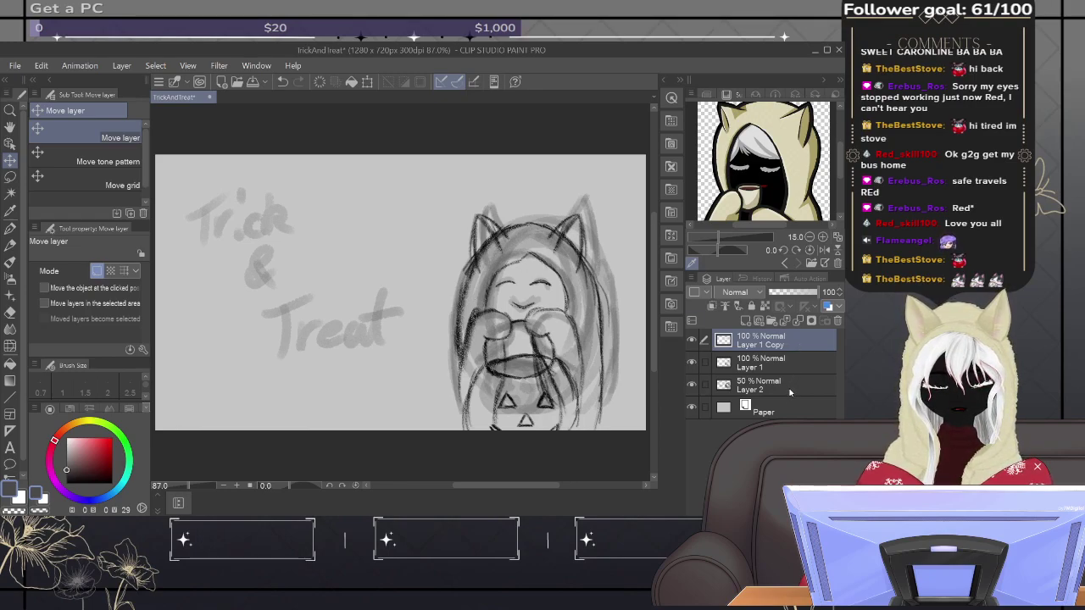
Step: Merge the copied ear down into Layer 1 and add a new raster layer directly above Paper
key("ctrl+e")
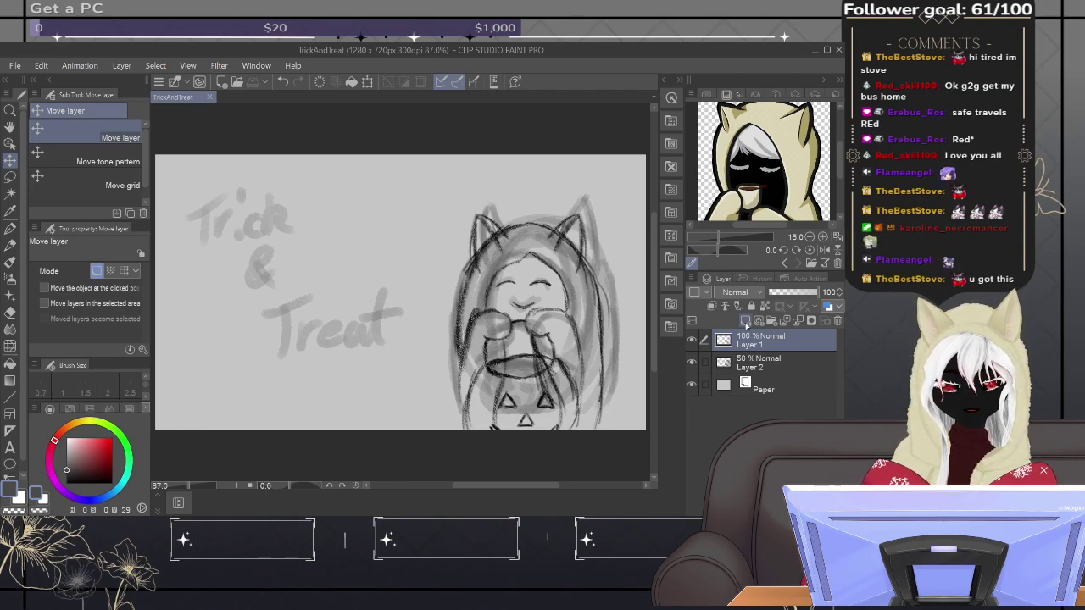
left_click(760, 386)
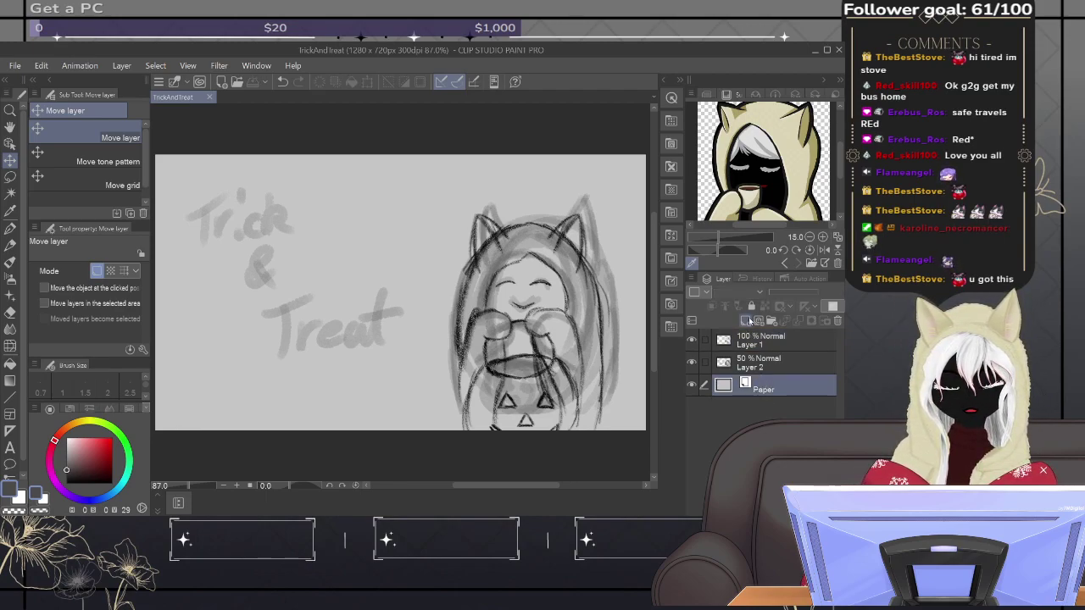
left_click(746, 320)
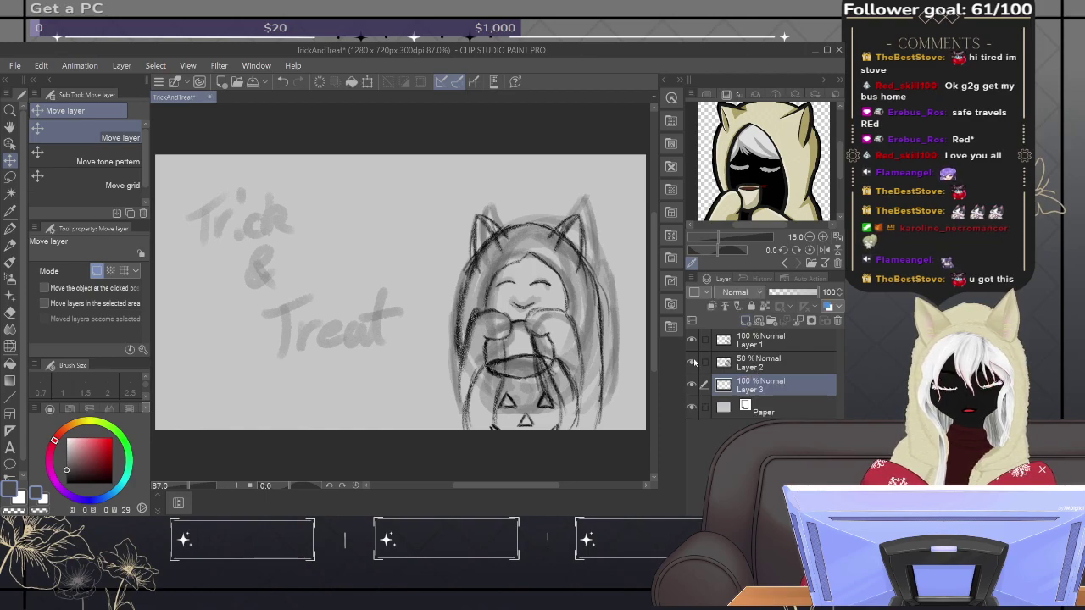
Step: Fill Layer 3 with a muted dark purple (RGB 84, 73, 121), using the Refer only to editing layer fill
left_click(692, 362)
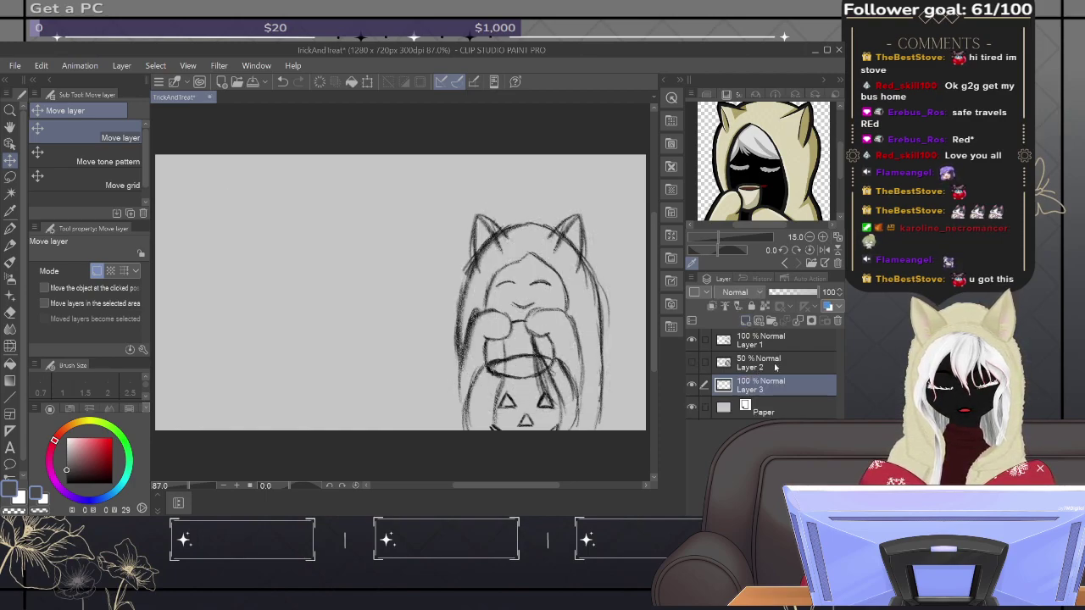
left_click(692, 363)
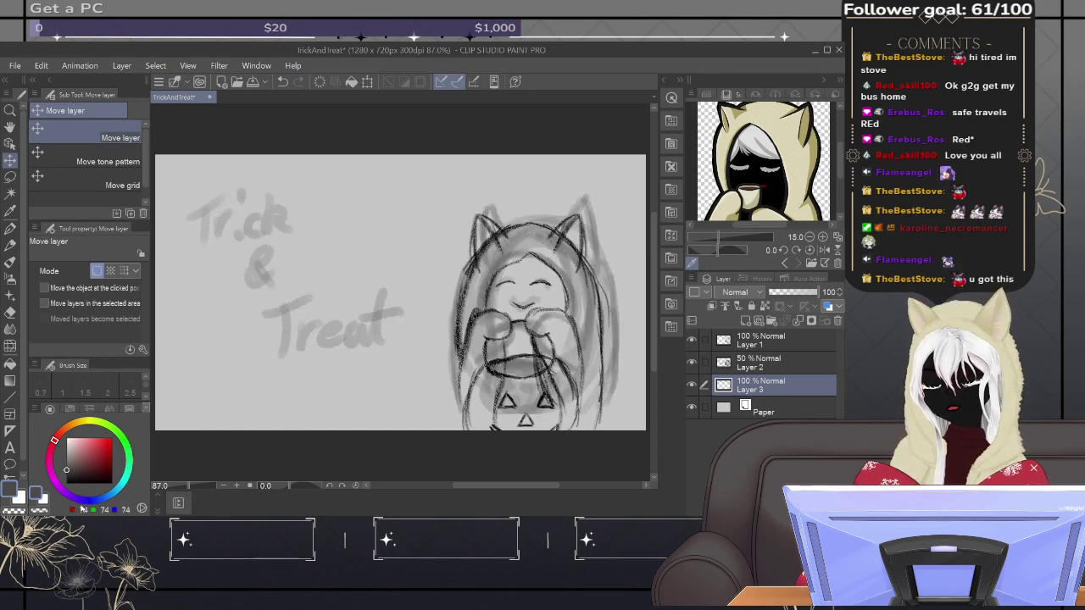
left_click(81, 500)
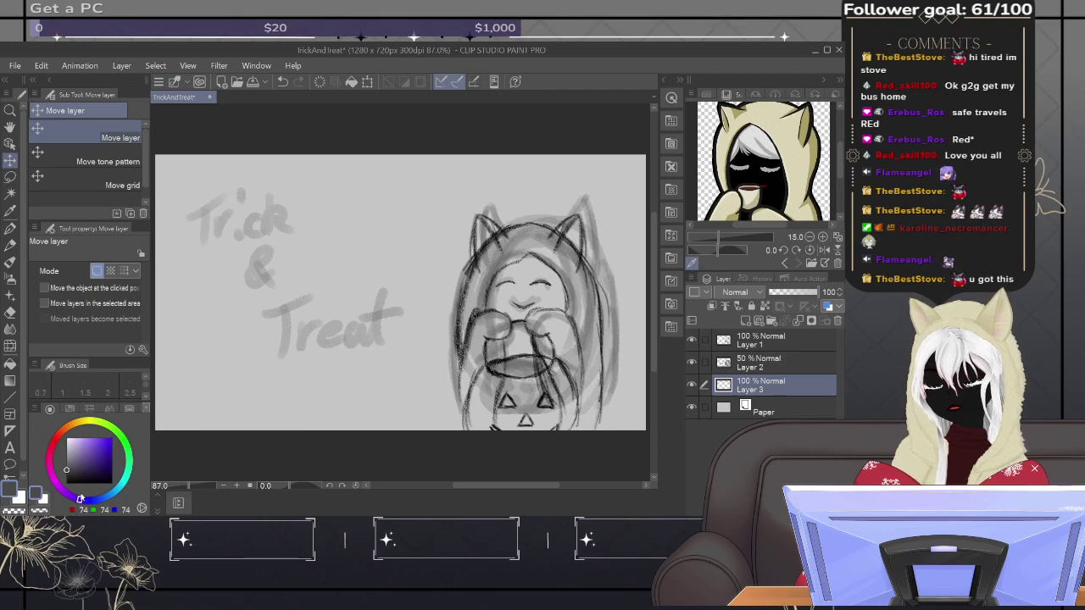
left_click(91, 458)
left_click_drag(92, 459, 88, 460)
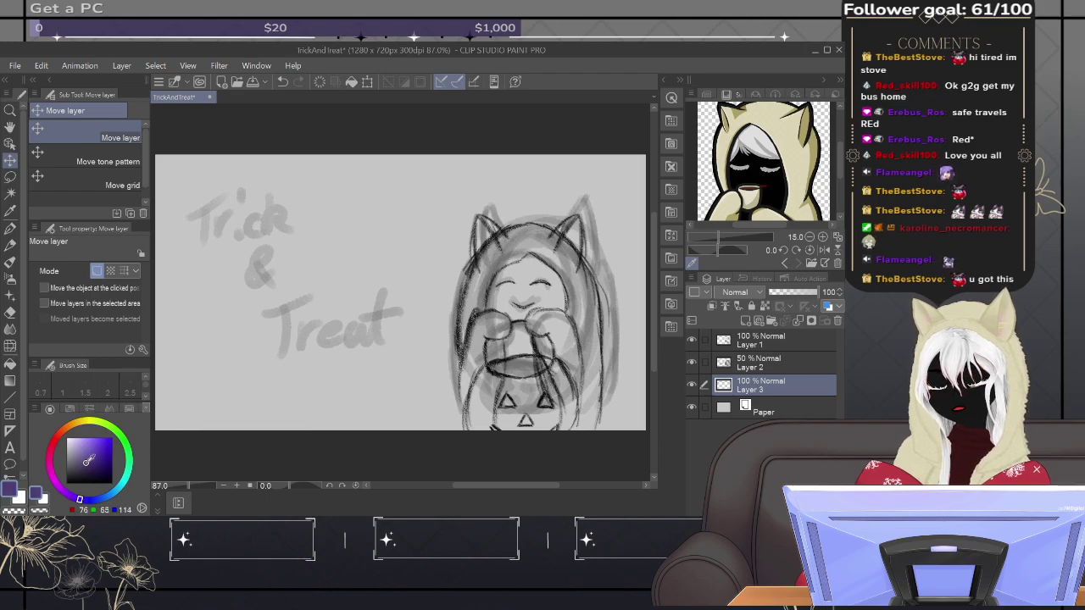
left_click(15, 365)
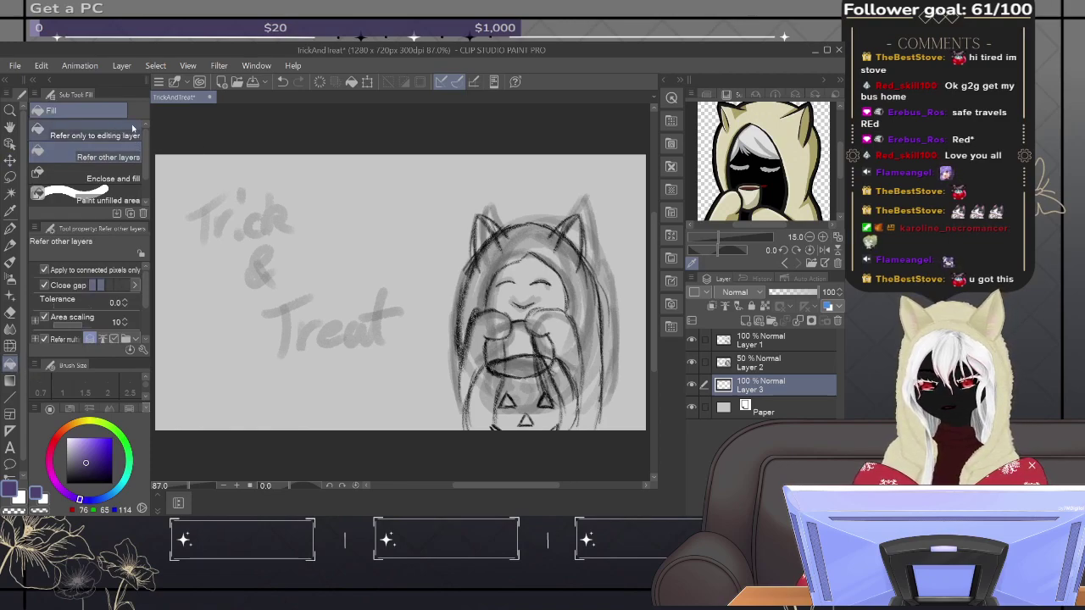
left_click(126, 134)
left_click(359, 214)
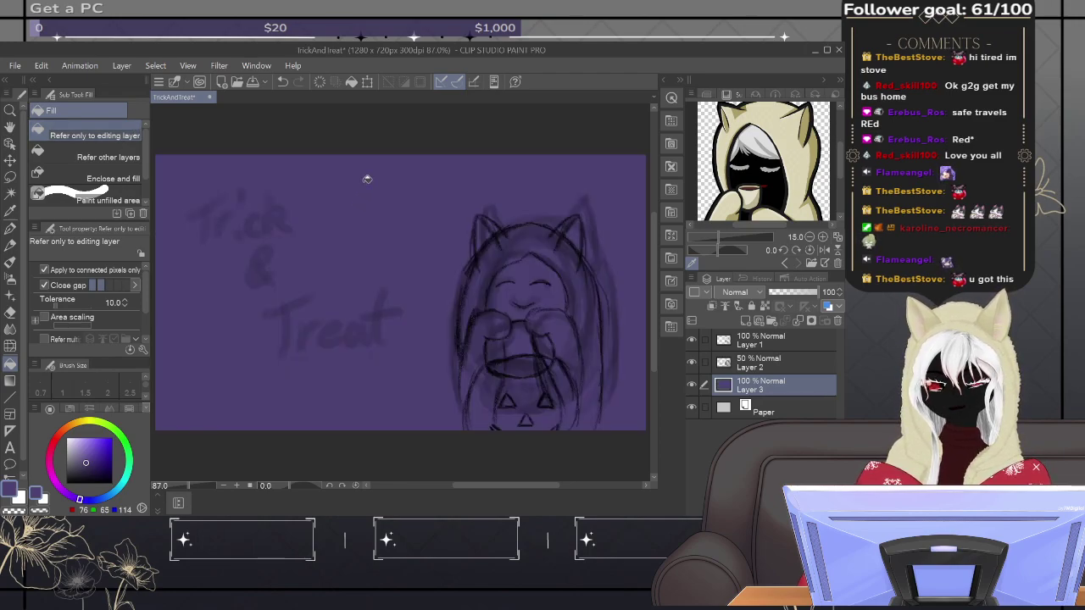
left_click_drag(88, 463, 86, 459)
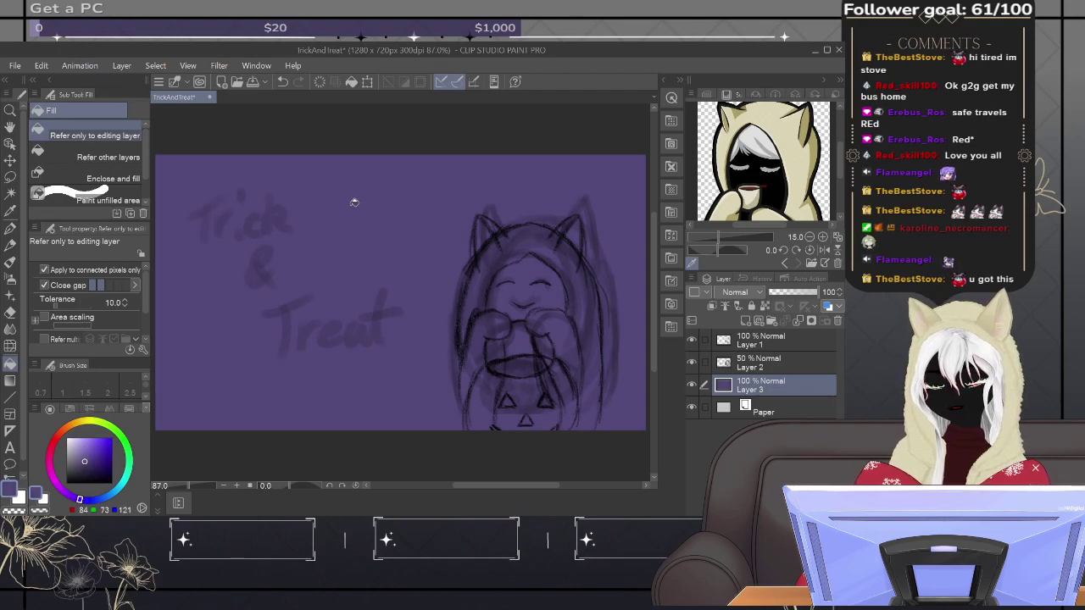
Step: Add a new raster layer at the top of the stack, sample the reference hood's cream colour and choose the Real G-Pen
left_click(745, 322)
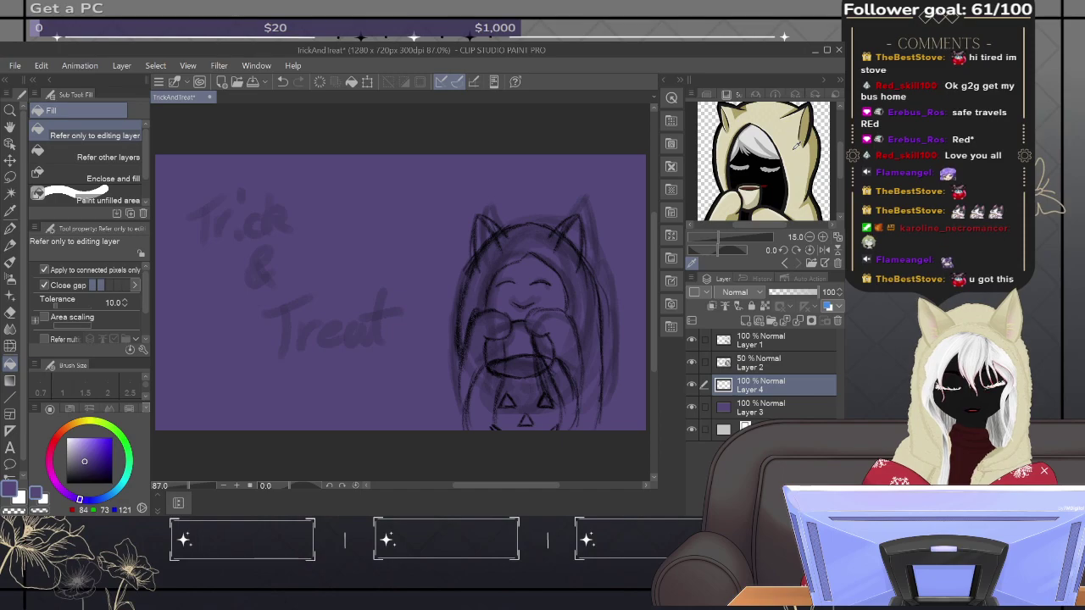
left_click(797, 146)
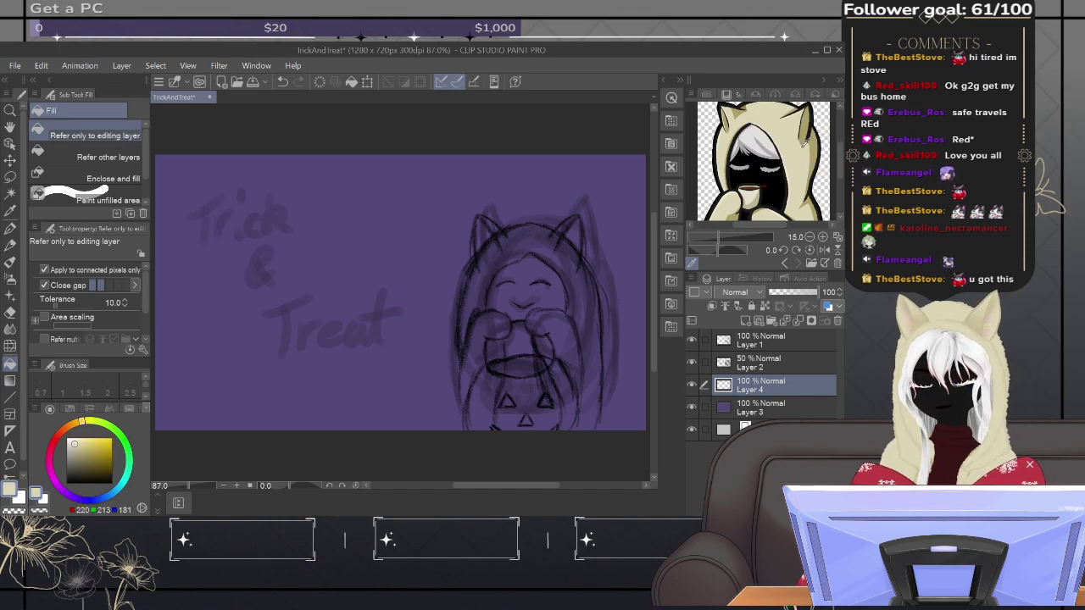
left_click(10, 229)
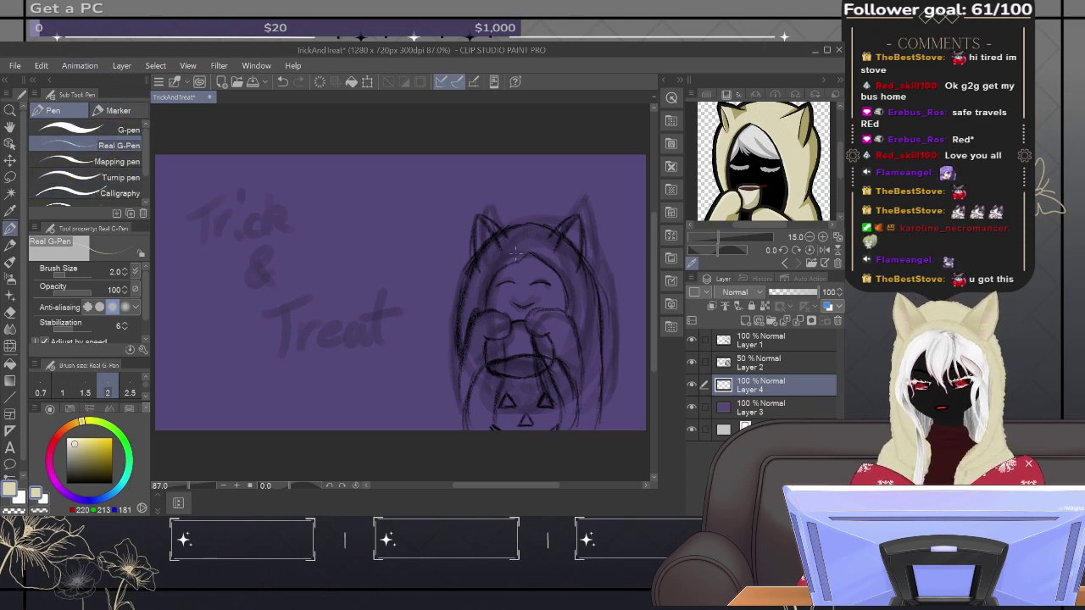
scroll(513, 254, "up", 3)
scroll(520, 257, "up", 1)
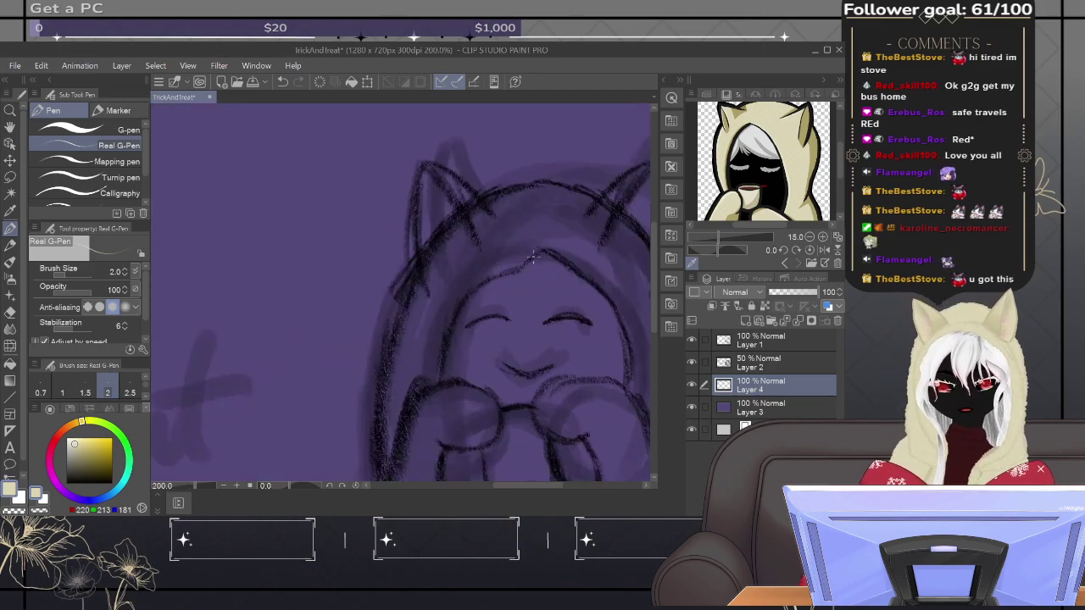
mouse_move(535, 257)
left_mouse_down()
mouse_move(419, 189)
mouse_move(424, 180)
left_mouse_up()
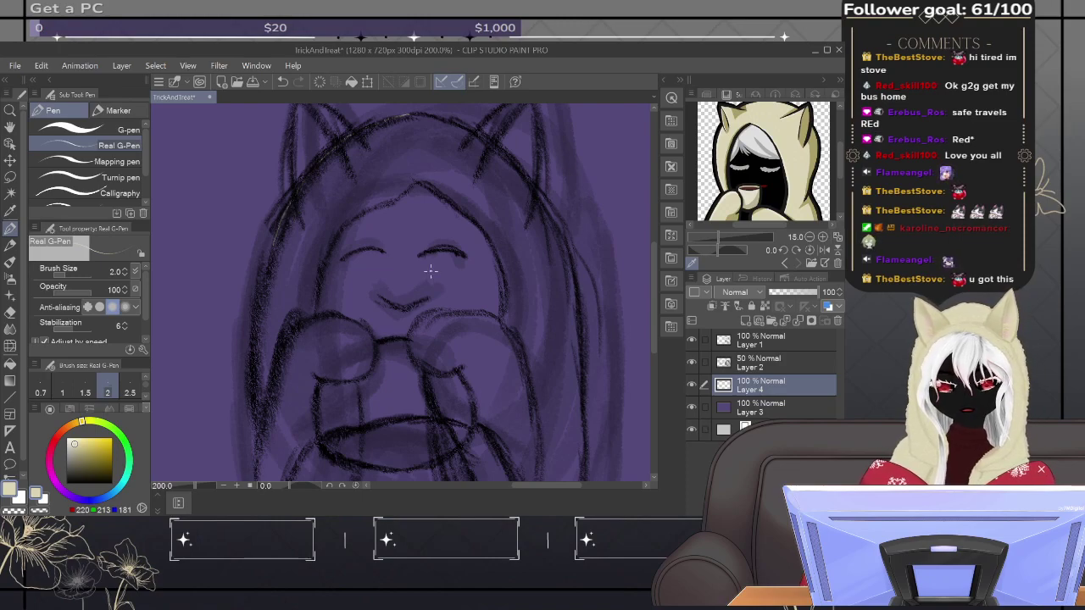
left_click_drag(799, 389, 801, 333)
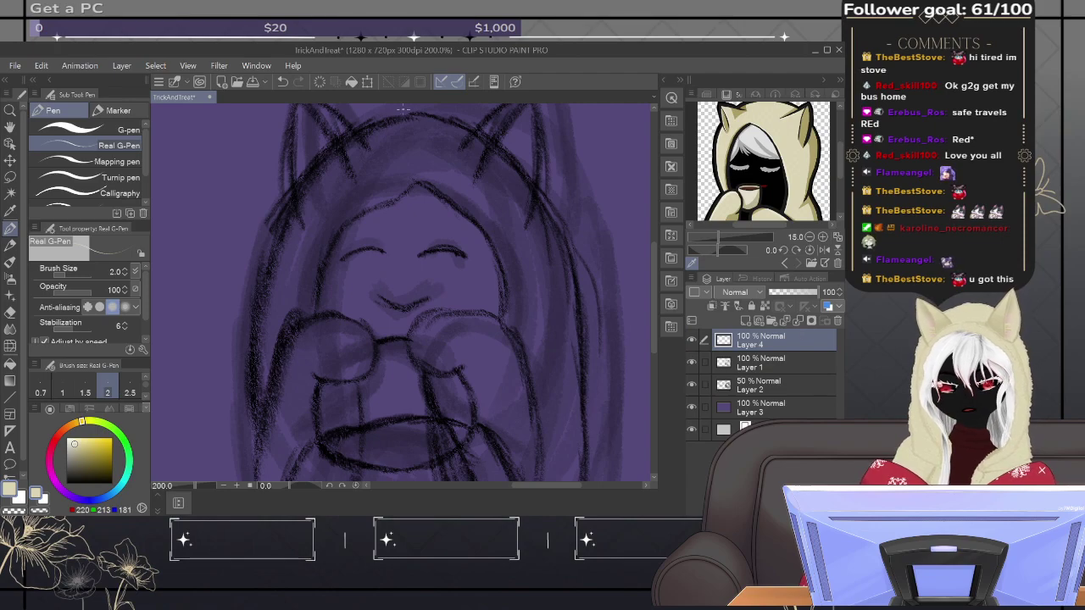
Step: Set the Real G-Pen's brush size to 12 and try a cream stroke along the top of the hood, undoing the test strokes
mouse_move(404, 115)
left_mouse_down()
mouse_move(354, 130)
mouse_move(317, 168)
mouse_move(273, 285)
left_mouse_up()
key("ctrl+z")
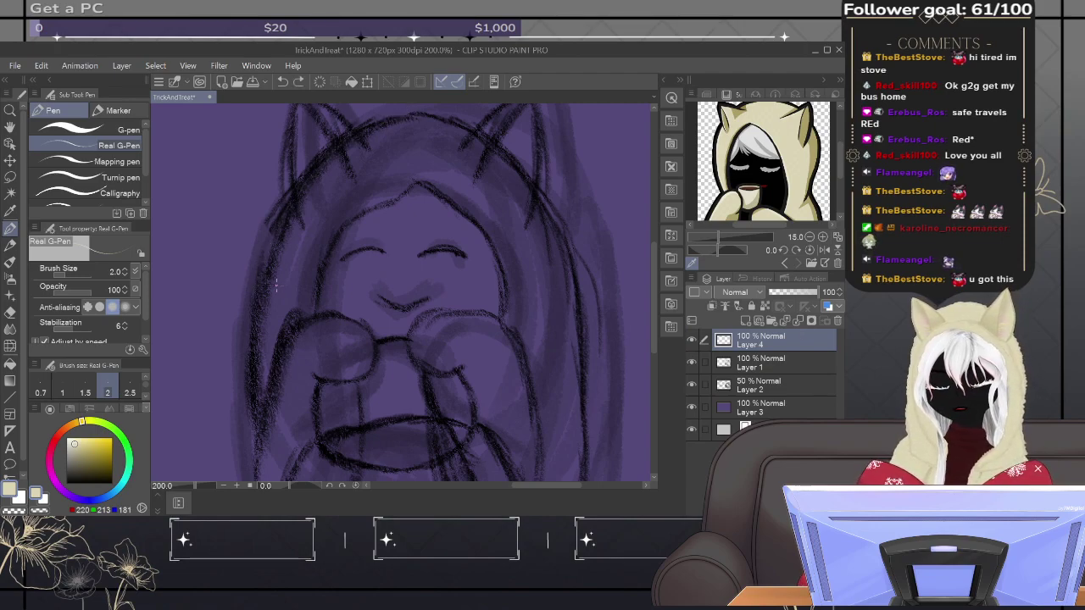
key("bracketright")
key("bracketright")
key("bracketright")
key("bracketright")
key("bracketright")
key("bracketright")
key("bracketright")
key("bracketright")
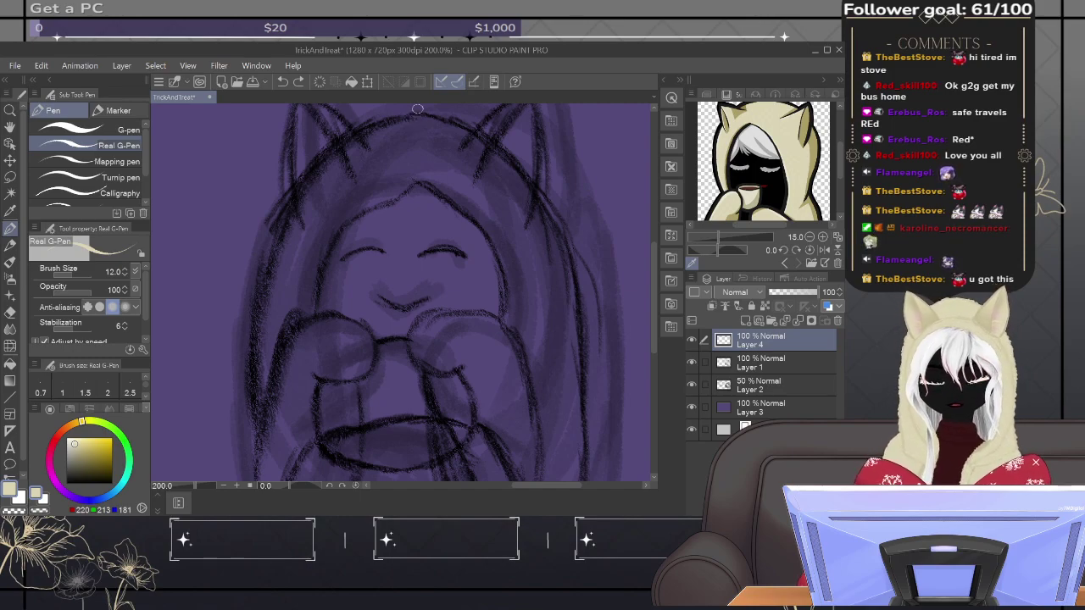
left_click_drag(412, 112, 363, 130)
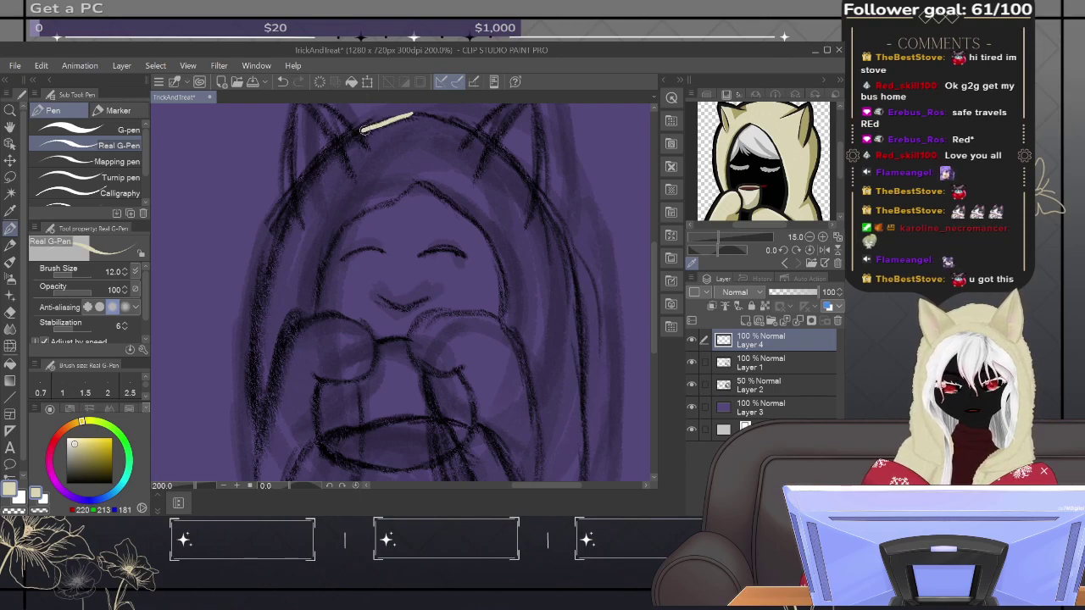
key("ctrl+z")
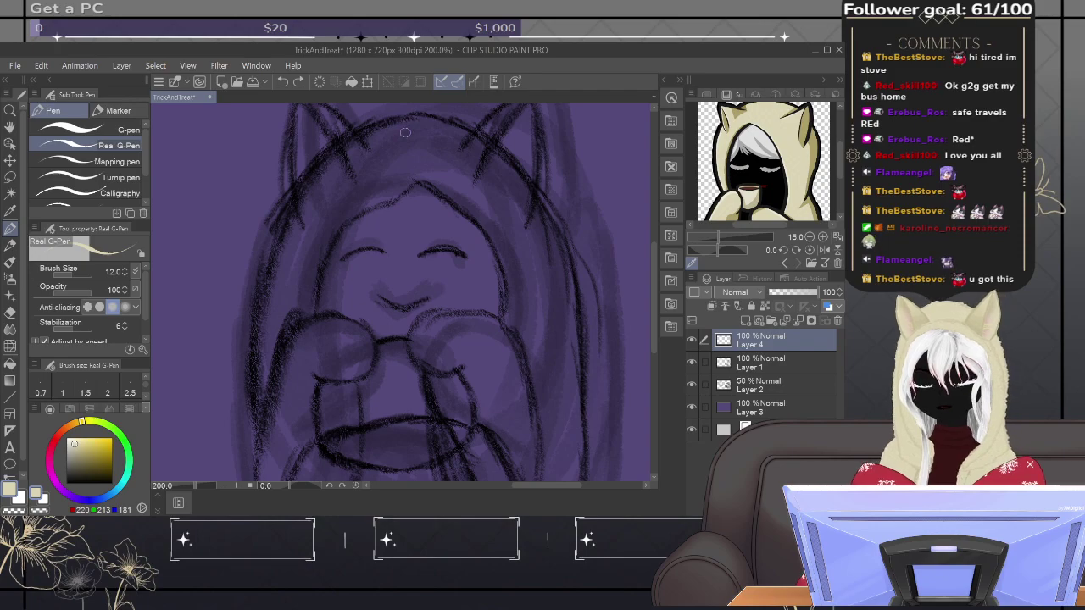
Step: Switch the pen colour to near-black (RGB 32, 32, 32) and try a stroke down the hood's left side
left_click(111, 484)
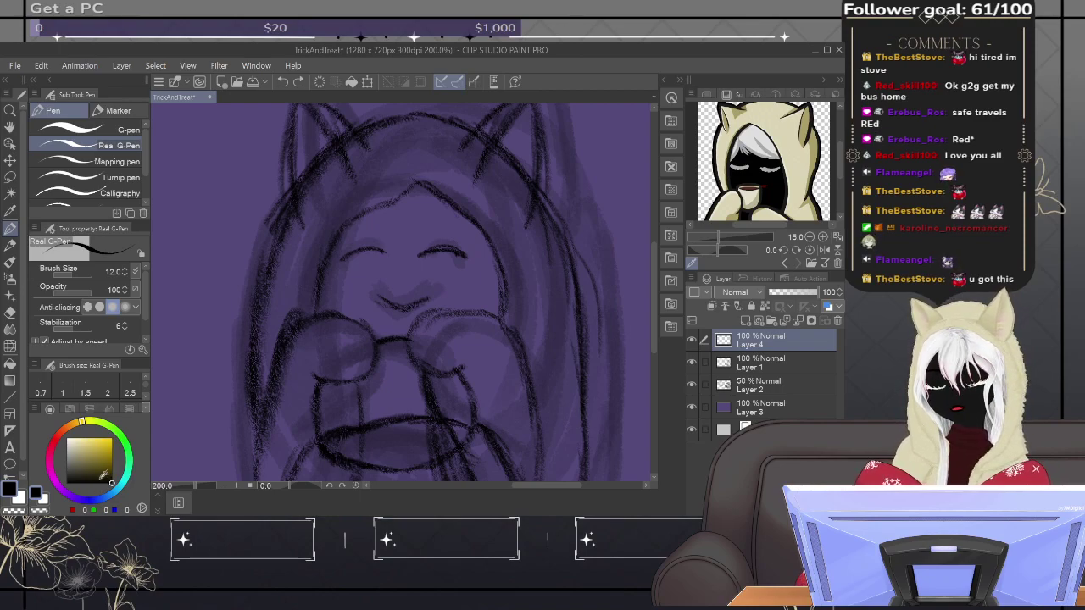
left_click_drag(105, 478, 68, 474)
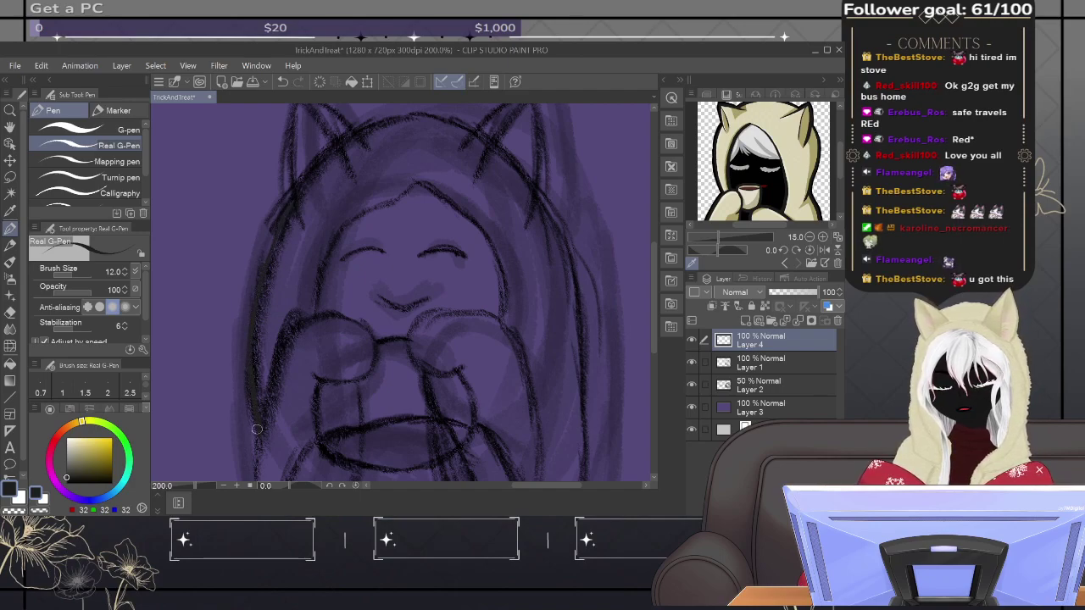
left_click_drag(254, 411, 249, 325)
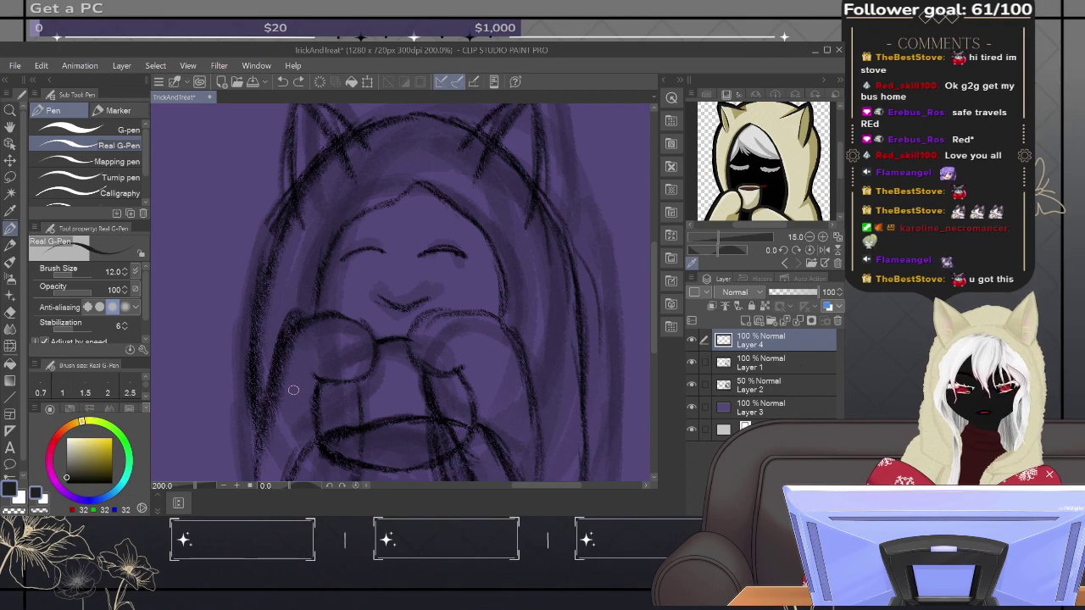
Step: Lower Layer 1's opacity to 39%, hide Layer 2 and make Layer 4 the active layer
left_click(790, 364)
left_click(805, 293)
left_click_drag(805, 292, 798, 297)
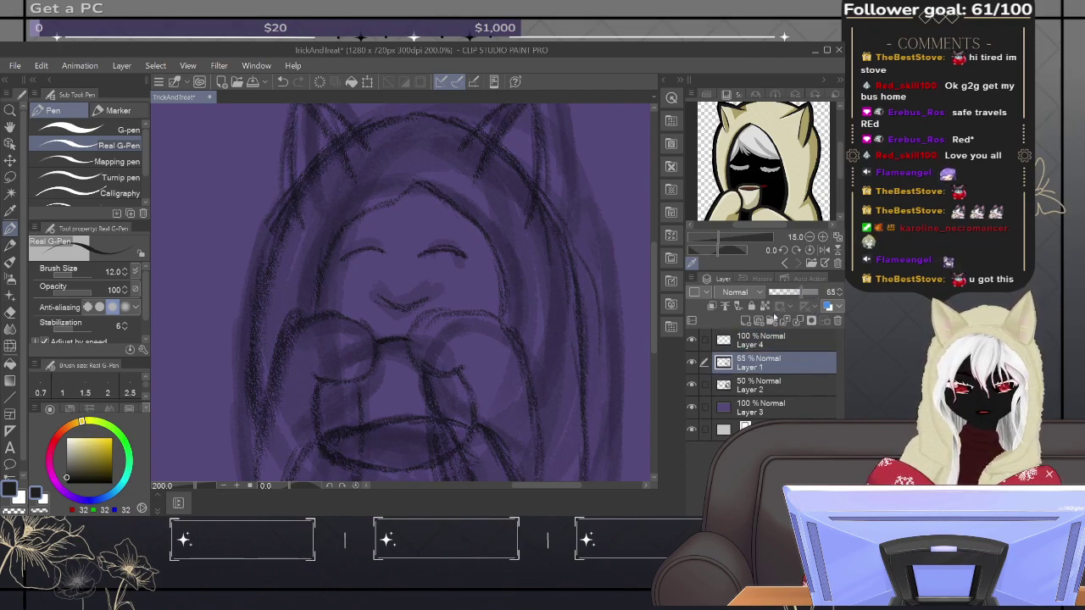
left_click(691, 385)
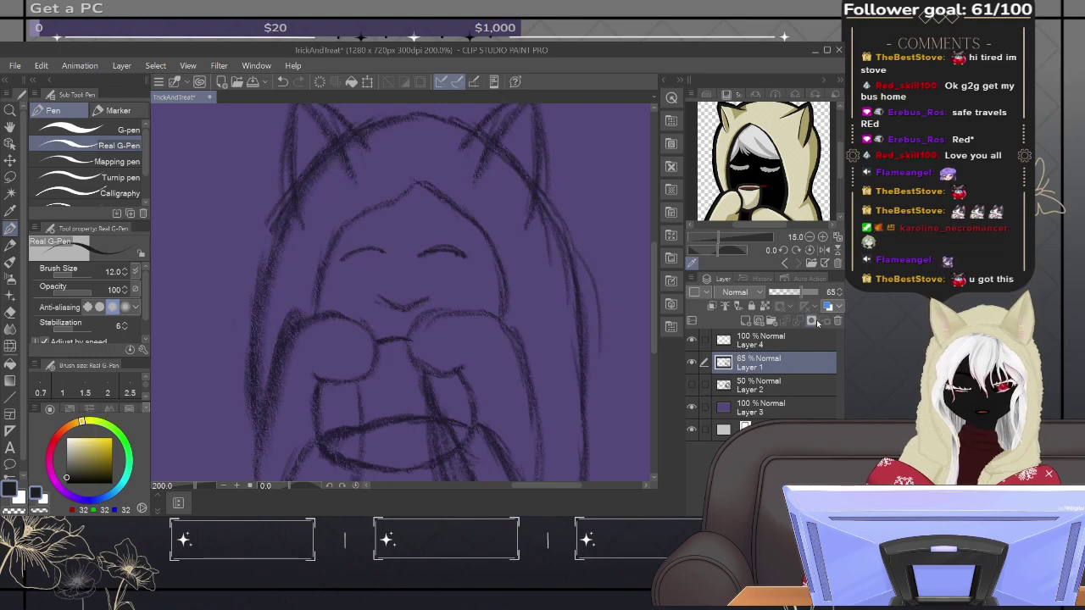
left_click_drag(795, 292, 789, 294)
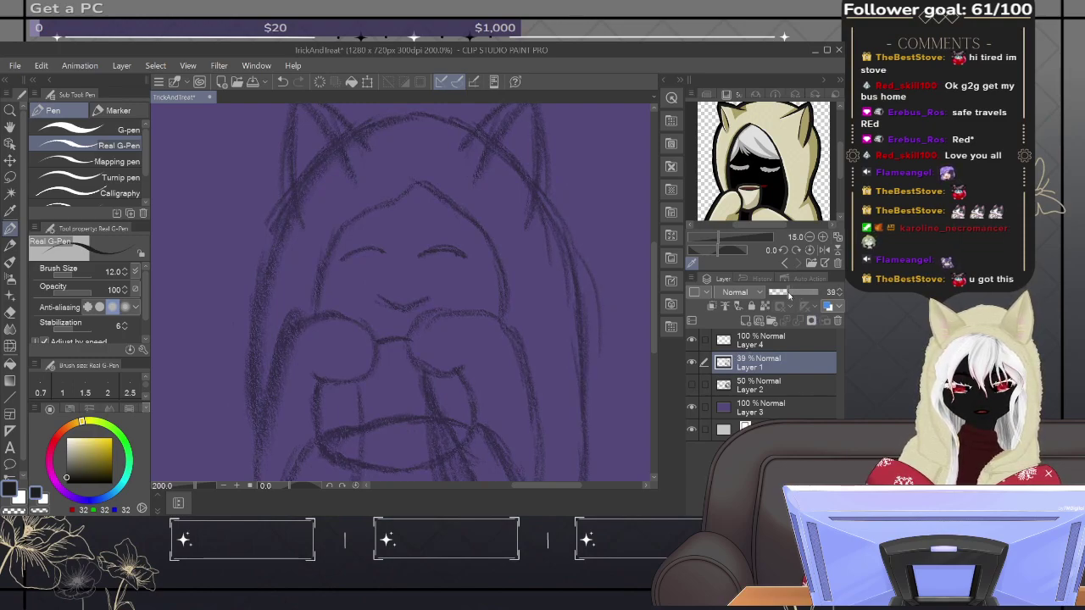
left_click(776, 342)
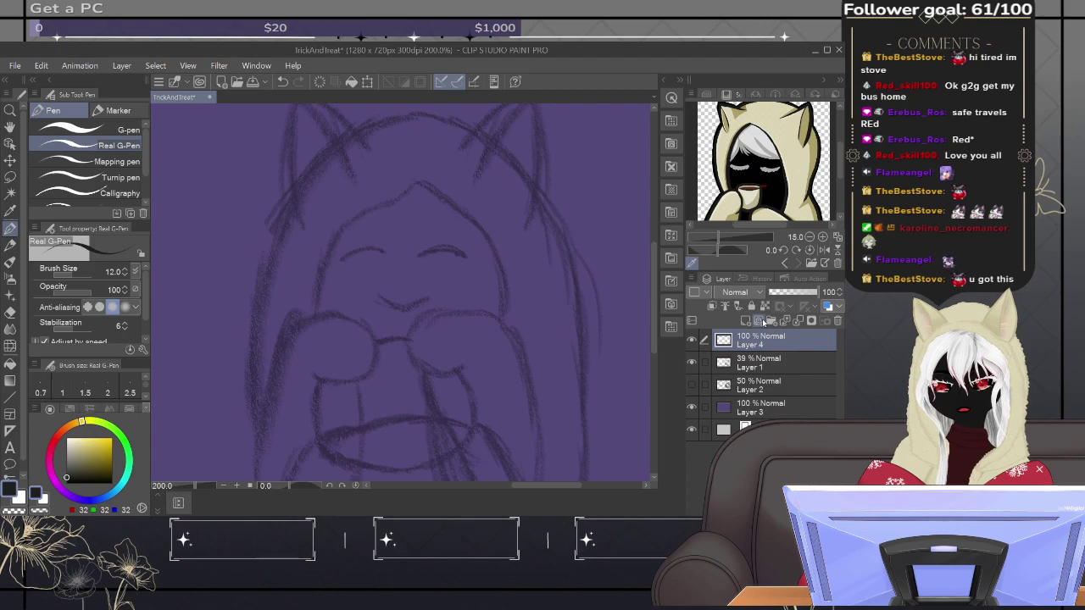
Step: Set the pen colour to RGB 30, 30, 30 and ink the hood's left side from the ear's base down past the hand
mouse_move(293, 199)
left_mouse_down()
mouse_move(255, 337)
mouse_move(259, 434)
left_mouse_up()
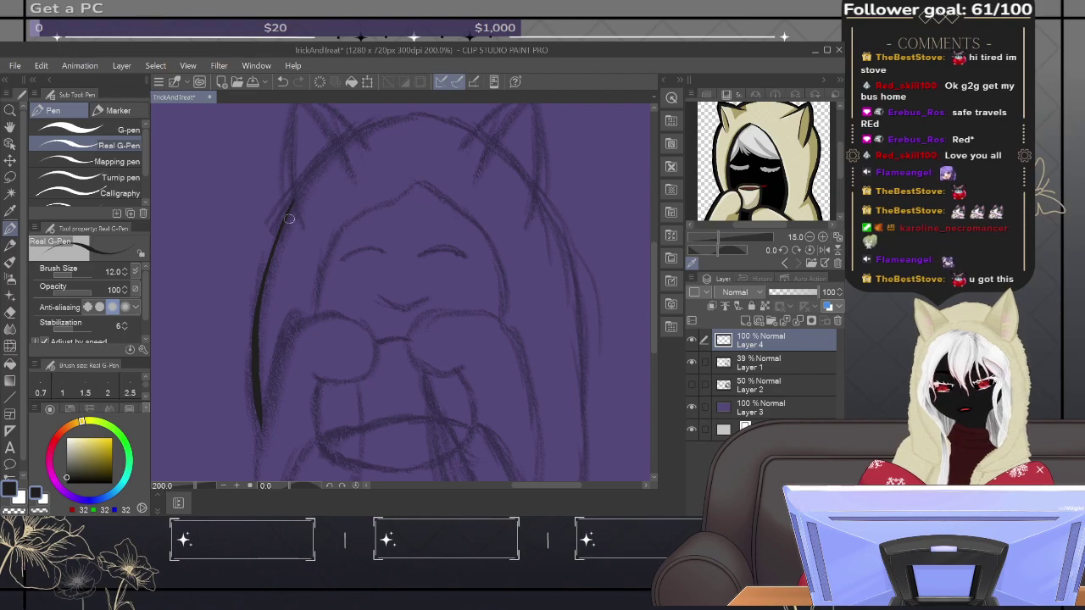
key("ctrl+z")
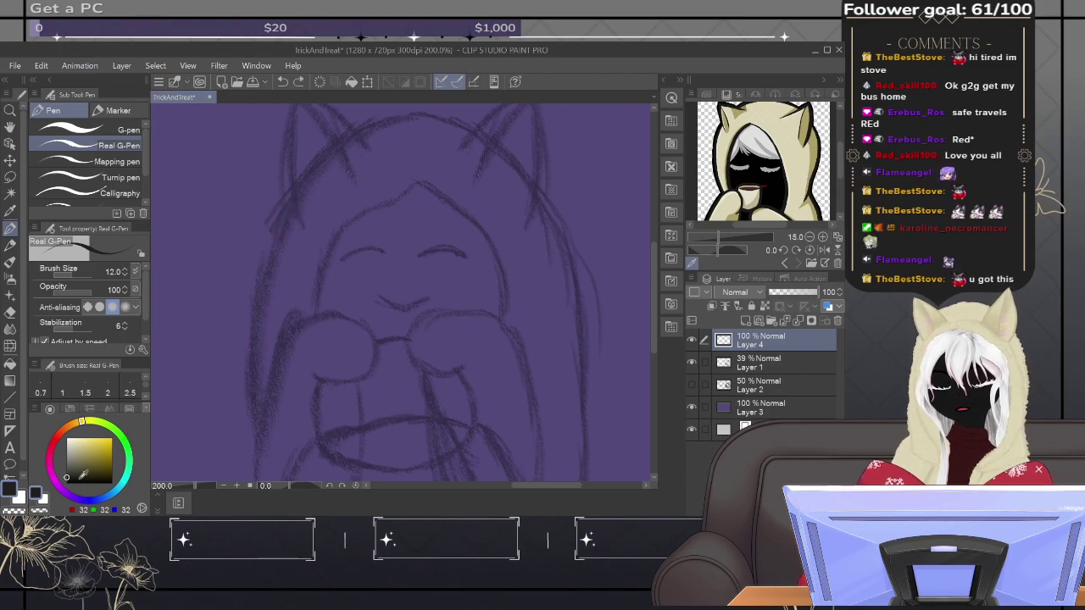
left_click(69, 478)
left_click_drag(67, 477, 68, 476)
mouse_move(292, 200)
left_mouse_down()
mouse_move(256, 293)
mouse_move(249, 393)
mouse_move(260, 452)
left_mouse_up()
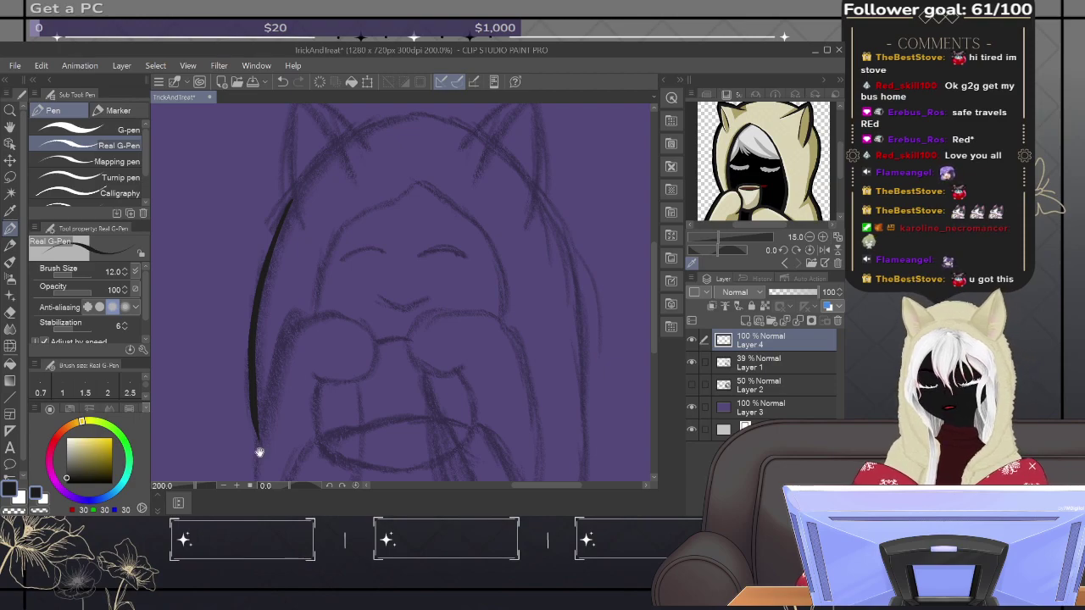
Step: Ink the hood's left ear with a thick pointed outline and a thinner inner line running down from its tip
left_click_drag(344, 183, 339, 271)
scroll(345, 265, "up", 2)
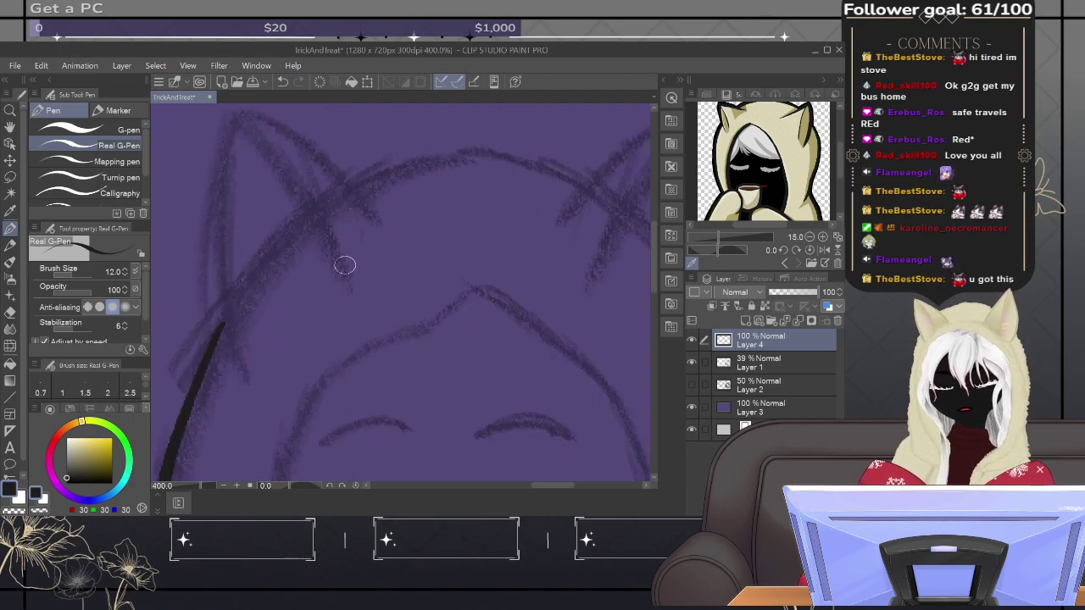
left_click_drag(334, 242, 397, 255)
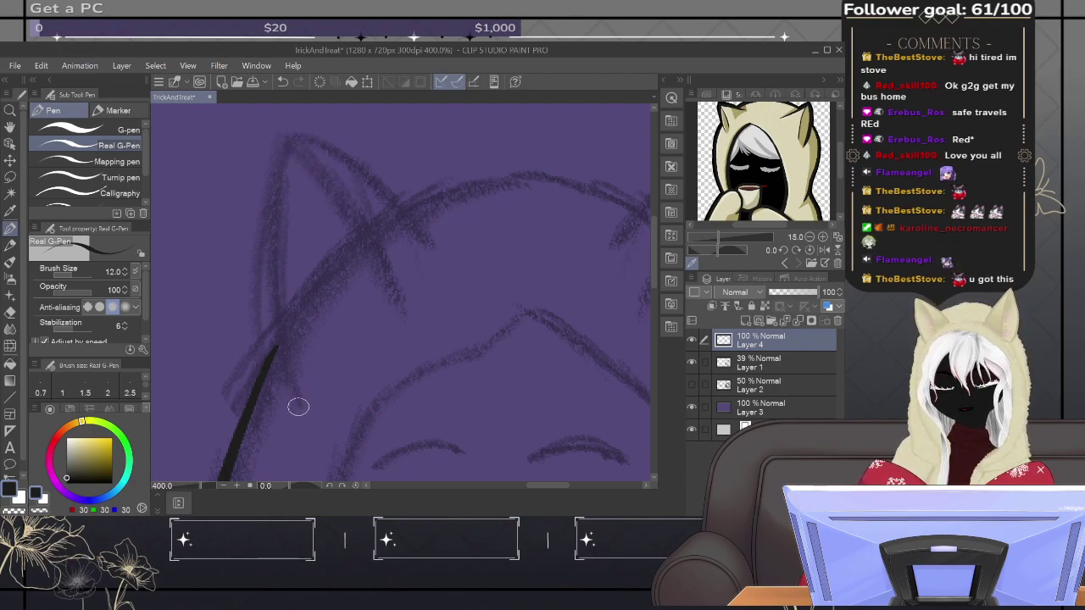
mouse_move(279, 388)
left_mouse_down()
mouse_move(266, 263)
mouse_move(295, 129)
mouse_move(381, 179)
mouse_move(431, 240)
left_mouse_up()
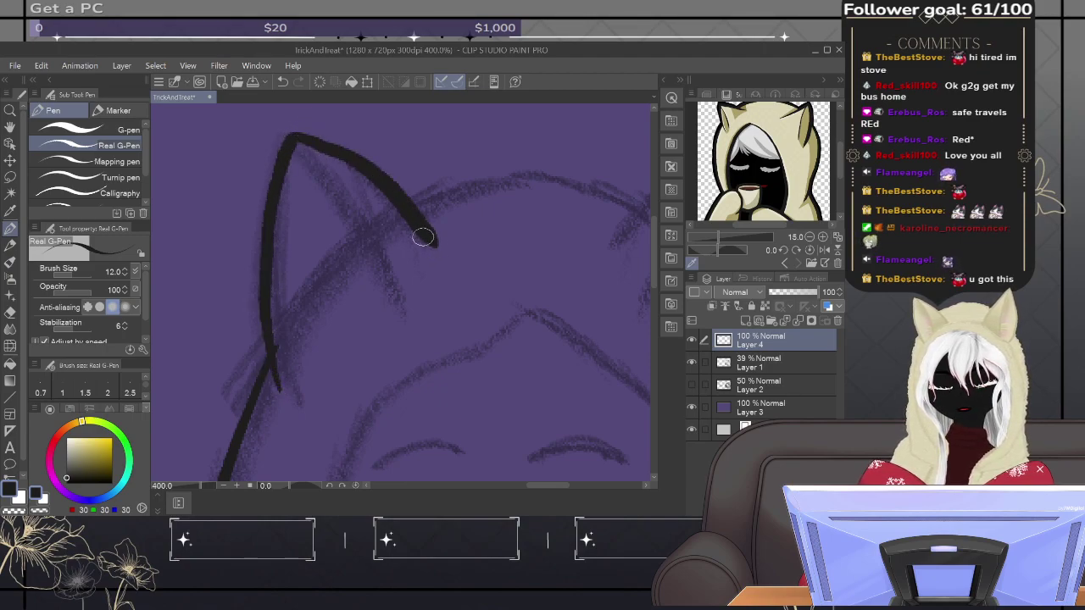
mouse_move(295, 142)
left_mouse_down()
mouse_move(314, 165)
mouse_move(391, 361)
left_mouse_up()
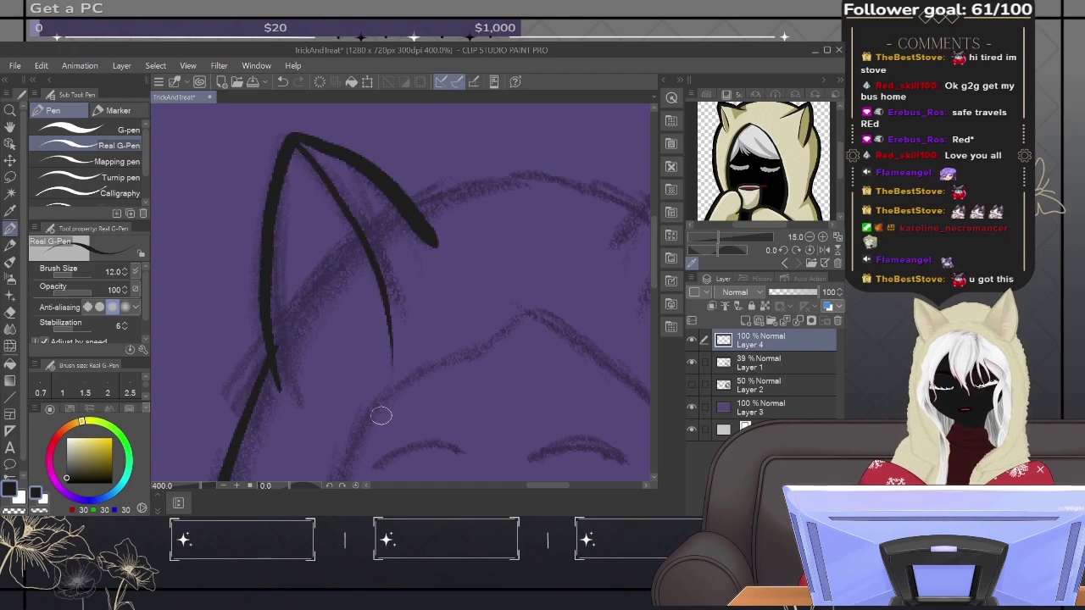
key("ctrl+z")
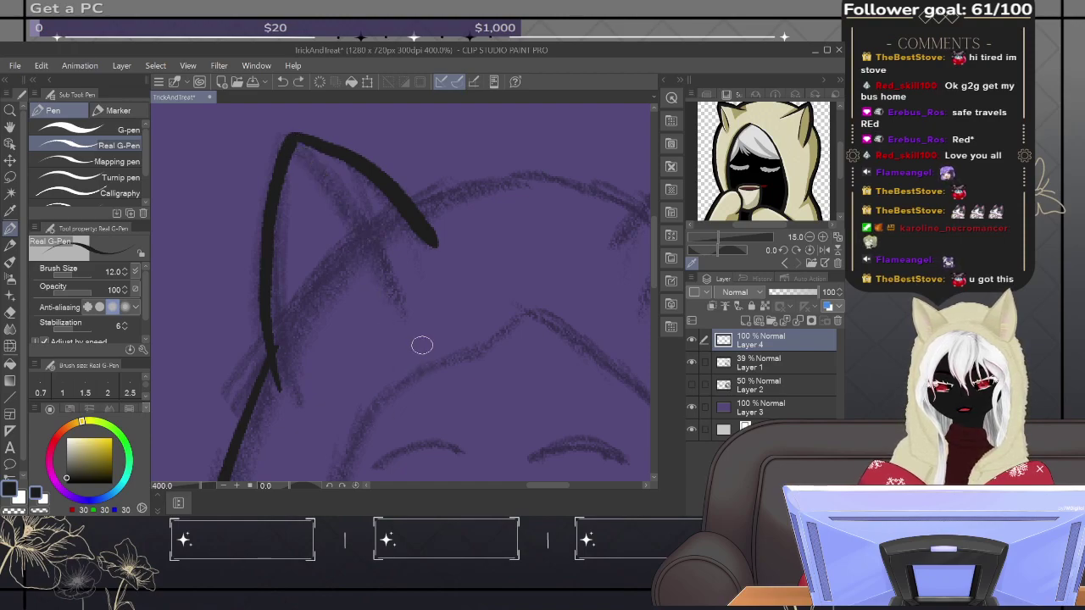
mouse_move(298, 146)
left_mouse_down()
mouse_move(330, 184)
mouse_move(389, 312)
left_mouse_up()
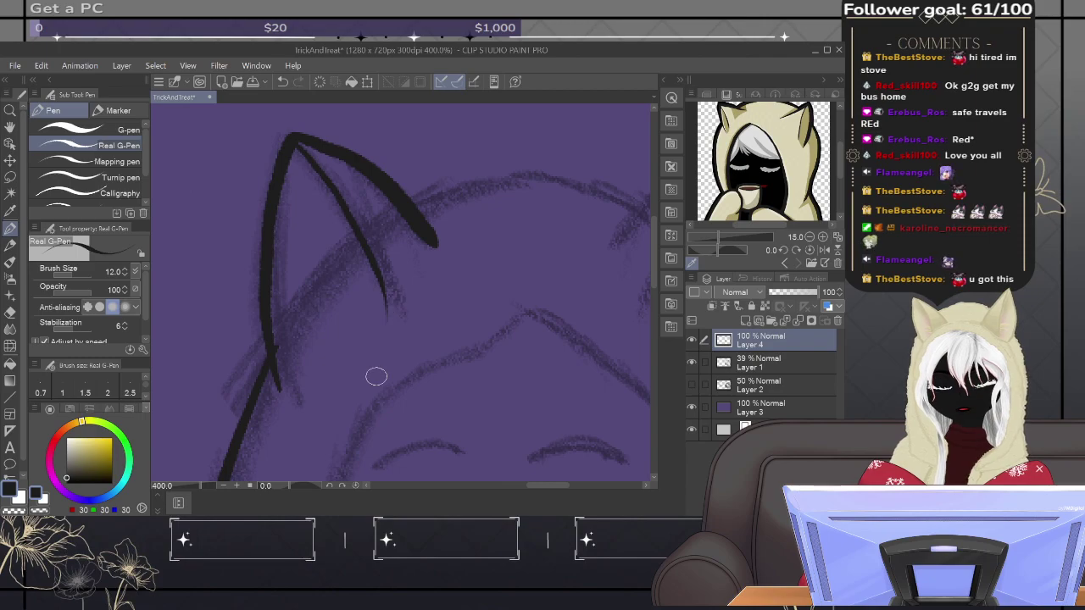
Step: Ink the hood's top edge between the ears and the right ear's thick pointed outline
left_click_drag(545, 252, 381, 252)
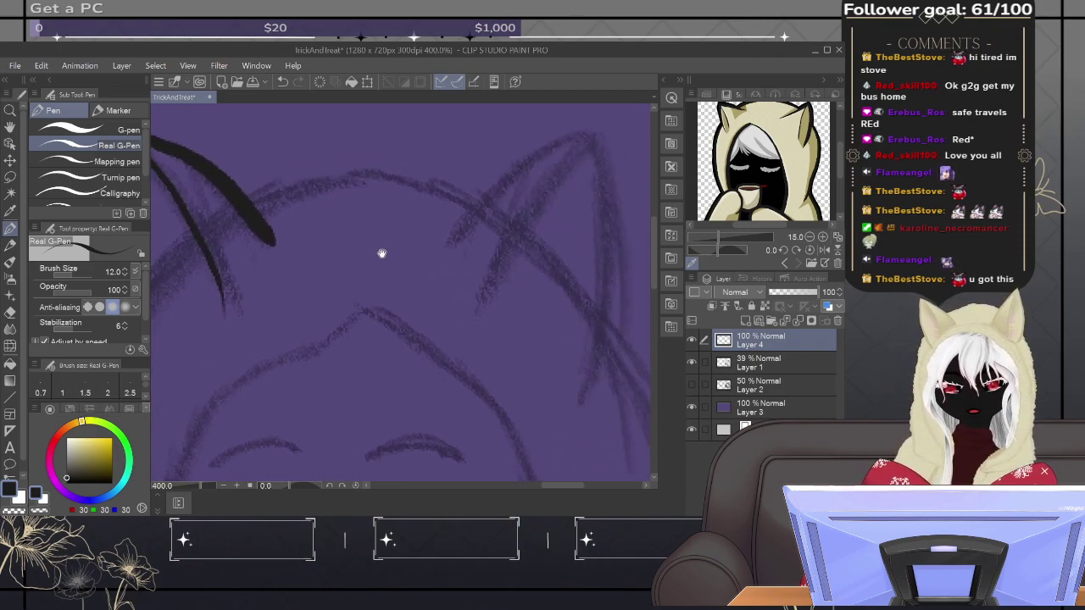
left_click_drag(353, 171, 255, 204)
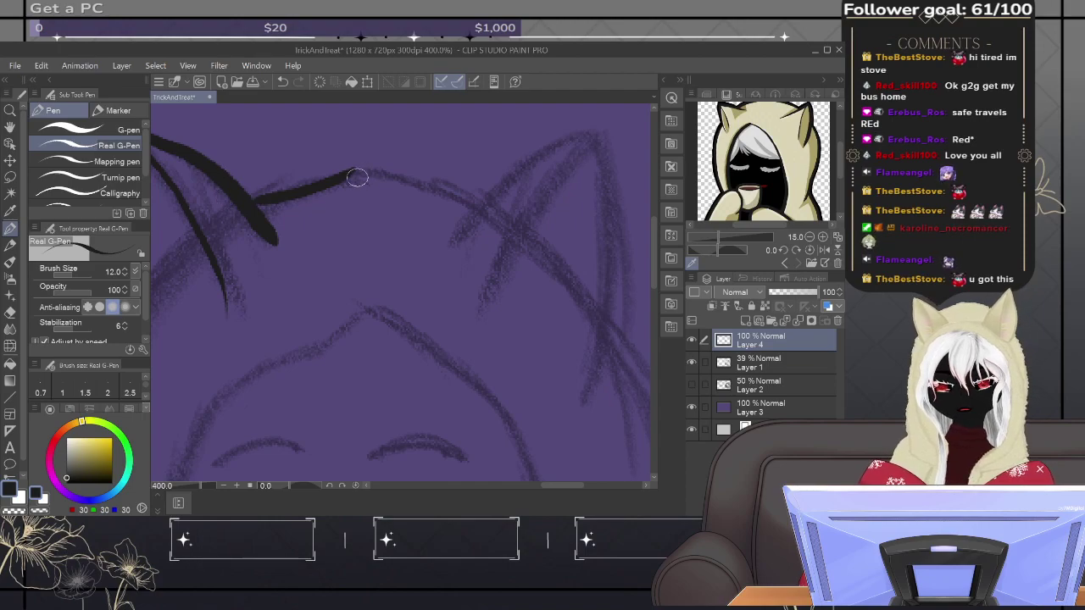
mouse_move(351, 169)
left_mouse_down()
mouse_move(450, 189)
mouse_move(485, 214)
mouse_move(443, 266)
mouse_move(402, 269)
left_mouse_up()
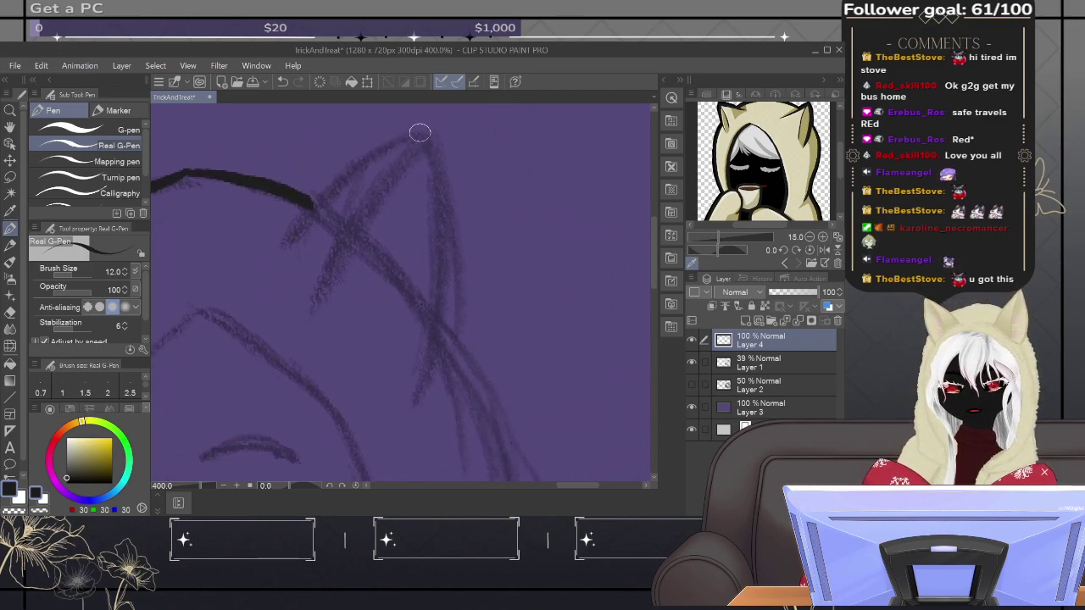
mouse_move(420, 131)
left_mouse_down()
mouse_move(365, 158)
mouse_move(264, 251)
left_mouse_up()
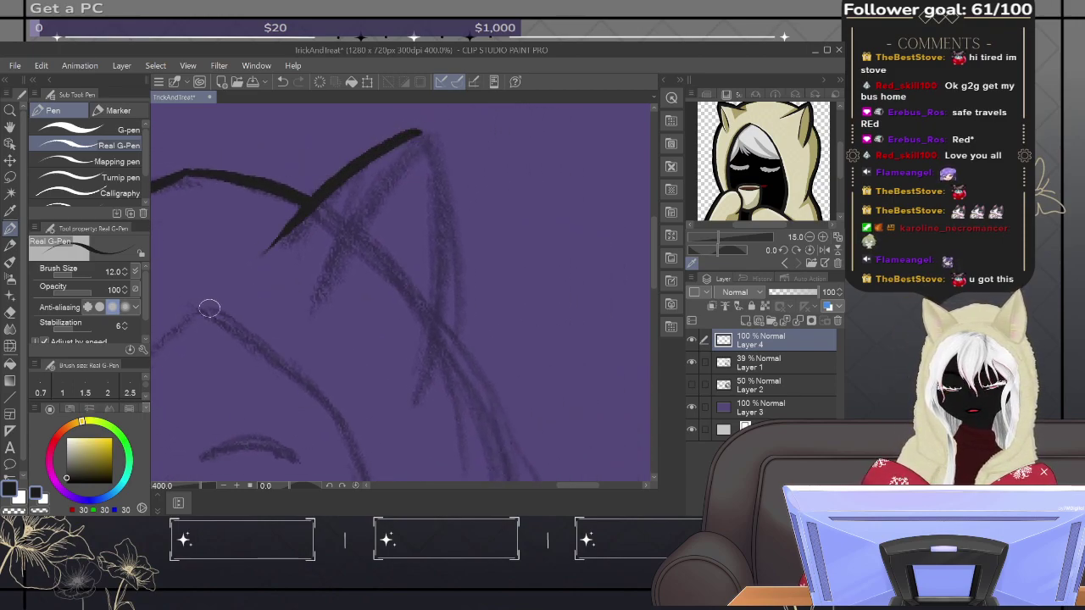
mouse_move(417, 129)
left_mouse_down()
mouse_move(441, 242)
mouse_move(405, 412)
left_mouse_up()
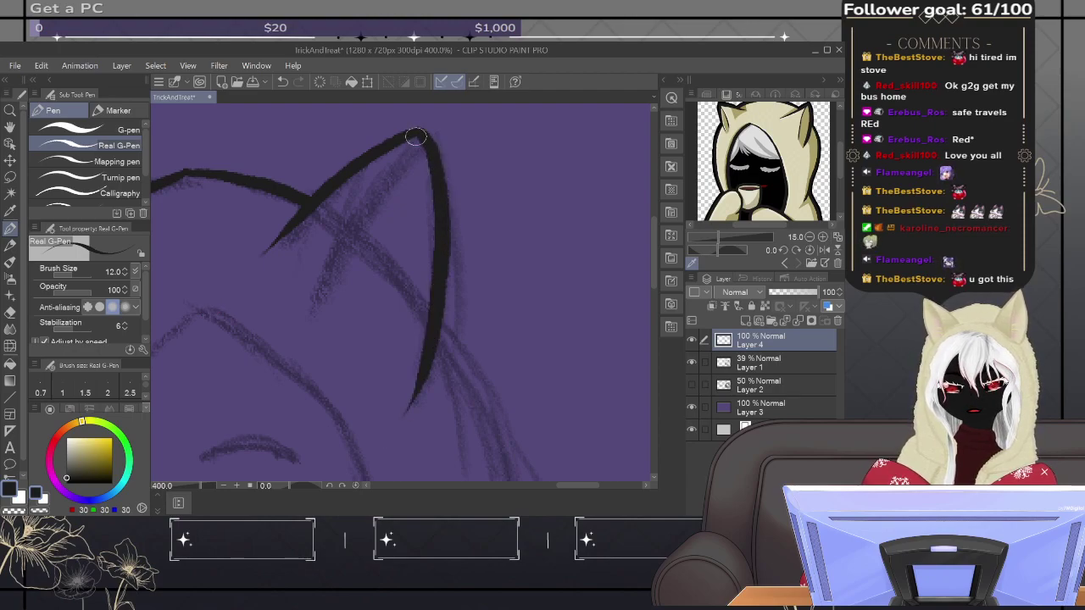
Step: Ink the right ear's thinner inner line curving down from its tip, redrawing the stroke until it follows the sketch
mouse_move(414, 136)
left_mouse_down()
mouse_move(345, 226)
mouse_move(312, 335)
left_mouse_up()
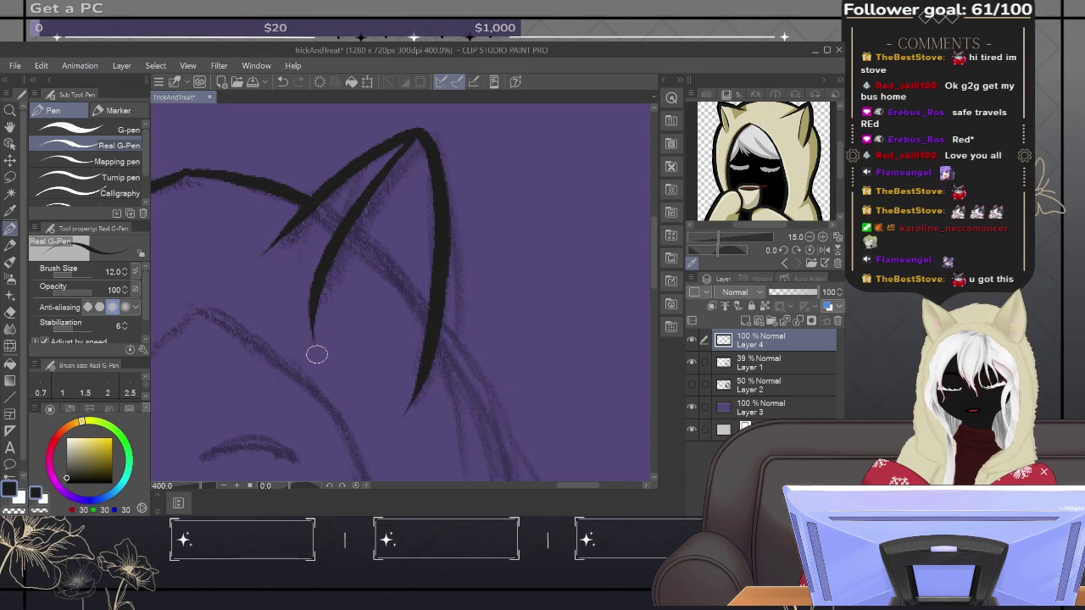
key("ctrl+z")
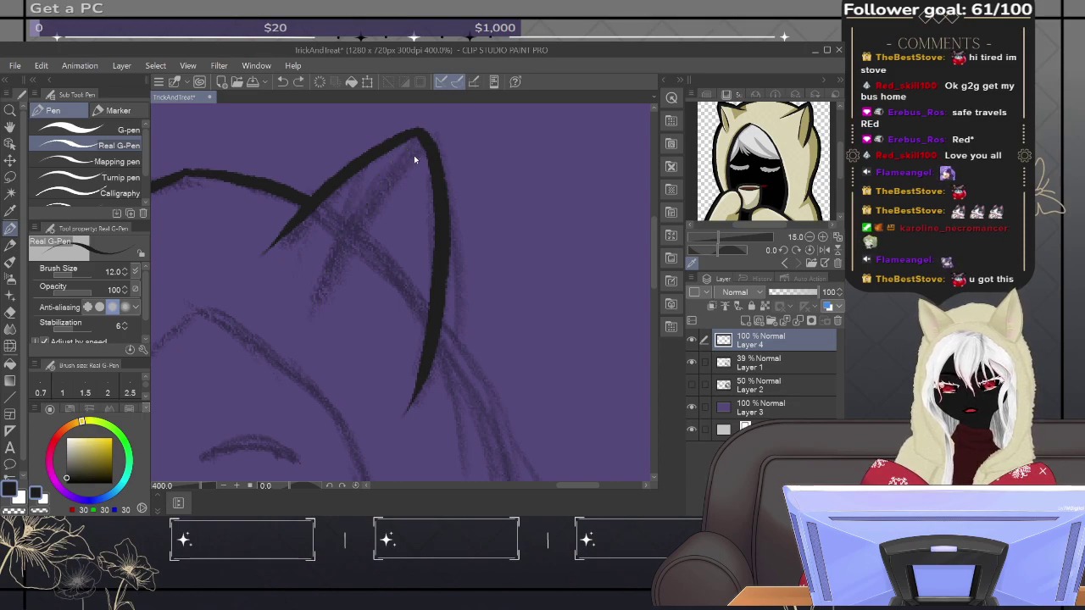
mouse_move(412, 140)
left_mouse_down()
mouse_move(367, 218)
mouse_move(325, 400)
mouse_move(494, 294)
mouse_move(641, 292)
mouse_move(369, 309)
left_mouse_up()
key("ctrl+z")
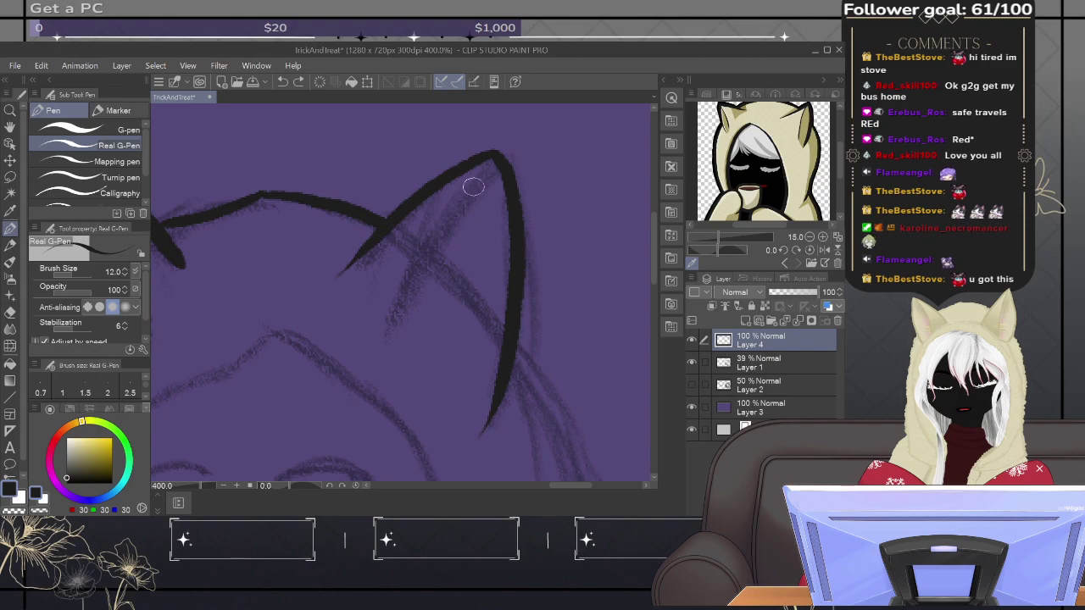
left_click_drag(486, 161, 390, 334)
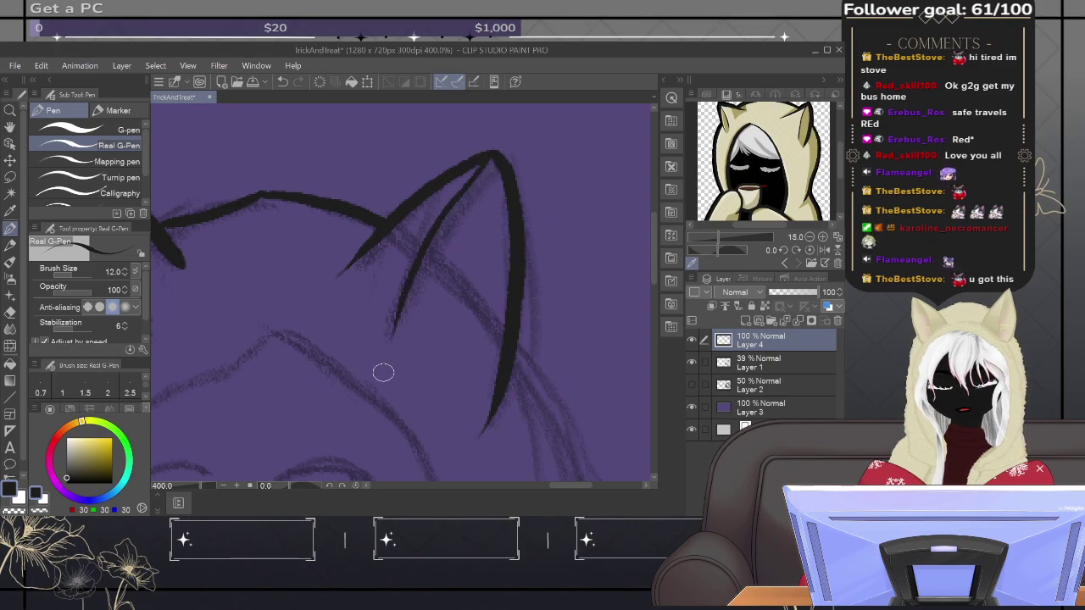
key("ctrl+z")
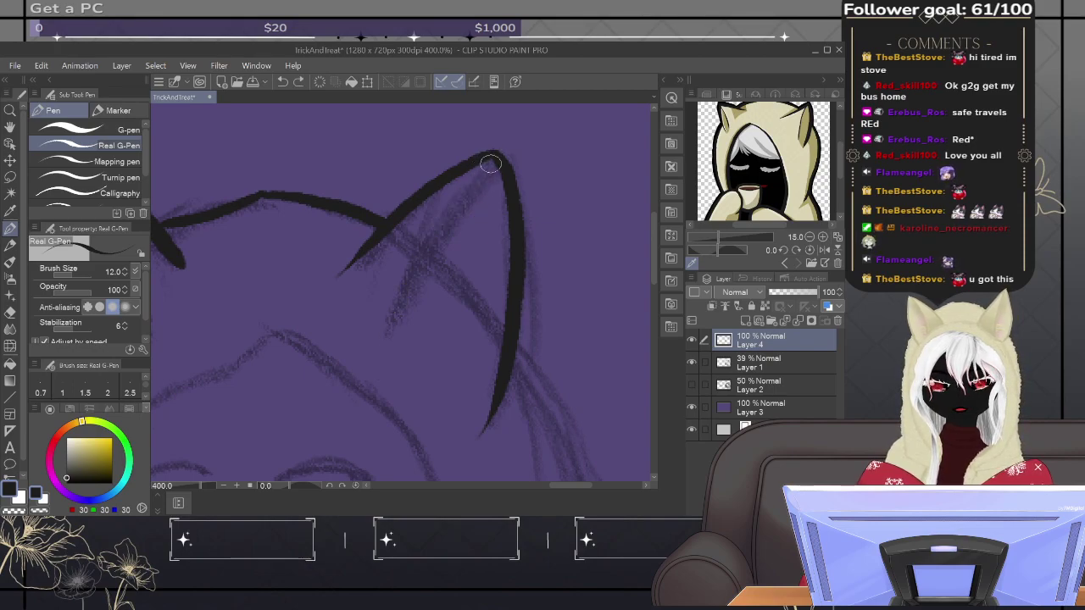
left_click_drag(492, 161, 397, 336)
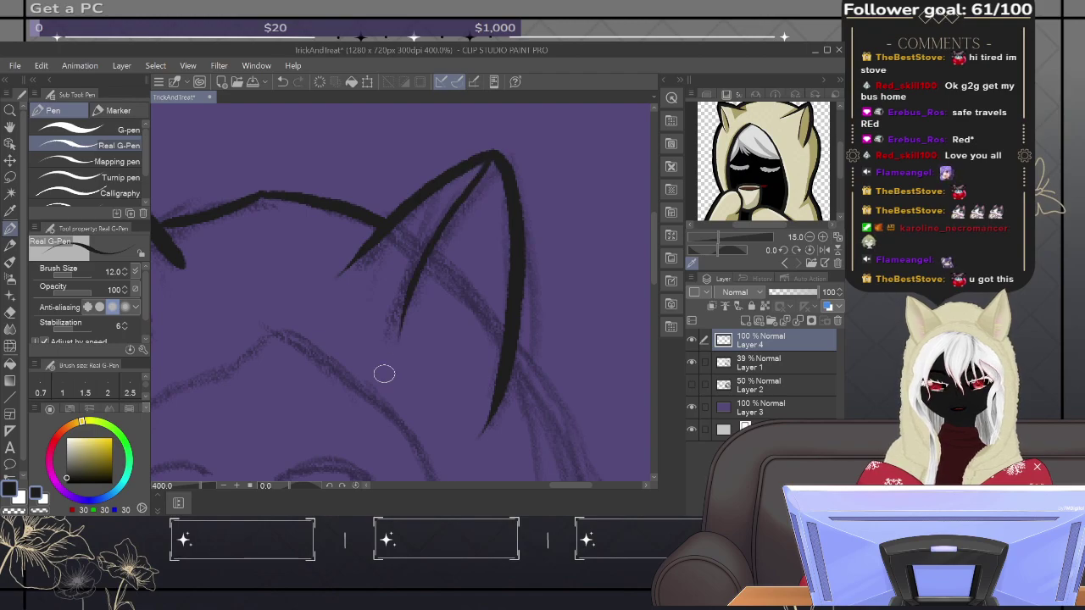
key("ctrl+z")
left_click_drag(495, 152, 402, 317)
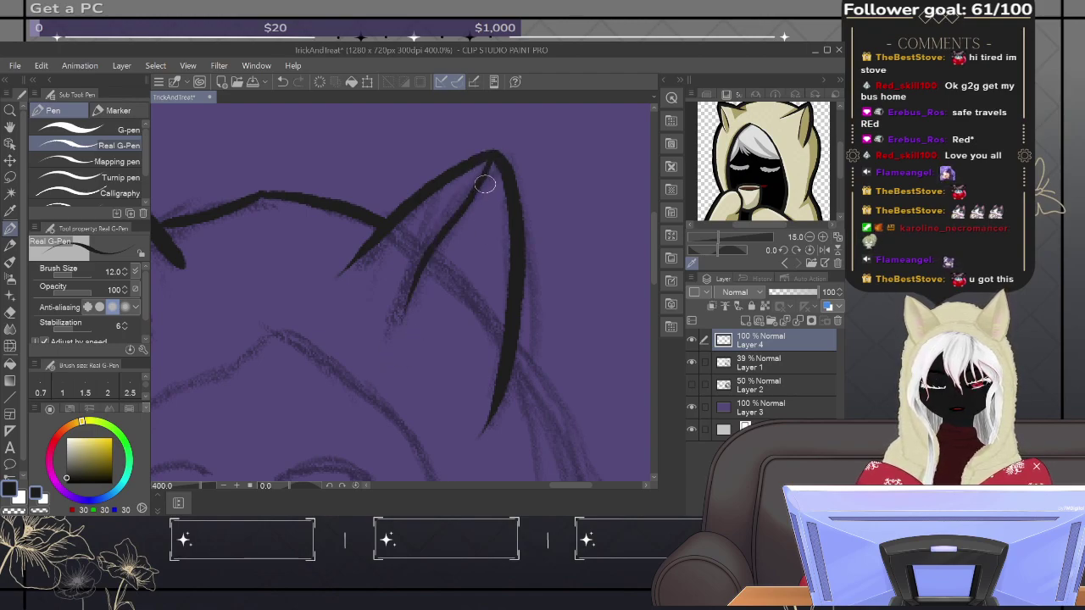
key("ctrl+z")
mouse_move(495, 154)
left_mouse_down()
mouse_move(424, 280)
mouse_move(479, 259)
mouse_move(345, 133)
left_mouse_up()
Step: Ink the hood's right side from the ear's base down to the canvas's lower edge, curving inward beside the hand
scroll(345, 133, "down", 2)
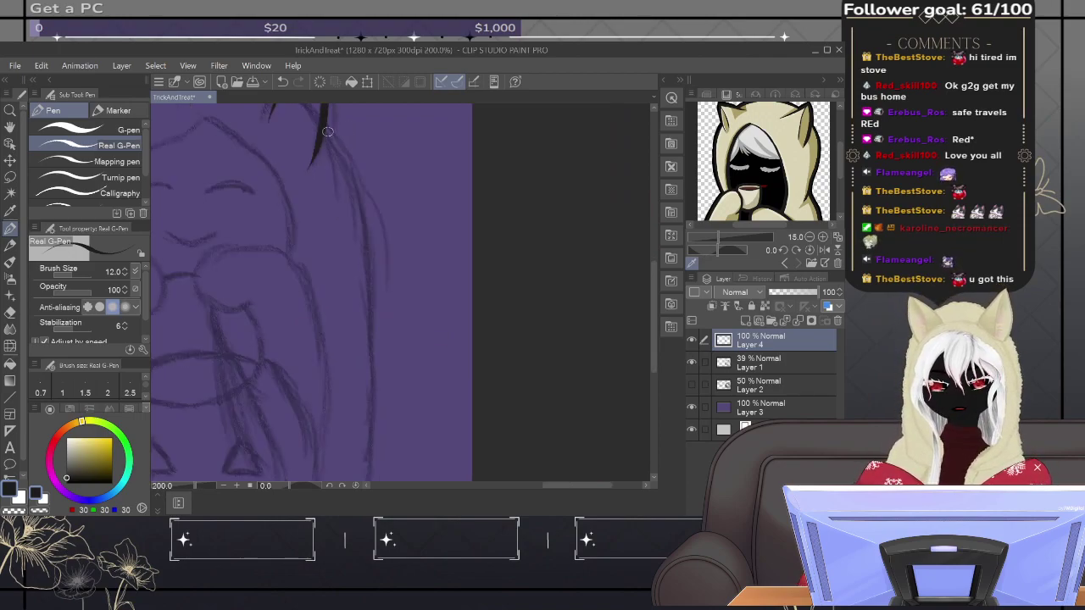
mouse_move(376, 215)
left_mouse_down()
mouse_move(392, 226)
mouse_move(390, 203)
left_mouse_up()
mouse_move(337, 114)
left_mouse_down()
mouse_move(364, 189)
mouse_move(352, 261)
mouse_move(382, 480)
left_mouse_up()
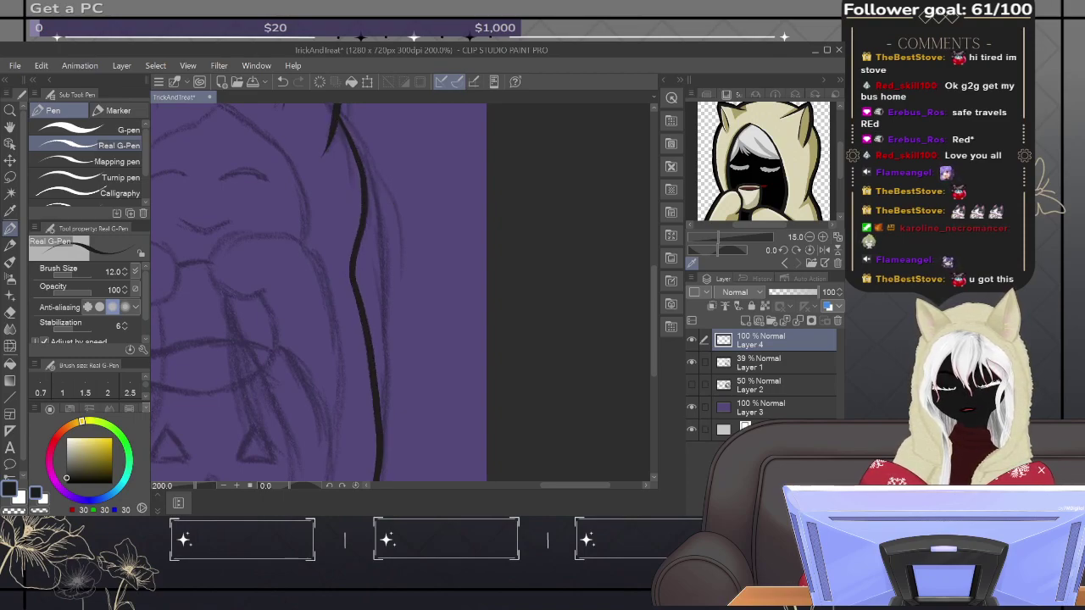
Step: Ink the hood's face opening from its central peak down both sides to the hands
mouse_move(463, 375)
left_mouse_down()
mouse_move(506, 223)
mouse_move(497, 232)
mouse_move(497, 417)
mouse_move(483, 398)
left_mouse_up()
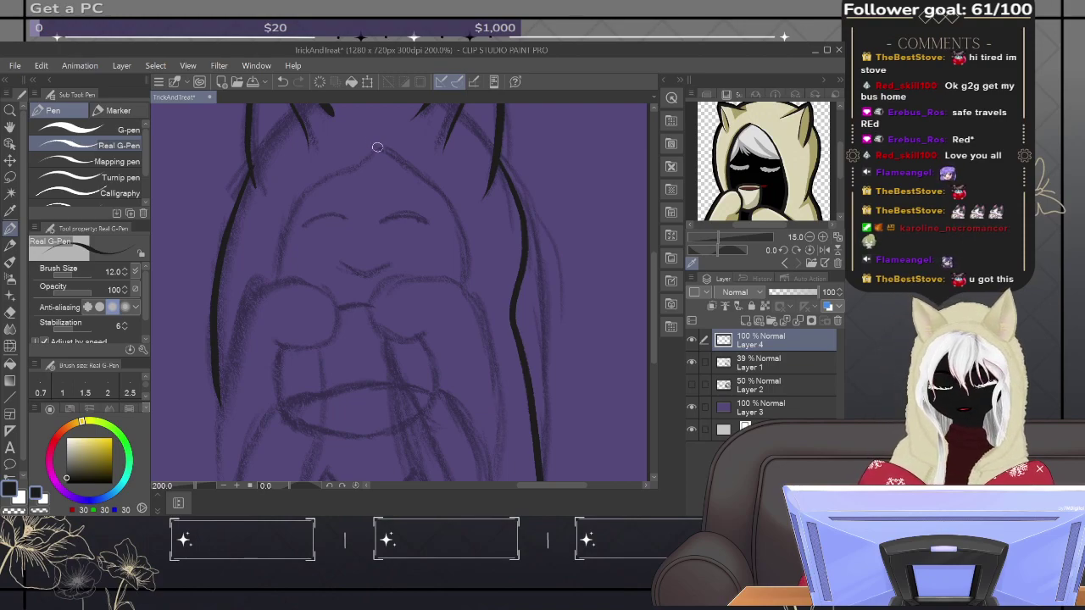
mouse_move(376, 145)
left_mouse_down()
mouse_move(301, 197)
mouse_move(281, 230)
mouse_move(278, 278)
left_mouse_up()
mouse_move(377, 147)
left_mouse_down()
mouse_move(432, 187)
mouse_move(458, 254)
mouse_move(456, 287)
left_mouse_up()
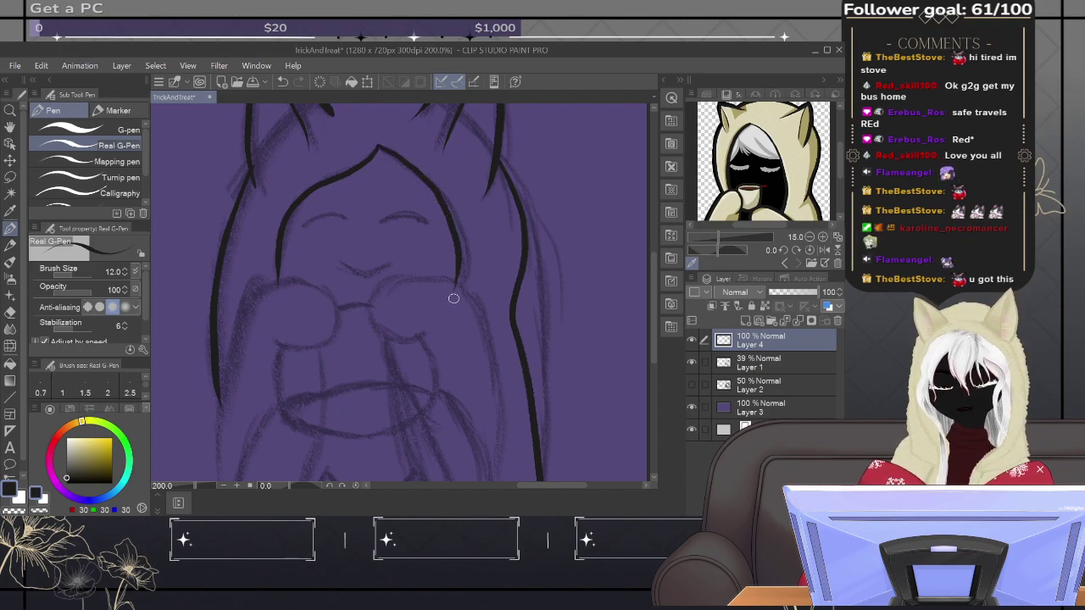
Step: Set the Hard eraser's brush size to 4 and return to the Real G-Pen
key("e")
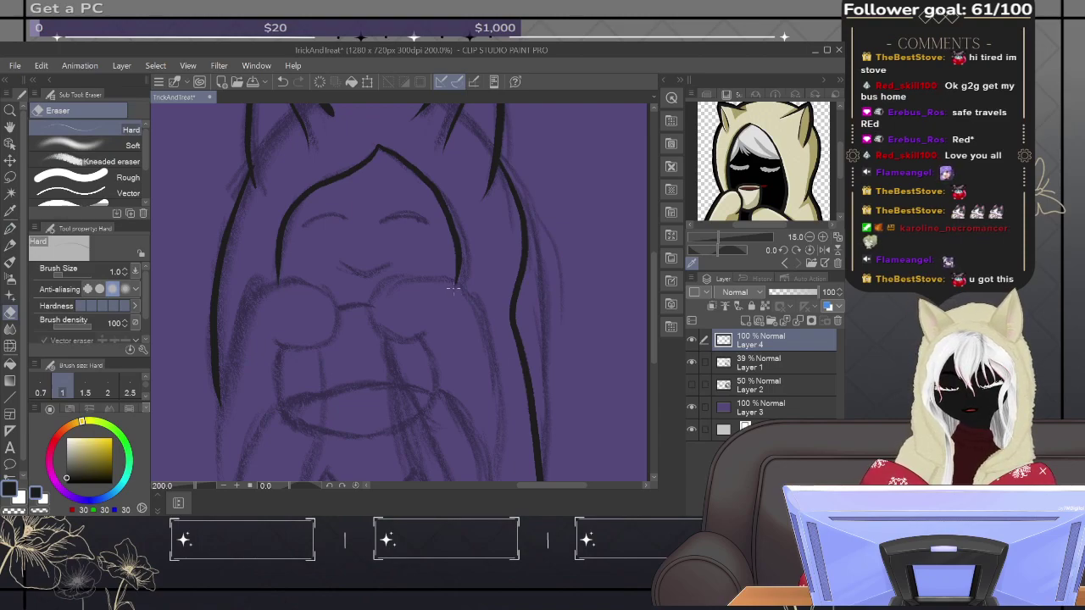
left_click(12, 313)
key("bracketright")
key("bracketright")
key("bracketright")
key("bracketright")
key("bracketright")
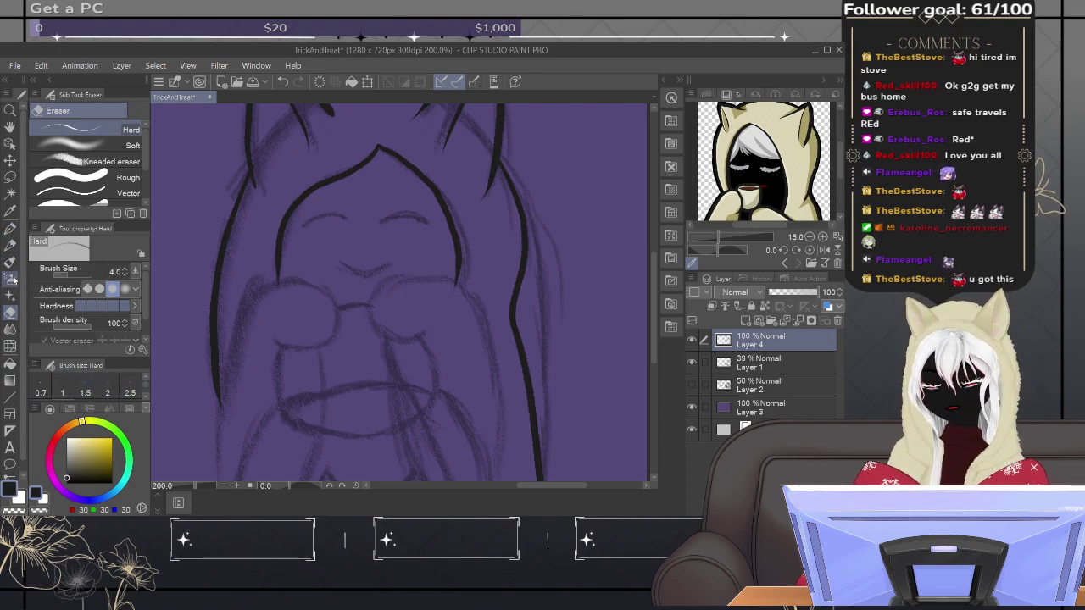
left_click(11, 229)
key("e")
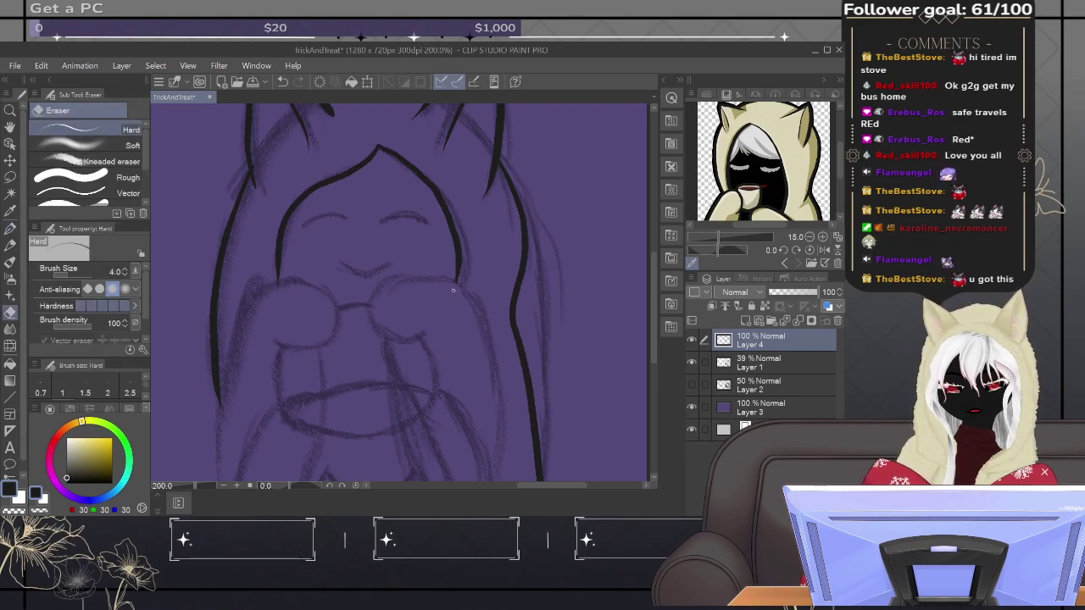
key("p")
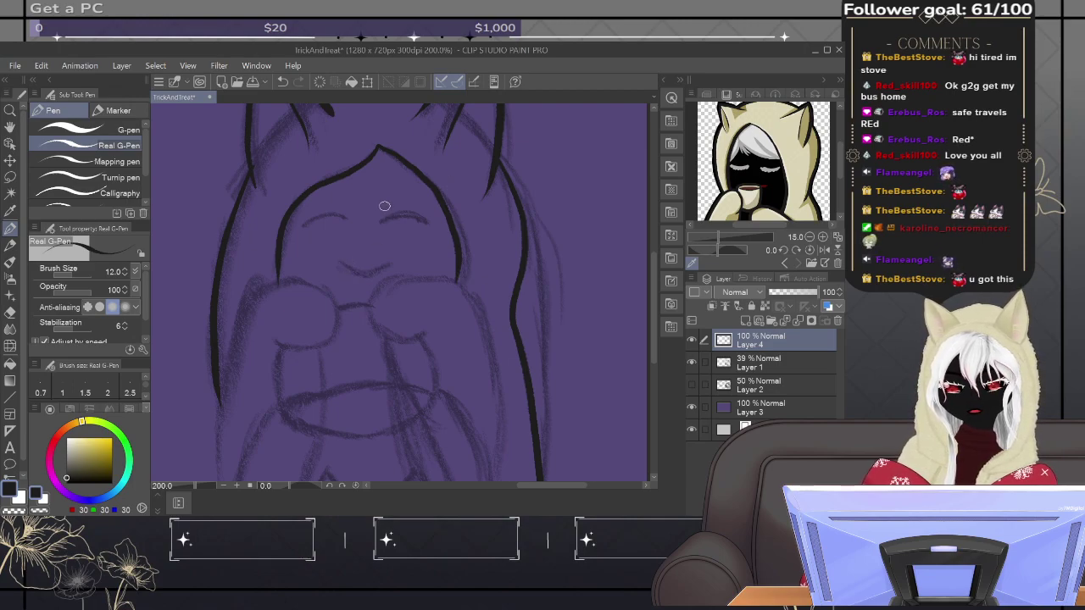
Step: Ink the pumpkin bucket's two outer sides and its two front rib lines down to the canvas's lower edge
scroll(474, 315, "down", 5)
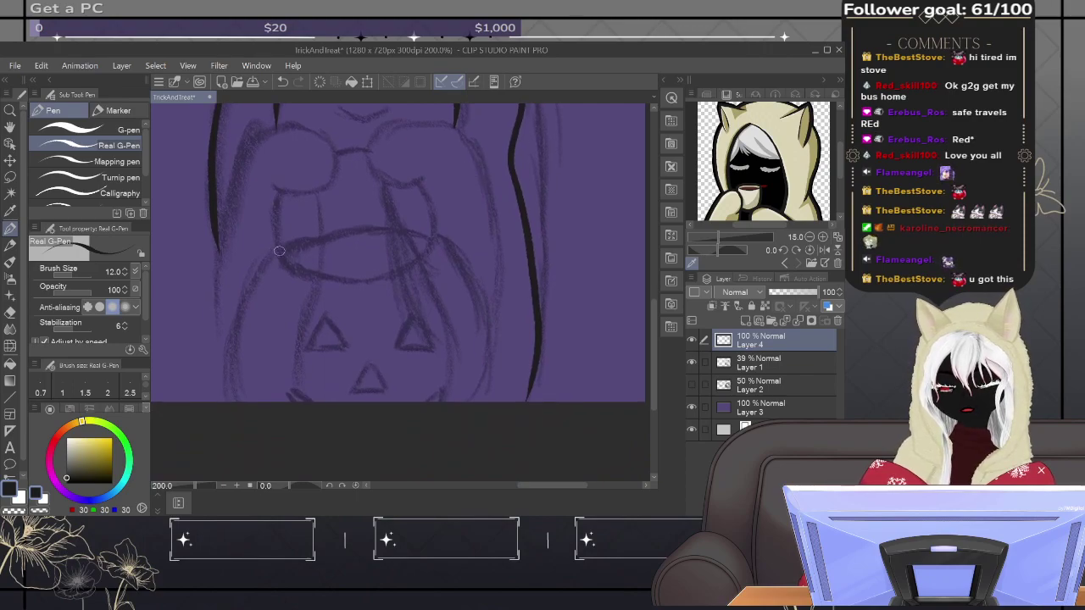
mouse_move(276, 251)
left_mouse_down()
mouse_move(259, 258)
mouse_move(232, 314)
mouse_move(251, 422)
left_mouse_up()
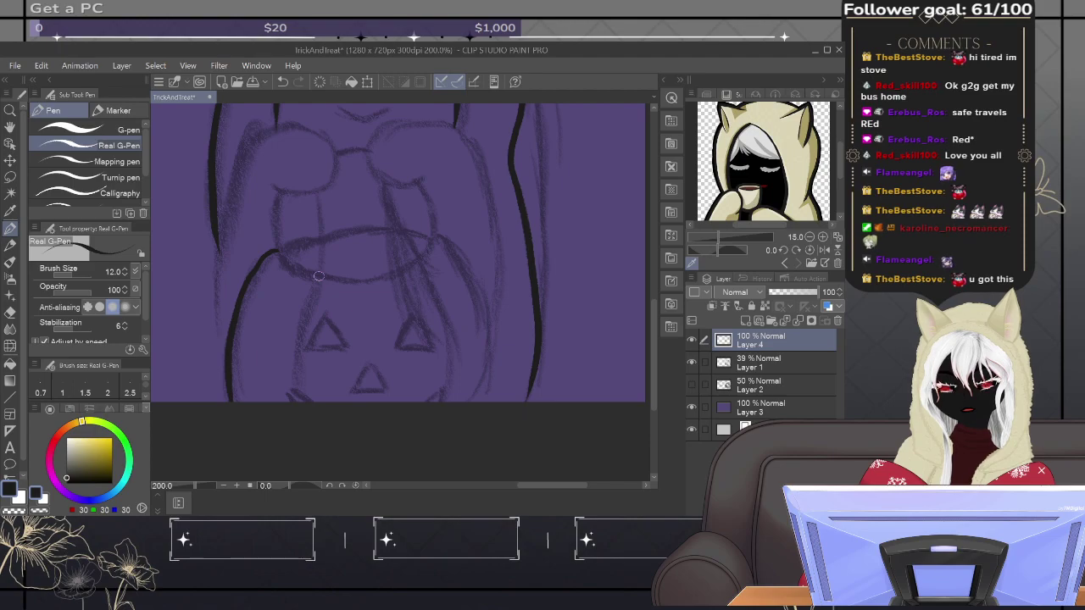
mouse_move(319, 275)
left_mouse_down()
mouse_move(308, 287)
mouse_move(299, 442)
left_mouse_up()
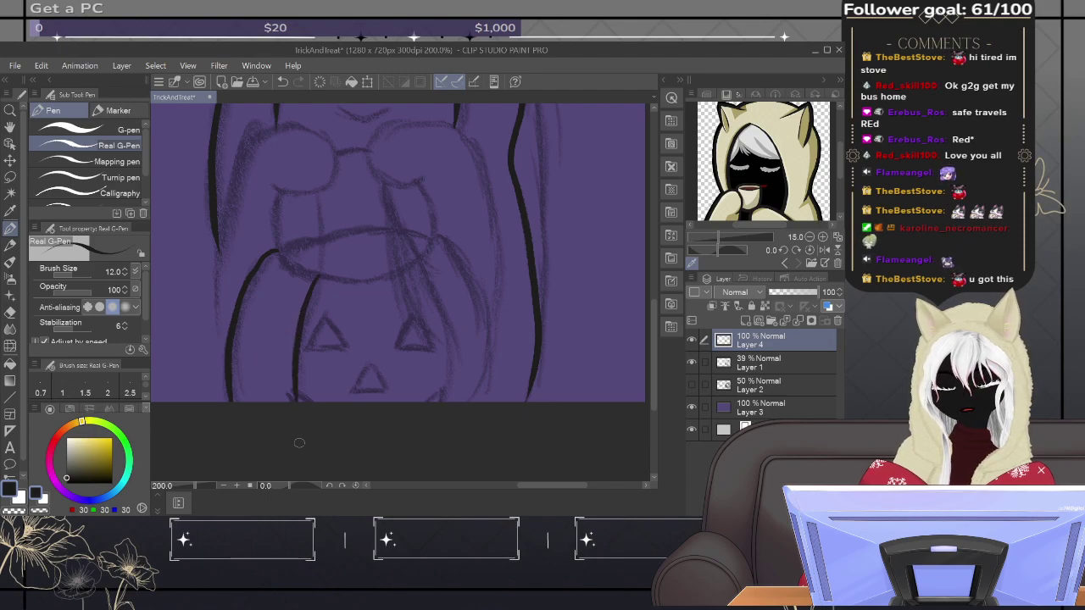
mouse_move(417, 259)
left_mouse_down()
mouse_move(441, 296)
mouse_move(450, 407)
left_mouse_up()
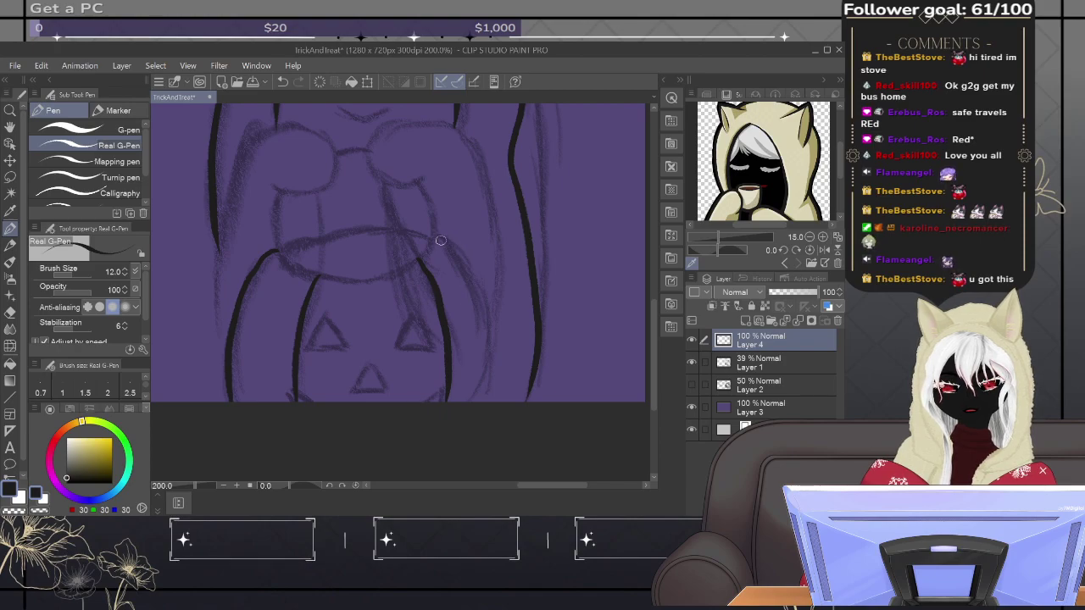
mouse_move(433, 234)
left_mouse_down()
mouse_move(469, 259)
mouse_move(490, 402)
left_mouse_up()
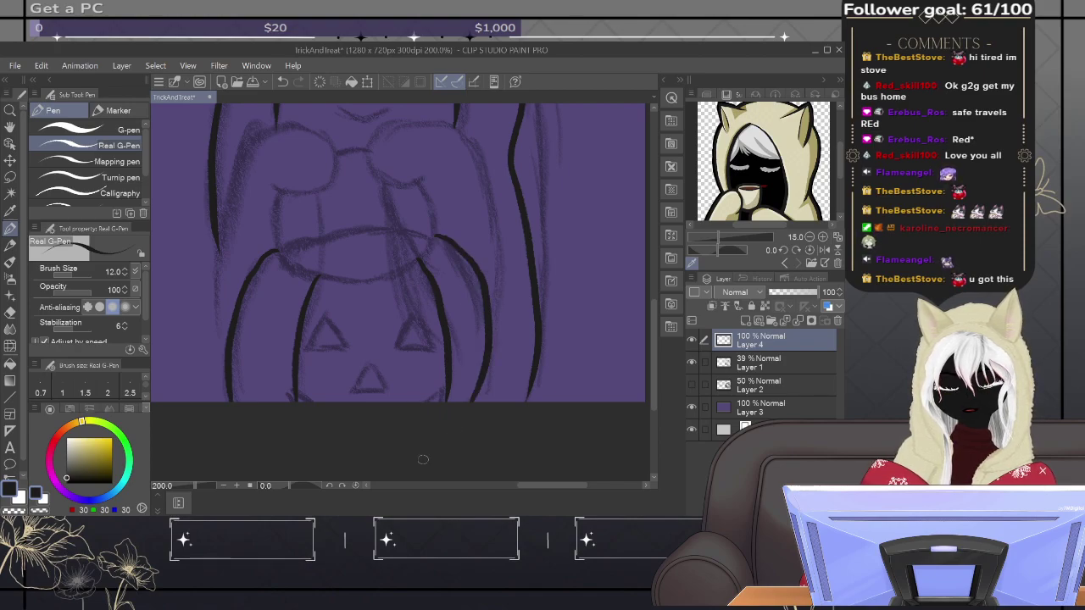
key("ctrl+z")
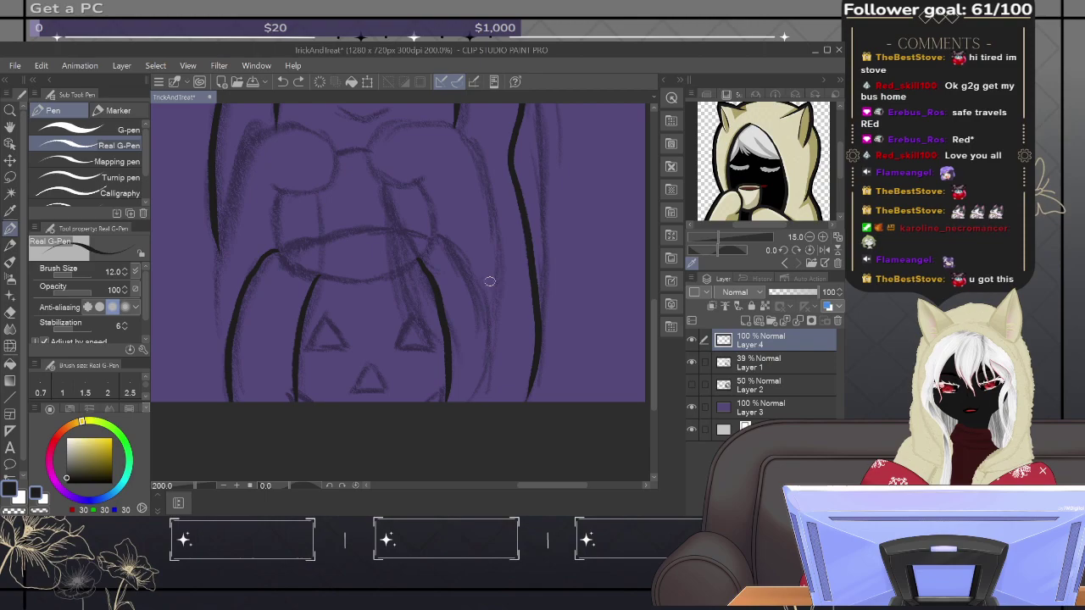
mouse_move(438, 235)
left_mouse_down()
mouse_move(476, 286)
mouse_move(493, 406)
left_mouse_up()
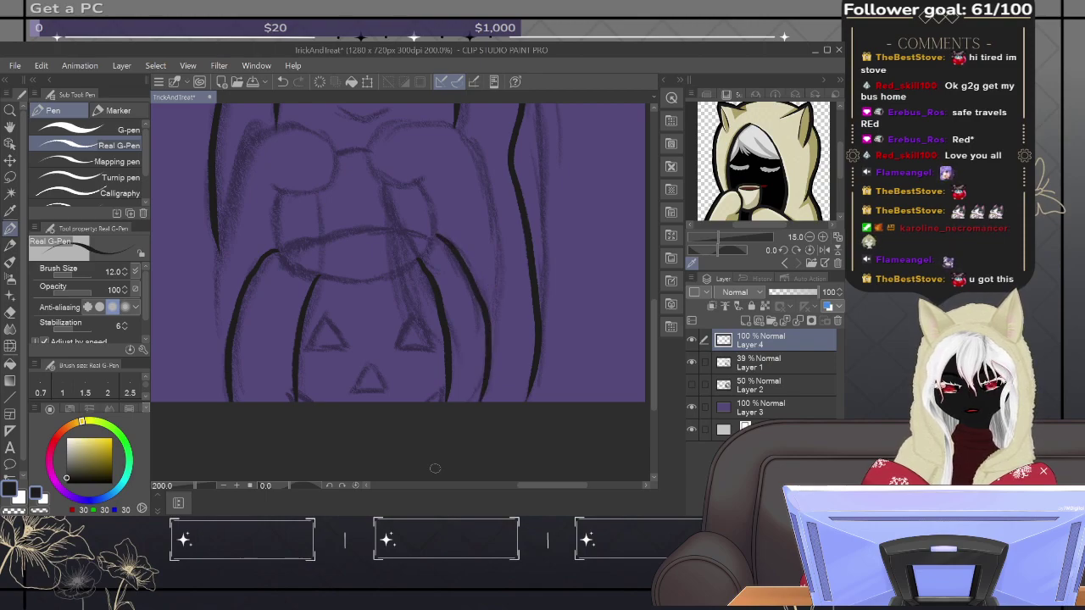
Step: Ink the wavy back rim of the pumpkin bucket's opening, joining the tops of its outer sides
left_click_drag(437, 237, 380, 227)
key("ctrl+z")
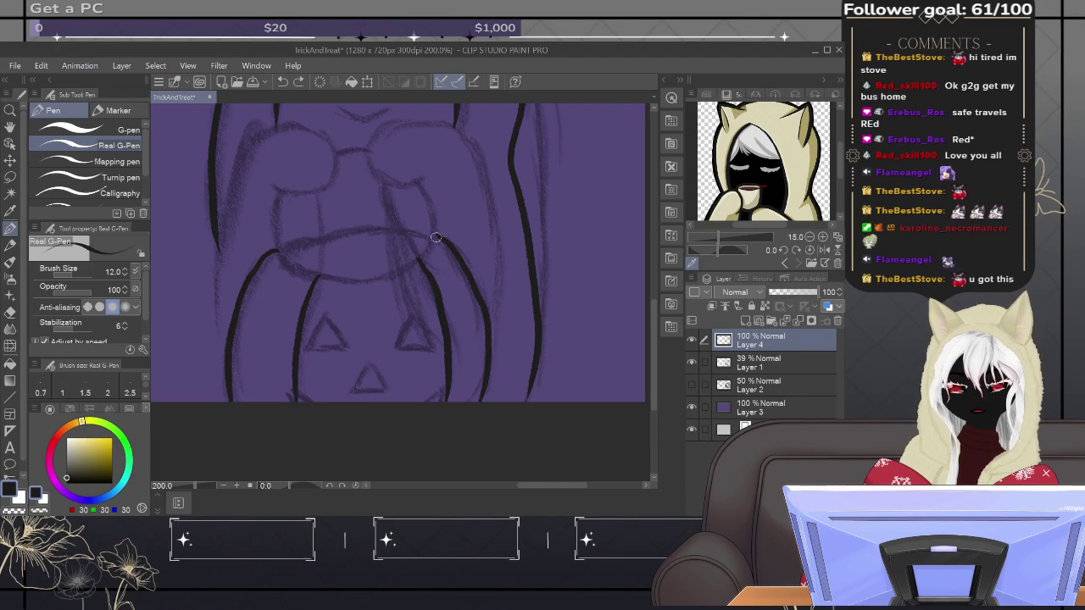
mouse_move(436, 238)
left_mouse_down()
mouse_move(341, 223)
mouse_move(287, 244)
mouse_move(280, 268)
left_mouse_up()
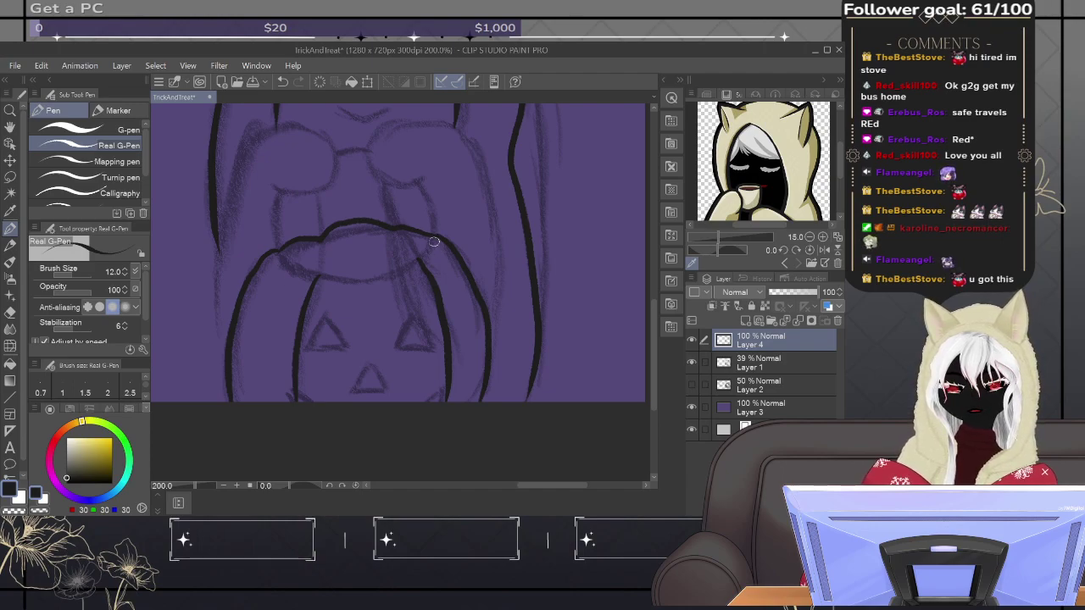
key("ctrl+z")
mouse_move(431, 238)
left_mouse_down()
mouse_move(353, 225)
mouse_move(276, 252)
left_mouse_up()
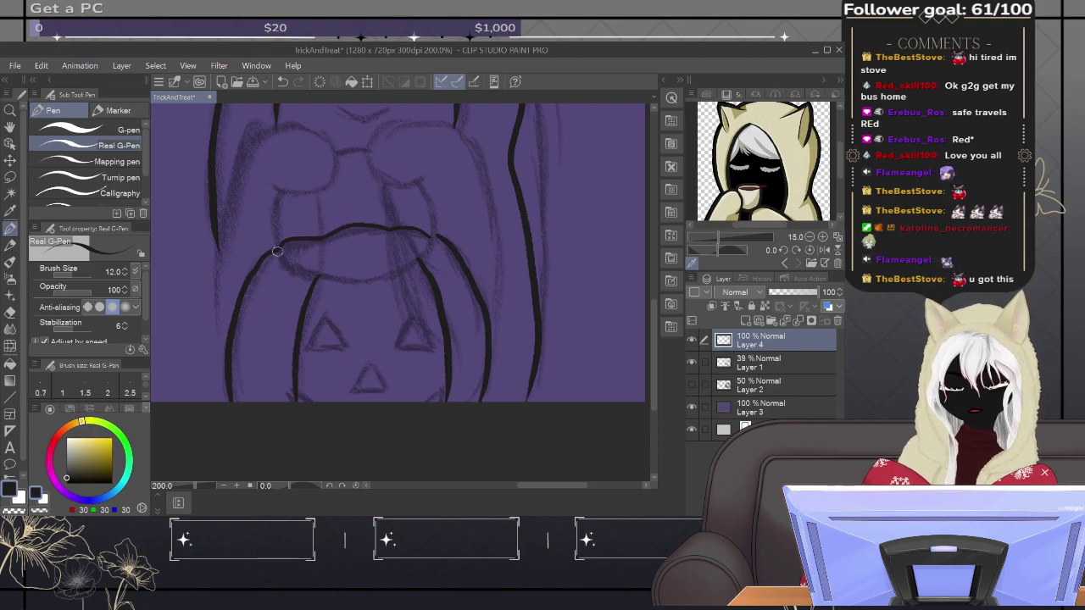
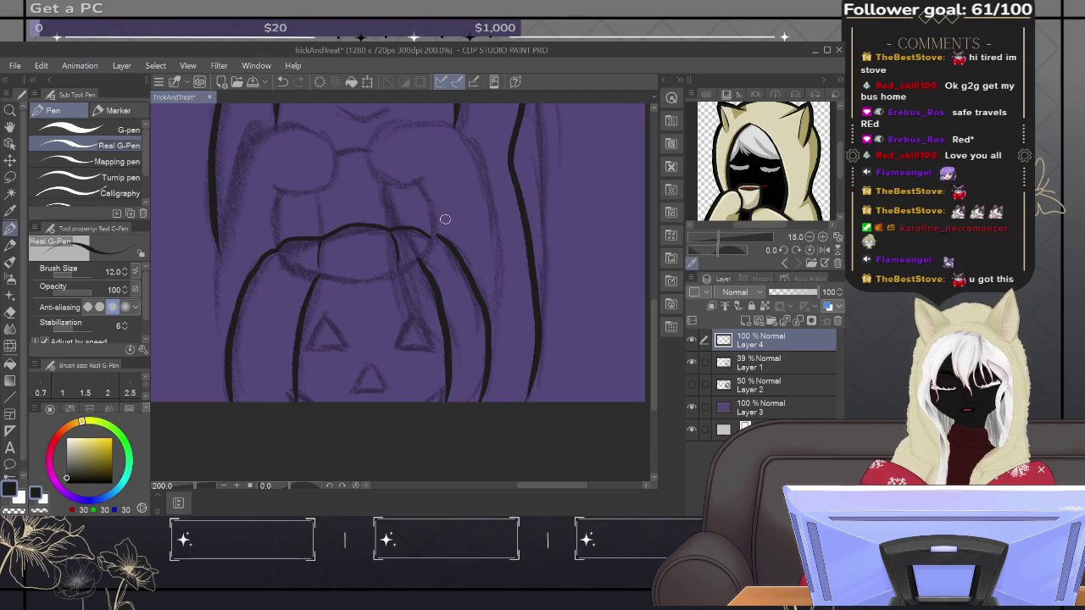
Step: Ink the front rim of the pumpkin bucket's opening in curved segments linking the tops of the rib lines
mouse_move(436, 237)
left_mouse_down()
mouse_move(415, 262)
mouse_move(337, 272)
left_mouse_up()
key("ctrl+z")
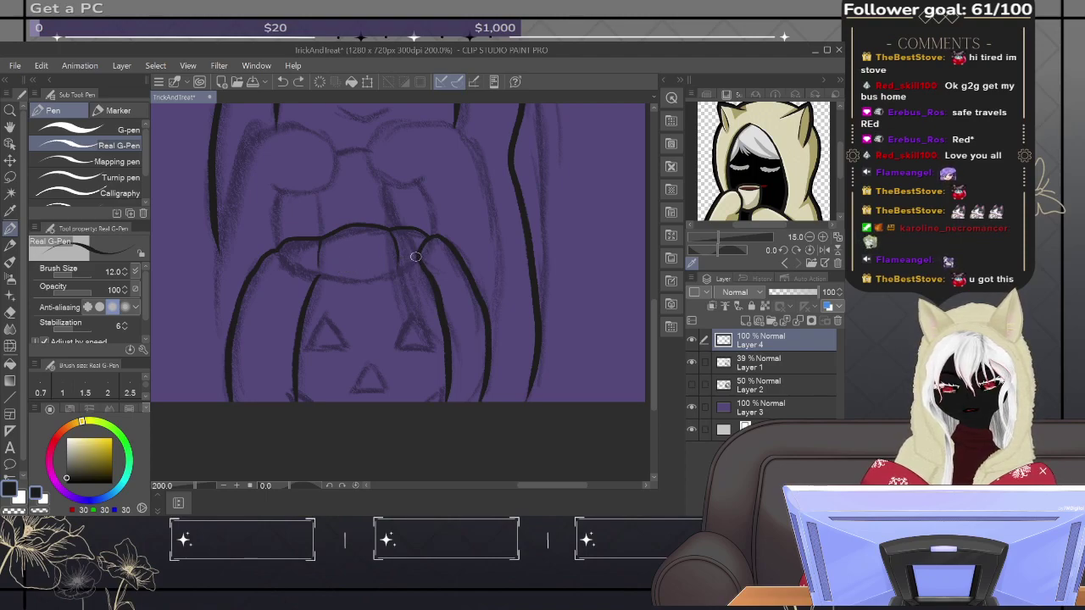
mouse_move(410, 256)
left_mouse_down()
mouse_move(334, 265)
mouse_move(316, 279)
left_mouse_up()
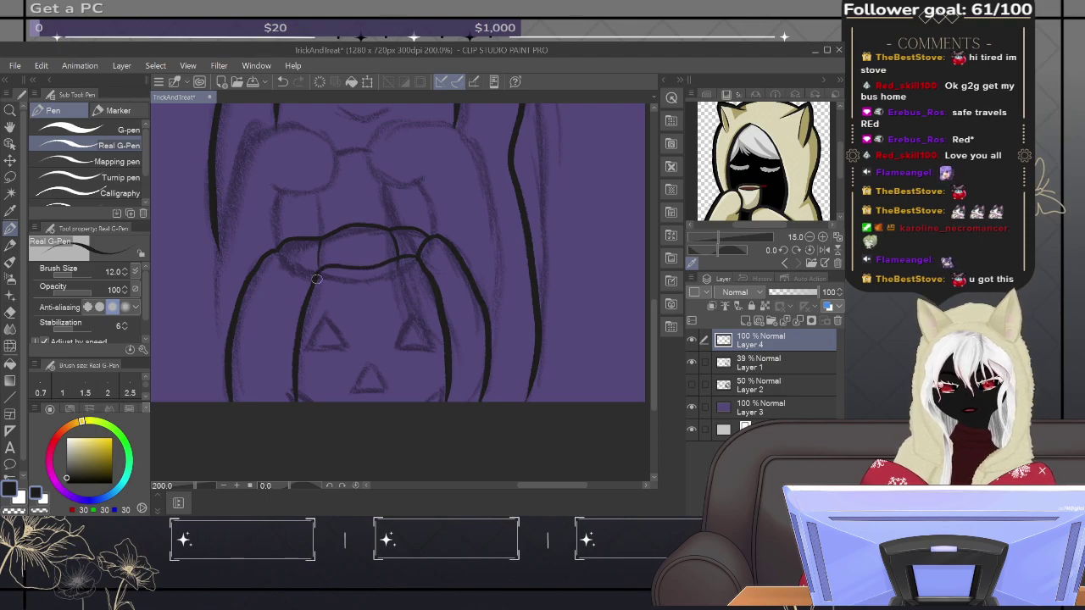
mouse_move(316, 271)
left_mouse_down()
mouse_move(286, 255)
mouse_move(258, 259)
left_mouse_up()
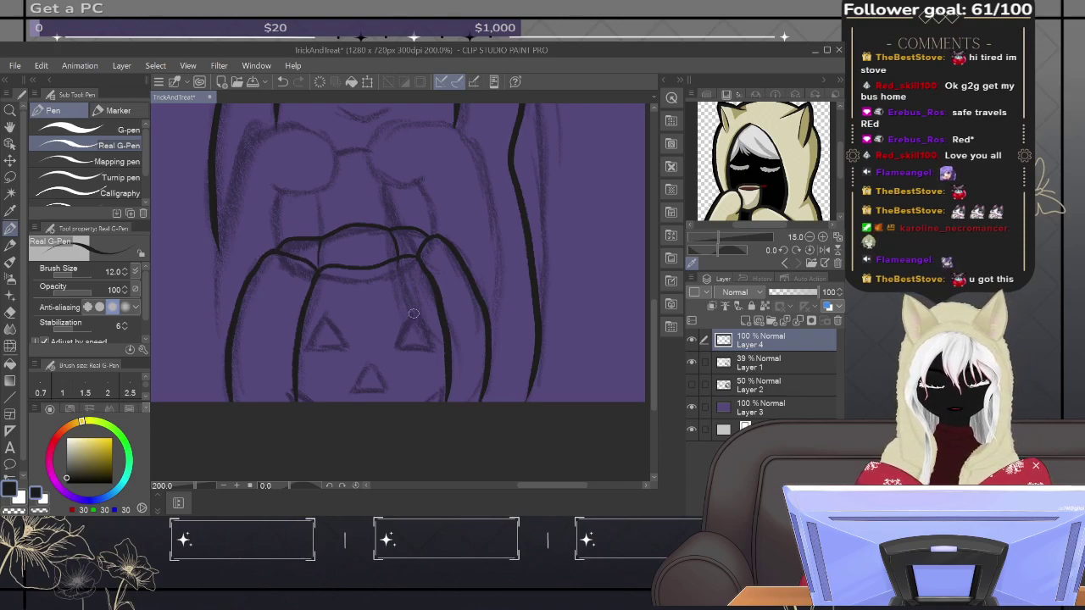
Step: Ink the pumpkin's right triangular eye over the sketch
mouse_move(413, 314)
left_mouse_down()
mouse_move(401, 346)
mouse_move(434, 347)
mouse_move(411, 318)
left_mouse_up()
key("ctrl+z")
mouse_move(415, 312)
left_mouse_down()
mouse_move(401, 348)
mouse_move(437, 345)
mouse_move(416, 312)
left_mouse_up()
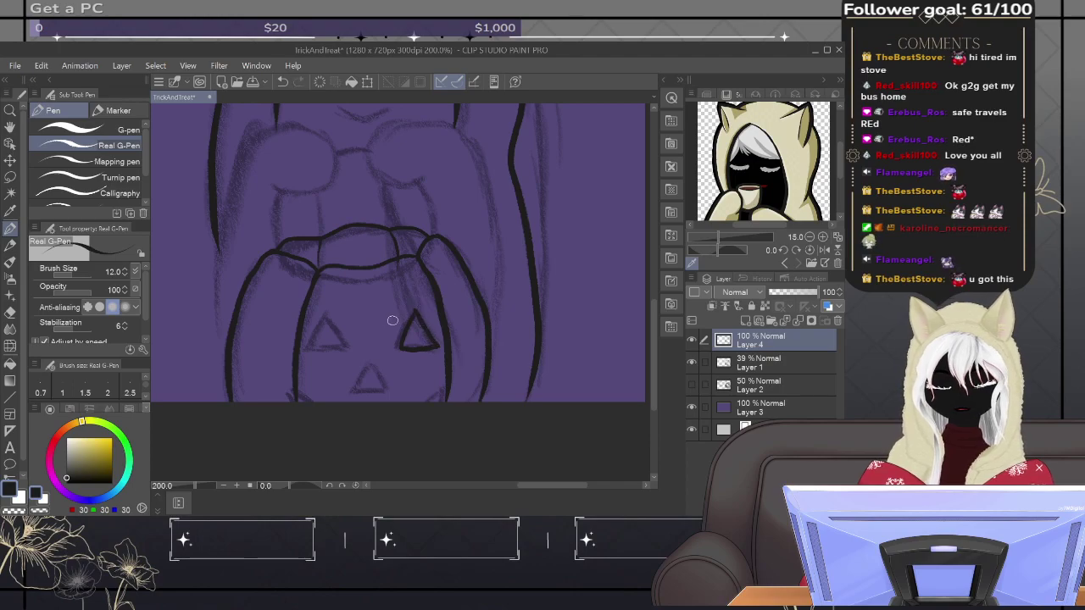
Step: Ink the pumpkin's left triangular eye and its smaller triangular nose over the sketch
mouse_move(326, 316)
left_mouse_down()
mouse_move(309, 348)
mouse_move(347, 349)
mouse_move(328, 320)
left_mouse_up()
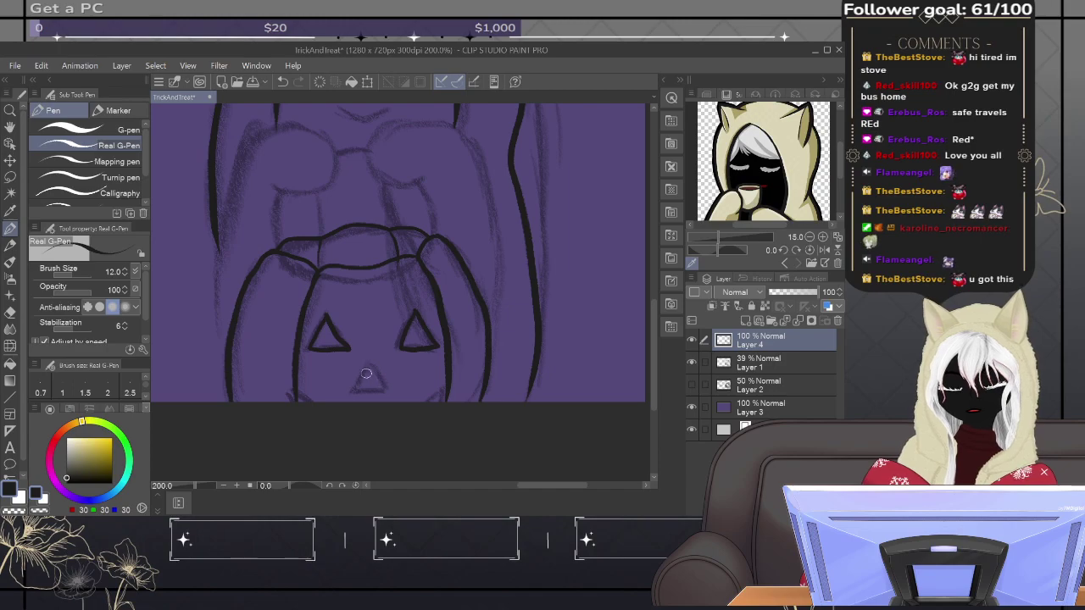
mouse_move(369, 365)
left_mouse_down()
mouse_move(356, 393)
mouse_move(387, 390)
mouse_move(369, 367)
left_mouse_up()
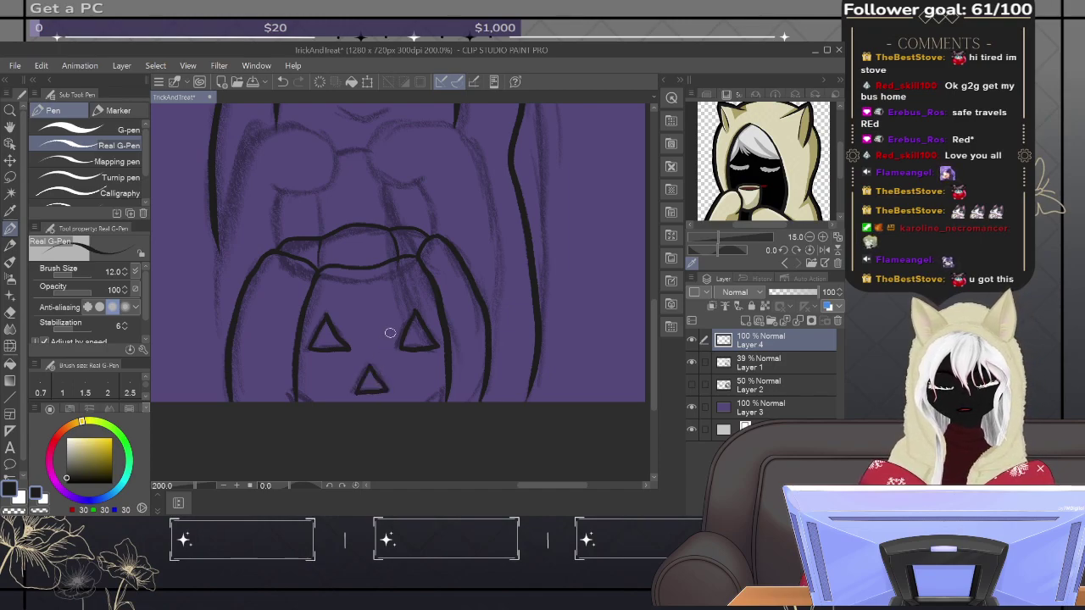
Step: Ink the short curve between the two hands and the outer line from each hand down to the bucket's rim
left_click_drag(432, 233, 419, 188)
left_click_drag(363, 148, 337, 153)
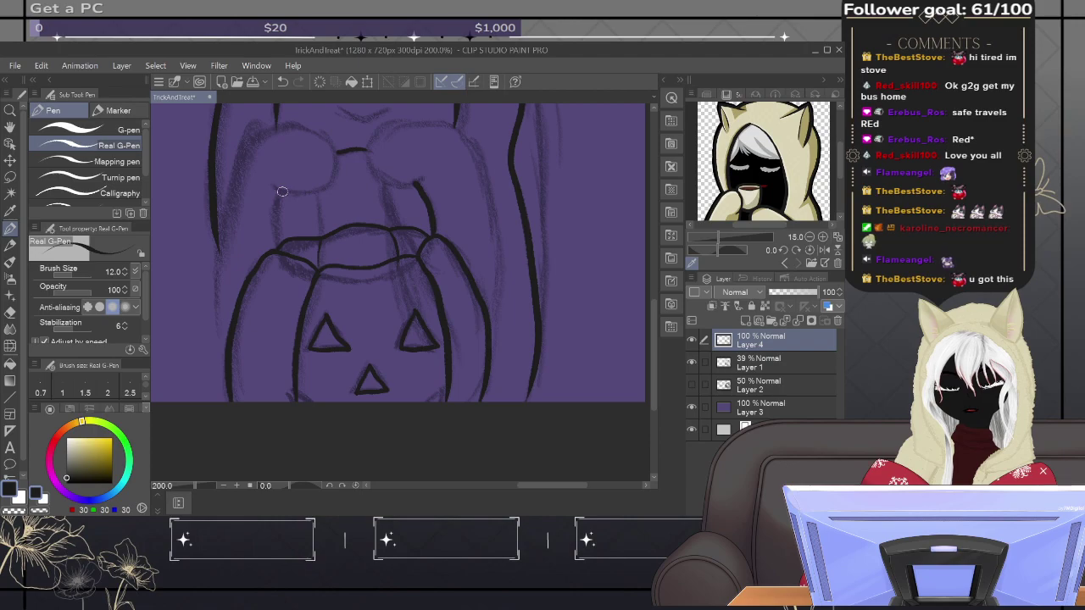
left_click_drag(277, 191, 278, 238)
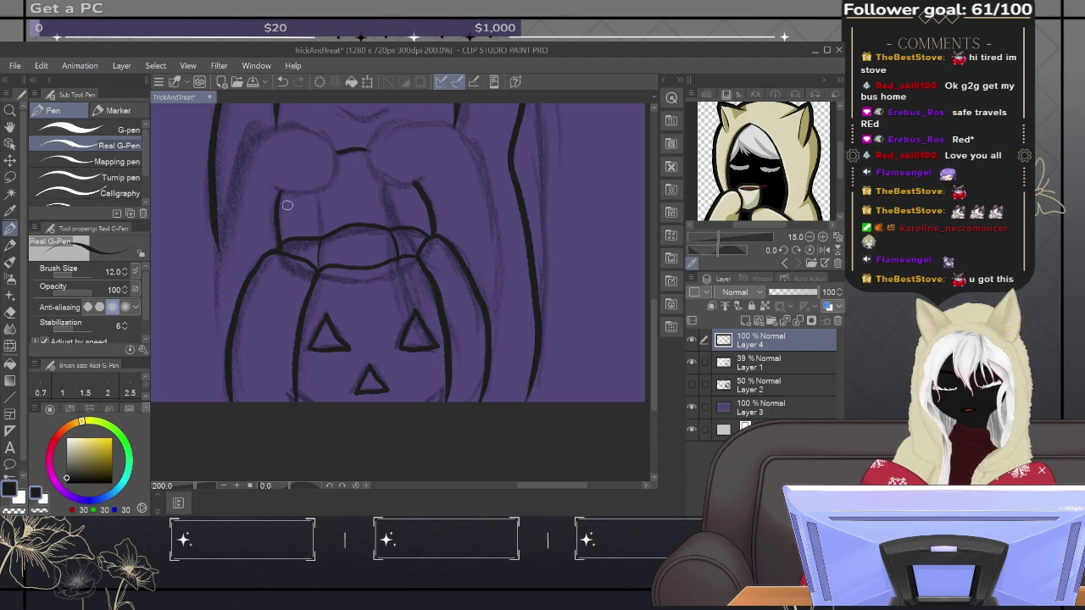
key("ctrl+z")
left_click_drag(274, 253, 276, 191)
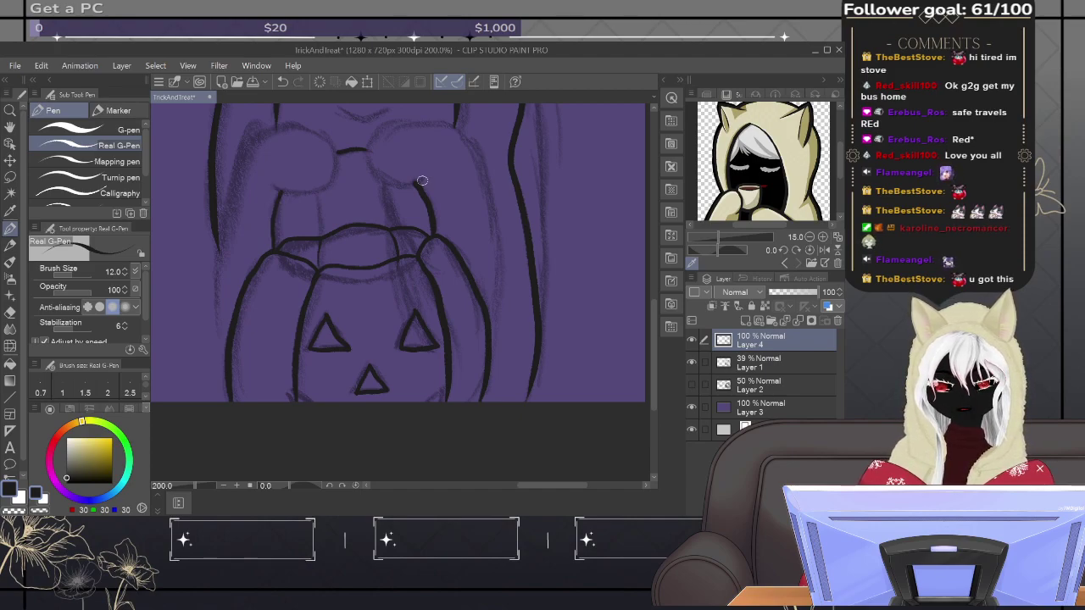
Step: Ink both rounded hands, continuing each into the sleeve's outer edge down beside the bucket
mouse_move(422, 179)
left_mouse_down()
mouse_move(389, 182)
mouse_move(366, 151)
mouse_move(412, 122)
mouse_move(476, 145)
mouse_move(500, 214)
mouse_move(500, 327)
left_mouse_up()
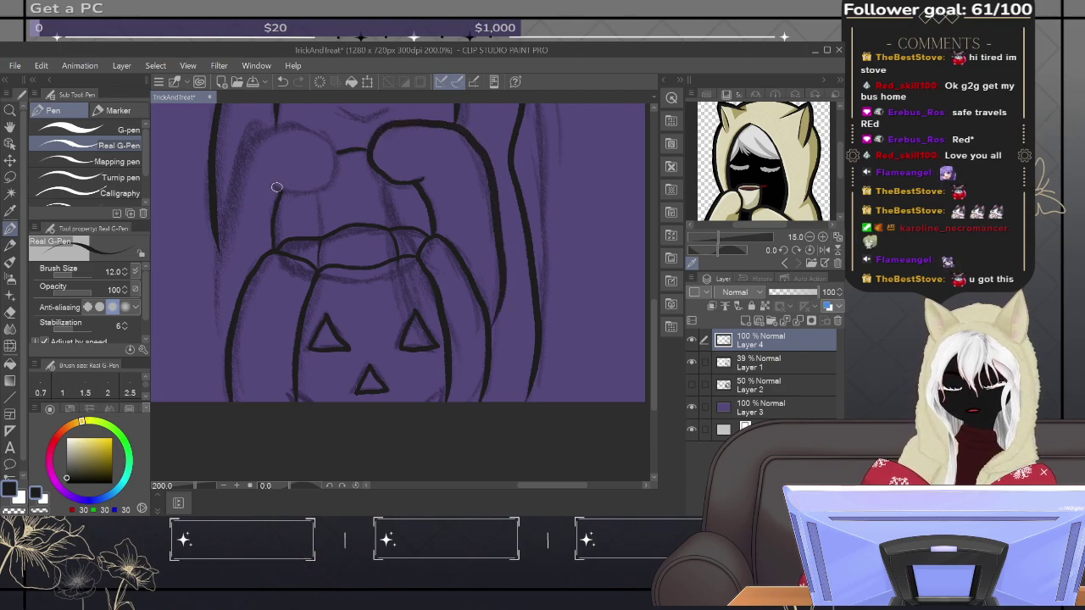
mouse_move(268, 178)
left_mouse_down()
mouse_move(327, 186)
mouse_move(332, 157)
mouse_move(320, 138)
mouse_move(272, 123)
mouse_move(240, 153)
mouse_move(217, 238)
mouse_move(218, 334)
left_mouse_up()
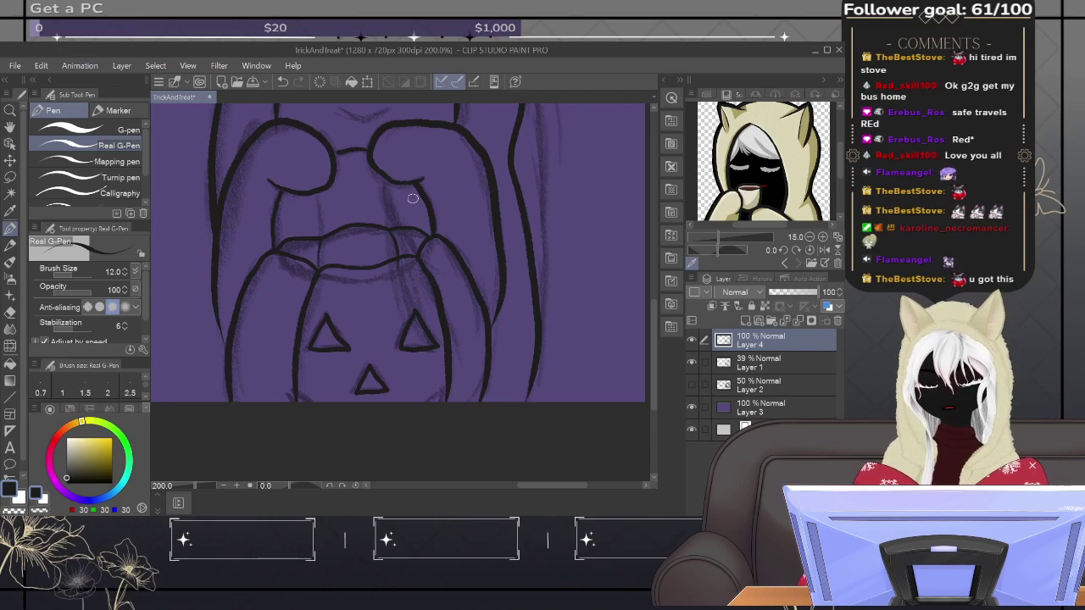
Step: Ink the two inner vertical lines running from beneath each hand down to the bucket's back rim
left_click_drag(413, 198, 403, 308)
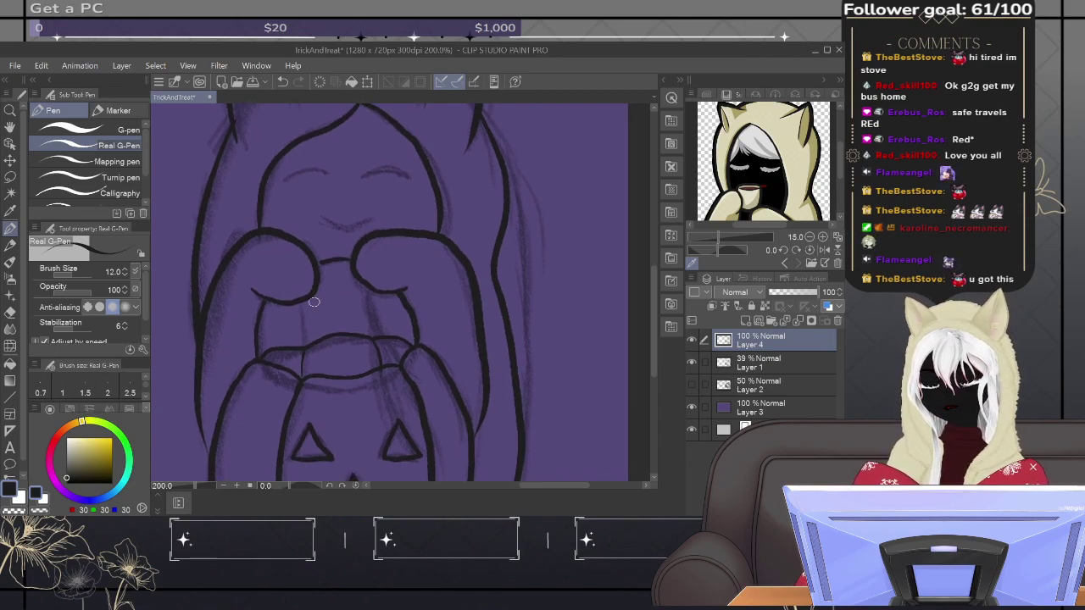
left_click_drag(300, 307, 309, 338)
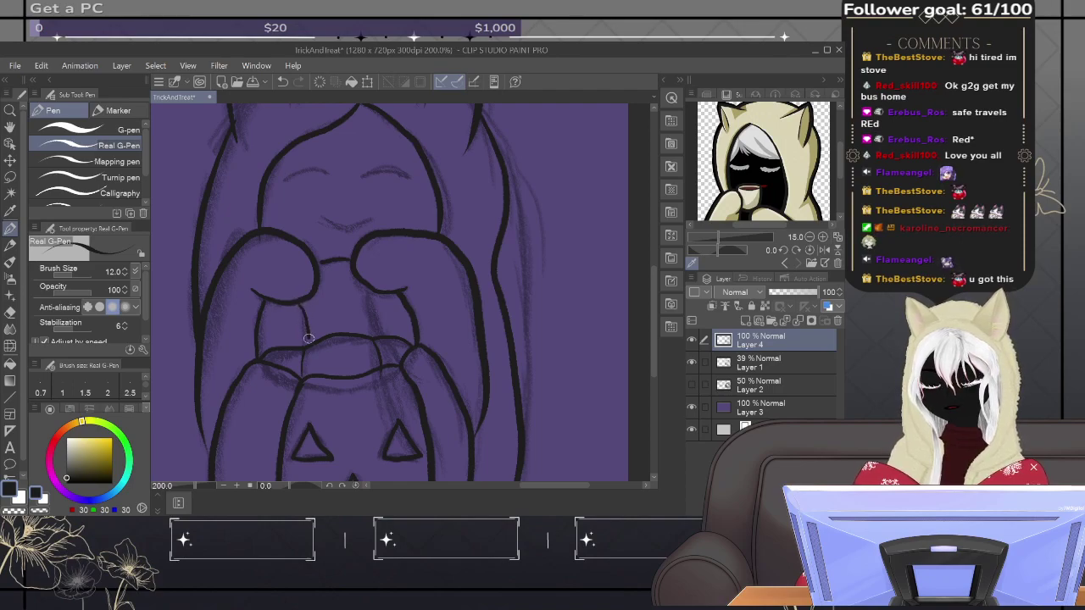
key("ctrl+z")
left_click_drag(306, 298, 313, 345)
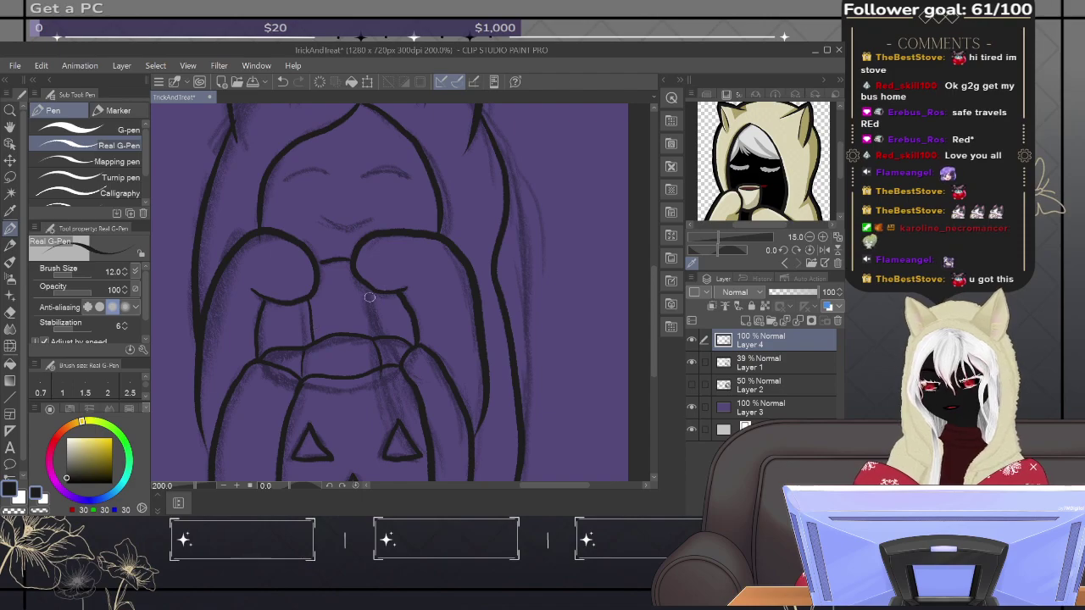
left_click_drag(362, 280, 362, 332)
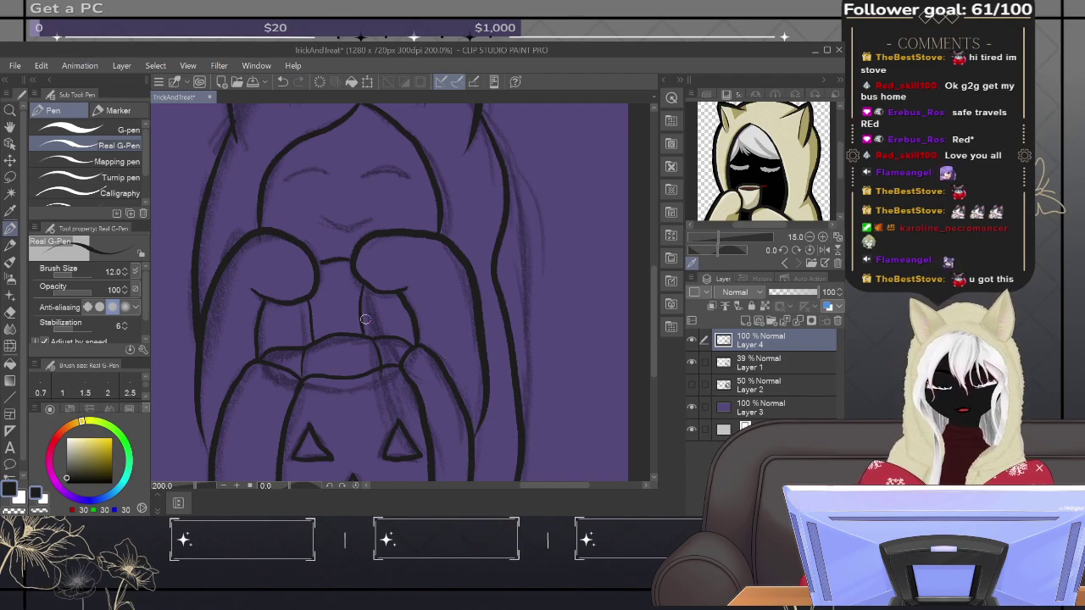
Step: Create a new layer directly above Layer 1 and ready the Fill tool with the cream colour sampled from the reference hood
left_click(792, 363)
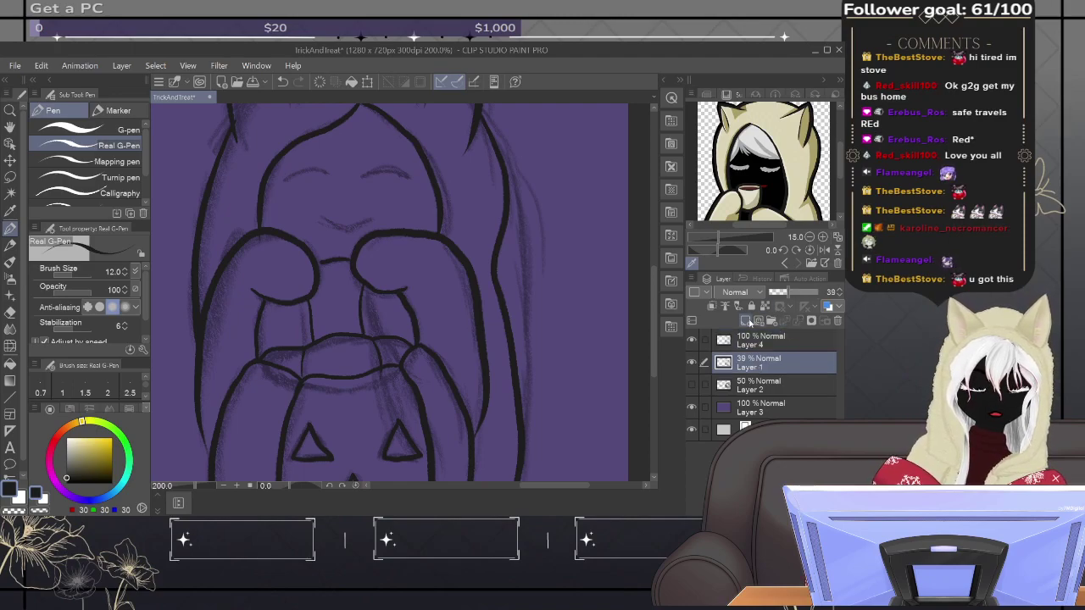
left_click(746, 321)
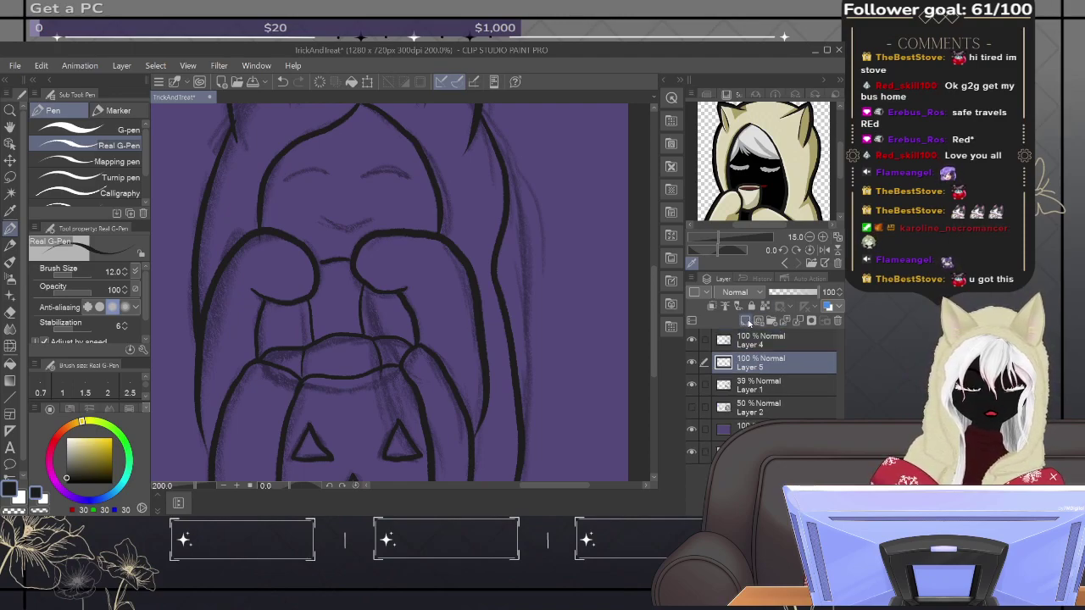
left_click(788, 149)
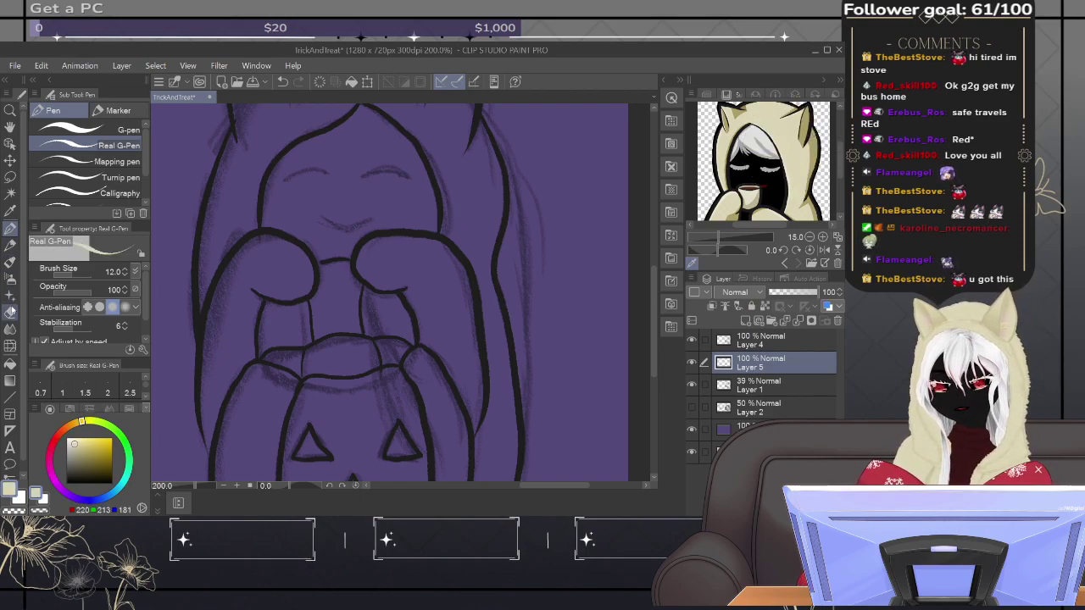
left_click(13, 362)
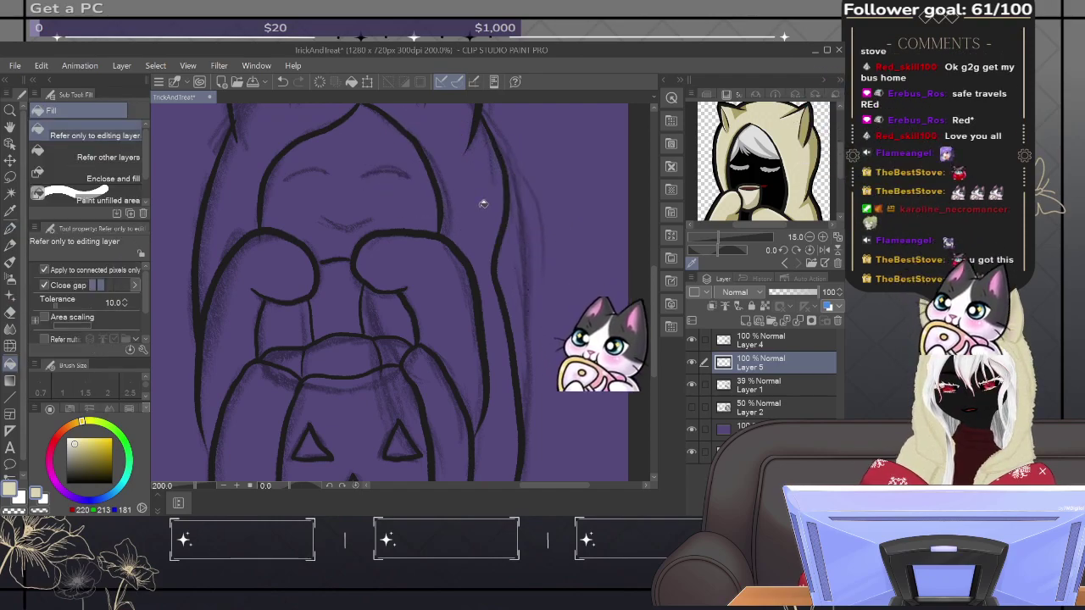
Step: Try to fill the hood with cream, switching Fill from Refer only to editing layer to Refer other layers
left_click(485, 203)
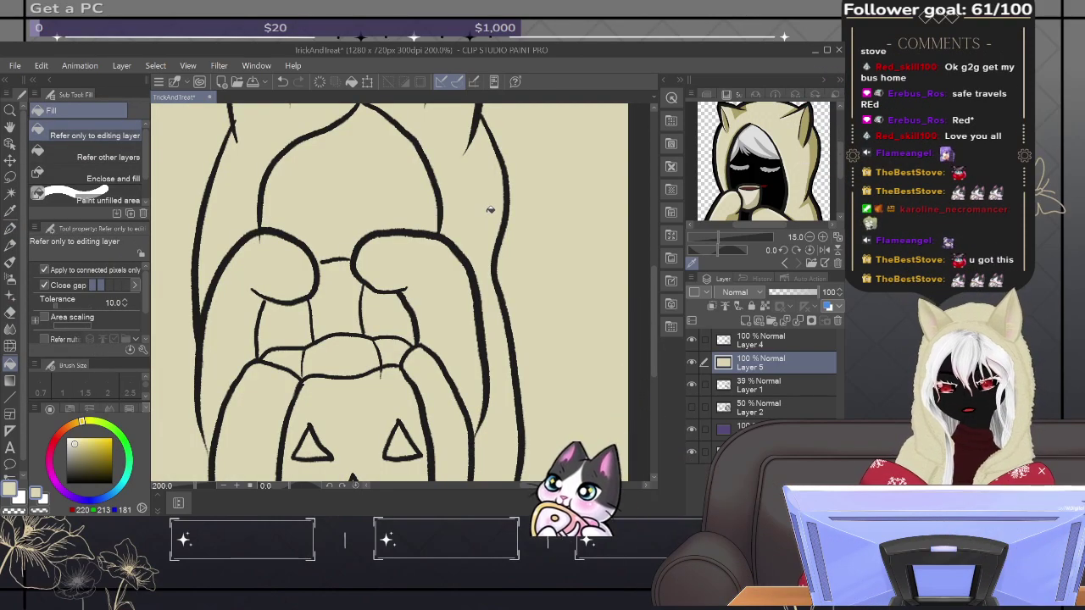
key("ctrl+z")
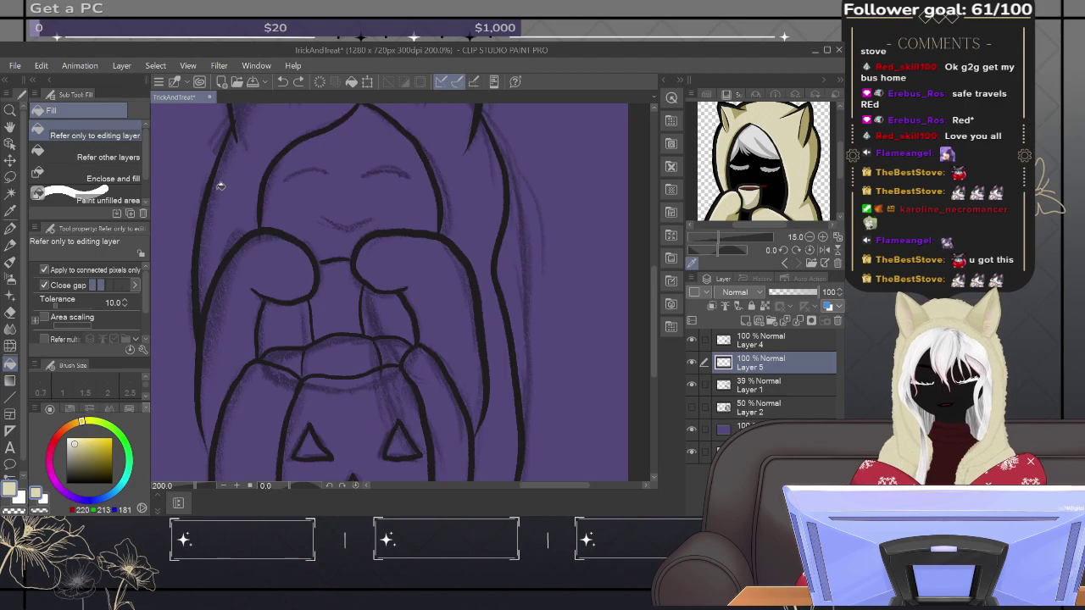
left_click(125, 154)
left_click(481, 200)
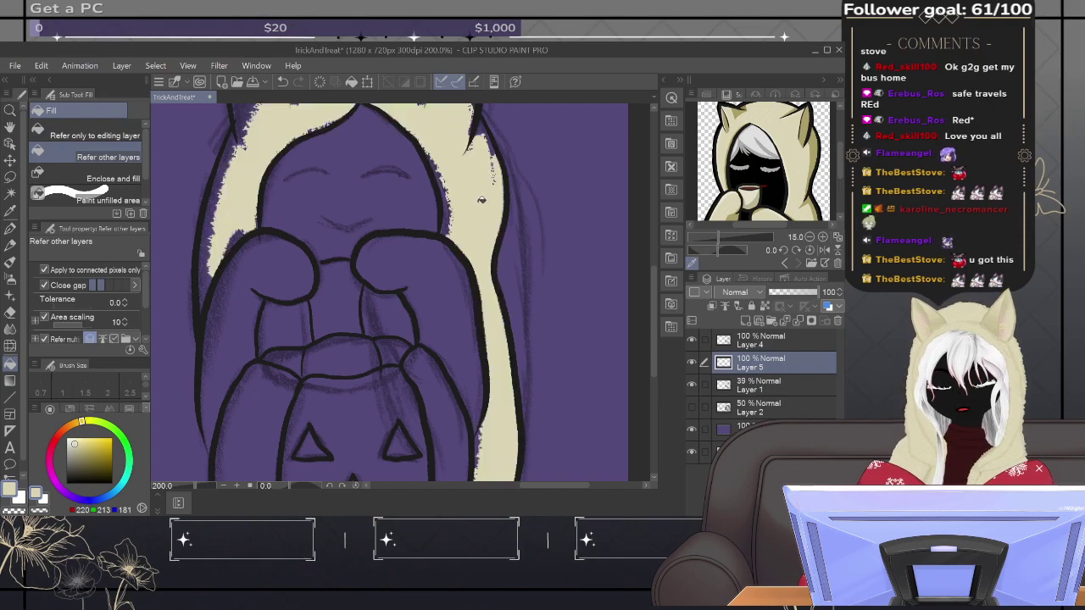
key("ctrl+z")
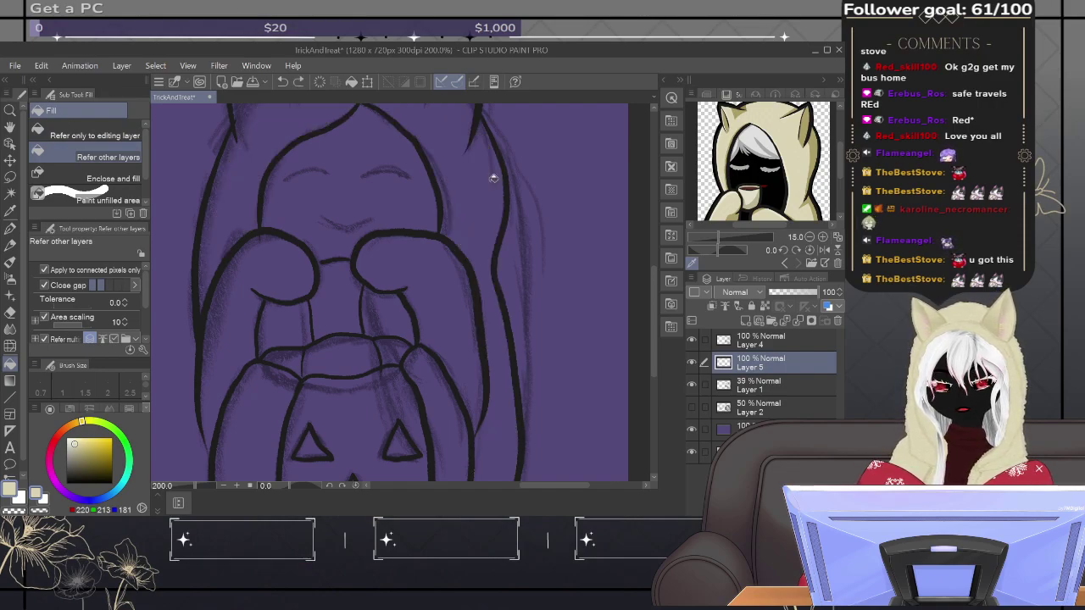
Step: Hide the Layer 1 sketch and fill the hood, both hands, the sleeves and the panels beneath the hands with cream
left_click(693, 386)
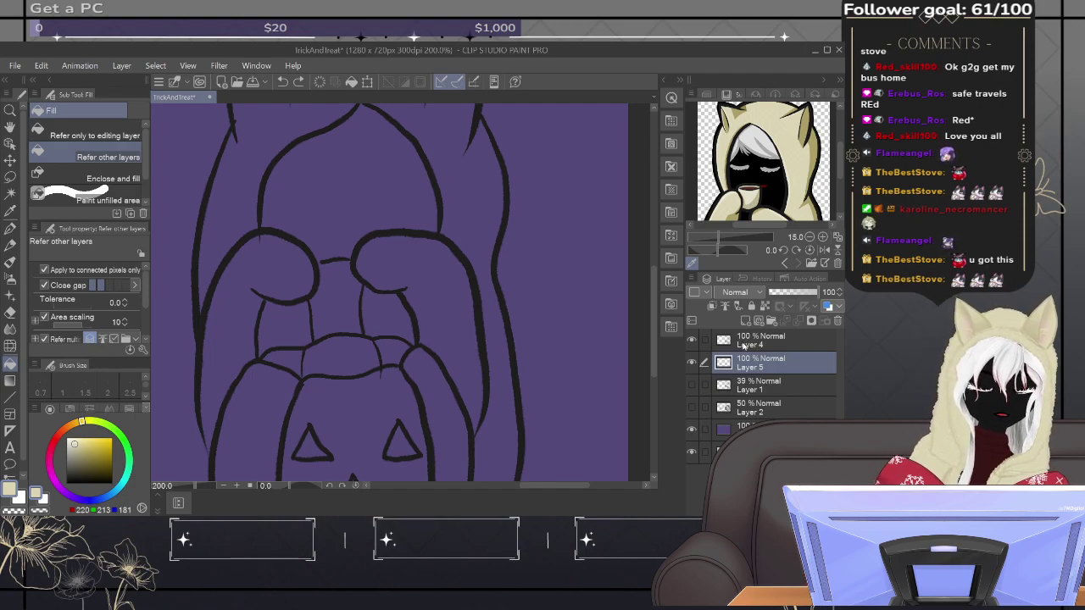
left_click(465, 190)
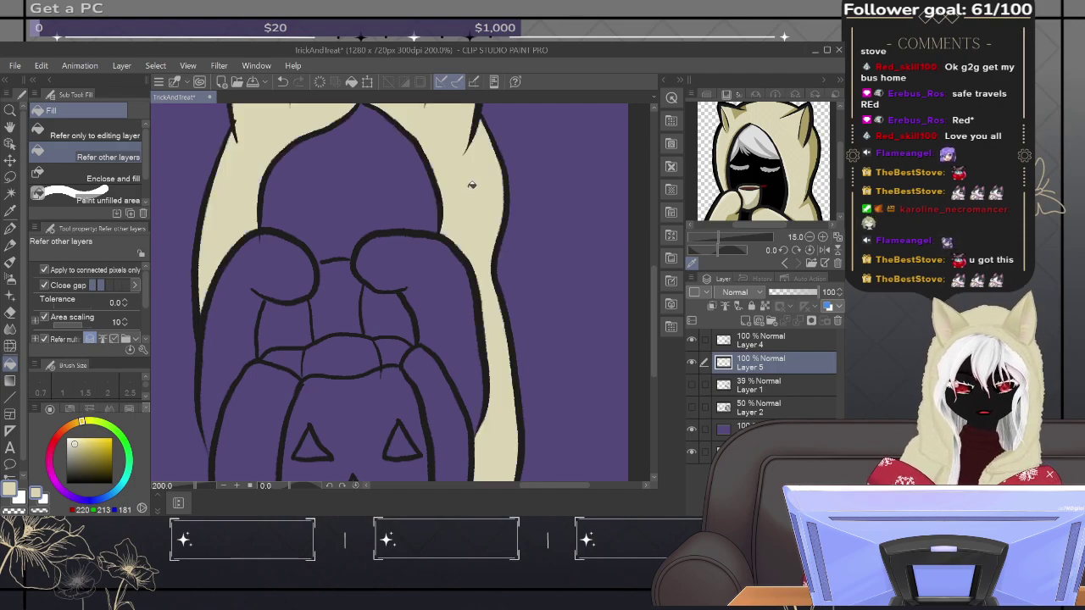
left_click(437, 273)
left_click(399, 308)
left_click(304, 319)
left_click(289, 278)
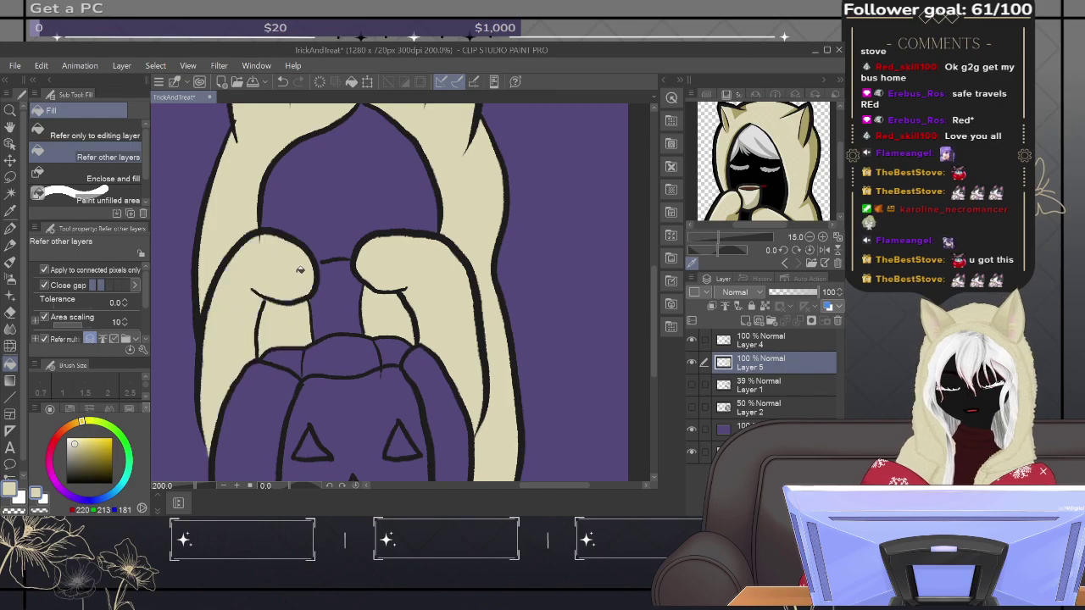
Step: Sample black from the reference character's face and fill the face opening and the gap between the hands with it
mouse_move(462, 221)
left_mouse_down()
mouse_move(475, 310)
mouse_move(468, 247)
left_mouse_up()
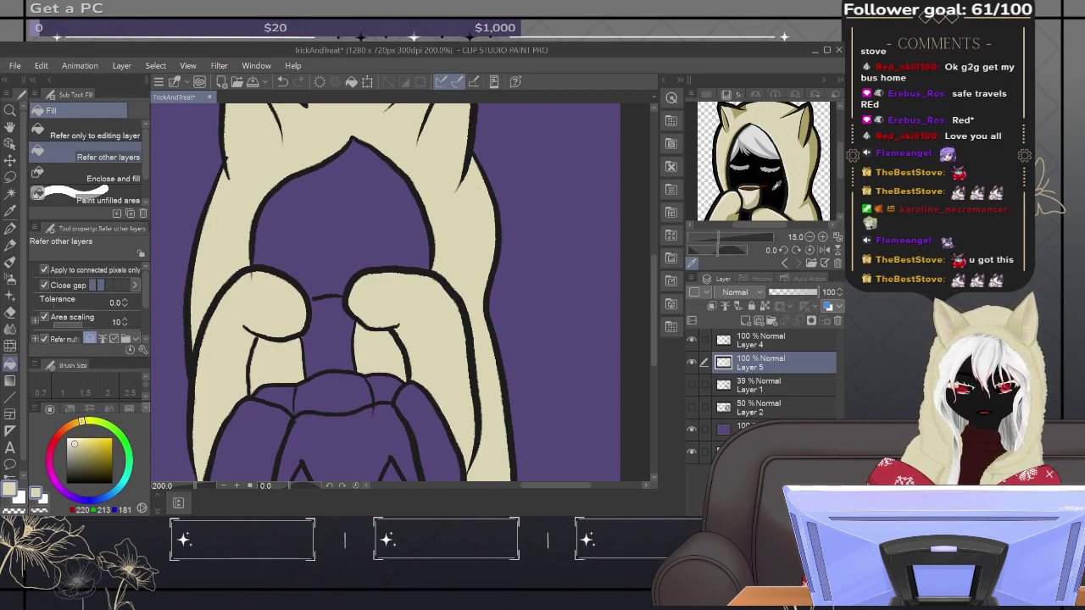
left_click(779, 185)
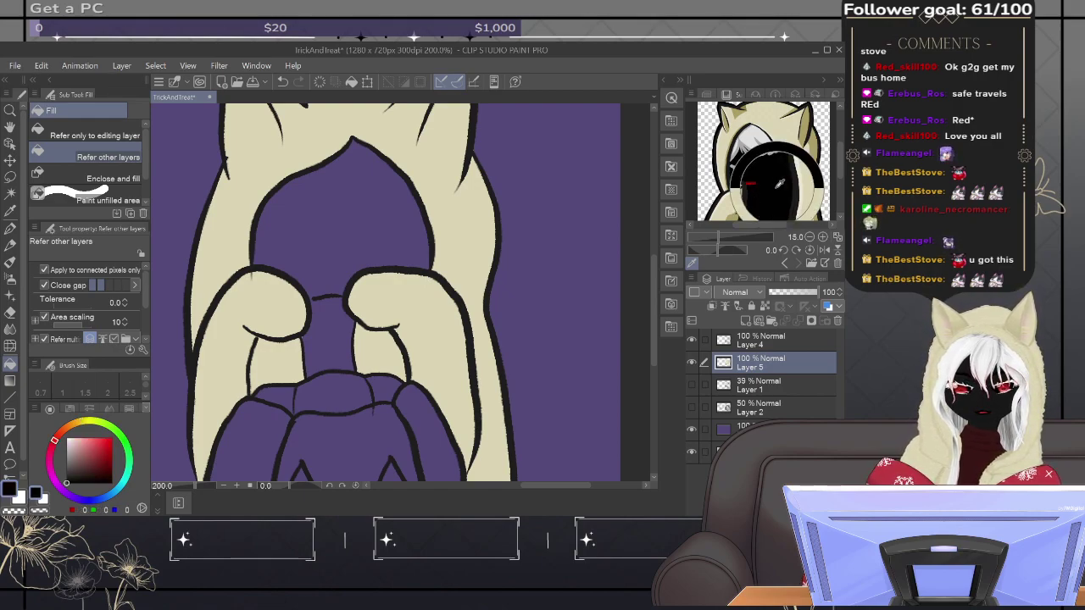
left_click(331, 318)
left_click(346, 256)
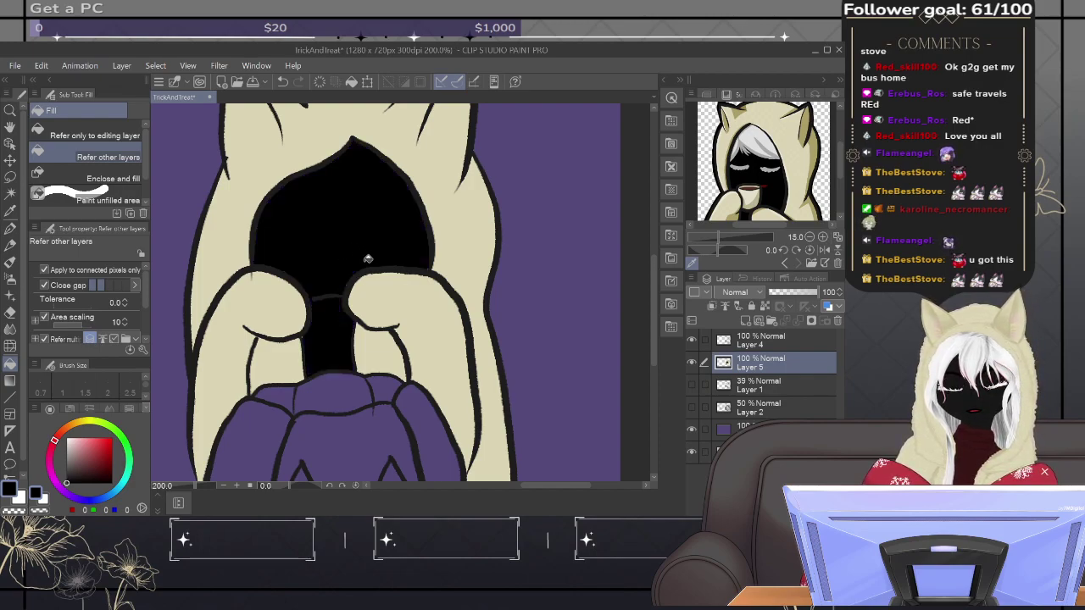
Step: Try a muted orange of RGB 166, 115, 69 as the fill for the pumpkin's front panel
mouse_move(515, 327)
left_mouse_down()
mouse_move(598, 232)
mouse_move(545, 240)
left_mouse_up()
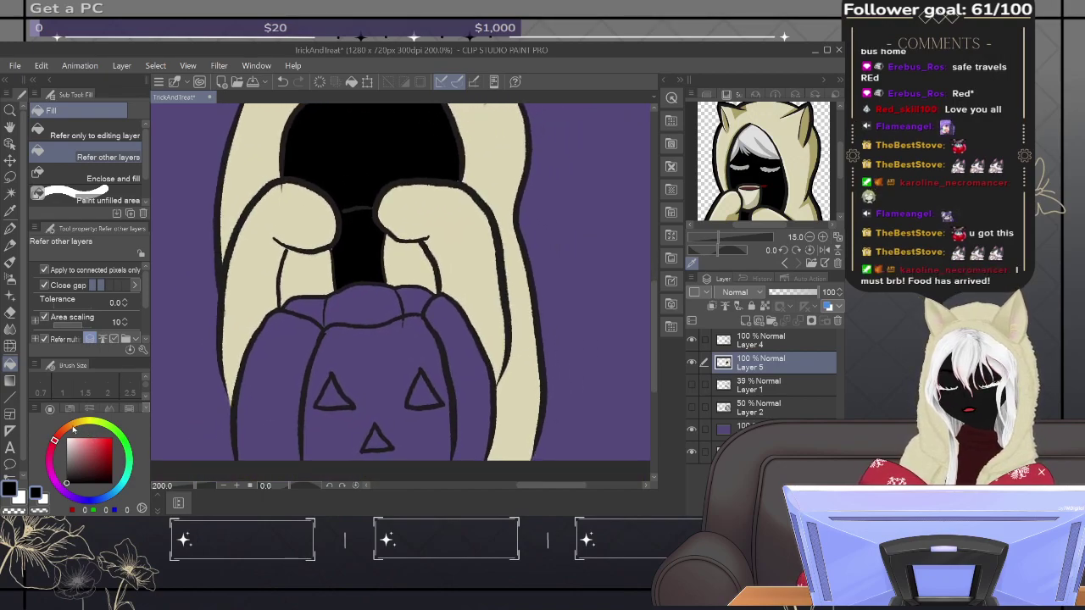
left_click(71, 428)
left_click(99, 451)
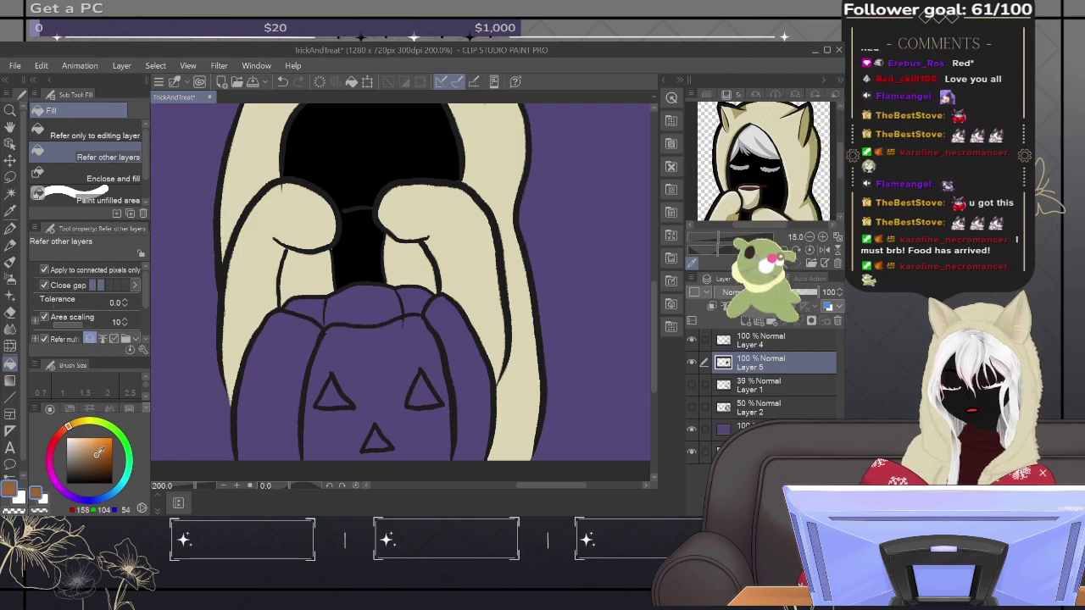
left_click_drag(99, 452, 94, 450)
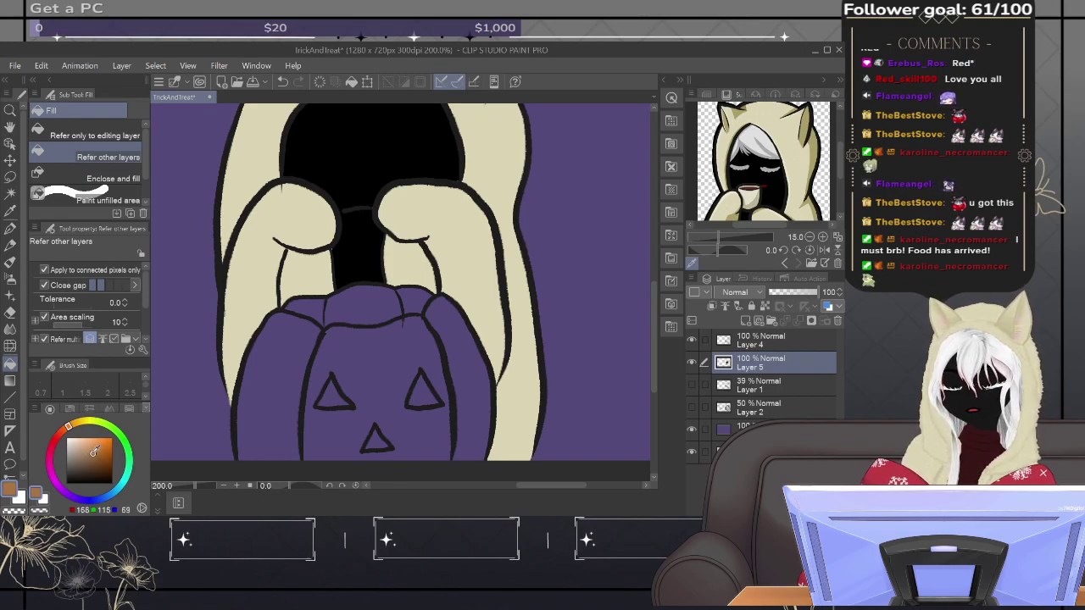
left_click(406, 347)
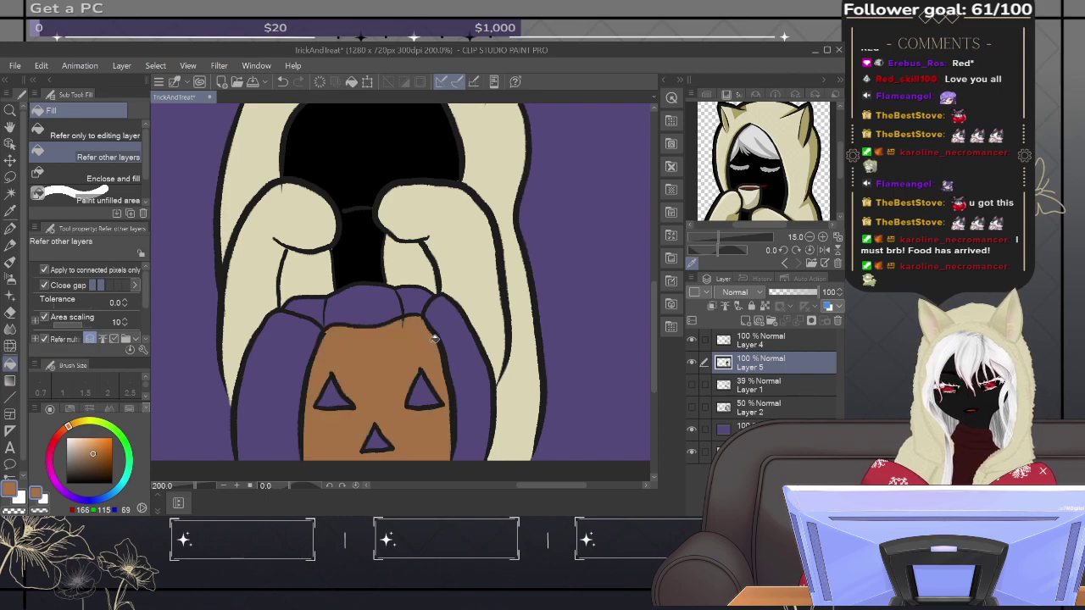
key("ctrl+z")
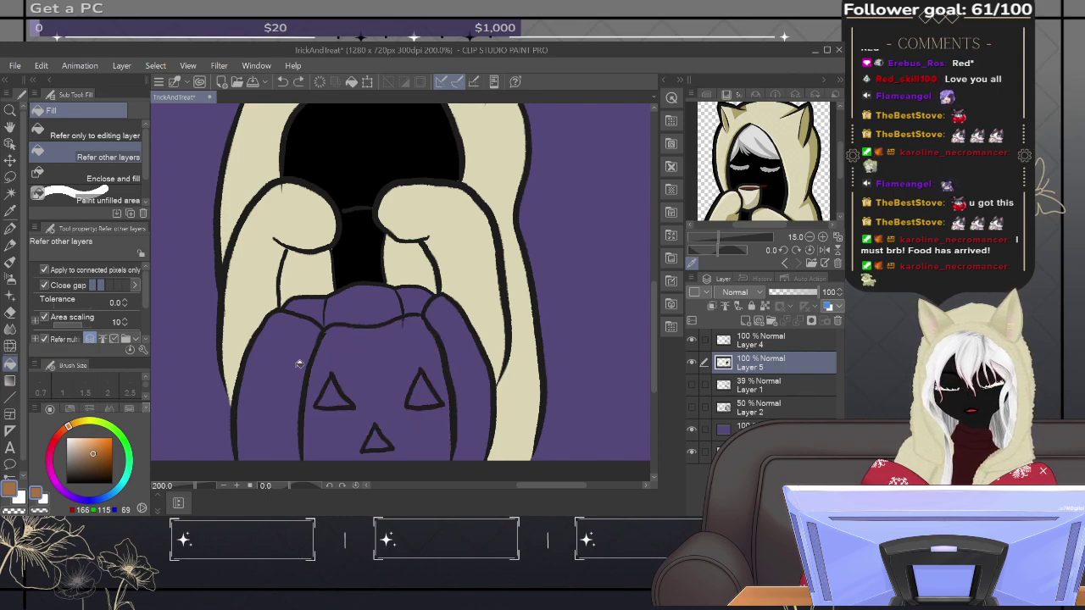
Step: Set the colour to RGB 171, 131, 83 and fill the pumpkin's front, side and back rim segments
left_click_drag(95, 452, 70, 425)
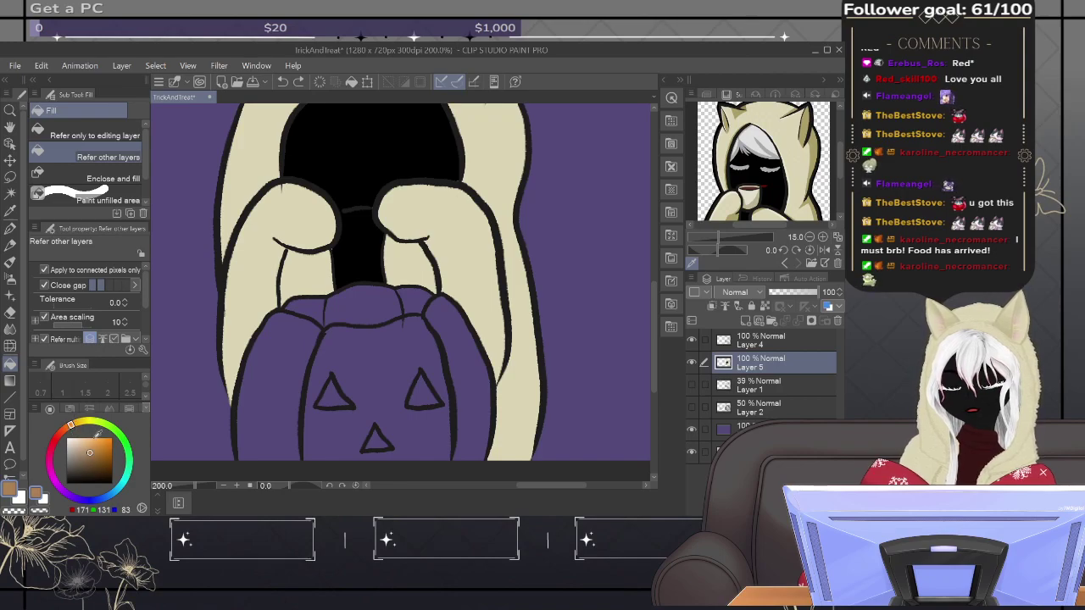
left_click(400, 358)
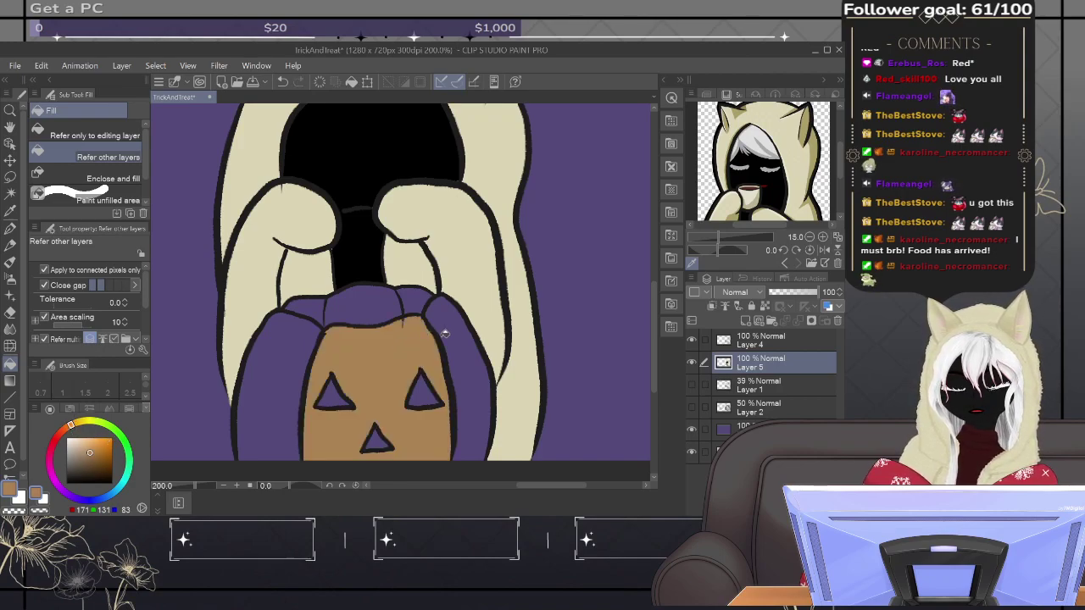
left_click(444, 335)
left_click(417, 303)
left_click(388, 301)
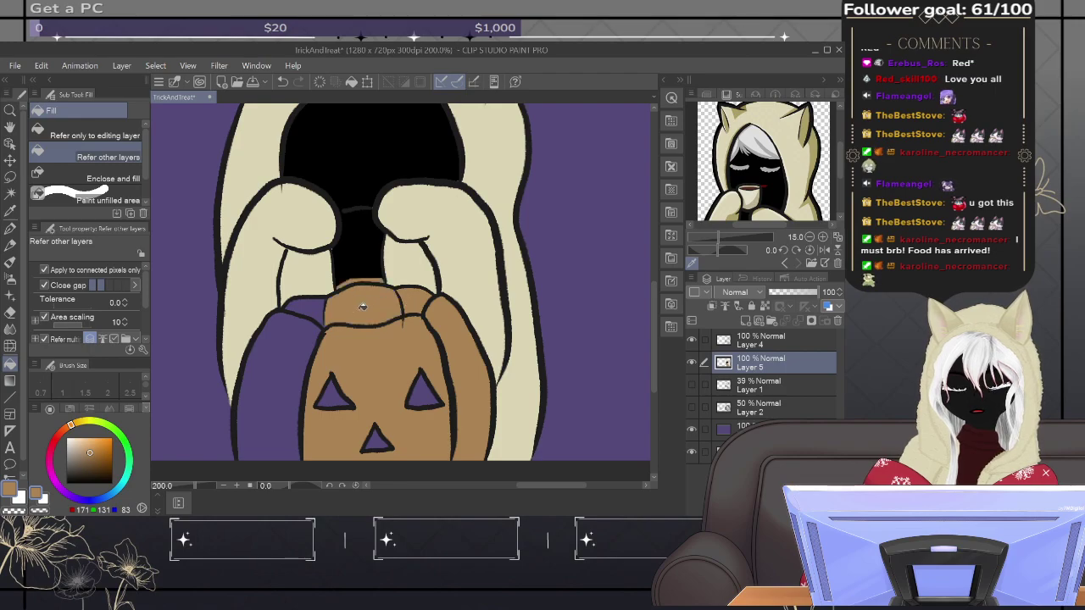
left_click(315, 316)
left_click(307, 339)
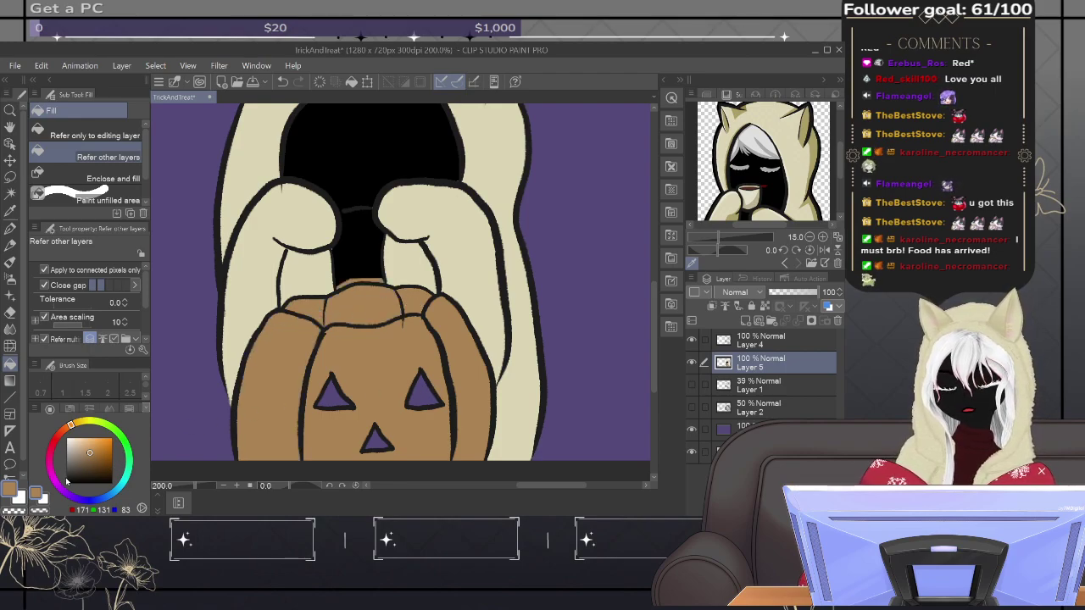
Step: Sample black from the gap between the hands and fill the pumpkin's two triangular eyes and nose with it
left_click(367, 249, "alt")
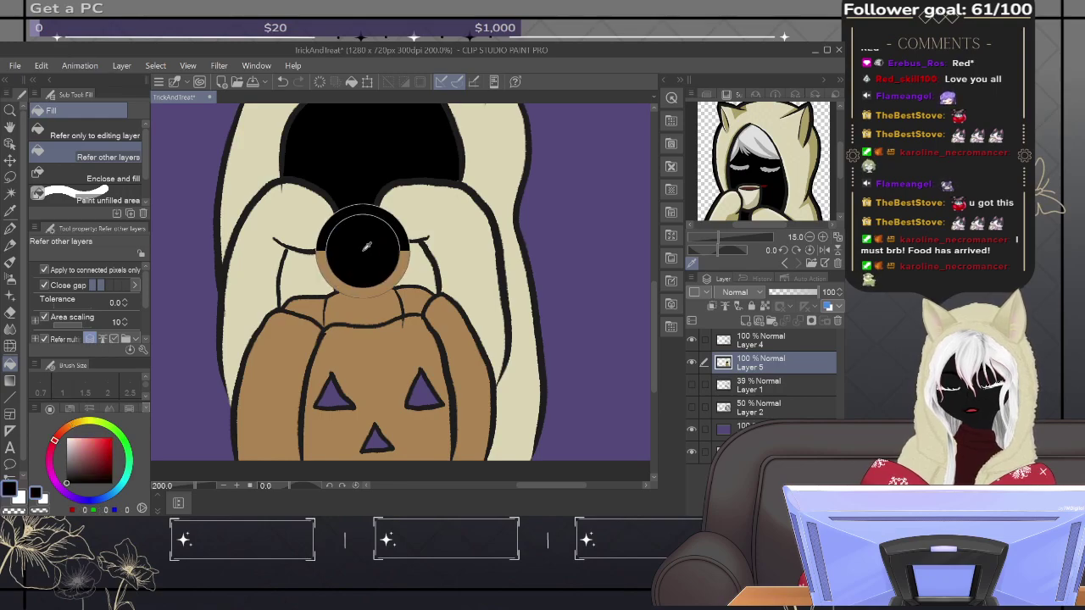
left_click(424, 392)
left_click(352, 403)
left_click(381, 436)
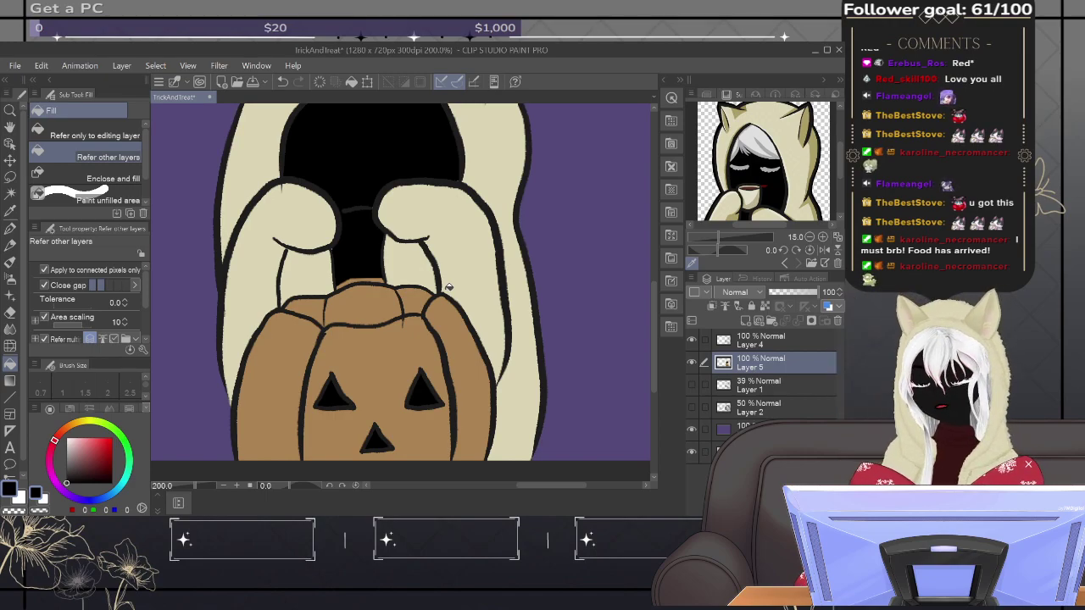
scroll(444, 289, "down", 5)
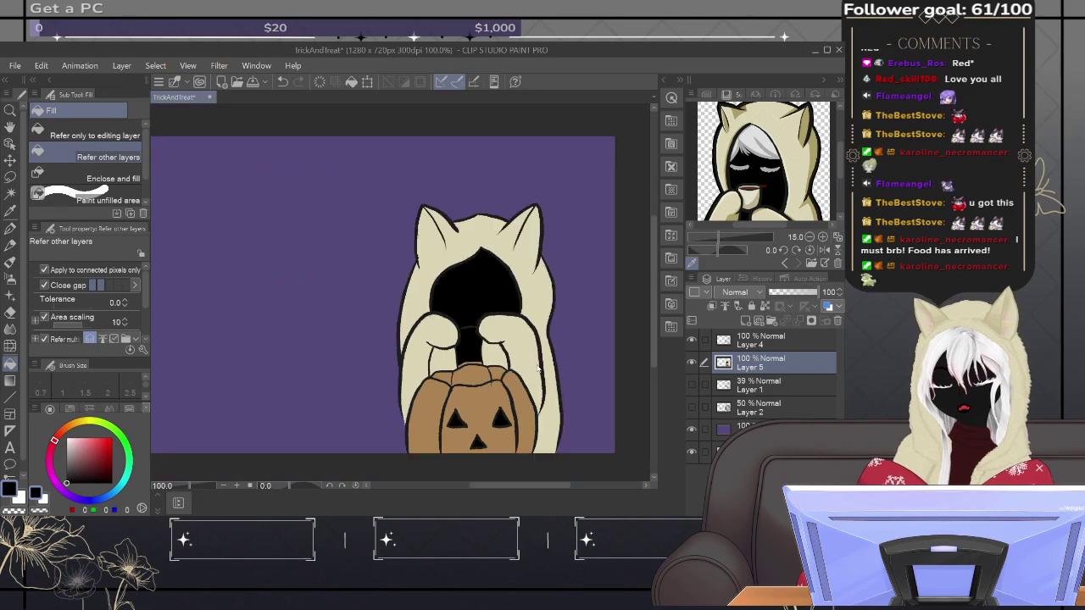
left_click_drag(536, 365, 541, 327)
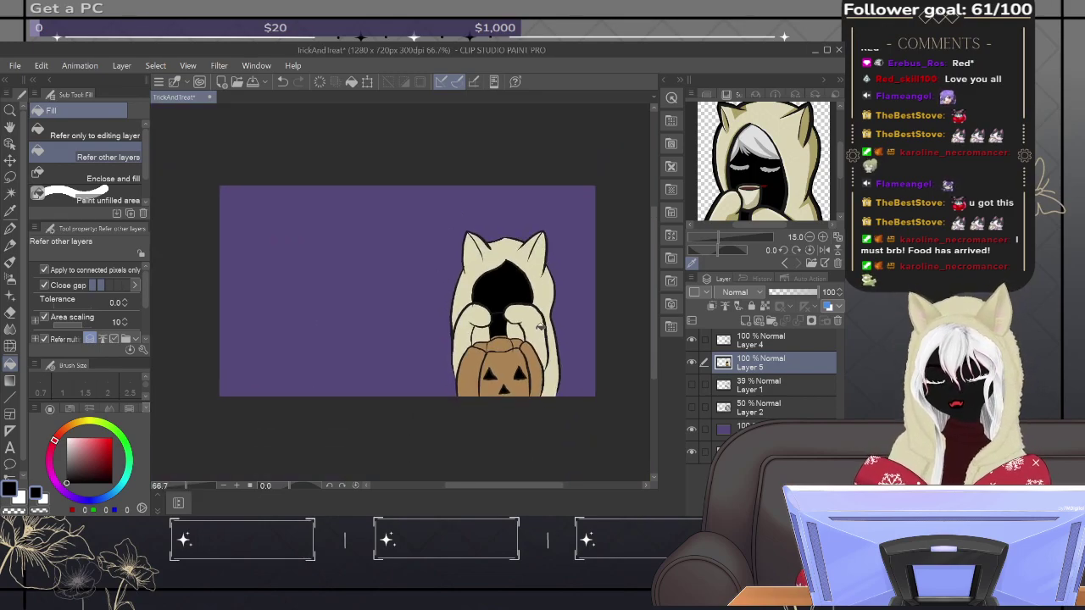
Step: Sample dark red, RGB 163, 4, 0, from the reference character's mouth and add a new layer directly beneath Layer 4
left_click(190, 490)
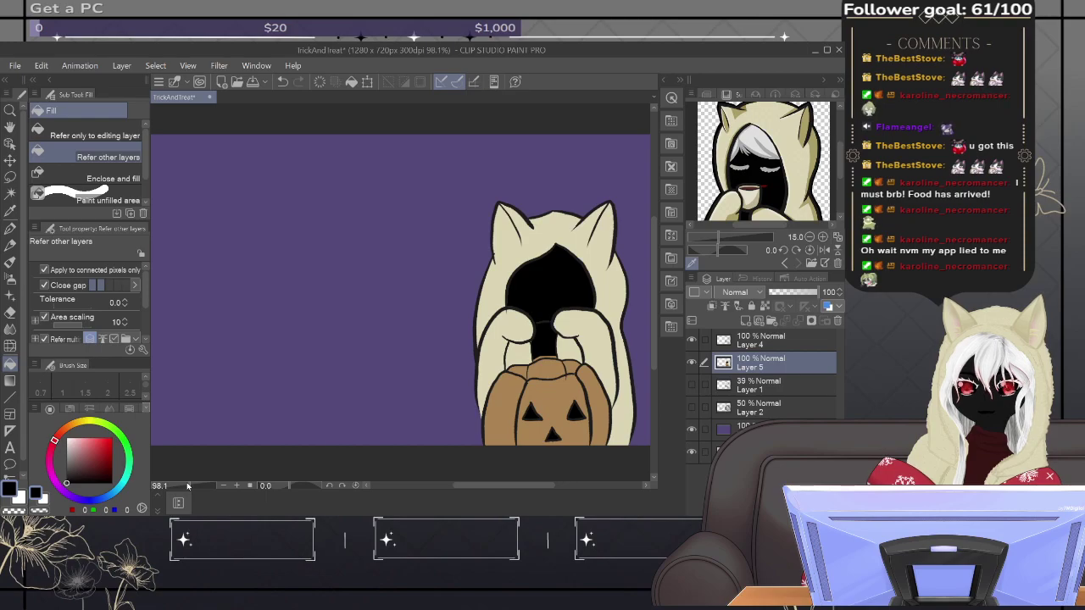
left_click(768, 179)
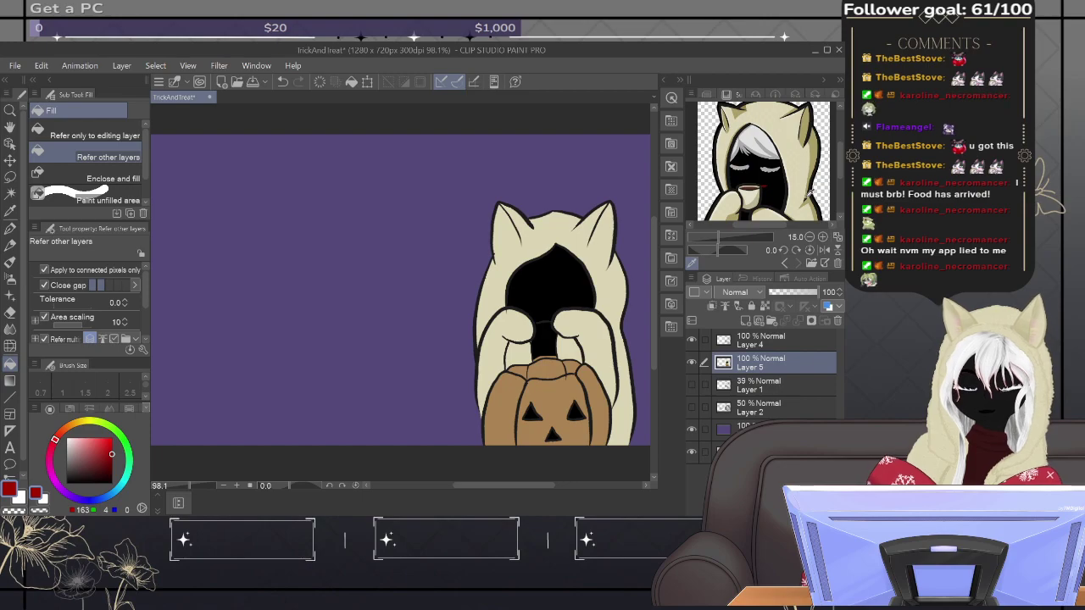
left_click(794, 342)
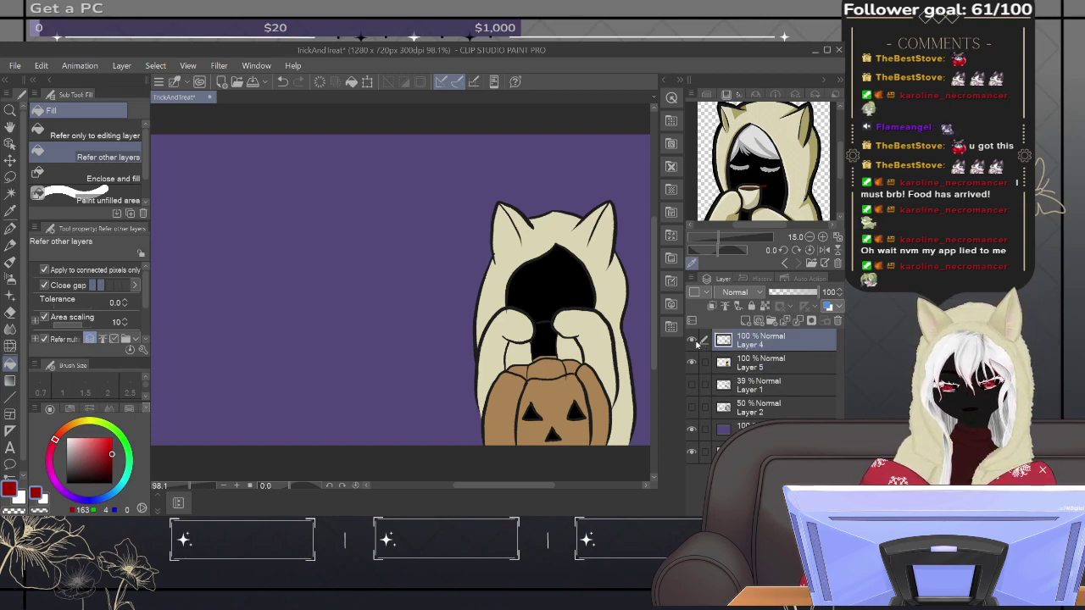
left_click(694, 341)
left_click(693, 341)
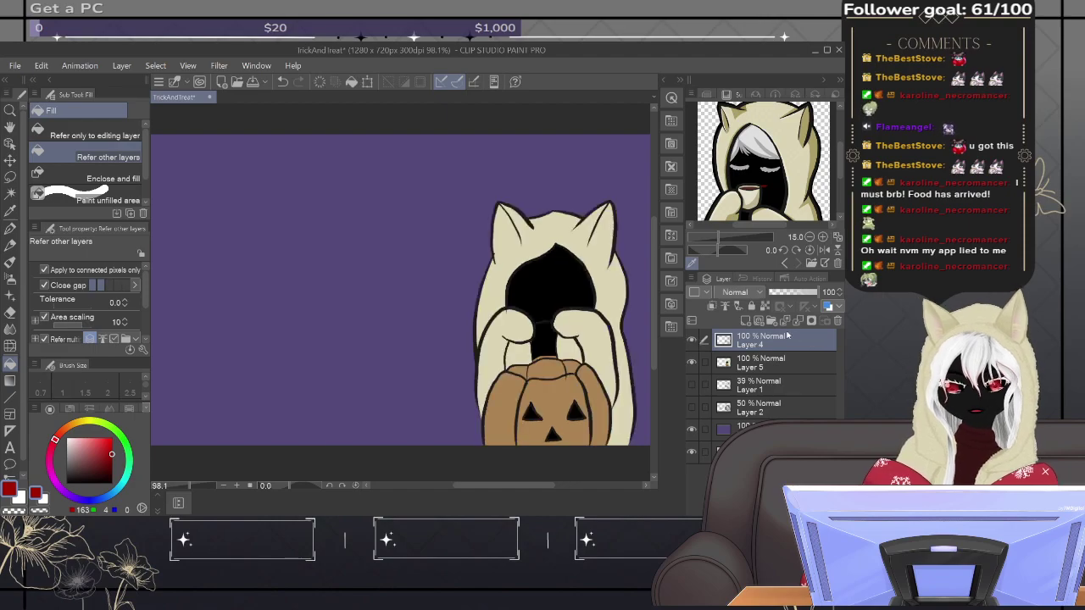
left_click(746, 321)
left_click_drag(795, 361, 790, 377)
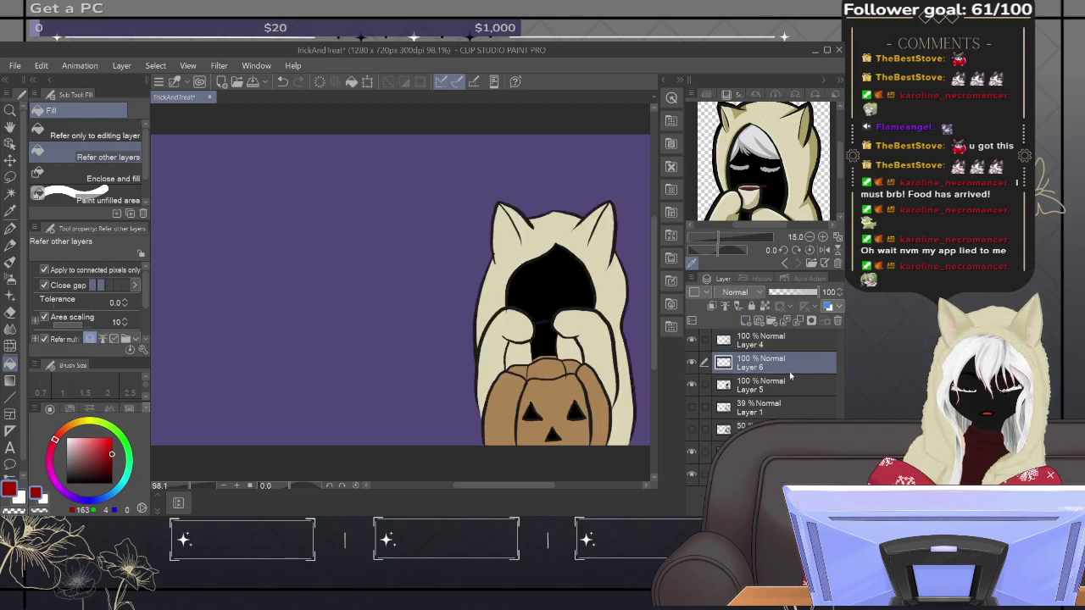
Step: Hide the Layer 5 flat colours, show the Layer 1 sketch, and choose the Real G-Pen for drawing the face
left_click(695, 387)
left_click(693, 408)
key("ctrl+plus")
key("ctrl+plus")
key("ctrl+plus")
key("ctrl+plus")
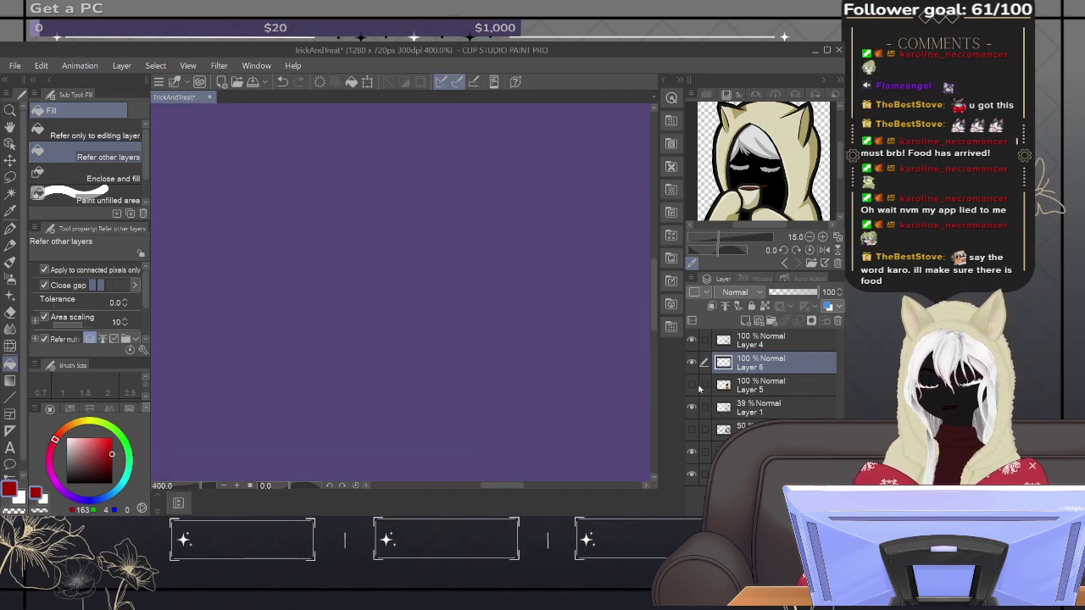
left_click_drag(624, 345, 211, 305)
left_click_drag(543, 335, 397, 319)
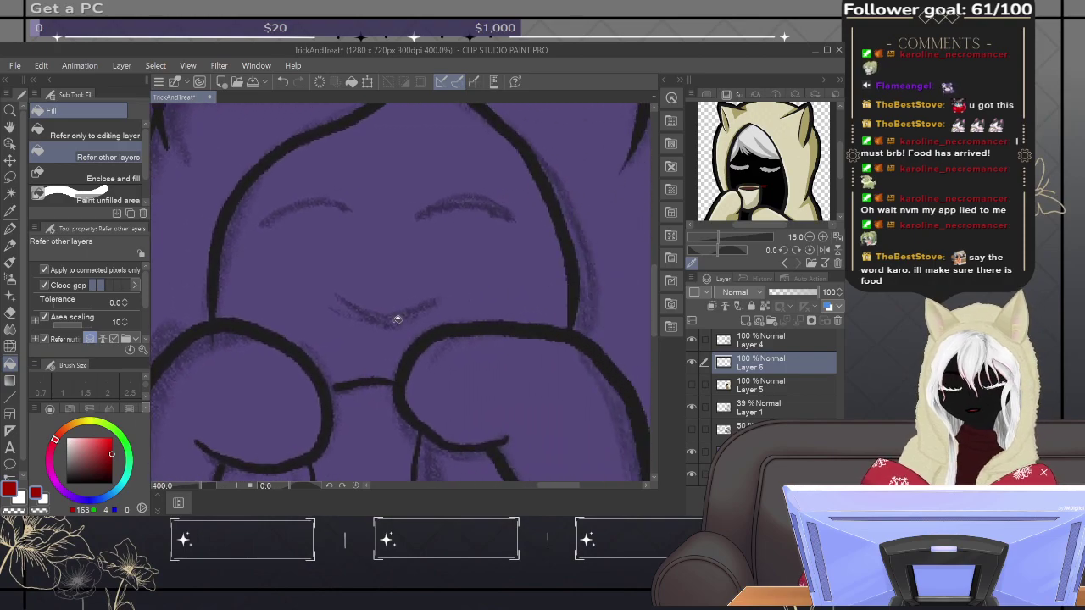
left_click(11, 229)
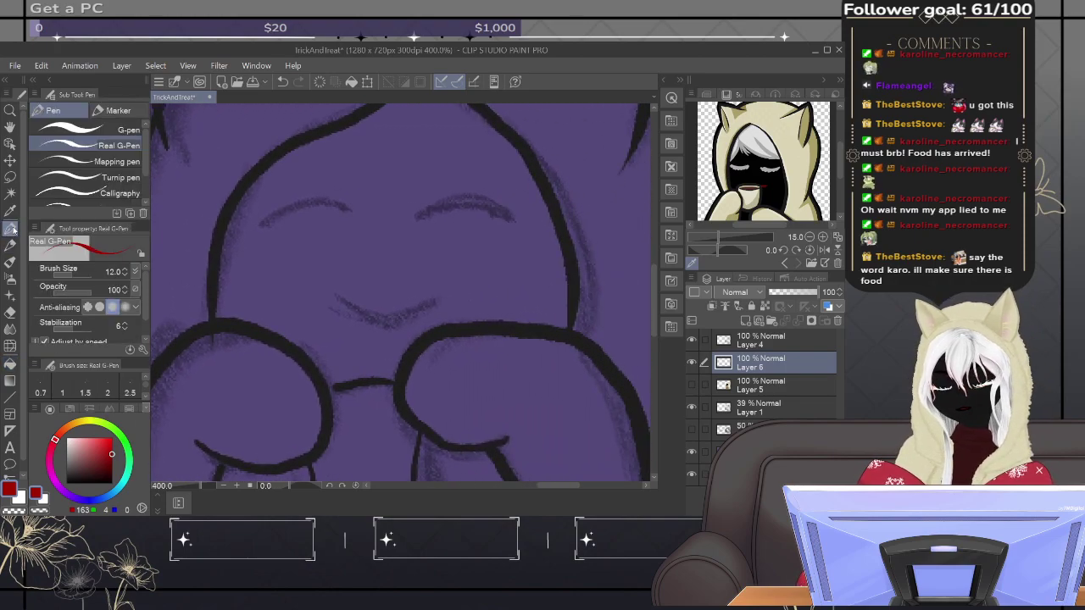
Step: Try a dark red stroke along the sketched mouth at brush size 6
key("bracketleft")
key("bracketleft")
key("bracketleft")
key("bracketleft")
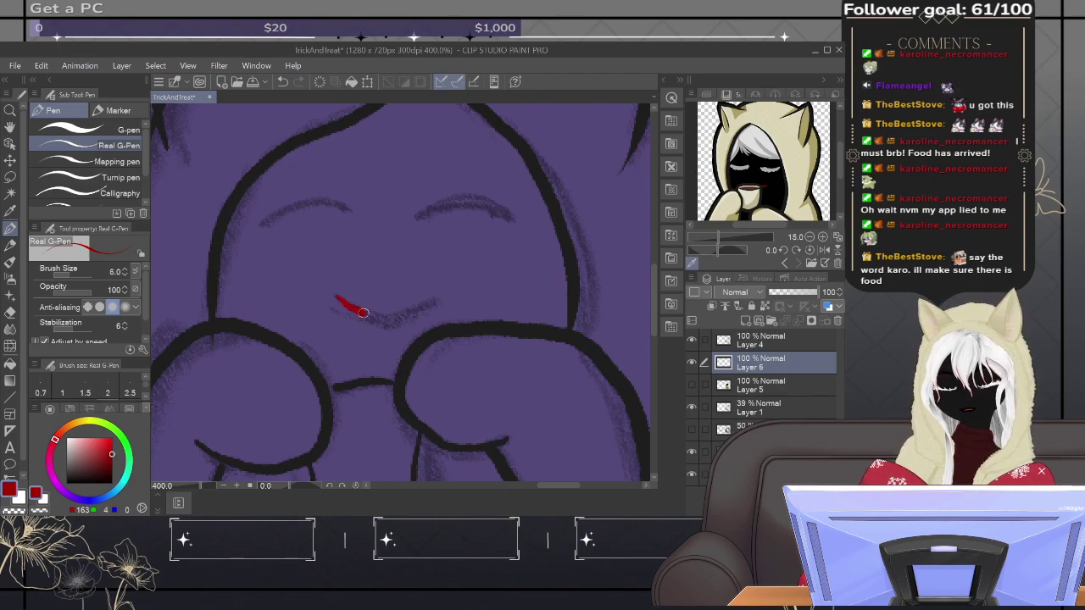
left_click_drag(362, 312, 383, 323)
key("ctrl+z")
Step: Paint the smiling mouth in dark red over the sketch as two tapered strokes meeting in the middle, at brush size 10
key("bracketright")
key("bracketright")
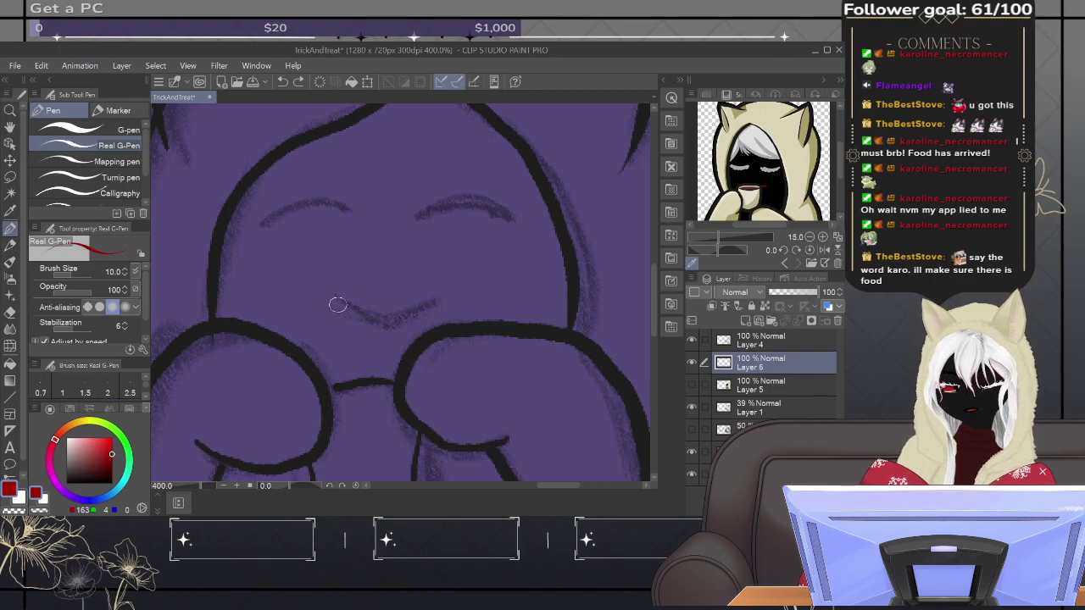
mouse_move(338, 301)
left_mouse_down()
mouse_move(365, 316)
mouse_move(405, 313)
left_mouse_up()
key("ctrl+z")
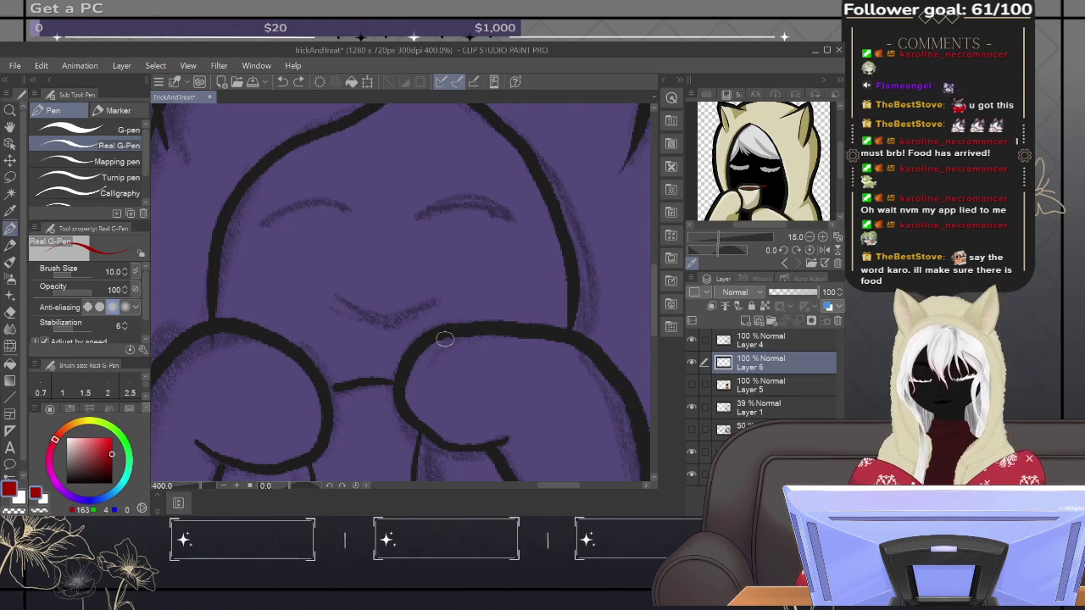
scroll(446, 338, "up", 3)
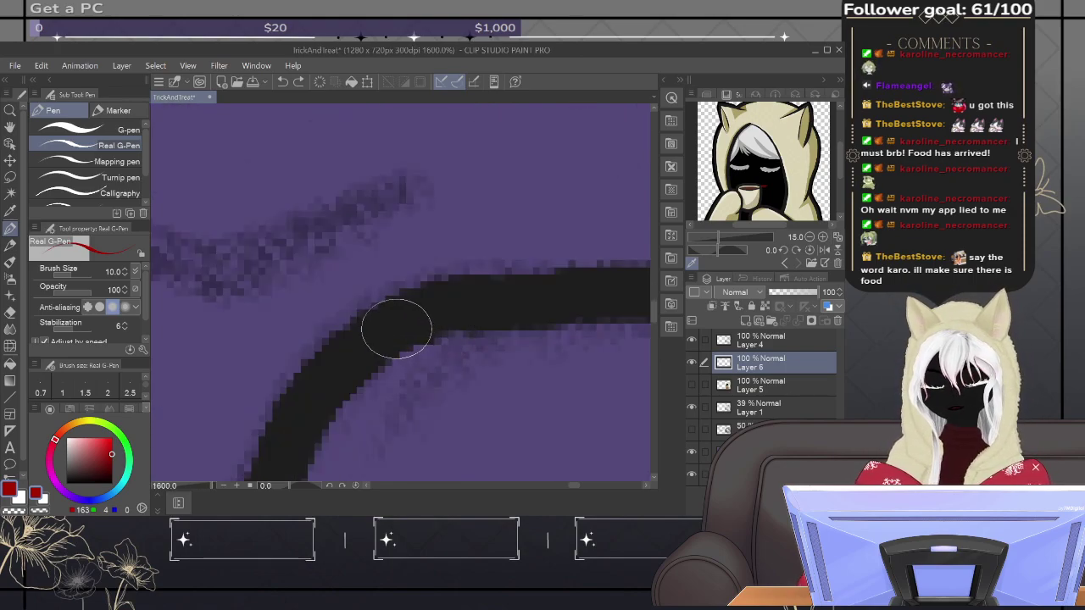
mouse_move(334, 322)
left_mouse_down()
mouse_move(546, 334)
mouse_move(521, 368)
left_mouse_up()
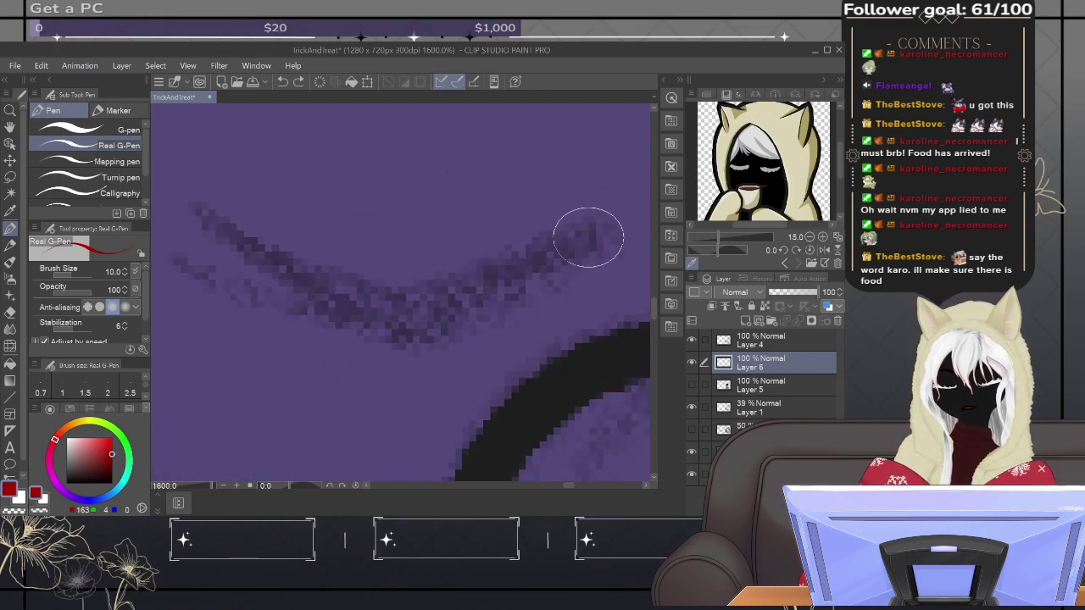
mouse_move(617, 216)
left_mouse_down()
mouse_move(413, 325)
mouse_move(290, 268)
mouse_move(216, 216)
mouse_move(176, 157)
left_mouse_up()
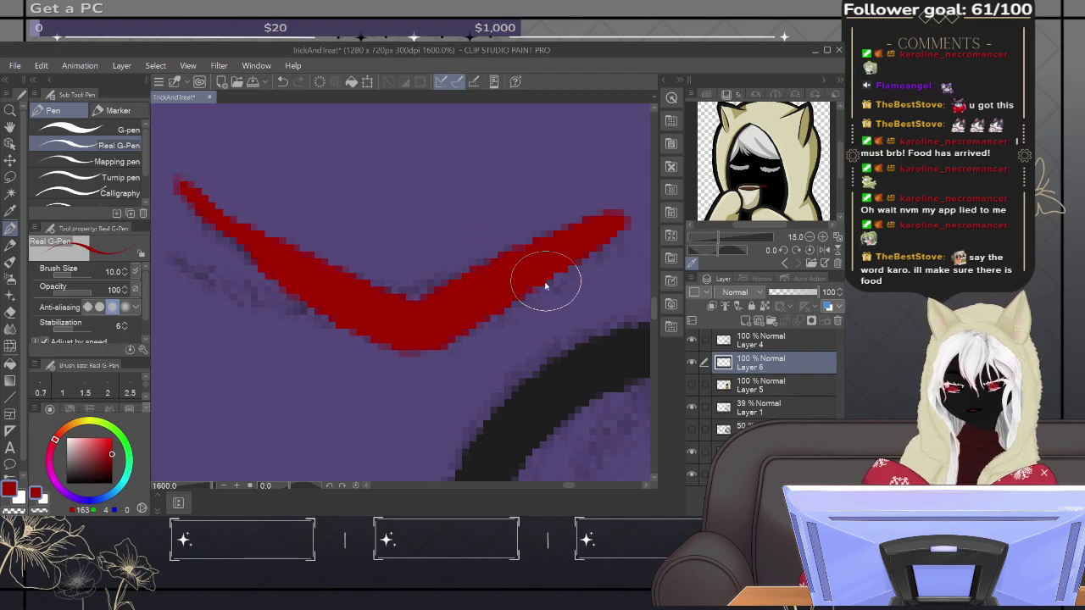
key("ctrl+z")
mouse_move(605, 221)
left_mouse_down()
mouse_move(411, 328)
mouse_move(400, 346)
left_mouse_up()
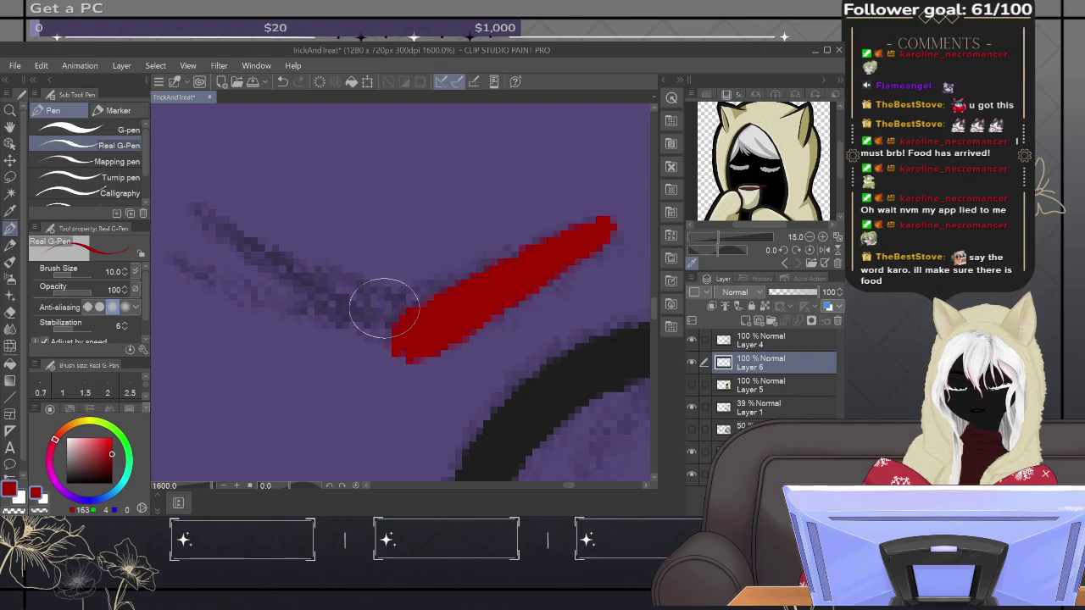
left_click_drag(204, 215, 403, 327)
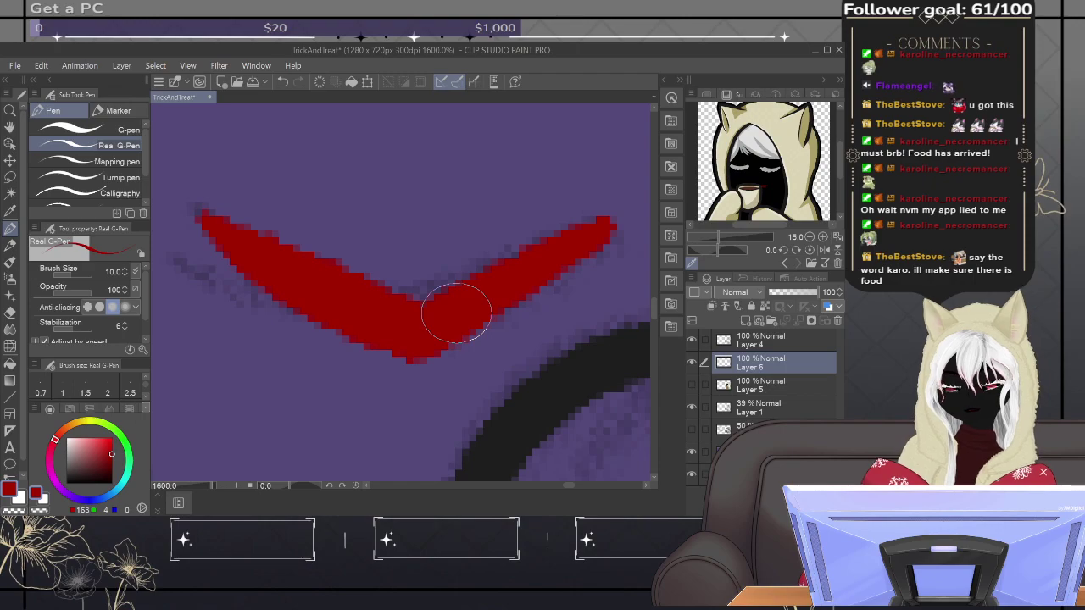
Step: Show the Layer 5 flat colours briefly to check the red mouth against the black face, and hide them again
scroll(457, 315, "down", 7)
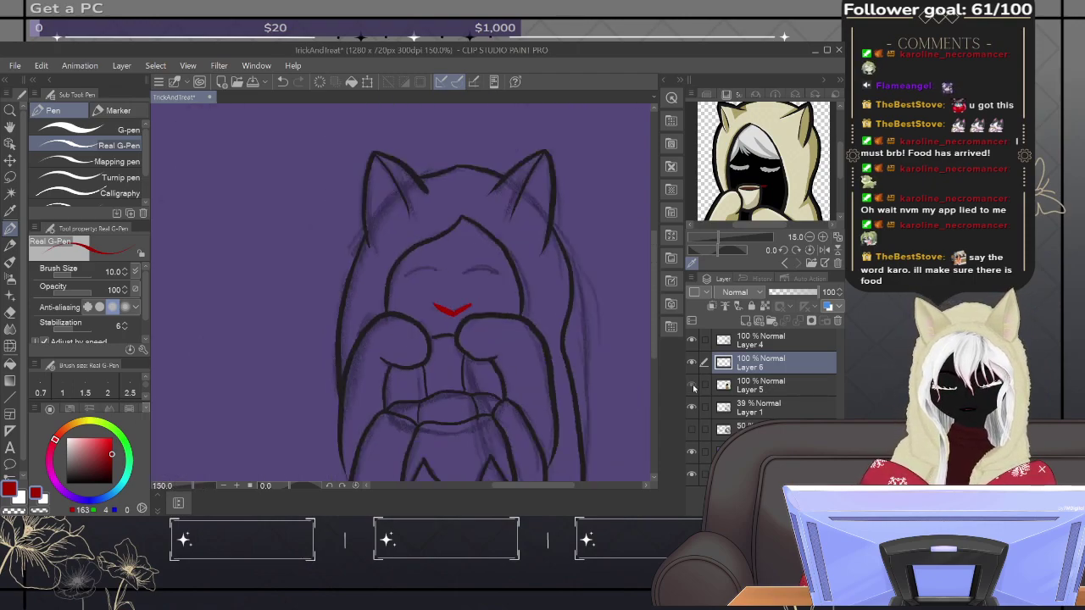
left_click(692, 386)
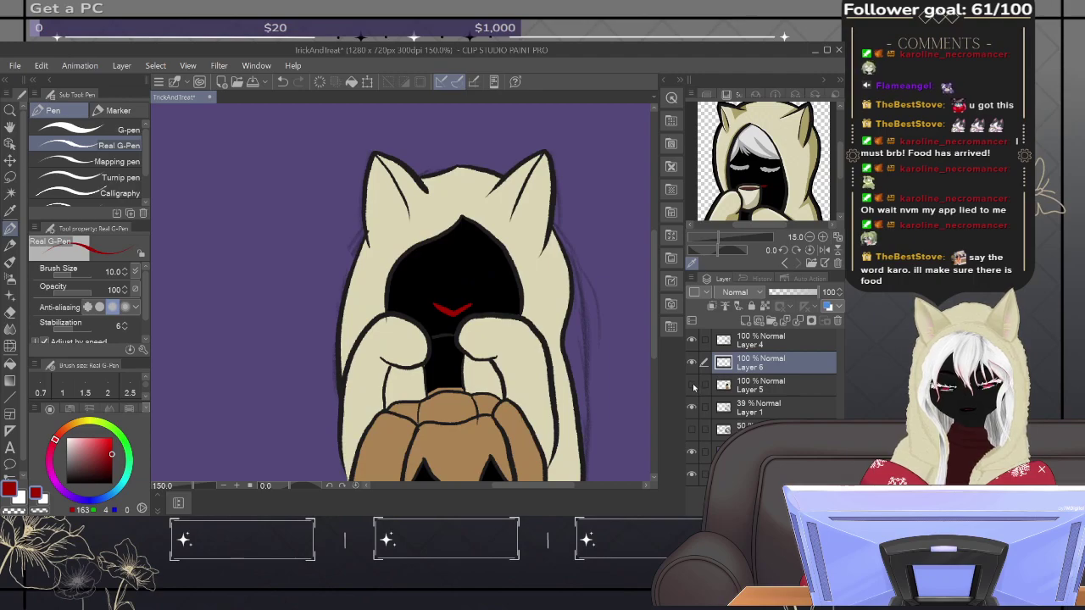
left_click(692, 385)
Step: Draw the right closed eye with spiky lashes over the sketch in grey RGB 169, 169, 169 at brush size 7
key("c")
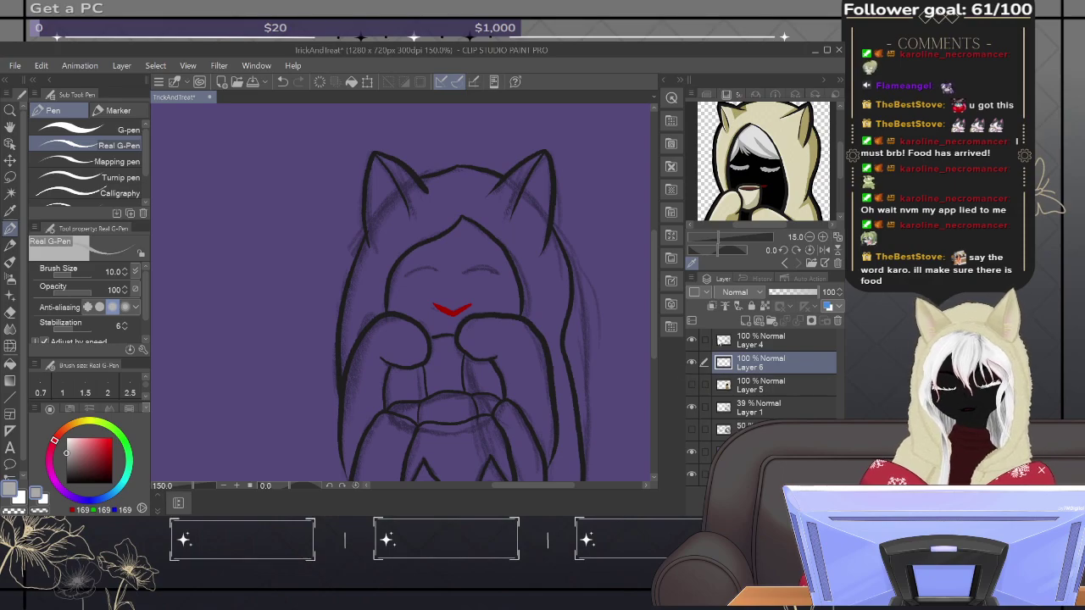
scroll(403, 290, "up", 5)
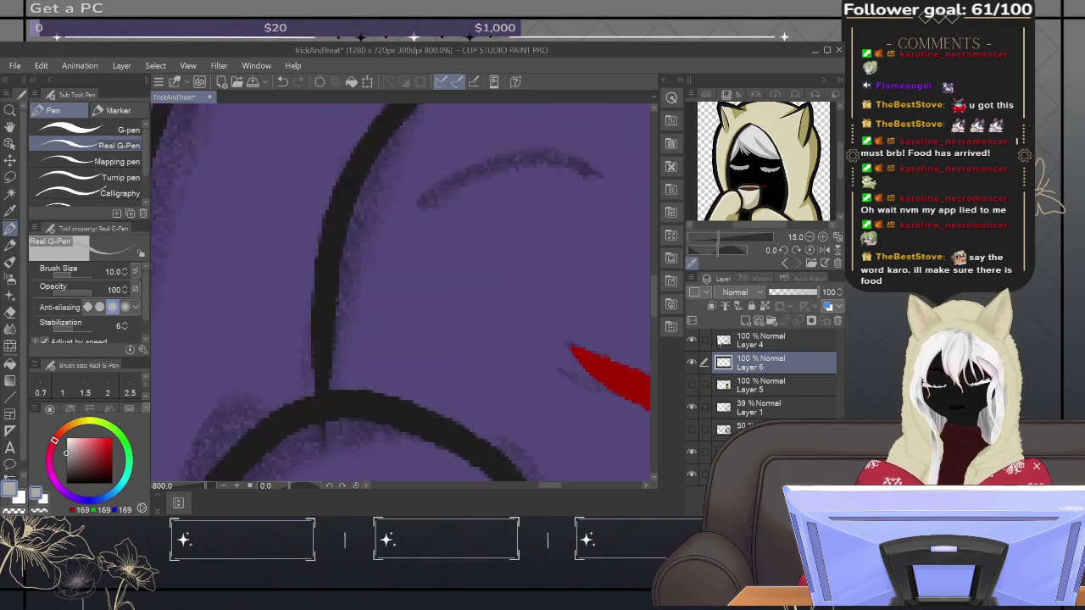
left_click_drag(550, 309, 266, 383)
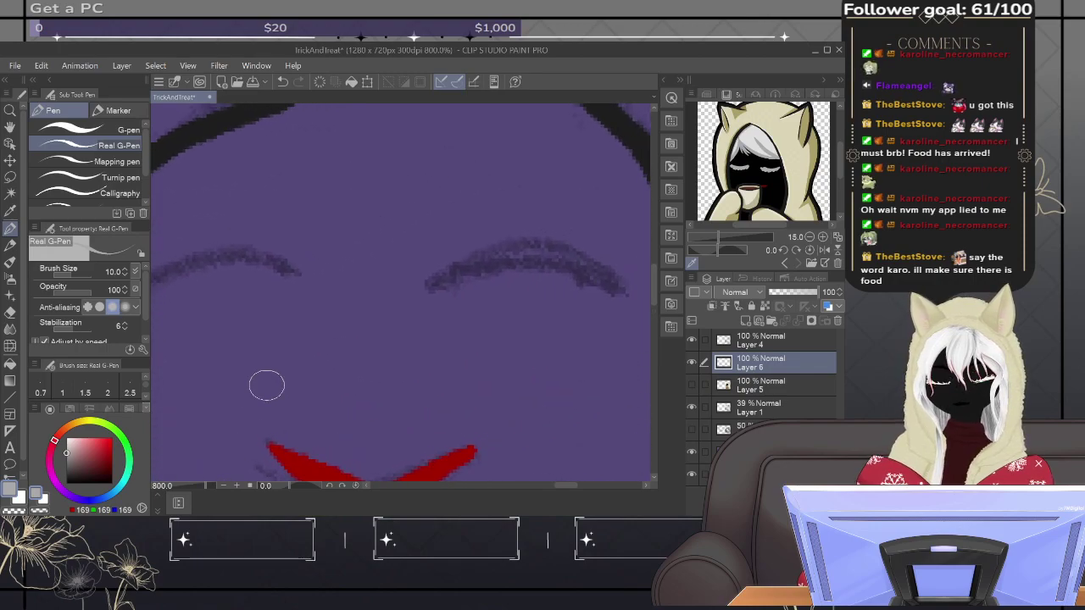
key("bracketleft")
key("bracketleft")
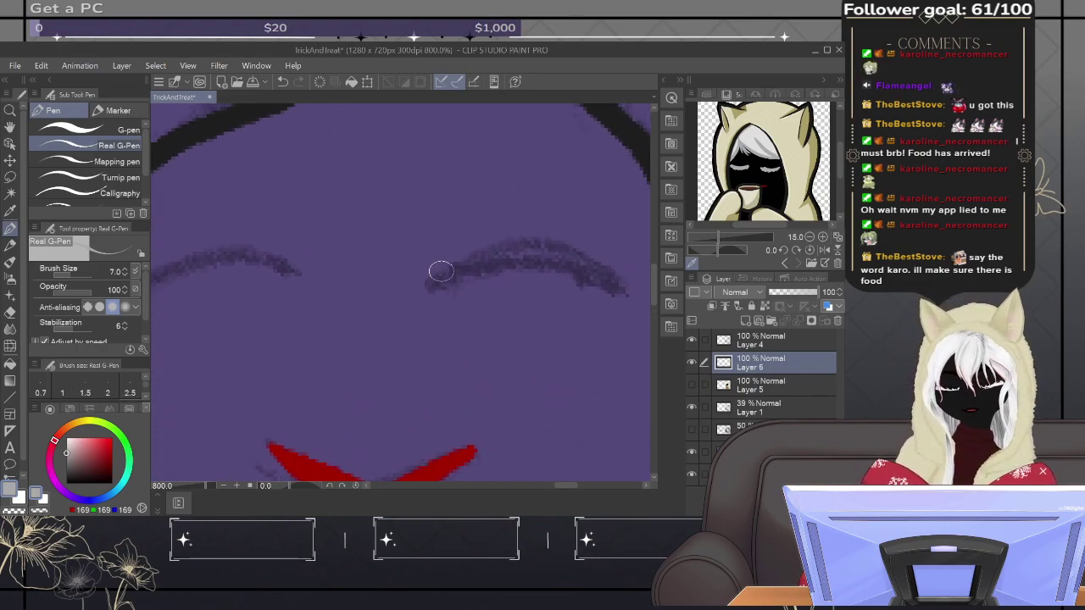
mouse_move(434, 284)
left_mouse_down()
mouse_move(502, 245)
mouse_move(494, 263)
mouse_move(553, 228)
left_mouse_up()
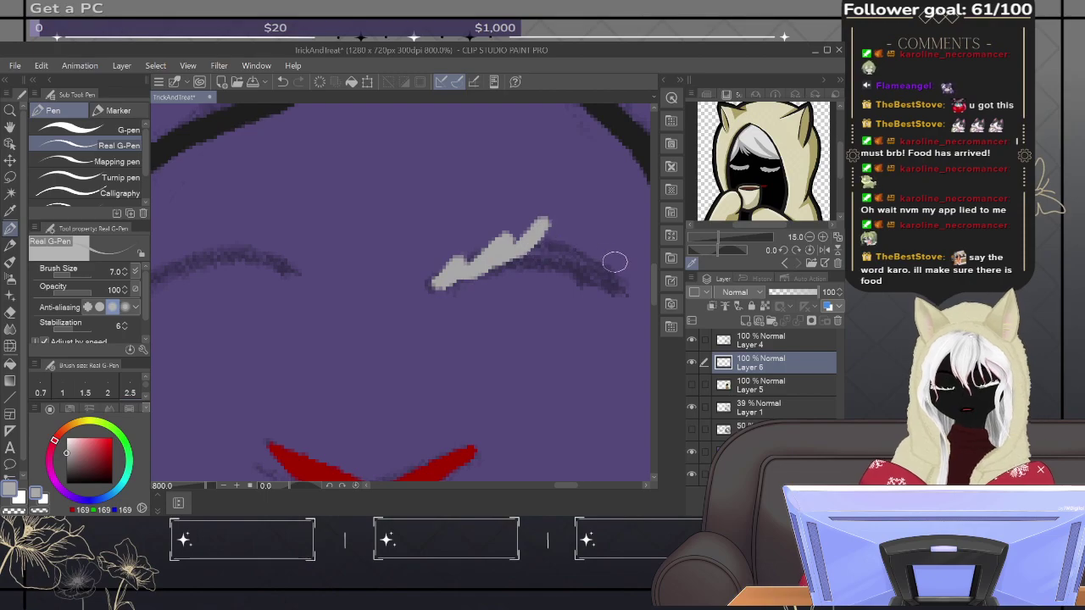
mouse_move(610, 274)
left_mouse_down()
mouse_move(556, 272)
mouse_move(556, 281)
mouse_move(607, 258)
mouse_move(604, 283)
left_mouse_up()
mouse_move(523, 257)
left_mouse_down()
mouse_move(568, 250)
mouse_move(508, 254)
mouse_move(534, 223)
mouse_move(511, 227)
mouse_move(512, 213)
mouse_move(470, 248)
mouse_move(504, 208)
mouse_move(458, 258)
mouse_move(382, 288)
mouse_move(489, 260)
mouse_move(571, 292)
mouse_move(488, 256)
mouse_move(435, 259)
mouse_move(552, 240)
mouse_move(404, 272)
mouse_move(461, 246)
mouse_move(587, 286)
mouse_move(548, 277)
mouse_move(566, 287)
mouse_move(550, 268)
left_mouse_up()
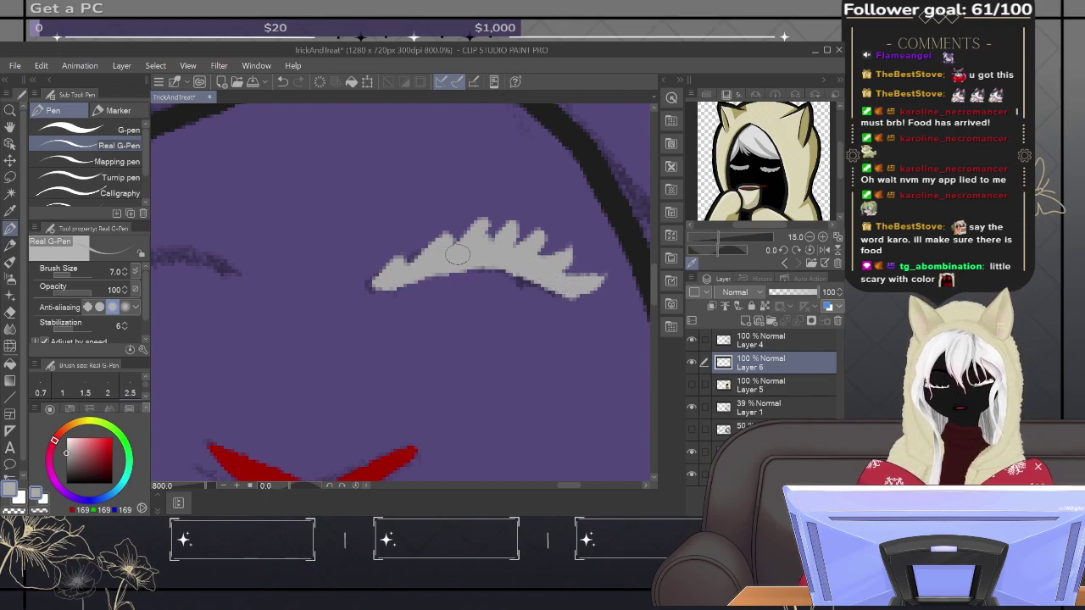
Step: Try separate grey lash strokes along the inner half of the sketched left eye
mouse_move(387, 287)
left_mouse_down()
mouse_move(363, 296)
mouse_move(525, 290)
mouse_move(514, 290)
left_mouse_up()
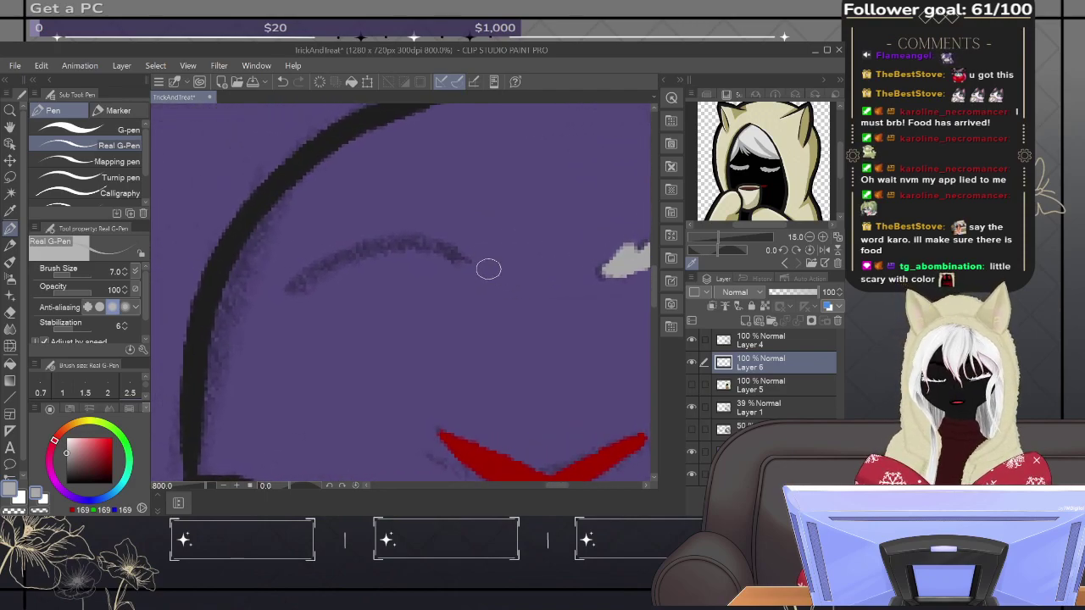
mouse_move(456, 253)
left_mouse_down()
mouse_move(445, 234)
mouse_move(378, 217)
left_mouse_up()
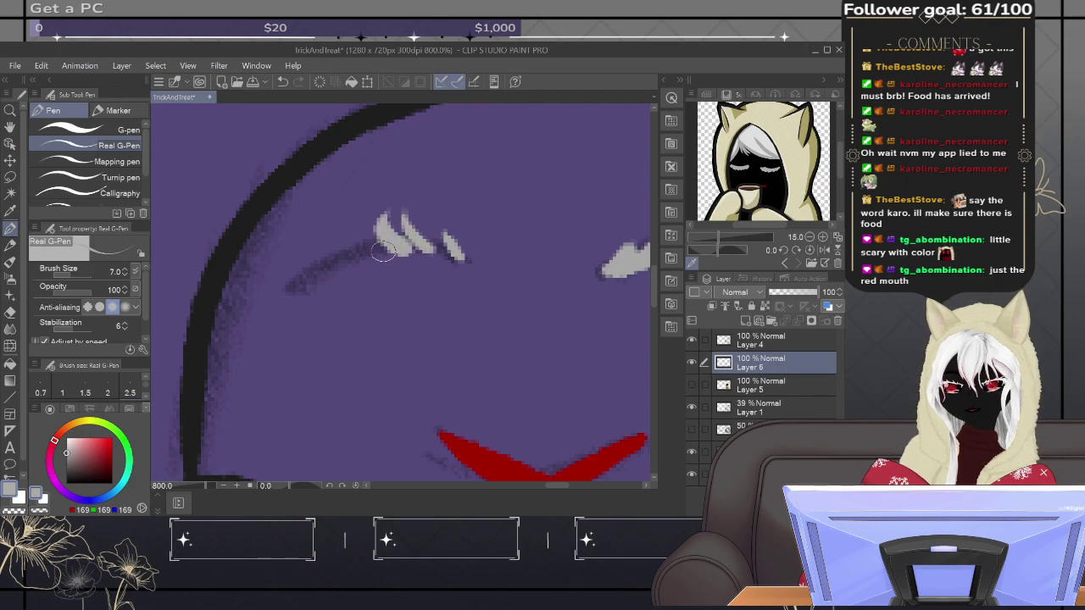
key("ctrl+z")
key("ctrl+z")
key("ctrl+z")
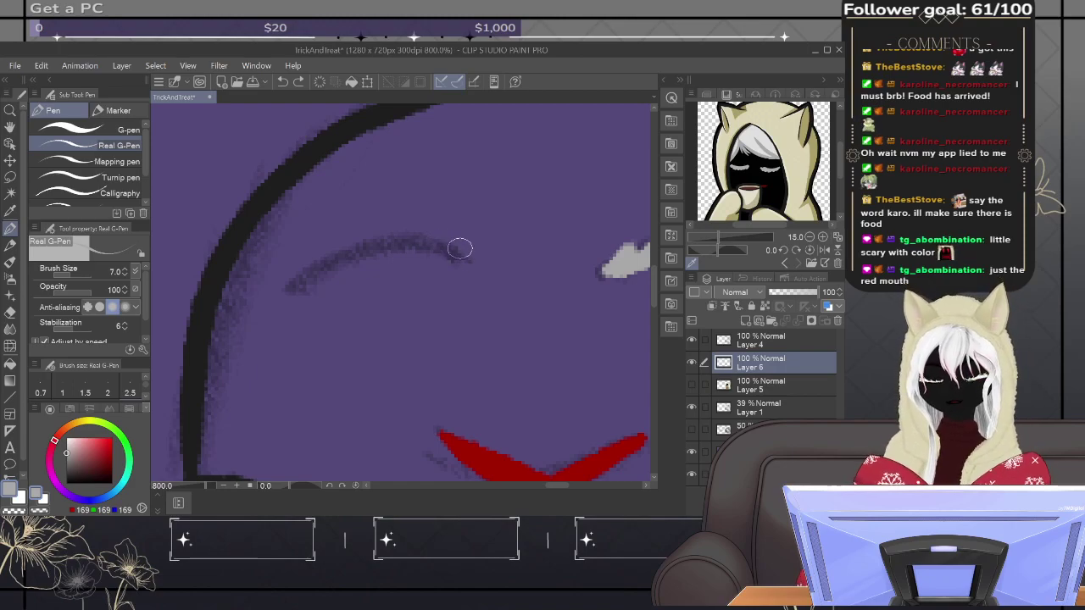
Step: Draw the left closed eye in grey with spiky lashes and a solid curved lid line following the sketch
left_click_drag(467, 259, 461, 243)
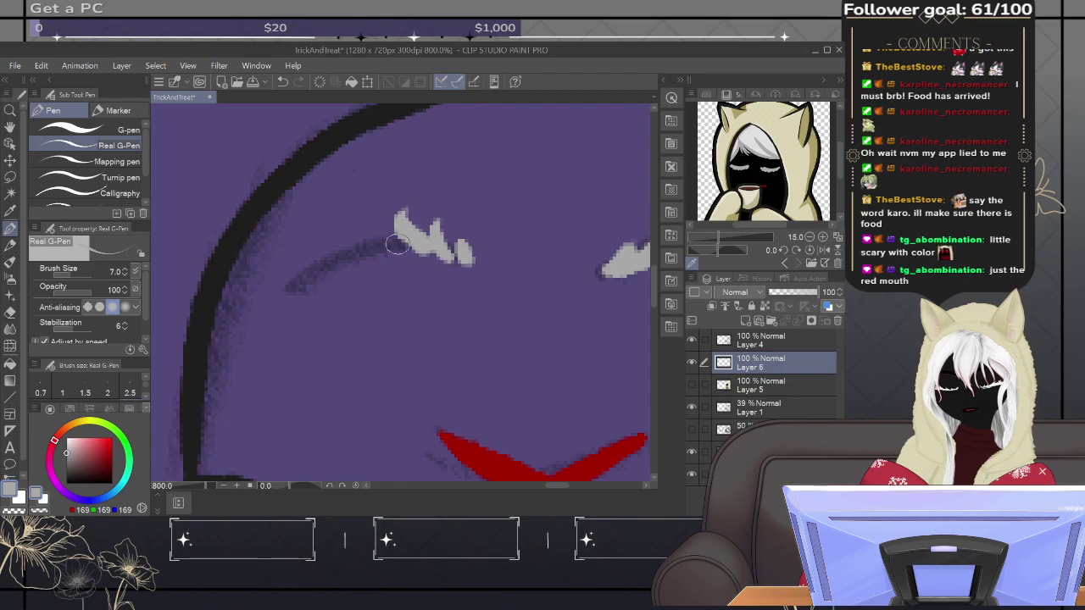
left_click_drag(429, 256, 414, 247)
left_click_drag(391, 208, 416, 249)
left_click_drag(385, 246, 344, 208)
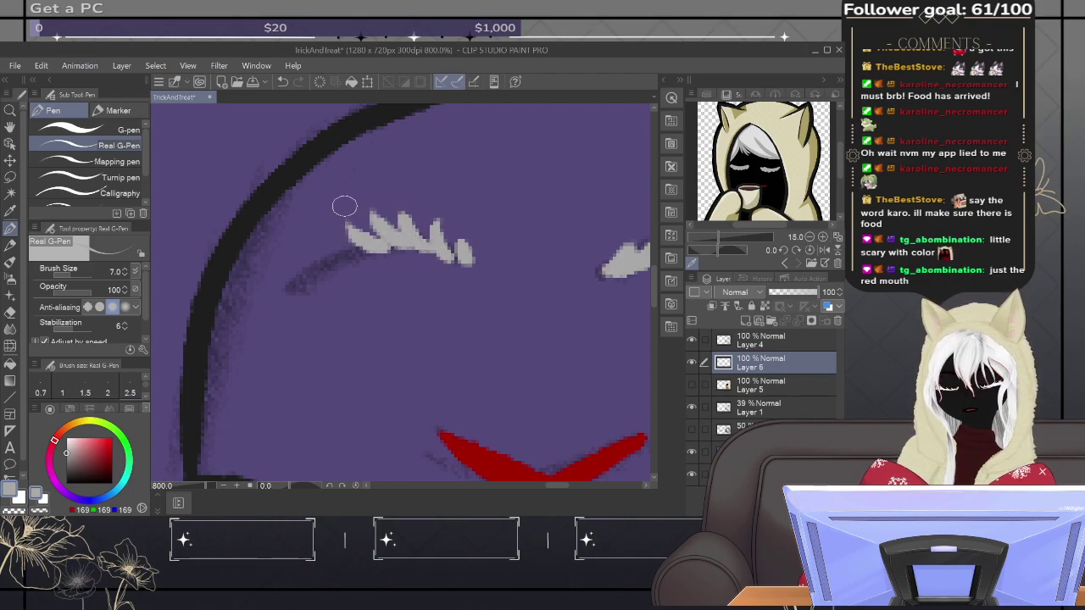
left_click_drag(360, 249, 317, 208)
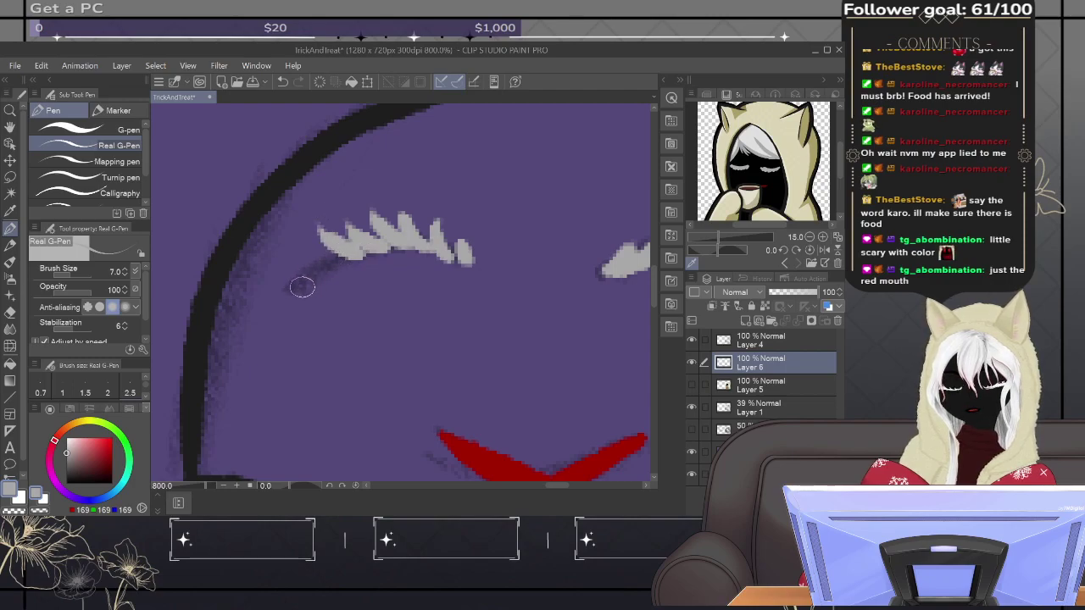
left_click_drag(297, 285, 262, 235)
left_click_drag(307, 278, 292, 227)
mouse_move(324, 269)
left_mouse_down()
mouse_move(296, 245)
mouse_move(319, 227)
mouse_move(334, 263)
mouse_move(317, 240)
mouse_move(340, 257)
mouse_move(355, 218)
mouse_move(326, 271)
mouse_move(301, 288)
mouse_move(345, 256)
mouse_move(296, 290)
mouse_move(357, 246)
mouse_move(307, 278)
mouse_move(369, 246)
mouse_move(395, 241)
mouse_move(340, 258)
mouse_move(474, 227)
mouse_move(460, 275)
mouse_move(463, 253)
mouse_move(351, 254)
left_mouse_up()
mouse_move(458, 256)
left_mouse_down()
mouse_move(399, 240)
mouse_move(330, 258)
mouse_move(296, 284)
left_mouse_up()
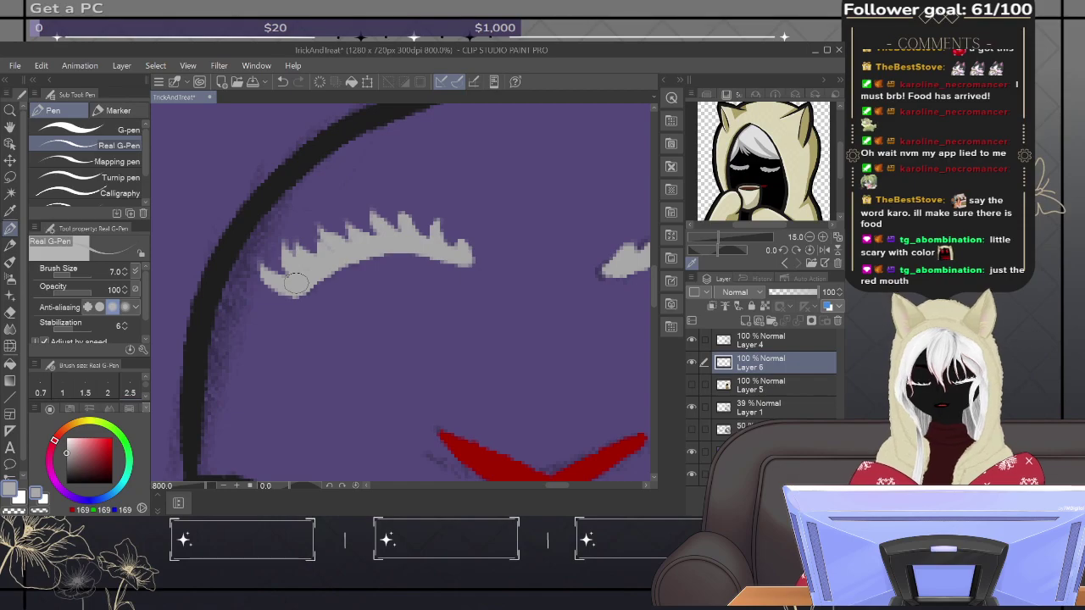
Step: Show the Layer 5 flat colours again to check the grey eyes and red mouth on the whole character
left_click_drag(557, 347, 460, 322)
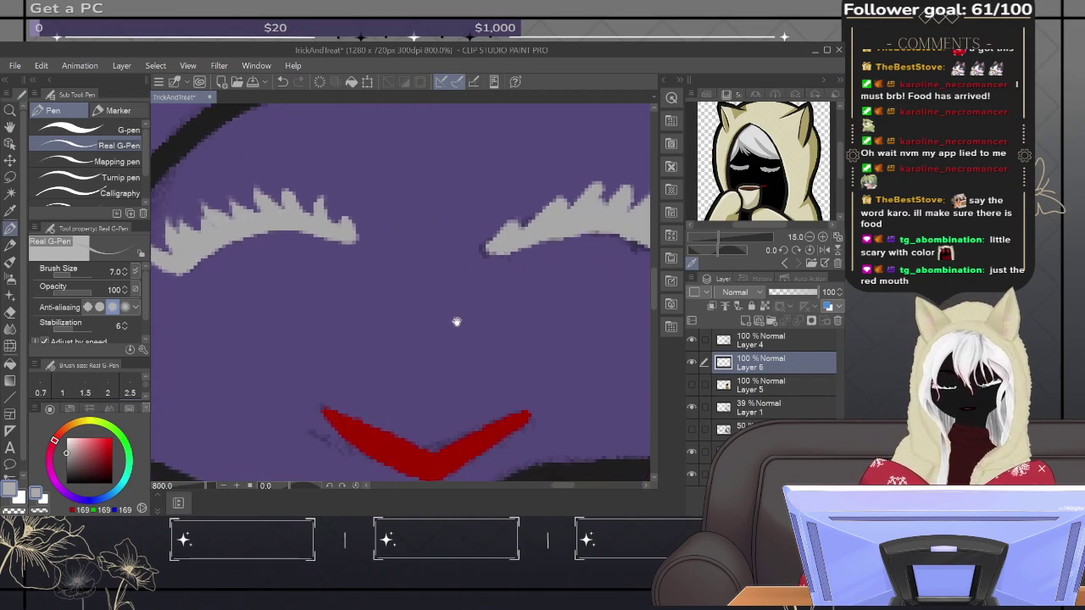
left_click(692, 386)
key("ctrl+plus")
key("ctrl+plus")
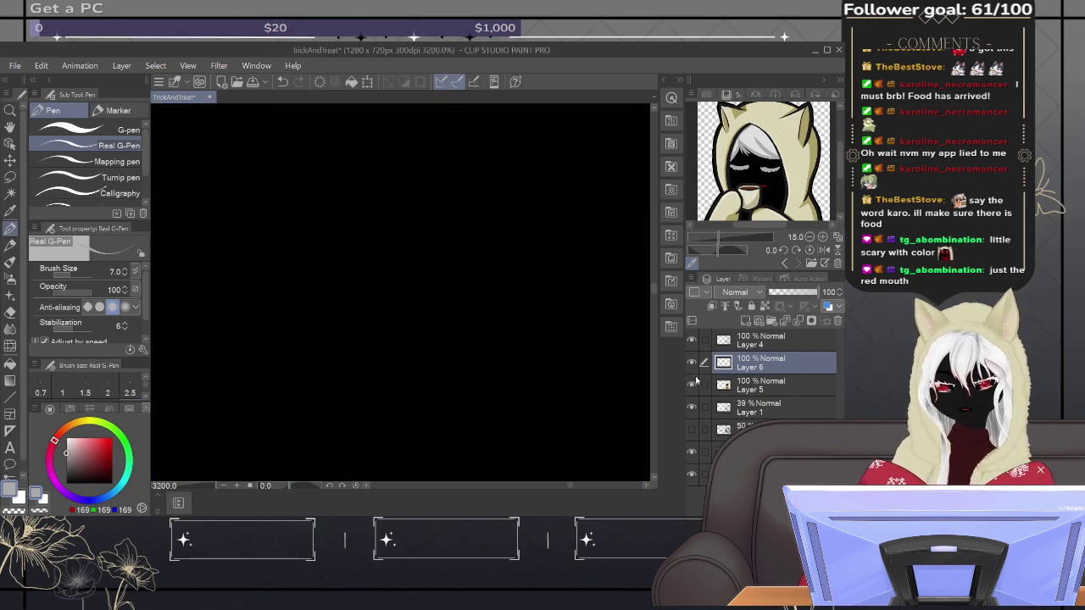
key("bracketleft")
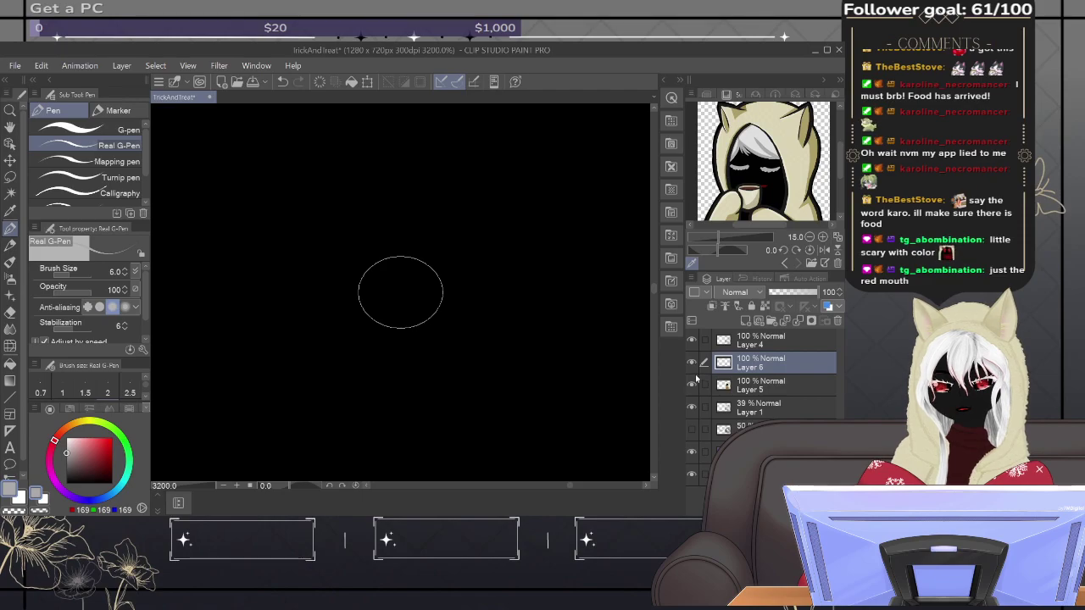
key("ctrl+minus")
key("ctrl+minus")
key("ctrl+minus")
key("ctrl+minus")
key("ctrl+minus")
key("ctrl+minus")
key("ctrl+minus")
key("ctrl+minus")
key("ctrl+minus")
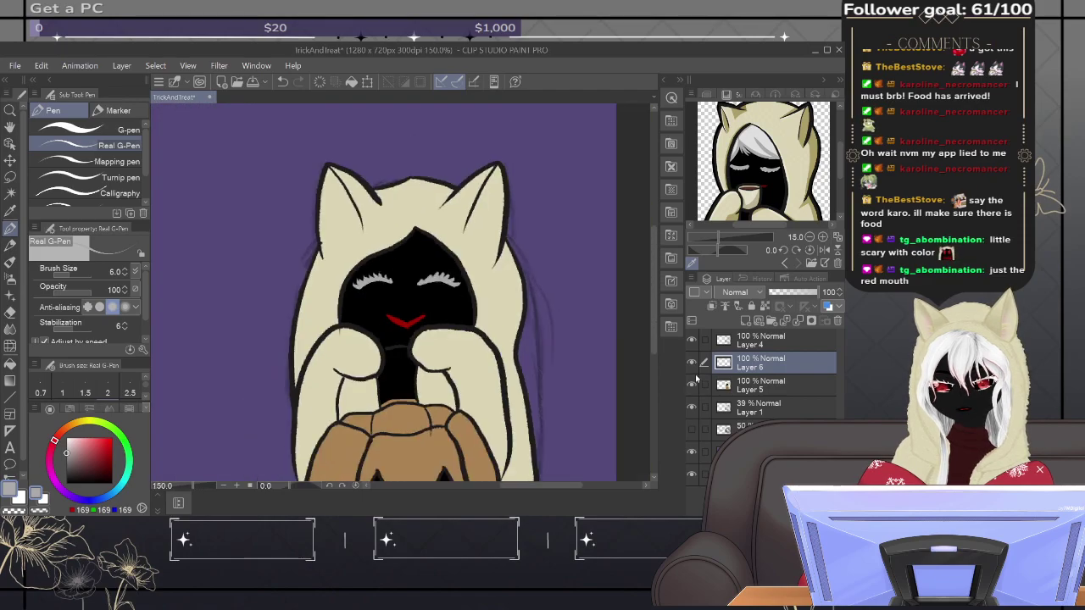
scroll(389, 292, "down", 3)
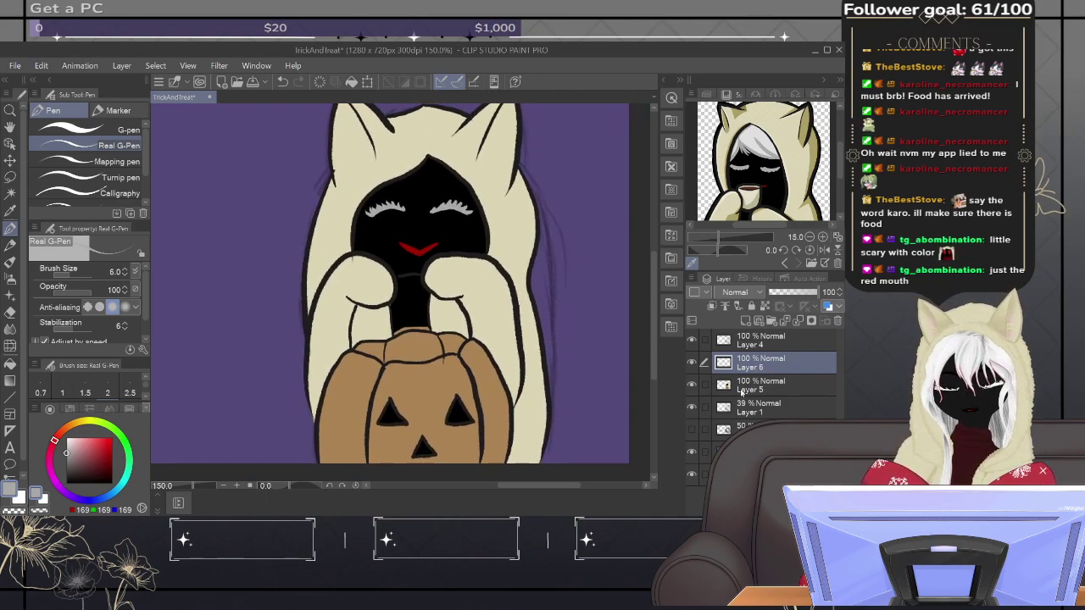
Step: On Layer 5, paint the sampled black over the brown strip above the pumpkin's back rim at brush size 6
left_click(729, 387)
left_click(411, 308, "alt")
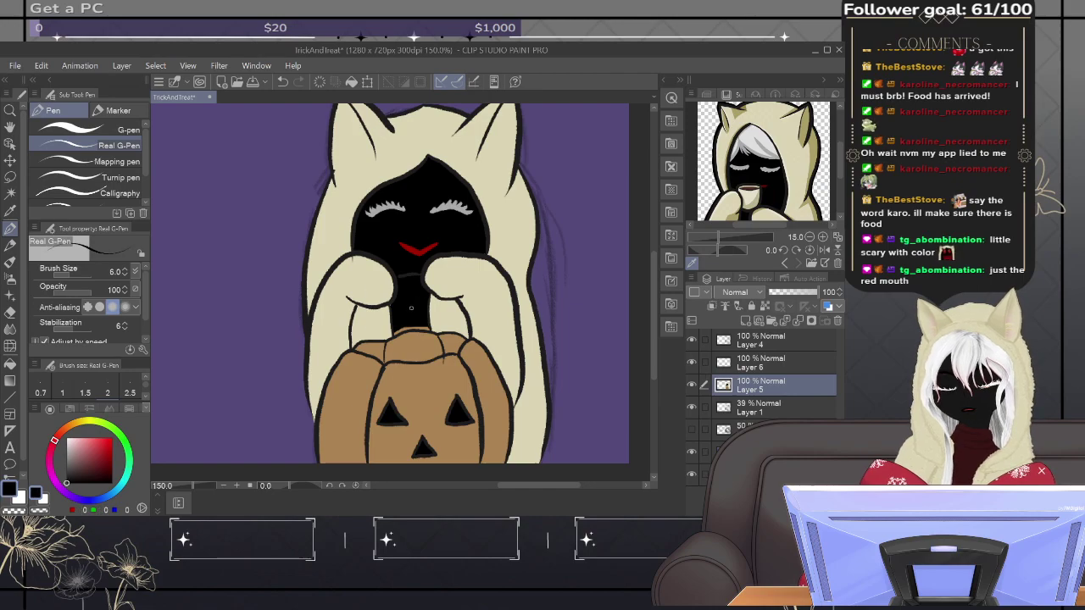
scroll(413, 312, "up", 7)
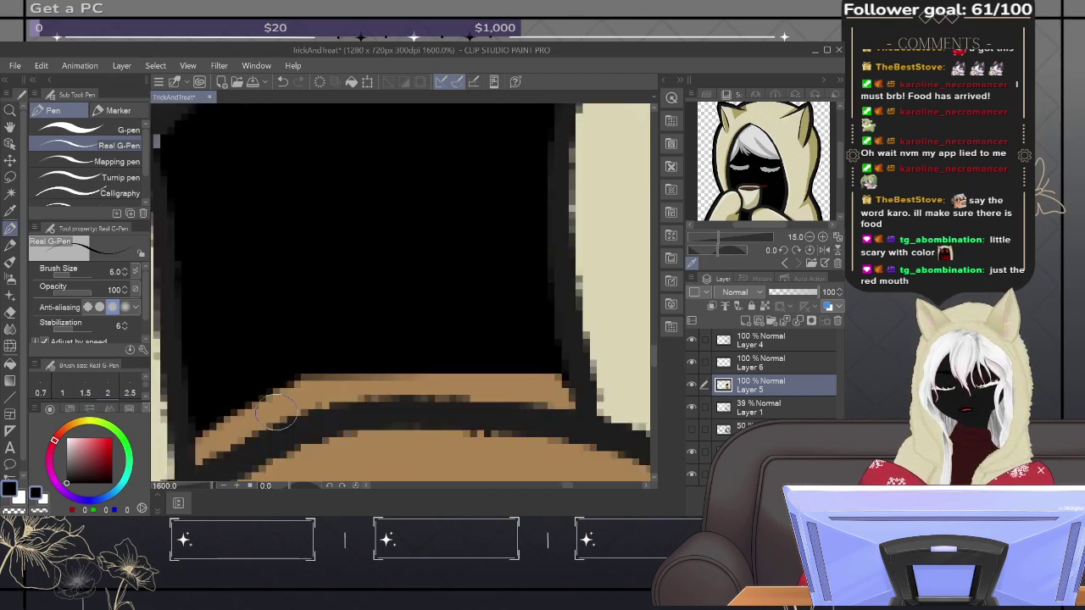
mouse_move(212, 445)
left_mouse_down()
mouse_move(194, 443)
mouse_move(218, 412)
mouse_move(239, 423)
mouse_move(322, 376)
mouse_move(379, 393)
mouse_move(489, 370)
mouse_move(543, 389)
mouse_move(557, 375)
mouse_move(518, 376)
mouse_move(538, 356)
left_mouse_up()
scroll(538, 356, "down", 8)
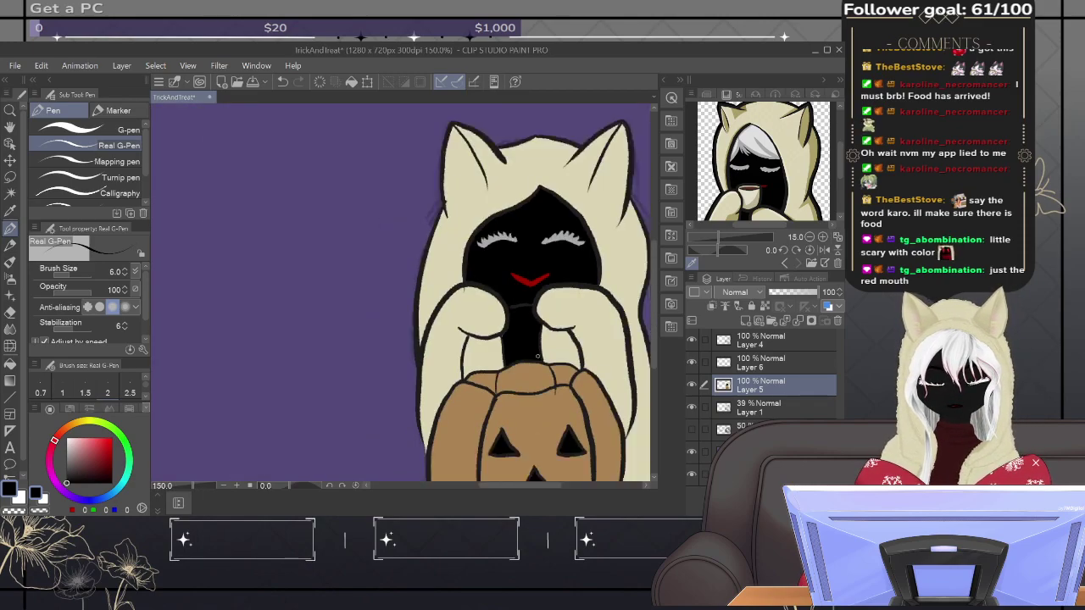
Step: Hide the Layer 1 sketch and check the whole illustration without the sketch lines
left_click(693, 407)
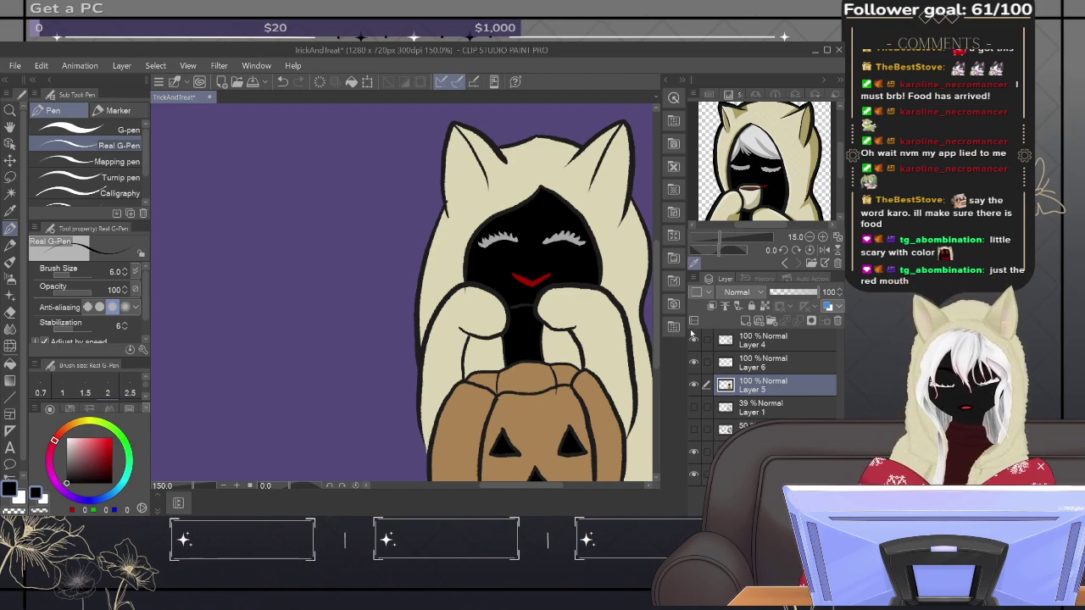
key("ctrl+minus")
key("ctrl+minus")
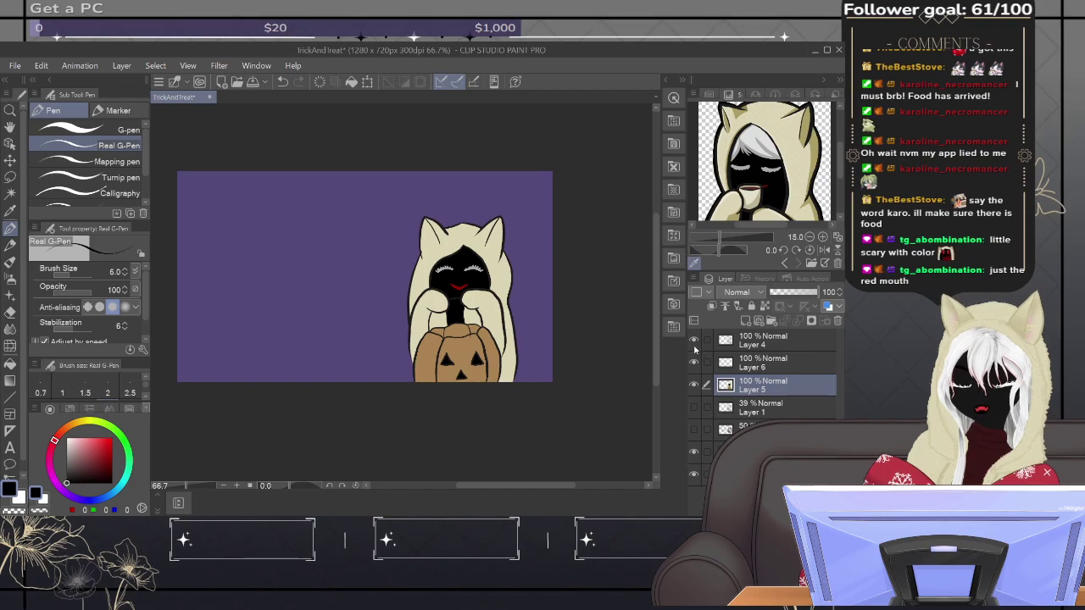
Step: Add a new layer above Layer 6 and darken the sampled pumpkin brown to RGB 102, 79, 51
left_click(774, 370)
left_click(746, 323)
left_click(468, 341, "alt")
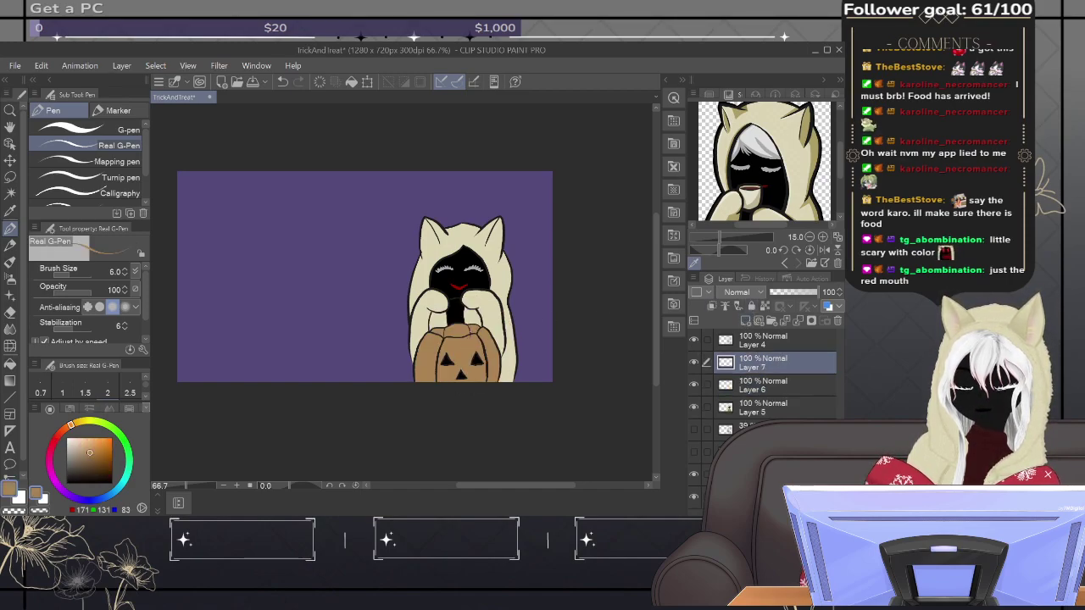
left_click(91, 458)
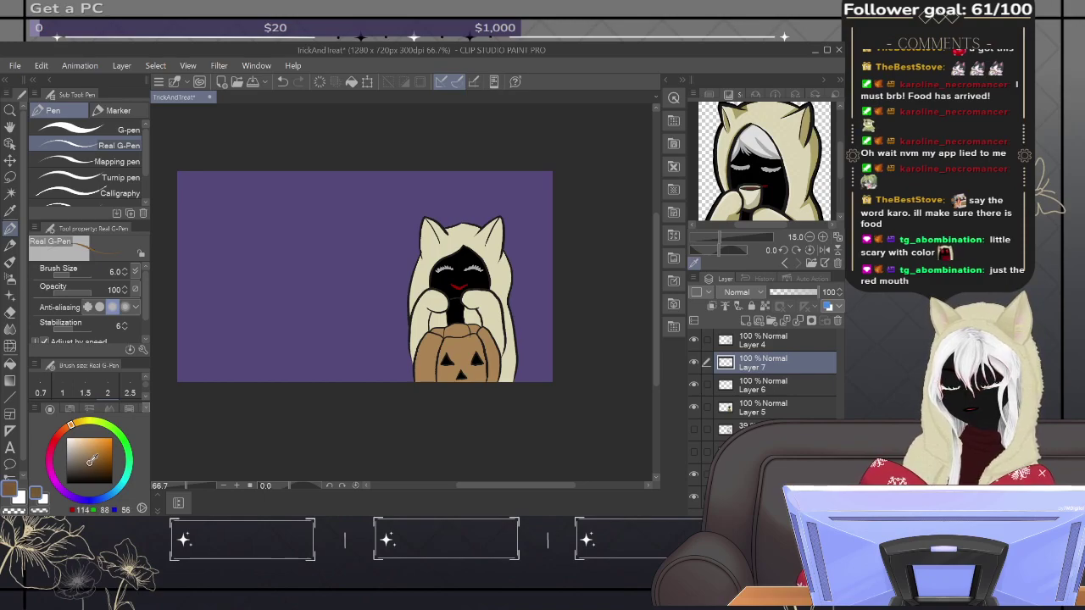
left_click_drag(91, 459, 89, 465)
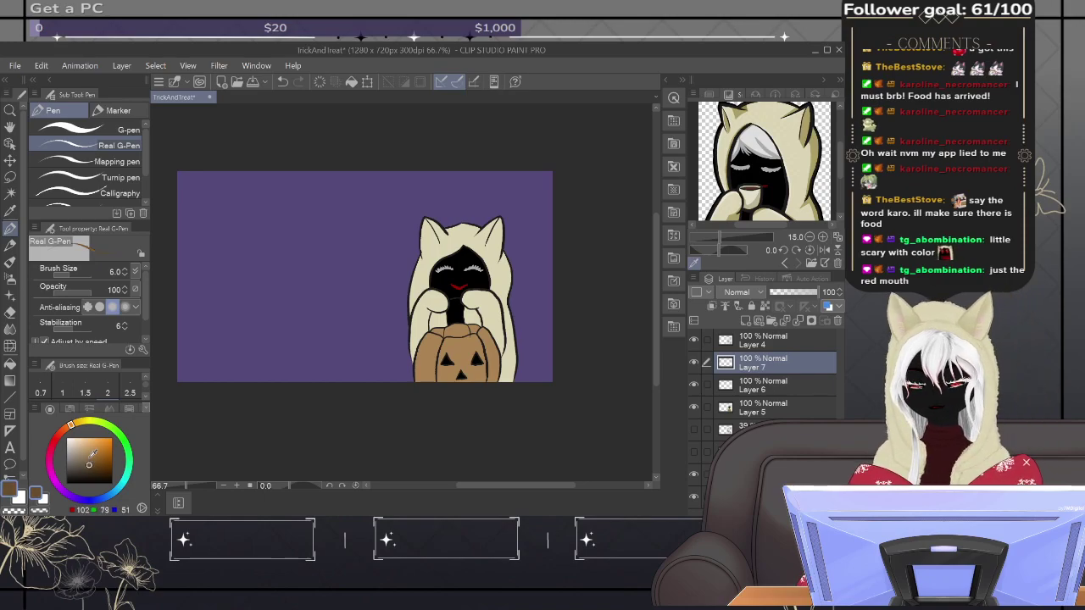
Step: Try a dark brown shadow stroke on the pumpkin's back rim at brush size 12
key("ctrl+plus")
key("ctrl+plus")
key("ctrl+plus")
left_click_drag(566, 377, 375, 301)
scroll(383, 334, "up", 4)
scroll(388, 332, "down", 2)
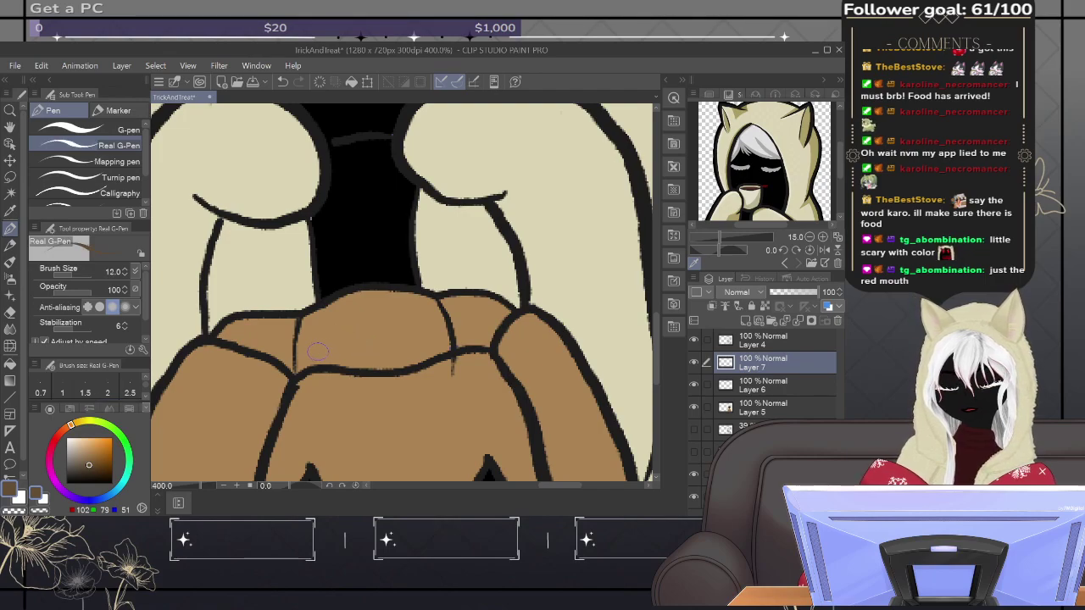
mouse_move(296, 364)
left_mouse_down()
mouse_move(317, 351)
mouse_move(298, 365)
mouse_move(302, 344)
left_mouse_up()
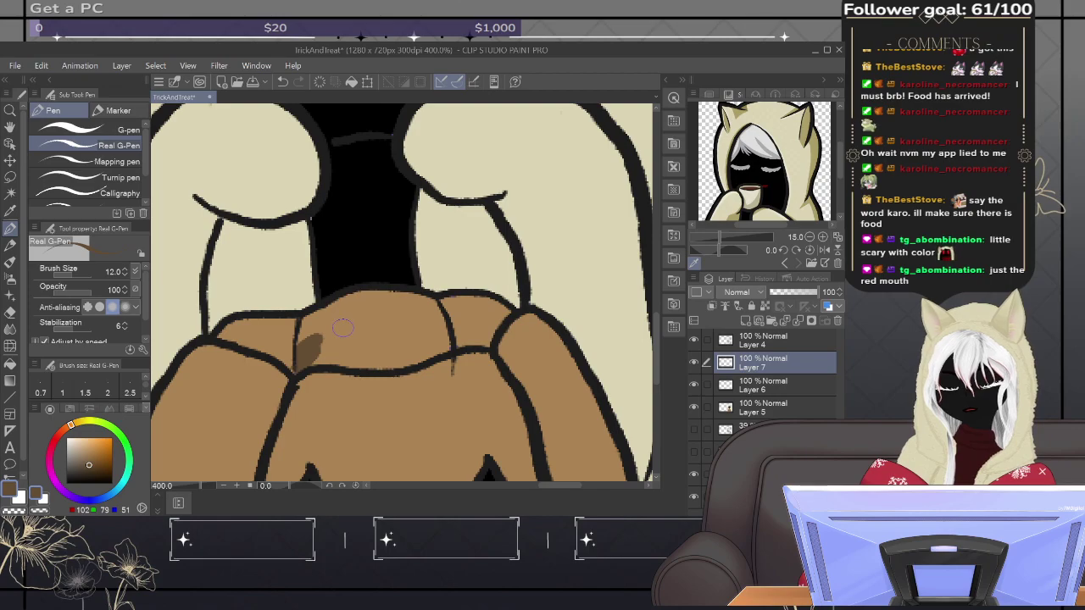
key("ctrl+z")
Step: Try a greyer brown and a richer dark brown, RGB 119, 85, 44, as shadow colours on the pumpkin's back rim
left_click(314, 343, "alt")
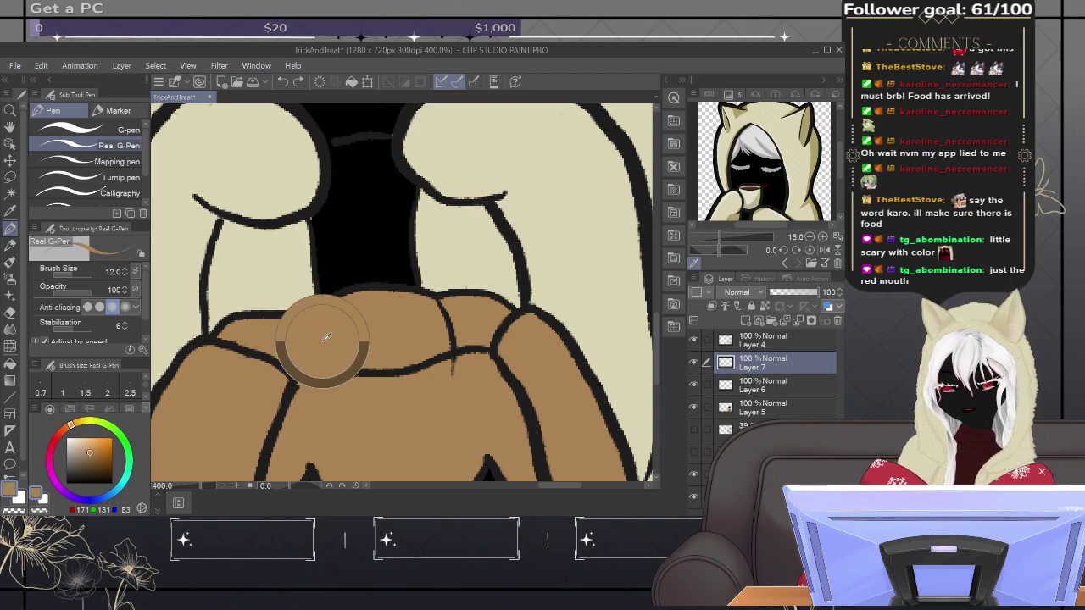
left_click_drag(92, 452, 88, 452)
left_click(239, 379, "alt")
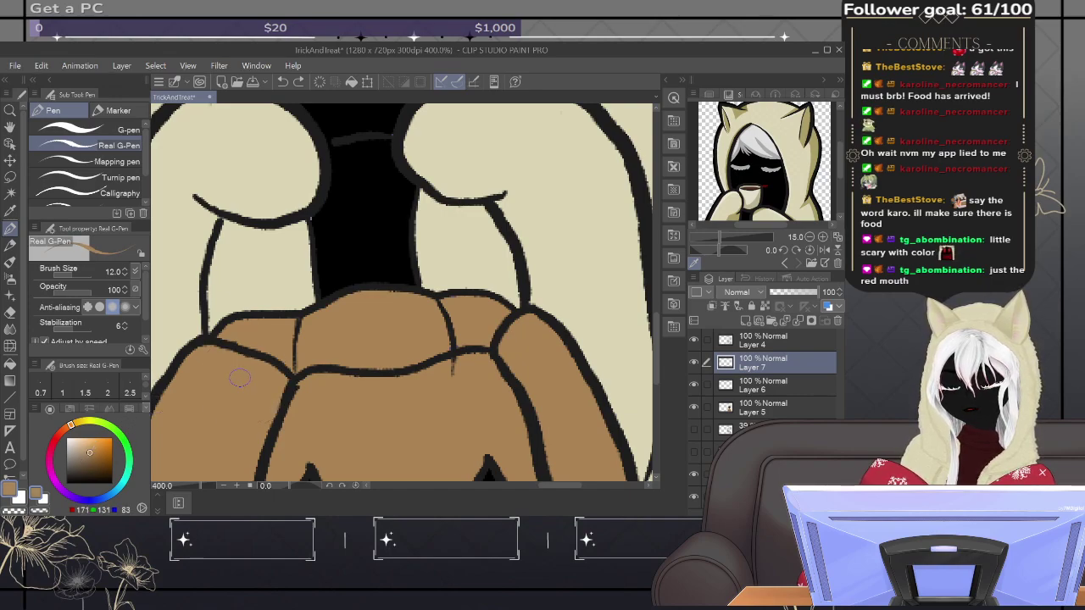
left_click_drag(93, 453, 82, 452)
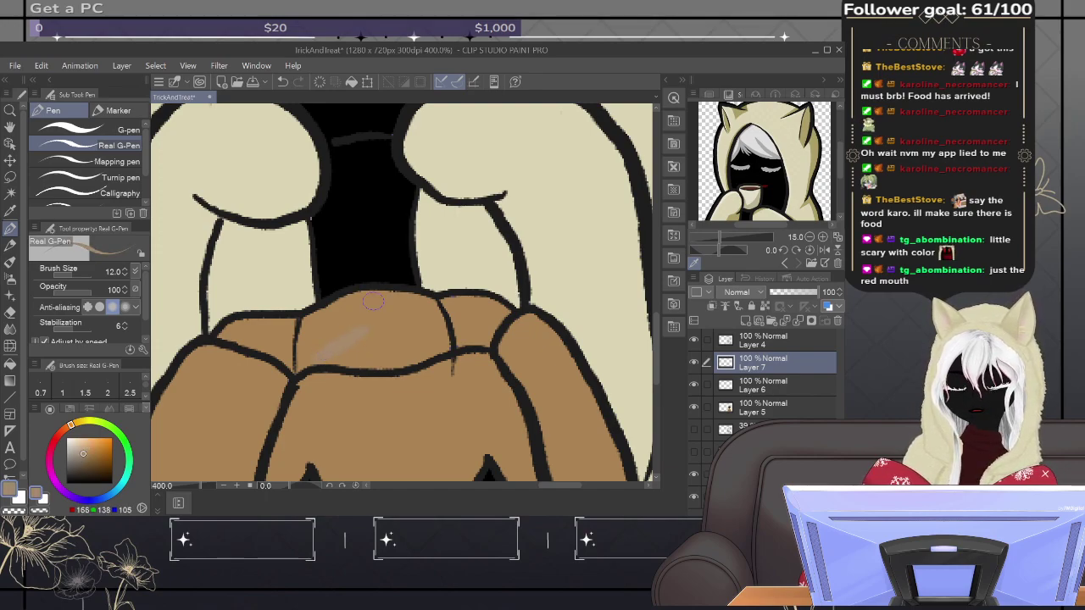
left_click(329, 388, "alt")
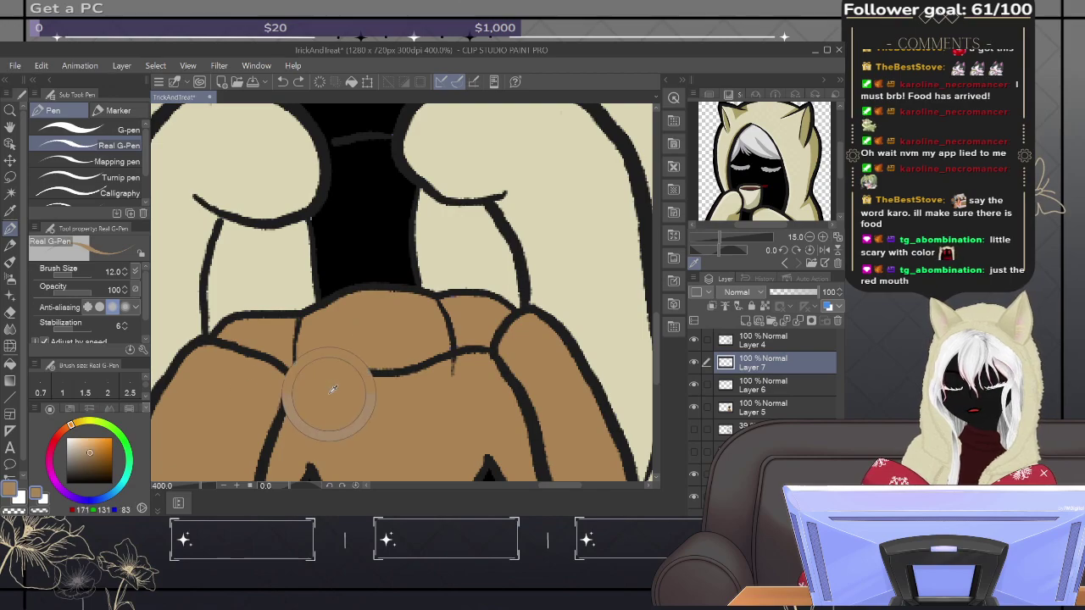
left_click_drag(93, 453, 98, 458)
mouse_move(343, 333)
left_mouse_down()
mouse_move(307, 364)
mouse_move(345, 332)
mouse_move(310, 367)
mouse_move(329, 350)
left_mouse_up()
key("alt")
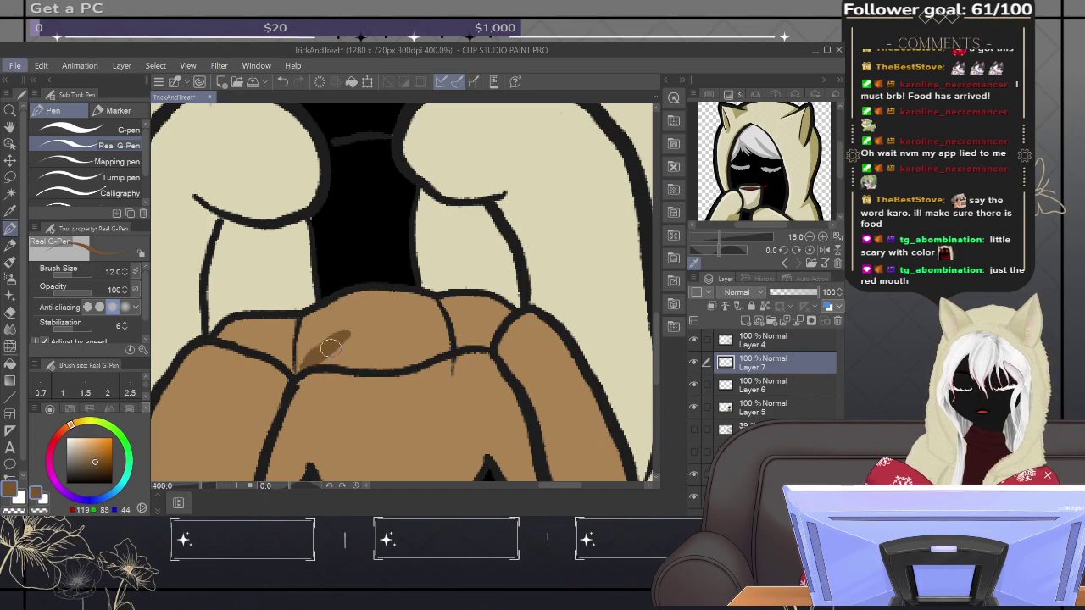
key("ctrl+z")
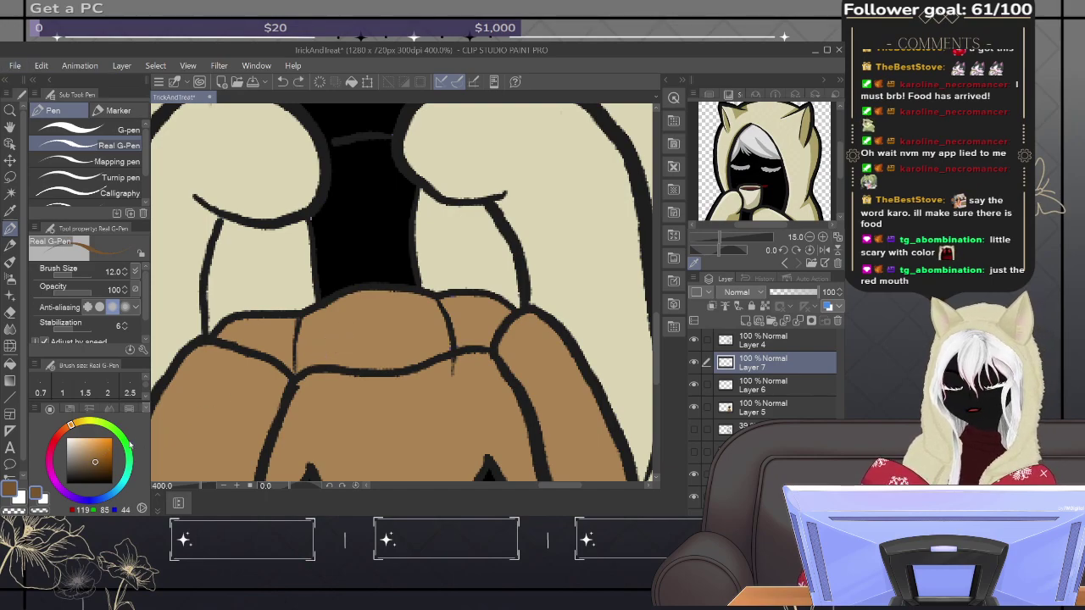
Step: Shade the lower part of the pumpkin's back rim segments on Layer 7 with brown RGB 131, 100, 62
left_click(315, 399, "alt")
left_click_drag(93, 453, 90, 459)
mouse_move(328, 348)
left_mouse_down()
mouse_move(299, 366)
mouse_move(315, 346)
mouse_move(299, 361)
mouse_move(249, 347)
mouse_move(301, 342)
mouse_move(291, 348)
mouse_move(368, 323)
mouse_move(446, 337)
mouse_move(490, 321)
mouse_move(446, 337)
mouse_move(495, 330)
mouse_move(454, 341)
mouse_move(487, 345)
mouse_move(478, 329)
mouse_move(432, 340)
left_mouse_up()
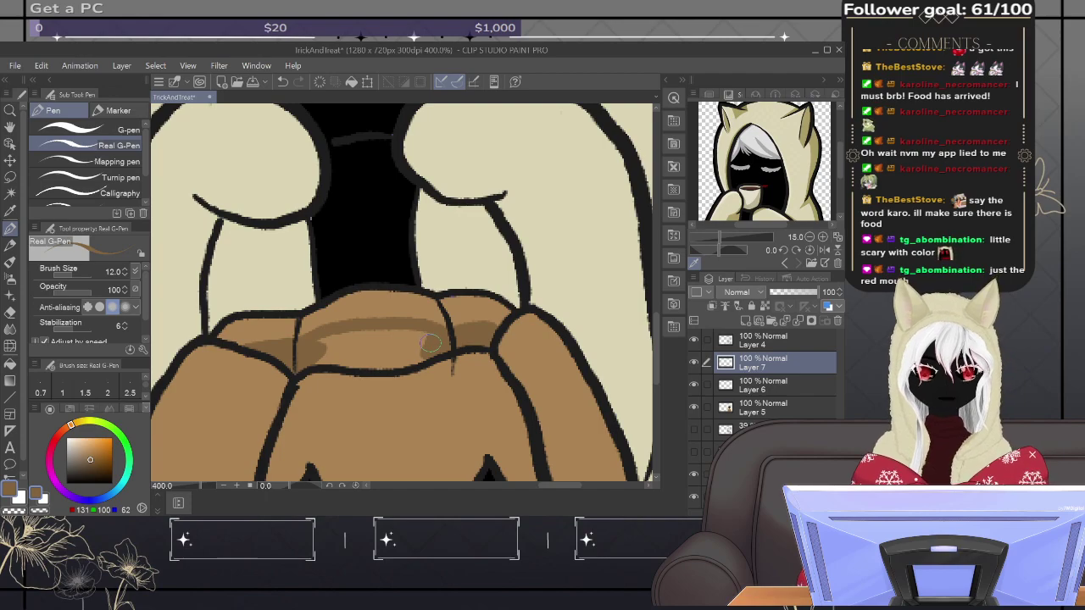
mouse_move(436, 339)
left_mouse_down()
mouse_move(412, 360)
mouse_move(410, 331)
mouse_move(386, 362)
mouse_move(369, 329)
mouse_move(314, 360)
mouse_move(331, 357)
mouse_move(331, 339)
mouse_move(393, 324)
mouse_move(347, 345)
mouse_move(356, 338)
mouse_move(331, 339)
mouse_move(362, 351)
mouse_move(337, 362)
mouse_move(443, 353)
mouse_move(379, 349)
mouse_move(389, 331)
mouse_move(417, 331)
left_mouse_up()
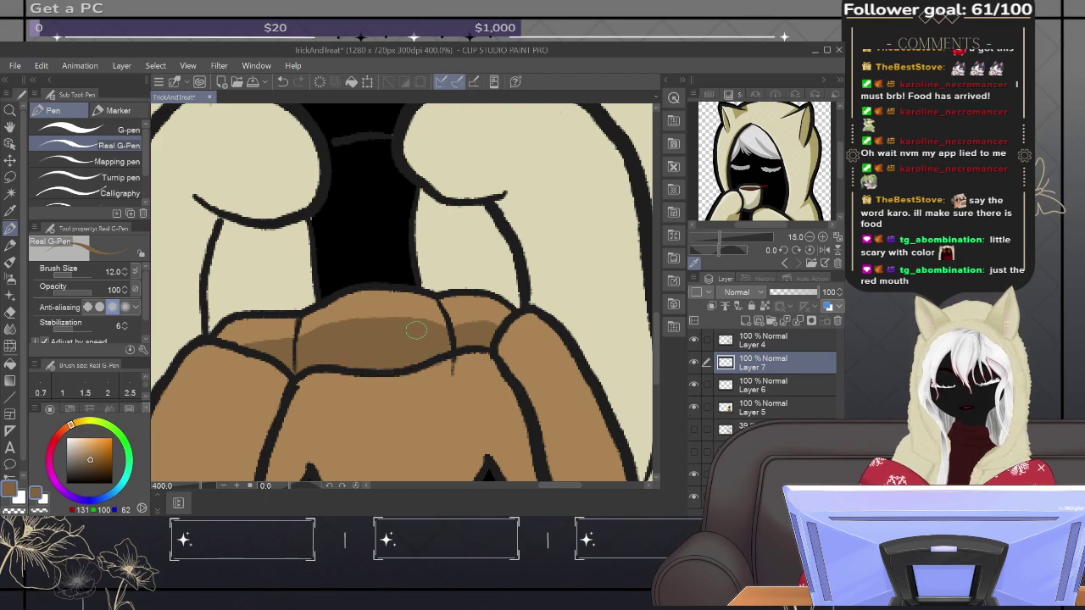
Step: Add small brown shadows at the lower edges of the pumpkin's right and left side segments
left_click_drag(545, 416, 533, 161)
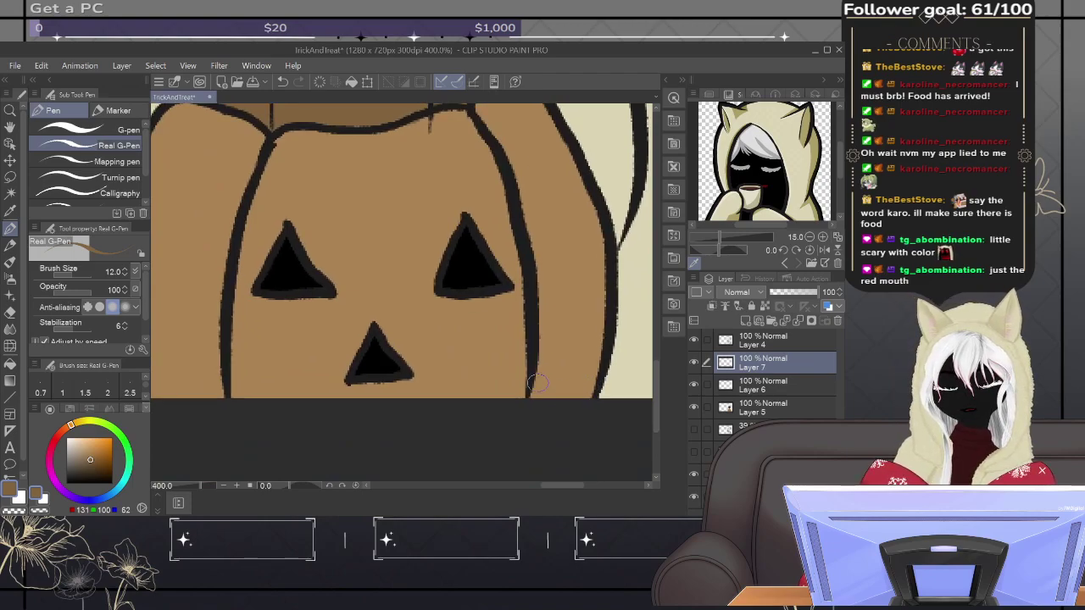
left_click_drag(534, 380, 528, 412)
mouse_move(595, 373)
left_mouse_down()
mouse_move(585, 394)
mouse_move(598, 354)
mouse_move(593, 375)
left_mouse_up()
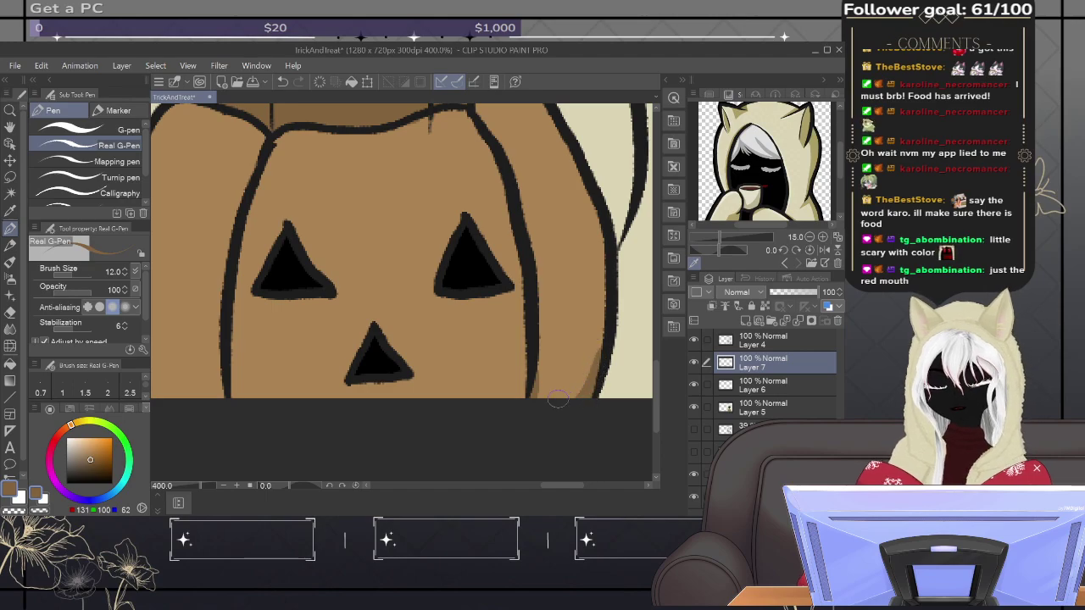
scroll(543, 394, "left", 5)
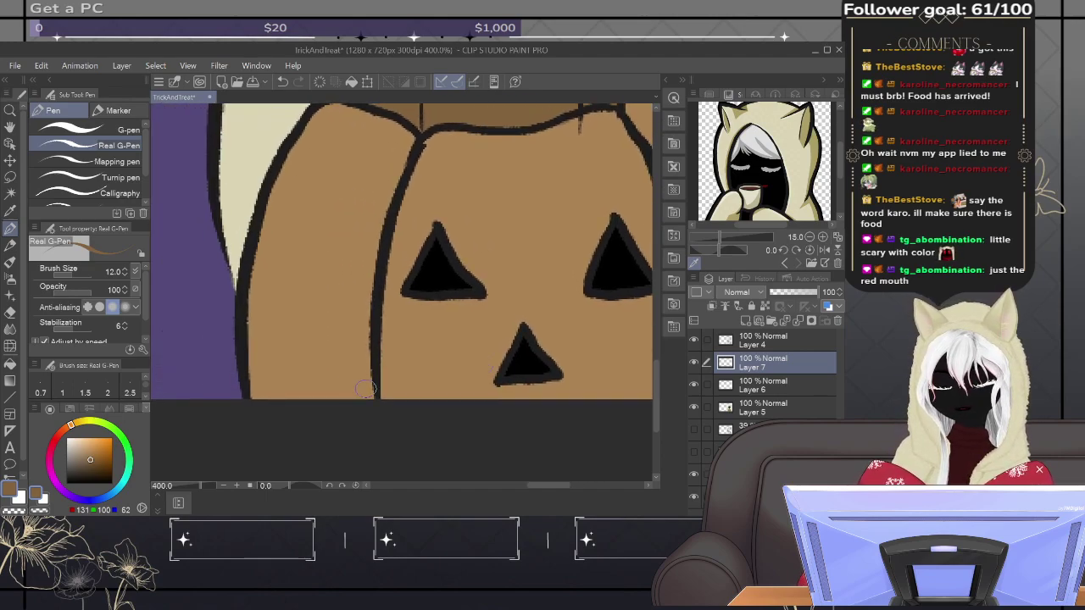
mouse_move(363, 373)
left_mouse_down()
mouse_move(370, 406)
mouse_move(369, 363)
mouse_move(363, 412)
mouse_move(366, 381)
mouse_move(368, 399)
left_mouse_up()
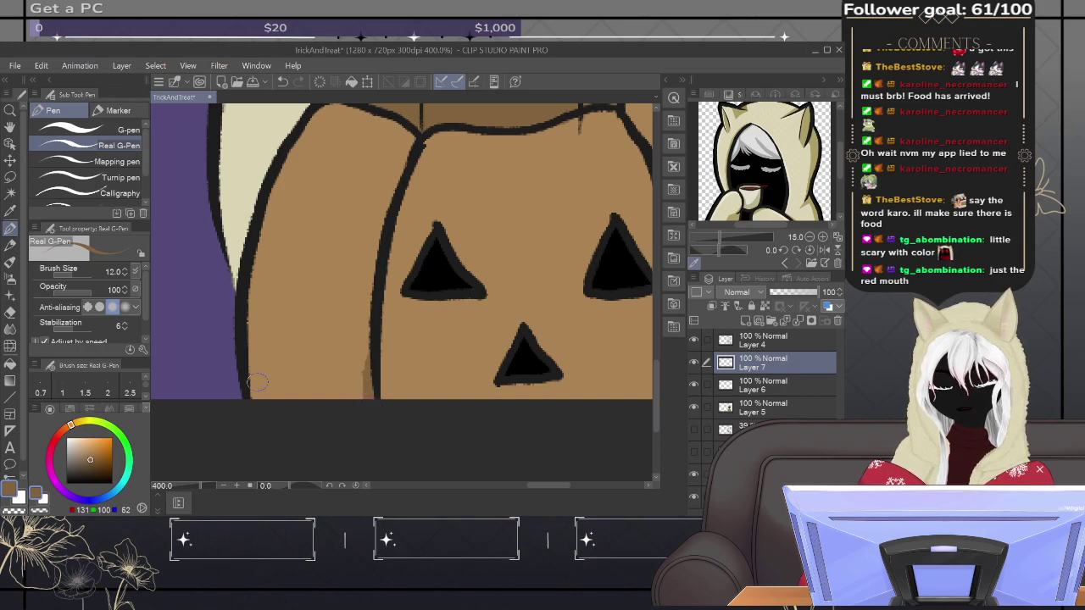
left_click_drag(253, 384, 248, 356)
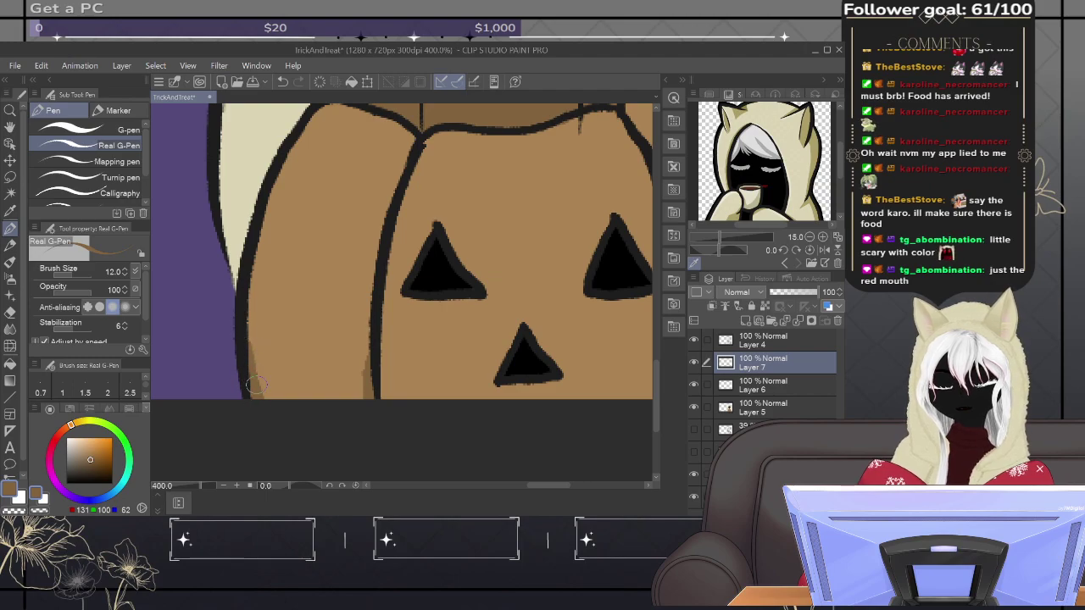
scroll(448, 406, "right", 3)
scroll(444, 450, "up", 3)
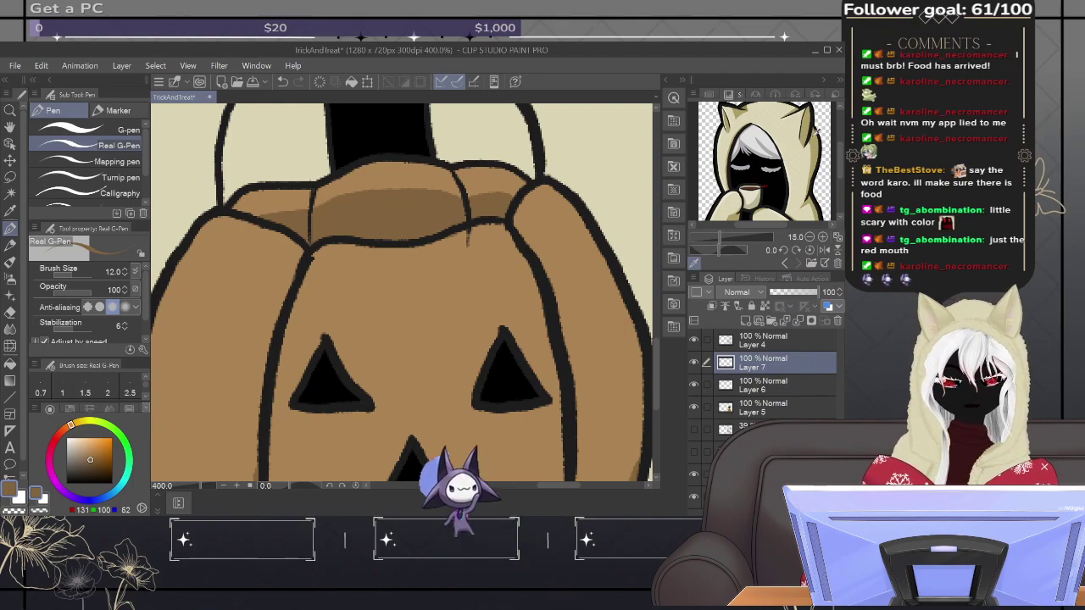
Step: Sample the hood's shadow tone, RGB 171, 158, 103, from the reference image and shade the inner sleeve below the right paw
left_click(811, 124)
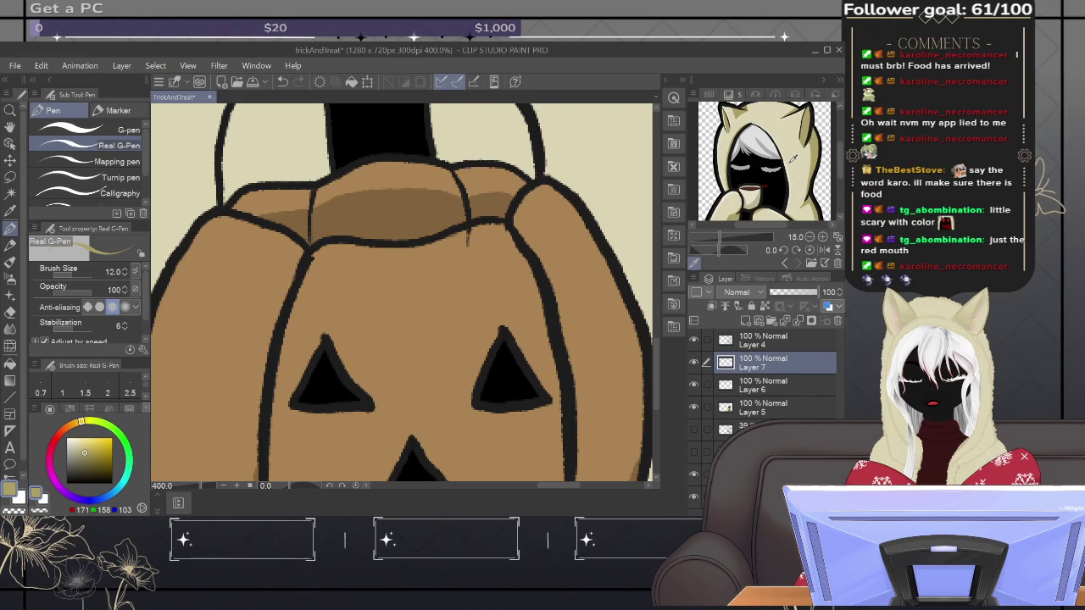
scroll(424, 368, "up", 5)
scroll(423, 368, "right", 3)
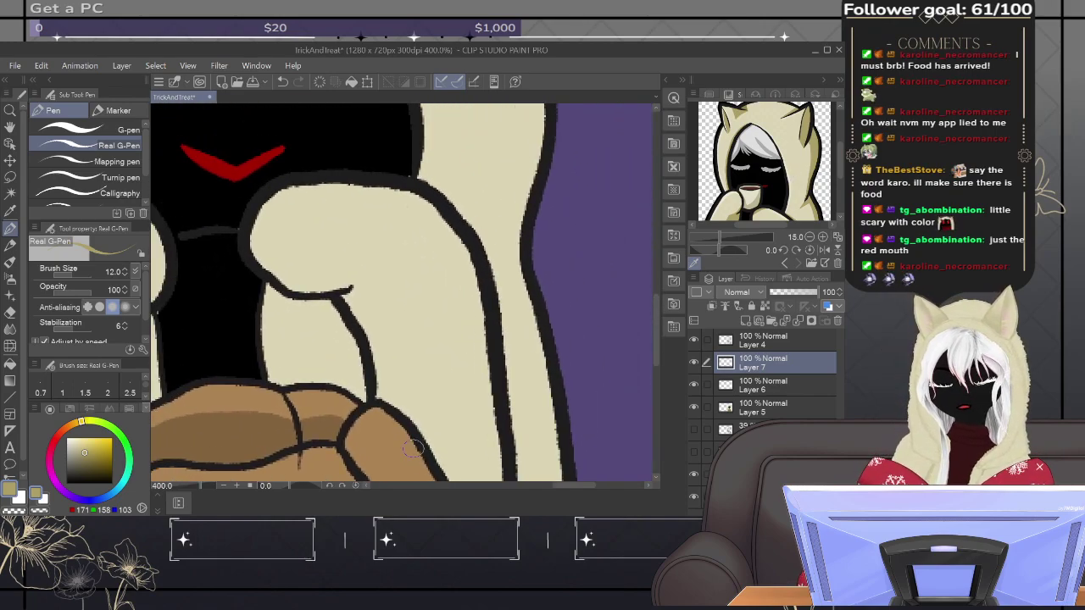
mouse_move(264, 291)
left_mouse_down()
mouse_move(274, 317)
mouse_move(280, 305)
mouse_move(265, 327)
mouse_move(336, 342)
mouse_move(366, 401)
mouse_move(348, 343)
left_mouse_up()
mouse_move(357, 382)
left_mouse_down()
mouse_move(336, 310)
mouse_move(331, 322)
mouse_move(291, 299)
mouse_move(308, 322)
mouse_move(289, 313)
mouse_move(327, 329)
left_mouse_up()
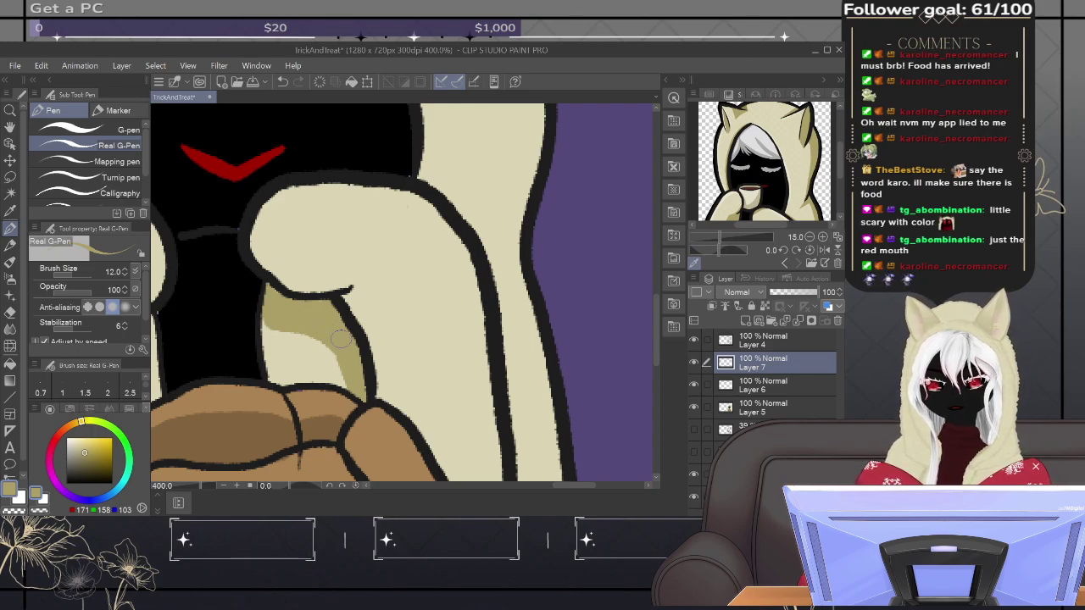
Step: Shade the right sleeve on Layer 7 in tan, from under the paw along the pumpkin's edge to the sleeve's lower tip
mouse_move(273, 276)
left_mouse_down()
mouse_move(254, 250)
mouse_move(294, 290)
mouse_move(273, 268)
mouse_move(339, 279)
mouse_move(325, 285)
mouse_move(366, 272)
mouse_move(339, 289)
mouse_move(368, 257)
mouse_move(341, 288)
mouse_move(362, 271)
mouse_move(359, 297)
mouse_move(342, 297)
mouse_move(357, 329)
mouse_move(360, 299)
mouse_move(342, 294)
mouse_move(370, 348)
mouse_move(364, 315)
mouse_move(371, 375)
left_mouse_up()
mouse_move(373, 321)
left_mouse_down()
mouse_move(441, 395)
mouse_move(324, 255)
left_mouse_up()
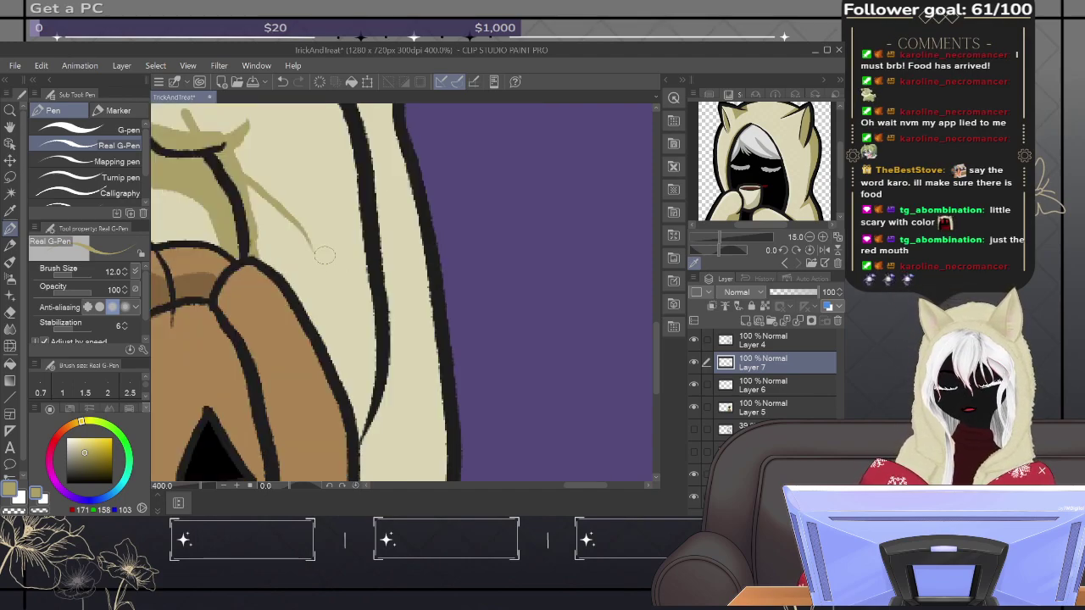
key("ctrl+z")
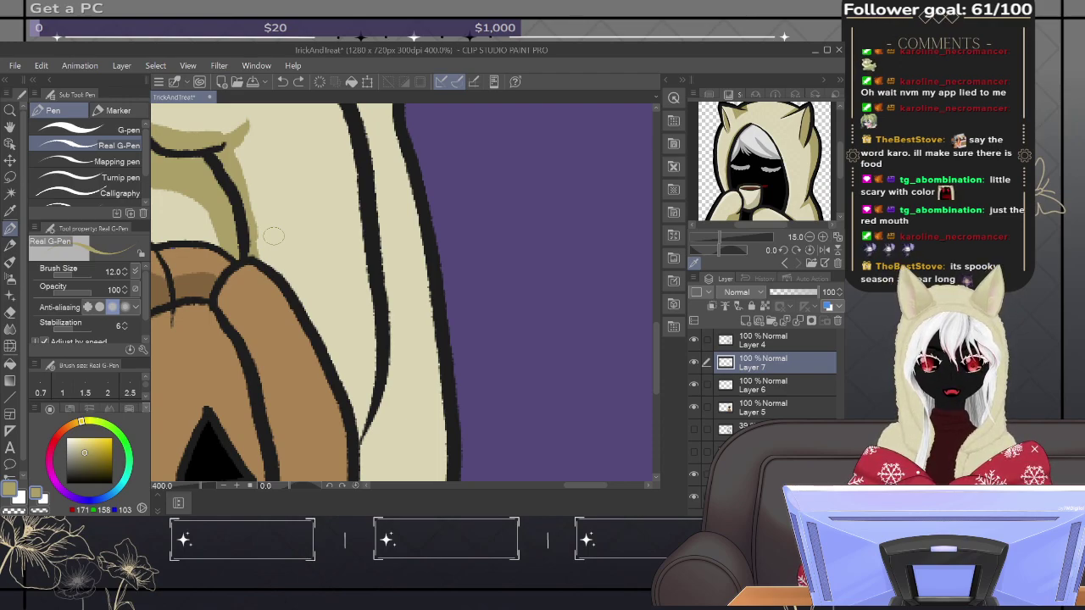
left_click_drag(257, 254, 286, 289)
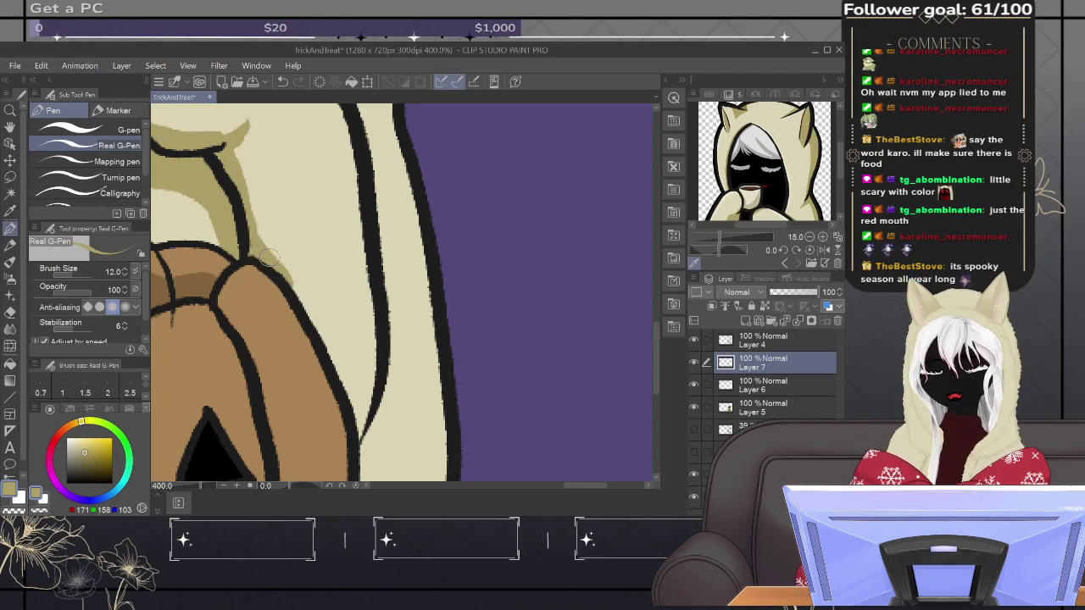
mouse_move(291, 285)
left_mouse_down()
mouse_move(348, 371)
mouse_move(358, 439)
mouse_move(358, 412)
mouse_move(307, 305)
mouse_move(361, 354)
mouse_move(364, 417)
mouse_move(377, 335)
mouse_move(367, 376)
mouse_move(358, 202)
left_mouse_up()
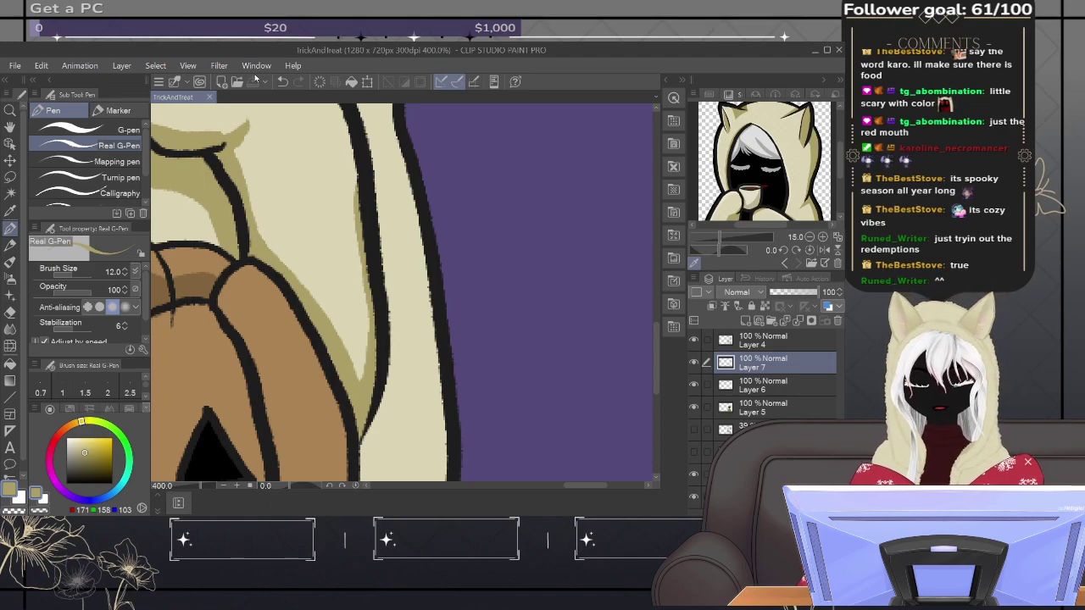
Step: Shade the hood along the outer edge of the right sleeve and behind the base of the right ear
left_click_drag(446, 322, 424, 158)
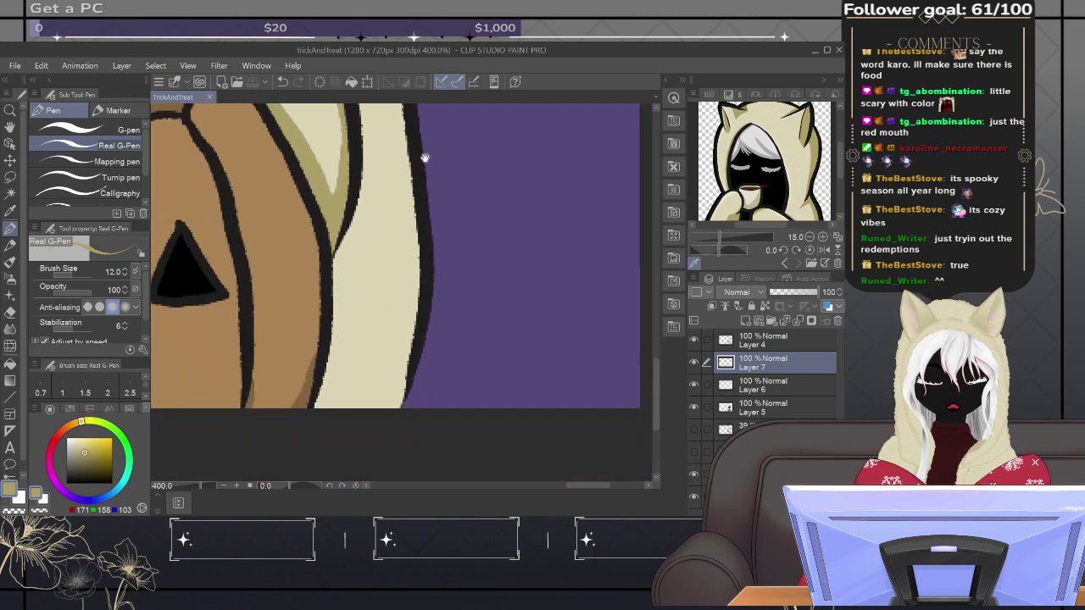
mouse_move(347, 256)
left_mouse_down()
mouse_move(338, 298)
mouse_move(330, 257)
mouse_move(315, 399)
left_mouse_up()
mouse_move(329, 358)
left_mouse_down()
mouse_move(313, 415)
mouse_move(346, 339)
mouse_move(334, 392)
mouse_move(339, 382)
mouse_move(343, 264)
mouse_move(333, 337)
mouse_move(348, 264)
mouse_move(354, 347)
mouse_move(357, 256)
mouse_move(356, 402)
mouse_move(362, 350)
mouse_move(363, 394)
mouse_move(360, 191)
mouse_move(357, 402)
mouse_move(376, 244)
mouse_move(357, 155)
mouse_move(362, 242)
mouse_move(371, 217)
mouse_move(342, 488)
left_mouse_up()
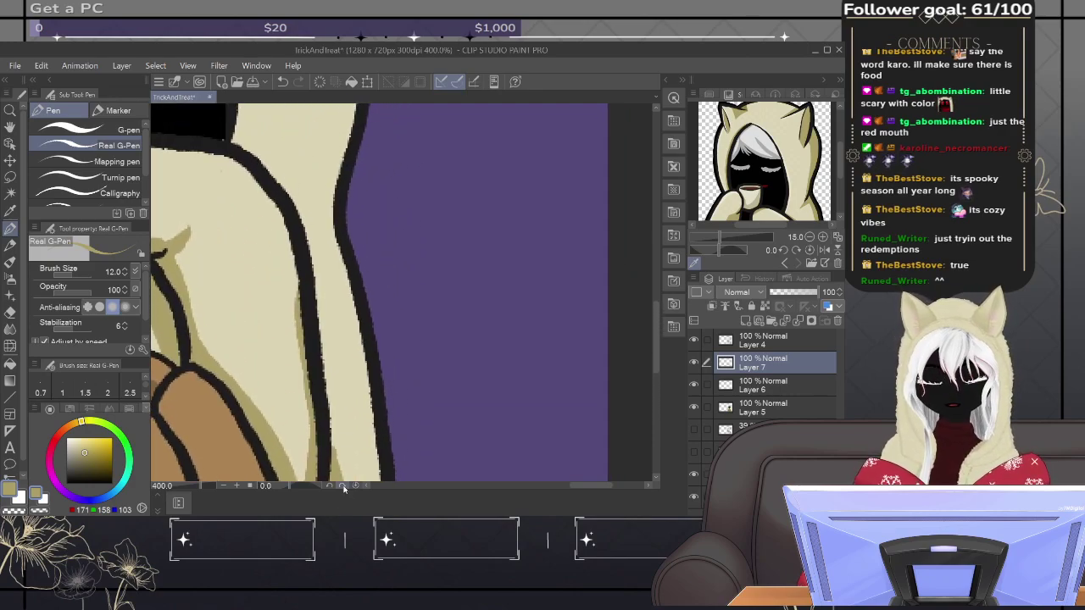
mouse_move(345, 444)
left_mouse_down()
mouse_move(364, 356)
mouse_move(351, 368)
left_mouse_up()
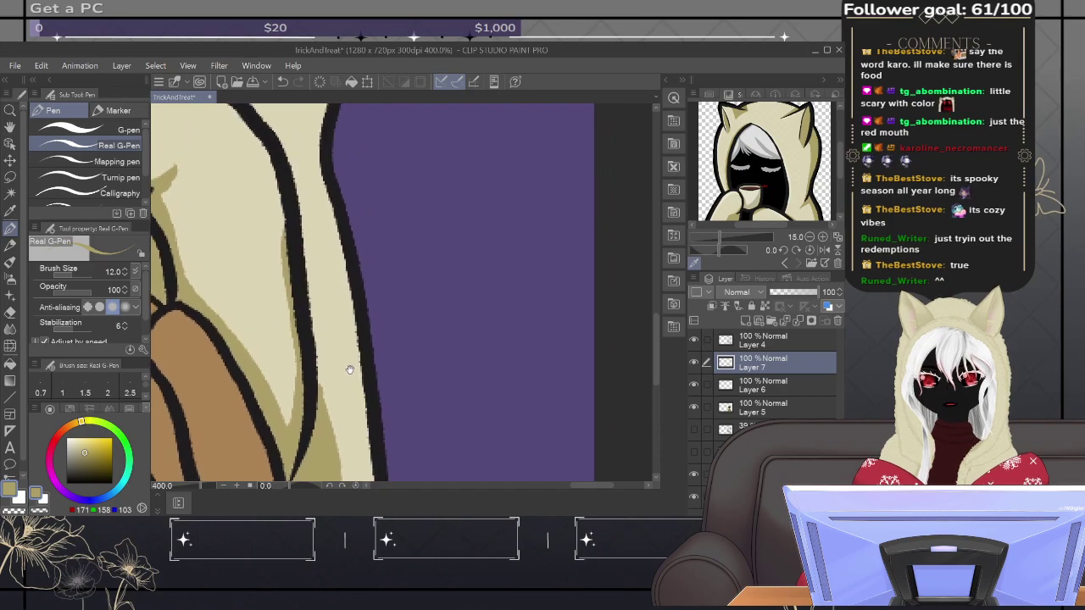
mouse_move(326, 438)
left_mouse_down()
mouse_move(314, 303)
mouse_move(320, 413)
mouse_move(315, 367)
left_mouse_up()
left_click_drag(324, 407, 304, 194)
mouse_move(288, 146)
left_mouse_down()
mouse_move(359, 401)
mouse_move(287, 328)
mouse_move(317, 347)
mouse_move(355, 411)
left_mouse_up()
left_click_drag(372, 211, 378, 398)
mouse_move(361, 332)
left_mouse_down()
mouse_move(341, 356)
mouse_move(365, 315)
mouse_move(377, 314)
mouse_move(356, 343)
mouse_move(386, 322)
mouse_move(371, 291)
mouse_move(392, 322)
mouse_move(366, 307)
mouse_move(347, 348)
mouse_move(364, 351)
mouse_move(381, 335)
mouse_move(392, 319)
mouse_move(383, 302)
left_mouse_up()
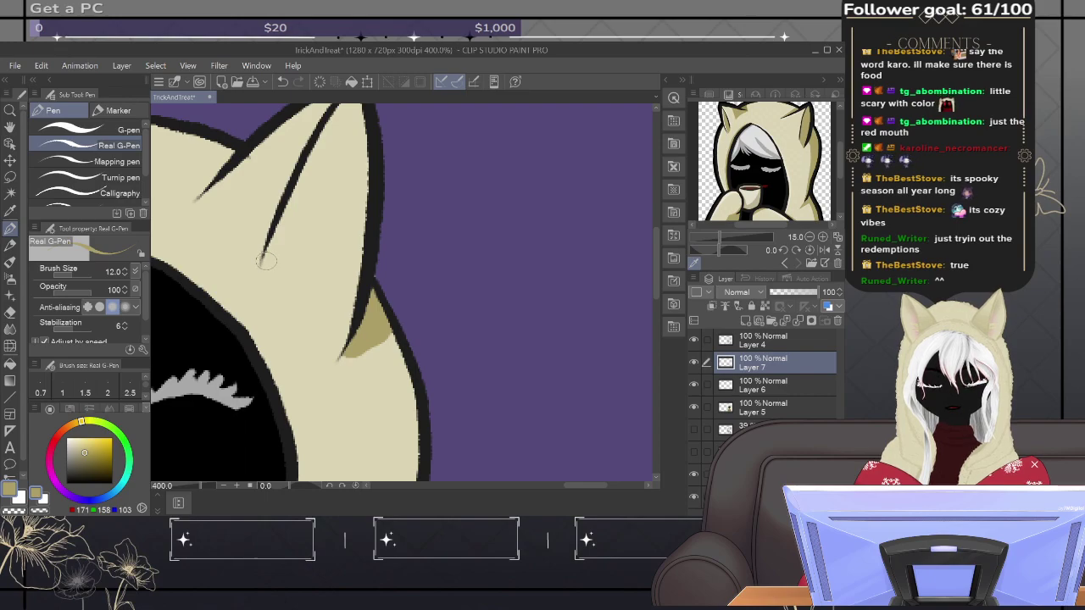
Step: Fill the inside of the right ear with the tan shadow, from its base up to a point at the tip
mouse_move(263, 261)
left_mouse_down()
mouse_move(318, 280)
mouse_move(304, 271)
mouse_move(347, 314)
mouse_move(329, 254)
left_mouse_up()
mouse_move(334, 295)
left_mouse_down()
mouse_move(325, 200)
mouse_move(347, 146)
left_mouse_up()
left_click_drag(325, 235, 334, 157)
mouse_move(316, 277)
left_mouse_down()
mouse_move(309, 221)
mouse_move(306, 266)
mouse_move(284, 205)
left_mouse_up()
left_click_drag(265, 261, 322, 147)
left_click_drag(307, 222, 327, 156)
left_click_drag(316, 241, 329, 149)
left_click_drag(323, 270, 332, 154)
mouse_move(319, 216)
left_mouse_down()
mouse_move(298, 302)
mouse_move(307, 301)
left_mouse_up()
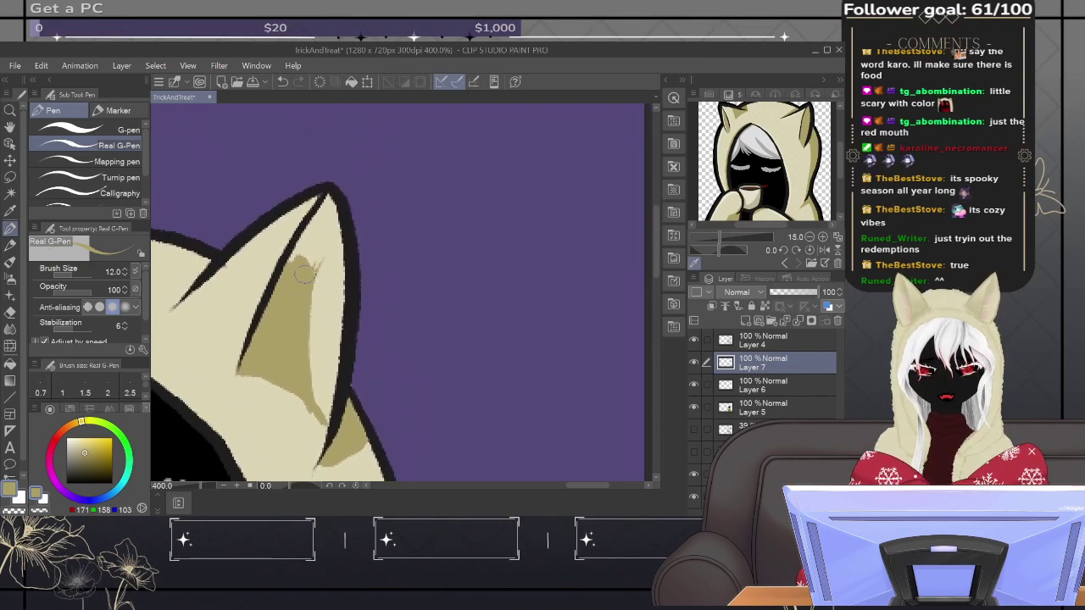
left_click_drag(327, 201, 311, 258)
left_click_drag(327, 195, 289, 271)
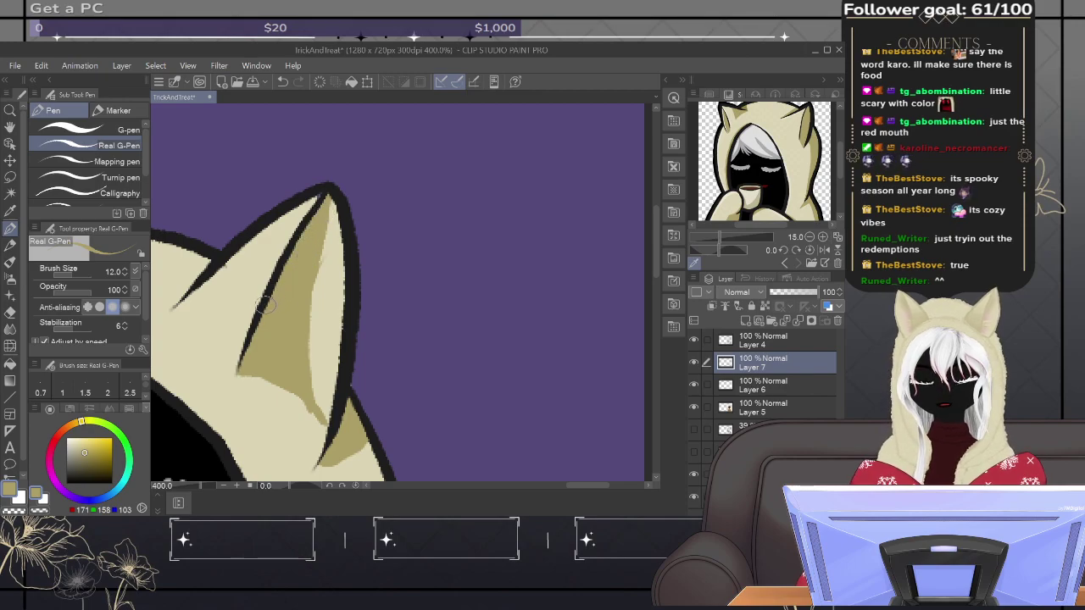
Step: Add a thin tan shadow along both sides of the hood's face opening, meeting at its peak
mouse_move(183, 269)
left_mouse_down()
mouse_move(397, 315)
mouse_move(350, 213)
left_mouse_up()
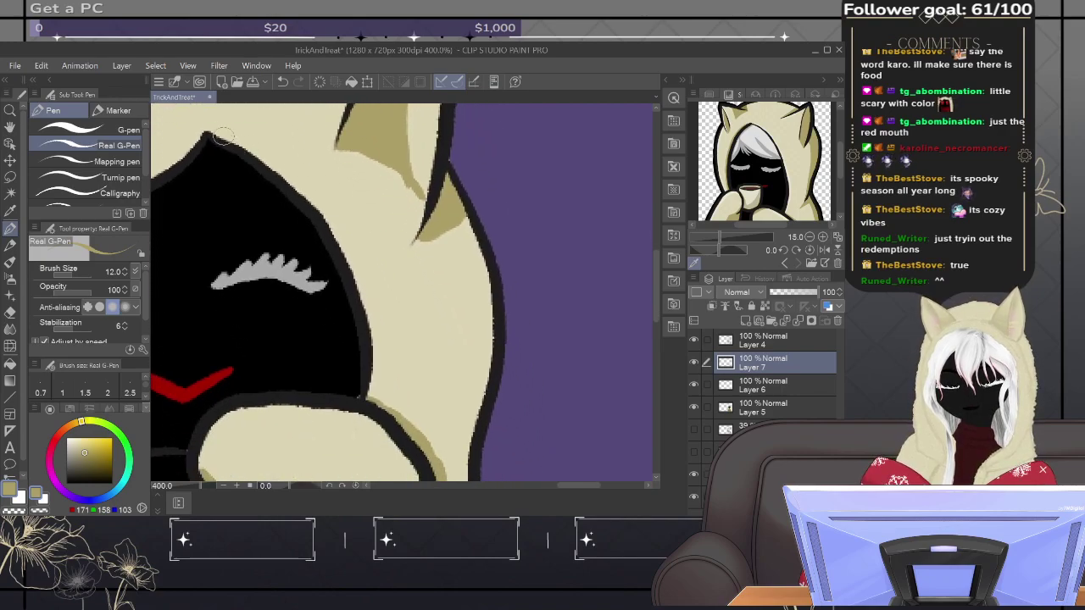
mouse_move(209, 134)
left_mouse_down()
mouse_move(272, 167)
mouse_move(341, 243)
mouse_move(363, 307)
mouse_move(369, 402)
left_mouse_up()
left_click_drag(348, 350, 575, 350)
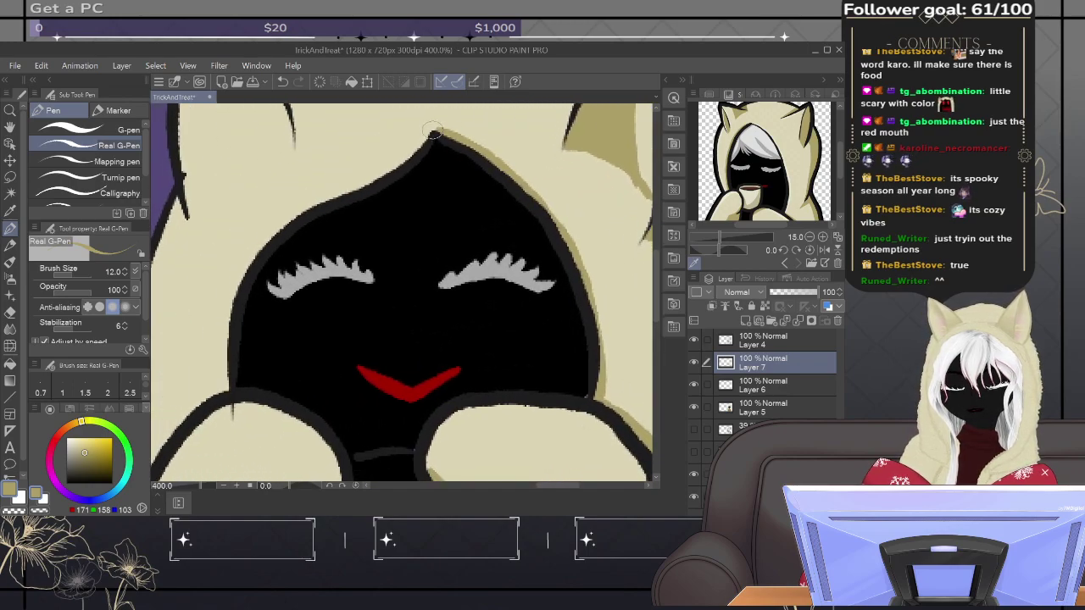
mouse_move(437, 129)
left_mouse_down()
mouse_move(401, 163)
mouse_move(316, 206)
mouse_move(243, 270)
mouse_move(217, 329)
mouse_move(227, 399)
mouse_move(242, 299)
left_mouse_up()
scroll(269, 234, "up", 5)
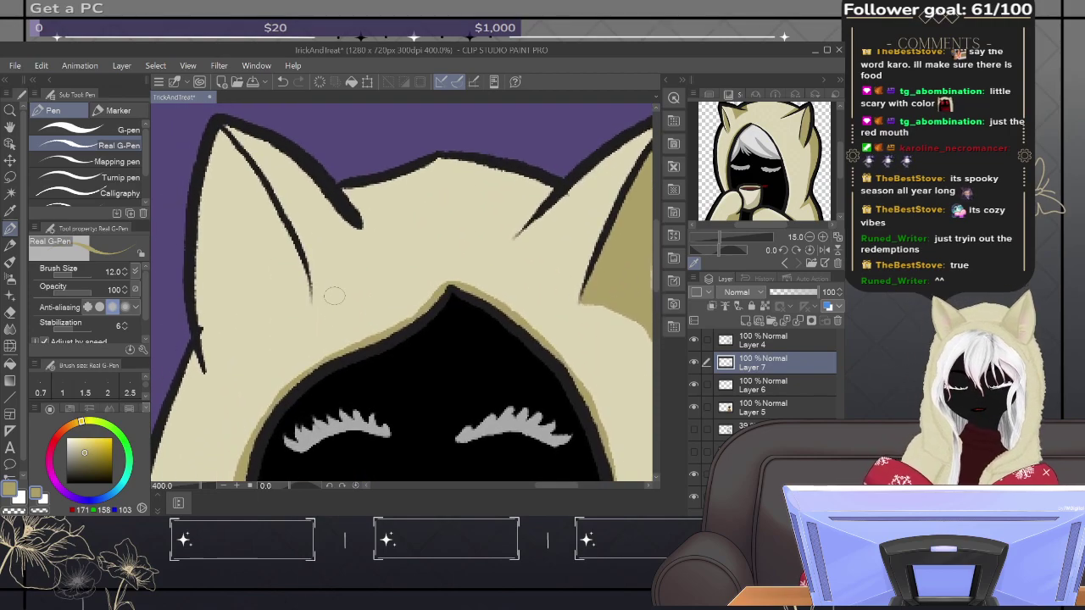
Step: Shade the inside of the left ear and the top of the hood beside the inner bases of both ears
mouse_move(258, 181)
left_mouse_down()
mouse_move(265, 268)
mouse_move(292, 279)
mouse_move(270, 288)
mouse_move(271, 267)
left_mouse_up()
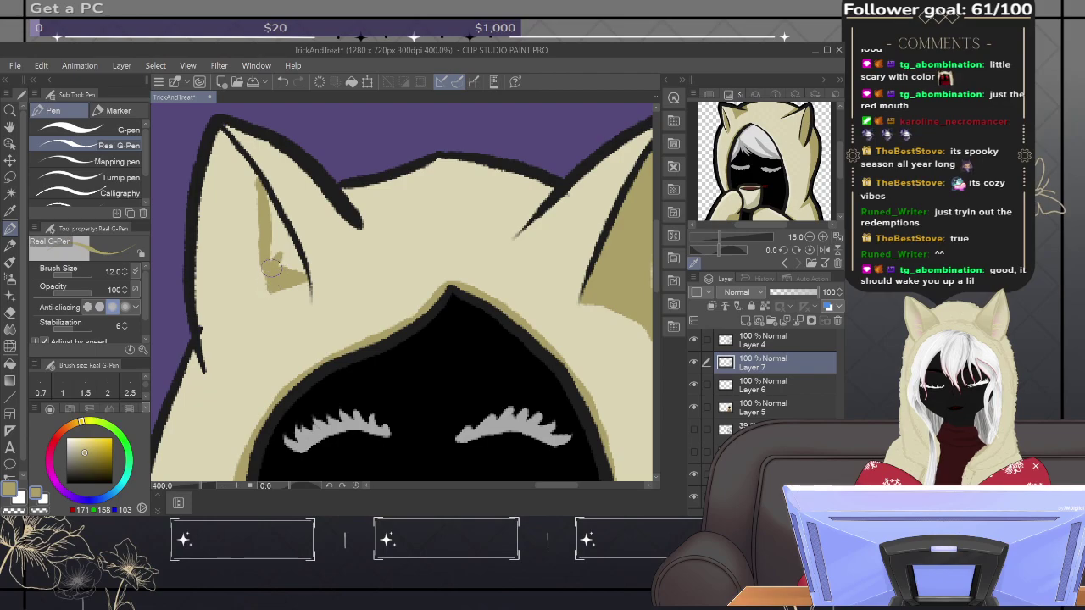
mouse_move(262, 211)
left_mouse_down()
mouse_move(254, 190)
mouse_move(292, 279)
mouse_move(269, 201)
left_mouse_up()
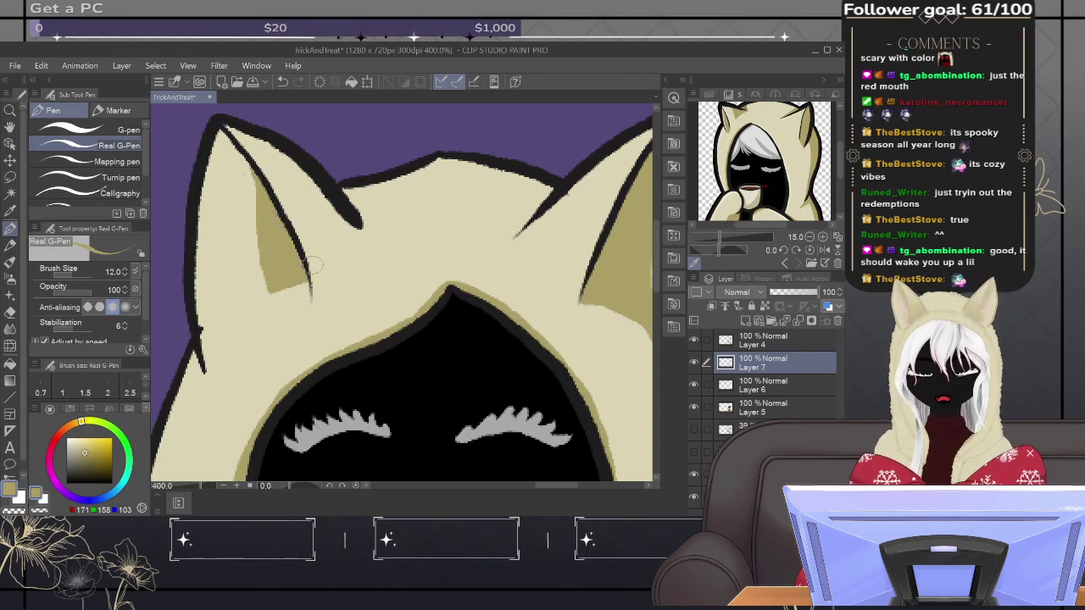
key("ctrl+z")
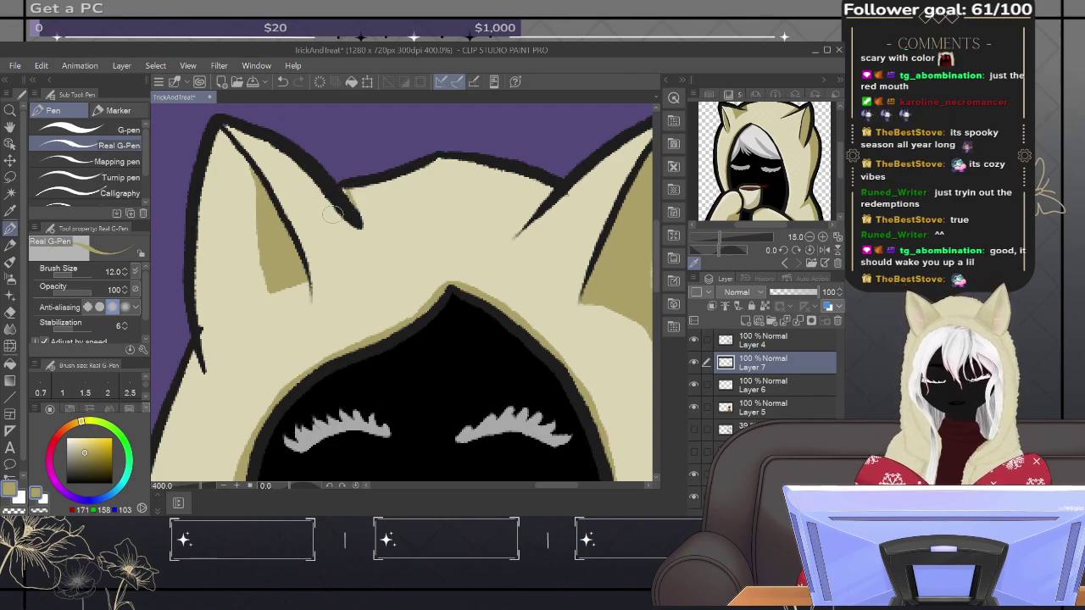
mouse_move(352, 222)
left_mouse_down()
mouse_move(258, 131)
mouse_move(349, 227)
mouse_move(347, 209)
mouse_move(375, 187)
mouse_move(367, 215)
mouse_move(394, 182)
mouse_move(349, 191)
left_mouse_up()
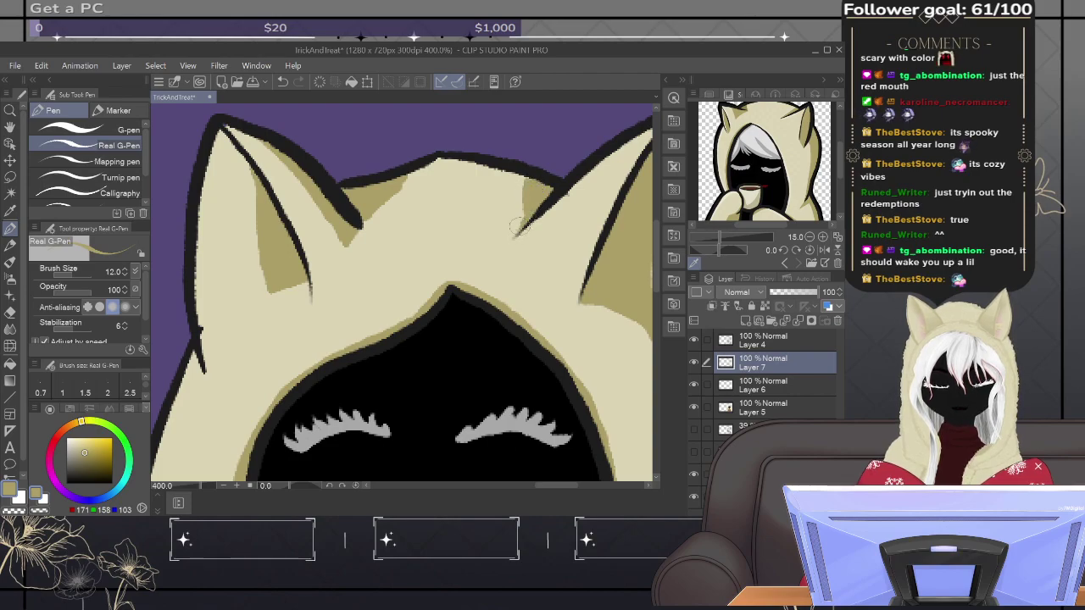
left_click_drag(513, 227, 525, 180)
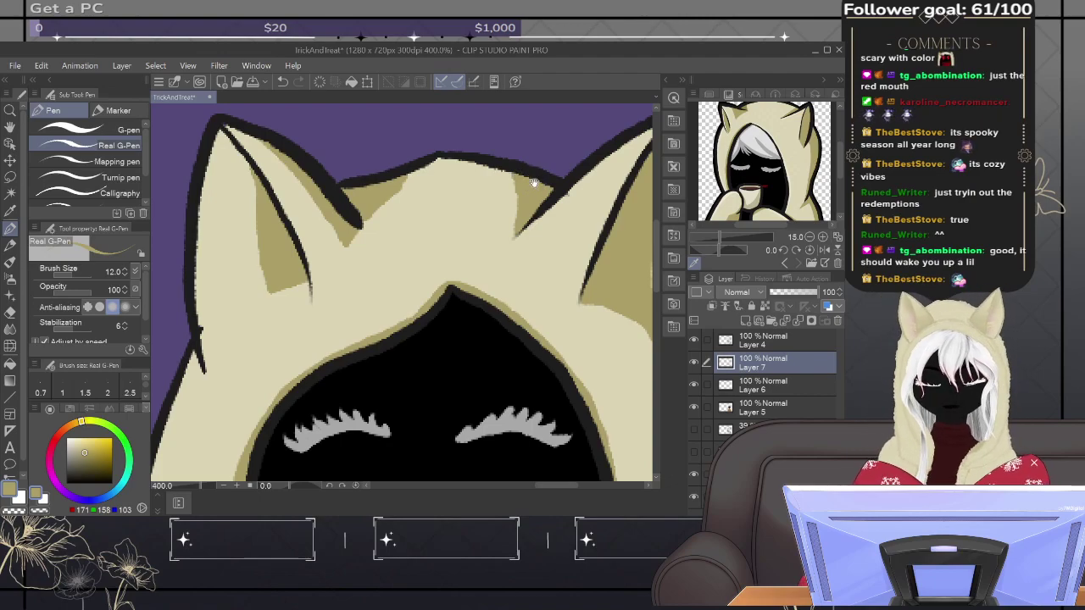
Step: Shade the underside of the left paw and the inner side of the left sleeve down to the pumpkin
scroll(532, 181, "down", 3)
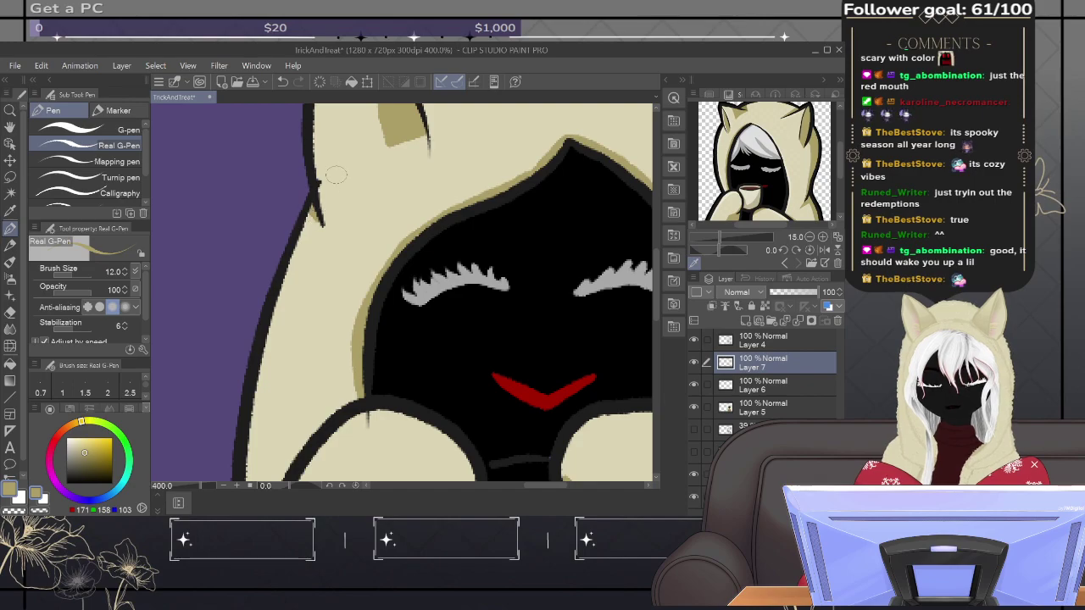
mouse_move(516, 324)
left_mouse_down()
mouse_move(510, 127)
mouse_move(486, 128)
mouse_move(455, 264)
mouse_move(443, 231)
mouse_move(452, 203)
mouse_move(409, 219)
mouse_move(333, 208)
mouse_move(290, 324)
mouse_move(281, 424)
left_mouse_up()
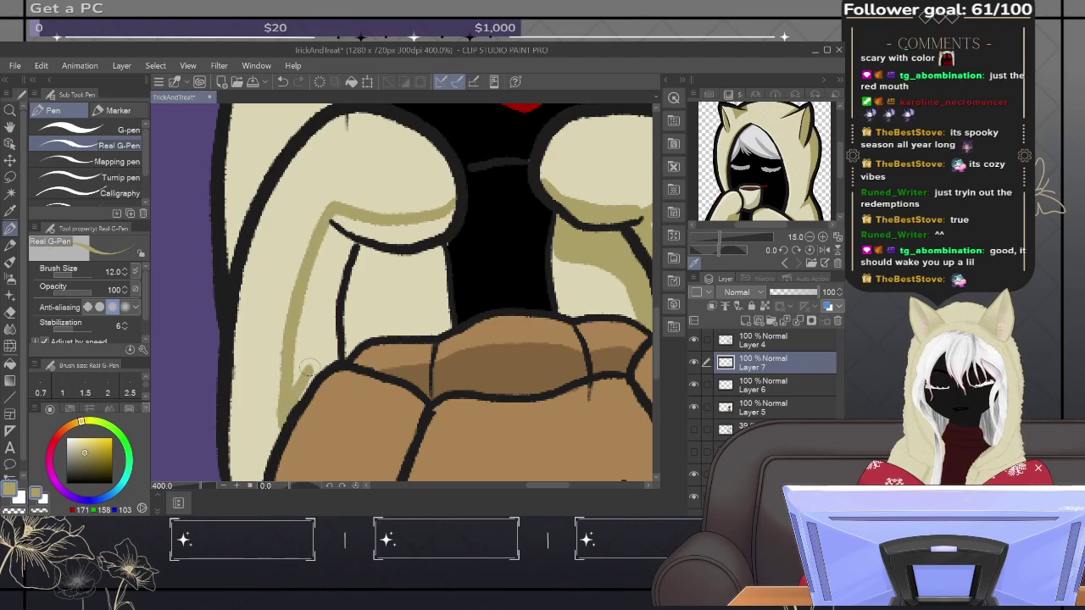
mouse_move(313, 364)
left_mouse_down()
mouse_move(340, 348)
mouse_move(320, 369)
mouse_move(333, 319)
mouse_move(296, 379)
mouse_move(326, 307)
mouse_move(296, 370)
mouse_move(336, 253)
mouse_move(296, 356)
mouse_move(324, 223)
mouse_move(345, 253)
mouse_move(340, 272)
mouse_move(369, 238)
mouse_move(353, 232)
mouse_move(427, 226)
left_mouse_up()
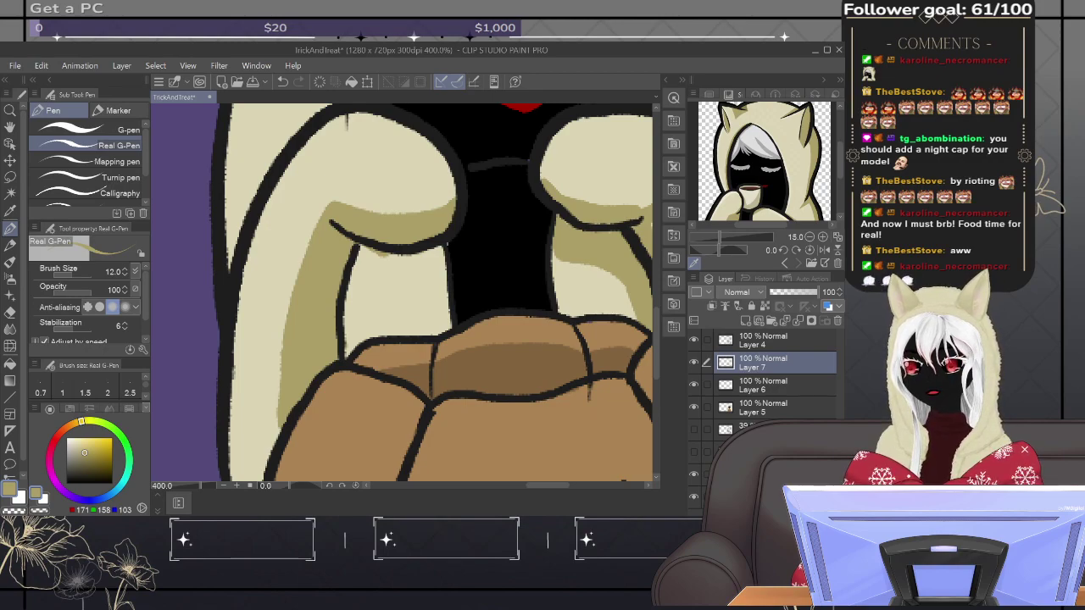
Step: Switch to the streaming avatar program, add the nightcap_white item pinned to the Live2D model with item order 3, and leave its menu
double_click(852, 432)
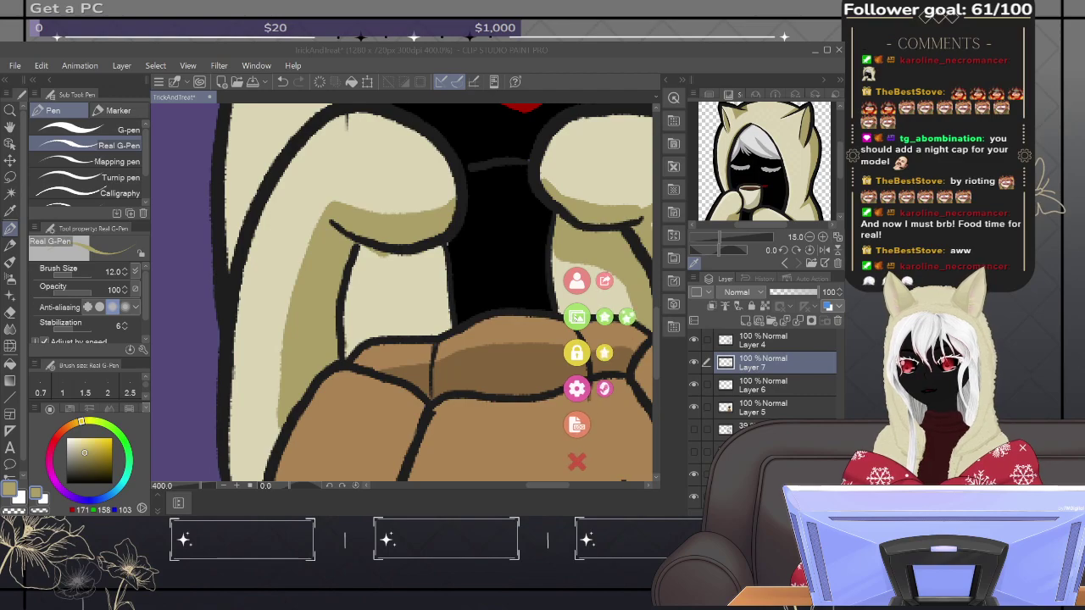
left_click(628, 317)
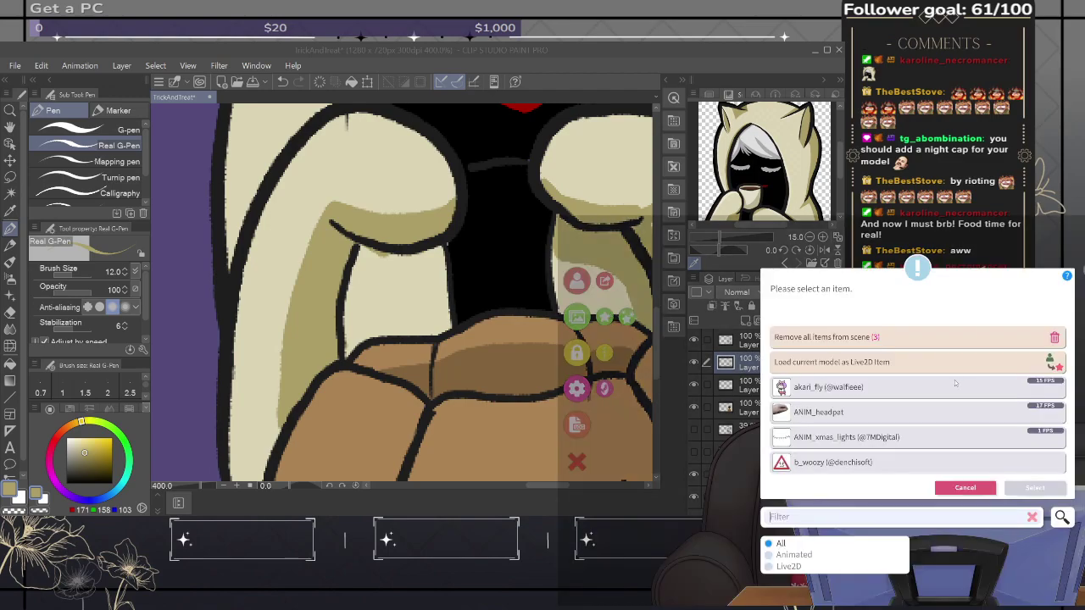
scroll(955, 384, "down", 10)
scroll(938, 393, "down", 6)
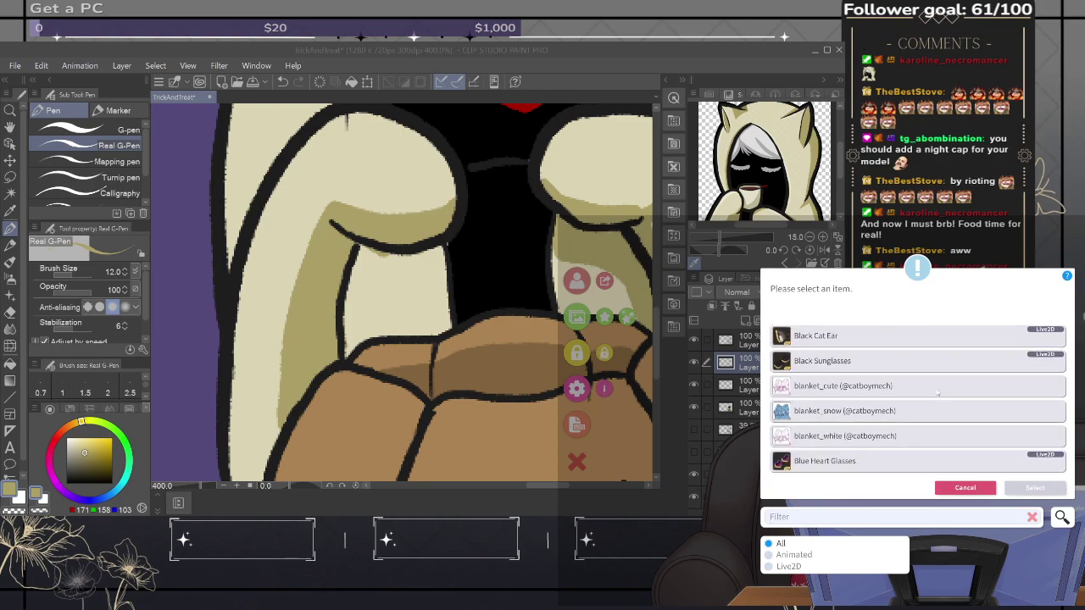
scroll(936, 394, "down", 8)
scroll(932, 395, "down", 10)
scroll(931, 398, "down", 1)
scroll(932, 400, "down", 4)
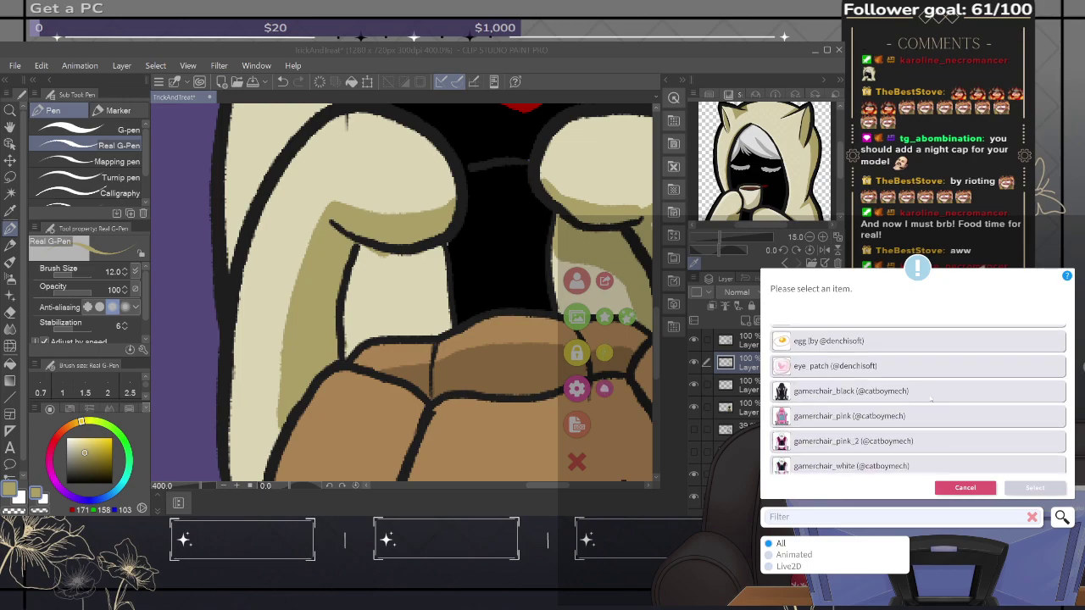
scroll(931, 401, "down", 8)
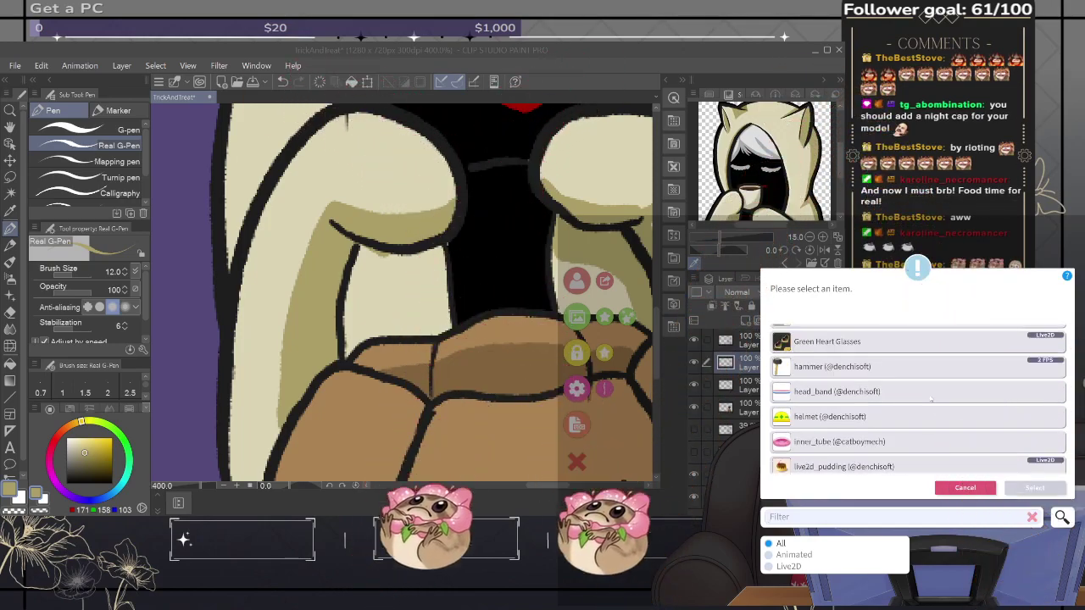
scroll(927, 403, "down", 1)
scroll(924, 406, "down", 3)
scroll(924, 403, "down", 2)
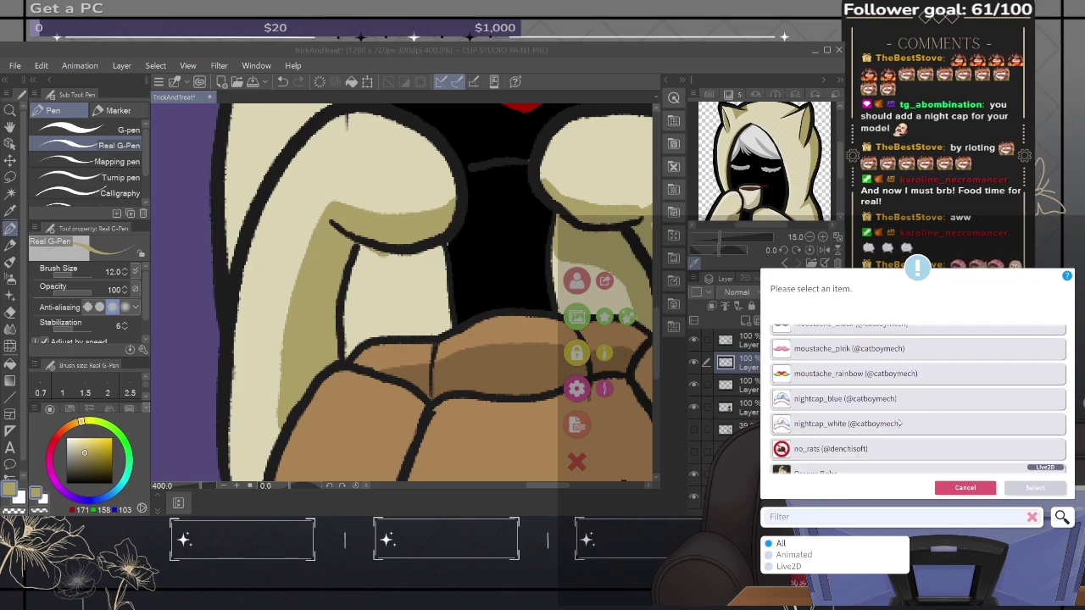
left_click(901, 423)
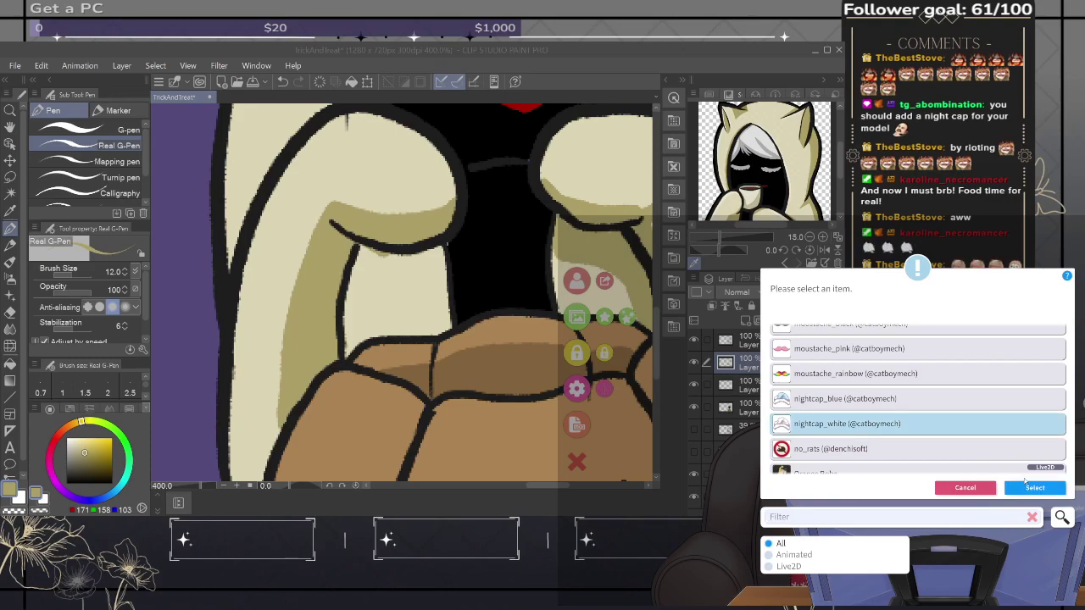
left_click(1029, 486)
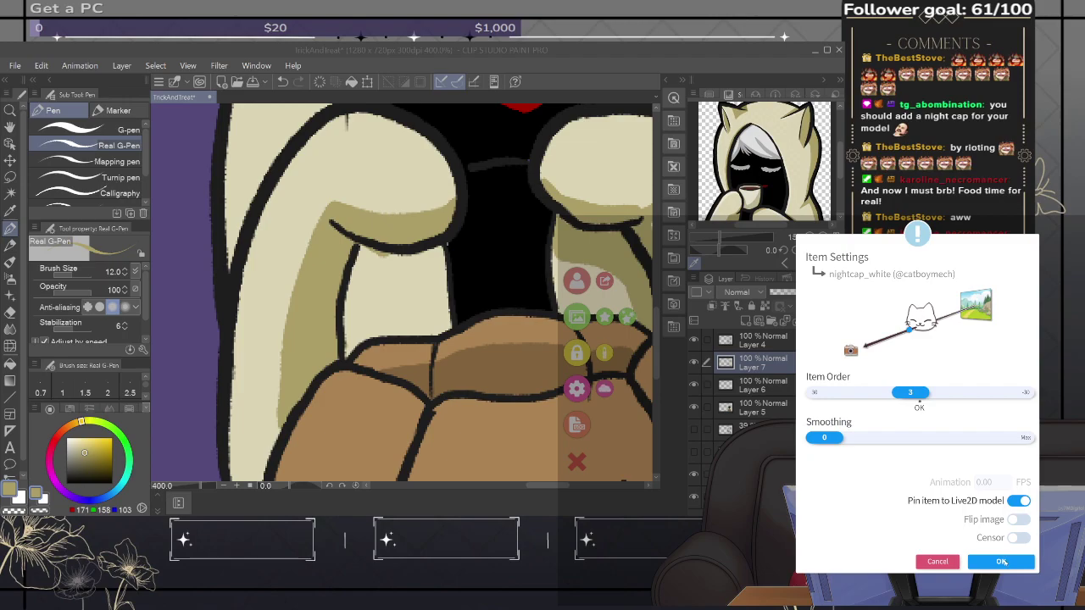
left_click(1002, 562)
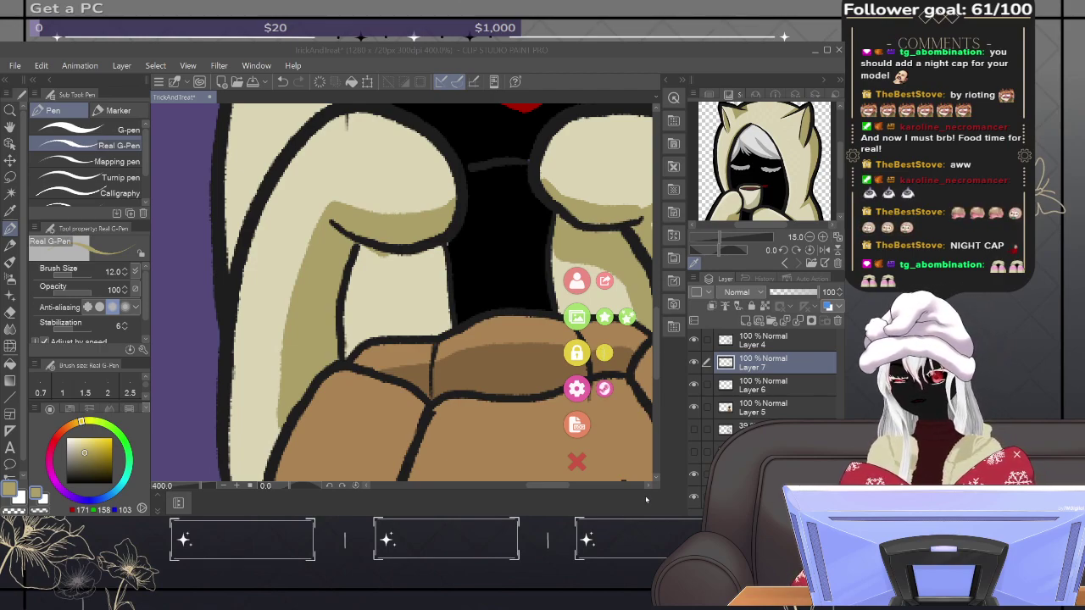
left_click(576, 462)
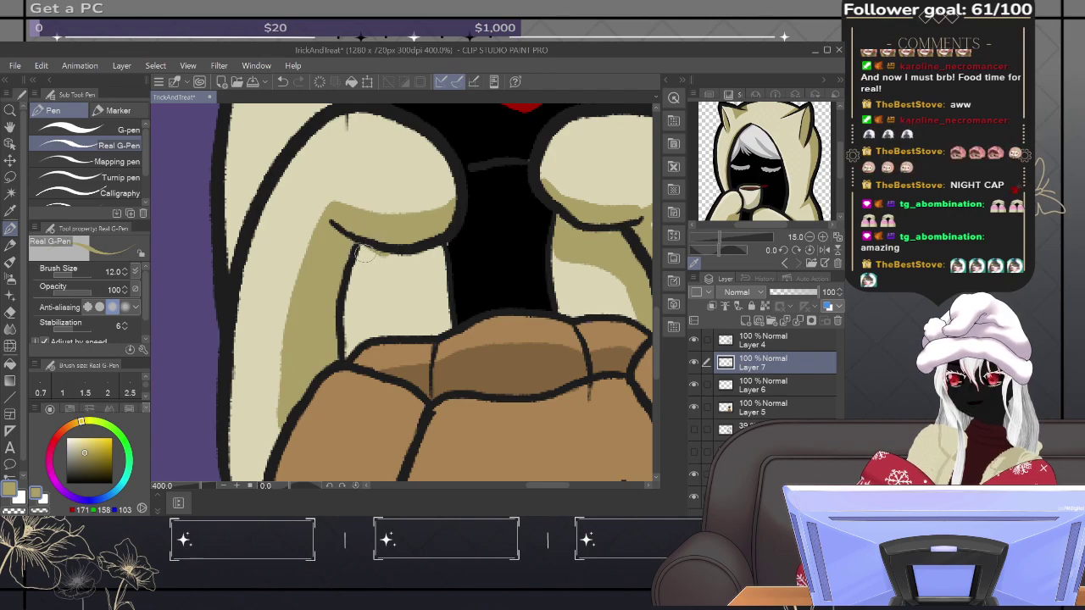
Step: Replace the thin outline shadow on the inner sleeve below the left paw with a wide tan shadow over its left half
mouse_move(356, 249)
left_mouse_down()
mouse_move(364, 273)
mouse_move(362, 246)
mouse_move(345, 351)
mouse_move(368, 332)
mouse_move(439, 327)
left_mouse_up()
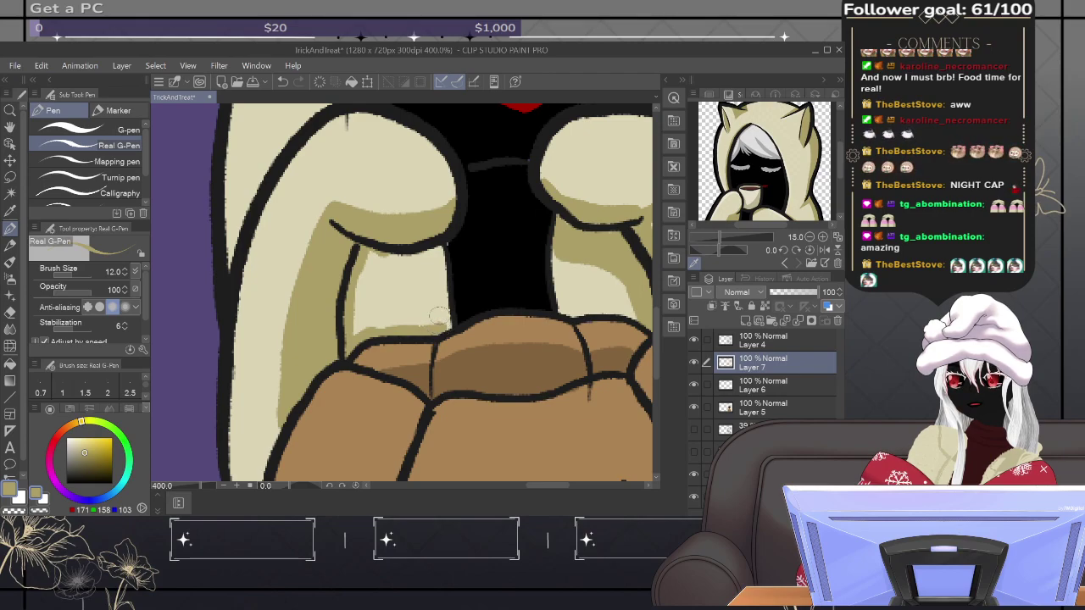
key("ctrl+z")
mouse_move(361, 276)
left_mouse_down()
mouse_move(368, 263)
mouse_move(365, 320)
mouse_move(377, 332)
mouse_move(389, 264)
mouse_move(397, 327)
mouse_move(392, 319)
mouse_move(397, 336)
mouse_move(340, 336)
left_mouse_up()
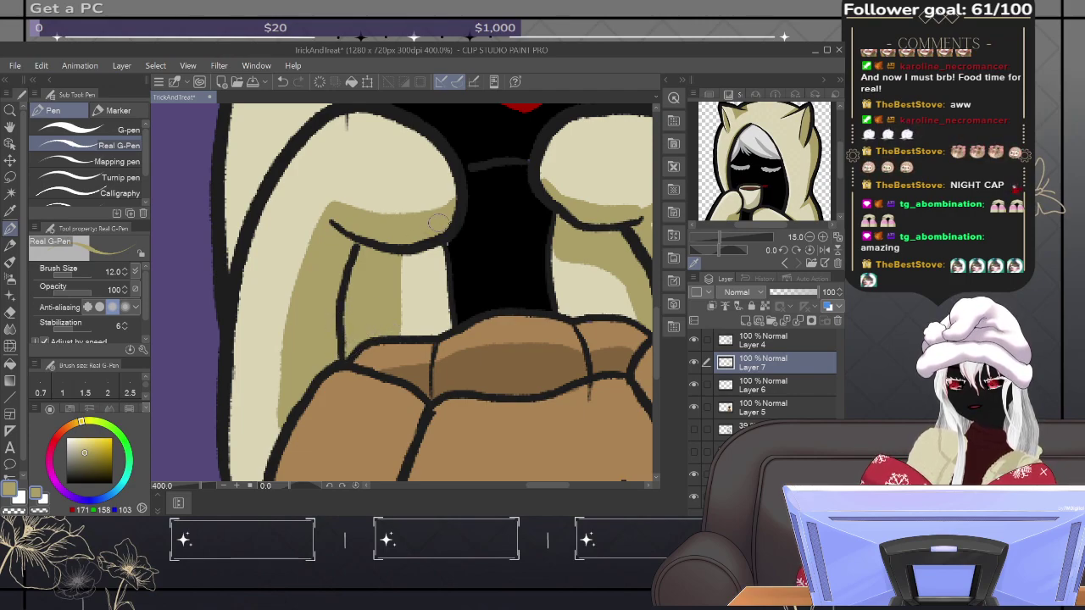
scroll(436, 222, "up", 5)
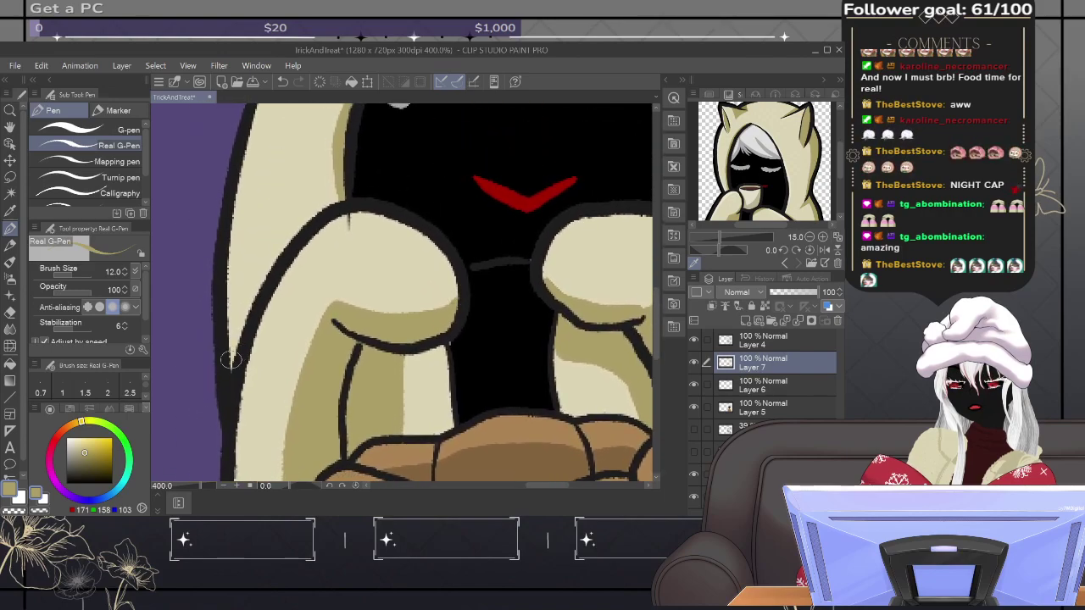
Step: Paint olive-tan shadow along the hood edge beside the left sleeve and on the left ear with the Real G-Pen
mouse_move(227, 377)
left_mouse_down()
mouse_move(266, 269)
mouse_move(333, 200)
left_mouse_up()
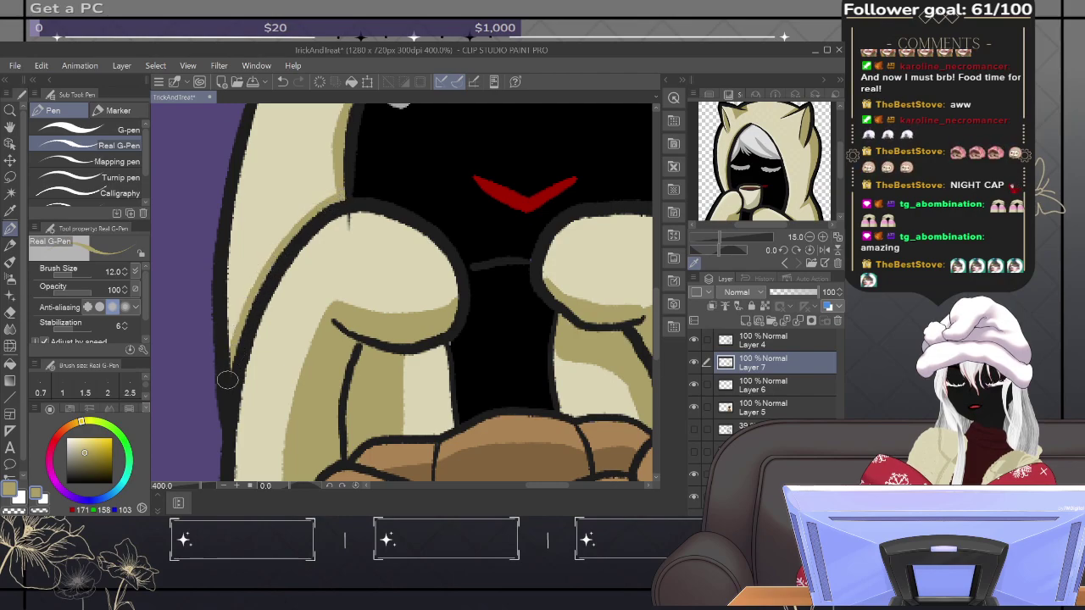
mouse_move(548, 287)
left_mouse_down()
mouse_move(404, 324)
mouse_move(339, 385)
mouse_move(365, 395)
left_mouse_up()
mouse_move(415, 270)
left_mouse_down()
mouse_move(474, 436)
mouse_move(454, 455)
left_mouse_up()
mouse_move(388, 364)
left_mouse_down()
mouse_move(461, 443)
mouse_move(460, 430)
mouse_move(444, 442)
left_mouse_up()
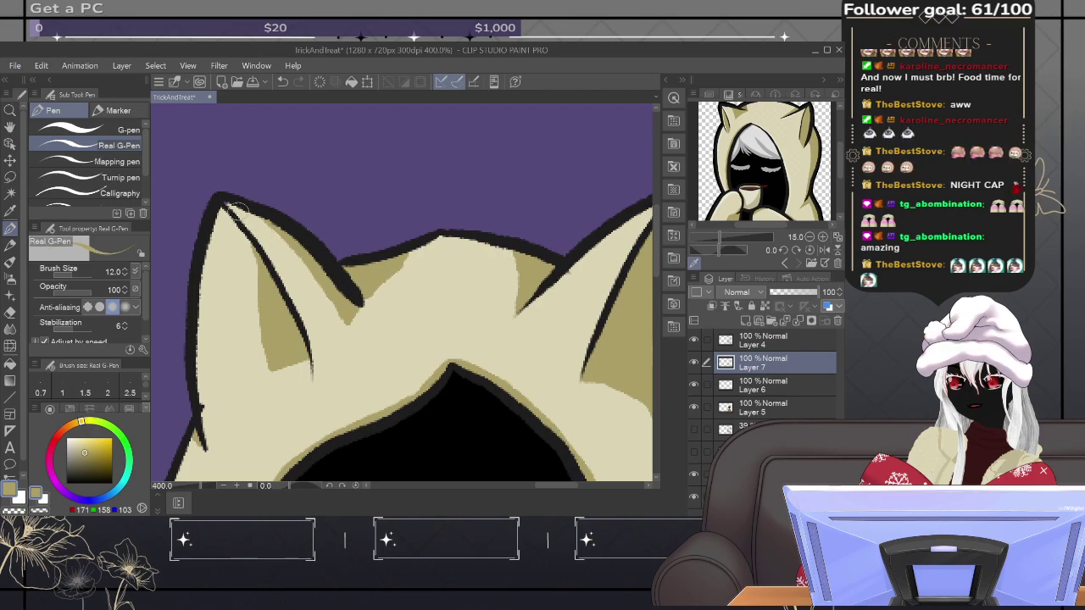
mouse_move(235, 206)
left_mouse_down()
mouse_move(340, 253)
mouse_move(399, 339)
mouse_move(320, 339)
mouse_move(318, 325)
left_mouse_up()
left_click_drag(445, 394, 410, 239)
mouse_move(464, 377)
left_mouse_down()
mouse_move(508, 213)
mouse_move(498, 183)
left_mouse_up()
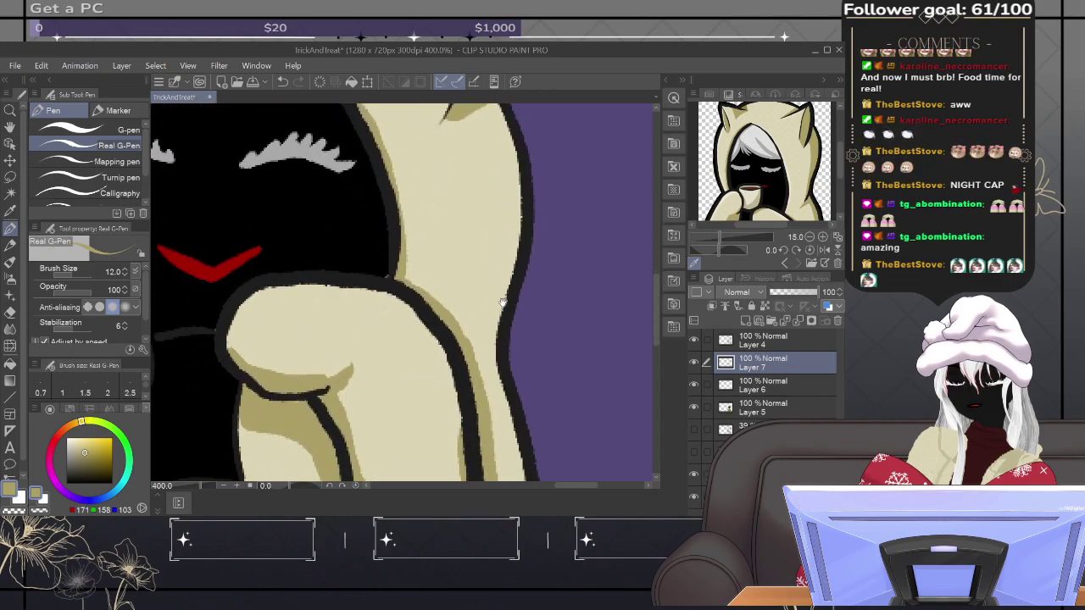
Step: Shade the hood beside the right sleeve, the edge of the left paw and the inner side of the right sleeve's outline
mouse_move(526, 351)
left_mouse_down()
mouse_move(479, 300)
mouse_move(382, 231)
left_mouse_up()
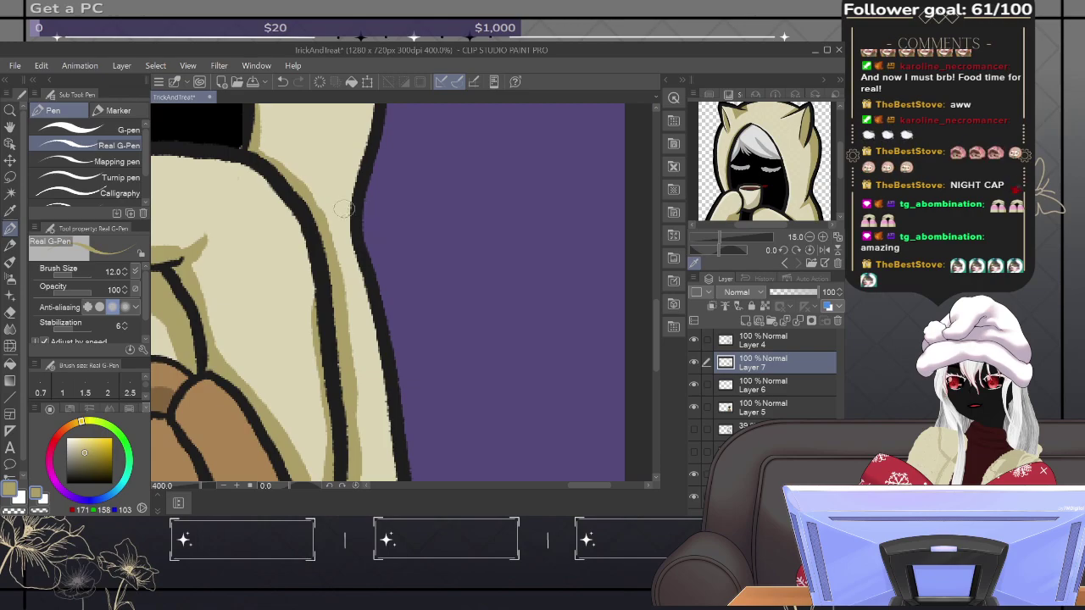
mouse_move(271, 154)
left_mouse_down()
mouse_move(305, 180)
mouse_move(337, 243)
mouse_move(364, 404)
mouse_move(377, 256)
left_mouse_up()
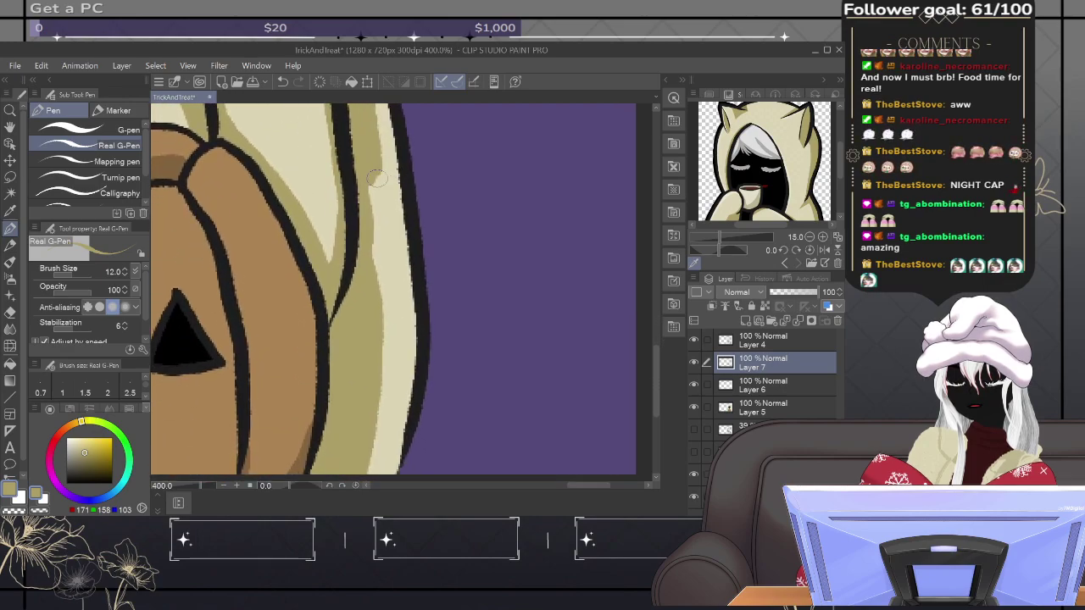
mouse_move(366, 187)
left_mouse_down()
mouse_move(383, 294)
mouse_move(370, 320)
mouse_move(386, 295)
mouse_move(475, 441)
left_mouse_up()
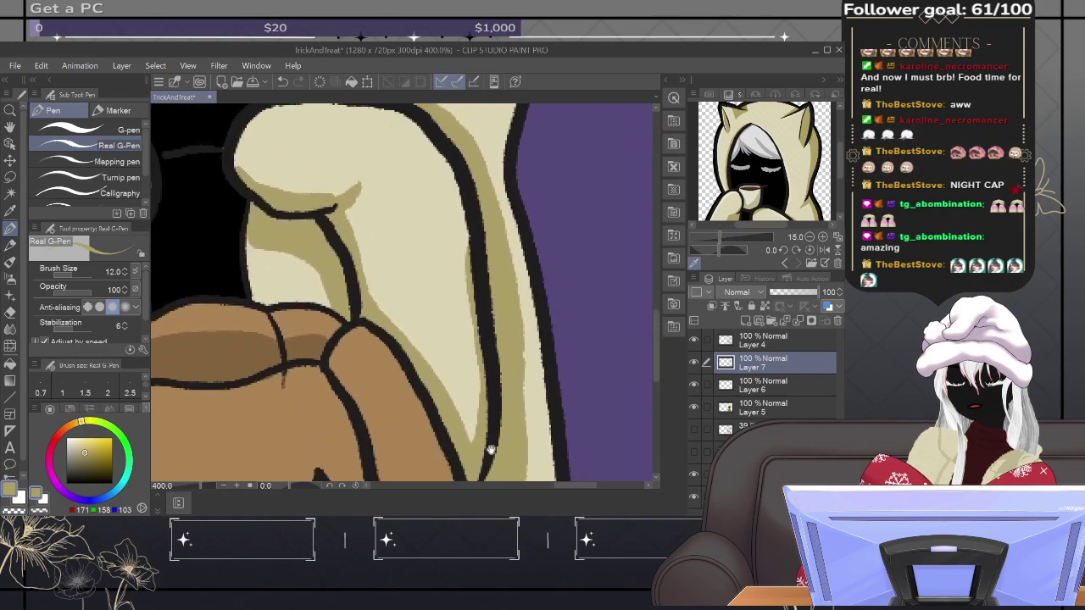
left_click_drag(377, 110, 442, 469)
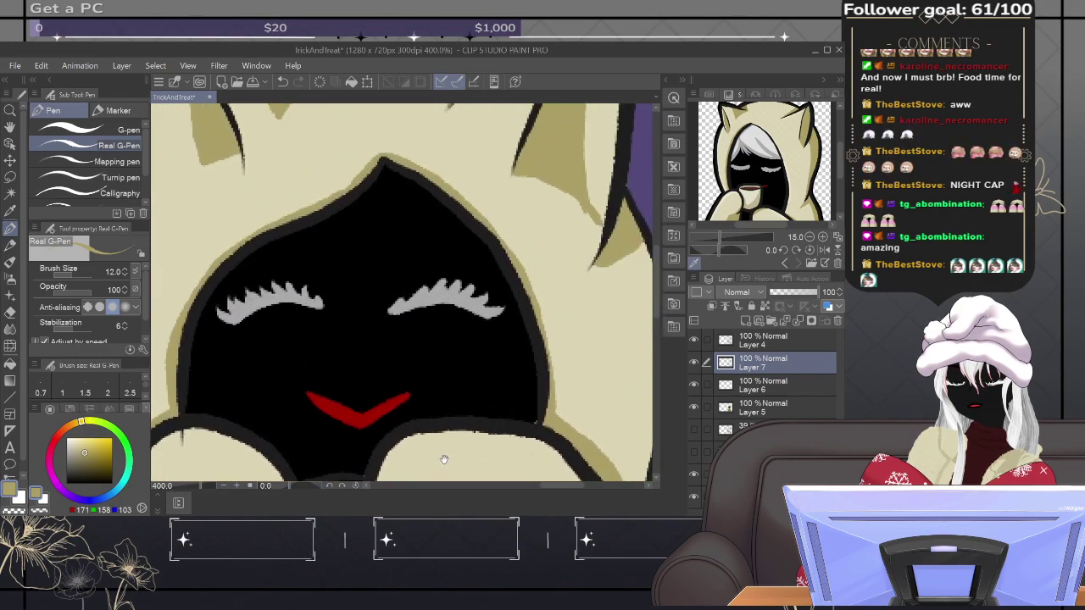
mouse_move(407, 347)
left_mouse_down()
mouse_move(470, 412)
mouse_move(507, 295)
mouse_move(518, 198)
mouse_move(467, 169)
mouse_move(433, 169)
left_mouse_up()
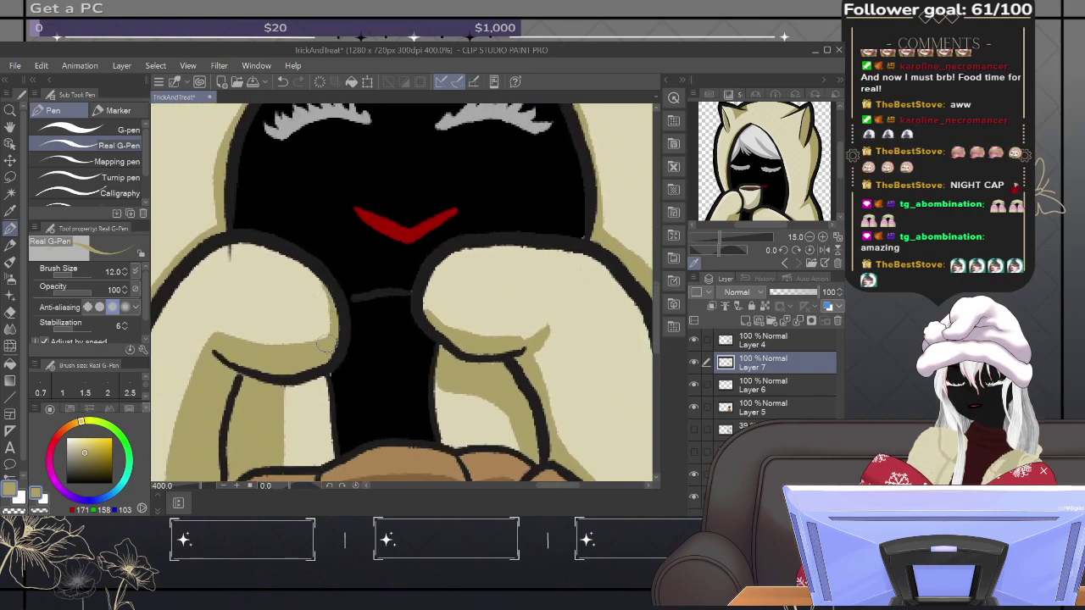
mouse_move(595, 306)
left_mouse_down()
mouse_move(358, 223)
mouse_move(355, 170)
mouse_move(383, 201)
mouse_move(381, 216)
mouse_move(343, 163)
left_mouse_up()
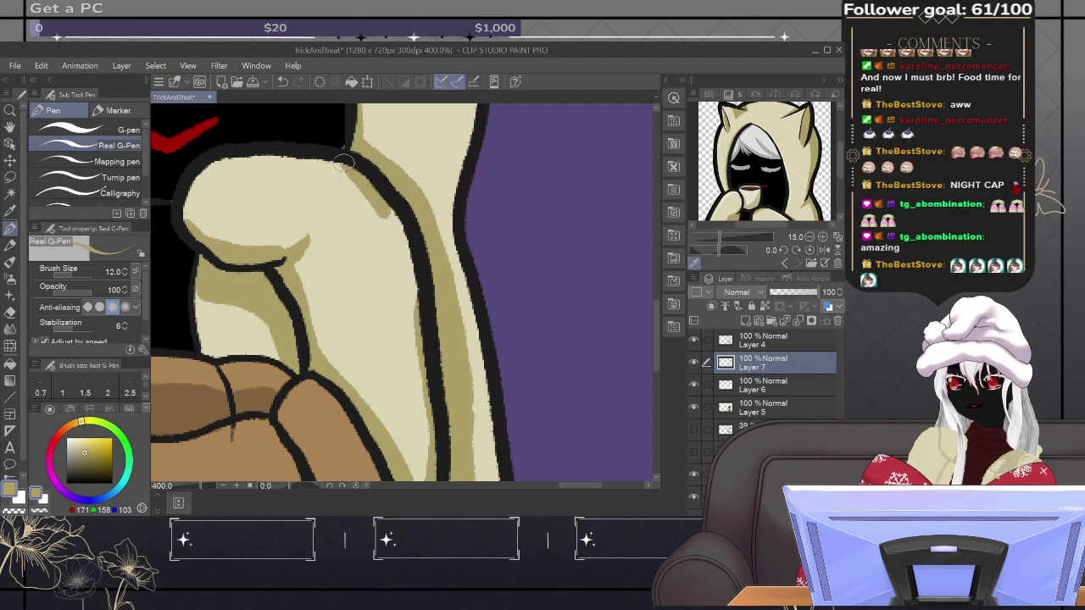
mouse_move(382, 211)
left_mouse_down()
mouse_move(410, 306)
mouse_move(428, 479)
left_mouse_up()
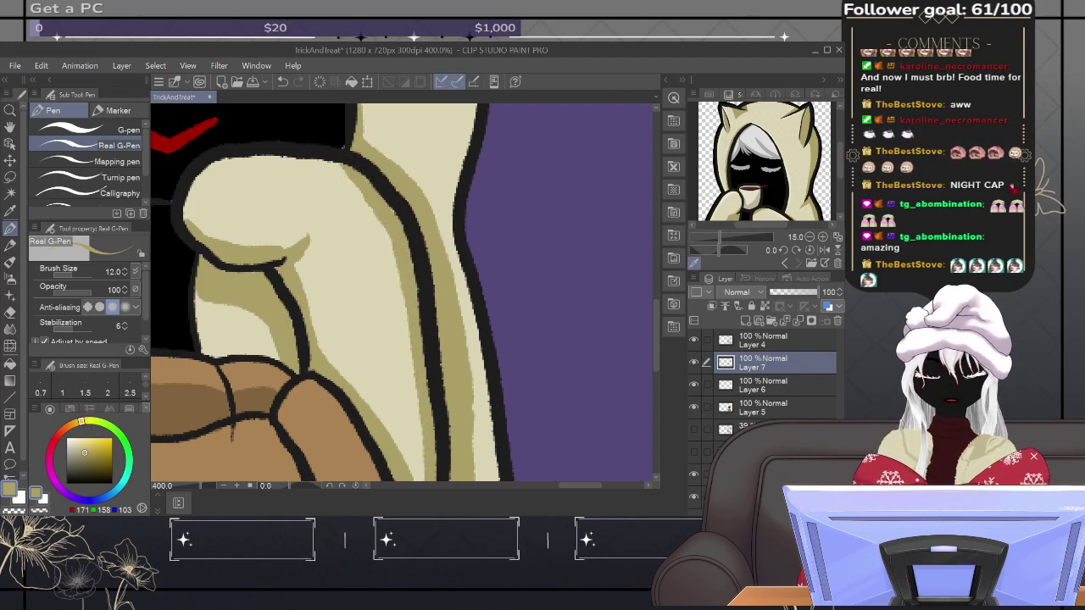
Step: Sample the pale cream (RGB 234, 230, 210) from the reference image and add a new layer above Layer 7
left_click_drag(405, 358, 577, 159)
left_click_drag(520, 191, 528, 470)
left_click_drag(528, 243, 528, 482)
left_click_drag(537, 307, 568, 408)
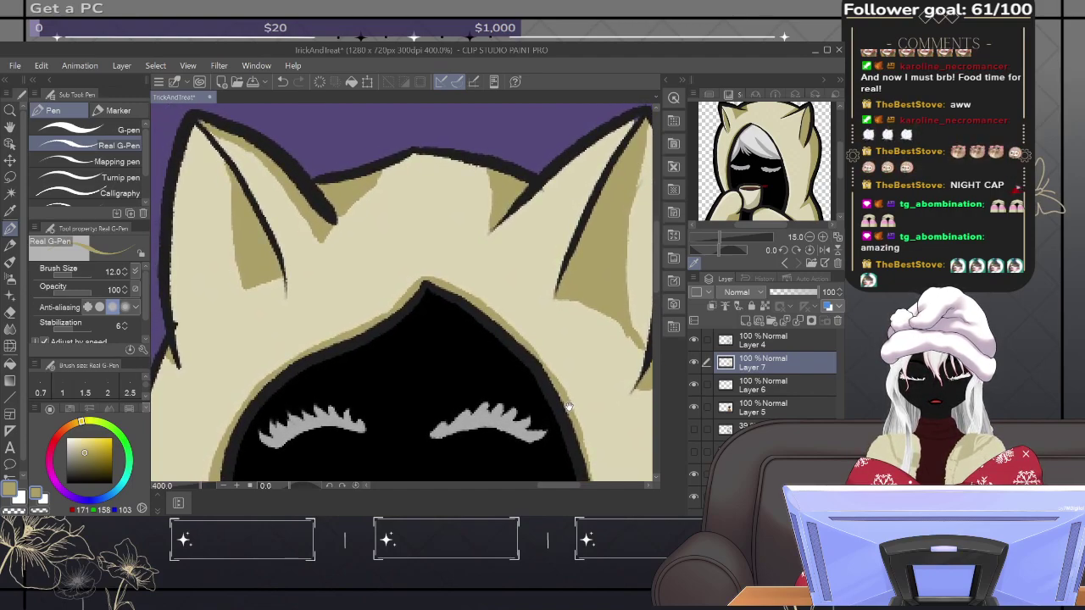
scroll(568, 408, "down", 3)
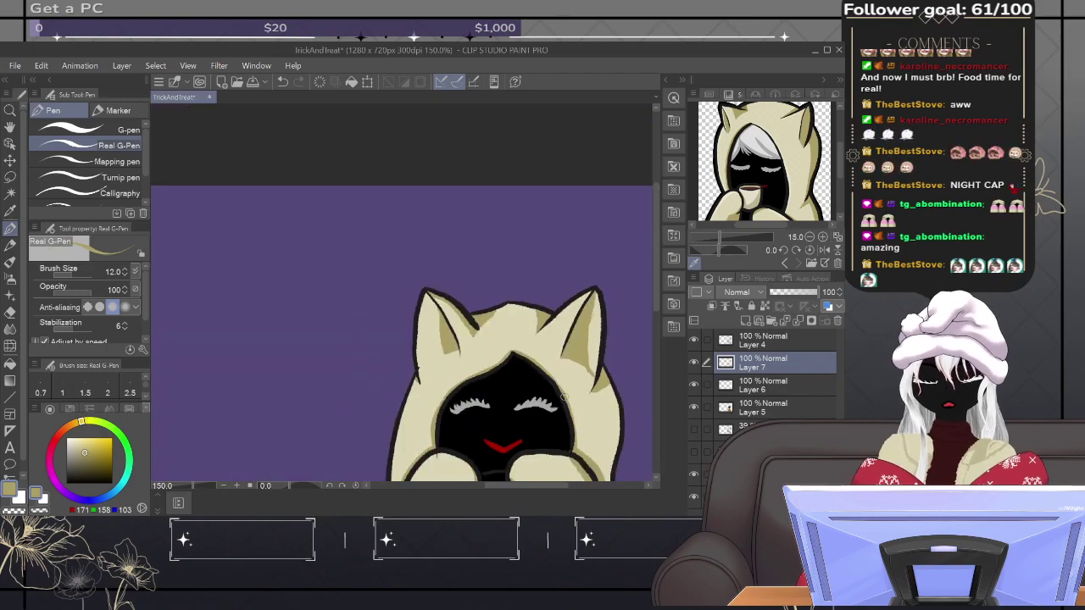
left_click_drag(593, 396, 450, 202)
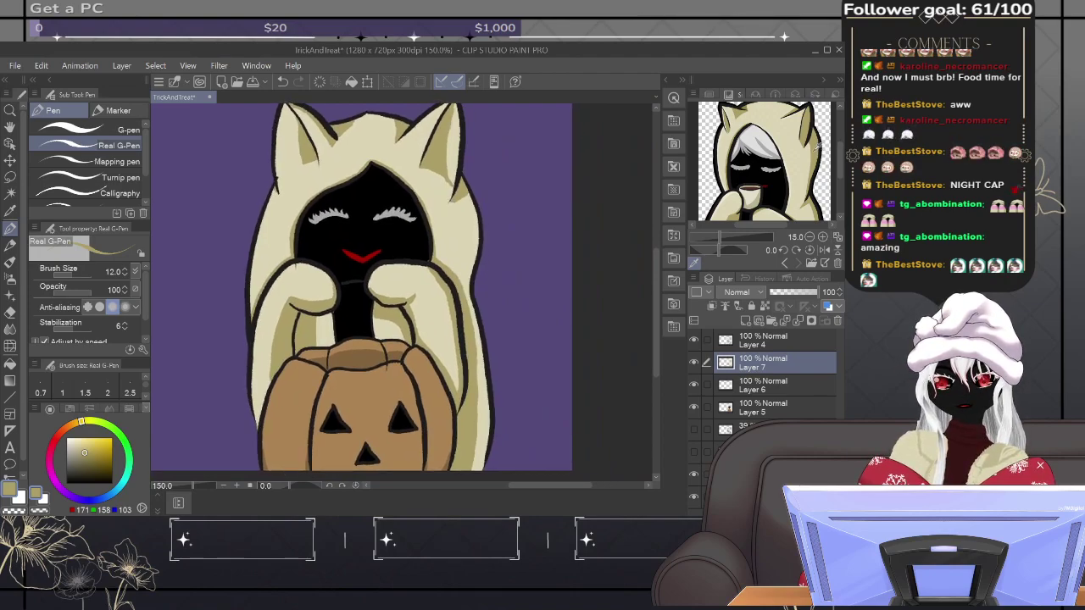
left_click_drag(779, 137, 778, 134)
left_click(746, 322)
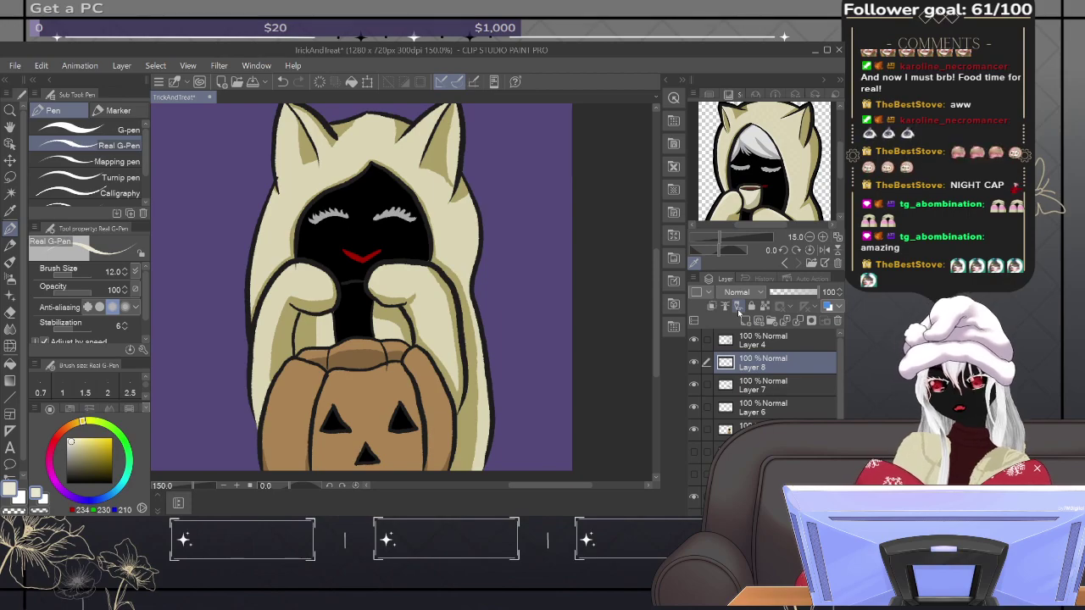
Step: Paint pale cream highlights along the left ear's outer edge, the hood's left side and the top of the left sleeve
scroll(362, 175, "up", 5)
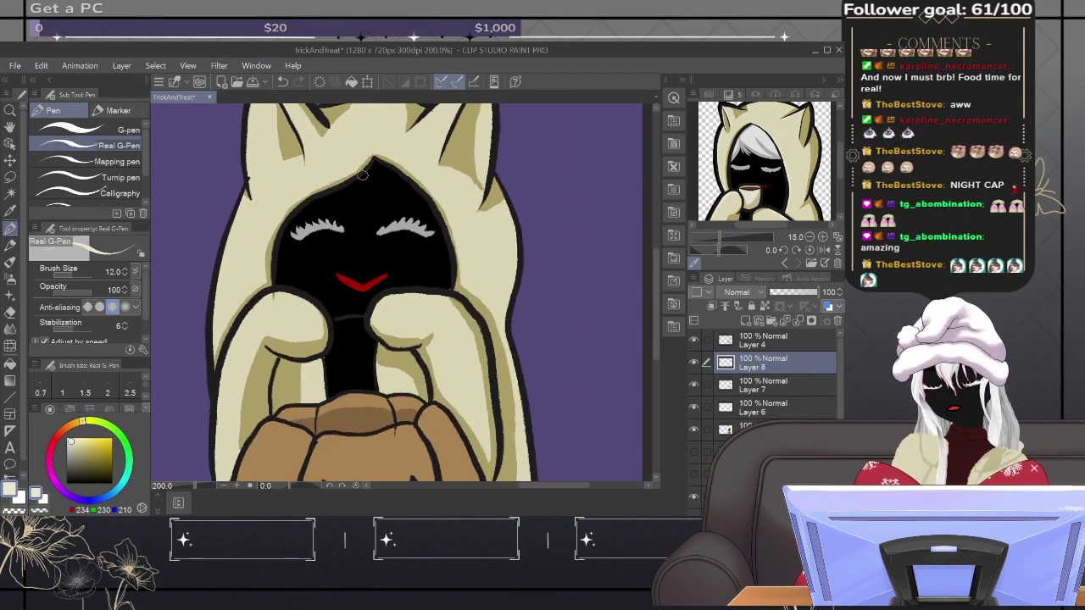
left_click_drag(307, 217, 526, 326)
scroll(526, 326, "down", 2)
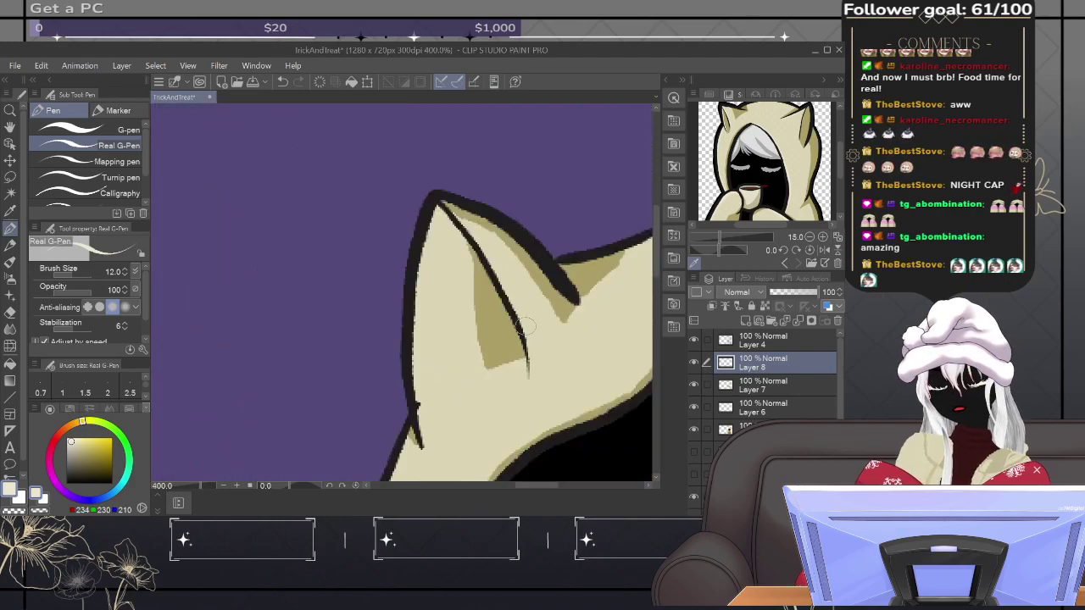
mouse_move(434, 208)
left_mouse_down()
mouse_move(417, 322)
mouse_move(424, 439)
left_mouse_up()
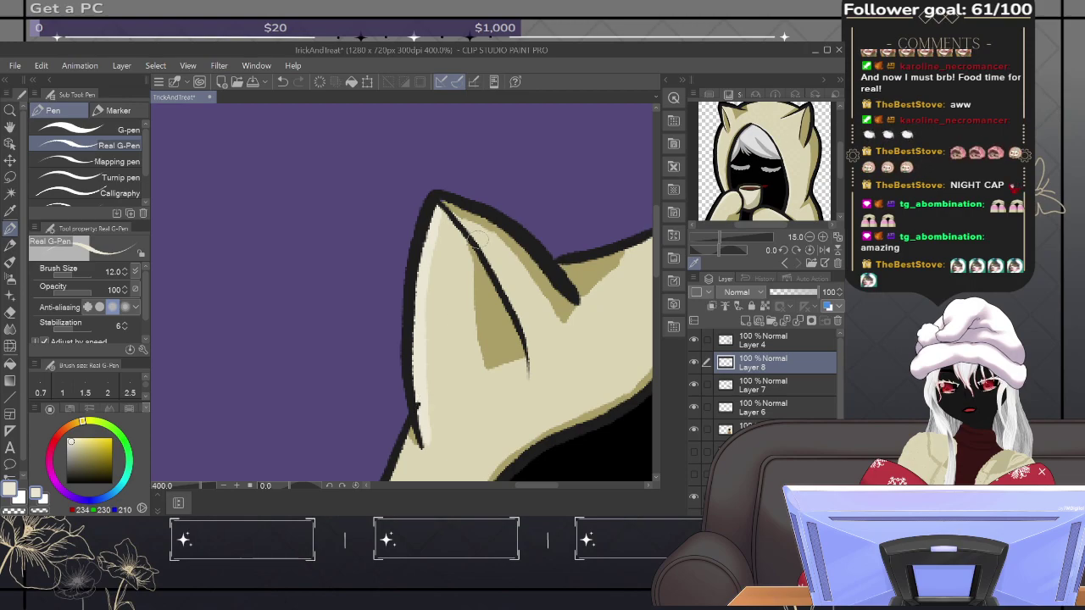
mouse_move(472, 218)
left_mouse_down()
mouse_move(523, 325)
mouse_move(532, 364)
mouse_move(520, 386)
mouse_move(547, 214)
mouse_move(533, 187)
left_mouse_up()
mouse_move(441, 195)
left_mouse_down()
mouse_move(413, 267)
mouse_move(384, 479)
mouse_move(407, 301)
left_mouse_up()
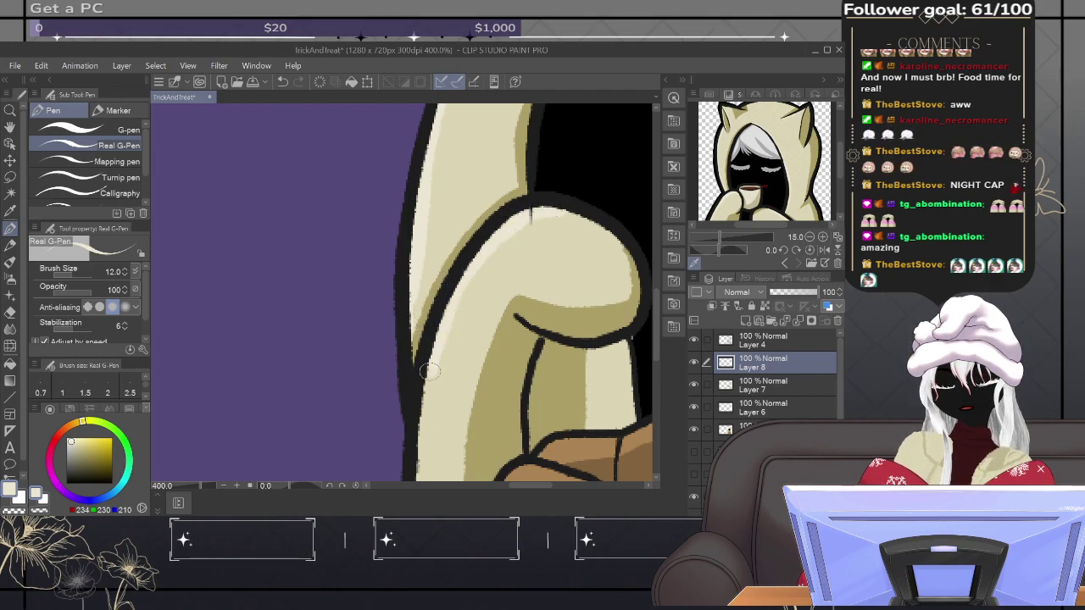
Step: Highlight the outer edge of the left sleeve down to the pumpkin, undoing the first stroke and redrawing it
mouse_move(458, 415)
left_mouse_down()
mouse_move(469, 376)
mouse_move(501, 169)
mouse_move(459, 287)
mouse_move(469, 387)
left_mouse_up()
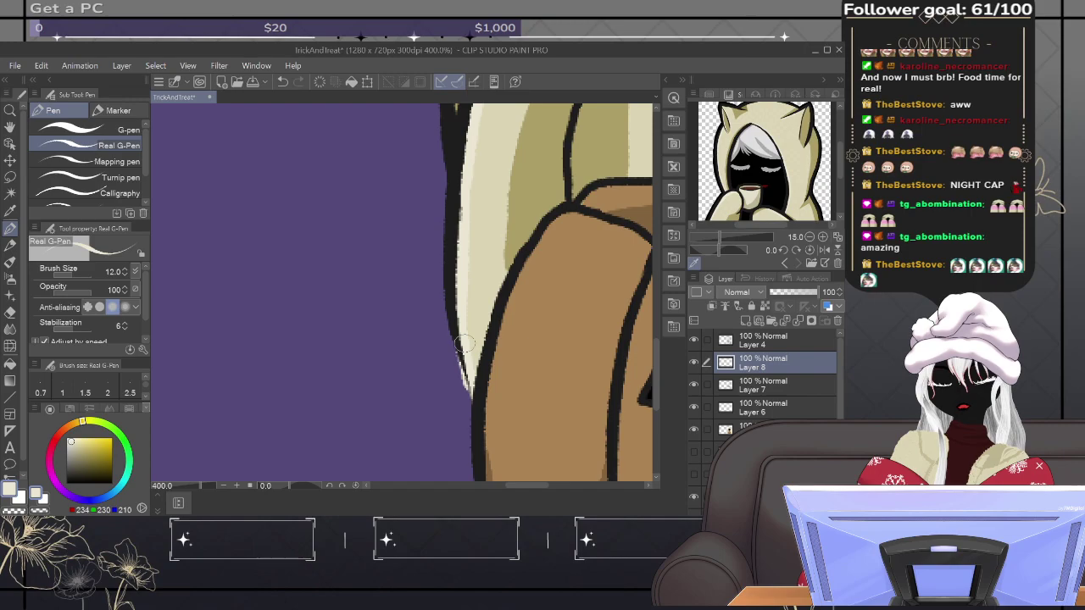
key("ctrl+z")
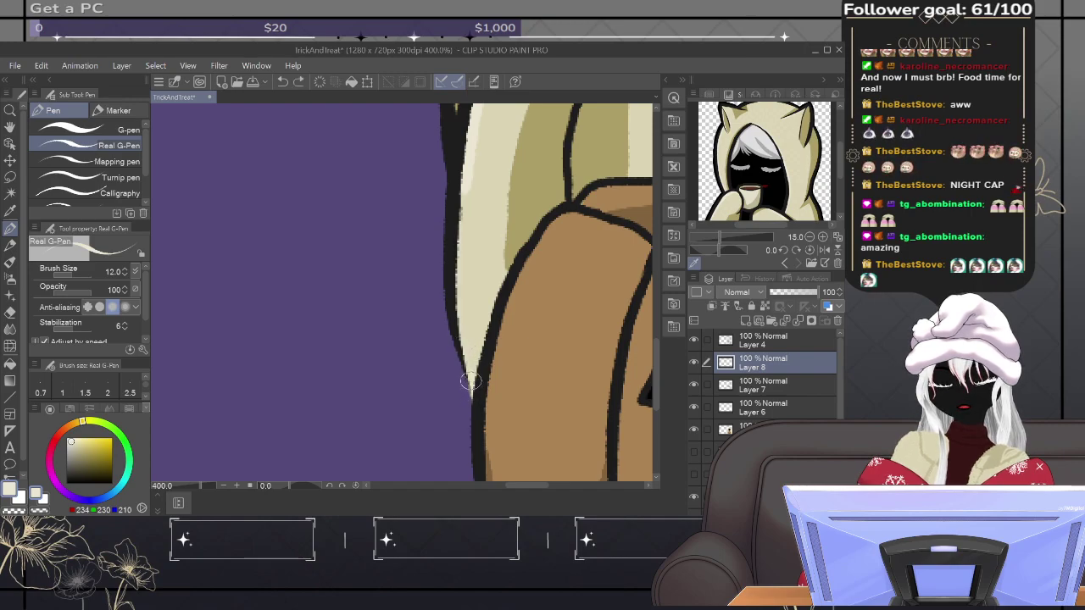
mouse_move(473, 395)
left_mouse_down()
mouse_move(457, 280)
mouse_move(478, 117)
left_mouse_up()
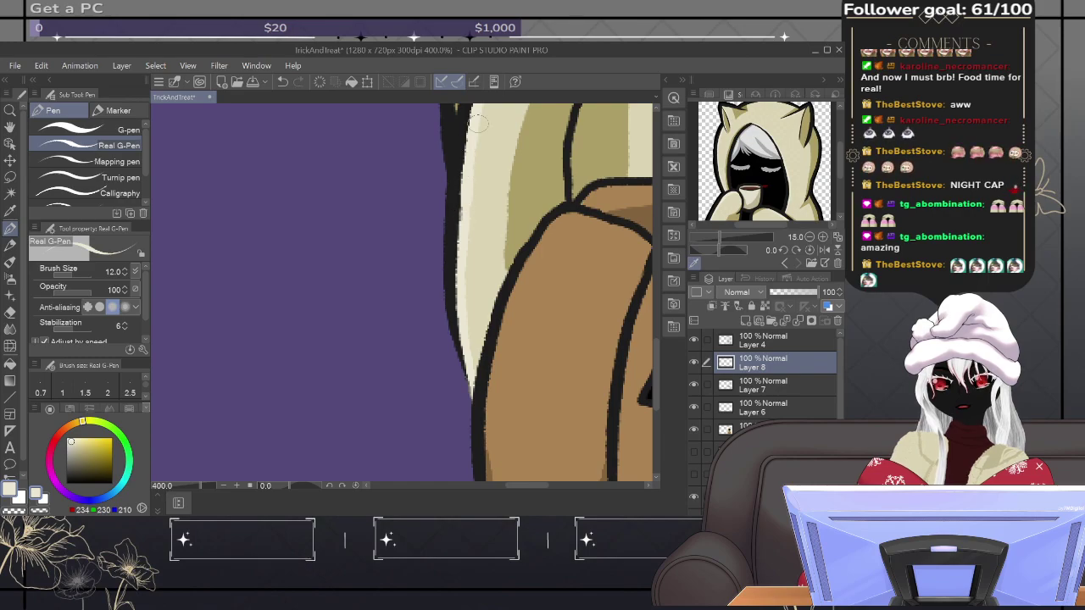
Step: Highlight the rounded upper edge of the right paw and the inner edge of the forearm beneath it in pale cream
left_click_drag(541, 176, 404, 327)
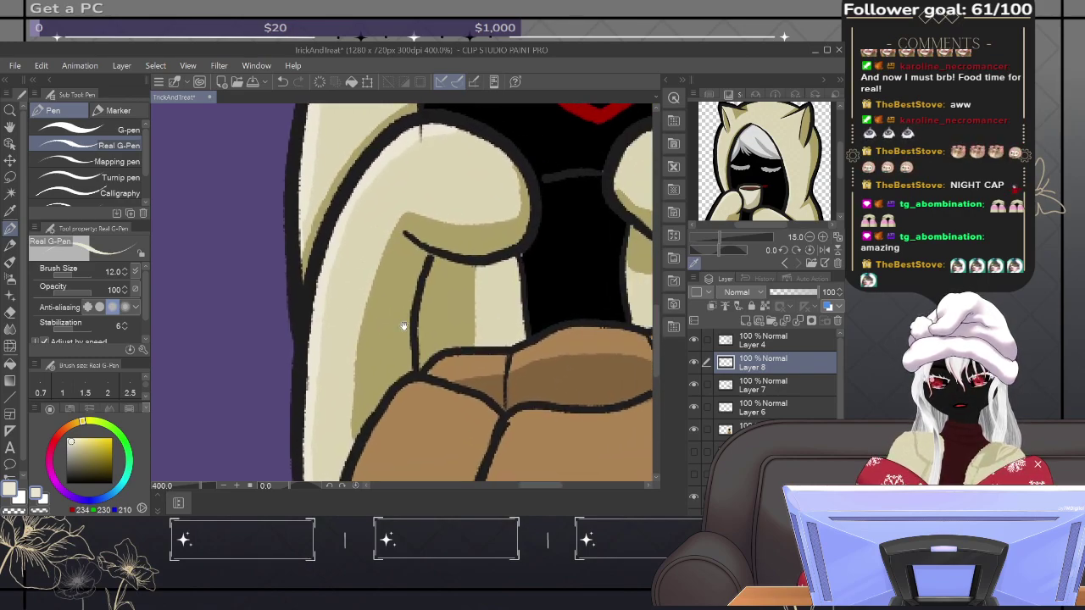
left_click_drag(585, 273, 412, 366)
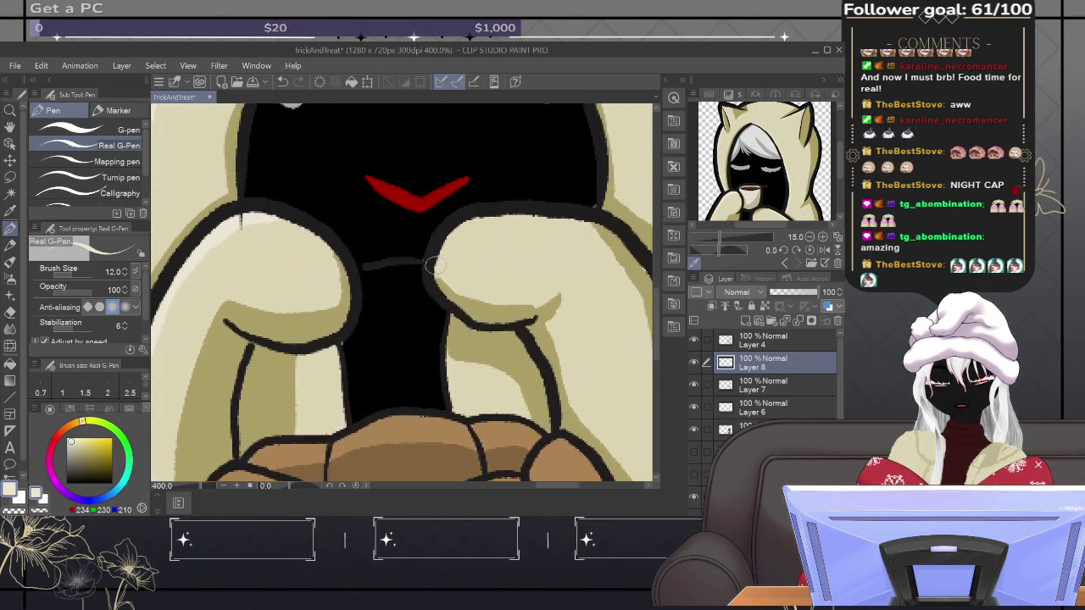
mouse_move(433, 273)
left_mouse_down()
mouse_move(470, 224)
mouse_move(549, 211)
left_mouse_up()
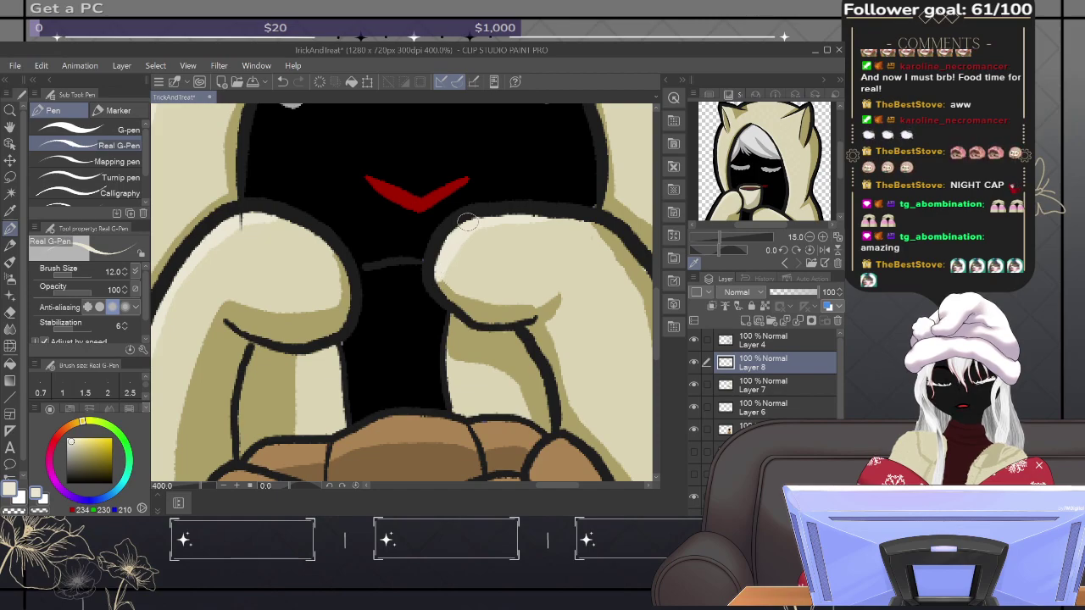
left_click_drag(611, 349, 533, 232)
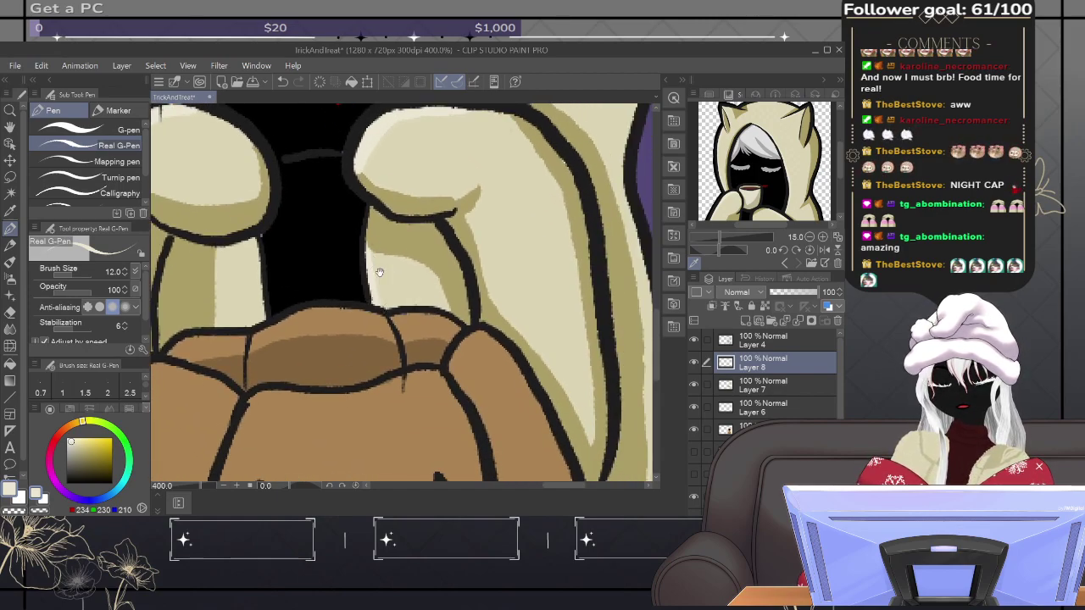
Step: Paint pale cream highlights along the right ear's inner fold line and its outer edge
mouse_move(579, 180)
left_mouse_down()
mouse_move(347, 322)
mouse_move(371, 260)
mouse_move(460, 339)
mouse_move(484, 388)
mouse_move(450, 427)
left_mouse_up()
left_click_drag(397, 315, 479, 155)
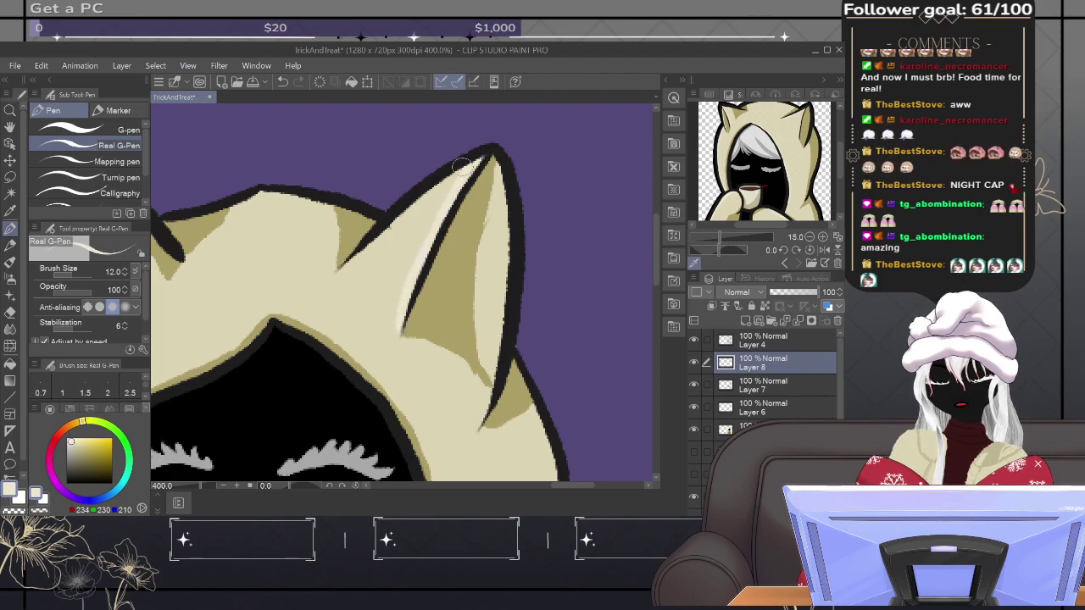
mouse_move(496, 161)
left_mouse_down()
mouse_move(505, 311)
mouse_move(483, 406)
mouse_move(464, 409)
left_mouse_up()
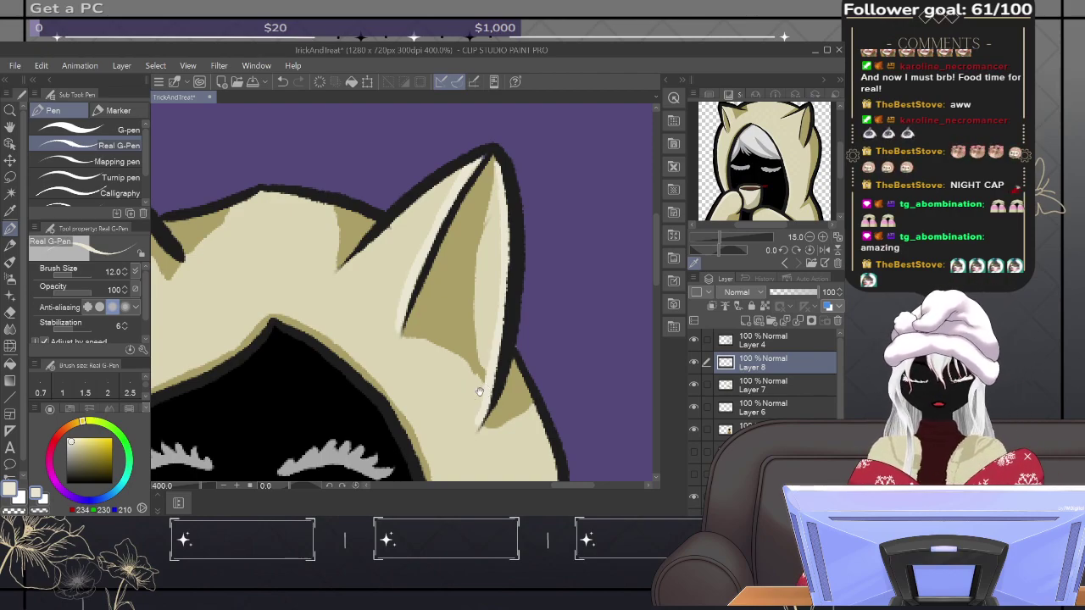
Step: Sample the pumpkin's orange-brown and lighten it to RGB 191, 164, 131 for the highlights
scroll(479, 392, "down", 4)
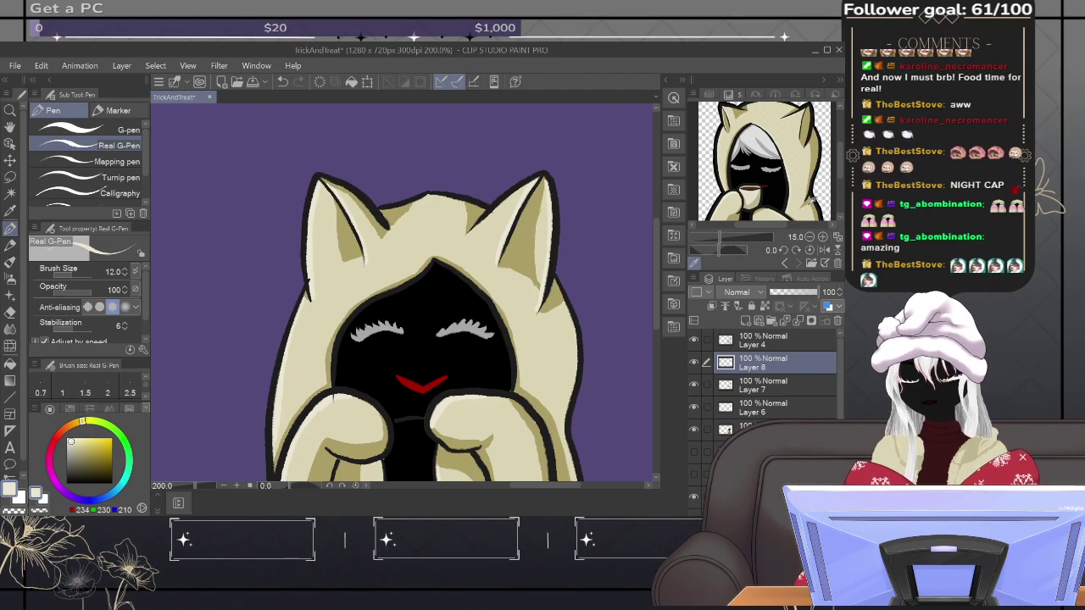
scroll(571, 217, "down", 5)
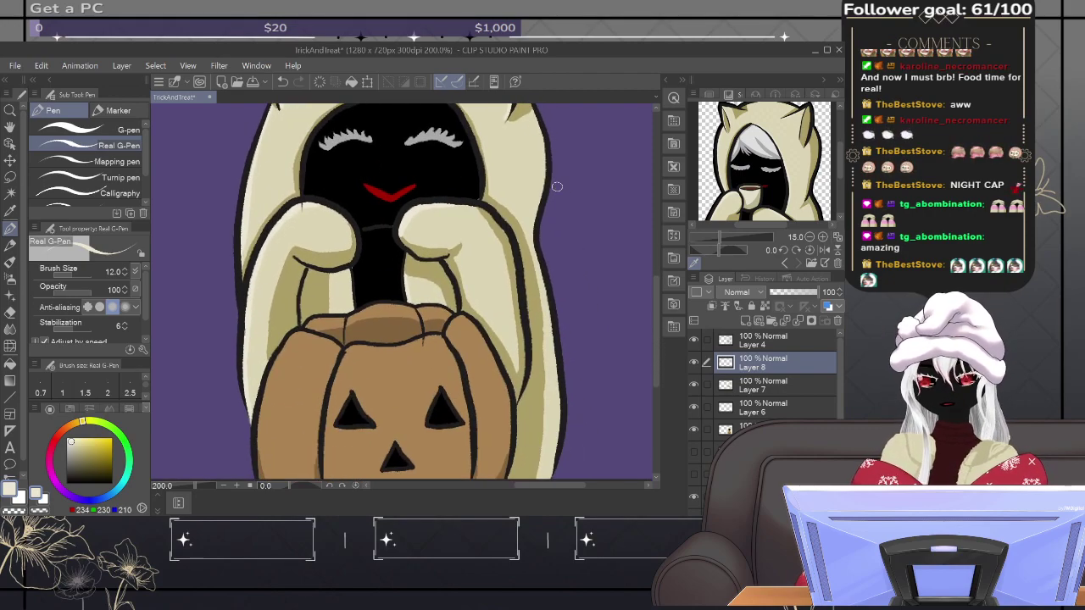
scroll(557, 185, "down", 3)
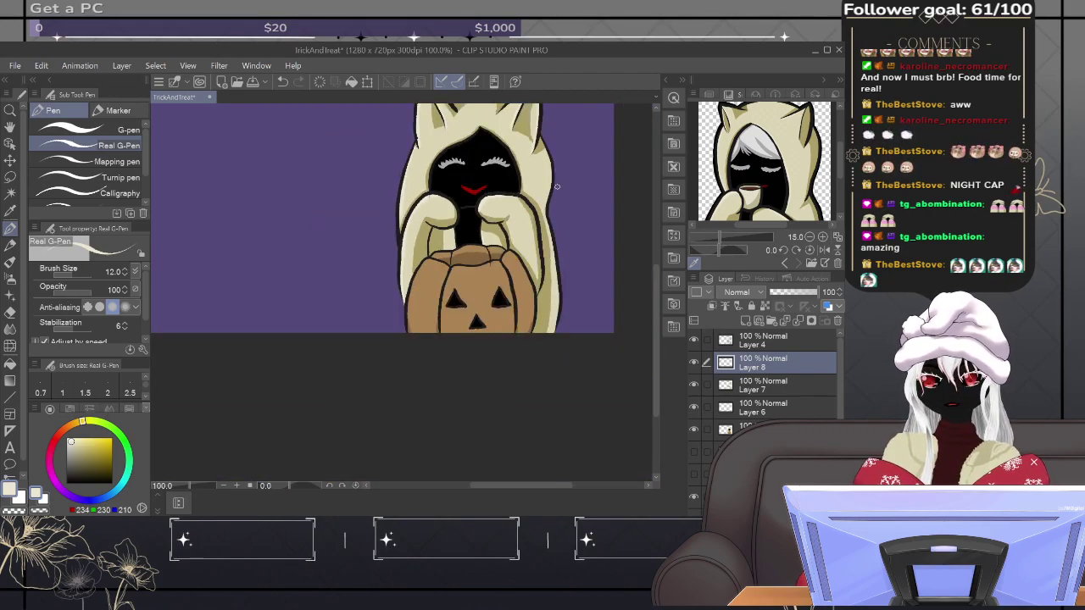
left_click(478, 280, "alt")
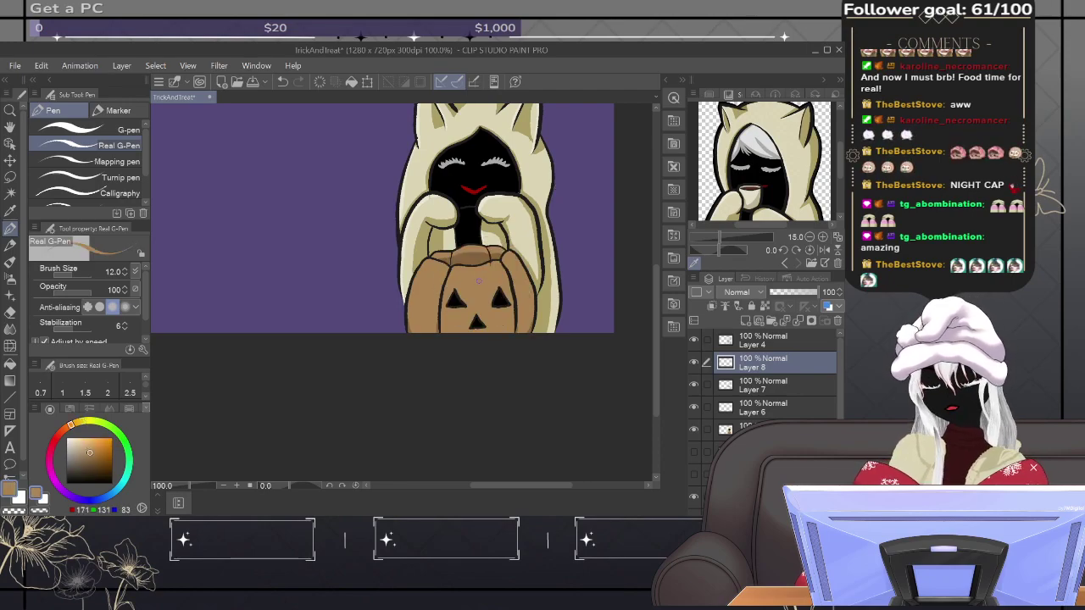
left_click(85, 446)
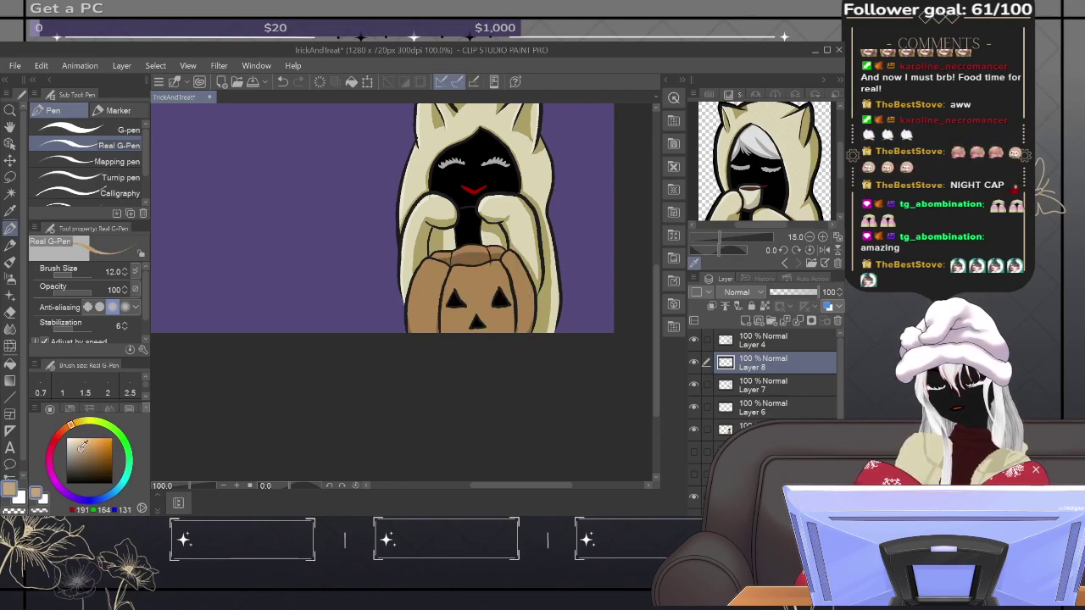
Step: Highlight the left edges of the pumpkin's outer and middle segments and of its left eye in light tan, and save the drawing
key("ctrl+plus")
left_click_drag(454, 374, 210, 421)
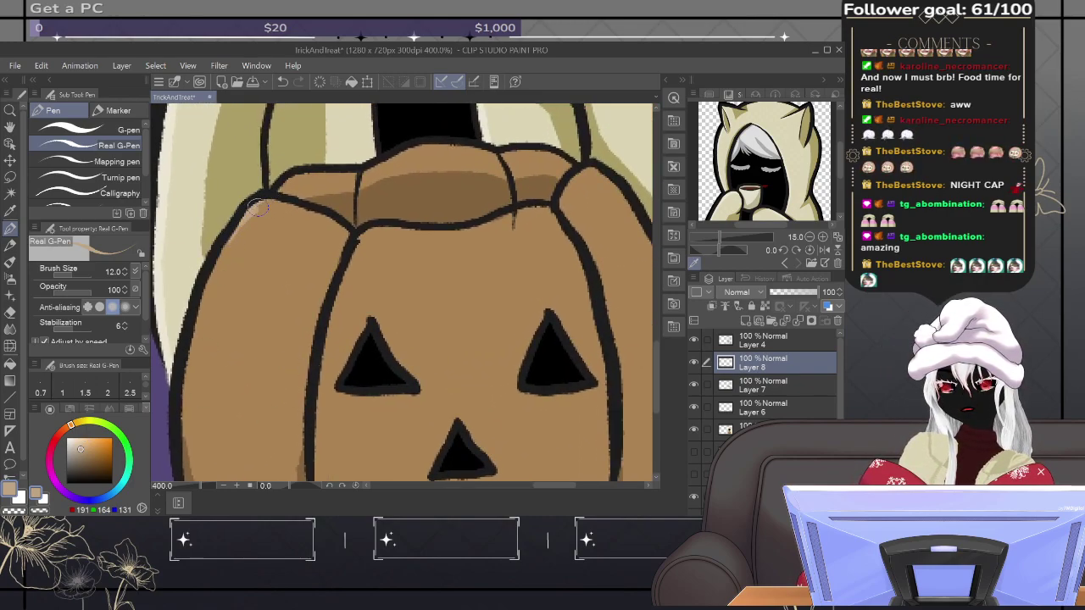
mouse_move(253, 212)
left_mouse_down()
mouse_move(205, 291)
mouse_move(235, 236)
mouse_move(197, 315)
mouse_move(223, 253)
mouse_move(175, 400)
left_mouse_up()
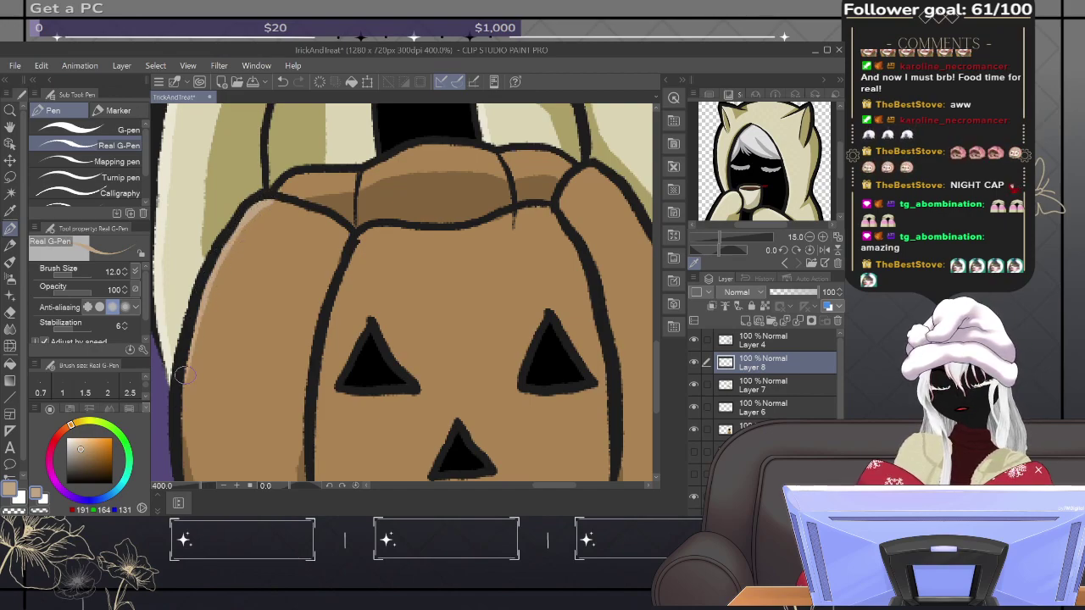
left_click_drag(365, 236, 322, 339)
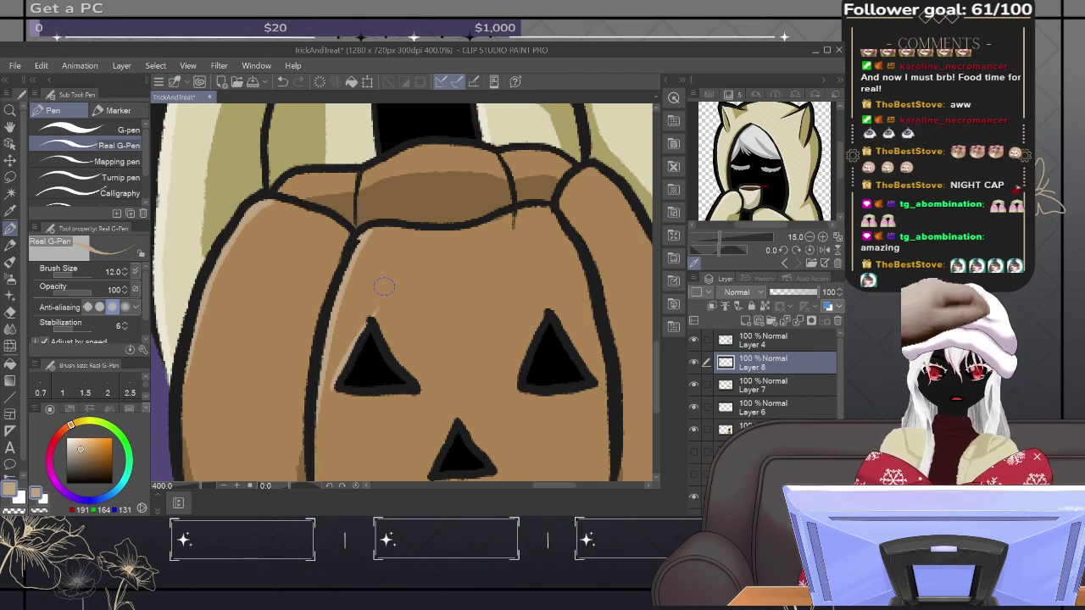
left_click(254, 81)
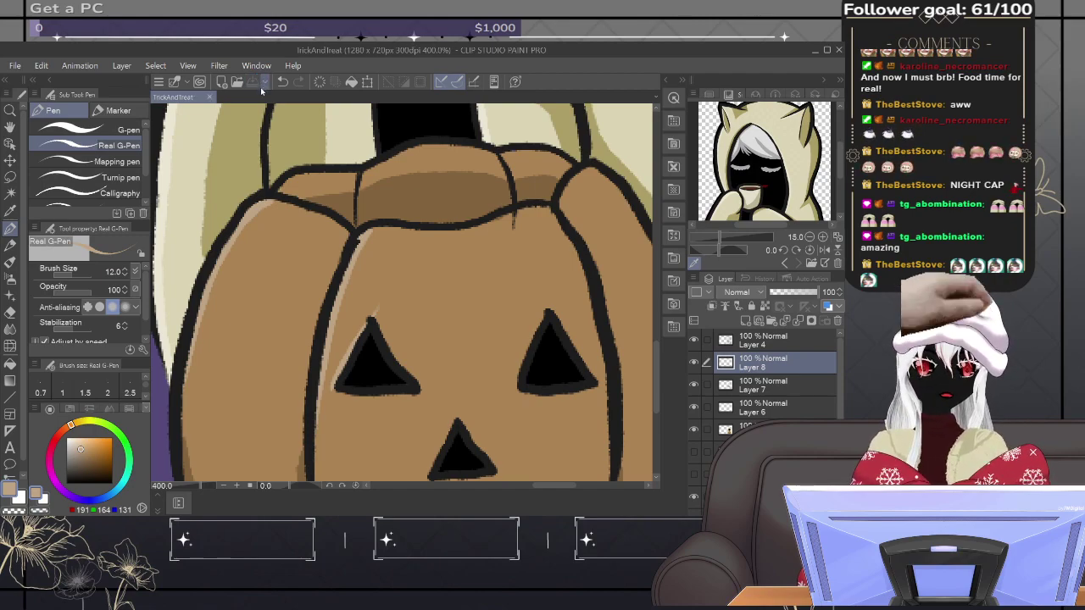
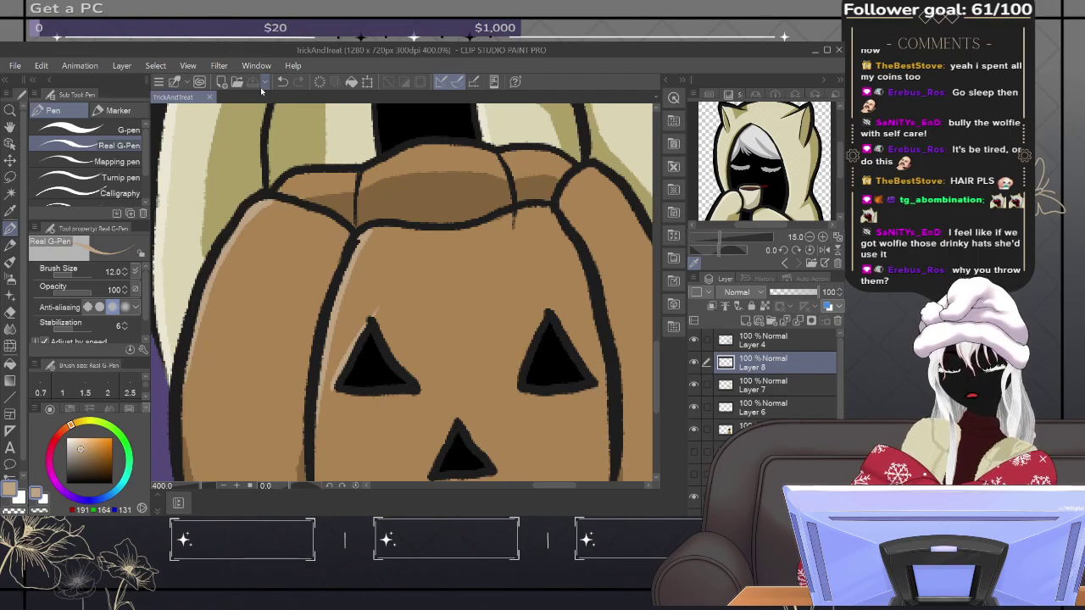
Step: Paint light tan highlights along the pumpkin's upper rim, around its eyes and nose, and down the inner edge of its right segment
mouse_move(273, 190)
left_mouse_down()
mouse_move(355, 173)
mouse_move(293, 175)
left_mouse_up()
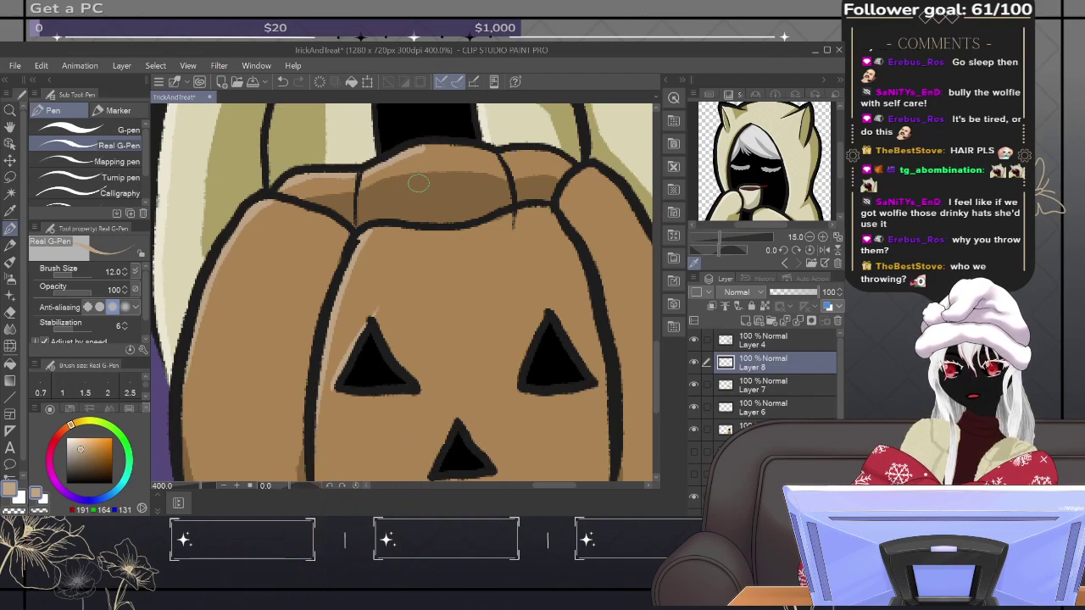
mouse_move(464, 201)
left_mouse_down()
mouse_move(439, 200)
mouse_move(322, 249)
left_mouse_up()
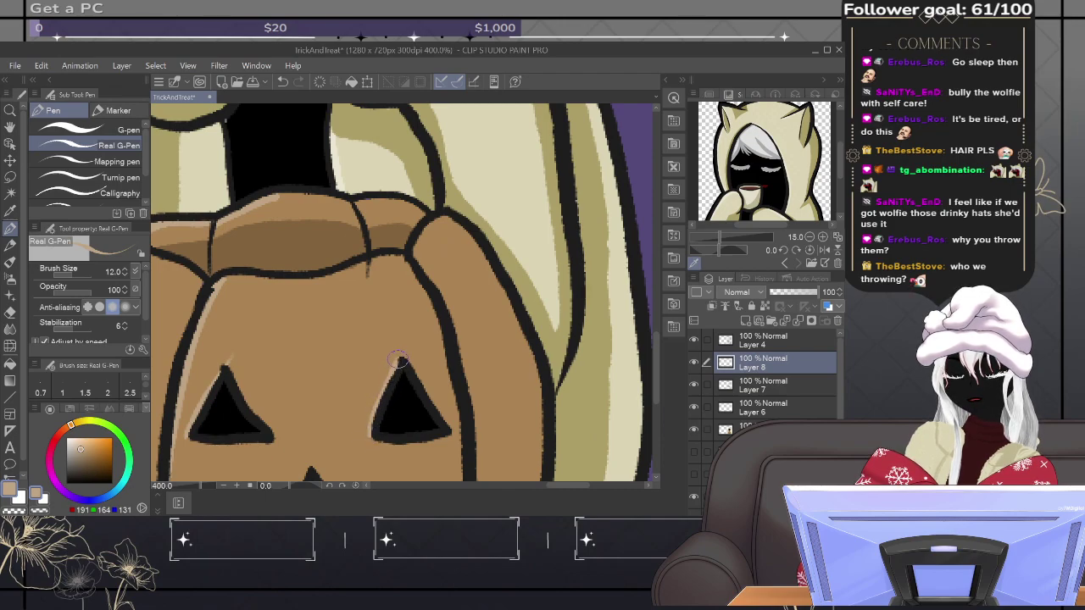
left_click_drag(405, 362, 447, 434)
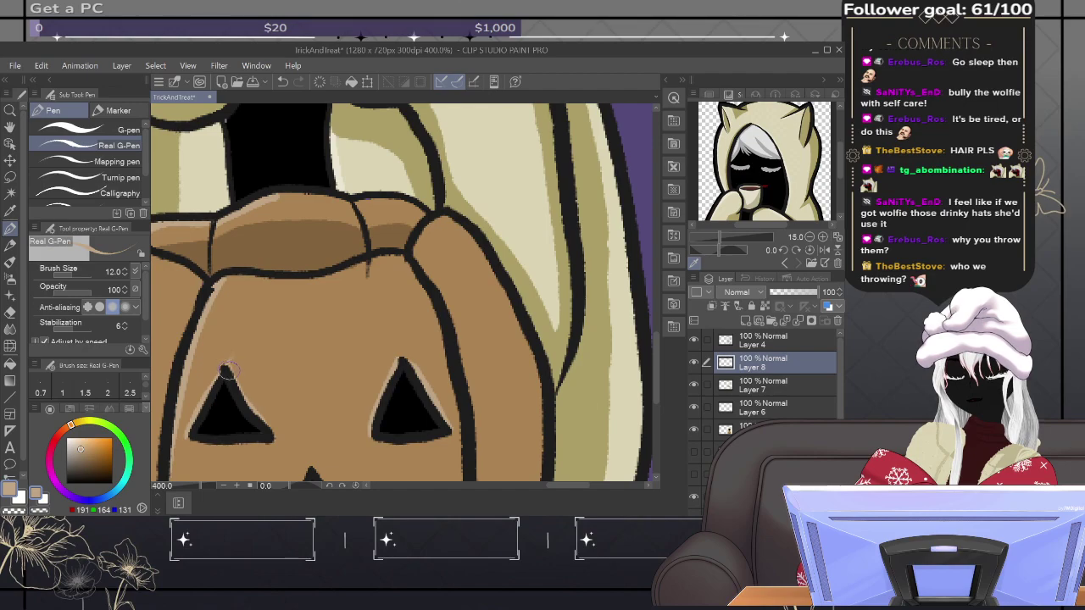
left_click_drag(329, 428, 310, 285)
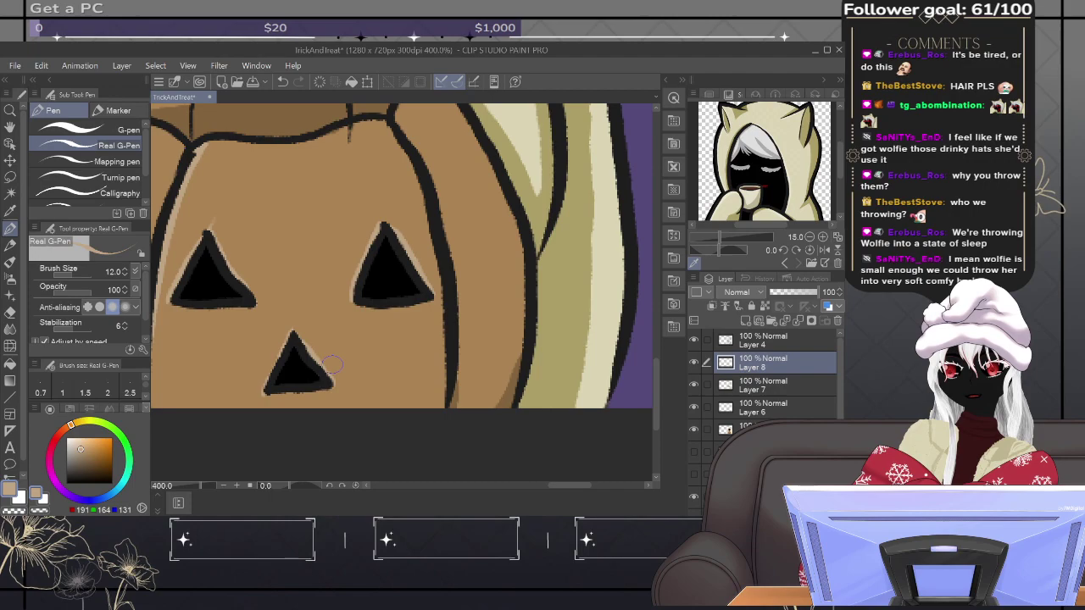
mouse_move(435, 225)
left_mouse_down()
mouse_move(432, 293)
mouse_move(408, 269)
mouse_move(489, 300)
mouse_move(529, 381)
left_mouse_up()
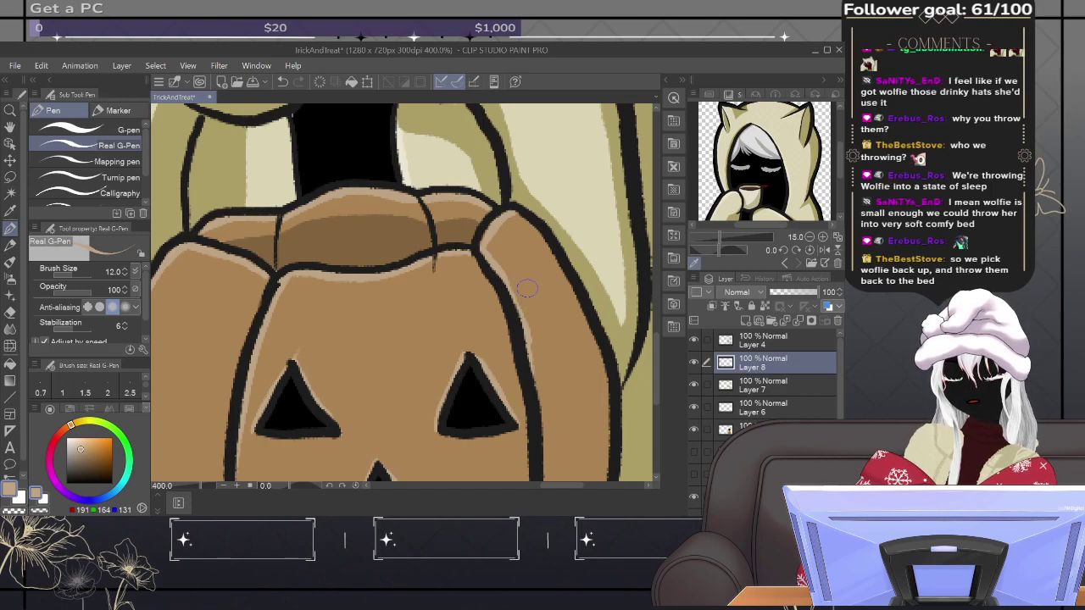
Step: Sample the rim's dark brown, RGB 131, 100, 62, and shade the right edges of the pumpkin's left and middle segments
left_click(377, 227, "alt")
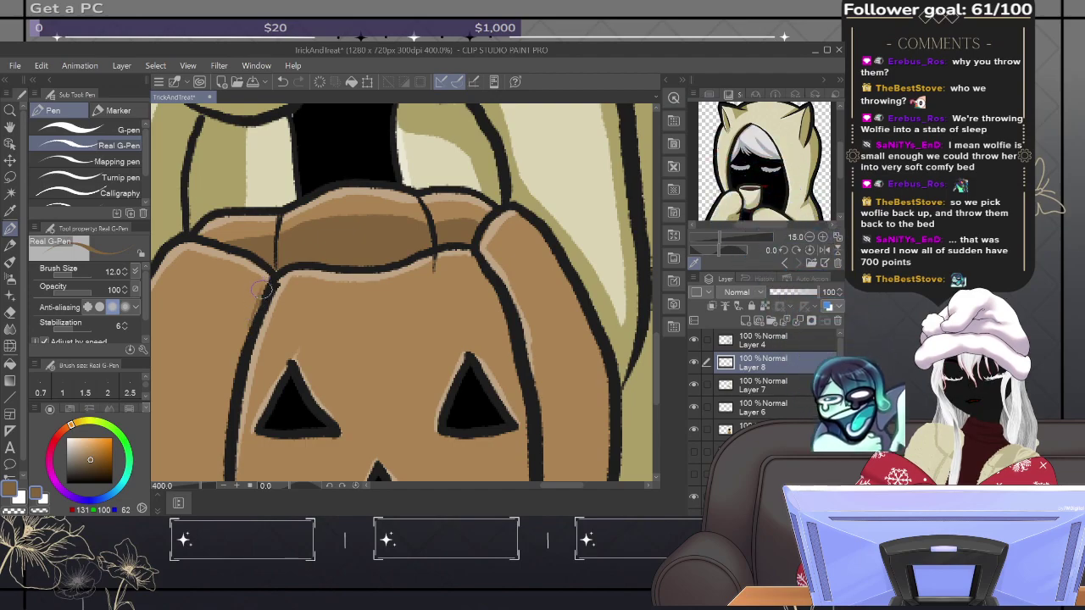
left_click_drag(247, 331, 231, 399)
mouse_move(239, 356)
left_mouse_down()
mouse_move(229, 415)
mouse_move(296, 252)
left_mouse_up()
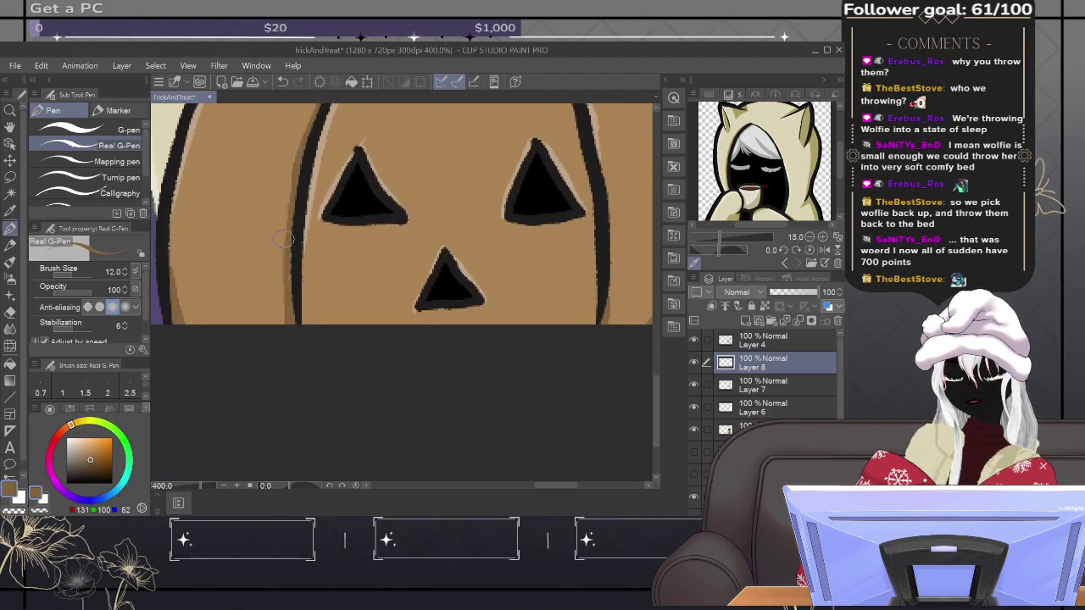
left_click_drag(318, 275, 323, 342)
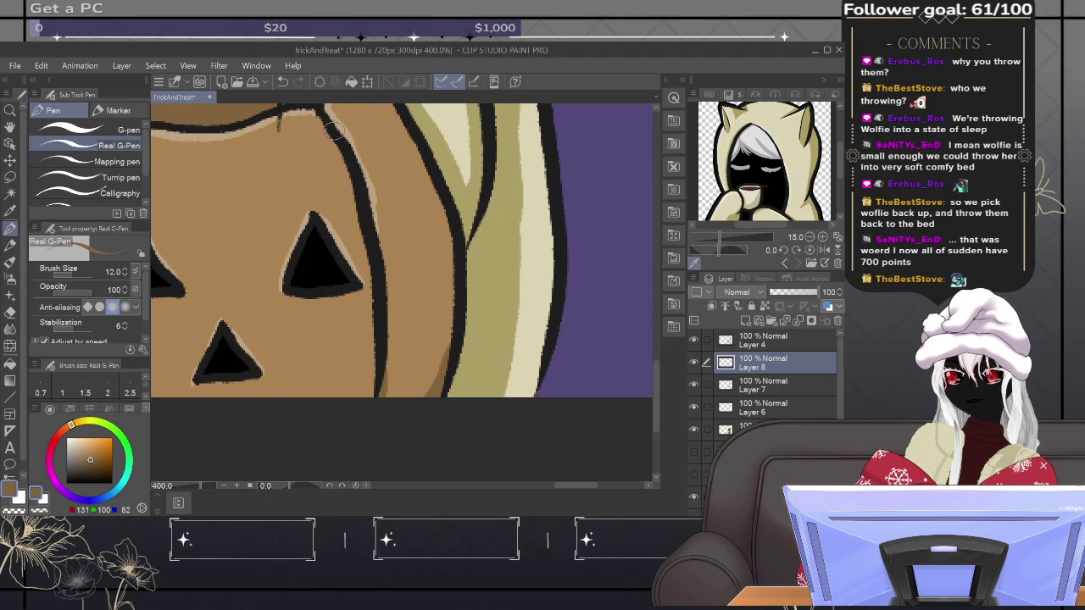
mouse_move(341, 158)
left_mouse_down()
mouse_move(374, 288)
mouse_move(375, 386)
mouse_move(353, 419)
left_mouse_up()
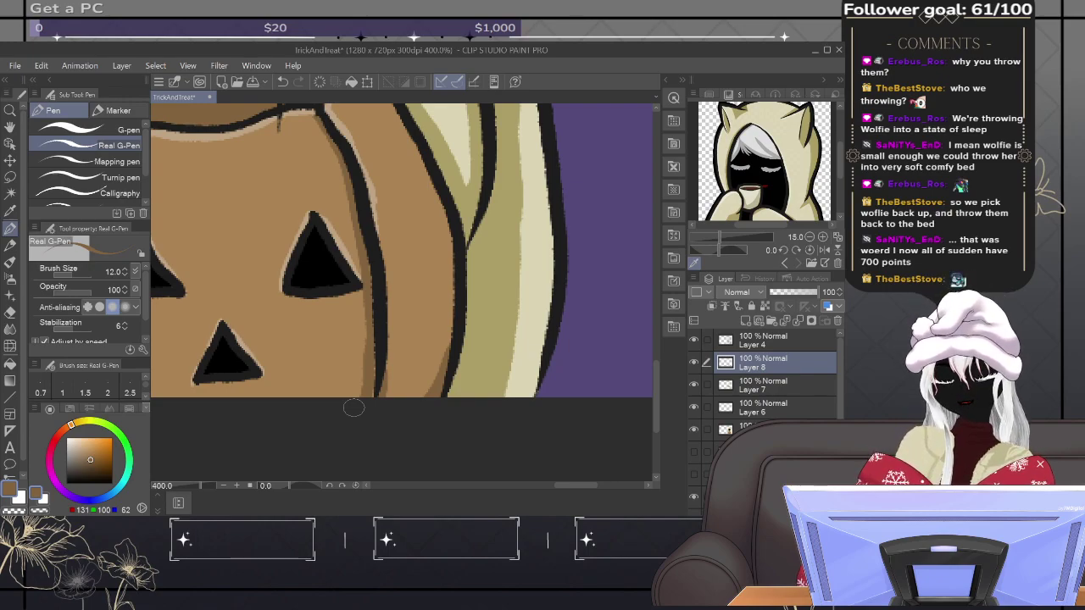
Step: Look over the pumpkin, paws, face and ears of the drawing, briefly showing and hiding the reference picture on Layer 5
left_click_drag(354, 407, 512, 432)
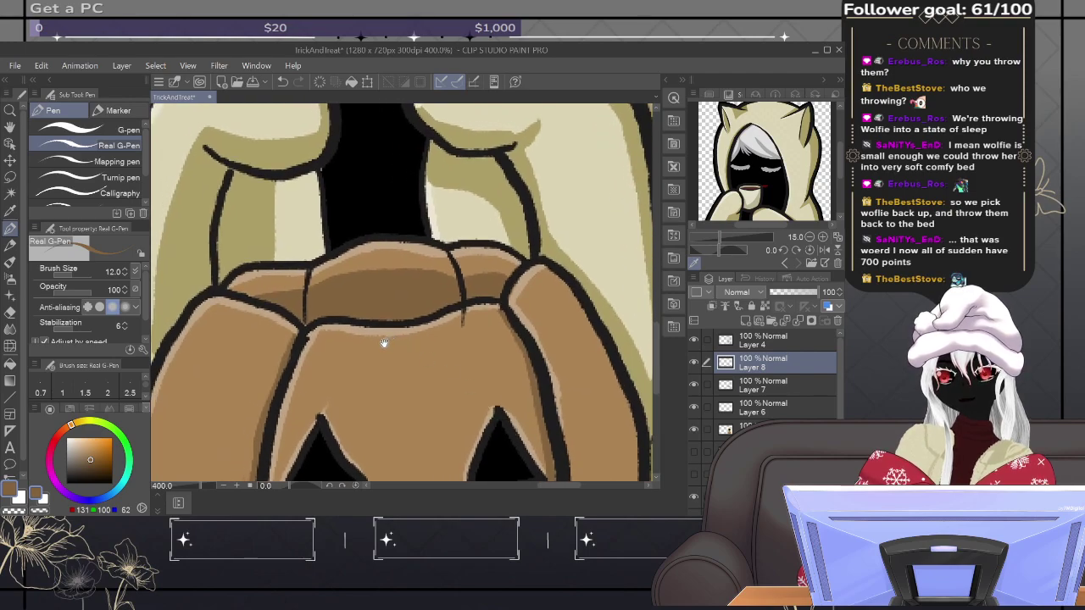
left_click_drag(327, 351, 373, 500)
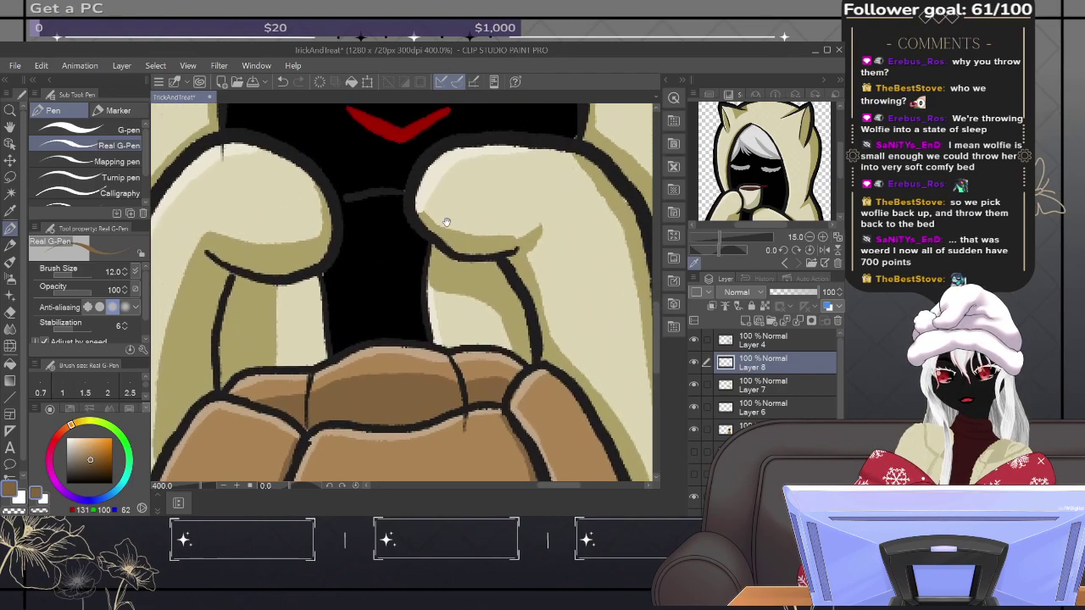
left_click_drag(443, 223, 444, 475)
mouse_move(462, 182)
left_mouse_down()
mouse_move(484, 407)
mouse_move(518, 158)
left_mouse_up()
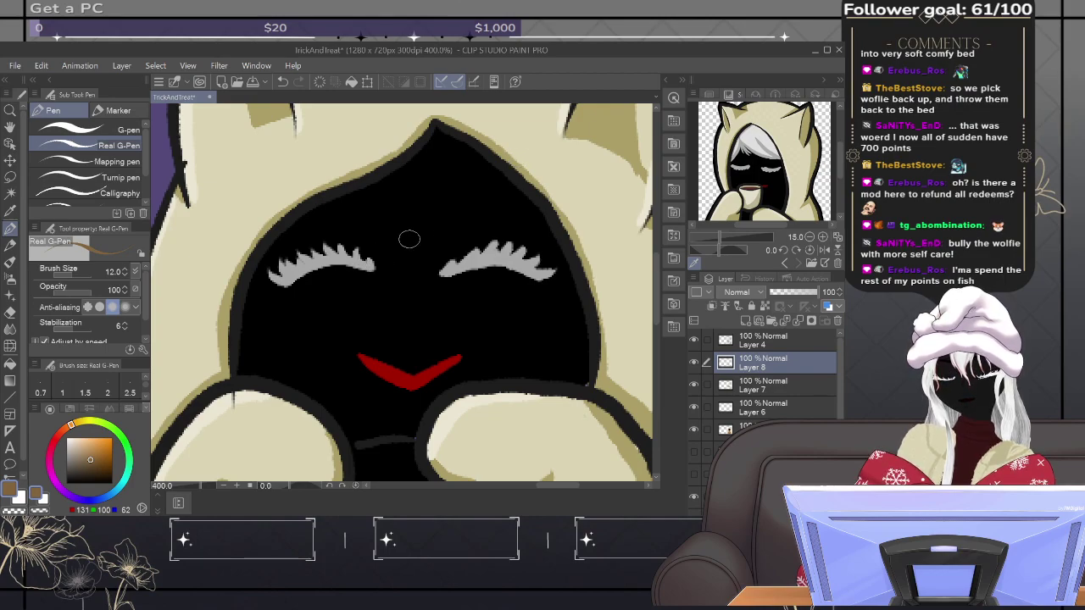
scroll(471, 203, "down", 3)
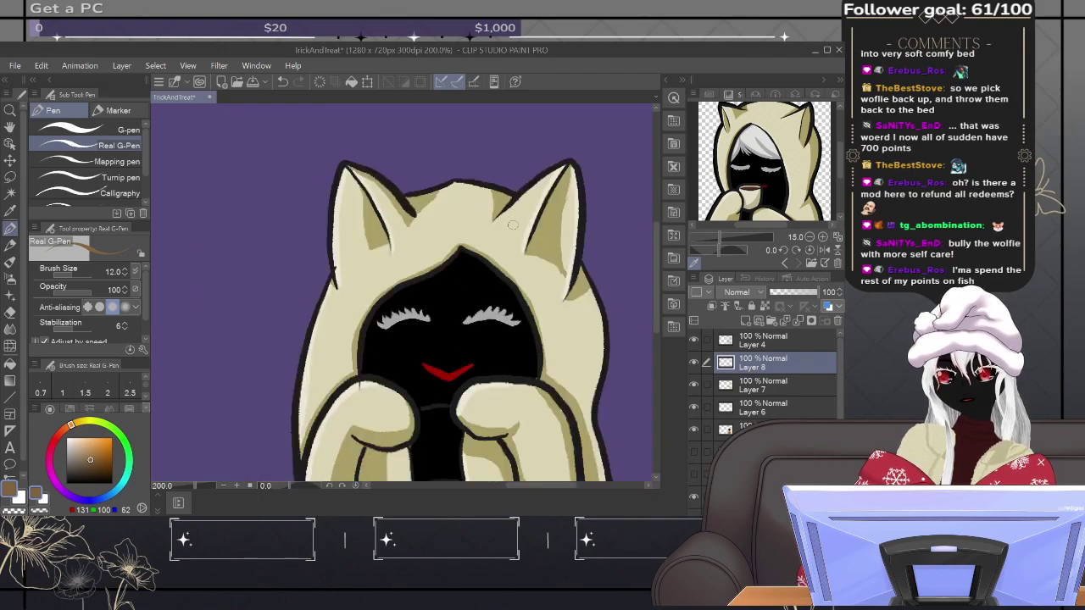
left_click_drag(556, 315, 514, 180)
scroll(514, 185, "down", 1)
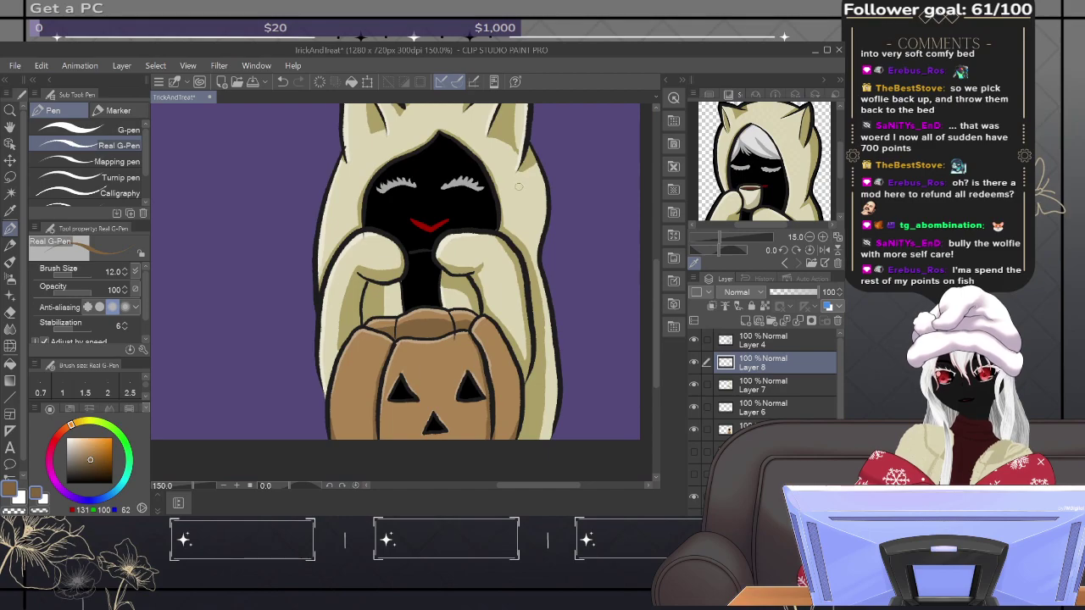
mouse_move(521, 196)
left_mouse_down()
mouse_move(536, 215)
mouse_move(526, 245)
left_mouse_up()
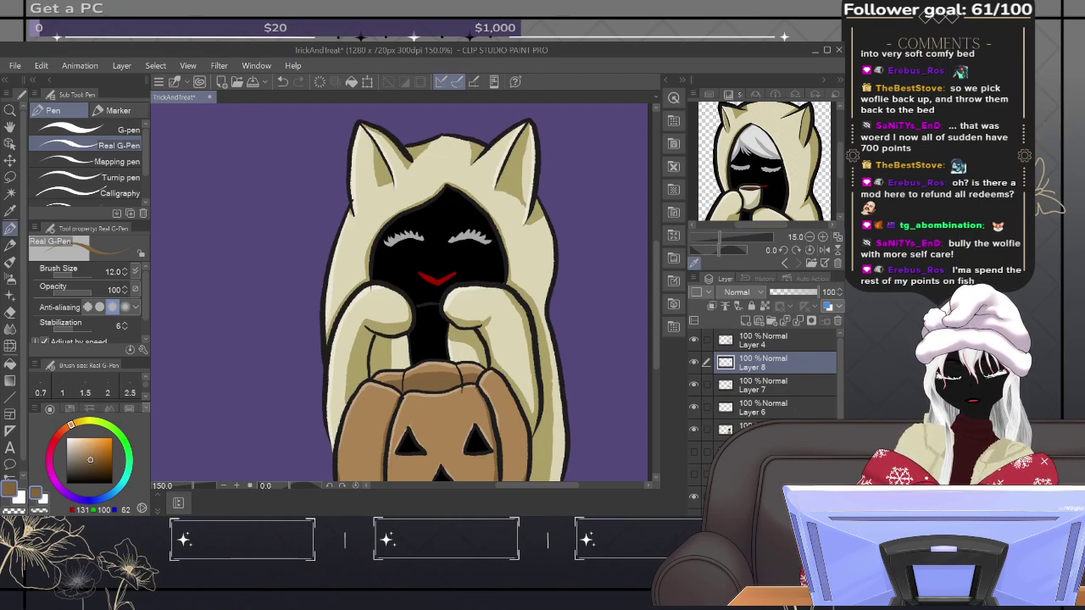
scroll(746, 390, "down", 1)
left_click(695, 414)
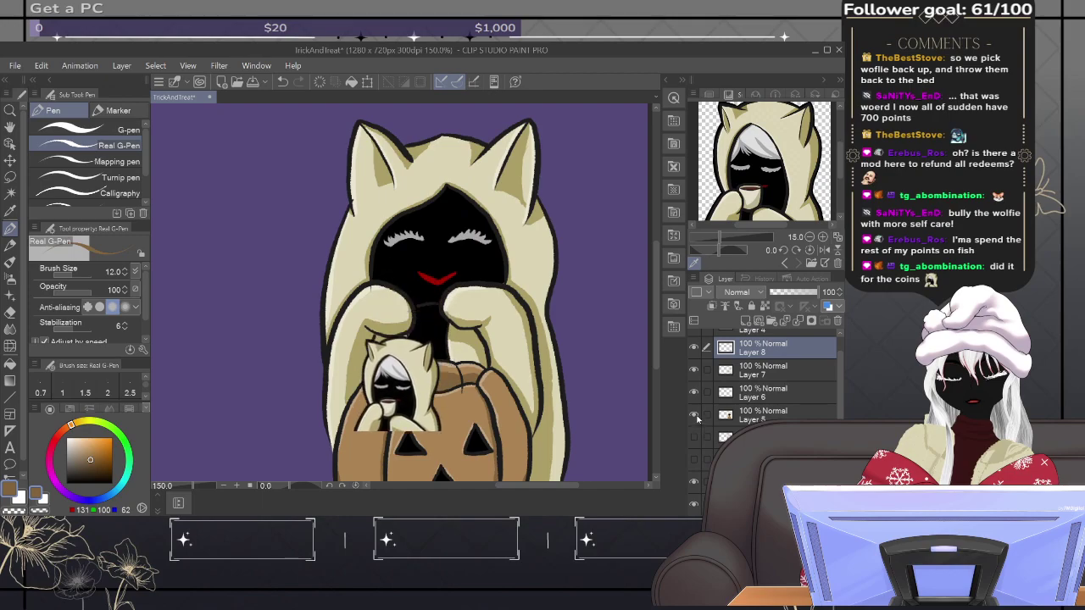
left_click(695, 414)
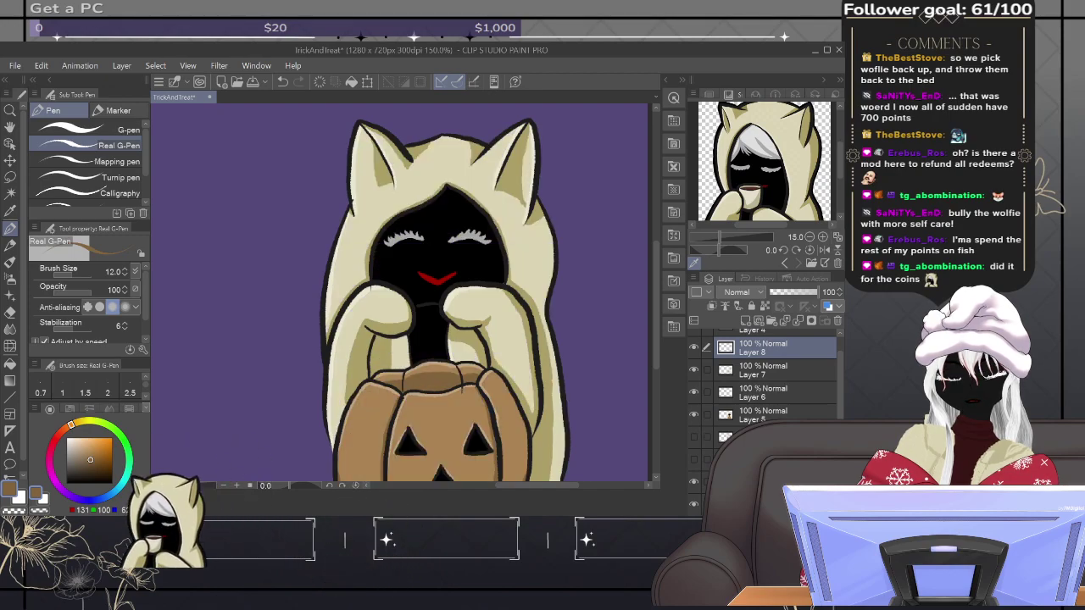
Step: Add a new layer directly below Layer 5, and set the Real G-Pen to black with brush size 17
left_click(763, 437)
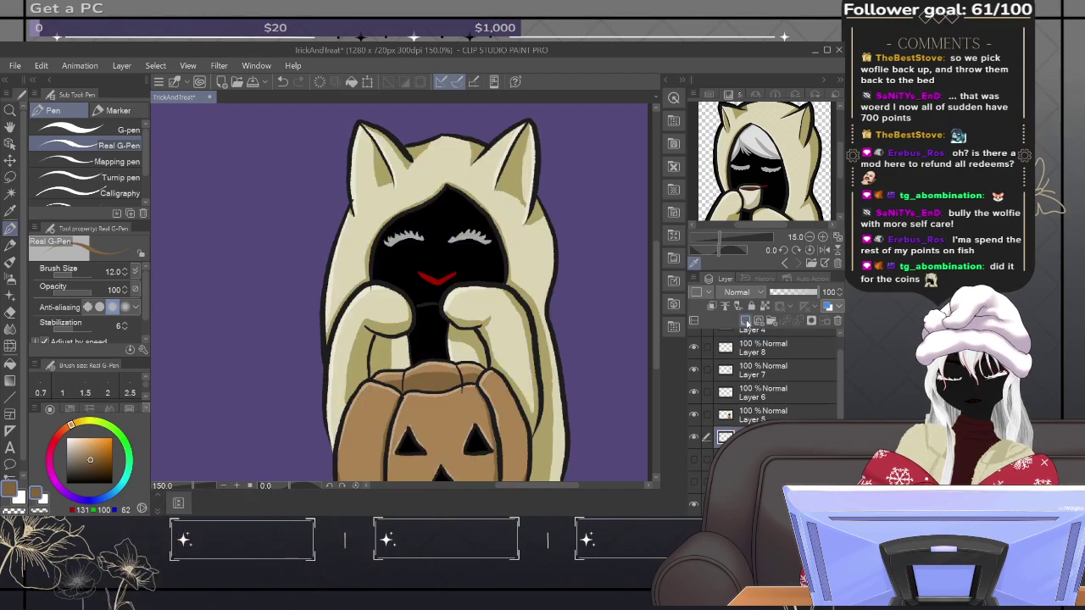
left_click(110, 483)
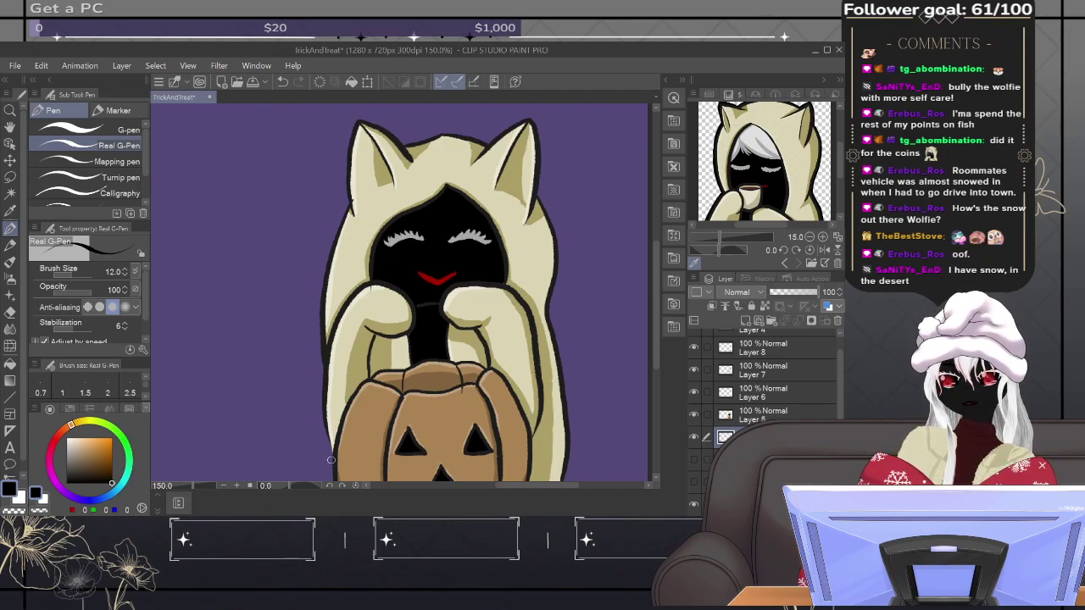
key("bracketright")
key("bracketright")
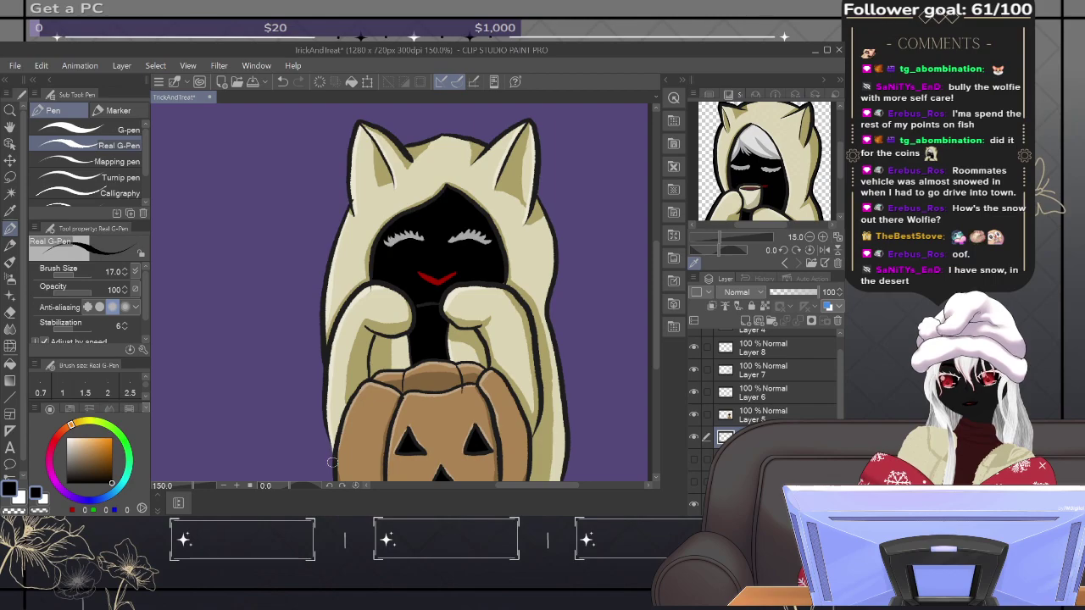
Step: Browse the pencil, pastel and pen brushes and choose the Felt pen marker for the new layer
left_click(11, 245)
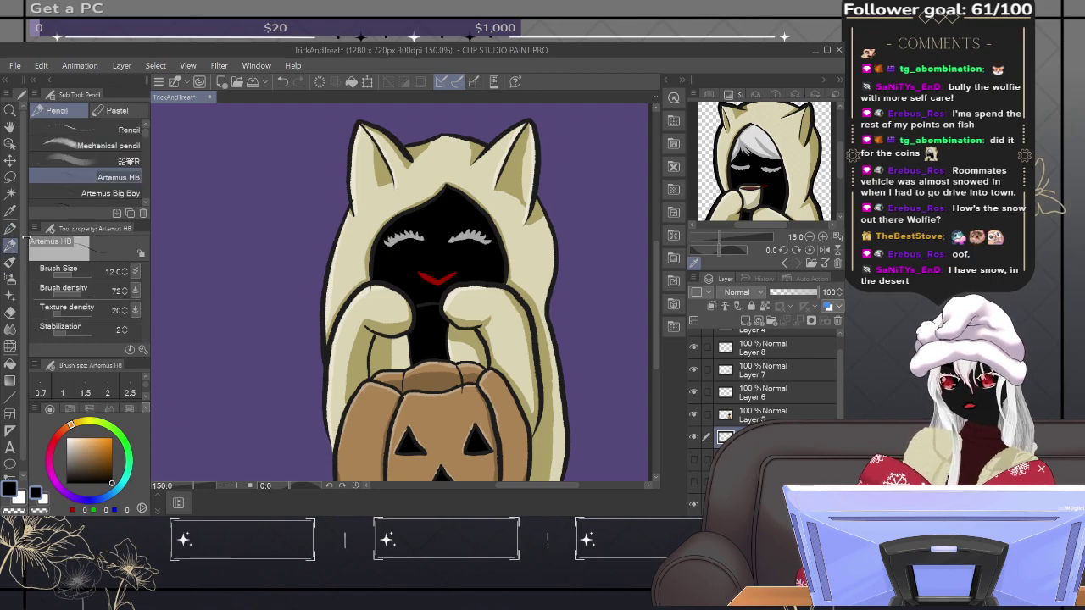
mouse_move(144, 138)
left_mouse_down()
mouse_move(145, 203)
mouse_move(144, 125)
left_mouse_up()
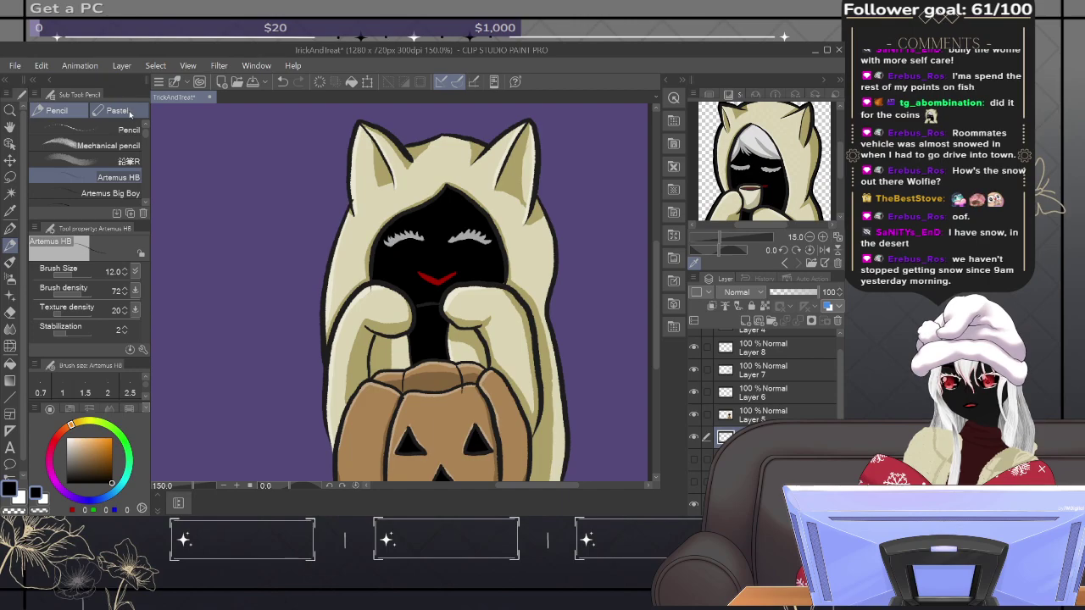
left_click(100, 111)
left_click(12, 228)
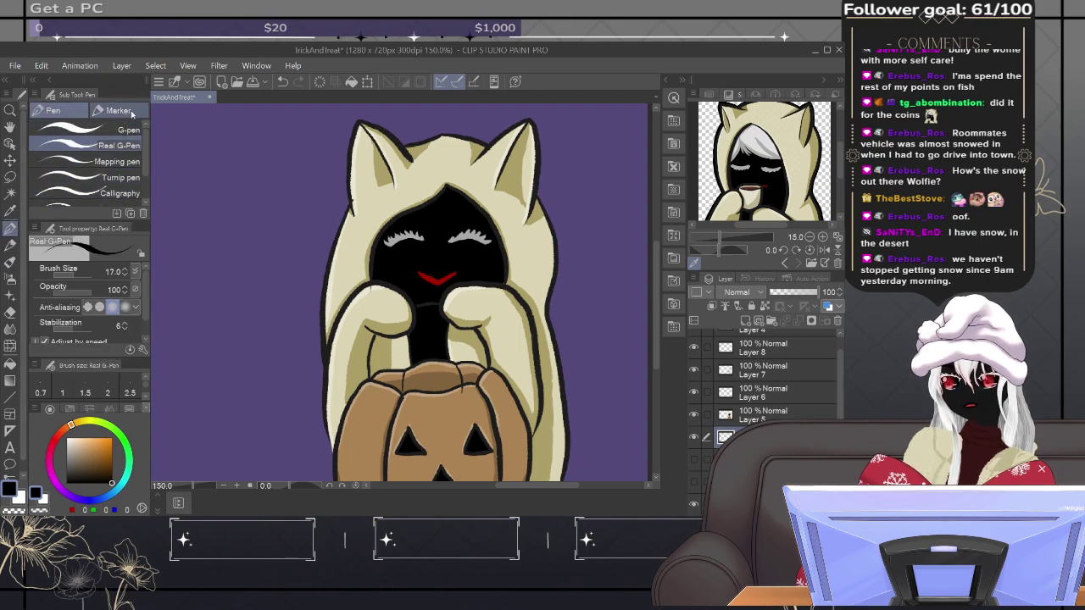
left_click_drag(145, 151, 144, 181)
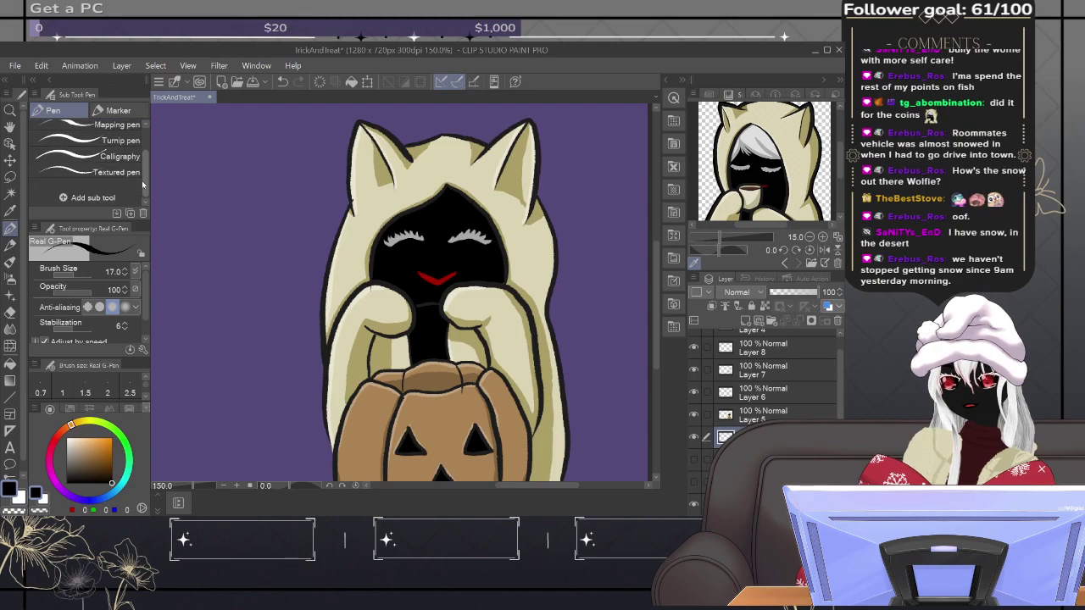
scroll(97, 156, "up", 3)
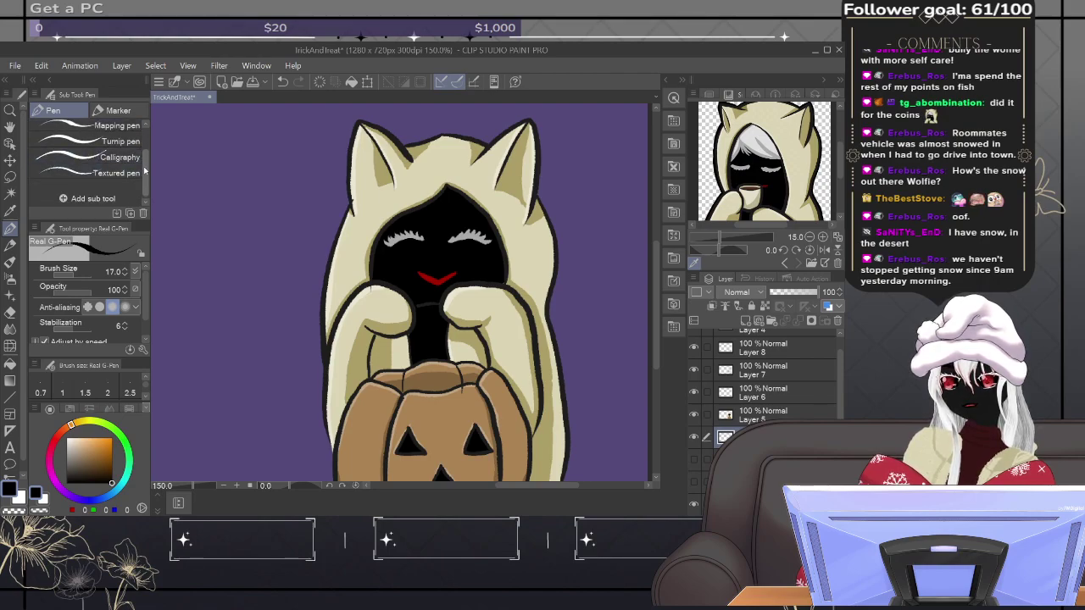
left_click(119, 111)
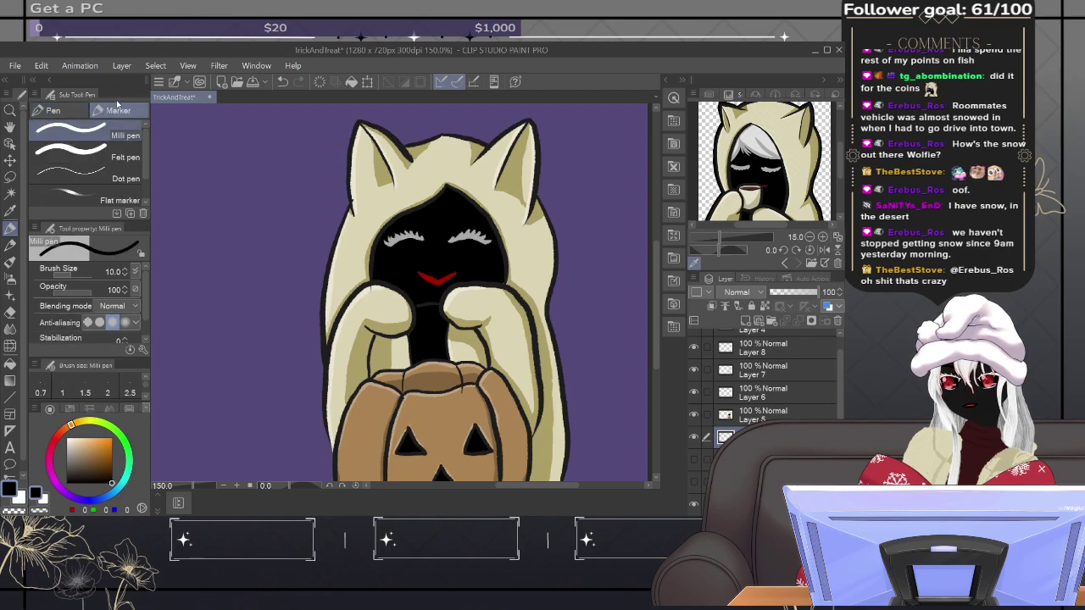
left_click(102, 155)
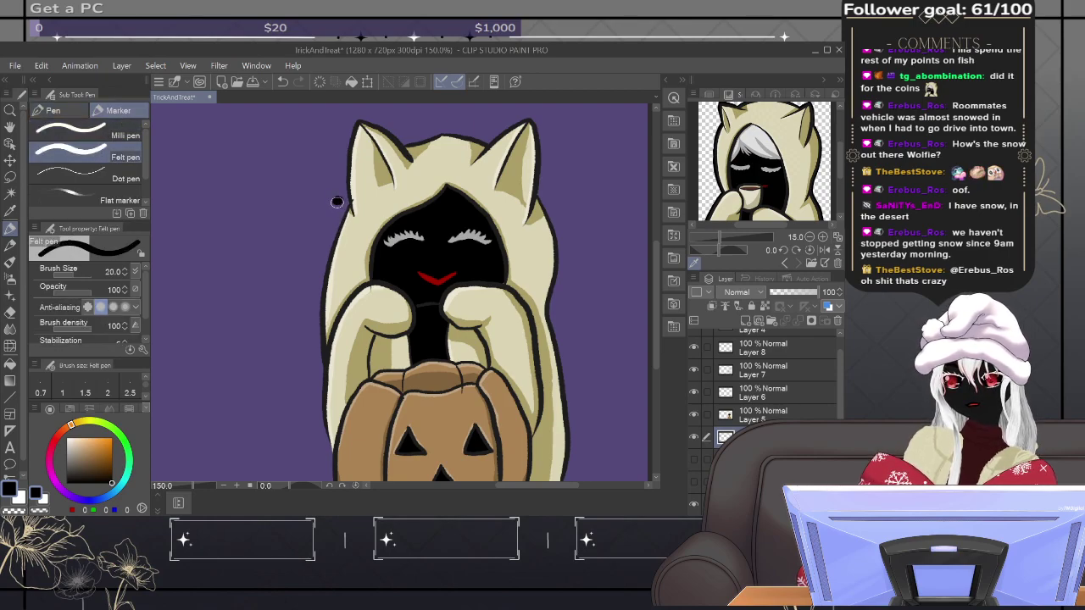
Step: Try a black Felt pen stroke down the left outer edge of the hood, and undo it
left_click_drag(337, 198, 307, 317)
key("ctrl+z")
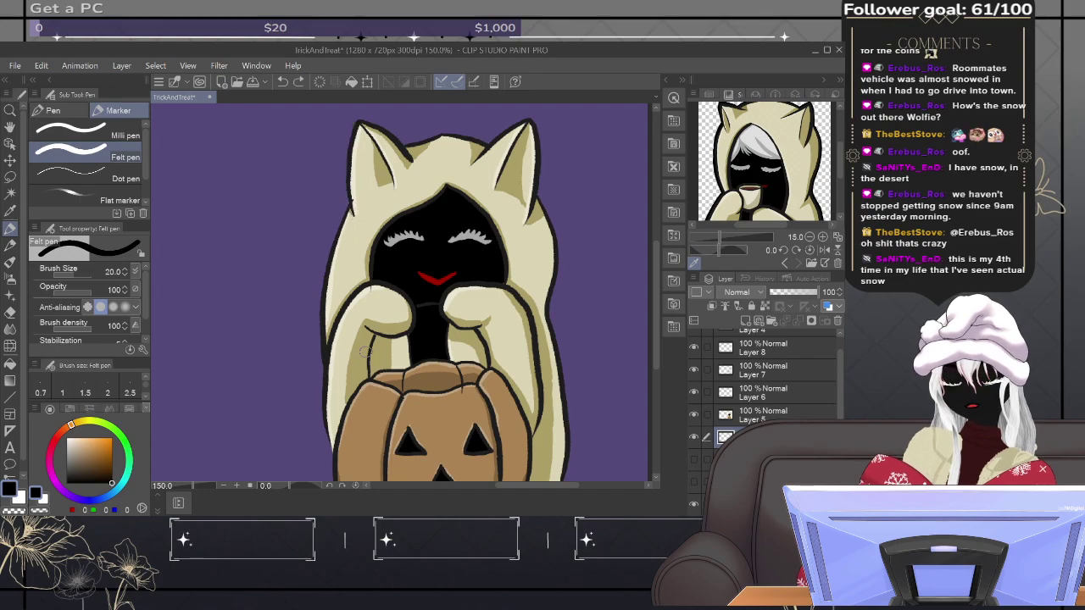
scroll(362, 352, "up", 1)
scroll(363, 355, "up", 3)
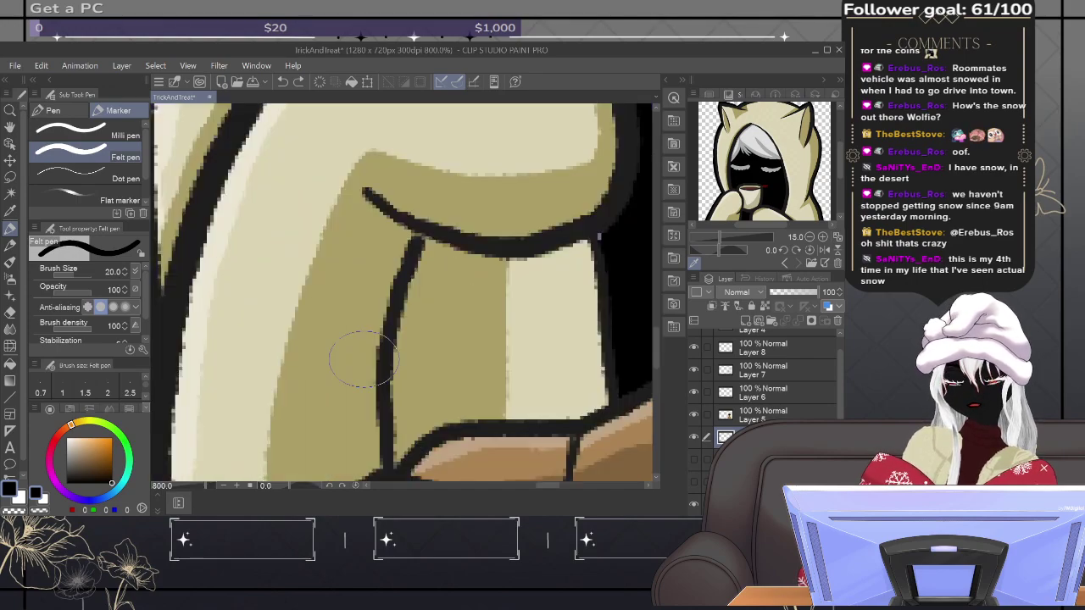
scroll(363, 360, "down", 2)
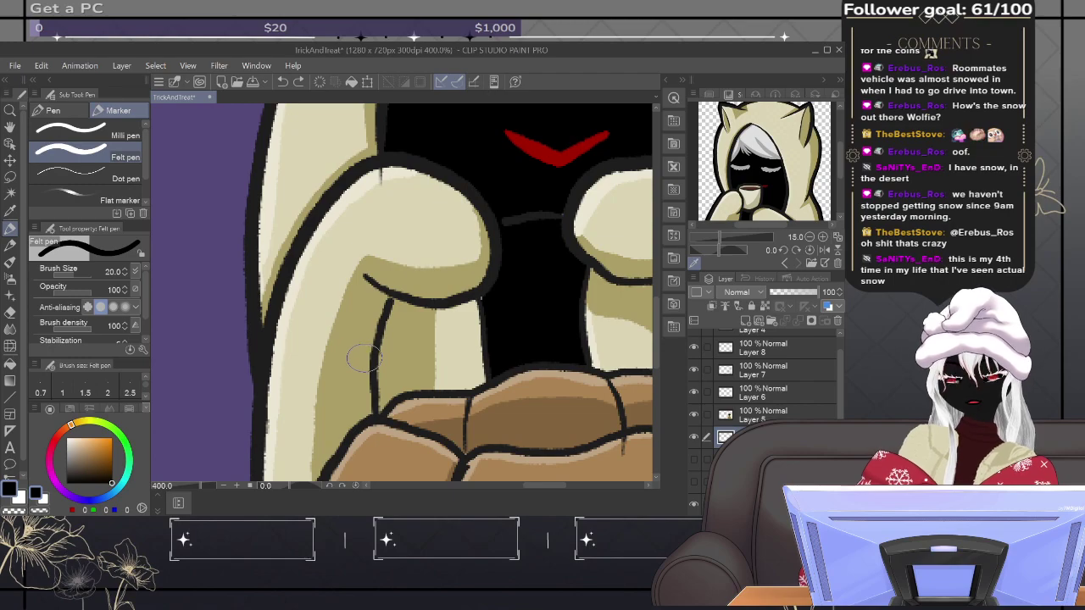
Step: Outline the outer silhouette of the hood, ears and robe with a thick black Felt pen line of brush size 20
left_click_drag(366, 389, 420, 245)
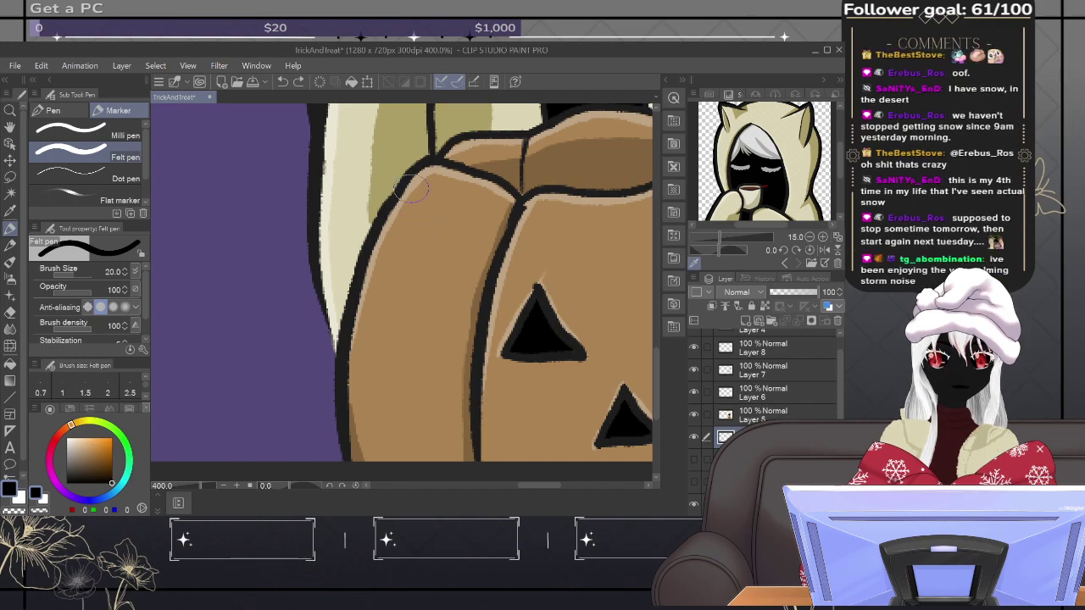
mouse_move(339, 462)
left_mouse_down()
mouse_move(304, 256)
mouse_move(303, 116)
mouse_move(323, 186)
mouse_move(346, 463)
mouse_move(330, 429)
mouse_move(331, 275)
mouse_move(371, 111)
mouse_move(281, 442)
mouse_move(309, 349)
mouse_move(308, 238)
mouse_move(331, 134)
mouse_move(377, 140)
mouse_move(471, 200)
mouse_move(573, 166)
mouse_move(469, 199)
left_mouse_up()
mouse_move(585, 250)
left_mouse_down()
mouse_move(356, 314)
mouse_move(307, 356)
left_mouse_up()
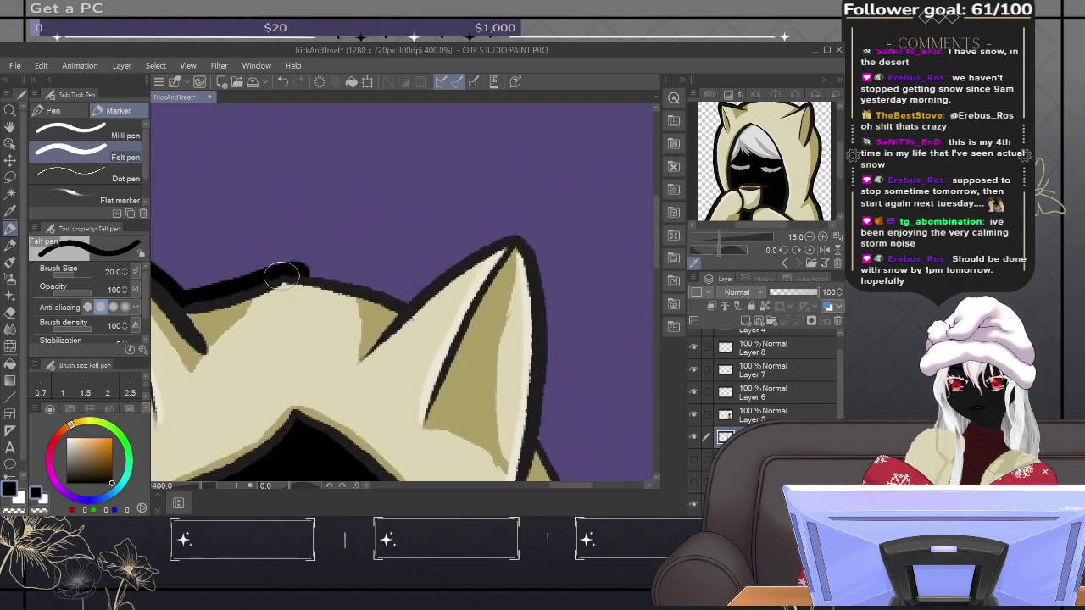
mouse_move(301, 276)
left_mouse_down()
mouse_move(408, 301)
mouse_move(496, 231)
mouse_move(520, 234)
mouse_move(544, 281)
mouse_move(547, 458)
mouse_move(594, 448)
mouse_move(423, 180)
mouse_move(422, 155)
mouse_move(386, 169)
mouse_move(417, 225)
left_mouse_up()
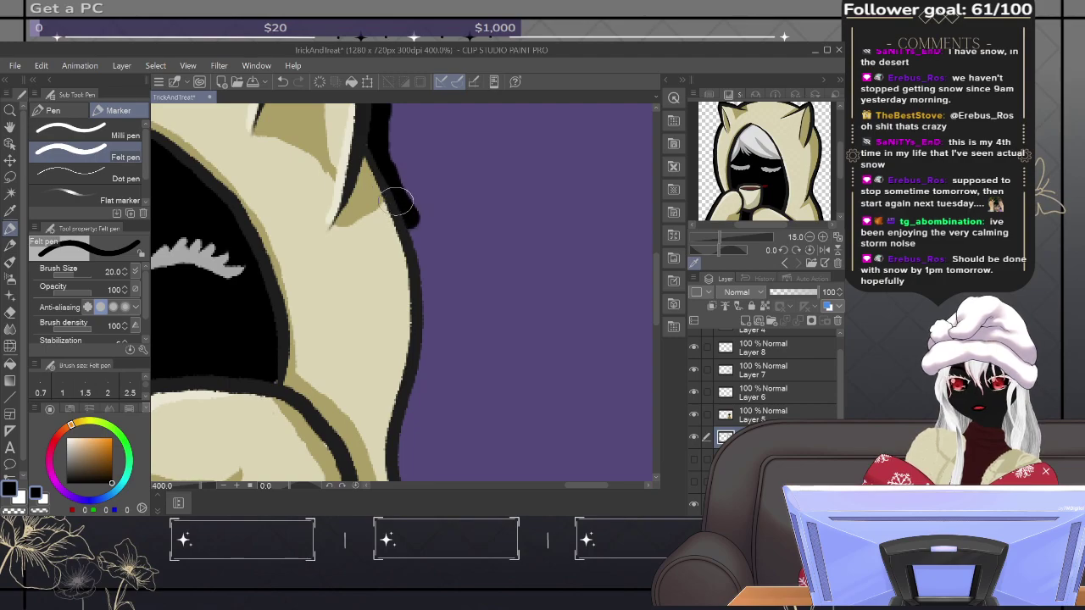
mouse_move(373, 154)
left_mouse_down()
mouse_move(411, 233)
mouse_move(424, 312)
mouse_move(401, 458)
mouse_move(458, 353)
mouse_move(417, 197)
mouse_move(462, 458)
mouse_move(460, 262)
mouse_move(437, 170)
mouse_move(434, 282)
mouse_move(371, 455)
left_mouse_up()
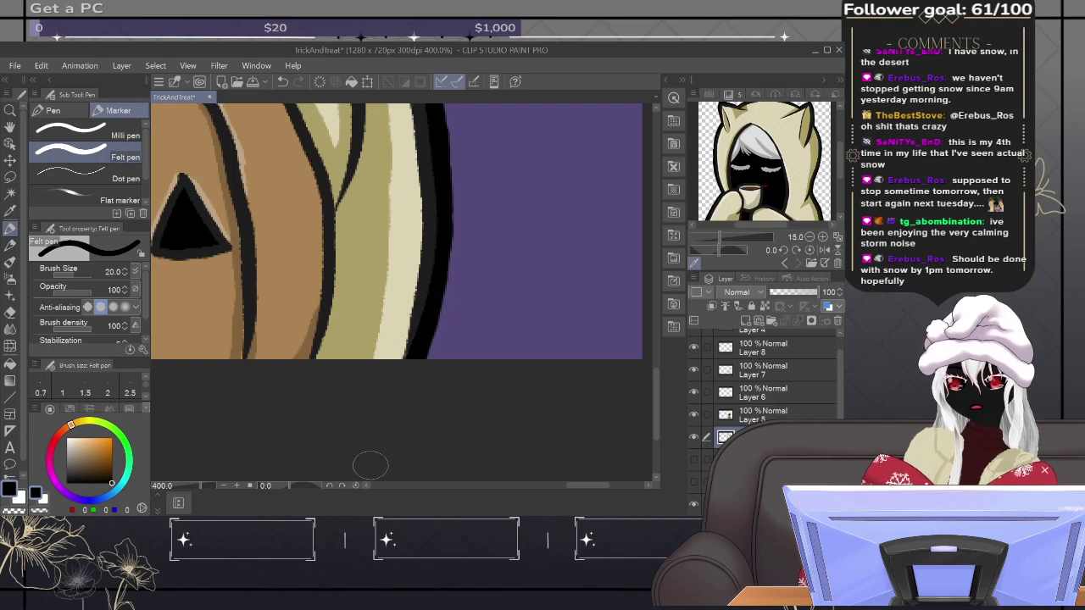
scroll(371, 465, "down", 6)
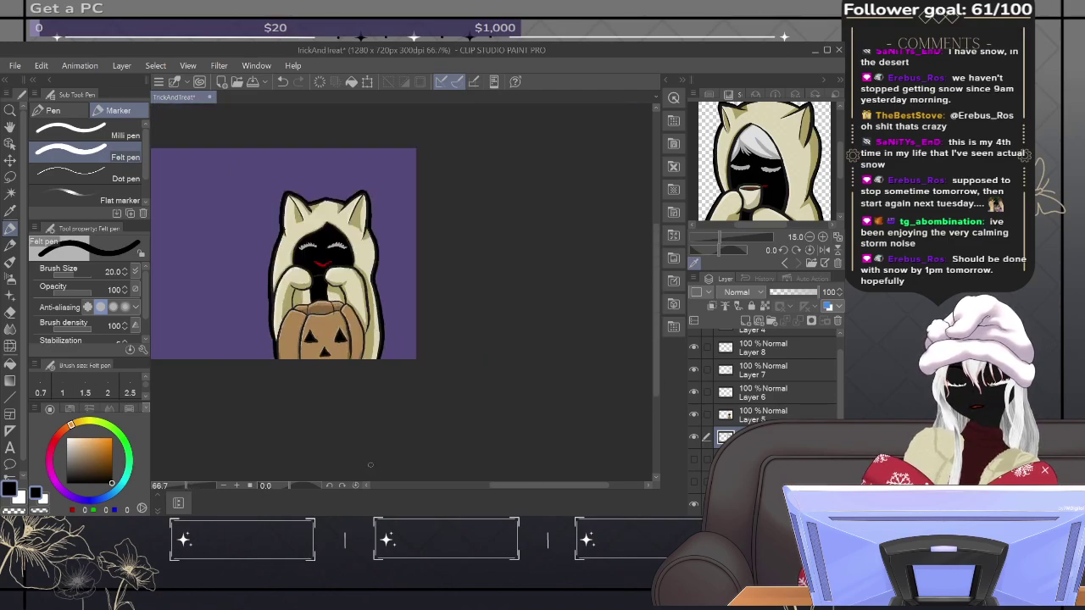
mouse_move(416, 331)
left_mouse_down()
mouse_move(589, 339)
mouse_move(599, 376)
mouse_move(593, 361)
left_mouse_up()
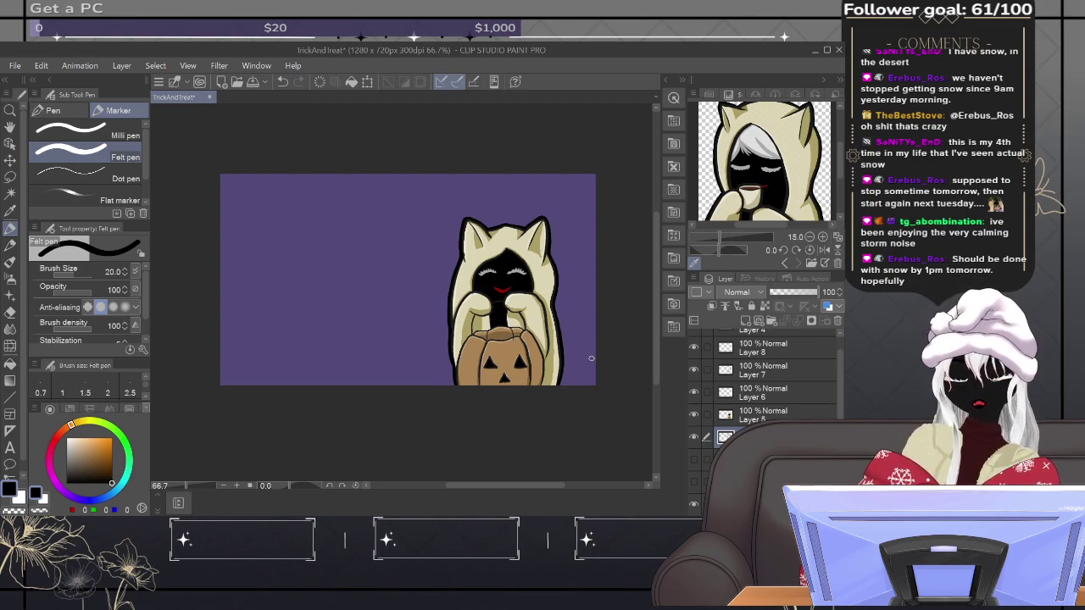
Step: Add a new layer directly above Layer 4 and start a text object on the empty purple background beside the character
left_click_drag(840, 394, 839, 357)
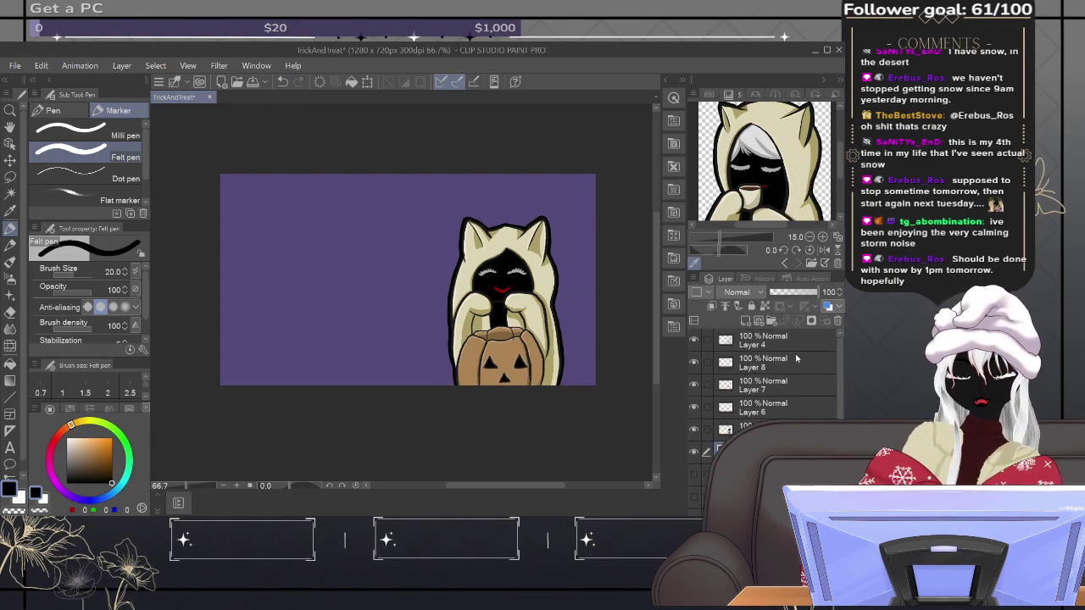
left_click(804, 349)
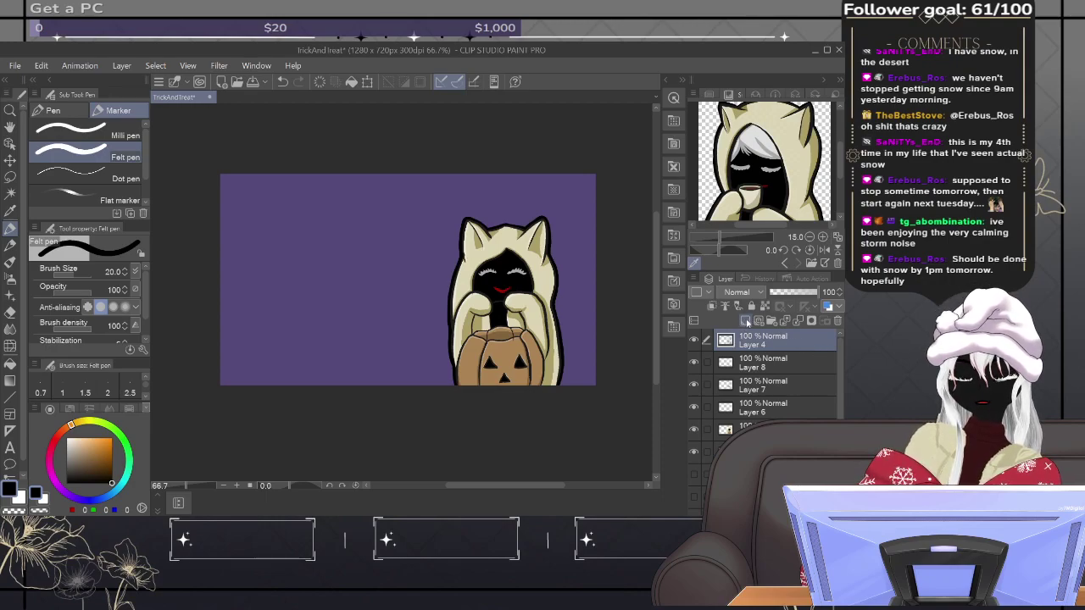
left_click(746, 321)
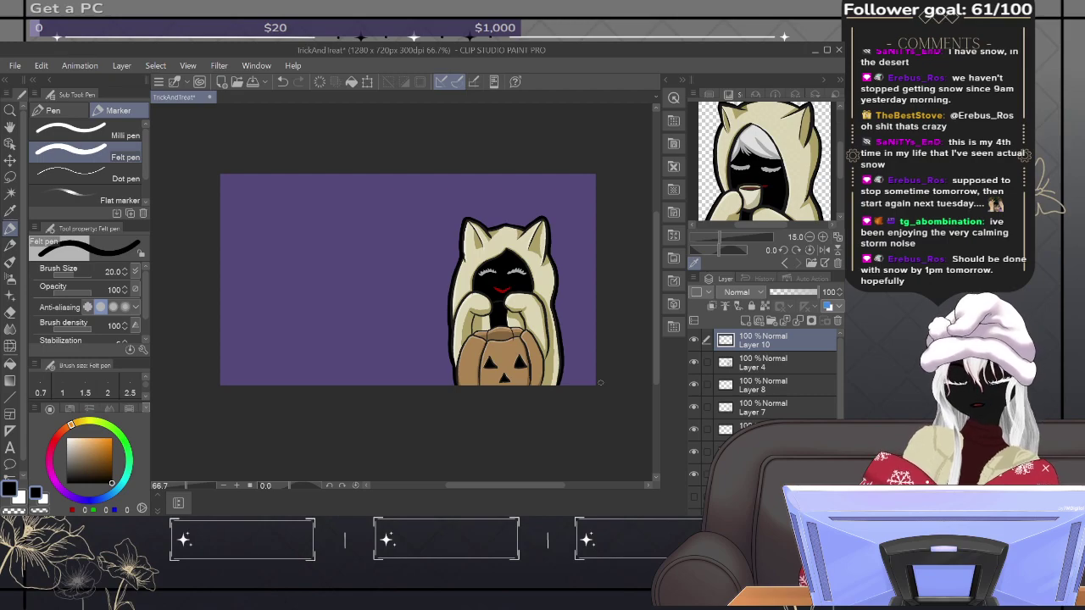
left_click(10, 447)
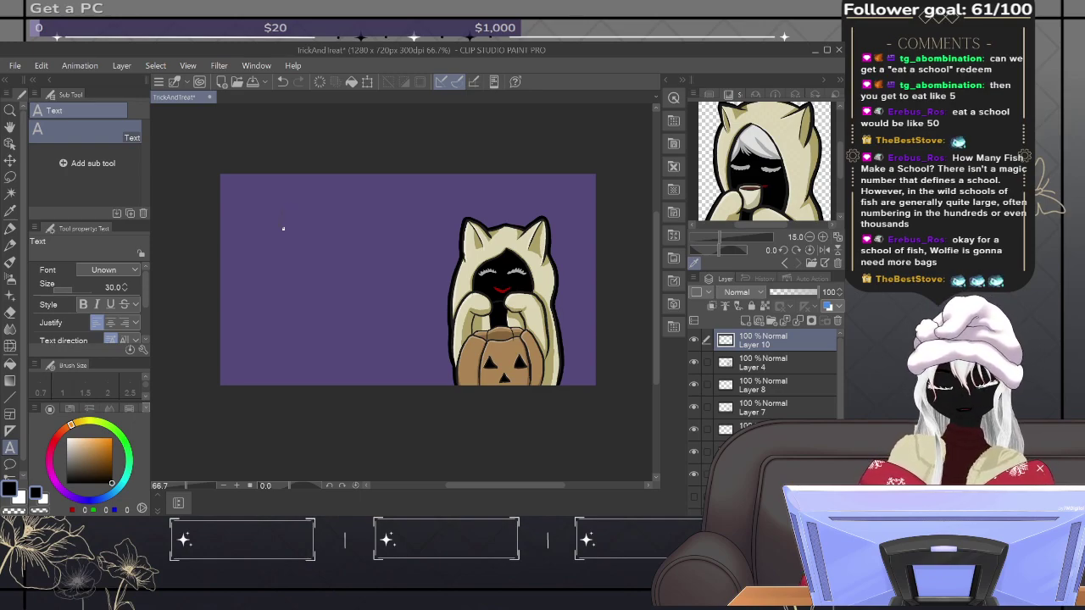
left_click(283, 217)
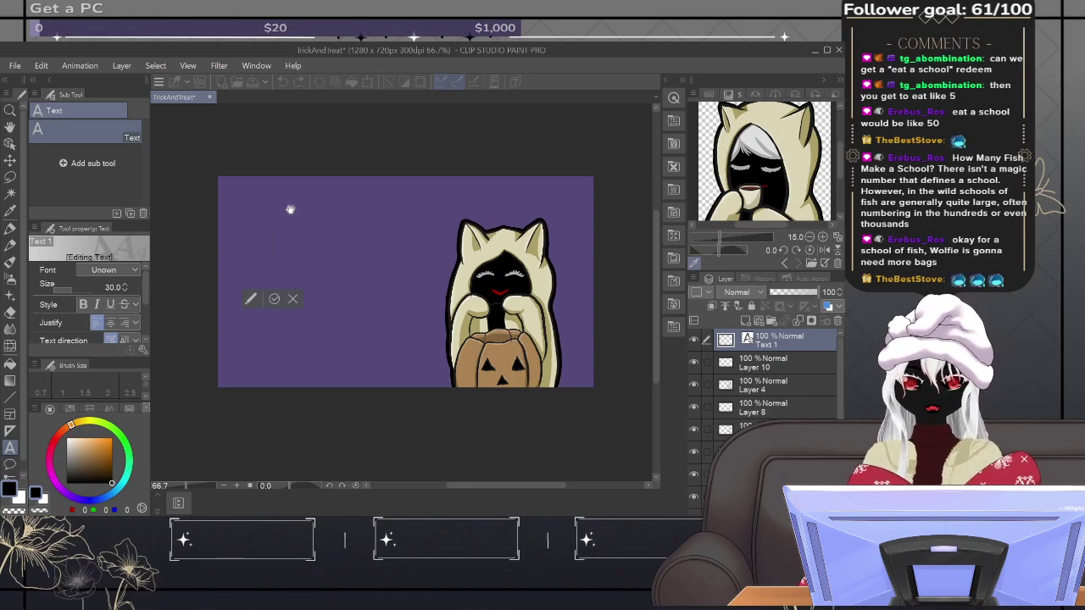
Step: Try the title "Trick And Treat" in the Unown font at size 30, and clear the text
type("tr")
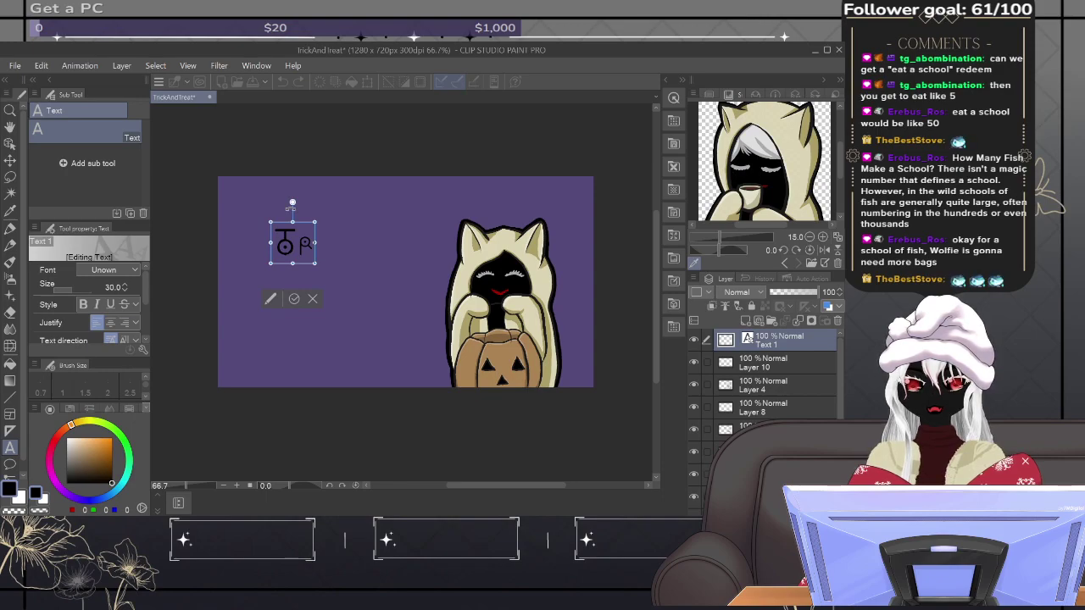
type("ick")
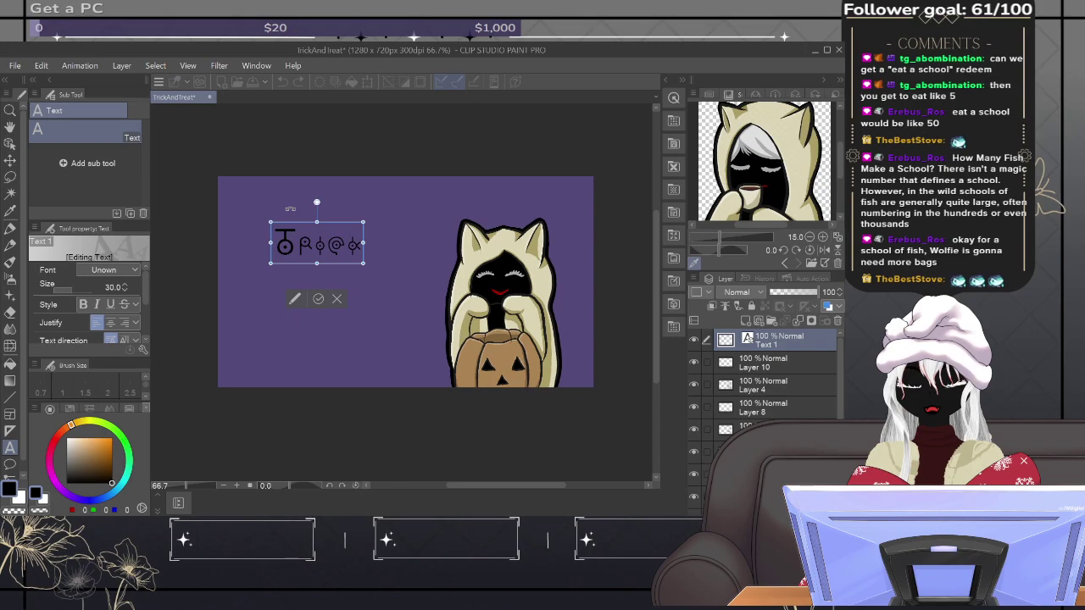
type("&")
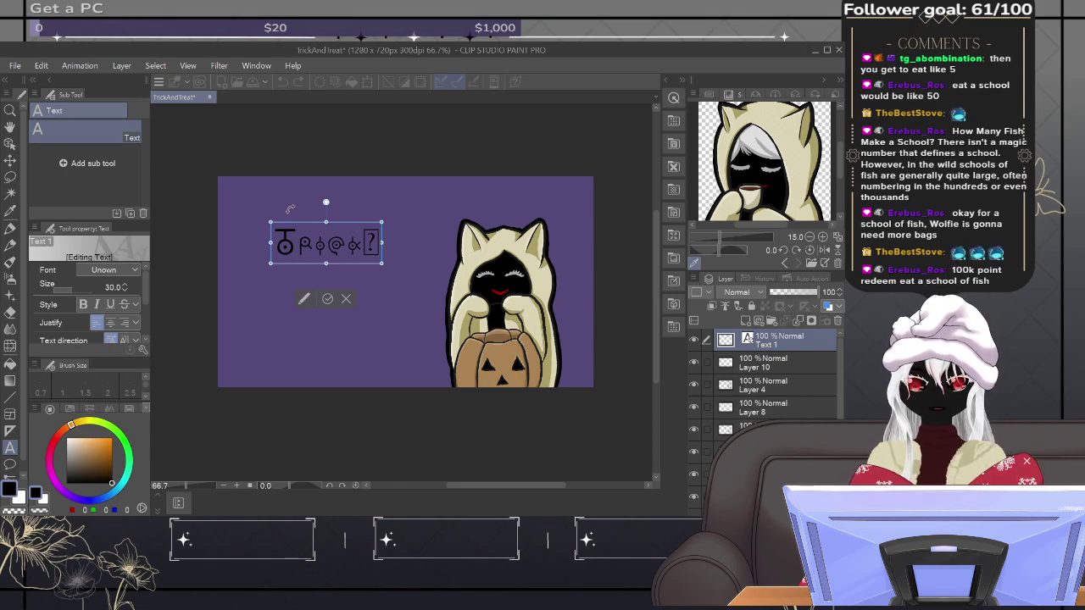
type("A")
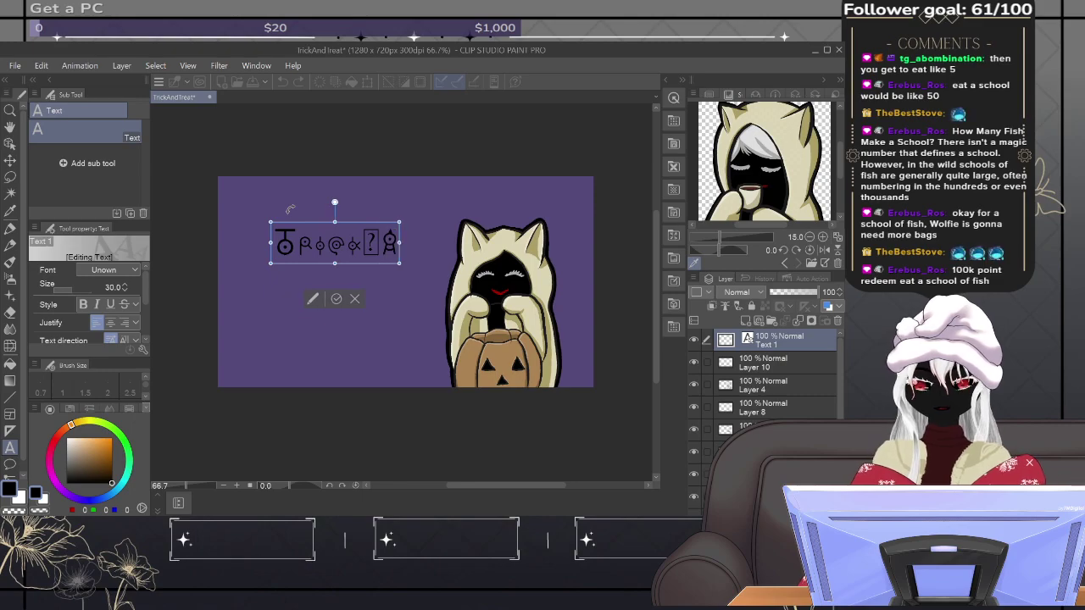
type("nd")
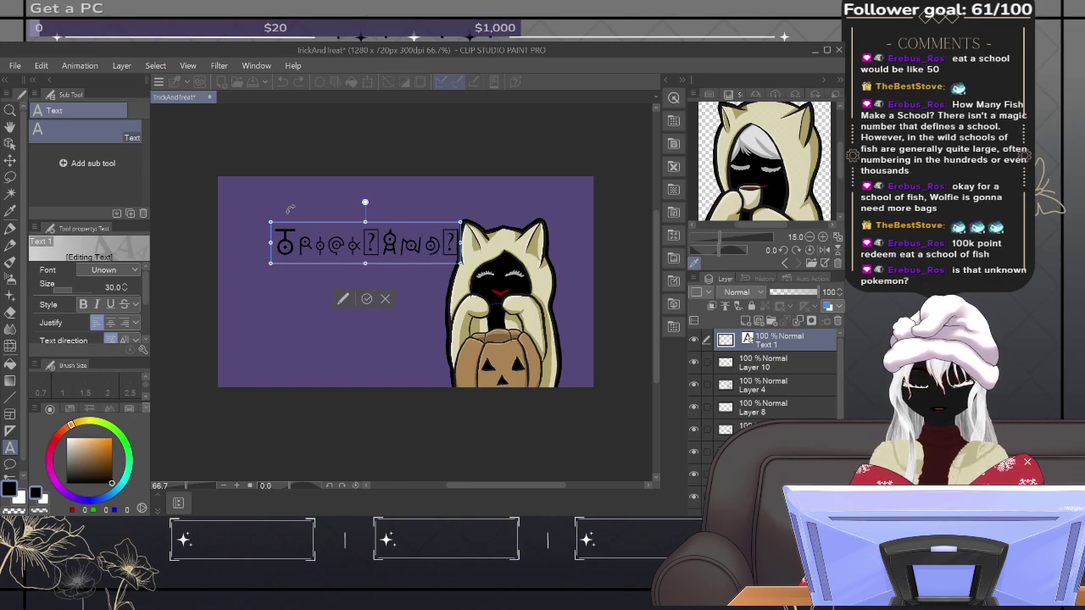
type(" T")
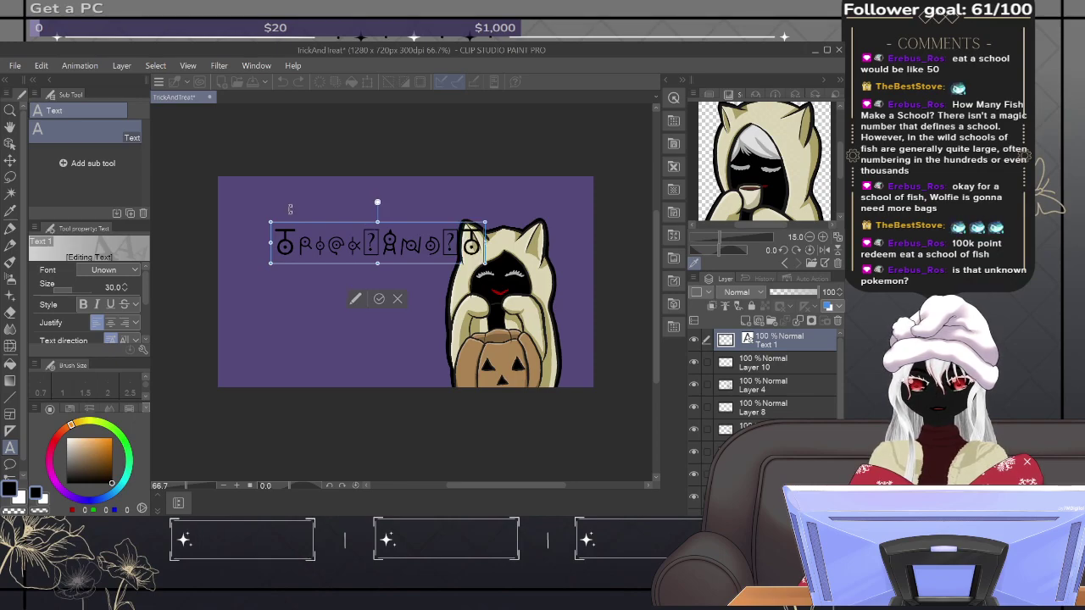
type("r")
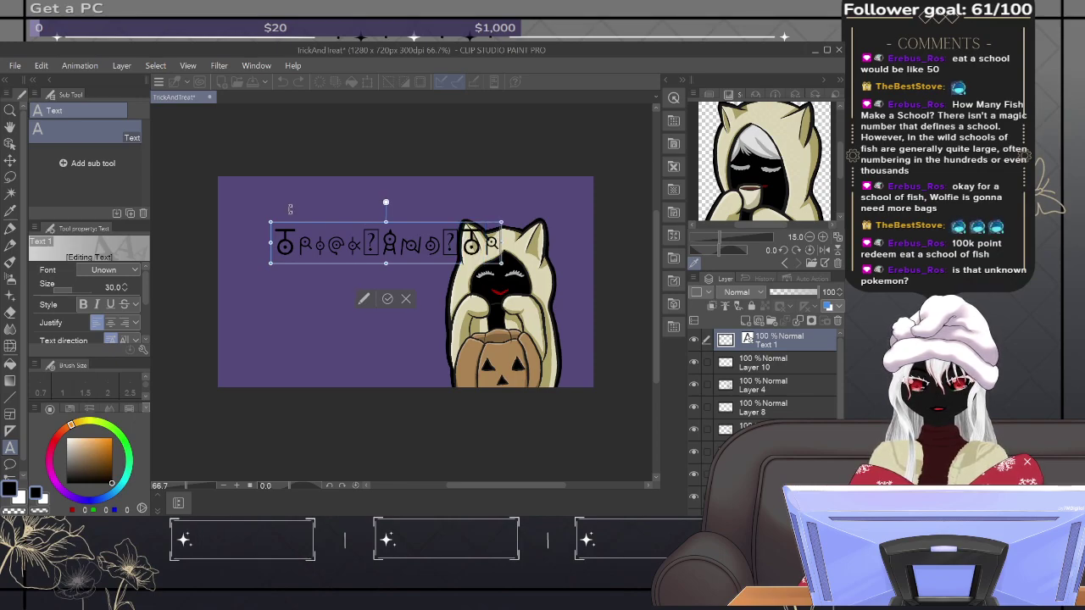
type("ea")
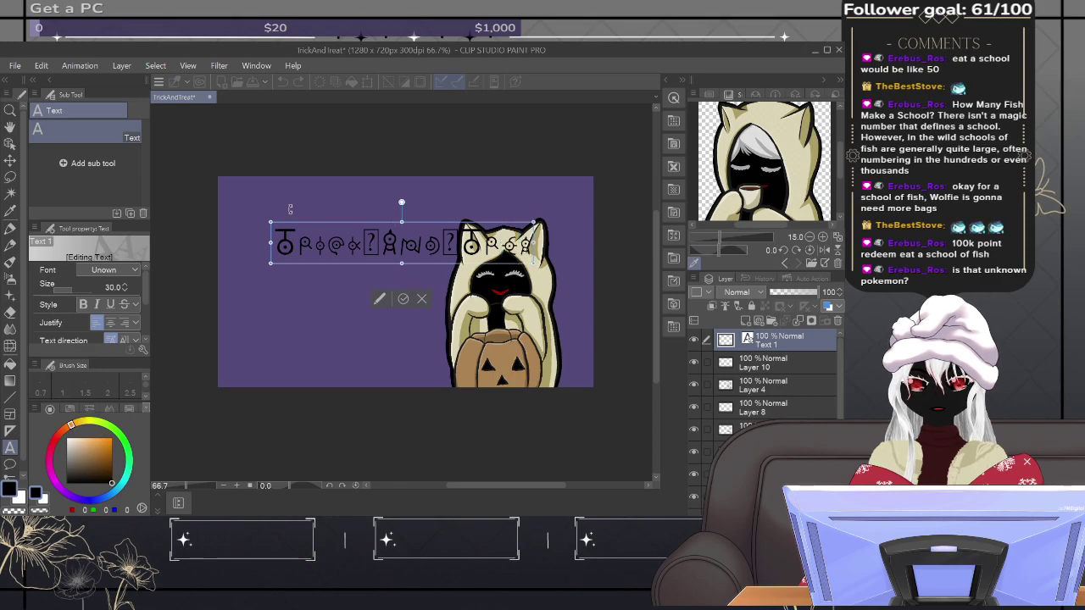
type("t")
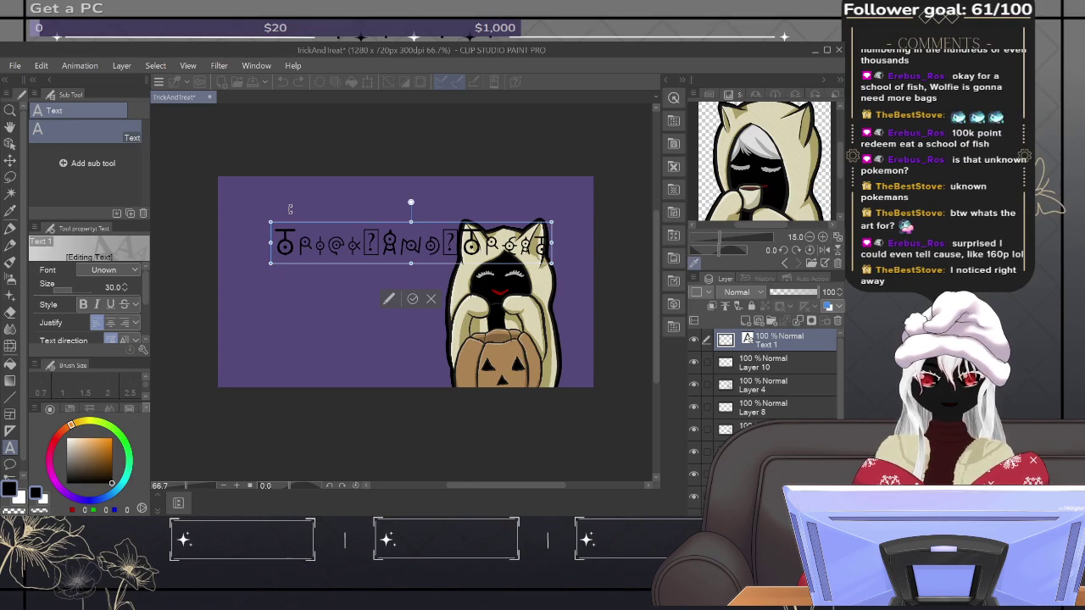
key("BackSpace")
key("BackSpace")
key("BackSpace")
key("BackSpace")
key("BackSpace")
key("BackSpace")
key("BackSpace")
key("BackSpace")
key("BackSpace")
key("BackSpace")
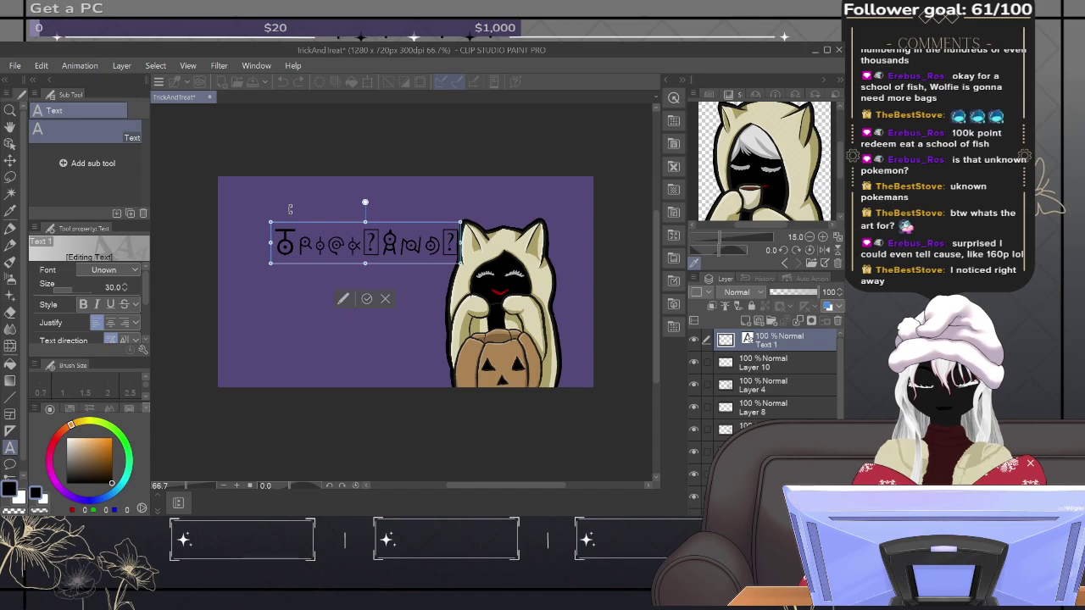
key("BackSpace")
key("BackSpace")
key("BackSpace")
key("BackSpace")
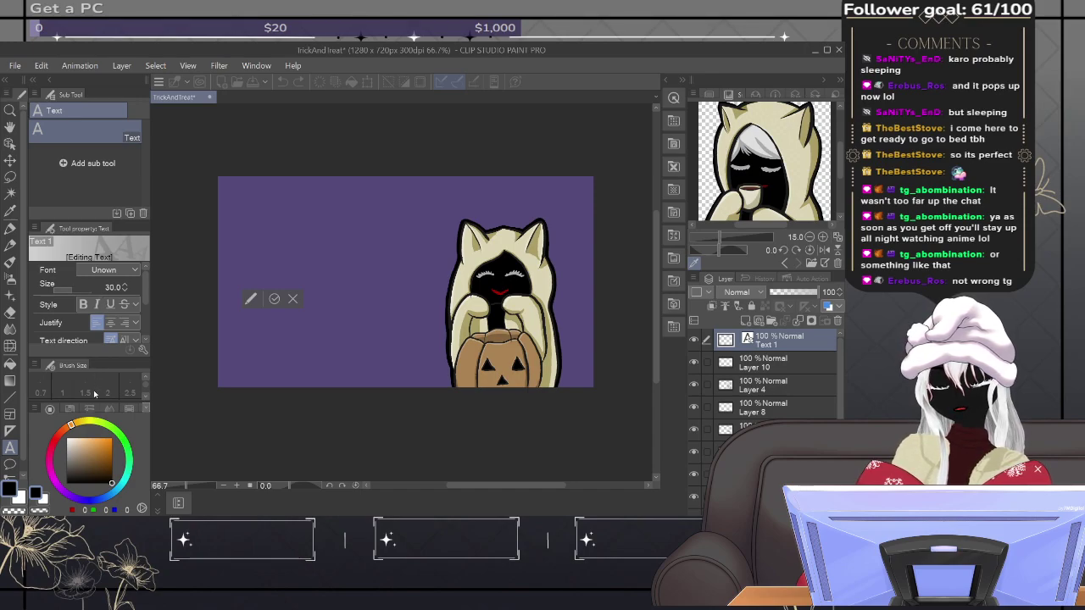
Step: Set the empty text object's font to Gadugi and its colour to orange-brown
key("Down")
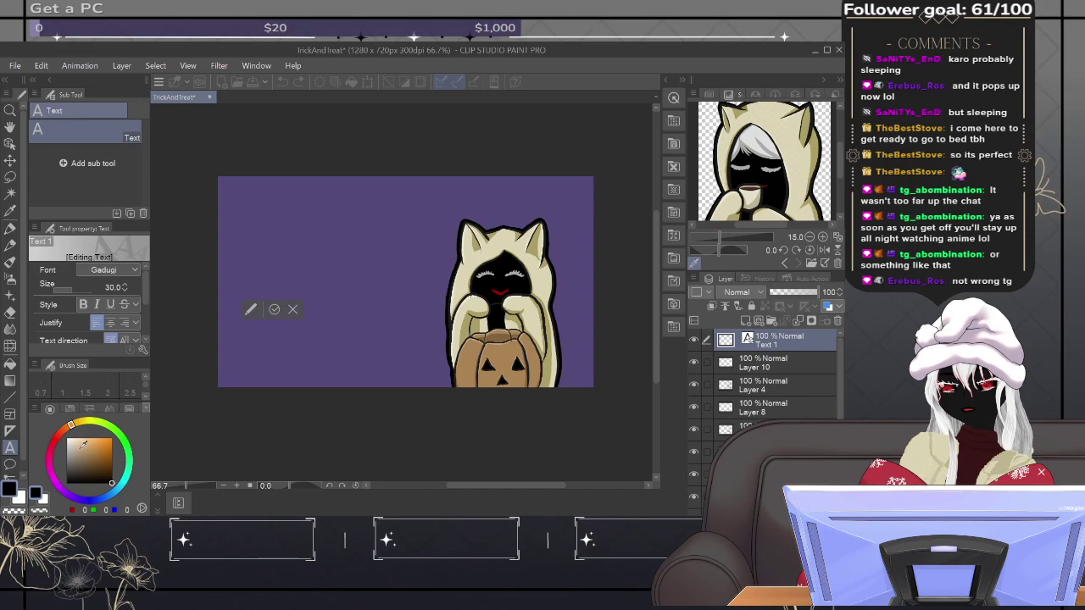
mouse_move(85, 438)
left_mouse_down()
mouse_move(106, 437)
mouse_move(101, 451)
left_mouse_up()
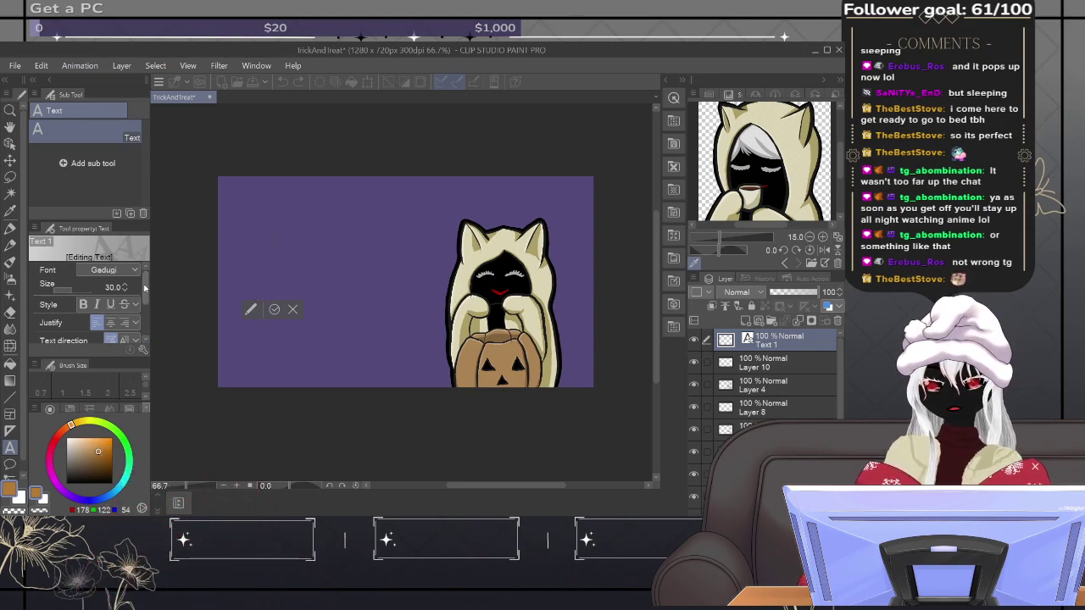
left_click_drag(145, 288, 144, 251)
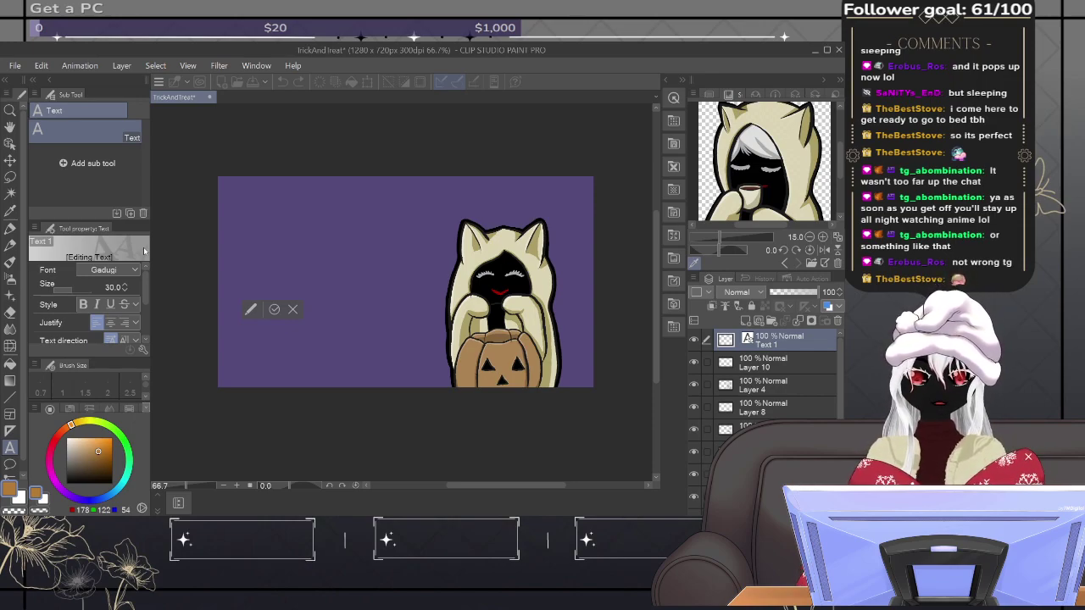
Step: Enter the title "Trick &" and "Treat" on two lines and enlarge it to size 35.9
type("T")
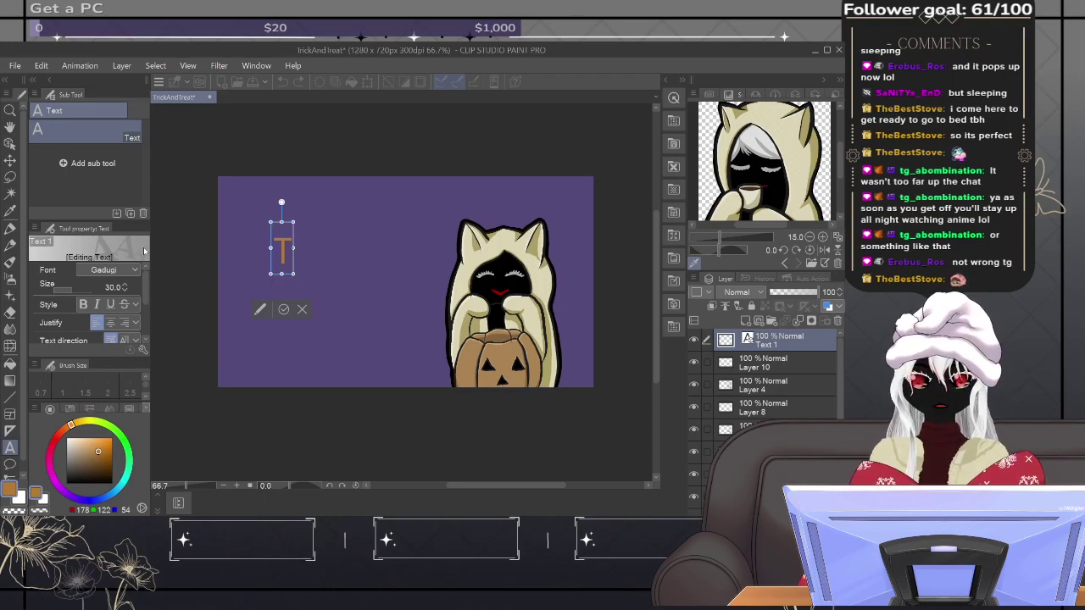
type("ri")
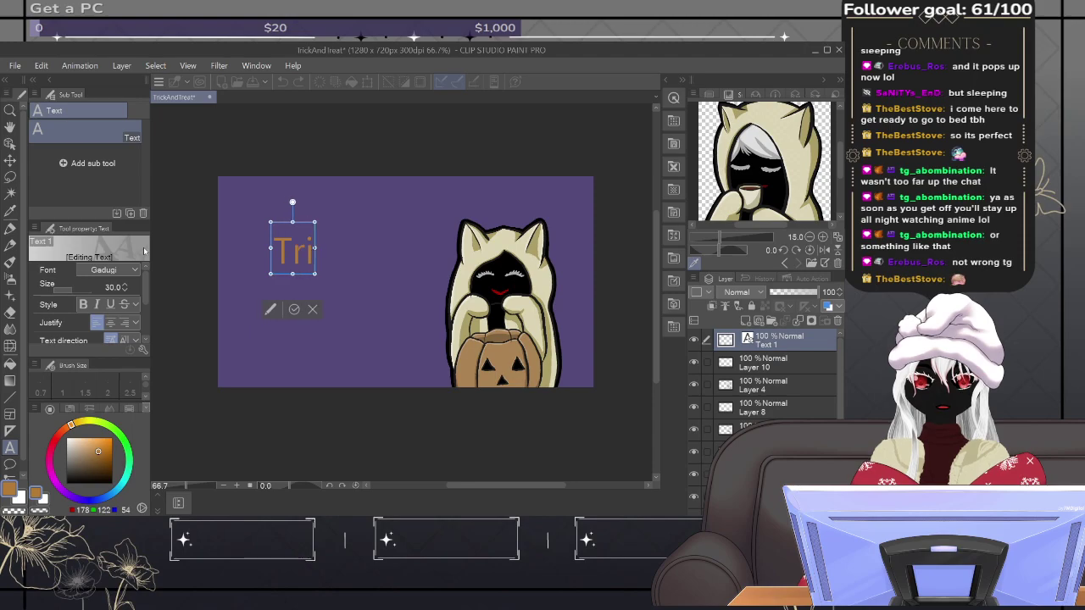
type("ck")
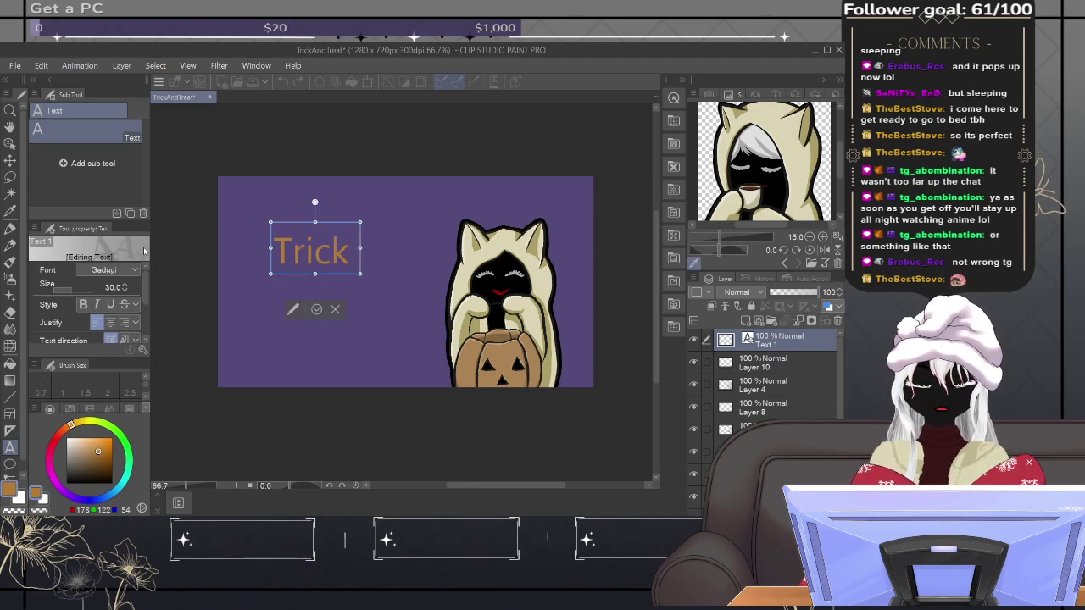
type(" &")
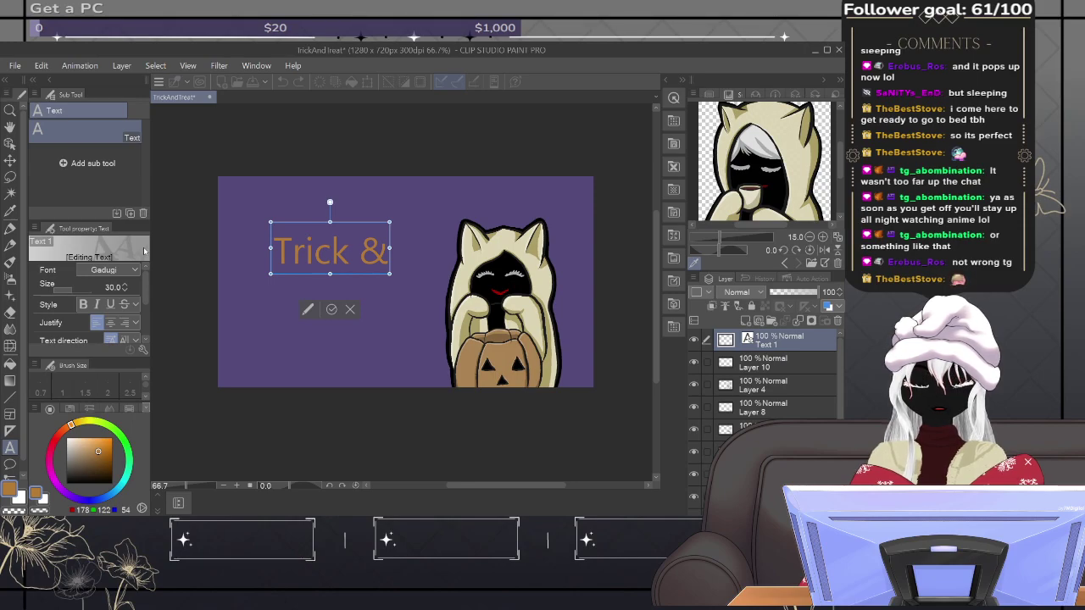
key("Return")
type("T")
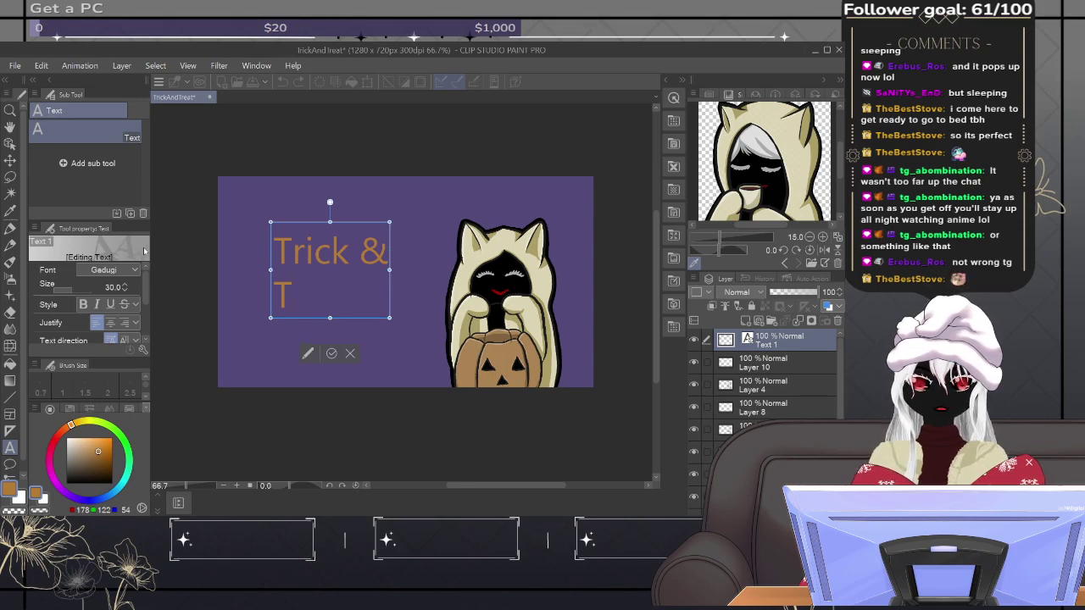
type("reat")
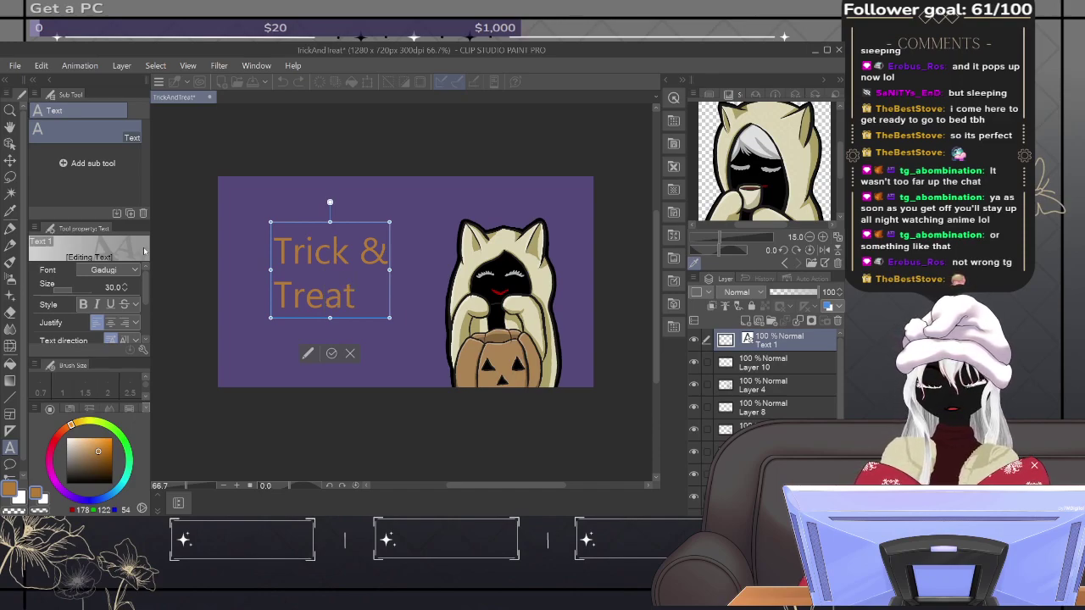
left_click_drag(389, 318, 403, 337)
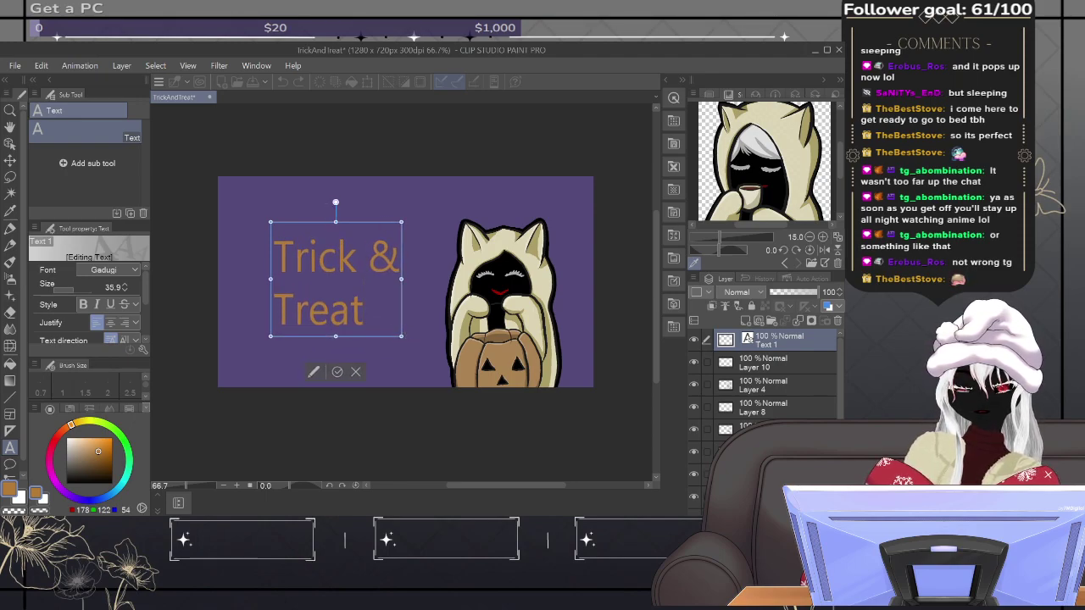
Step: Try tilting the "Trick & Treat" title slightly clockwise, and straighten it again
left_click_drag(335, 203, 339, 202)
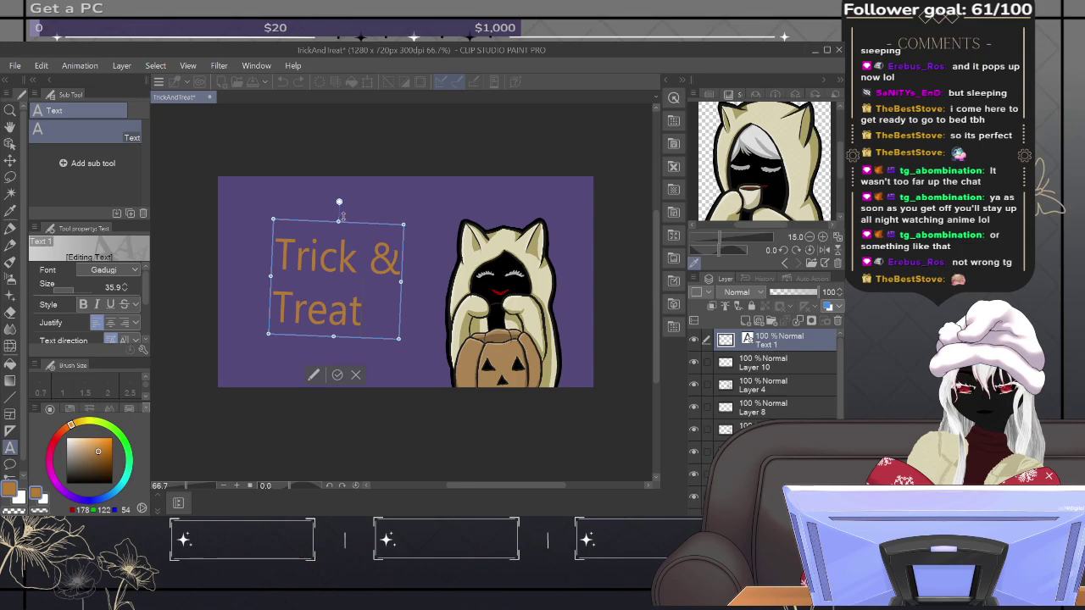
left_click_drag(343, 216, 342, 213)
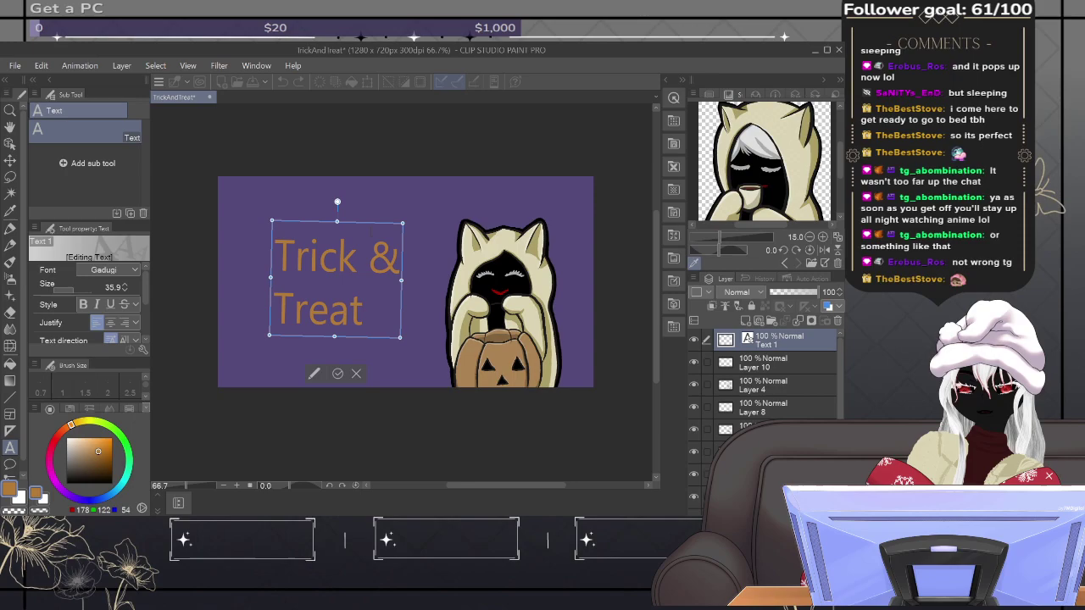
left_click_drag(361, 191, 368, 223)
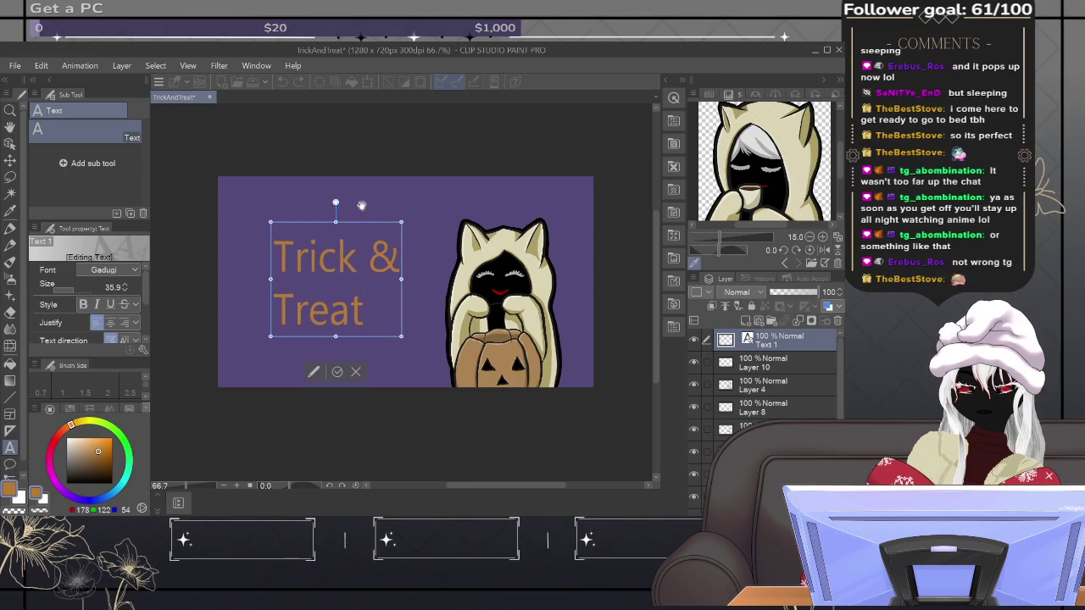
Step: Enlarge the "Trick & Treat" title to size 40.9, move it slightly up and left on the canvas, and commit the text
left_click_drag(402, 221, 421, 203)
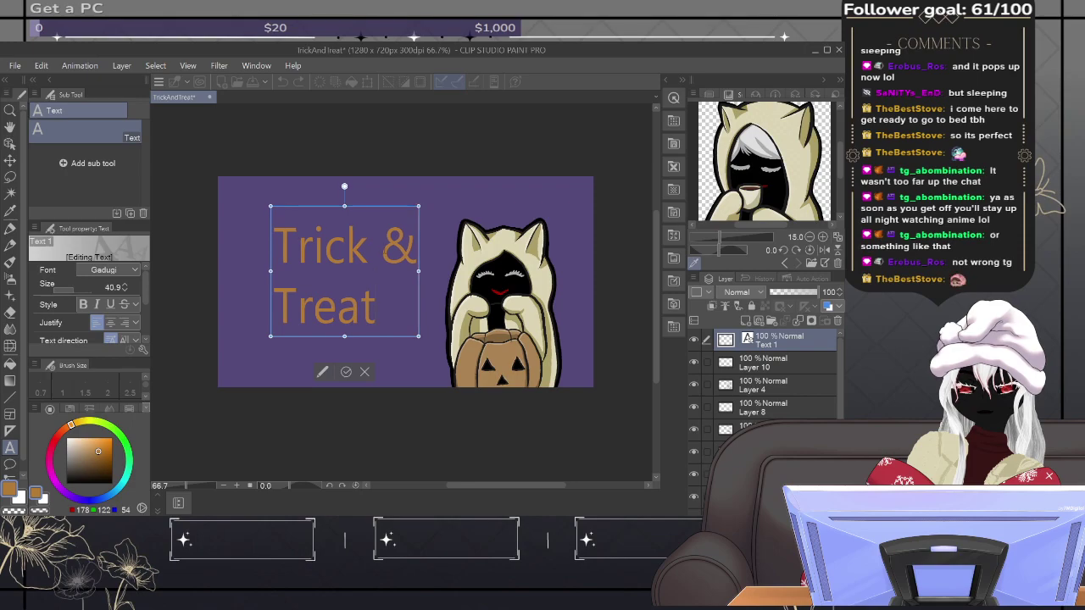
left_click(374, 241)
left_click_drag(365, 210, 347, 204)
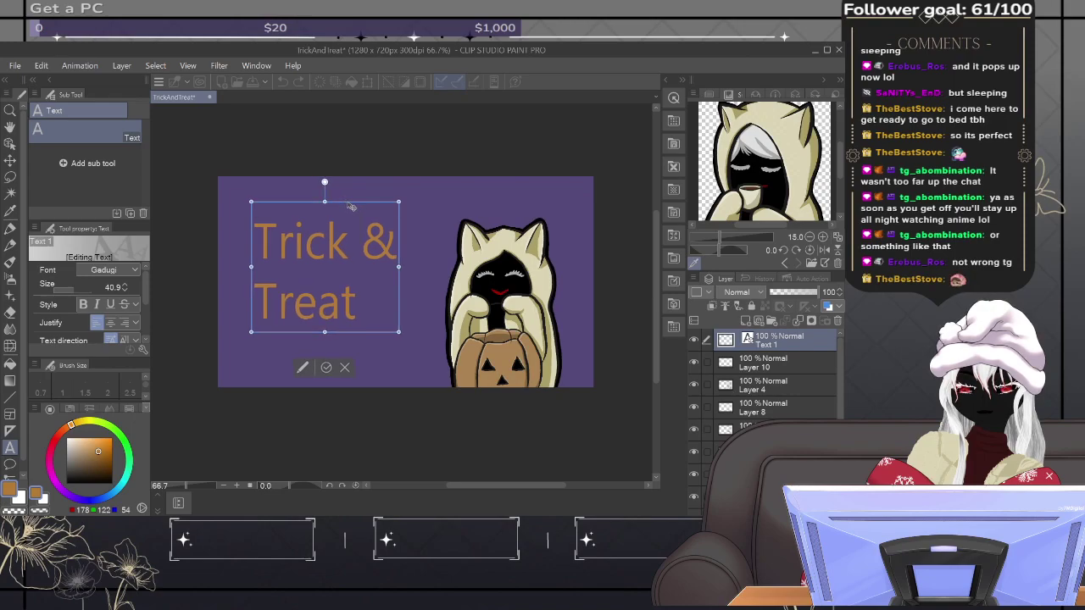
left_click(326, 369)
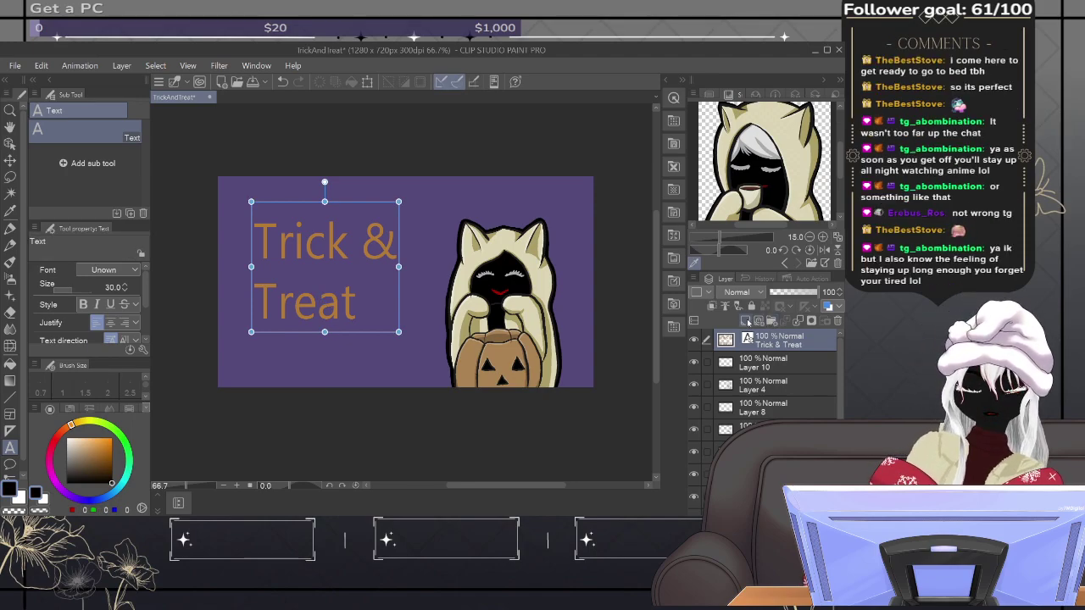
Step: Add an empty layer above the title and choose the Calligraphy pen
left_click(746, 322)
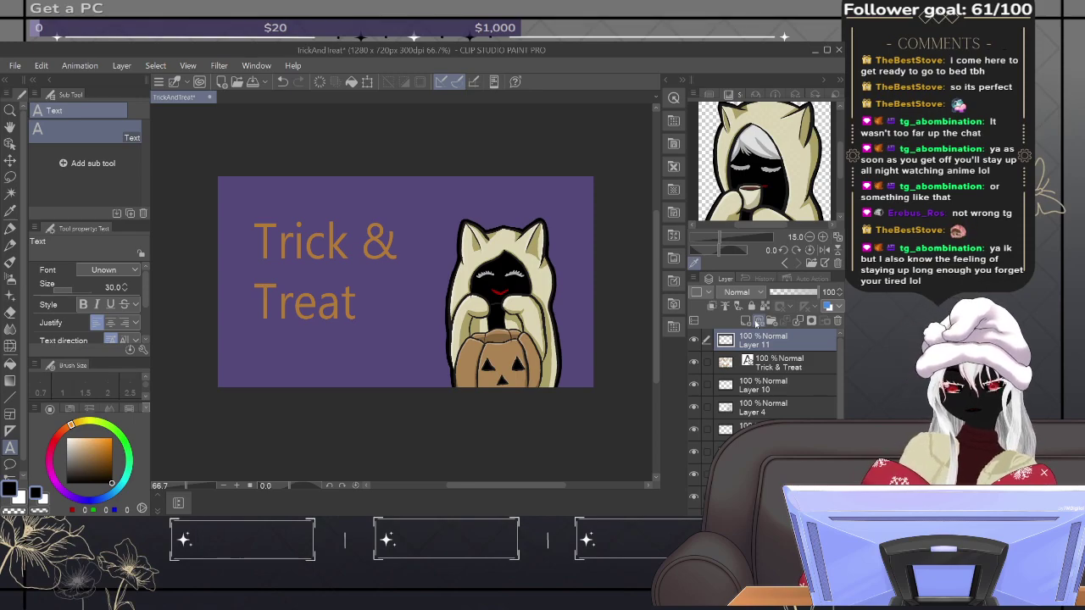
left_click(10, 229)
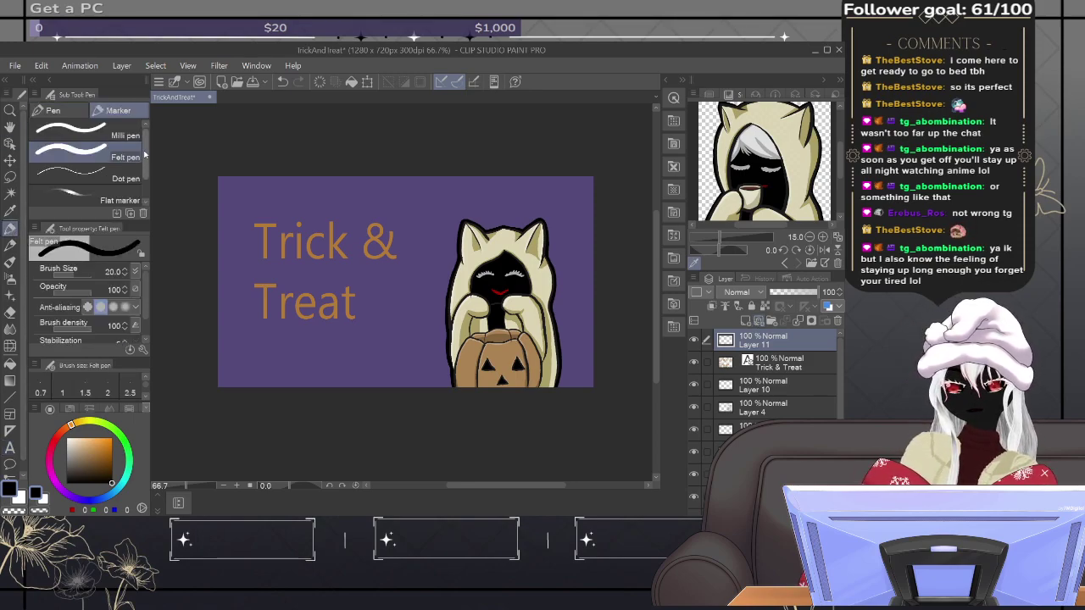
scroll(145, 154, "down", 1)
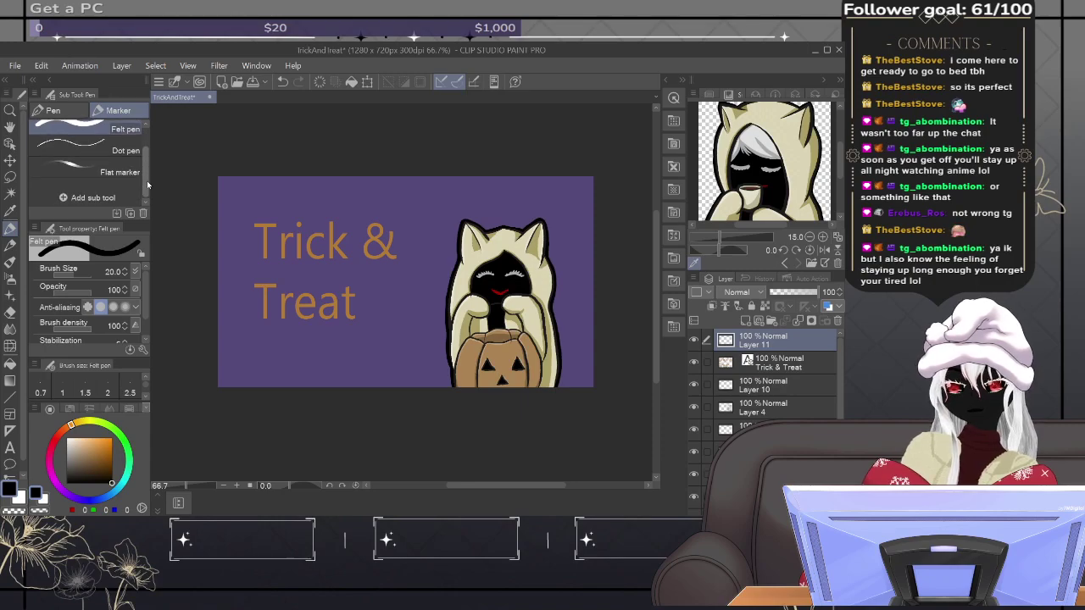
scroll(146, 179, "up", 1)
left_click(72, 111)
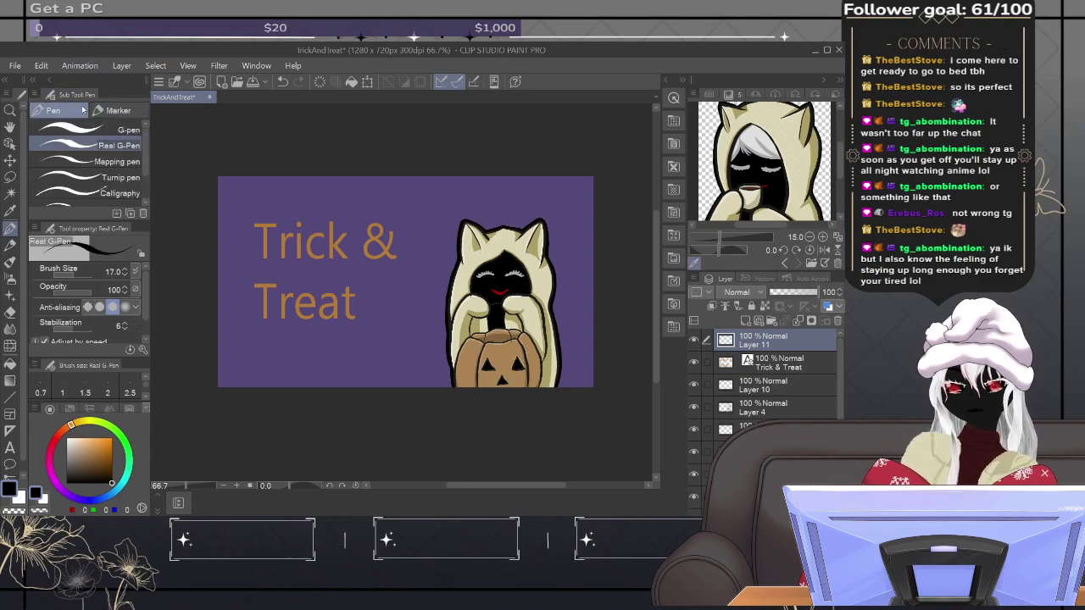
left_click(115, 194)
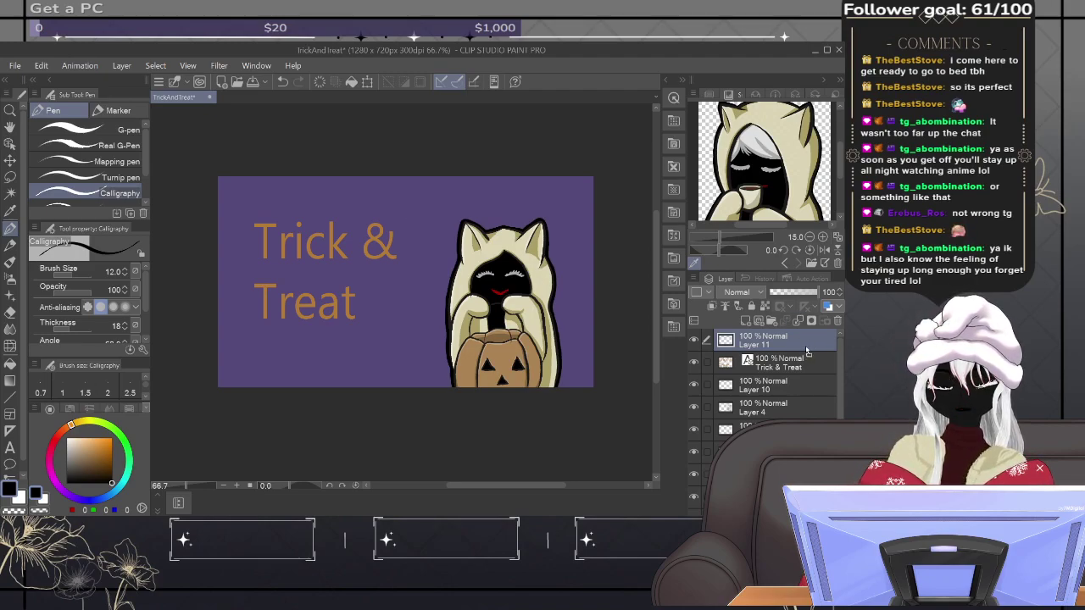
Step: Add a new layer directly beneath the title text and reduce the Calligraphy brush size to 1
left_click(801, 386)
left_click(746, 321)
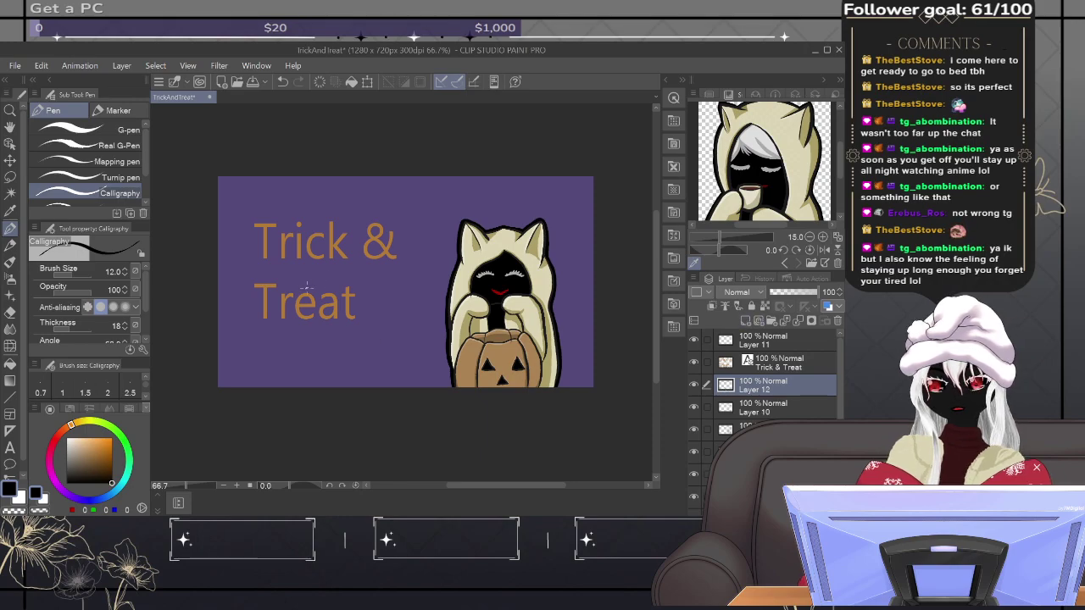
scroll(299, 266, "up", 5)
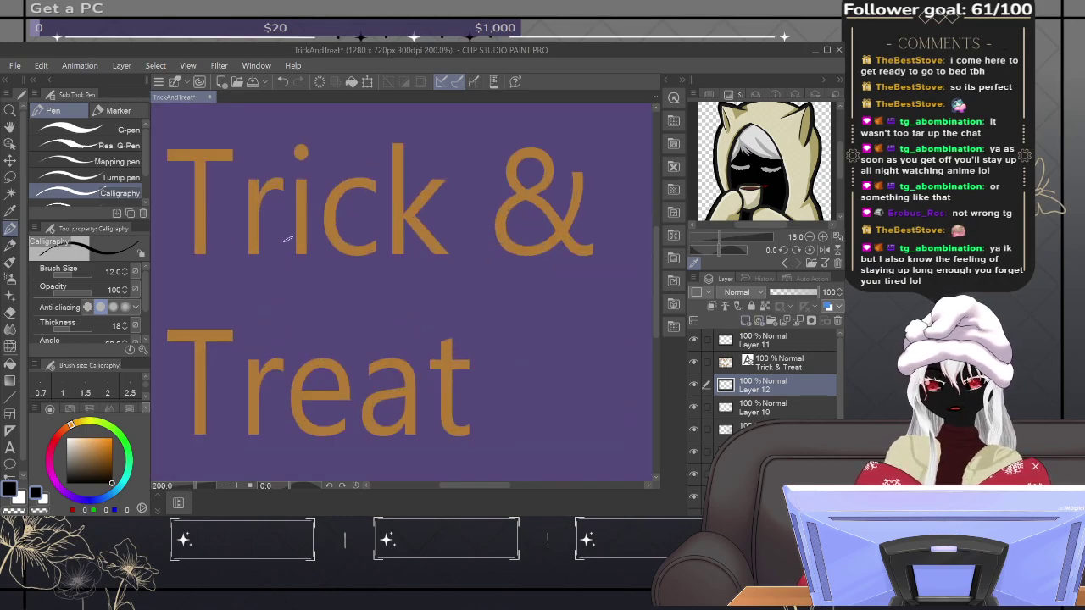
left_click_drag(283, 235, 404, 354)
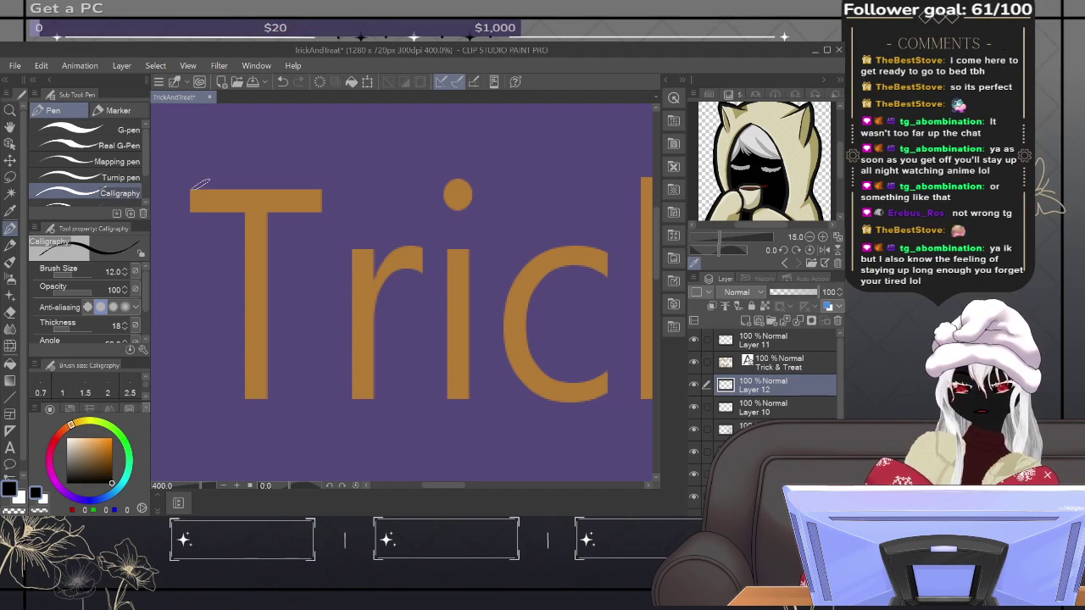
key("bracketleft")
key("bracketleft")
key("bracketleft")
key("bracketleft")
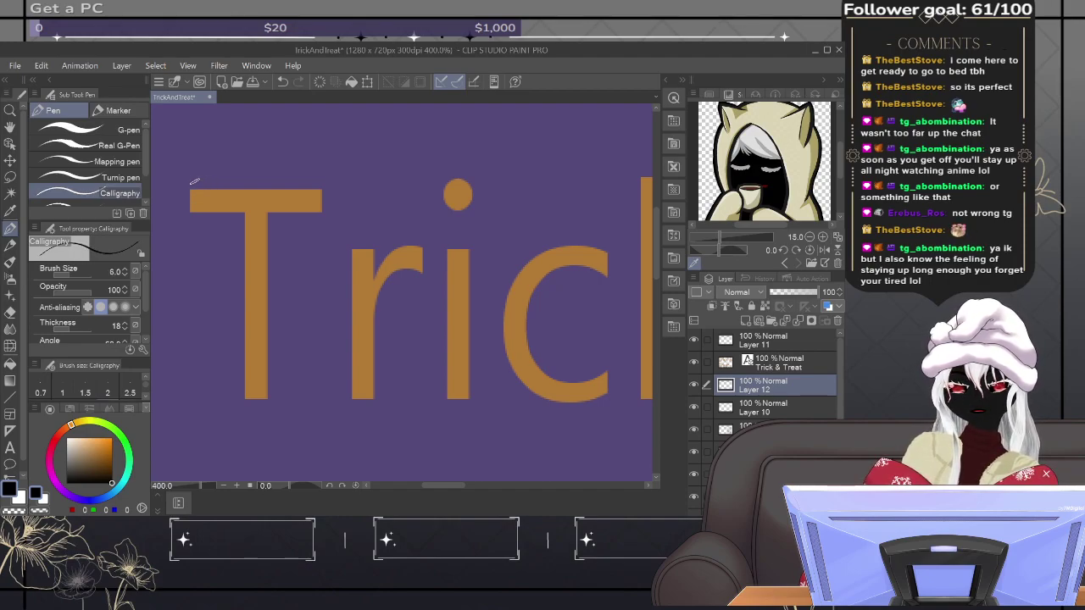
key("bracketleft")
key("bracketleft")
key("bracketleft")
key("bracketleft")
key("bracketleft")
key("bracketleft")
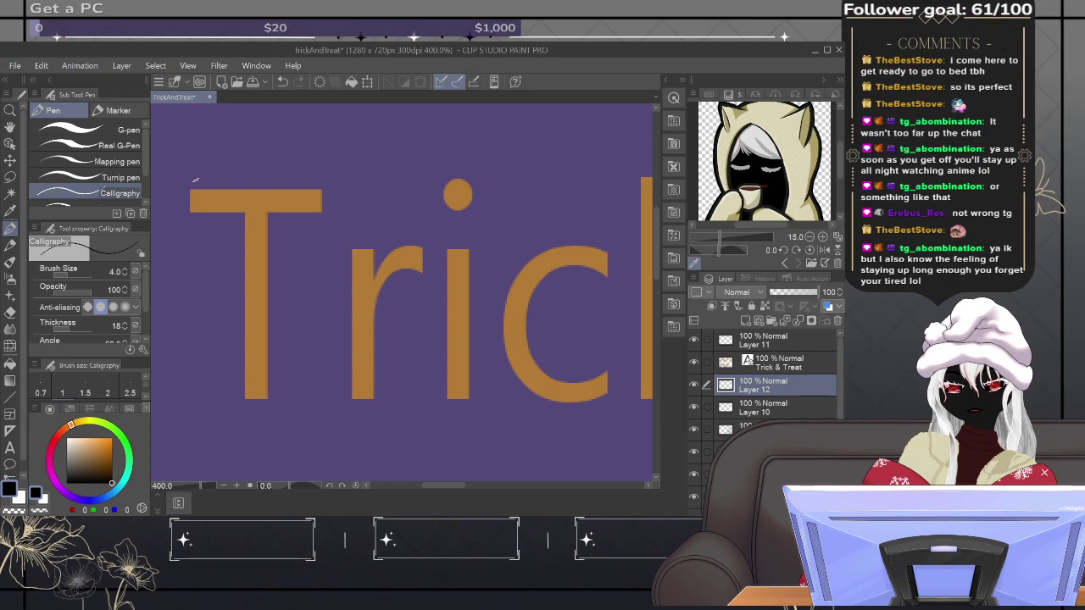
key("bracketleft")
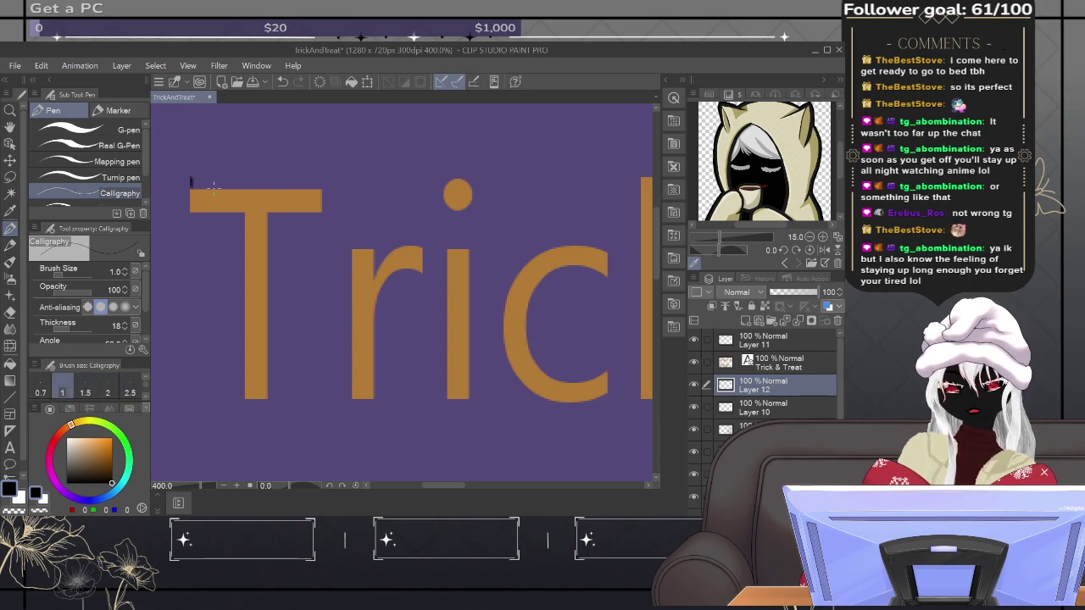
Step: Set the drawing colour to cream (252, 238, 220) and outline a raised edge above and beside the crossbar of the "T" in "Trick"
key("x")
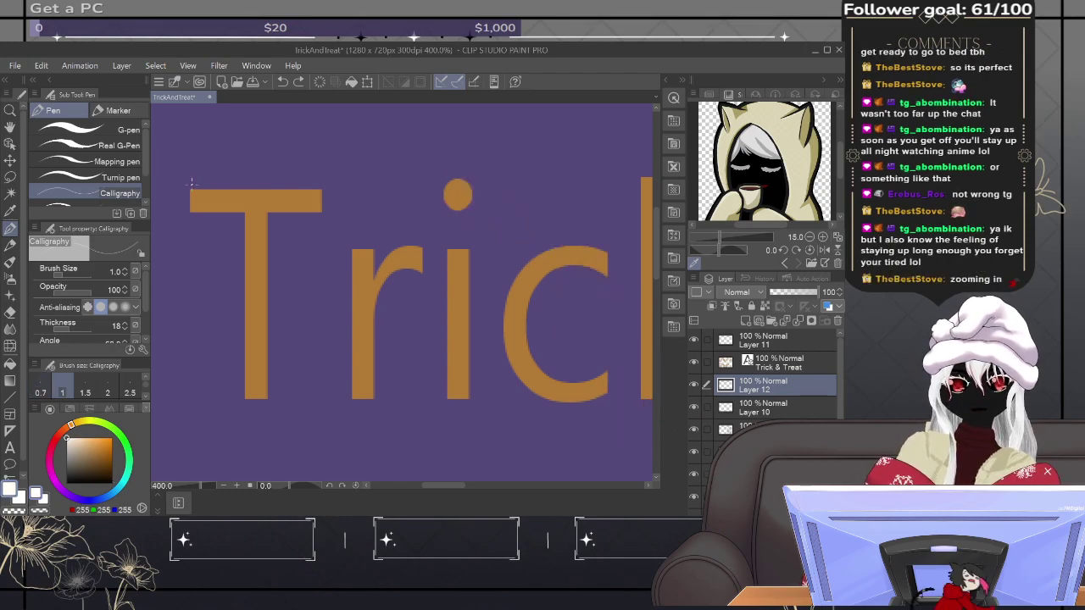
left_click(74, 443)
left_click_drag(74, 443, 72, 430)
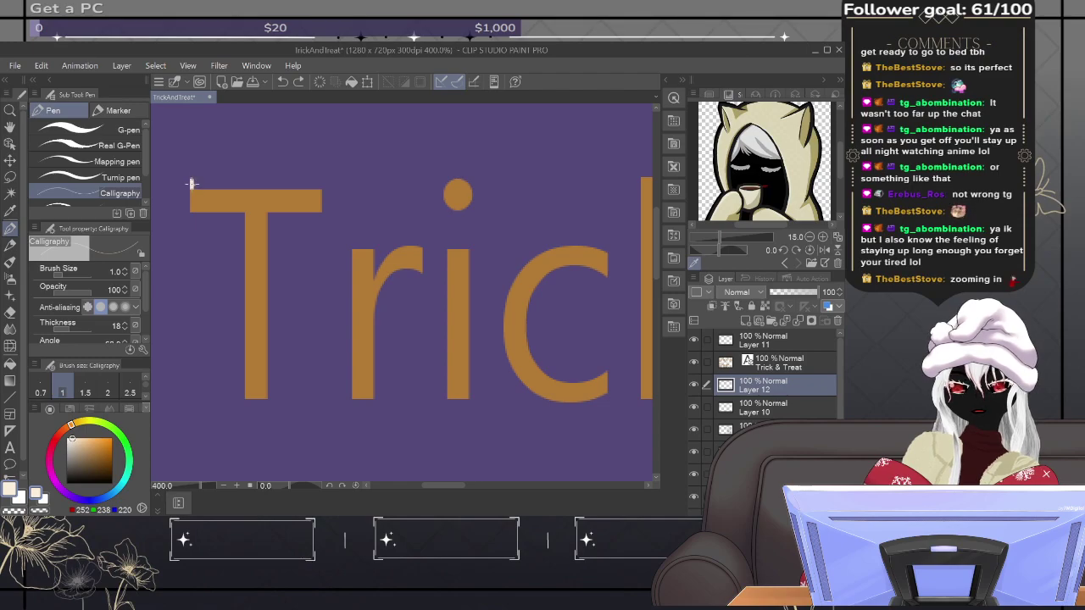
left_click_drag(192, 180, 314, 178)
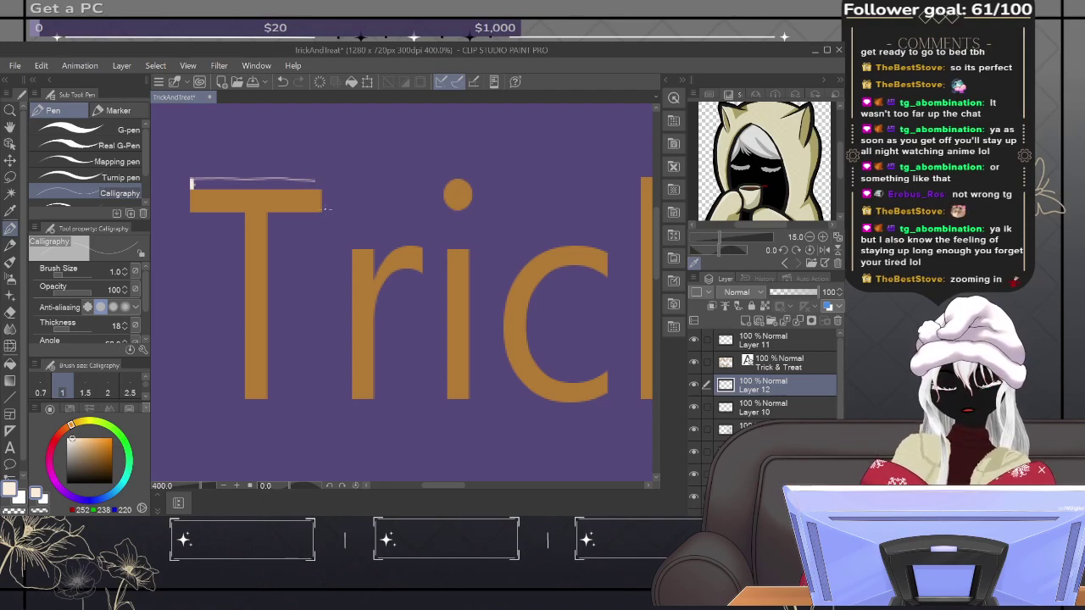
mouse_move(323, 207)
left_mouse_down()
mouse_move(327, 176)
mouse_move(193, 179)
left_mouse_up()
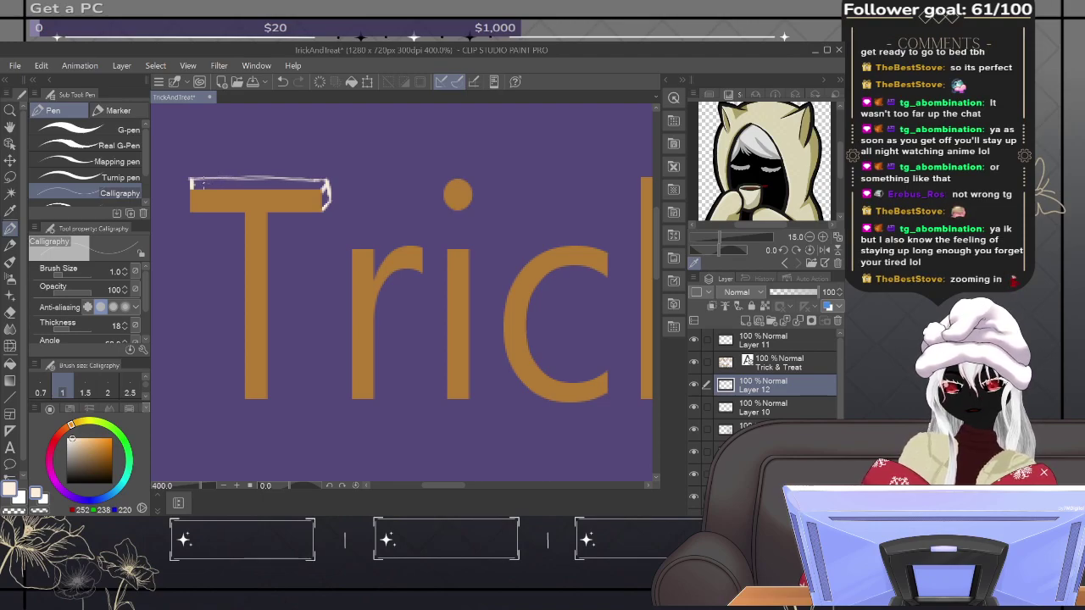
Step: Enlarge the brush and fill the outlined edge of the "T" crossbar with cream
key("bracketright")
key("bracketright")
key("bracketright")
key("bracketright")
key("bracketright")
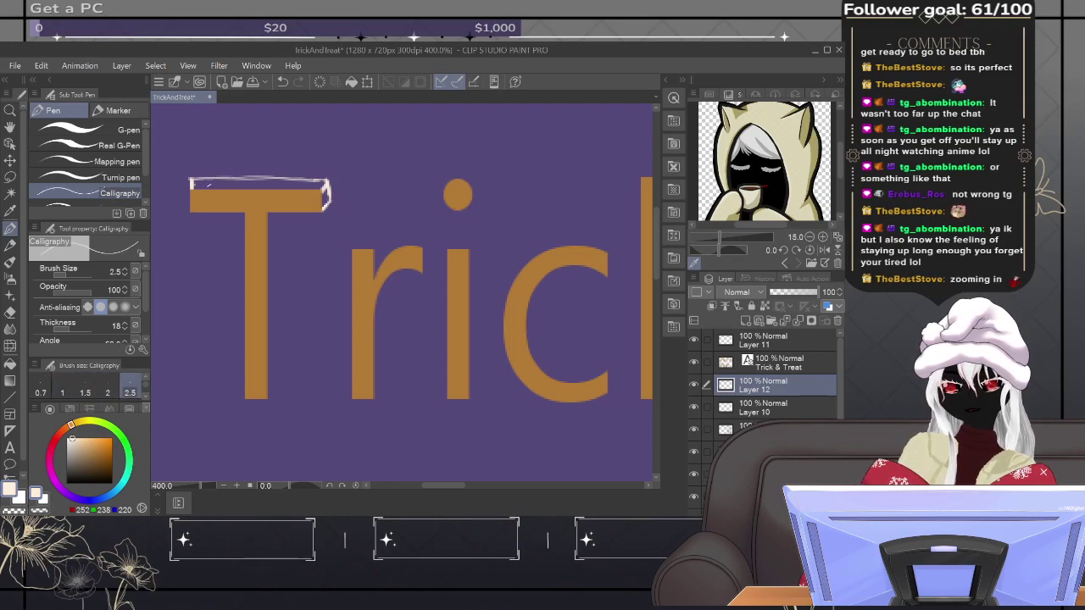
key("bracketright")
key("bracketright")
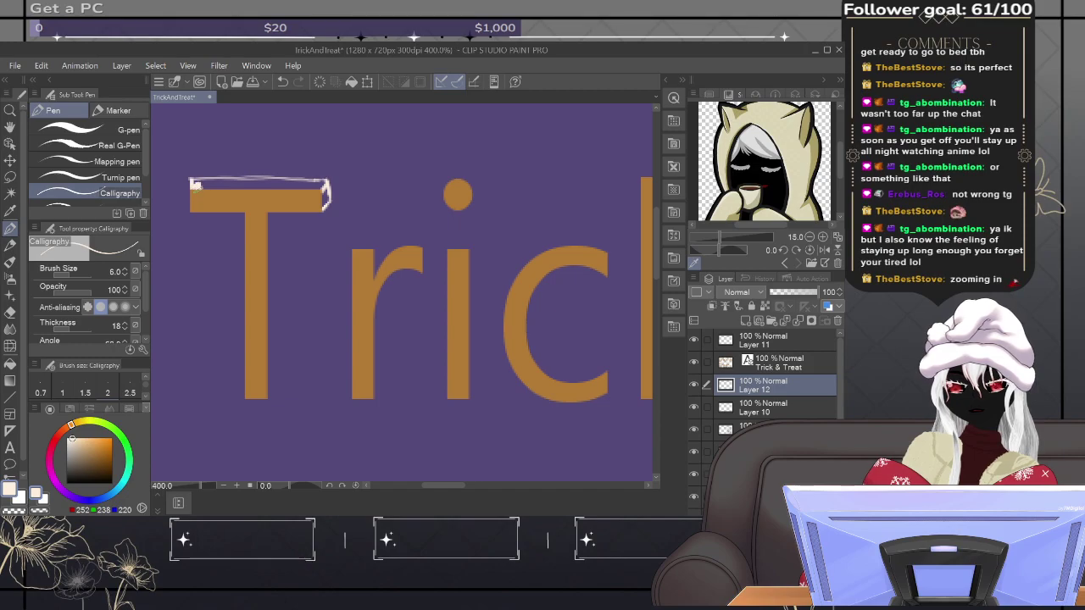
mouse_move(204, 190)
left_mouse_down()
mouse_move(236, 172)
mouse_move(236, 184)
mouse_move(212, 187)
mouse_move(242, 191)
mouse_move(197, 180)
mouse_move(325, 196)
mouse_move(222, 186)
mouse_move(329, 182)
left_mouse_up()
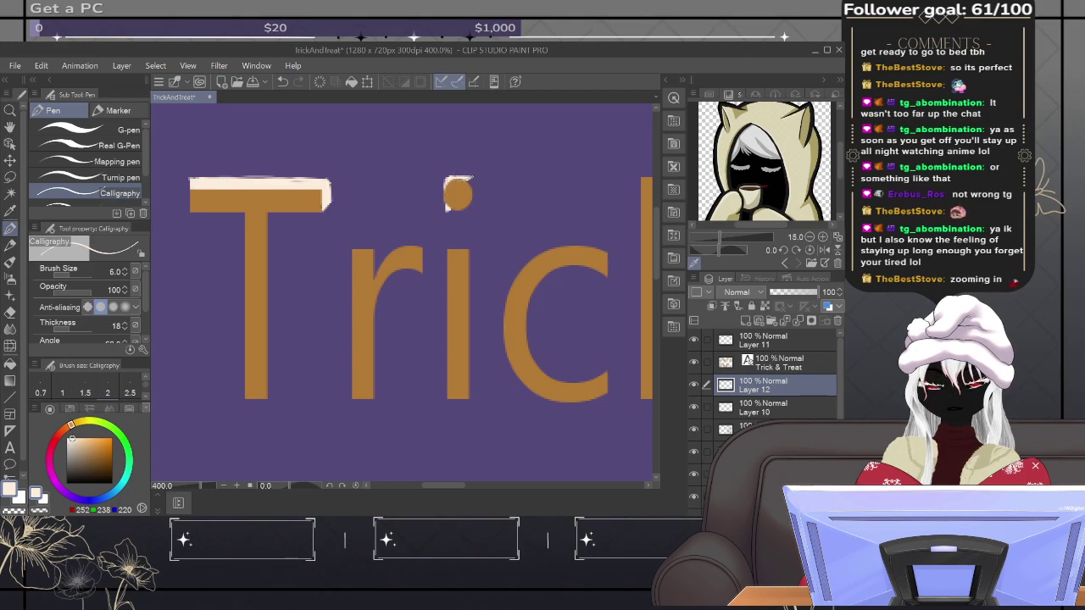
Step: Paint cream edges along the top and right sides of the "i" and "r" in "Trick"
left_click_drag(471, 178, 471, 193)
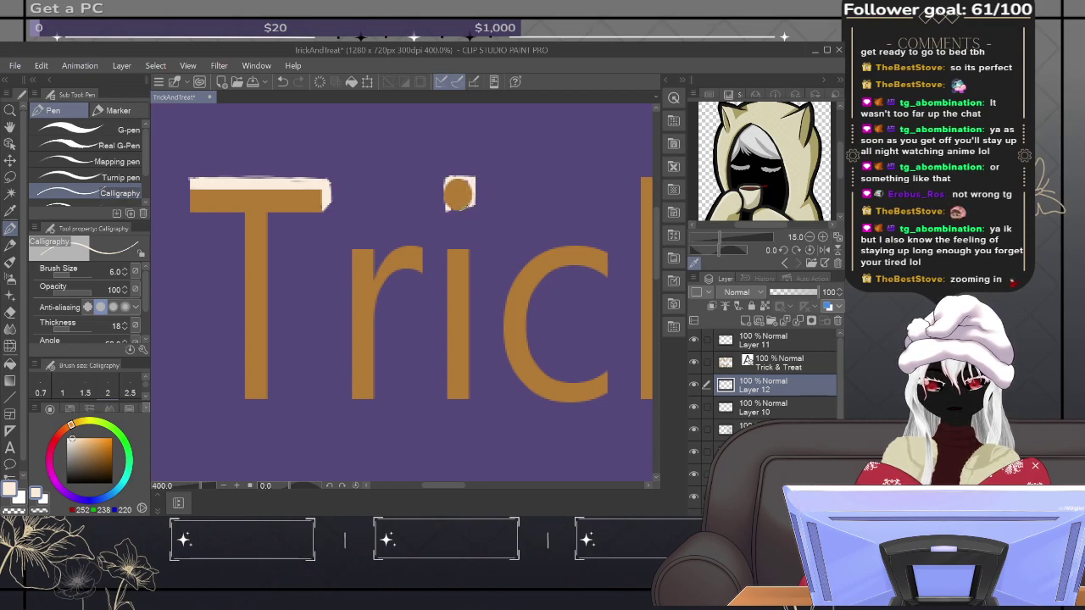
left_click_drag(445, 202, 452, 210)
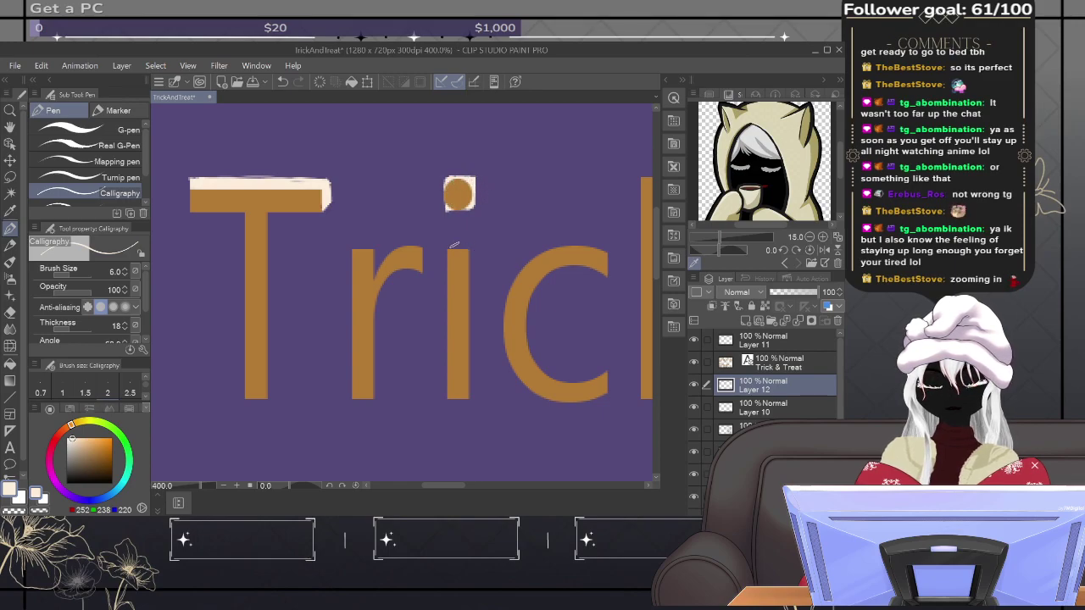
mouse_move(453, 248)
left_mouse_down()
mouse_move(476, 250)
mouse_move(473, 398)
mouse_move(471, 249)
mouse_move(473, 358)
left_mouse_up()
mouse_move(377, 396)
left_mouse_down()
mouse_move(378, 286)
mouse_move(377, 395)
left_mouse_up()
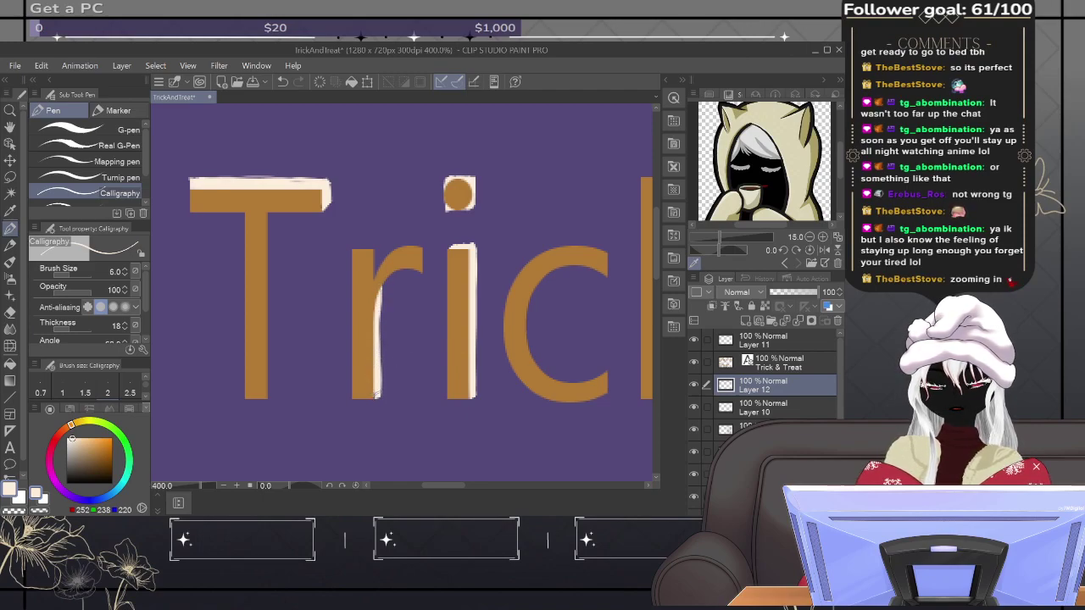
mouse_move(374, 274)
left_mouse_down()
mouse_move(373, 249)
mouse_move(355, 249)
mouse_move(382, 242)
mouse_move(363, 245)
left_mouse_up()
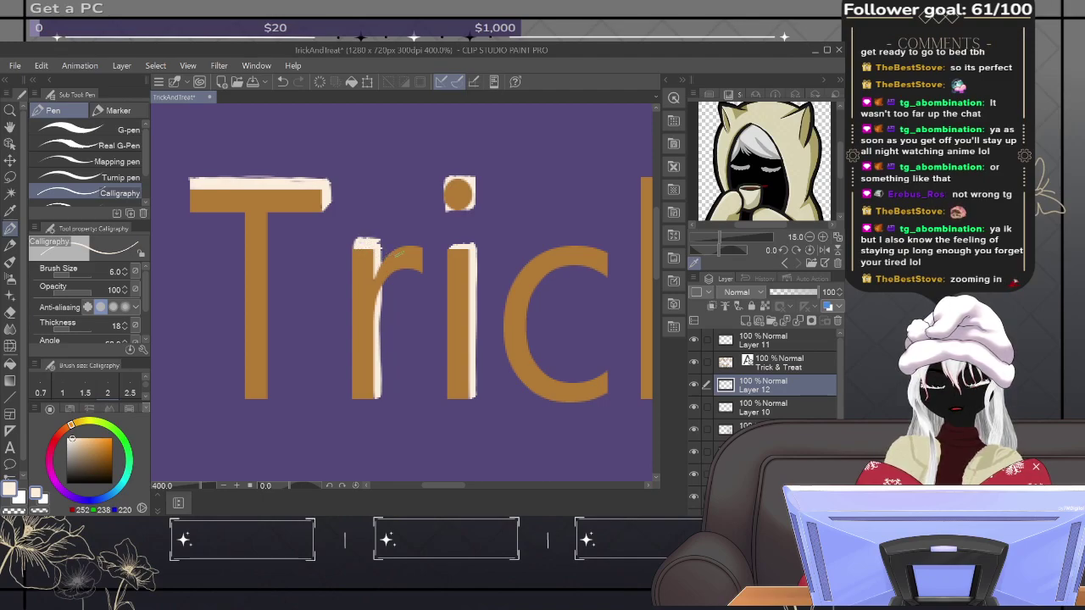
mouse_move(380, 301)
left_mouse_down()
mouse_move(424, 257)
mouse_move(425, 269)
mouse_move(427, 249)
mouse_move(412, 244)
left_mouse_up()
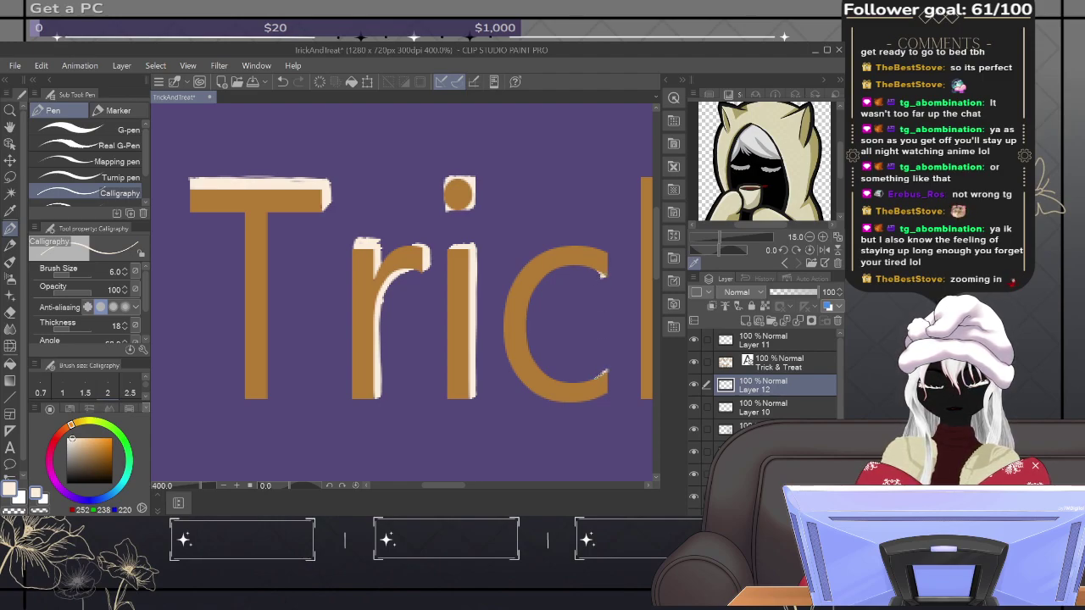
Step: Paint matching cream edges along the curves of the "c" and the strokes of the "k" in "Trick"
mouse_move(593, 378)
left_mouse_down()
mouse_move(548, 374)
mouse_move(532, 349)
mouse_move(529, 316)
mouse_move(553, 264)
mouse_move(530, 337)
mouse_move(535, 360)
mouse_move(565, 382)
left_mouse_up()
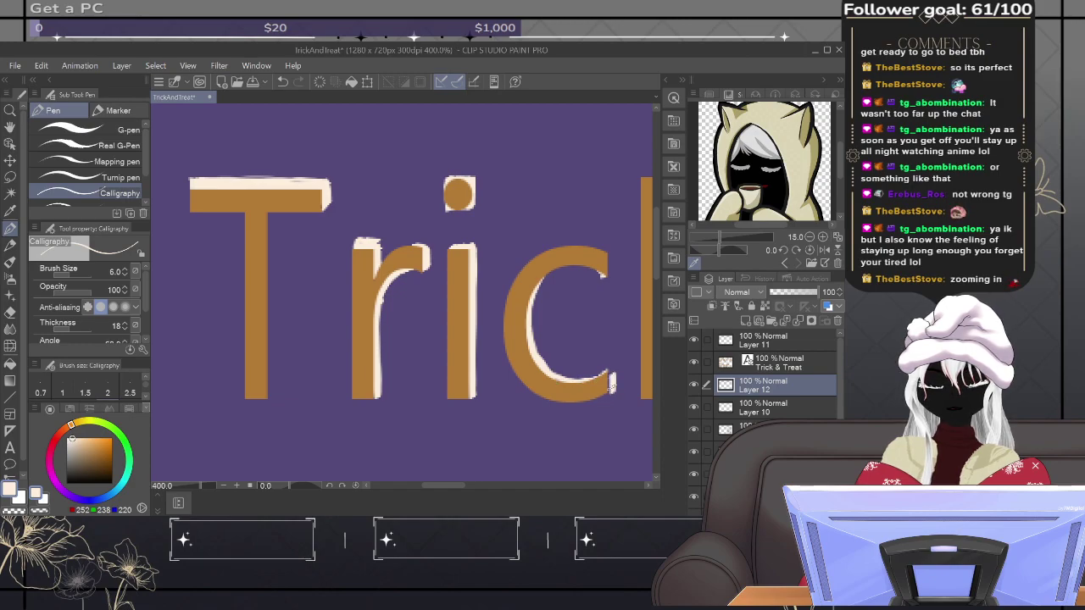
mouse_move(612, 269)
left_mouse_down()
mouse_move(612, 254)
mouse_move(608, 277)
mouse_move(610, 254)
mouse_move(574, 238)
mouse_move(544, 244)
mouse_move(510, 284)
mouse_move(574, 243)
mouse_move(604, 250)
mouse_move(582, 293)
mouse_move(381, 308)
mouse_move(367, 298)
left_mouse_up()
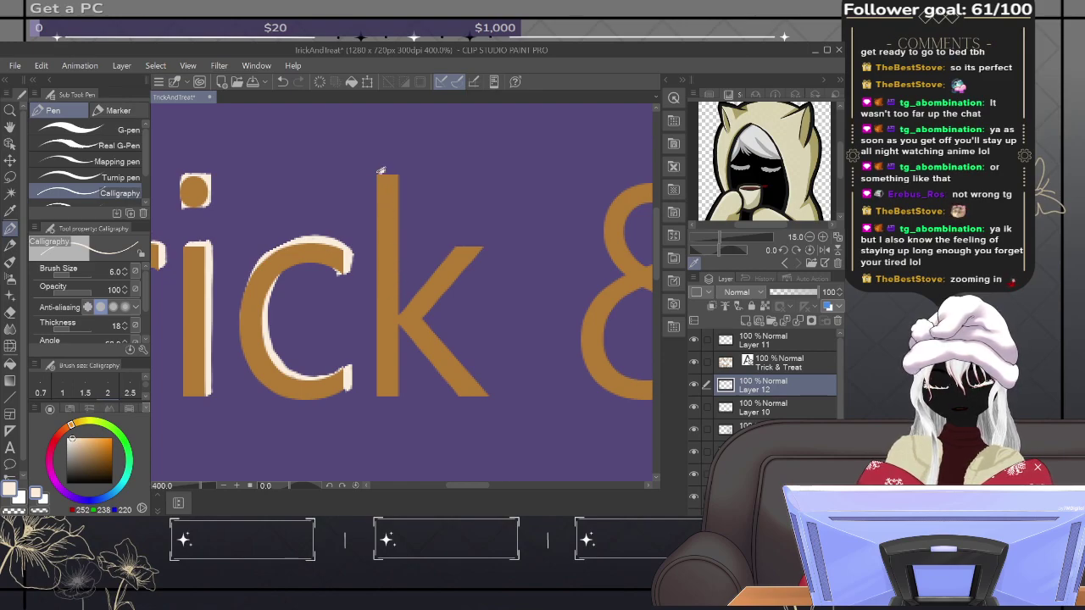
mouse_move(381, 171)
left_mouse_down()
mouse_move(402, 167)
mouse_move(390, 173)
mouse_move(402, 196)
mouse_move(404, 397)
left_mouse_up()
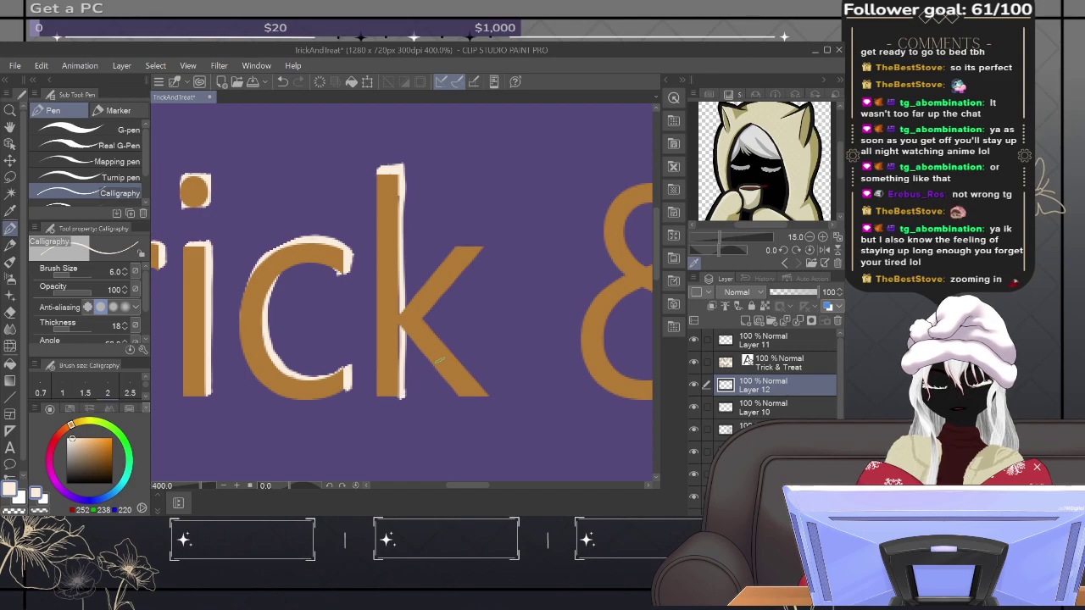
mouse_move(426, 315)
left_mouse_down()
mouse_move(490, 248)
mouse_move(459, 247)
mouse_move(494, 241)
mouse_move(468, 246)
left_mouse_up()
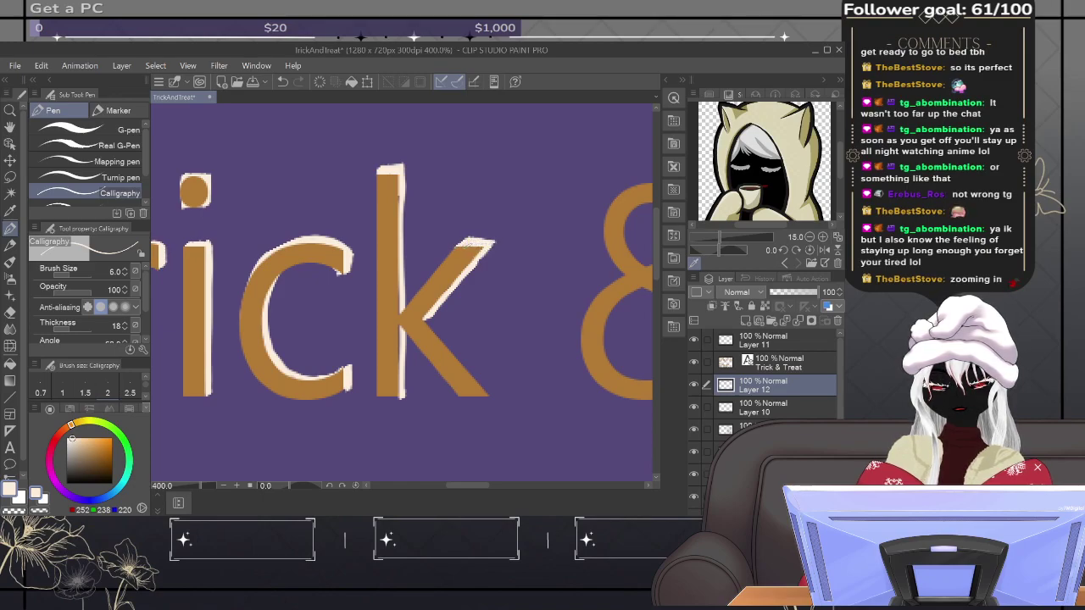
mouse_move(428, 318)
left_mouse_down()
mouse_move(494, 393)
mouse_move(434, 329)
mouse_move(491, 394)
left_mouse_up()
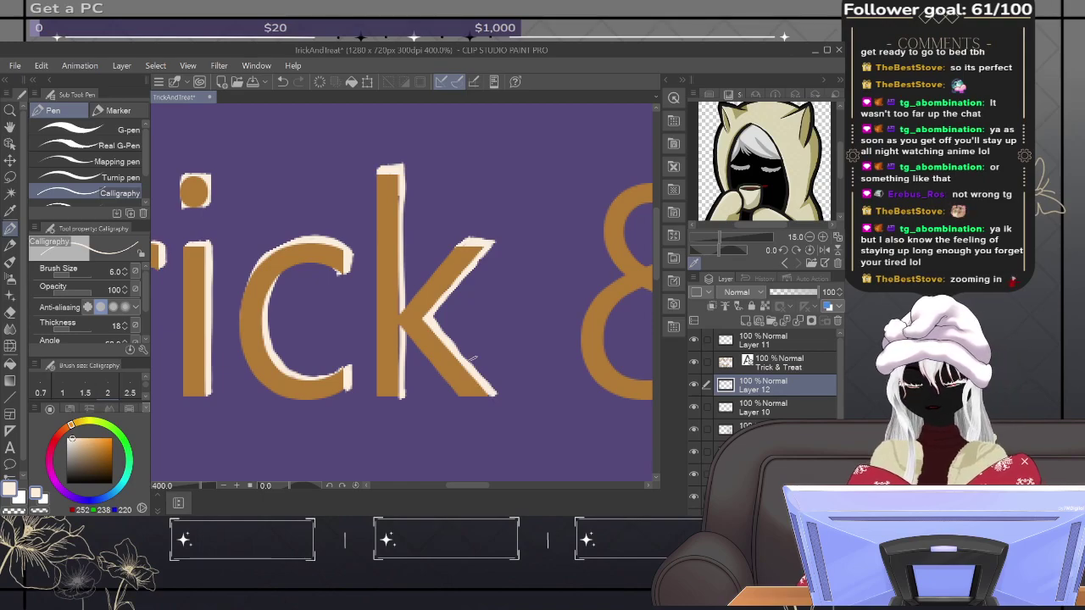
Step: Paint cream edges on the ampersand's outer left curve, inside its upper loop, and along its diagonal, tail and raised arm
mouse_move(470, 356)
left_mouse_down()
mouse_move(421, 300)
mouse_move(268, 326)
mouse_move(251, 311)
left_mouse_up()
mouse_move(332, 238)
left_mouse_down()
mouse_move(316, 270)
mouse_move(254, 305)
mouse_move(235, 342)
mouse_move(237, 375)
mouse_move(255, 305)
mouse_move(326, 267)
mouse_move(307, 275)
left_mouse_up()
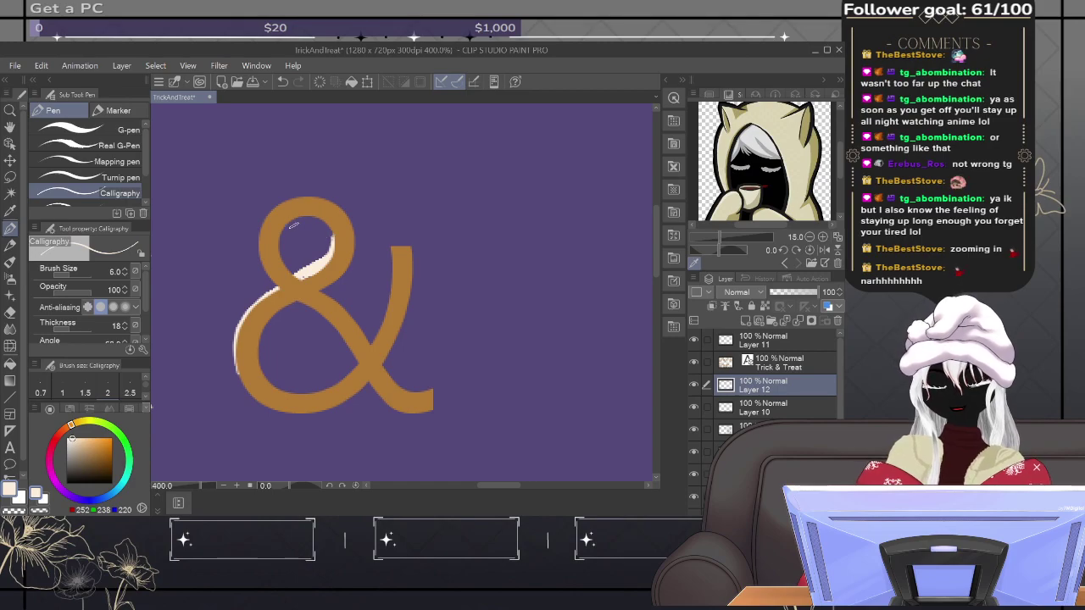
mouse_move(290, 219)
left_mouse_down()
mouse_move(279, 247)
mouse_move(288, 269)
mouse_move(356, 315)
mouse_move(389, 373)
mouse_move(413, 390)
mouse_move(435, 387)
mouse_move(437, 408)
left_mouse_up()
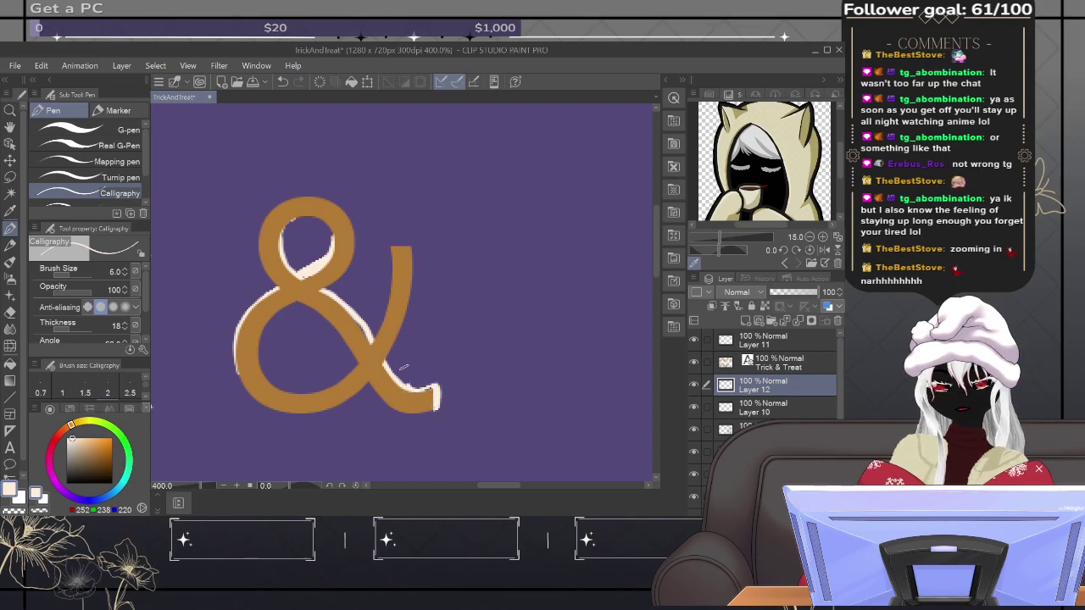
left_click_drag(386, 362, 409, 285)
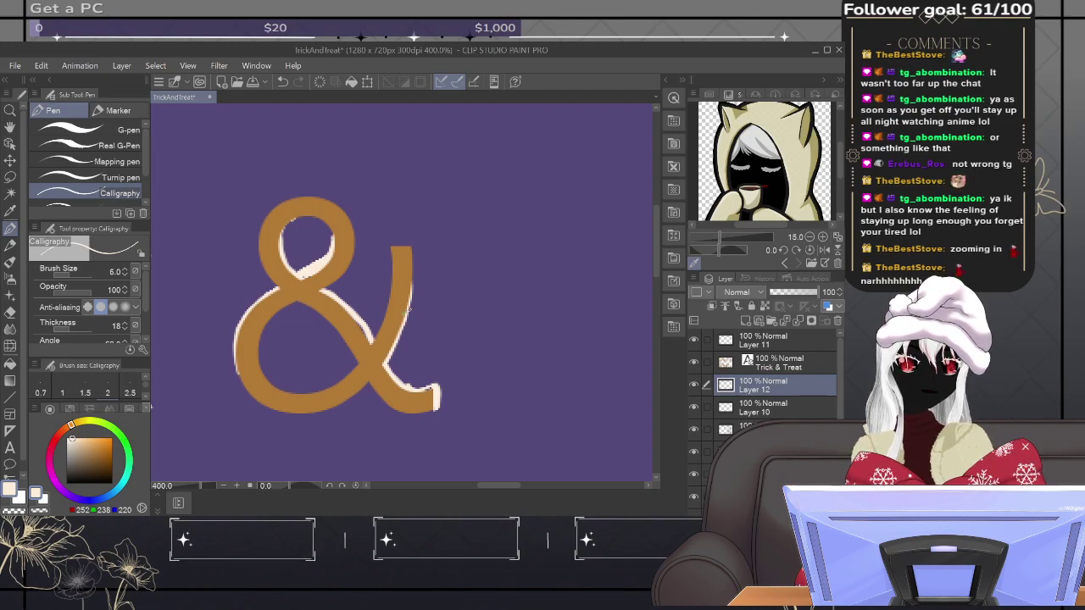
left_click_drag(416, 263, 390, 361)
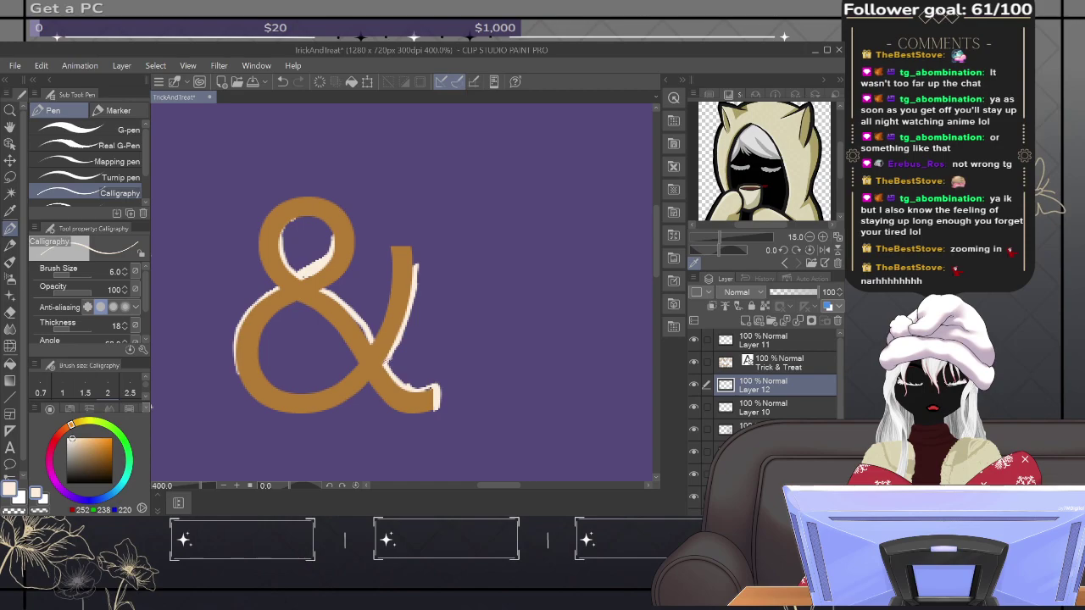
mouse_move(415, 283)
left_mouse_down()
mouse_move(414, 241)
mouse_move(394, 246)
left_mouse_up()
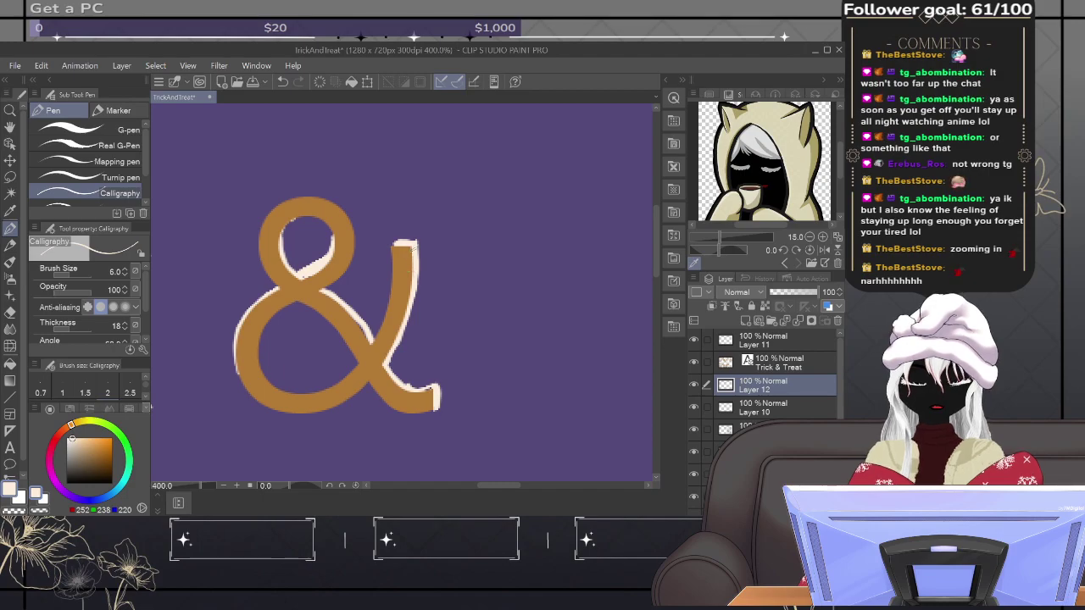
Step: Add cream edges around the outside of the ampersand's upper loop, inside its lower bowl and along the bowl's underside
mouse_move(330, 289)
left_mouse_down()
mouse_move(354, 249)
mouse_move(350, 213)
mouse_move(304, 193)
mouse_move(264, 216)
mouse_move(319, 194)
mouse_move(342, 208)
left_mouse_up()
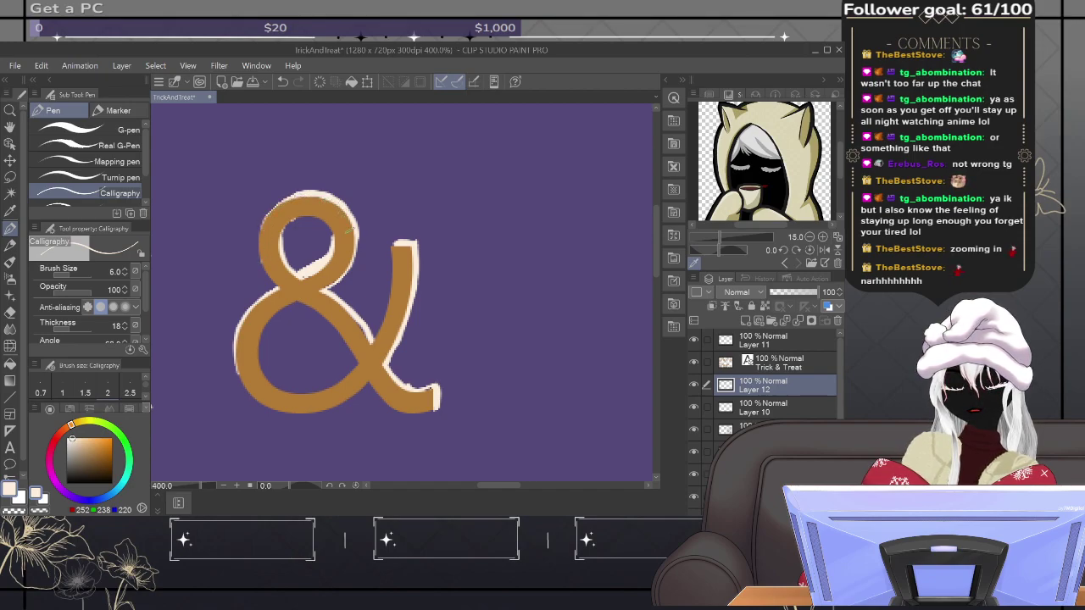
mouse_move(288, 307)
left_mouse_down()
mouse_move(263, 327)
mouse_move(259, 380)
mouse_move(322, 391)
mouse_move(356, 367)
left_mouse_up()
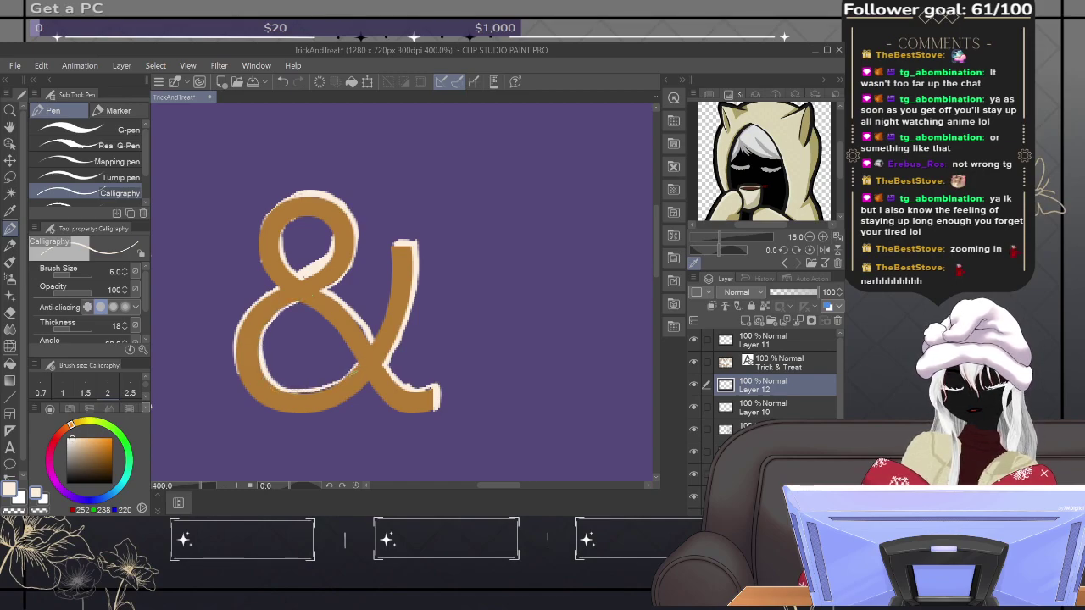
mouse_move(348, 401)
left_mouse_down()
mouse_move(327, 410)
mouse_move(373, 383)
mouse_move(312, 414)
left_mouse_up()
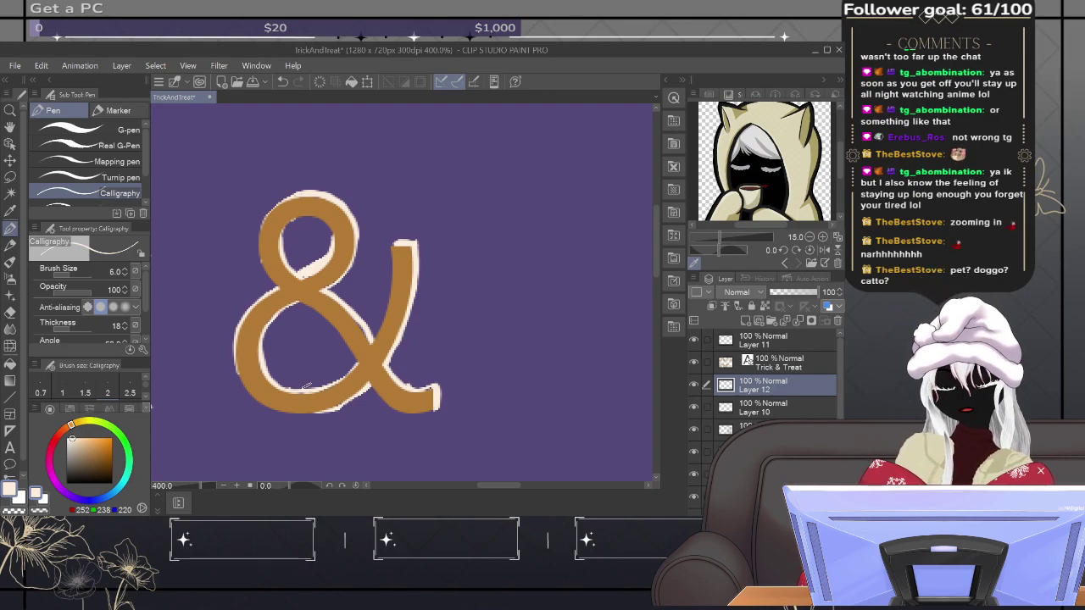
left_click_drag(302, 279, 312, 274)
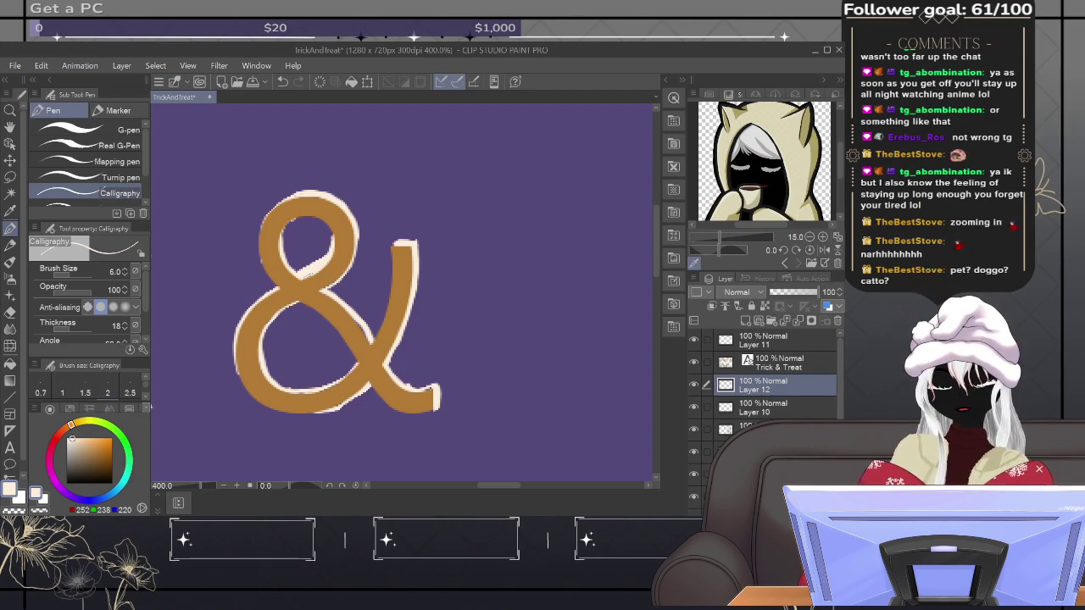
scroll(339, 297, "down", 6)
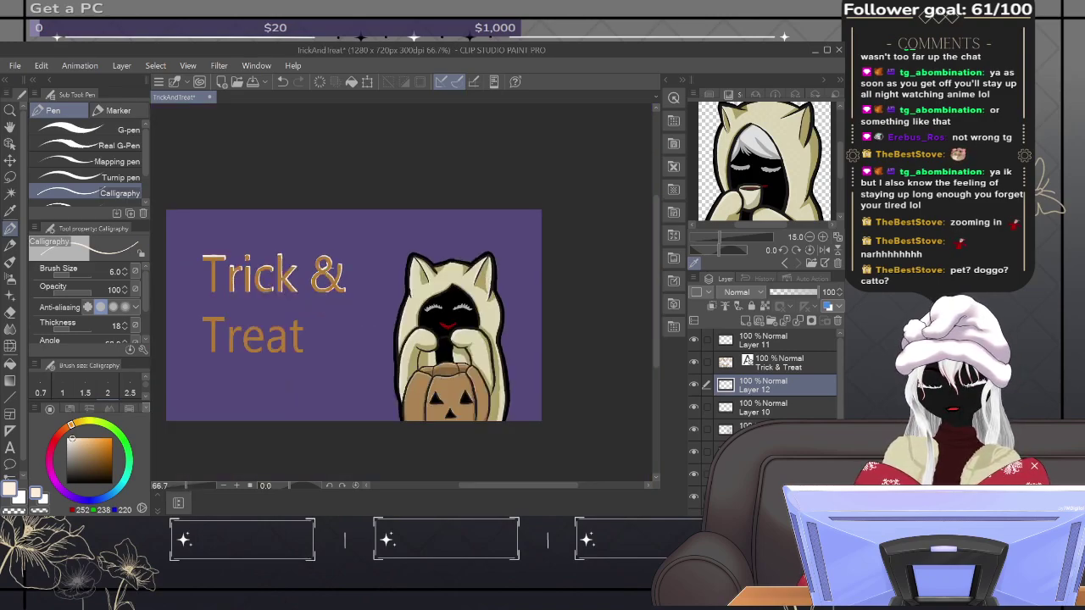
scroll(326, 280, "up", 4)
scroll(327, 267, "up", 2)
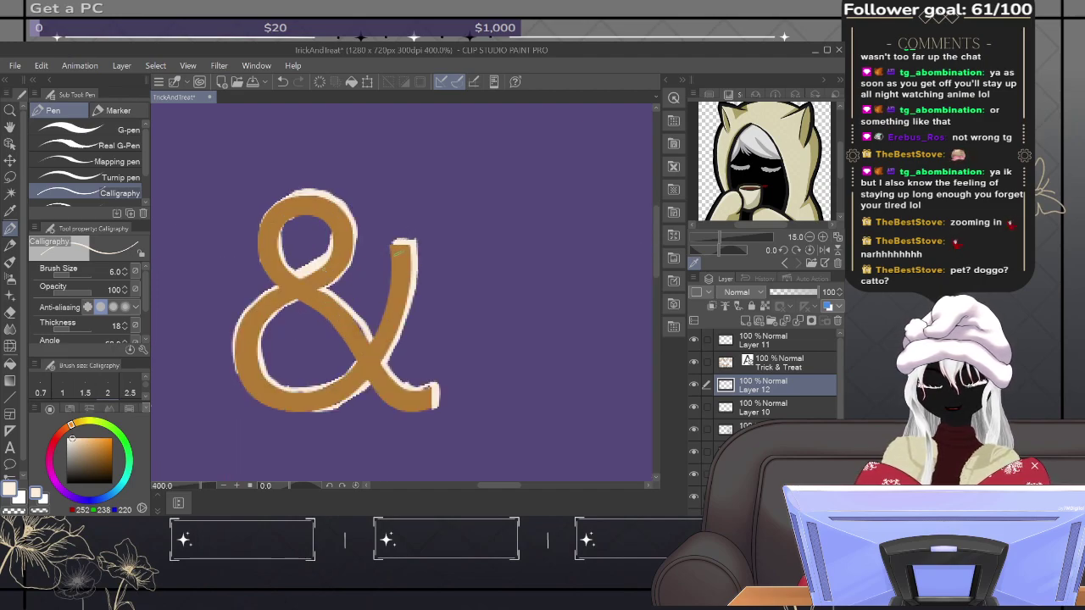
Step: On Layer 11, paint cream edges across the ampersand's two crossings so one stroke overlaps the other
left_click(800, 339)
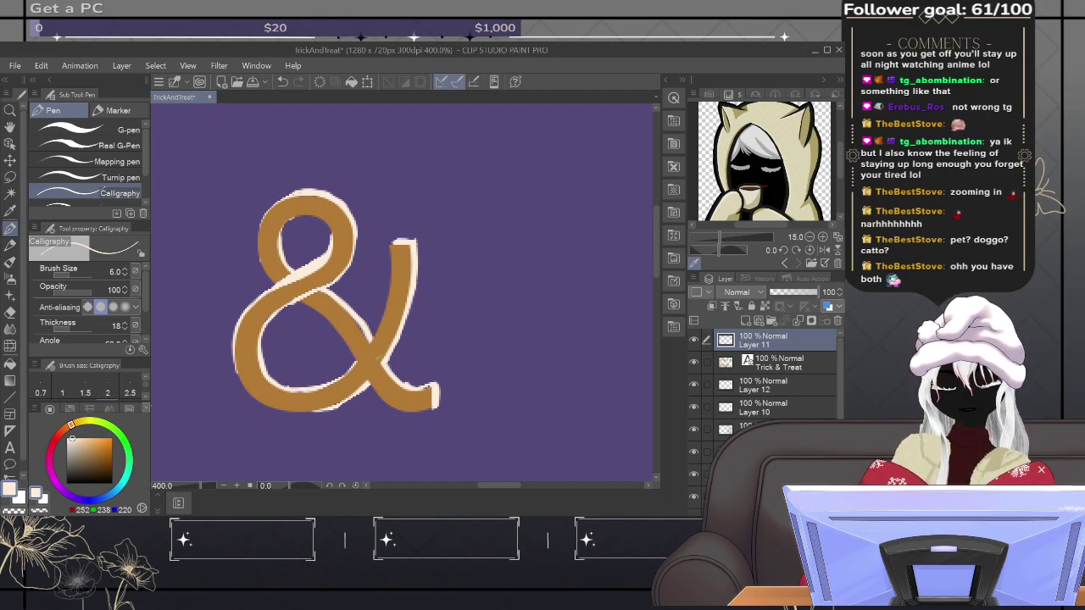
left_click_drag(353, 366, 373, 341)
mouse_move(368, 383)
left_mouse_down()
mouse_move(383, 363)
mouse_move(371, 378)
left_mouse_up()
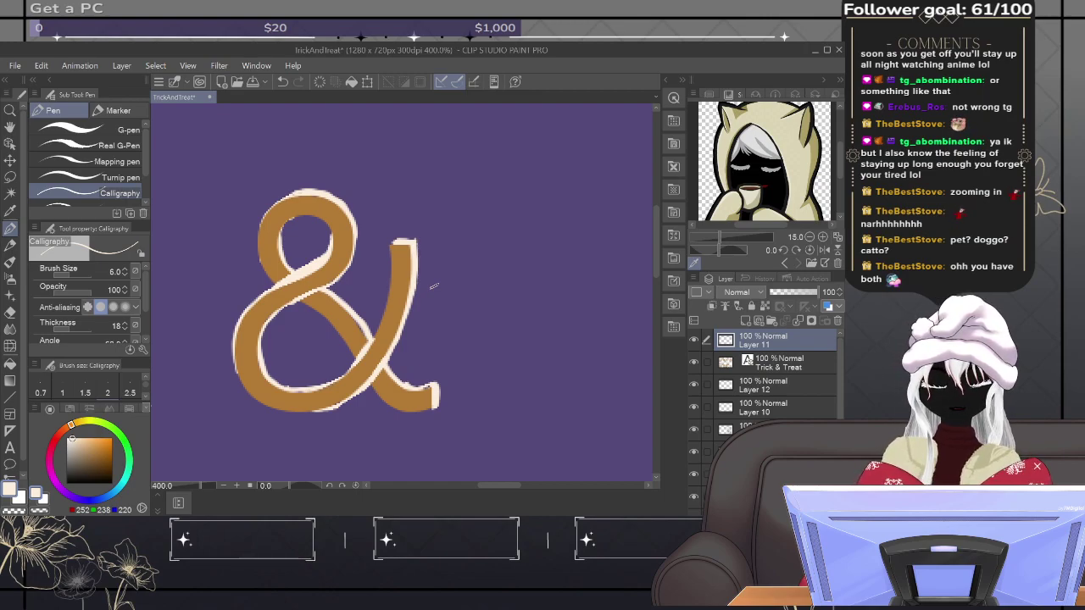
Step: On Layer 11, enlarge the brush to 20 and paint cream over most of the crossbar of the "T" in "Treat"
left_click(795, 387)
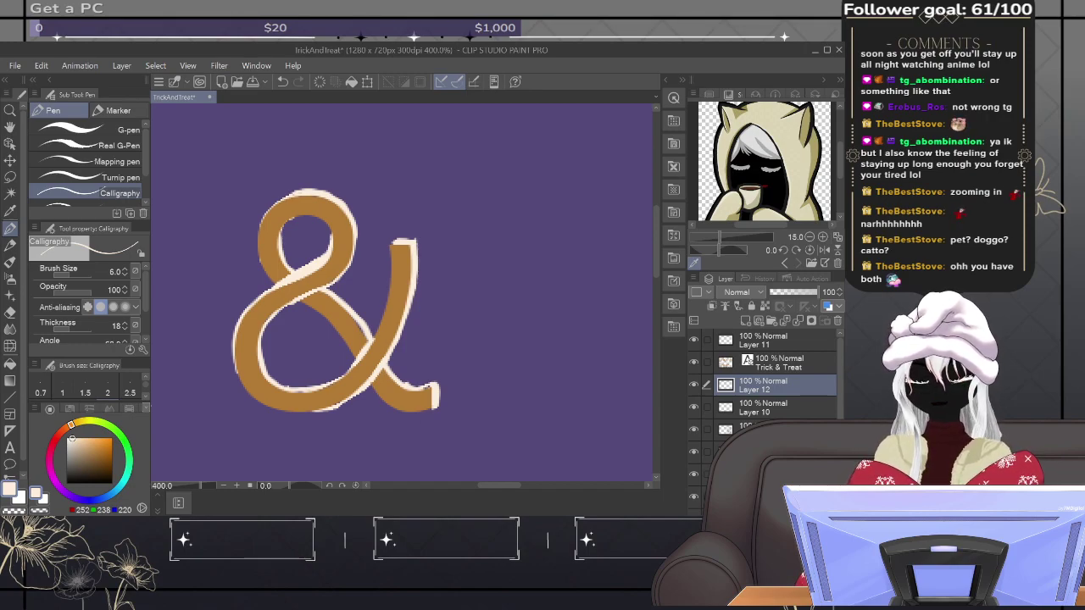
left_click_drag(520, 375, 623, 193)
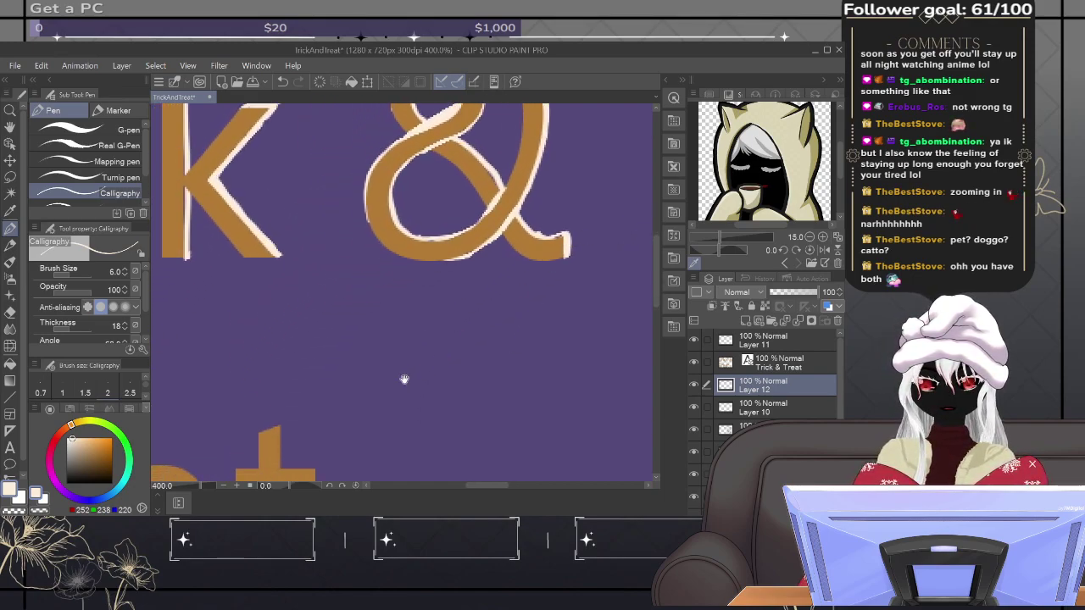
left_click_drag(402, 378, 545, 254)
left_click_drag(396, 355, 591, 274)
left_click_drag(416, 327, 491, 358)
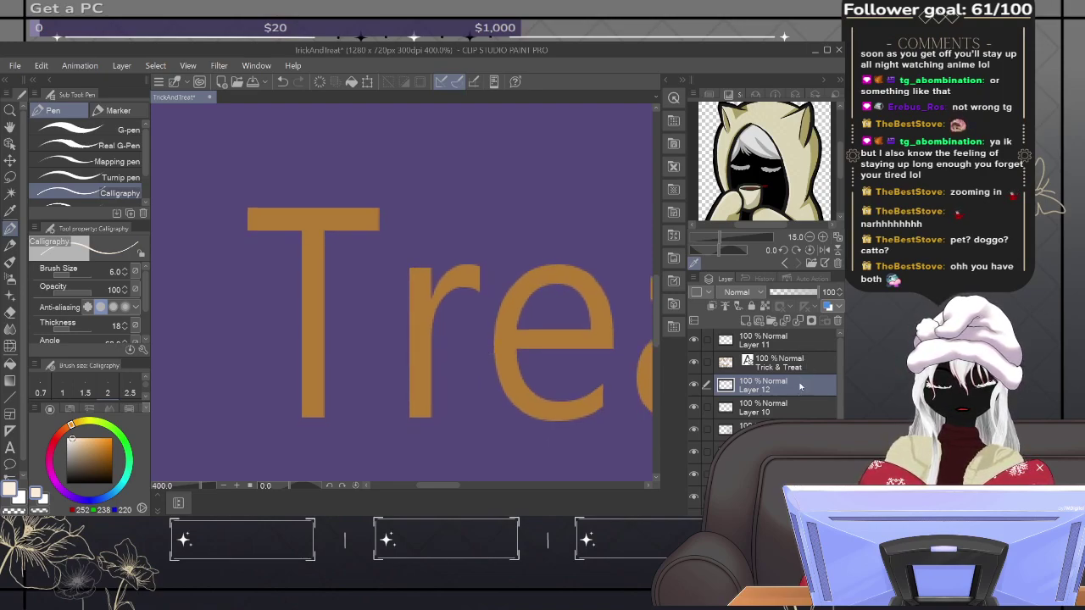
left_click(803, 345)
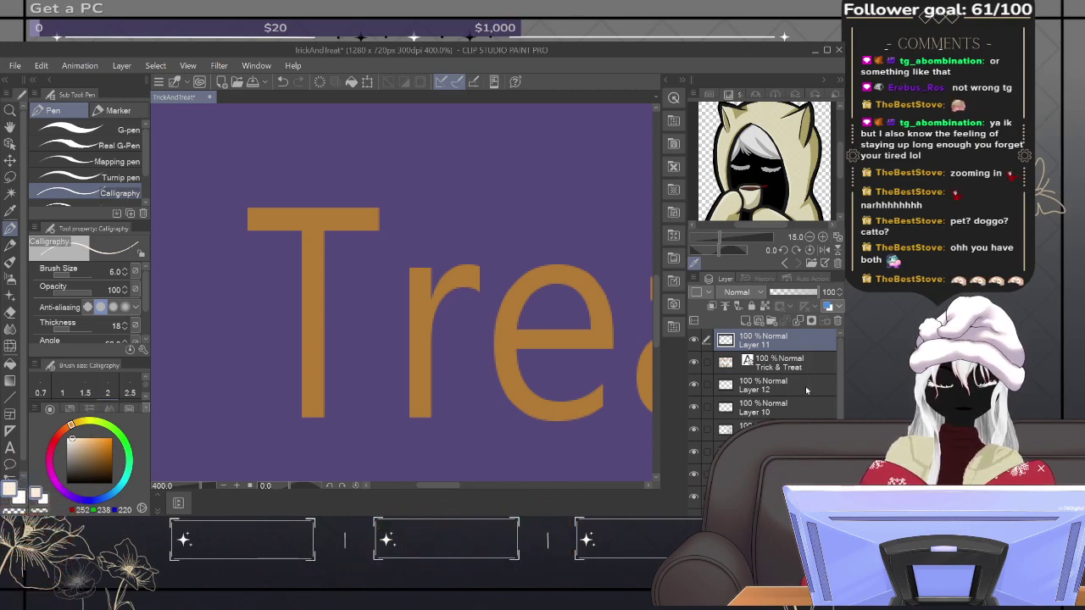
mouse_move(249, 209)
left_mouse_down()
mouse_move(251, 225)
mouse_move(257, 212)
mouse_move(281, 227)
mouse_move(341, 221)
mouse_move(254, 210)
mouse_move(323, 212)
mouse_move(273, 211)
mouse_move(307, 209)
left_mouse_up()
key("bracketright")
key("bracketright")
key("bracketright")
key("bracketright")
key("bracketright")
key("bracketright")
key("bracketright")
key("bracketright")
key("bracketright")
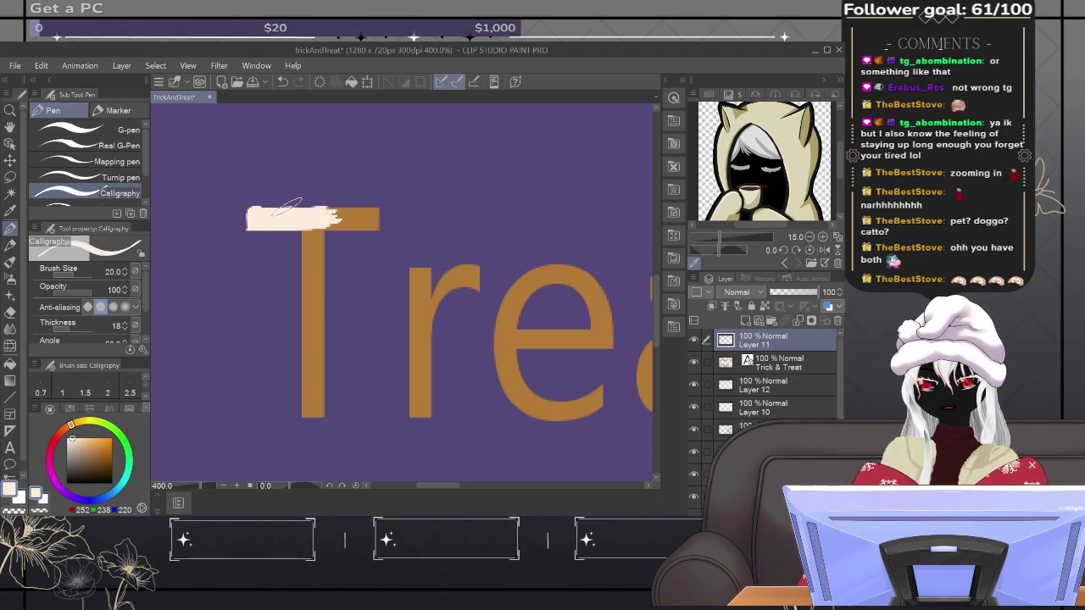
key("bracketleft")
key("bracketleft")
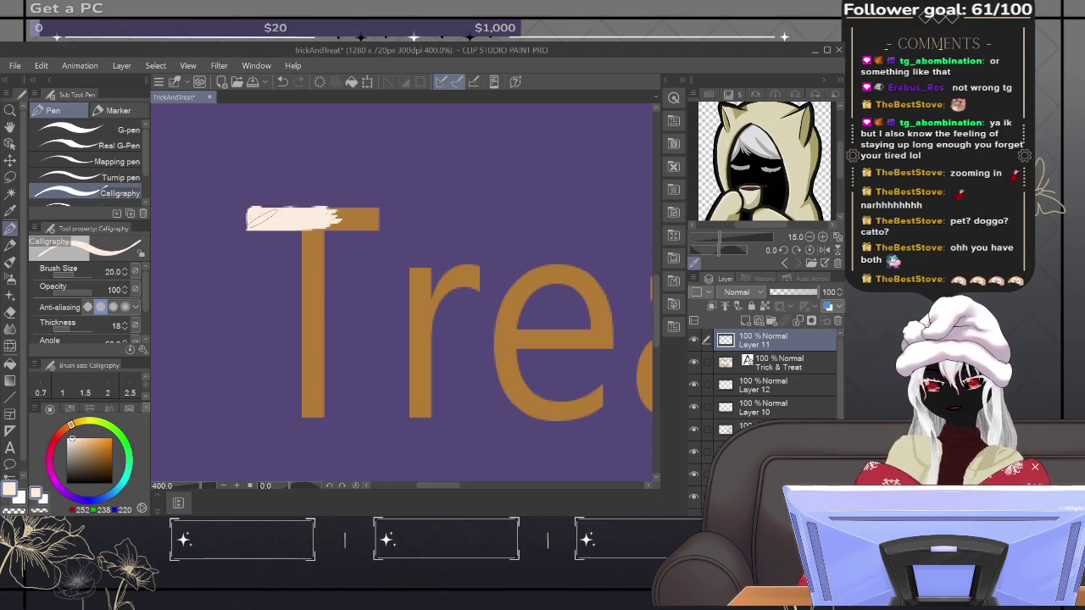
Step: Cover the rest of the "T" and the letters "r" and "e" in "Treat" with thick cream strokes
mouse_move(246, 218)
left_mouse_down()
mouse_move(388, 220)
mouse_move(307, 223)
mouse_move(320, 227)
mouse_move(312, 424)
left_mouse_up()
mouse_move(407, 277)
left_mouse_down()
mouse_move(434, 263)
mouse_move(421, 424)
left_mouse_up()
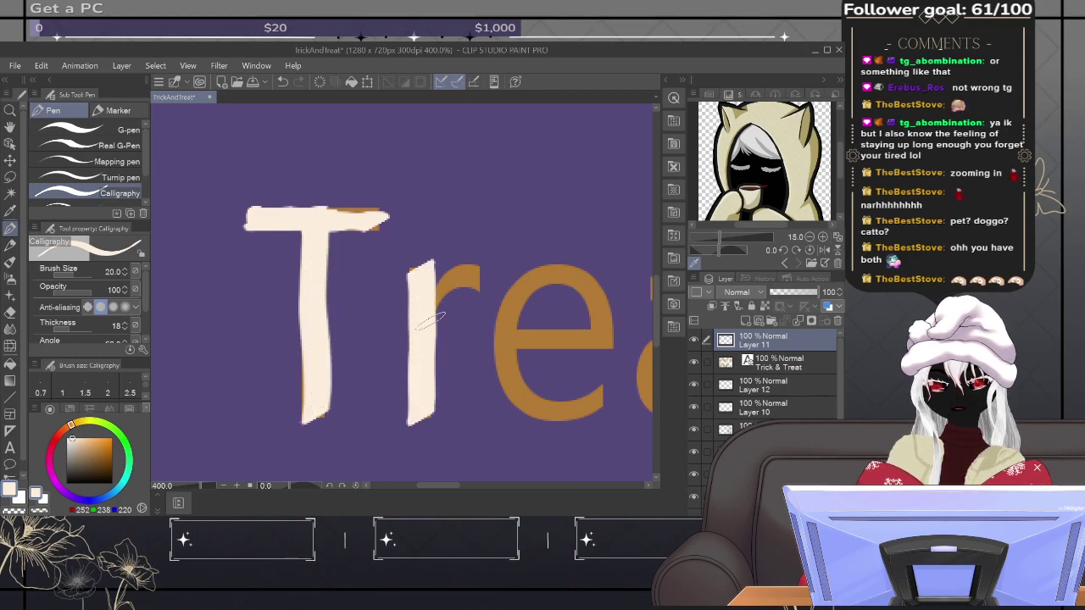
mouse_move(424, 306)
left_mouse_down()
mouse_move(465, 266)
mouse_move(470, 277)
mouse_move(440, 293)
mouse_move(474, 273)
left_mouse_up()
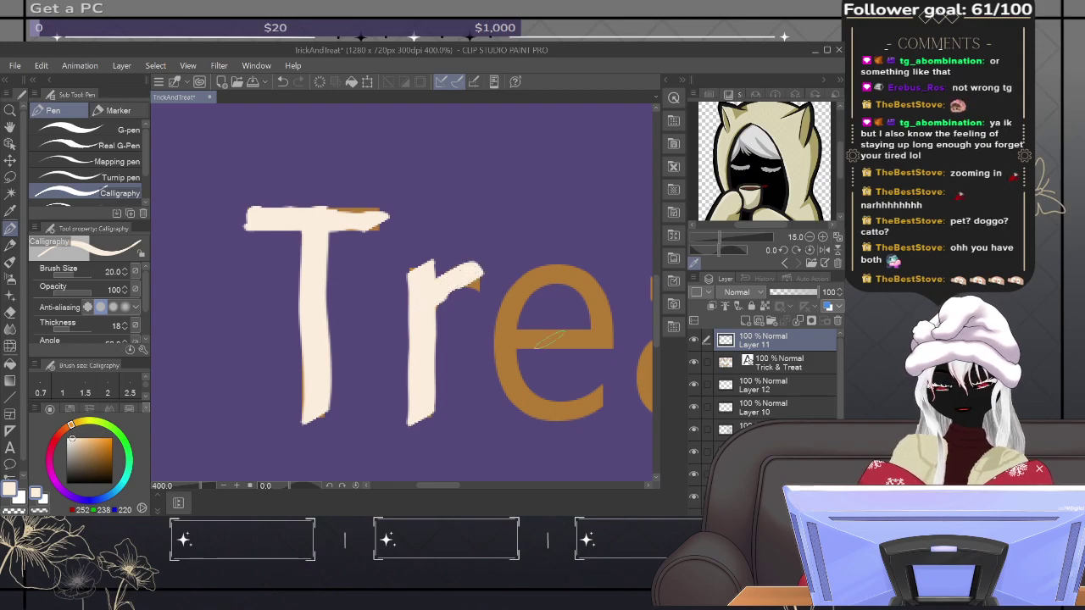
mouse_move(509, 343)
left_mouse_down()
mouse_move(607, 336)
mouse_move(595, 297)
mouse_move(564, 270)
mouse_move(536, 269)
mouse_move(506, 298)
mouse_move(493, 351)
mouse_move(508, 391)
mouse_move(560, 417)
mouse_move(614, 392)
mouse_move(609, 378)
left_mouse_up()
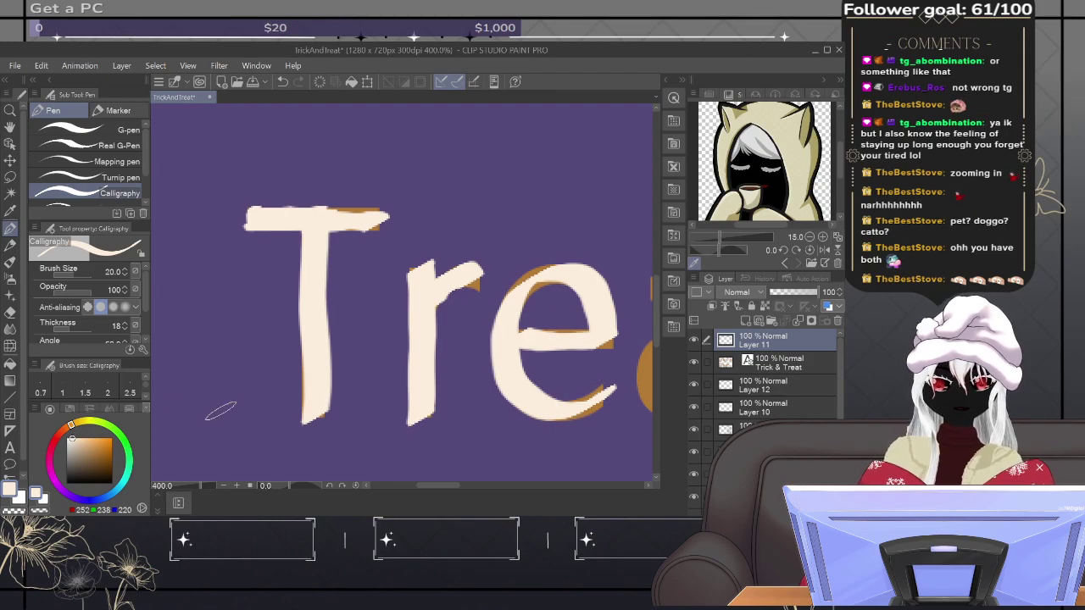
Step: Select the Trick & Treat text layer with the Text tool and paste the copied screenshot as a new layer above it
left_click(813, 367)
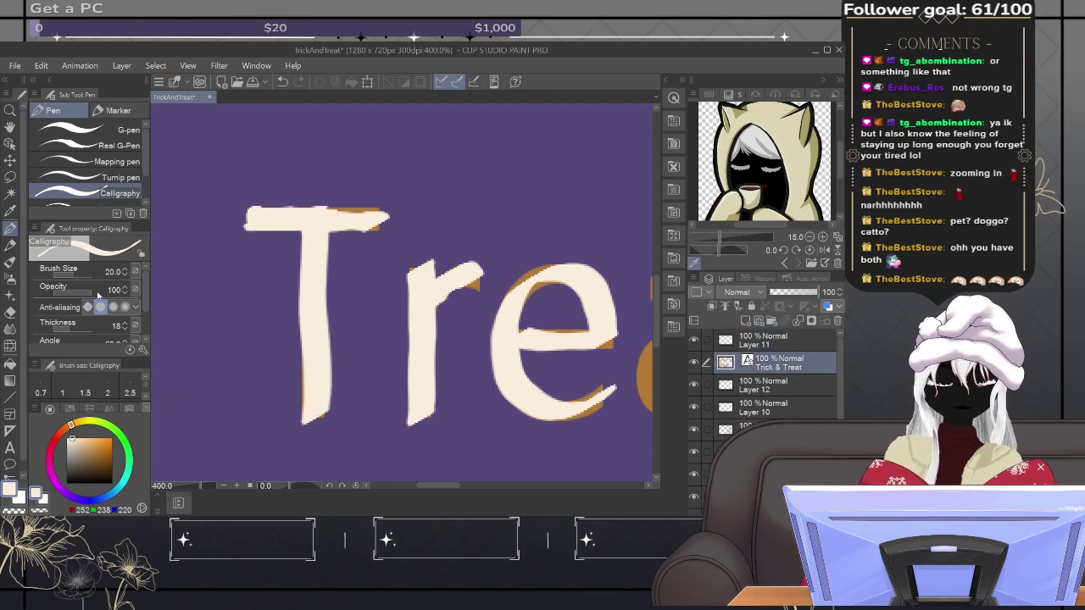
left_click(10, 448)
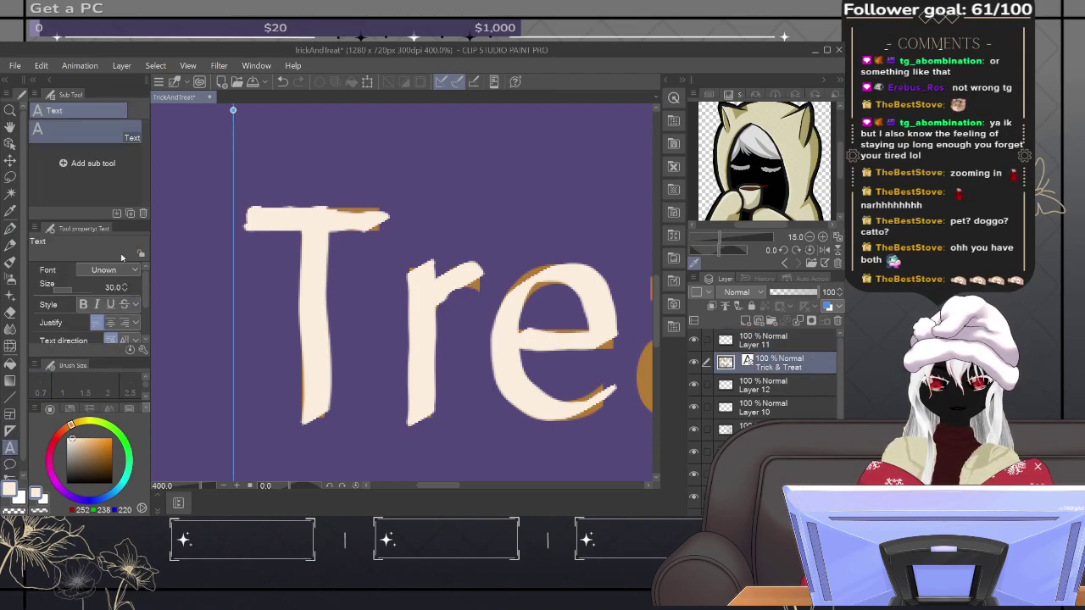
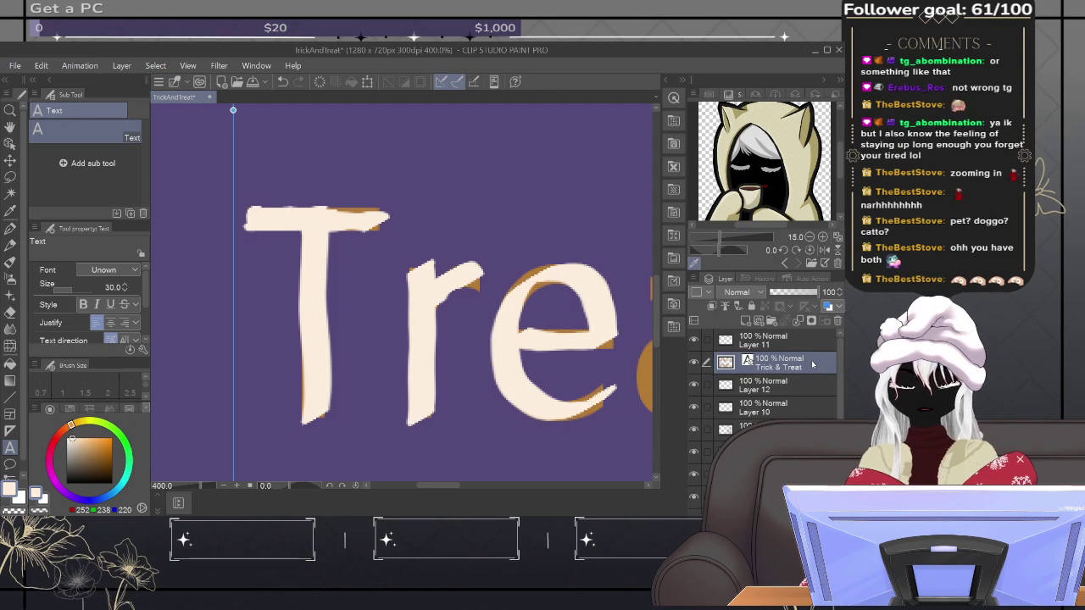
key("ctrl+v")
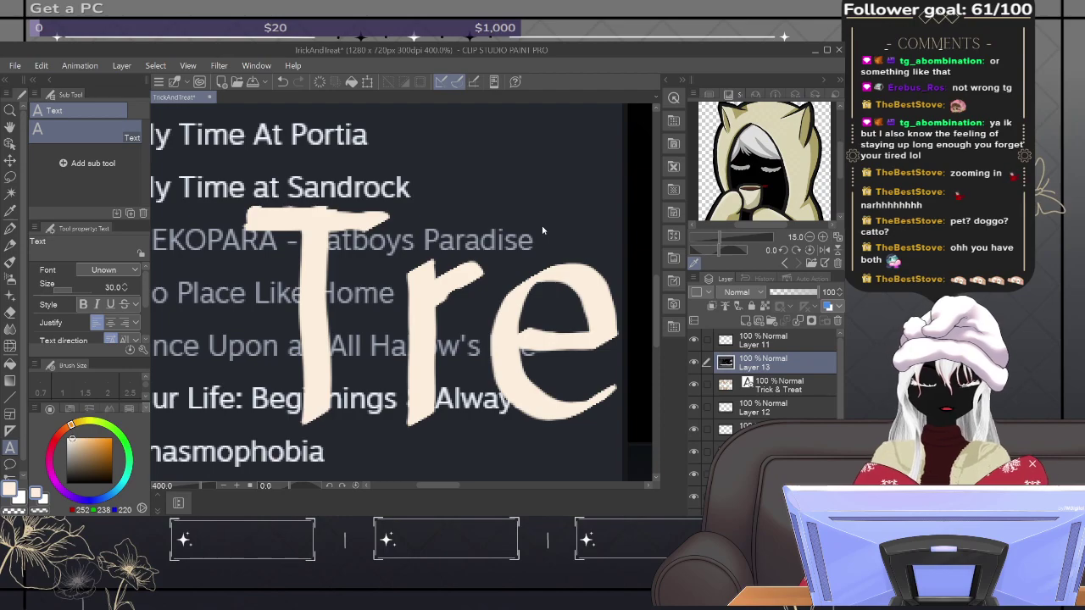
key("ctrl+t")
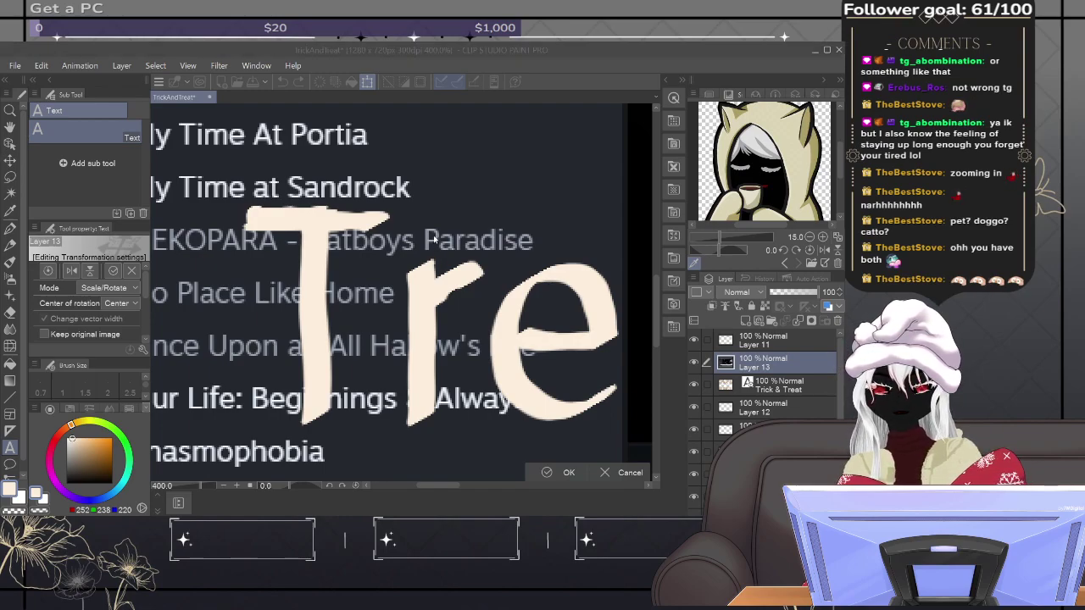
key("Return")
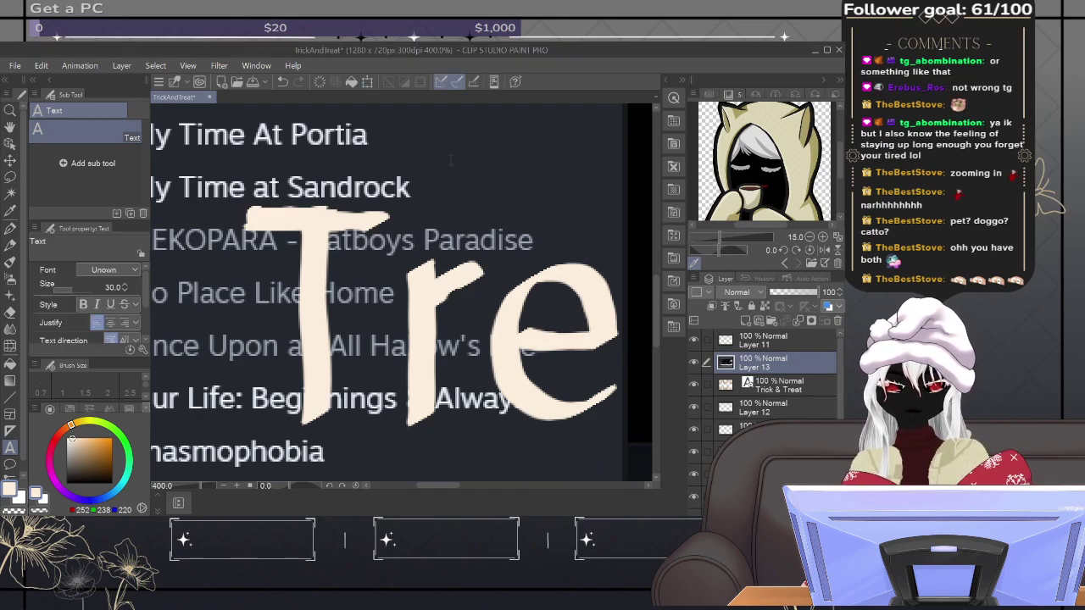
Step: Examine the pasted Steam library screenshot from its game list up to the canvas's upper right corner
left_click(10, 127)
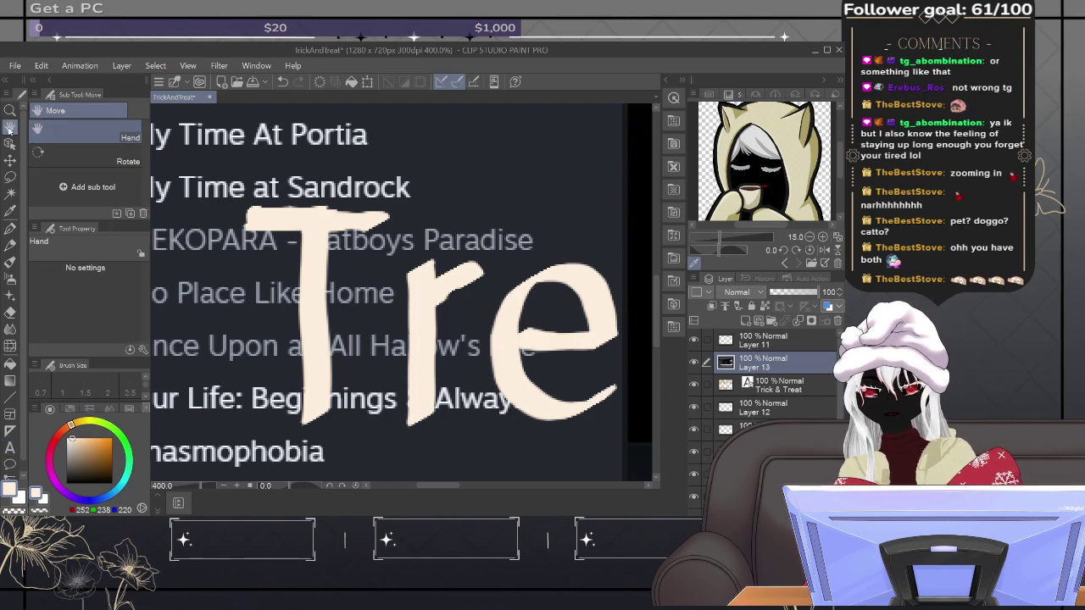
mouse_move(396, 158)
left_mouse_down()
mouse_move(364, 269)
mouse_move(364, 483)
left_mouse_up()
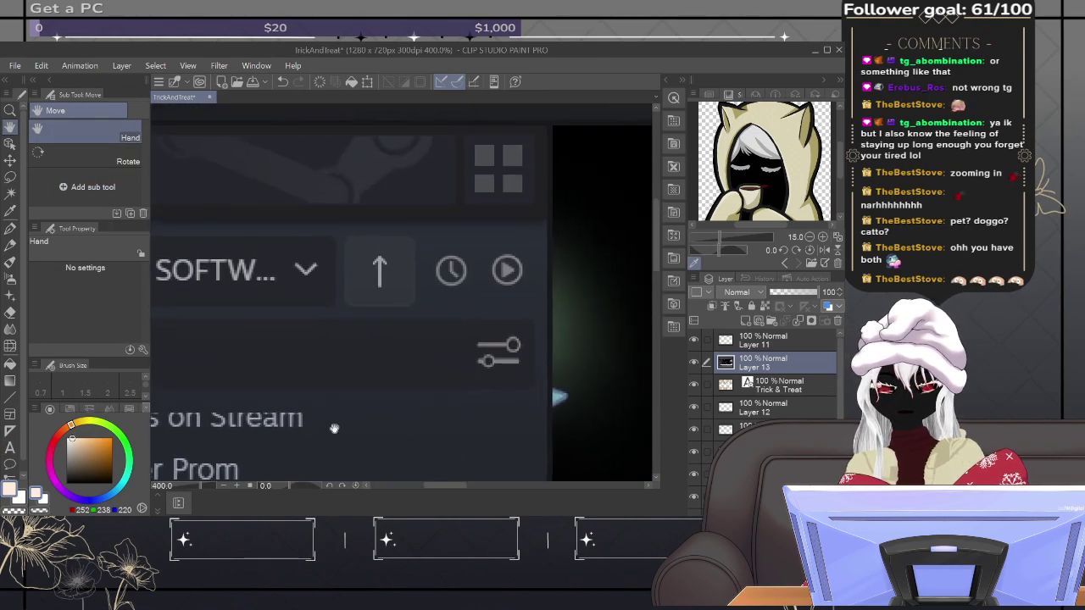
left_click_drag(364, 254, 365, 364)
left_click_drag(444, 203, 395, 247)
left_click_drag(491, 127, 394, 275)
left_click_drag(438, 216, 220, 194)
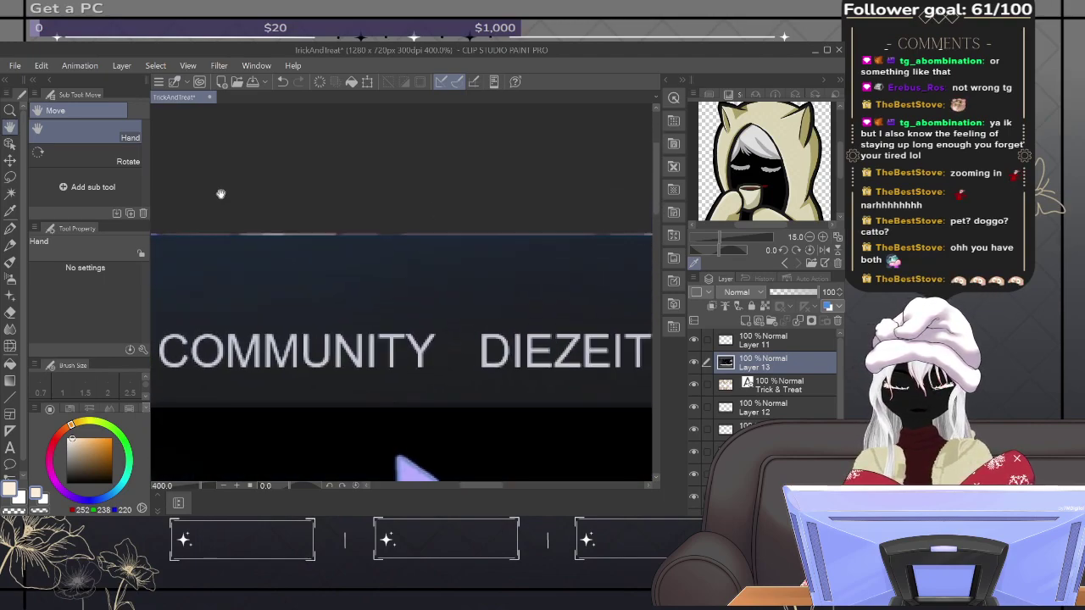
left_click_drag(475, 195, 280, 195)
left_click_drag(551, 195, 225, 195)
left_click_drag(517, 343, 229, 336)
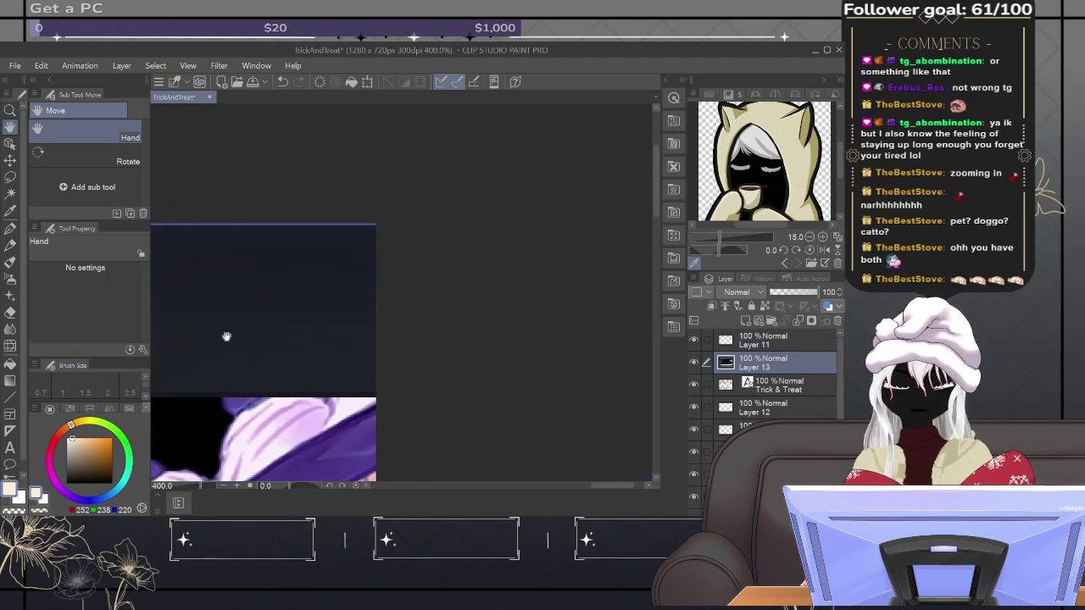
Step: Transform Layer 13, repositioning and shrinking the pasted Steam screenshot within the canvas
key("k")
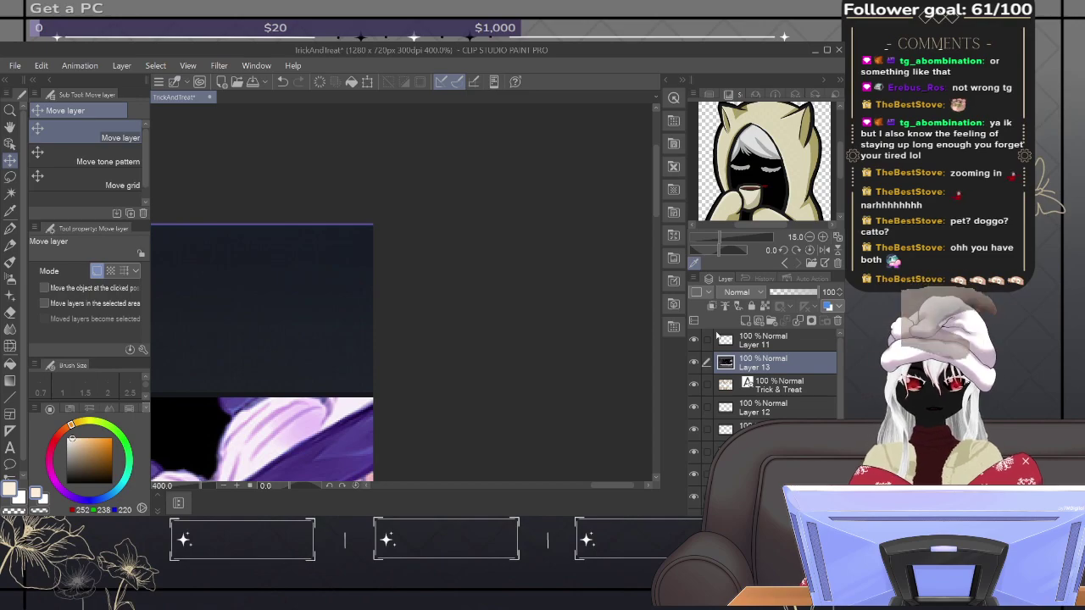
key("ctrl+t")
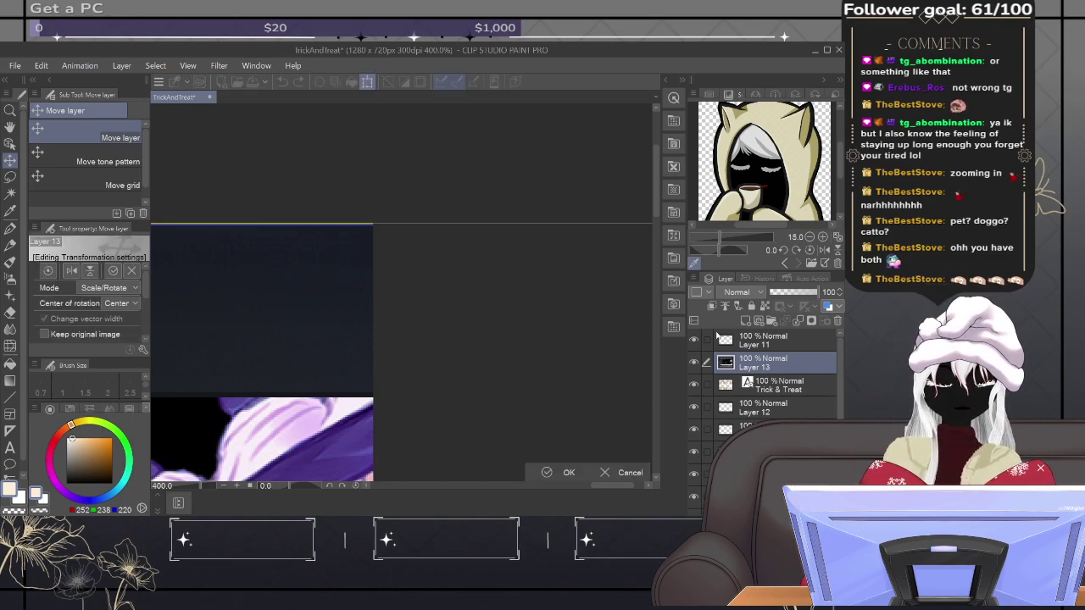
left_click_drag(442, 276, 218, 298)
left_click_drag(335, 295, 531, 160)
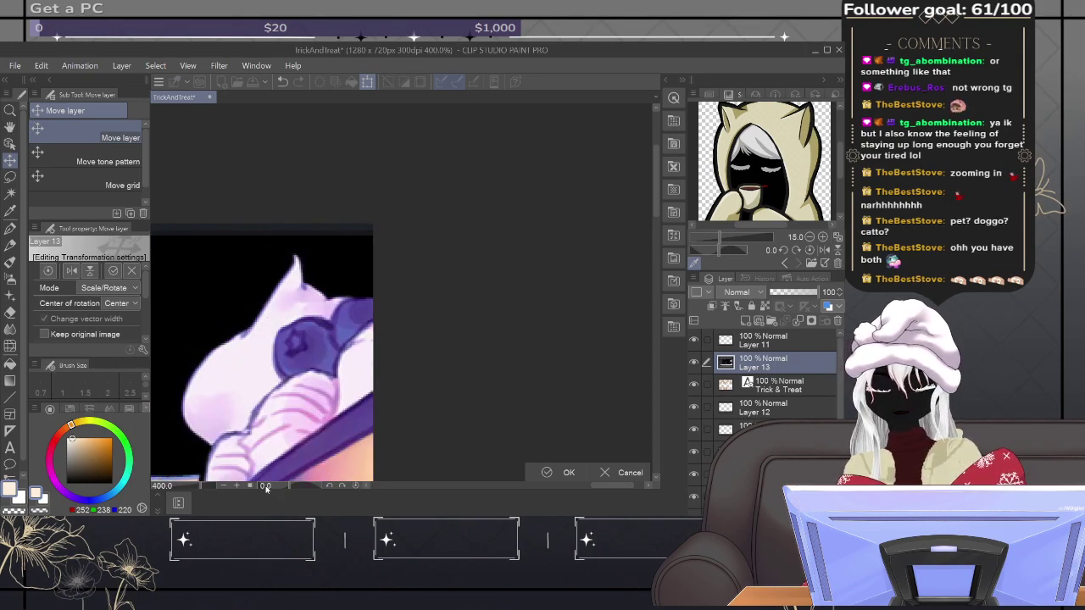
key("ctrl+alt+0")
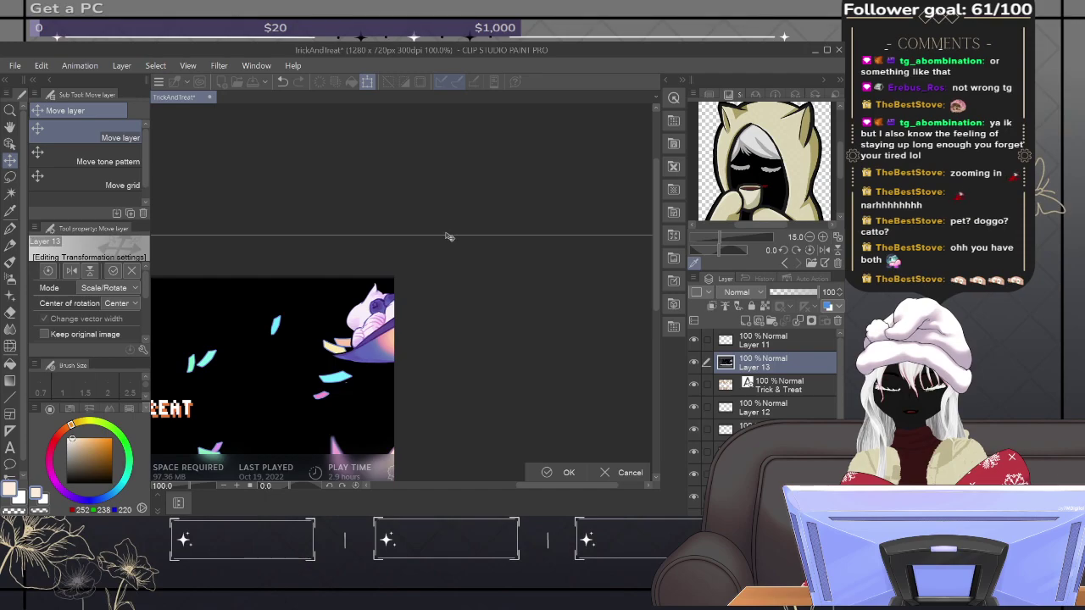
left_click_drag(323, 271, 569, 290)
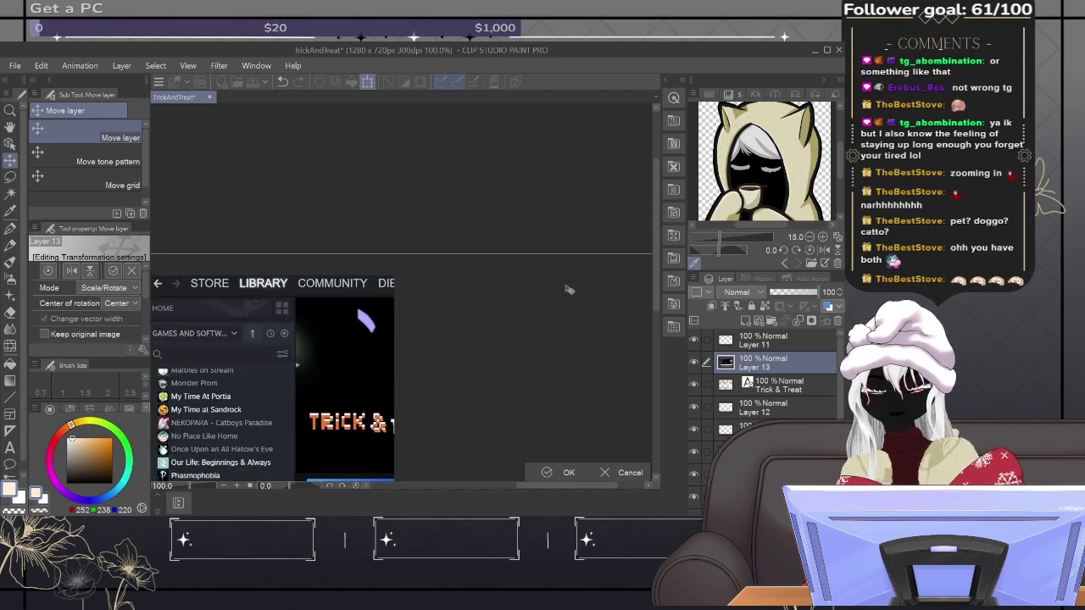
left_click_drag(236, 266, 305, 228)
left_click_drag(275, 135, 520, 302)
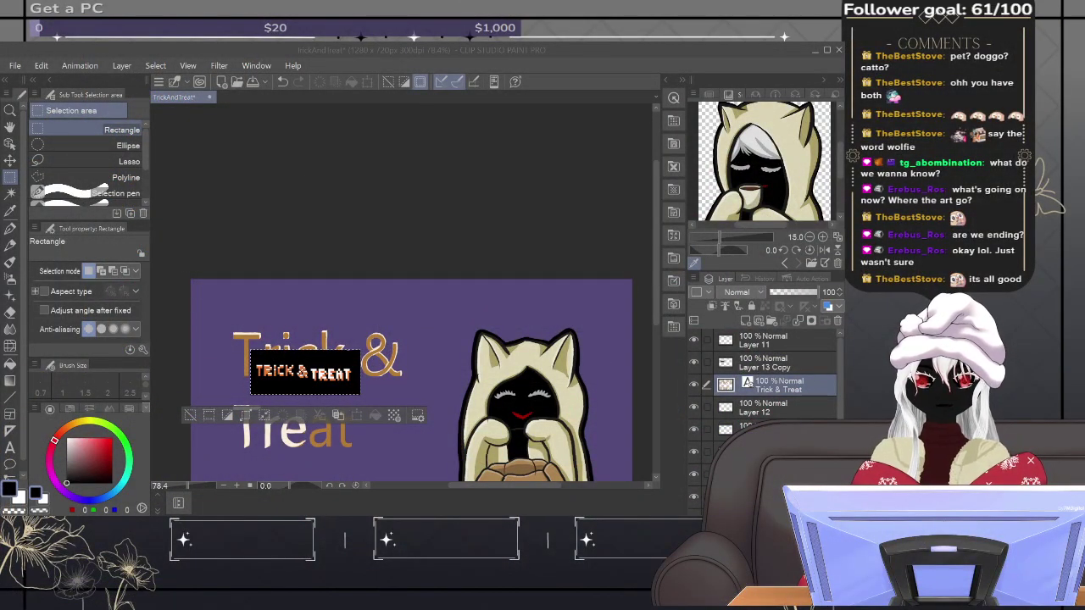
Step: Scale up the cropped pixel "TRICK & TREAT" logo on Layer 13 Copy and place it across the canvas's upper left
key("alt+Tab")
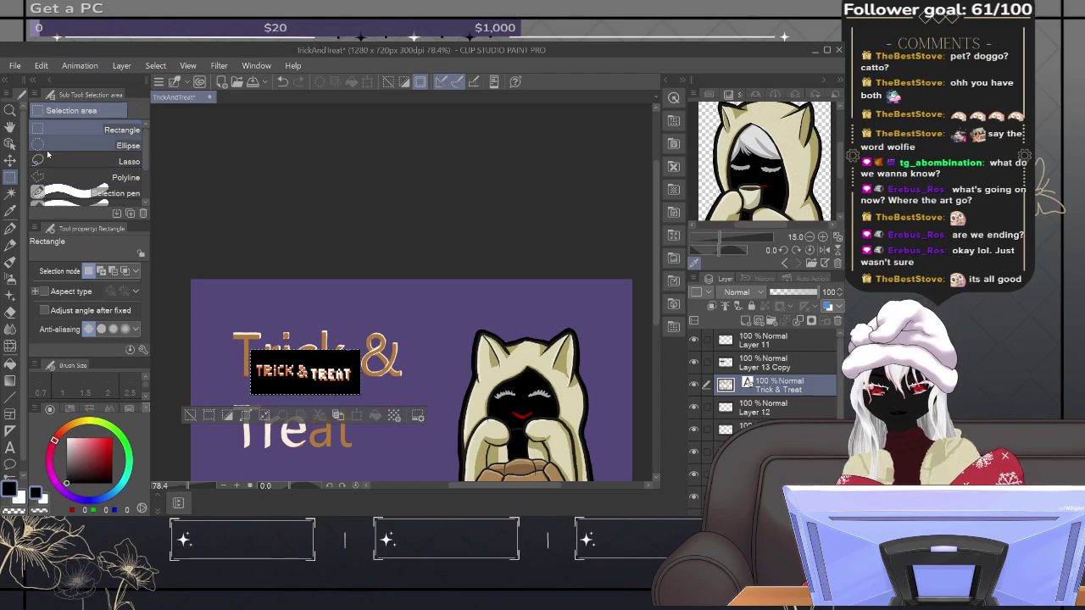
left_click(10, 160)
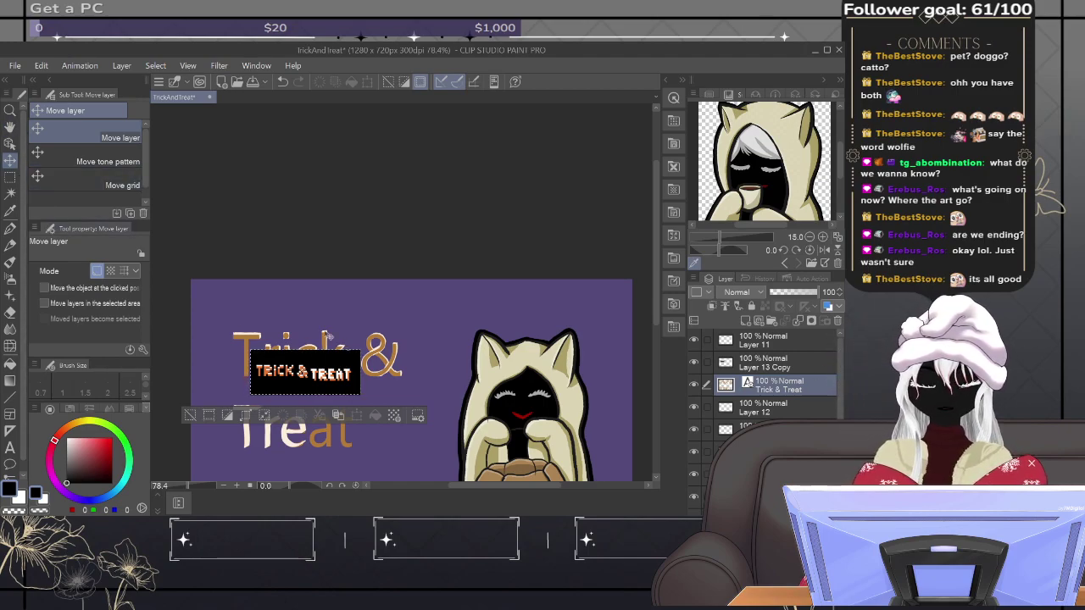
left_click(799, 364)
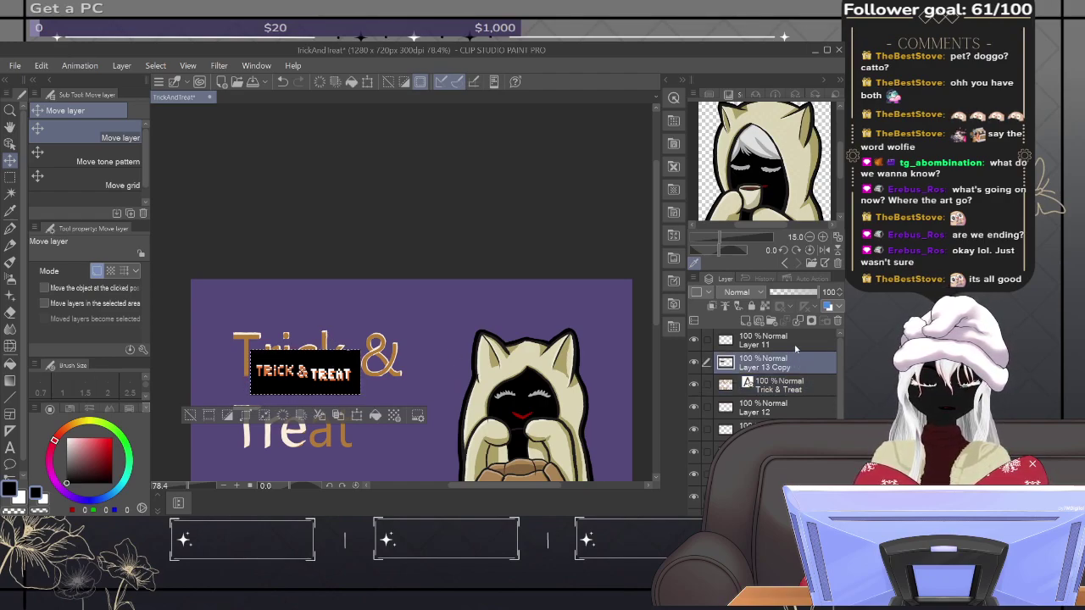
key("ctrl+t")
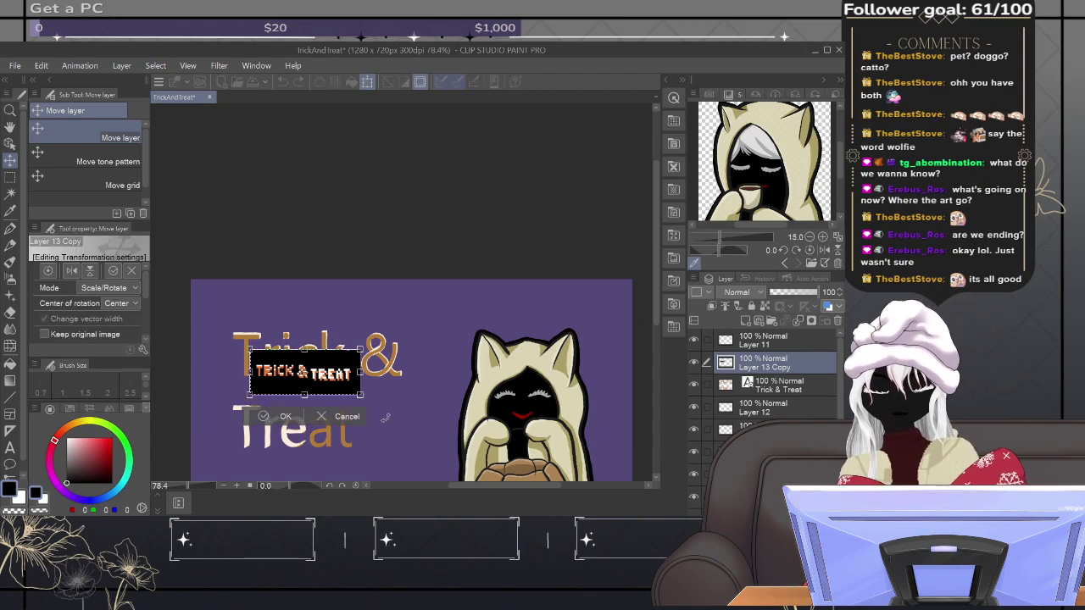
scroll(658, 379, "down", 3)
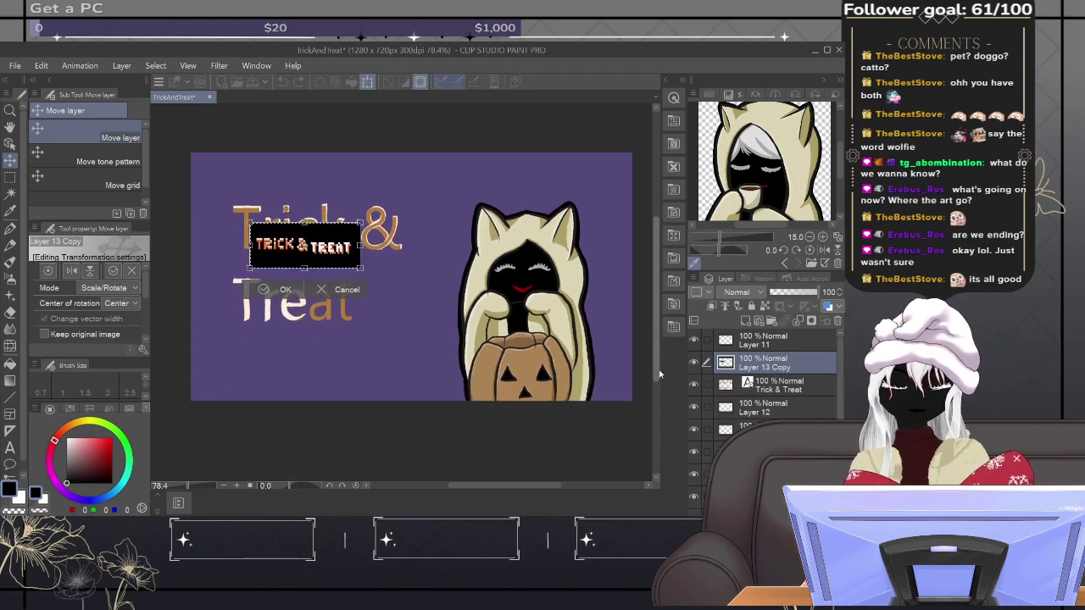
left_click_drag(360, 218, 542, 170)
left_click_drag(460, 208, 397, 212)
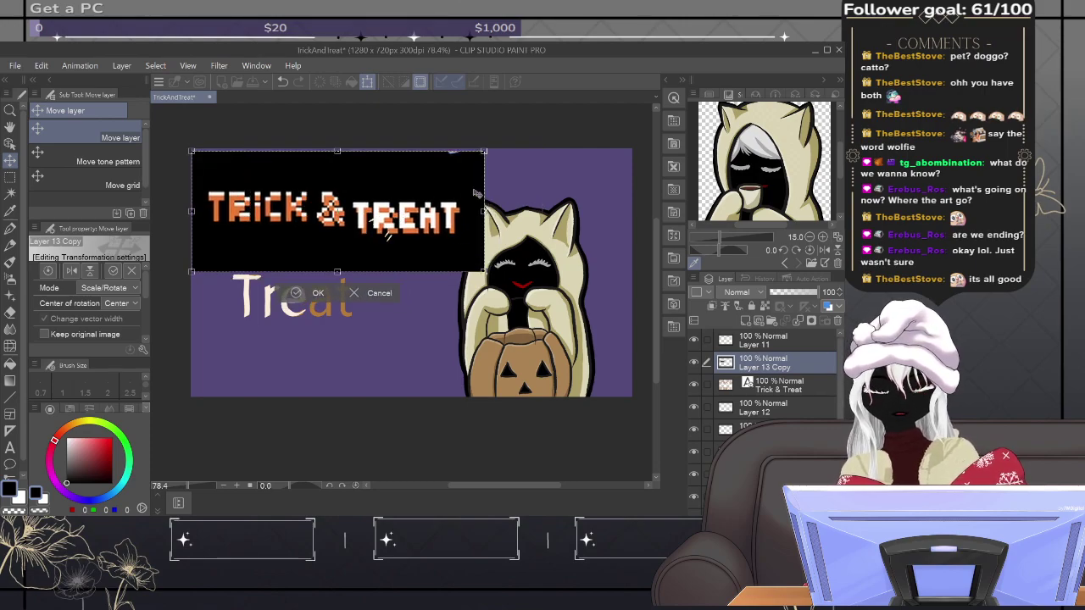
left_click_drag(484, 151, 539, 129)
left_click_drag(432, 212, 425, 228)
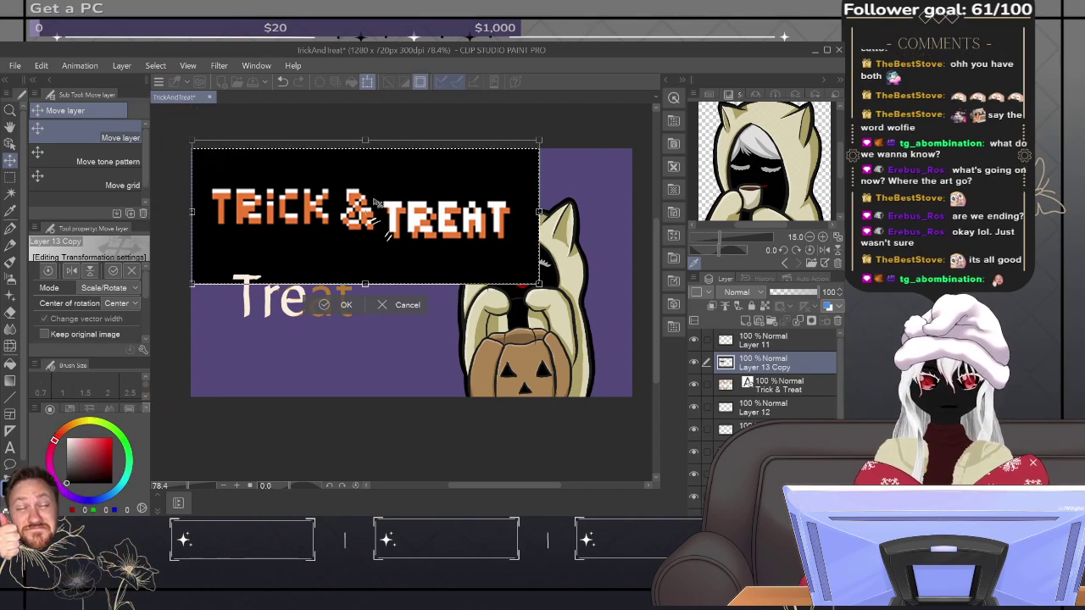
key("Return")
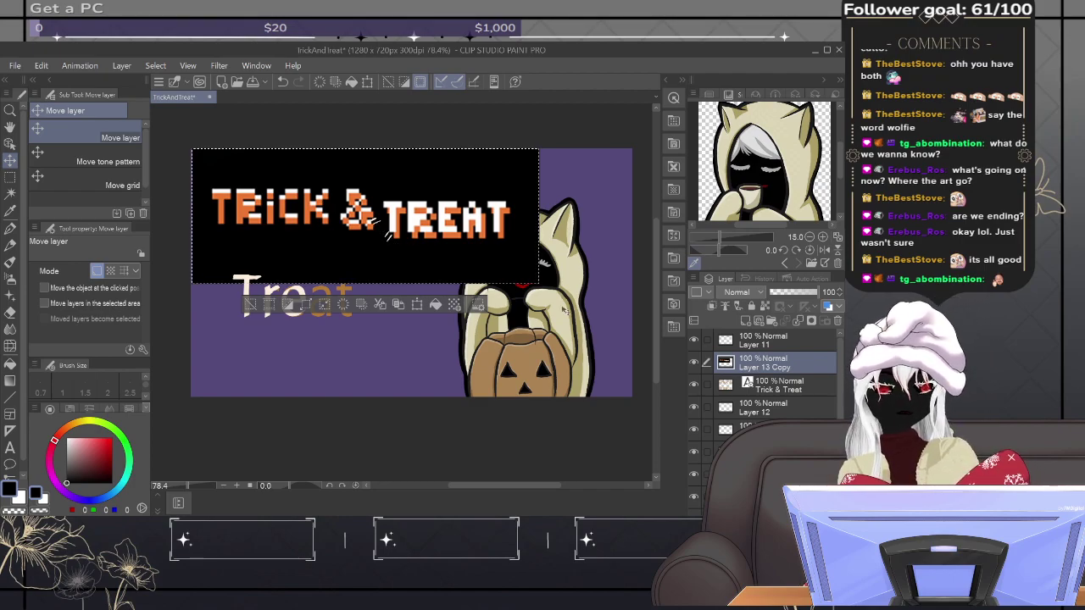
Step: Hide Layer 11, the Trick & Treat text layer and Layer 12
left_click(695, 340)
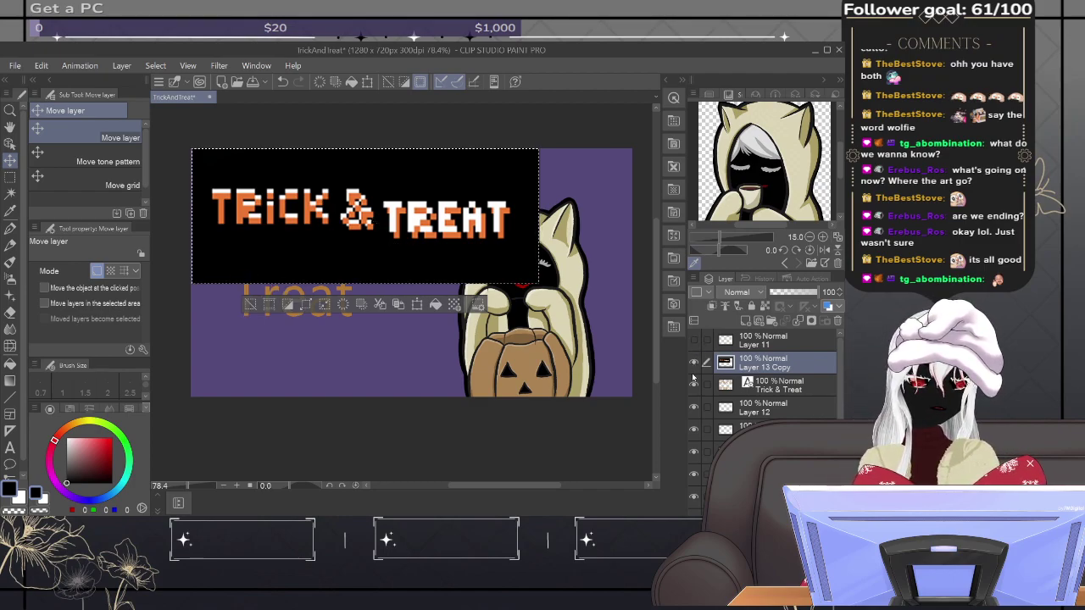
left_click(694, 386)
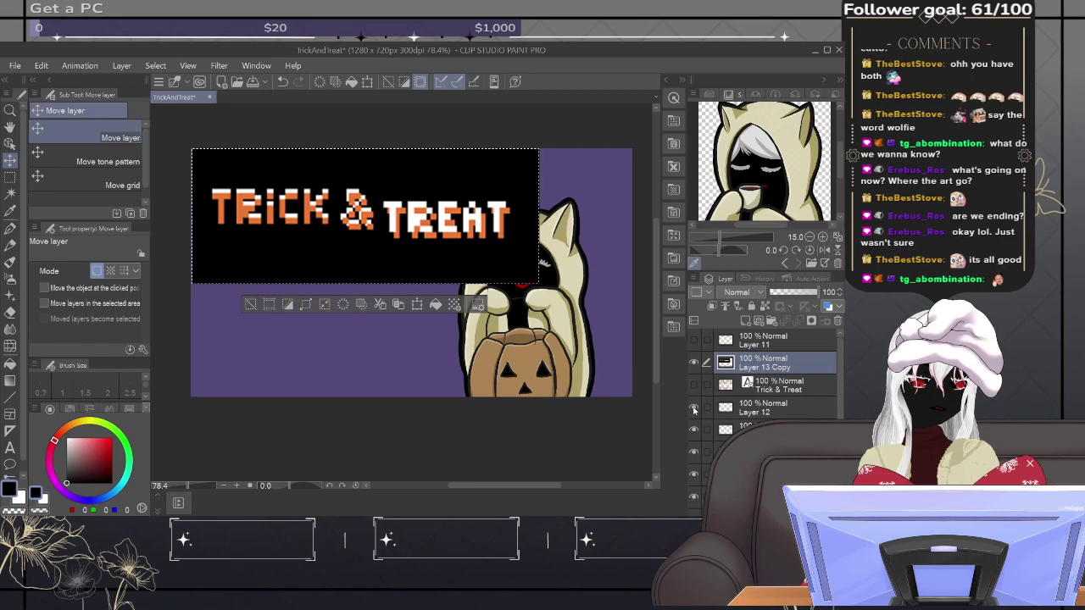
Step: Lasso the pixel ampersand and move it below the end of "TRICK", and nudge the whole logo layer slightly down
left_click(10, 177)
left_click(96, 162)
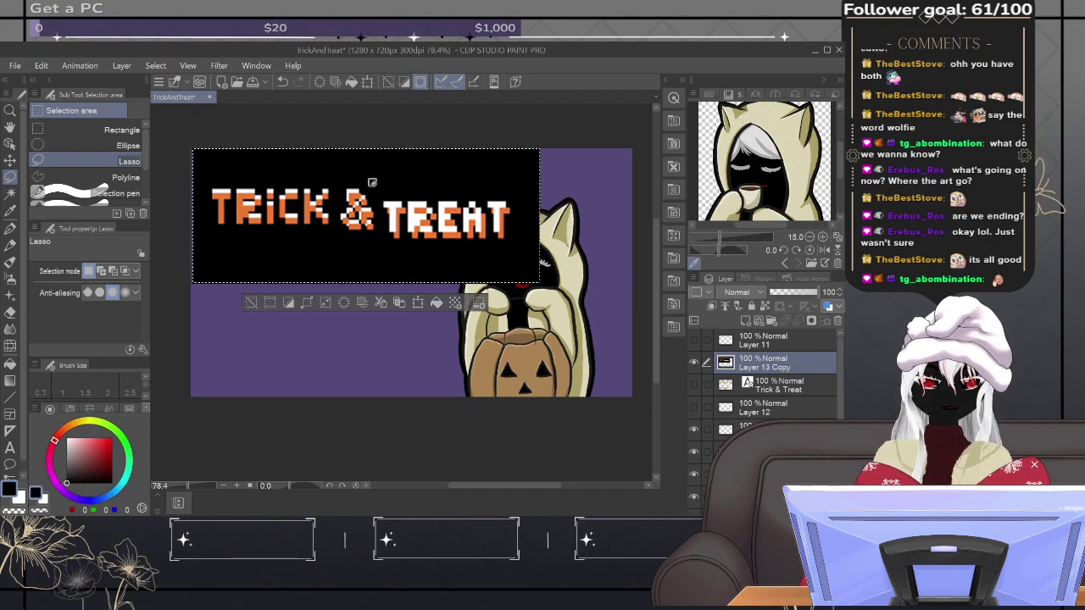
mouse_move(370, 183)
left_mouse_down()
mouse_move(192, 288)
mouse_move(537, 288)
mouse_move(363, 179)
left_mouse_up()
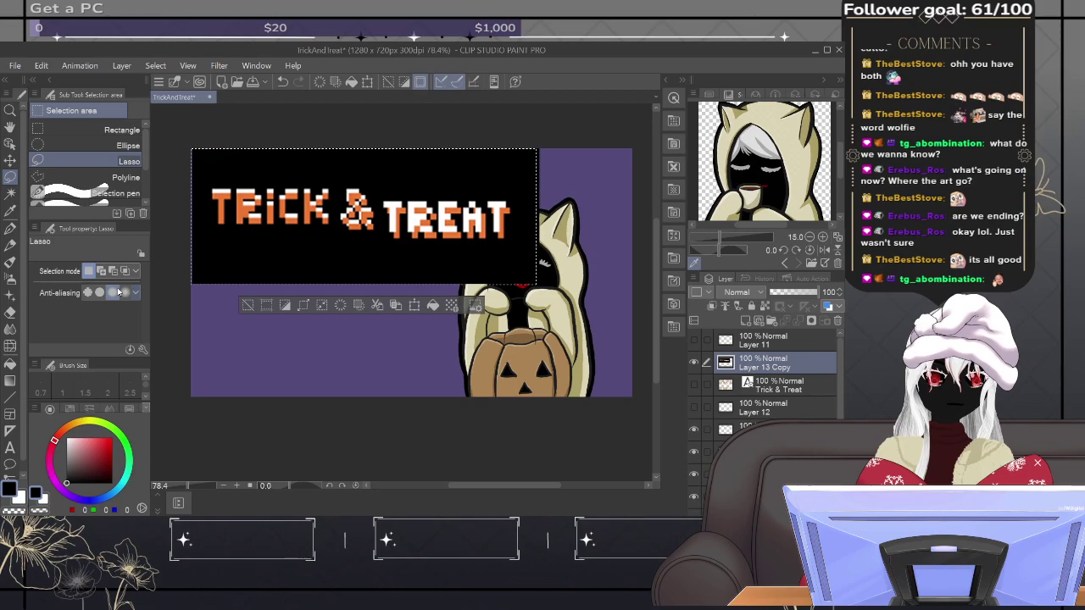
key("ctrl+d")
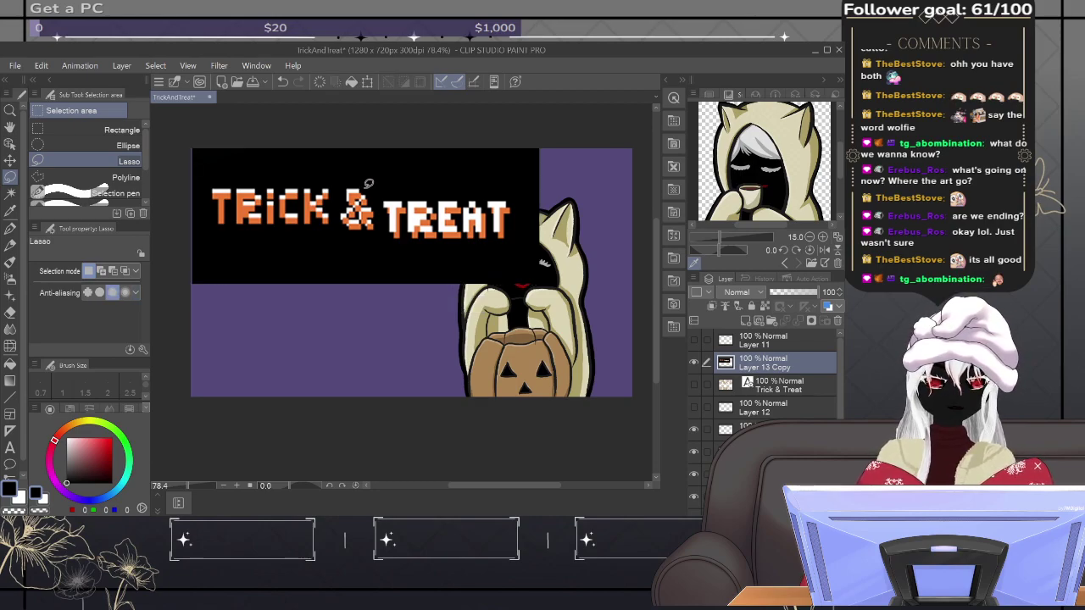
mouse_move(364, 180)
left_mouse_down()
mouse_move(348, 179)
mouse_move(344, 239)
mouse_move(373, 246)
mouse_move(383, 216)
mouse_move(369, 169)
left_mouse_up()
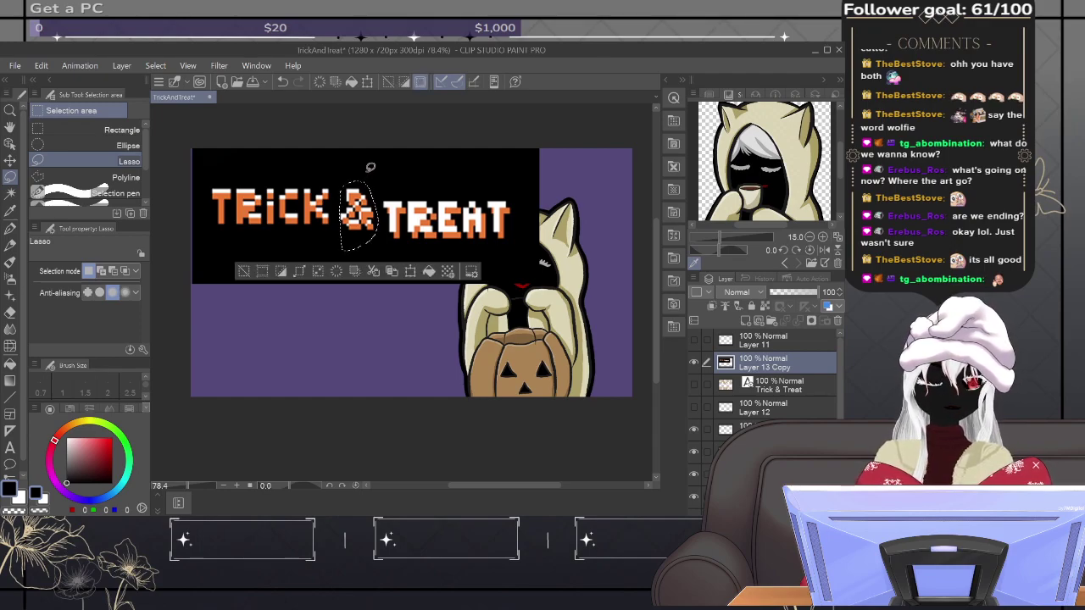
key("k")
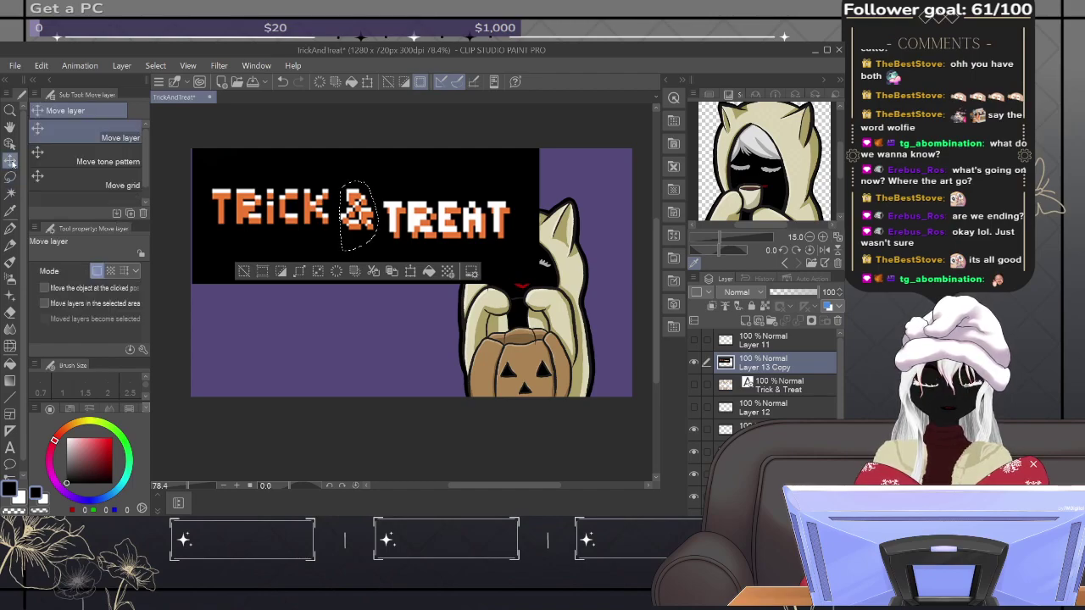
left_click_drag(360, 216, 335, 278)
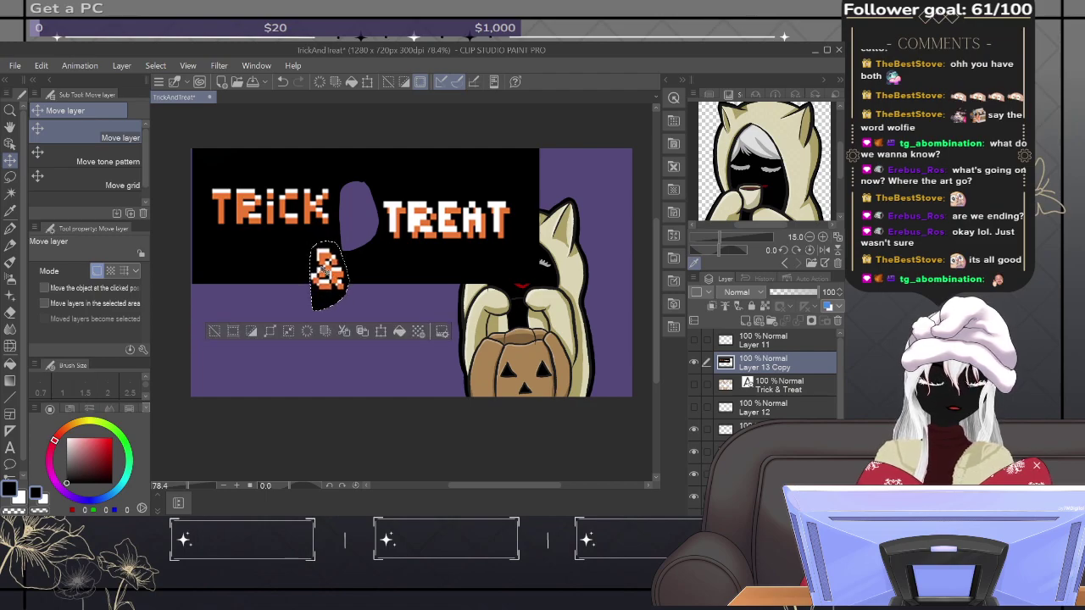
key("ctrl+d")
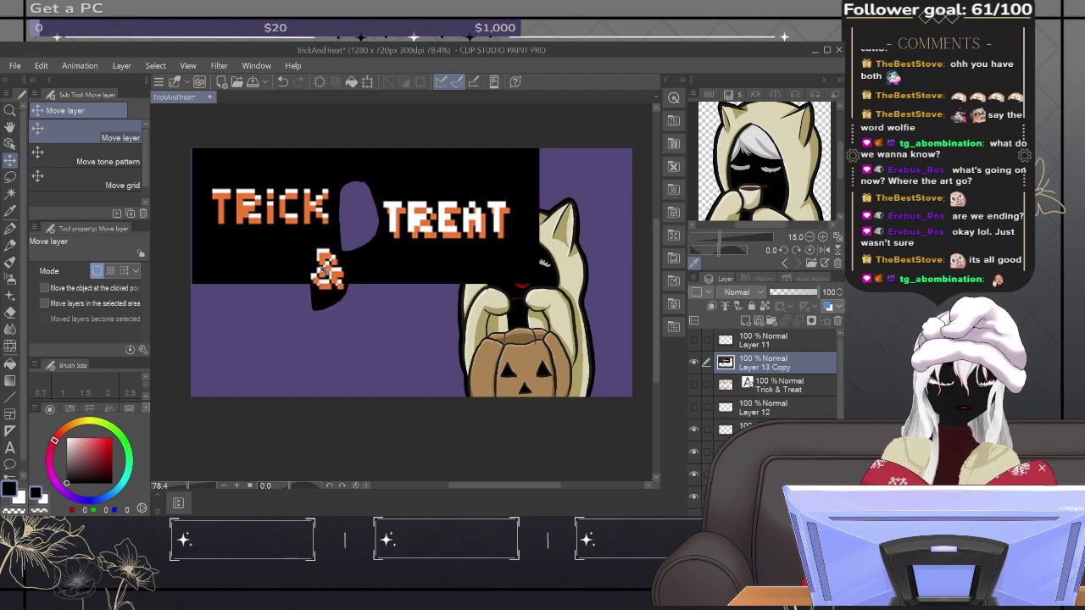
mouse_move(405, 191)
left_mouse_down()
mouse_move(386, 198)
mouse_move(404, 214)
mouse_move(399, 199)
left_mouse_up()
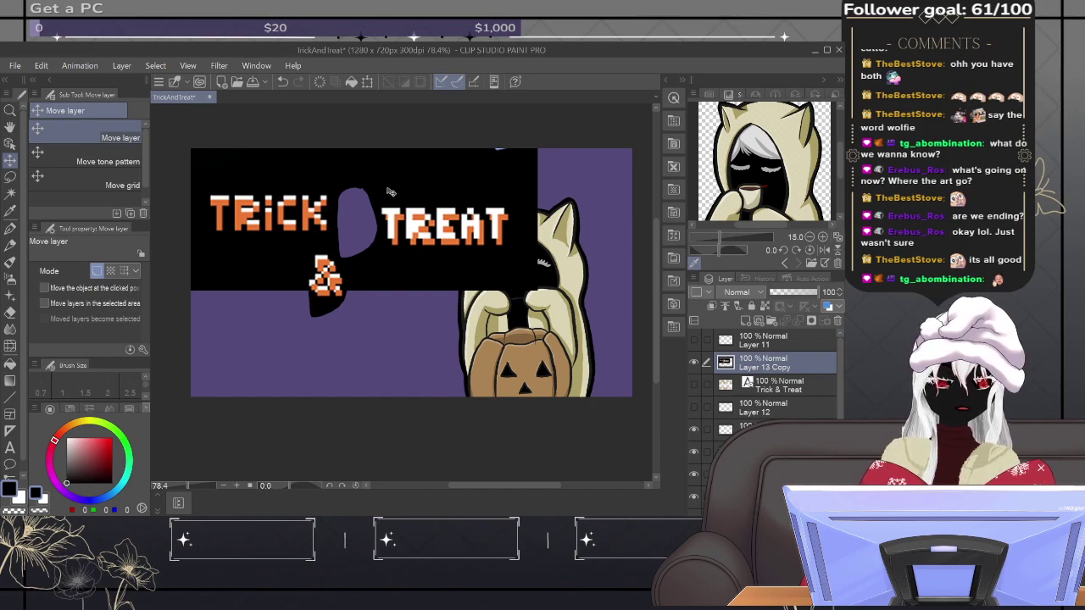
Step: Lasso the pixel word "TREAT" and move it down below the ampersand, left of the pumpkin
left_click(12, 176)
mouse_move(410, 185)
left_mouse_down()
mouse_move(379, 193)
mouse_move(372, 237)
mouse_move(410, 253)
mouse_move(498, 249)
mouse_move(518, 228)
mouse_move(514, 196)
mouse_move(422, 173)
left_mouse_up()
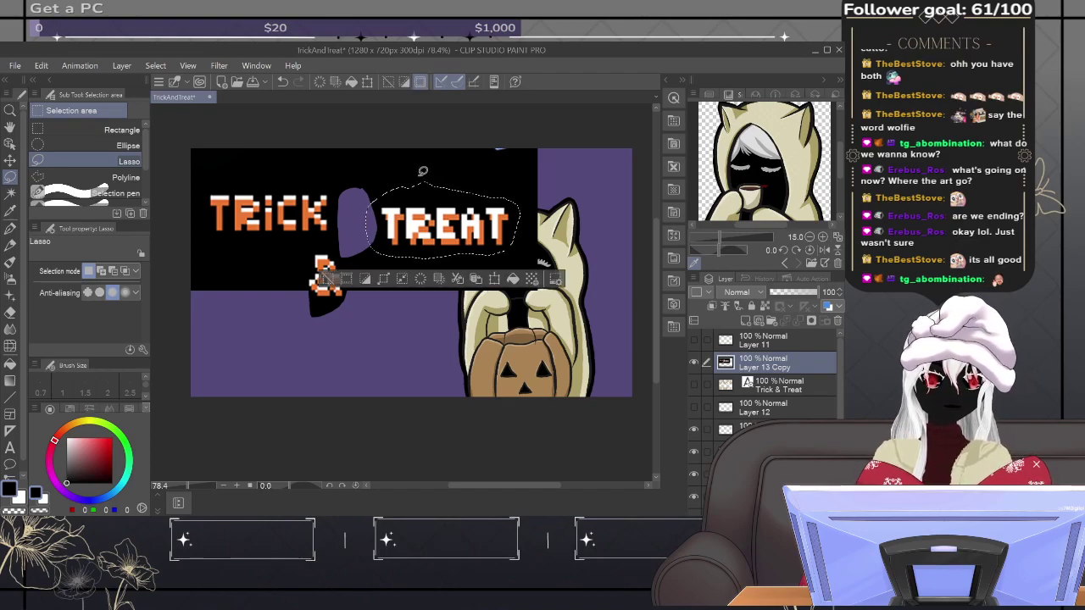
key("ctrl+t")
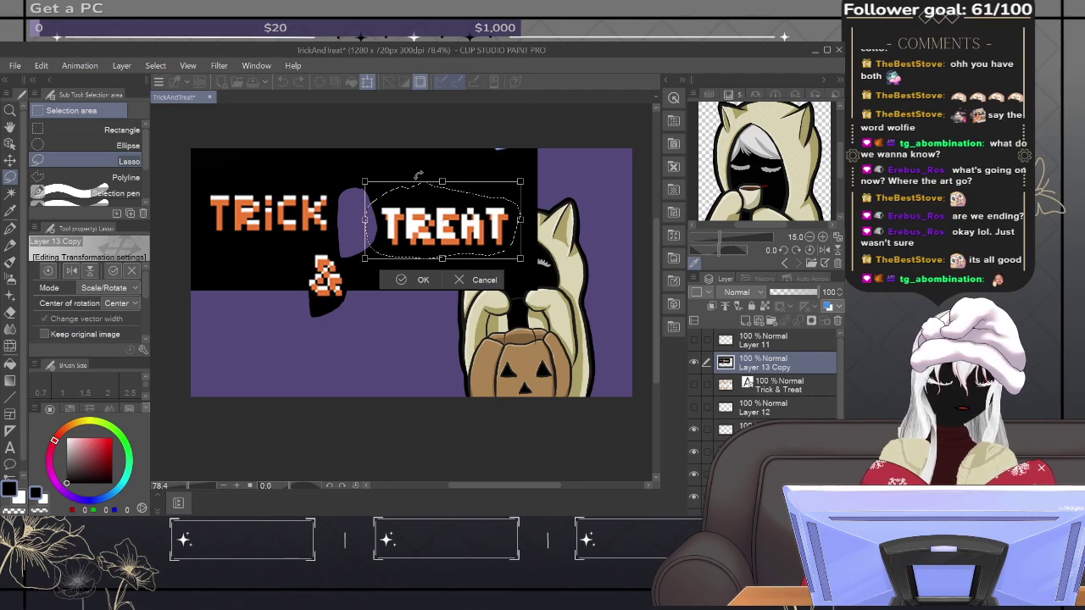
left_click_drag(476, 234, 409, 360)
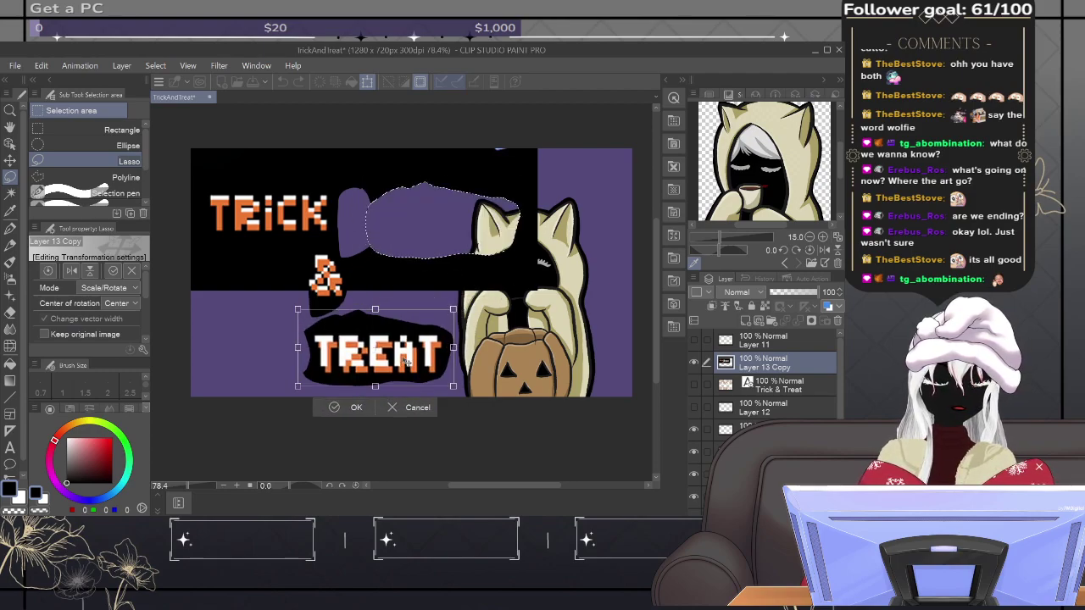
left_click_drag(407, 360, 389, 353)
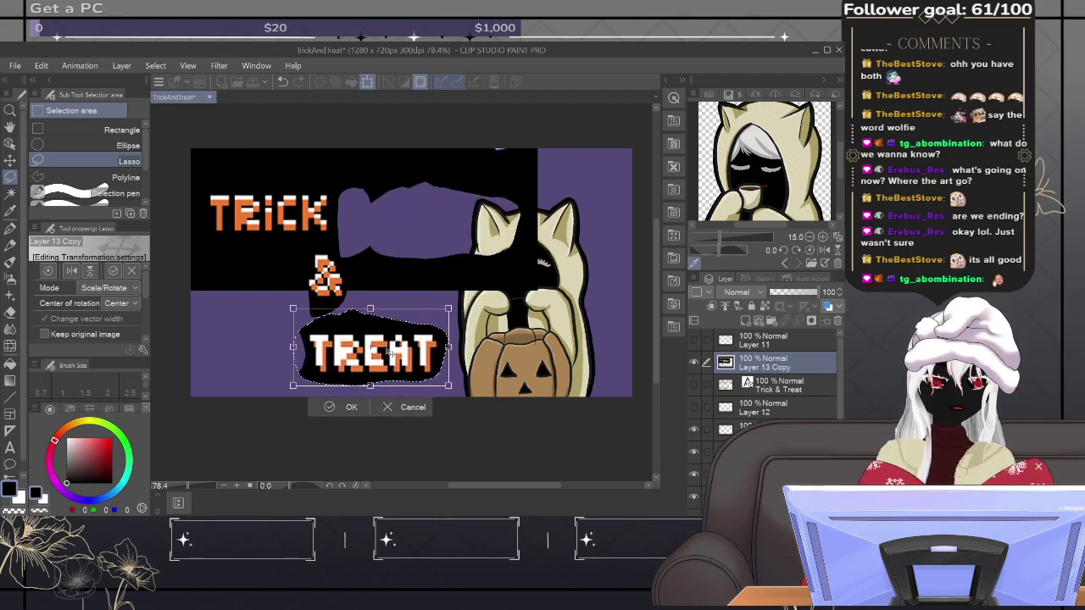
left_click(352, 408)
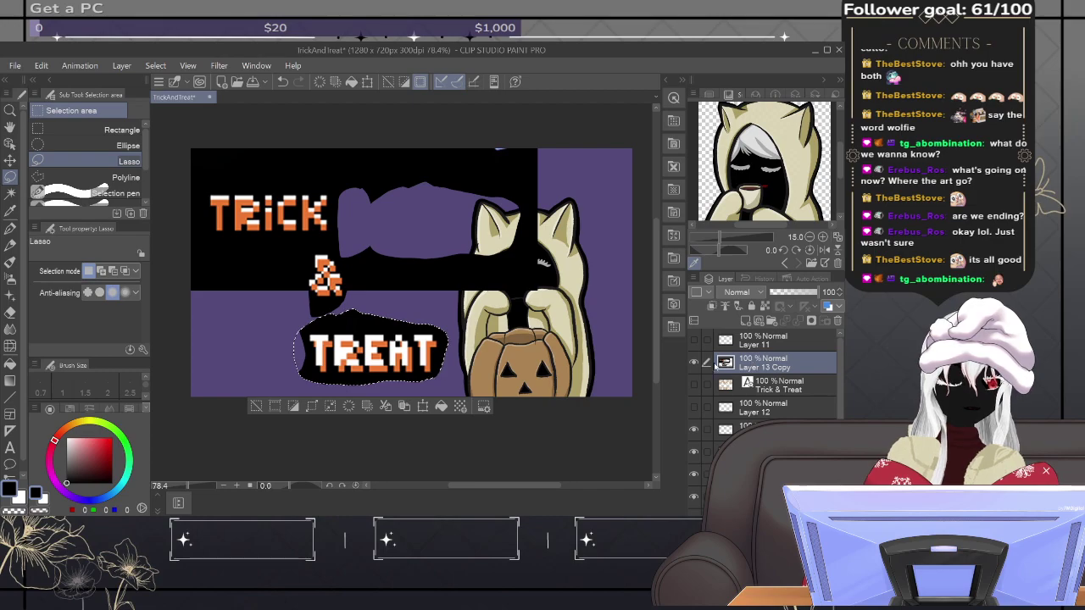
Step: Toggle the visibility of Layer 10 to check what it contains
scroll(826, 395, "down", 3)
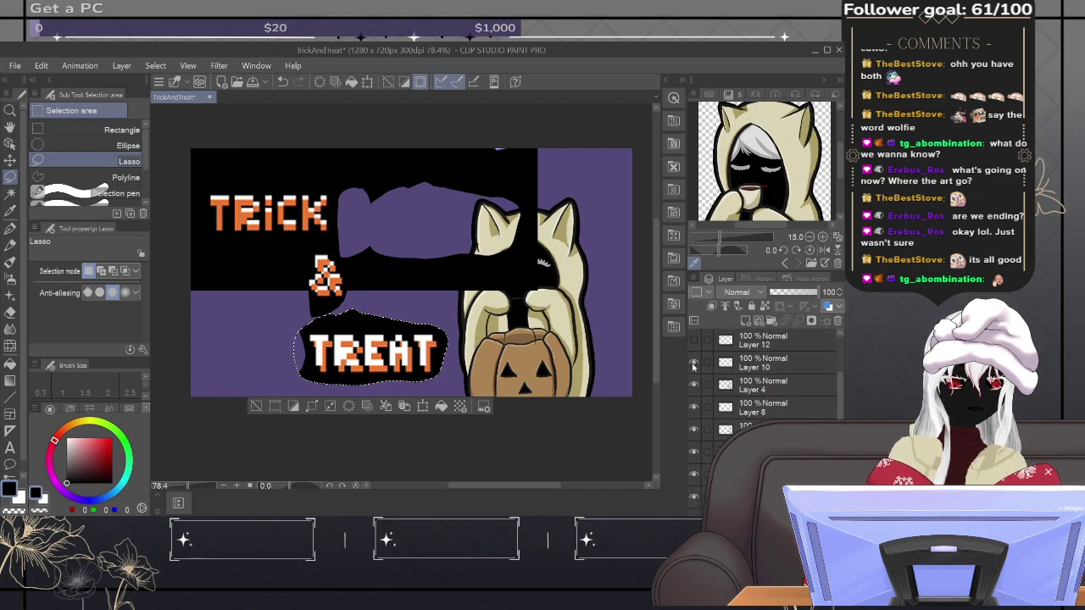
left_click(695, 365)
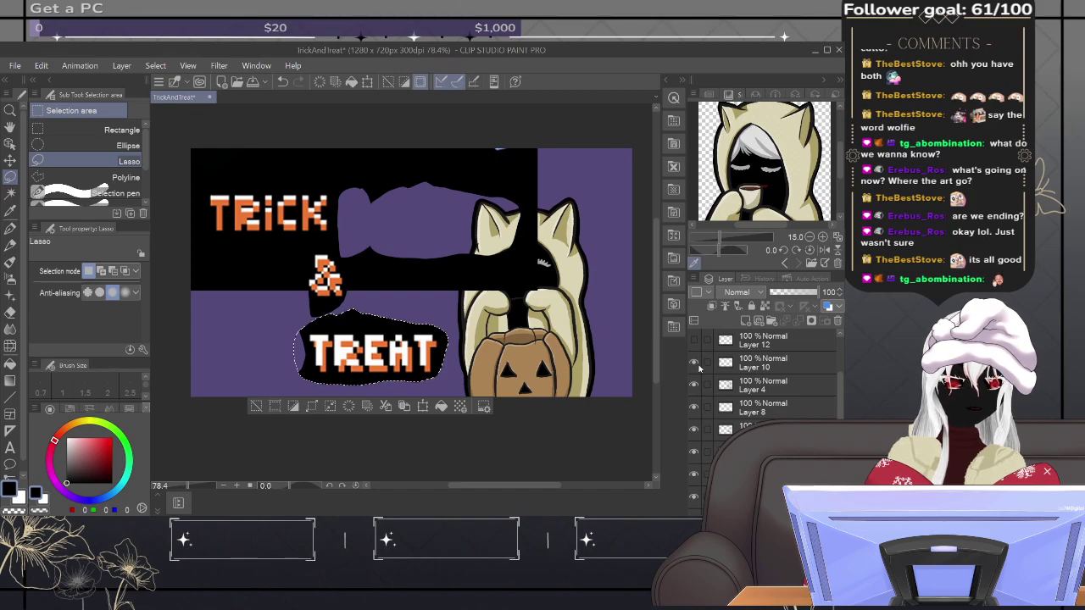
Step: Hide Layer 10 and the character artwork layers beneath it, leaving only the pixel logo and purple background visible
left_click(696, 365)
left_click_drag(693, 409, 696, 507)
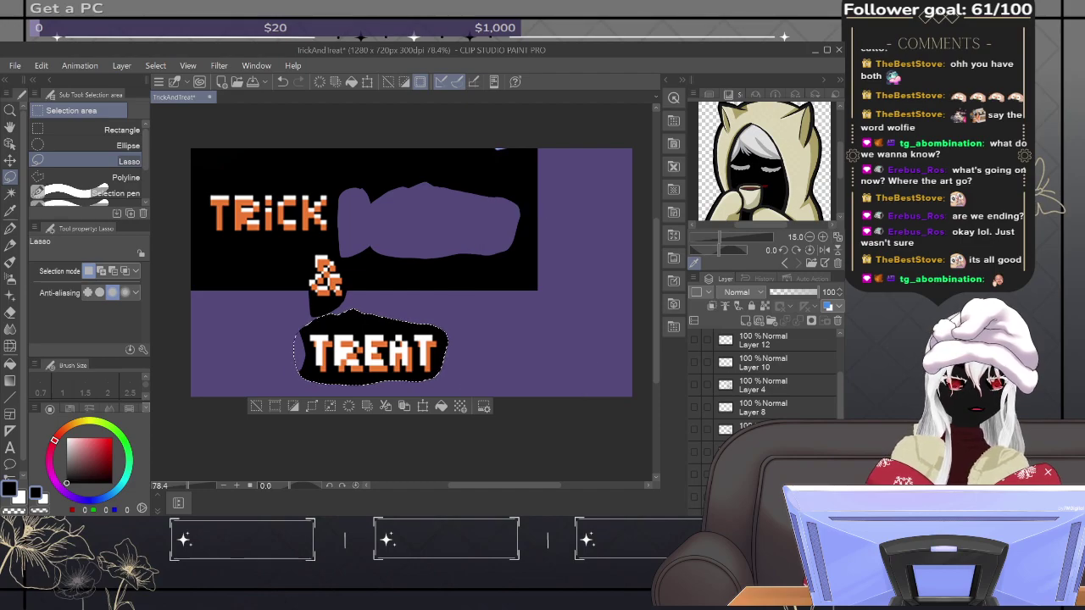
Step: Delete Layer 11, the Trick & Treat text layer and Layer 12
scroll(795, 380, "up", 3)
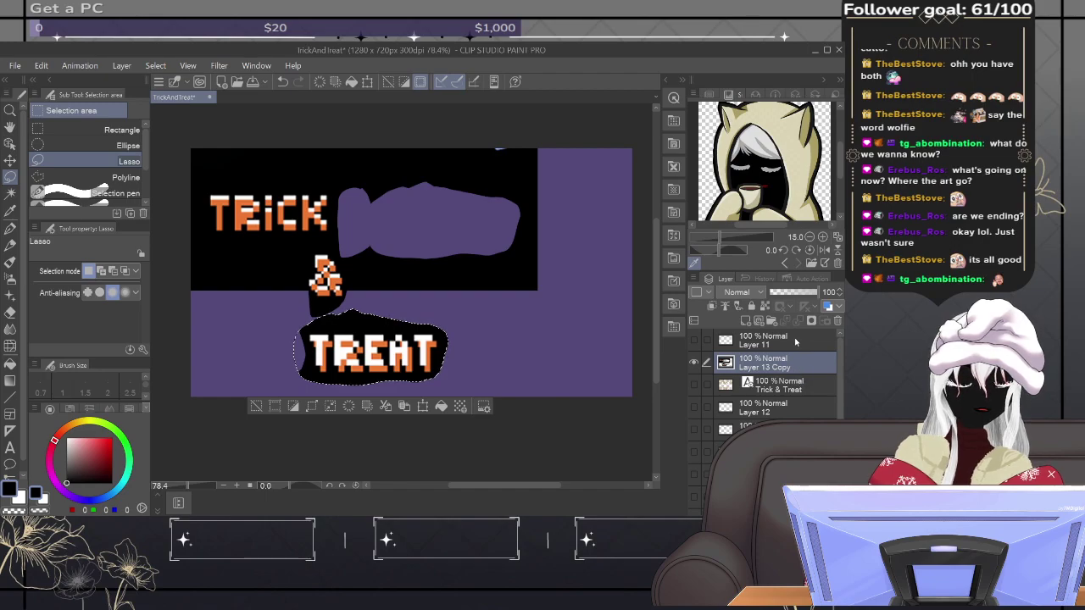
left_click(797, 342)
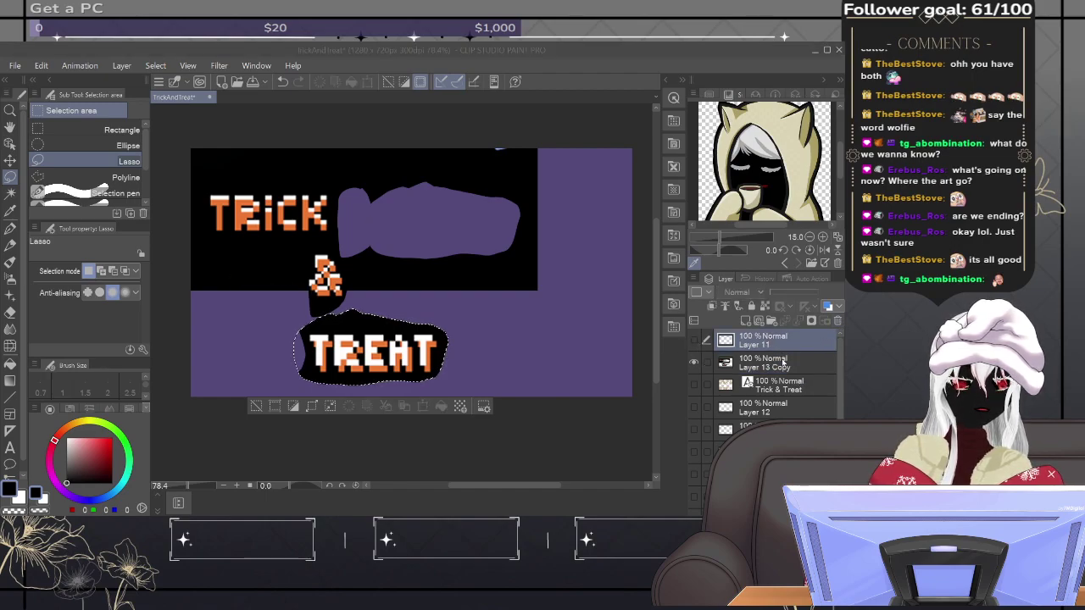
key("ctrl+z")
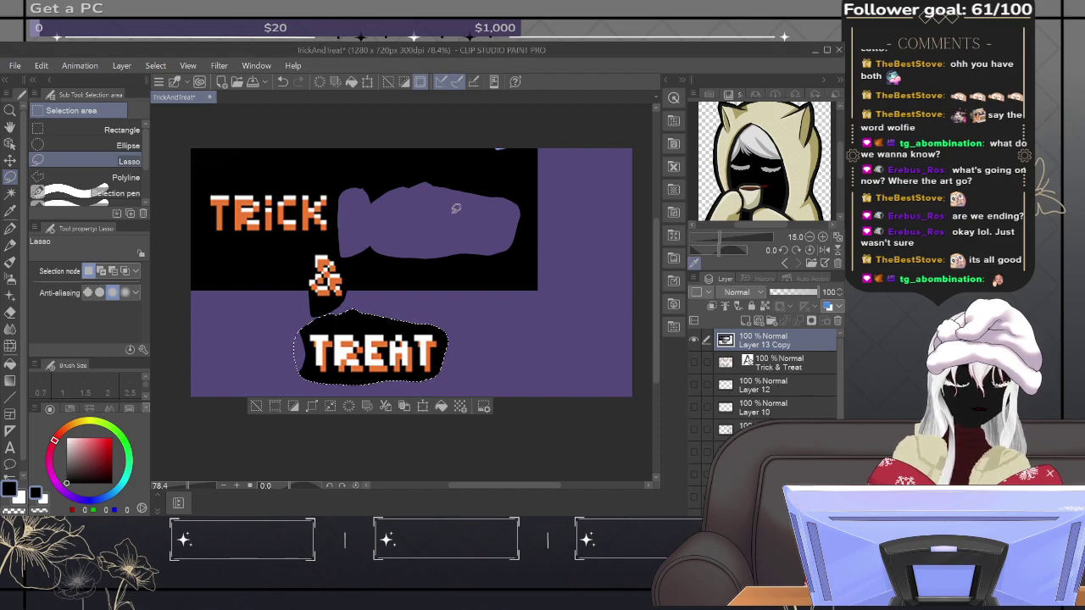
left_click(793, 366)
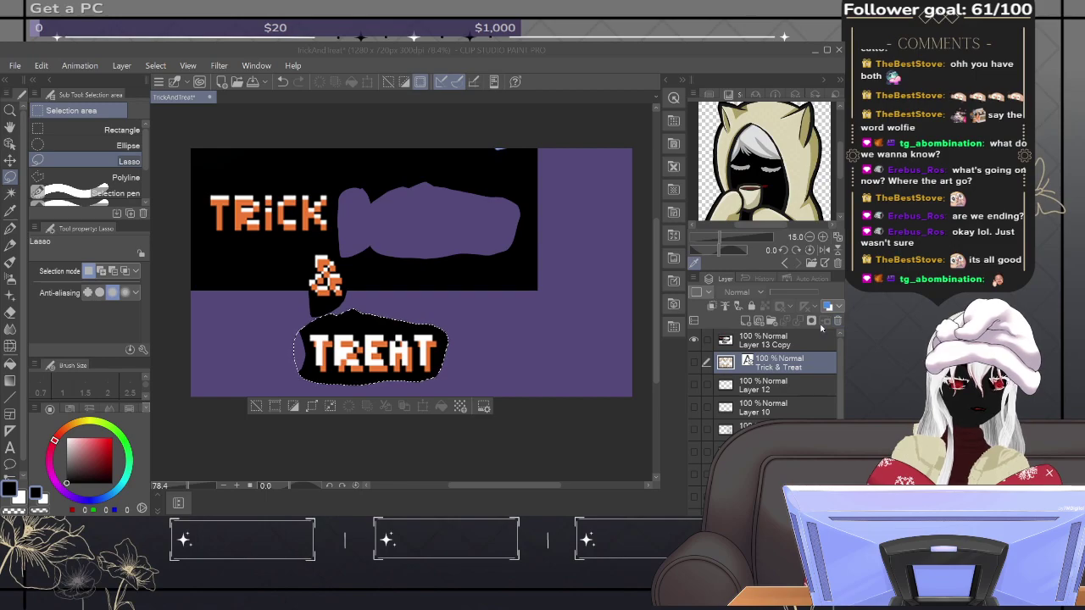
key("ctrl+e")
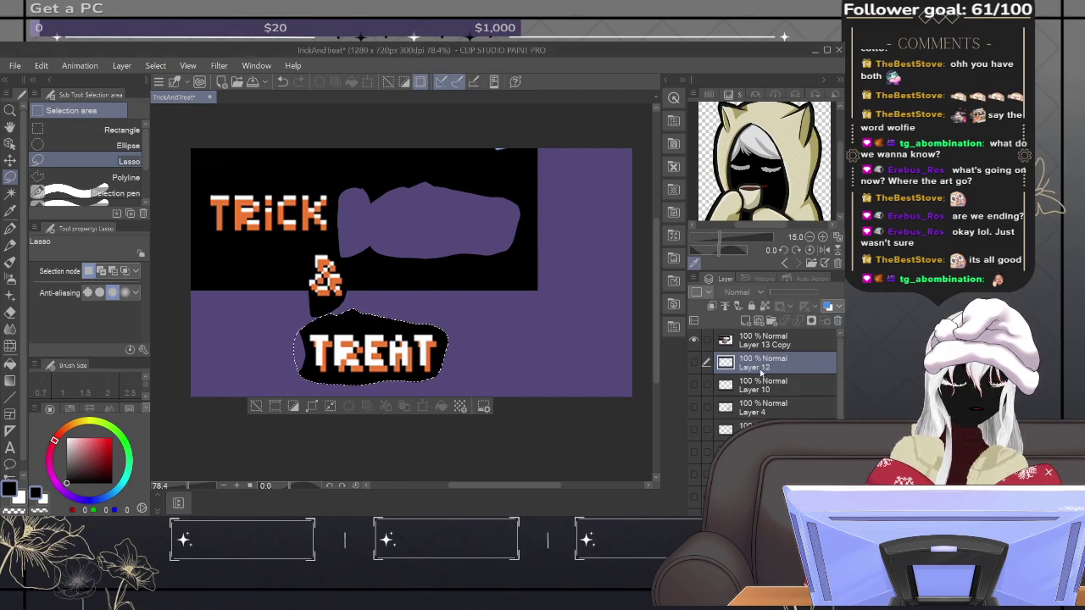
left_click(696, 364)
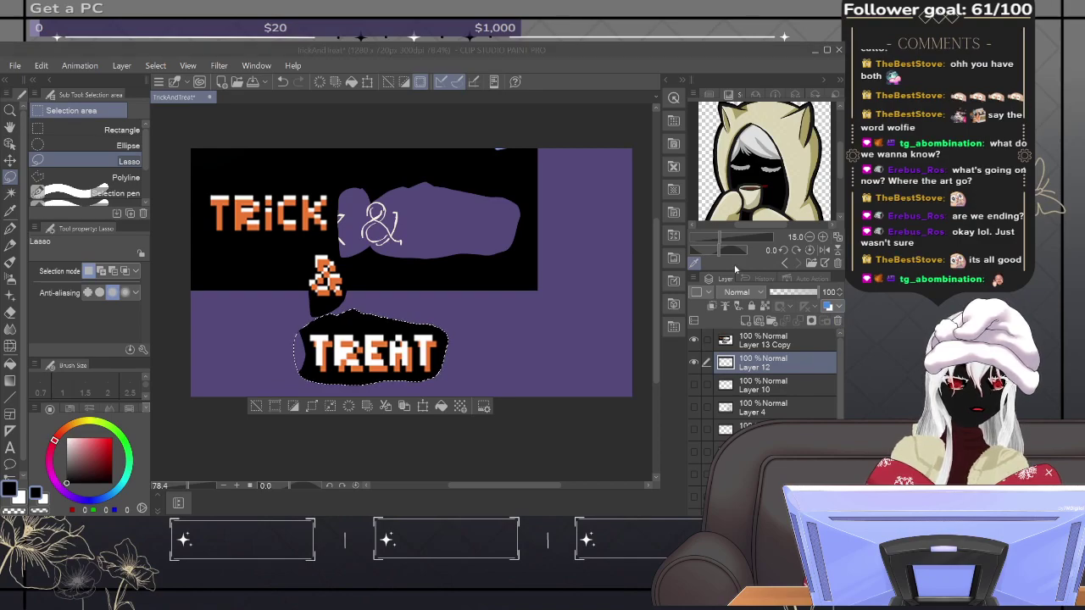
left_click(837, 320)
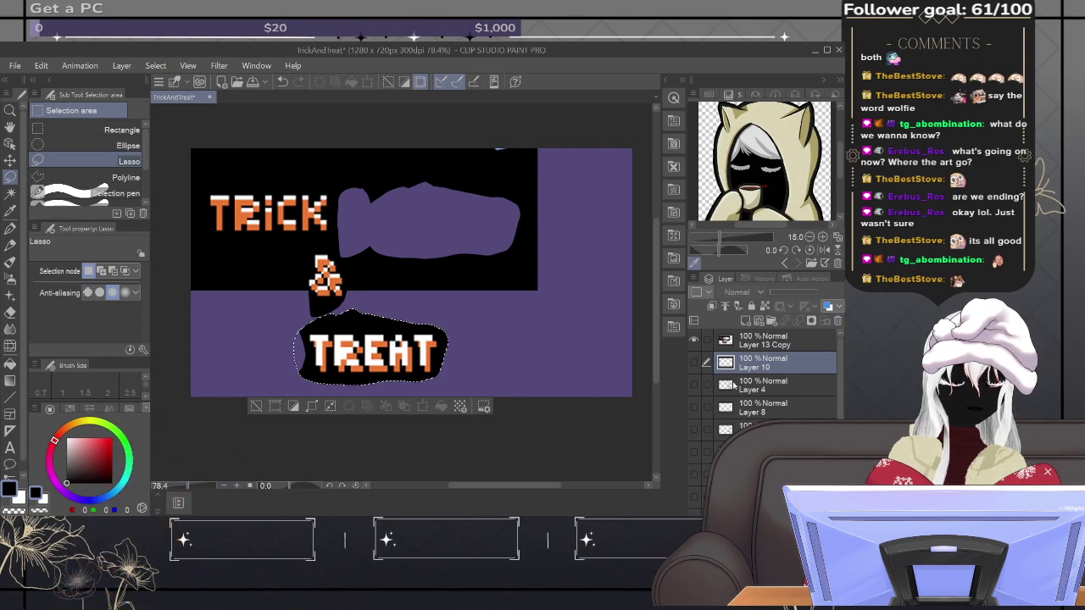
Step: Toggle the visibility of Layer 10 and Layer 4 to check their contents, and delete Layer 10
left_click(699, 366)
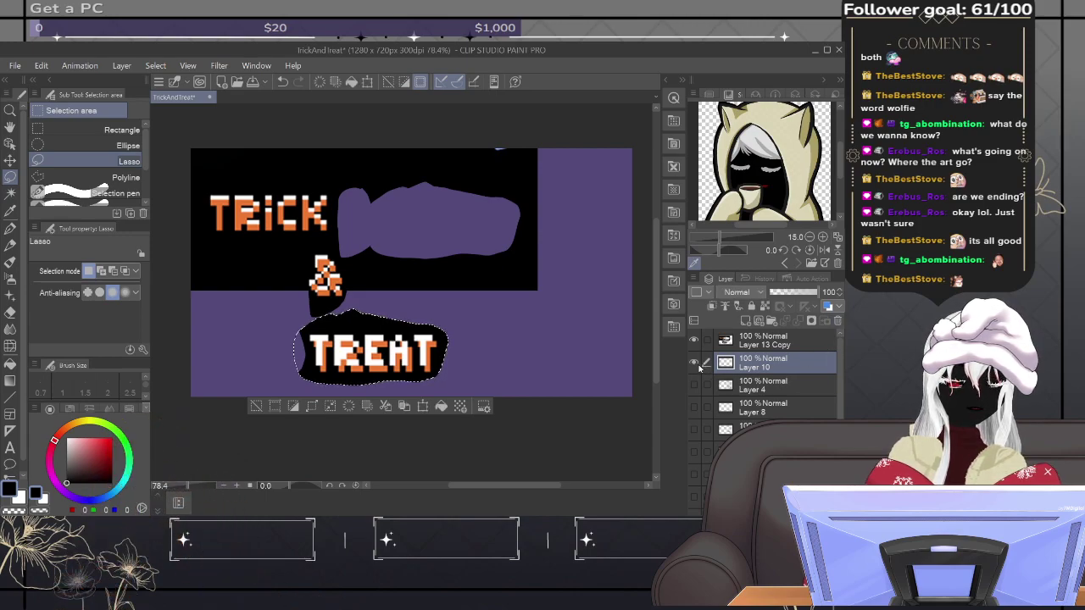
left_click(700, 366)
left_click(697, 365)
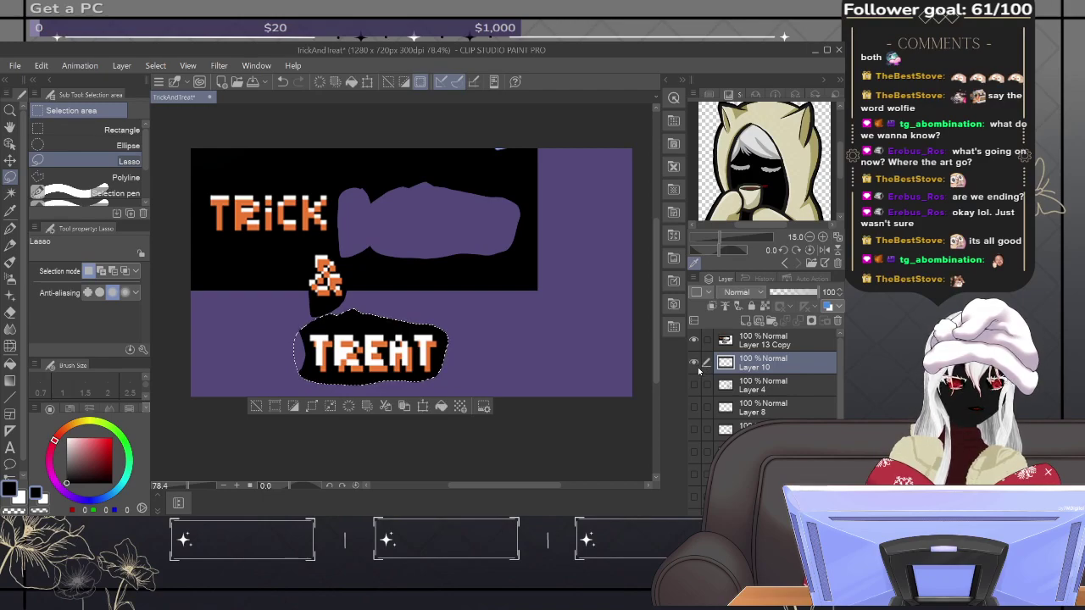
left_click(695, 364)
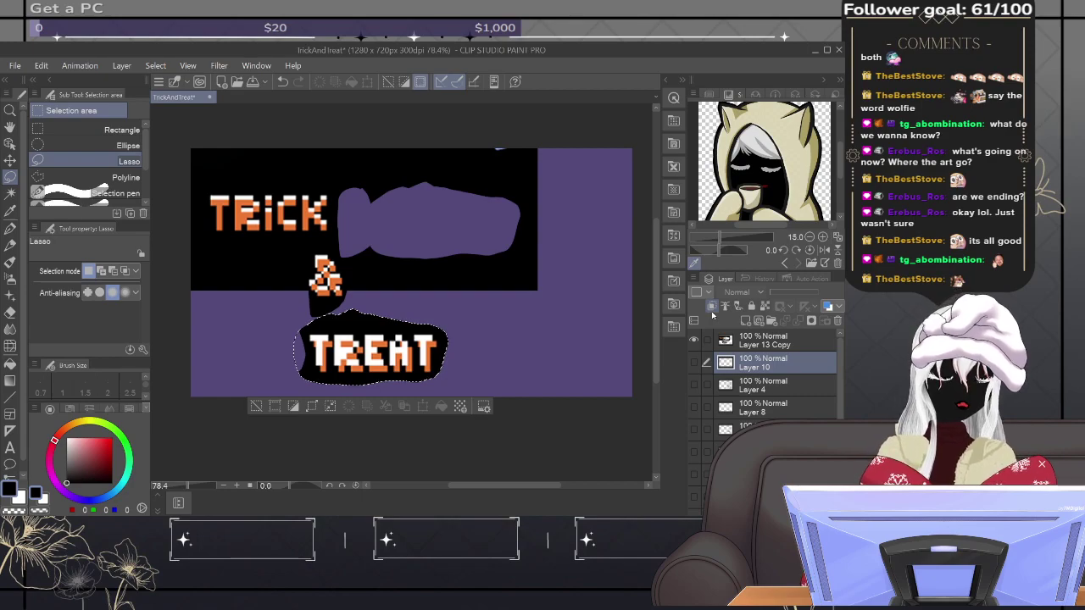
left_click(694, 386)
left_click(694, 385)
left_click(695, 362)
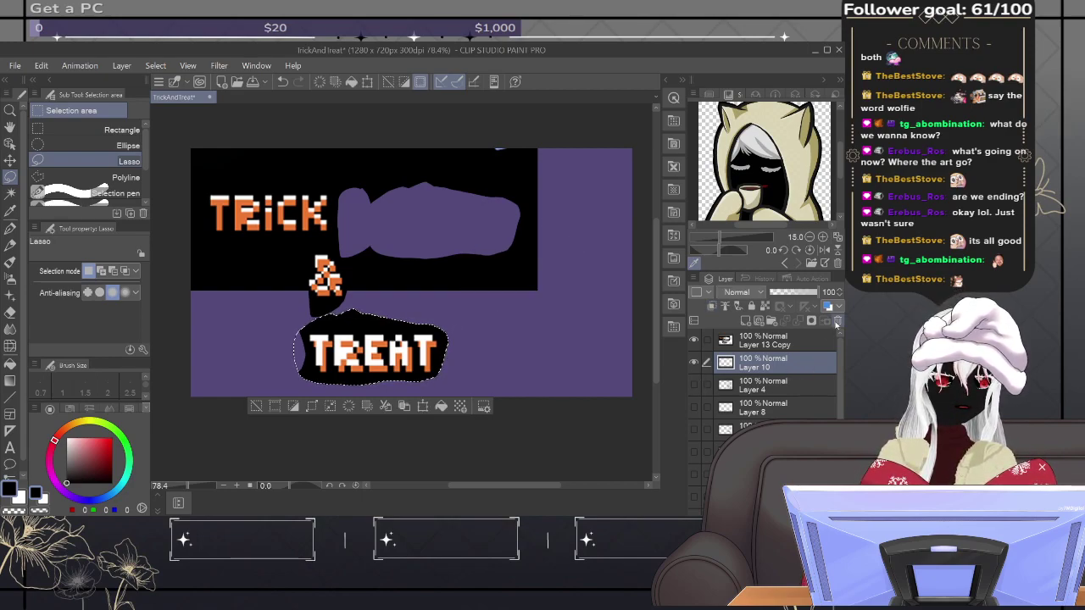
left_click(812, 310)
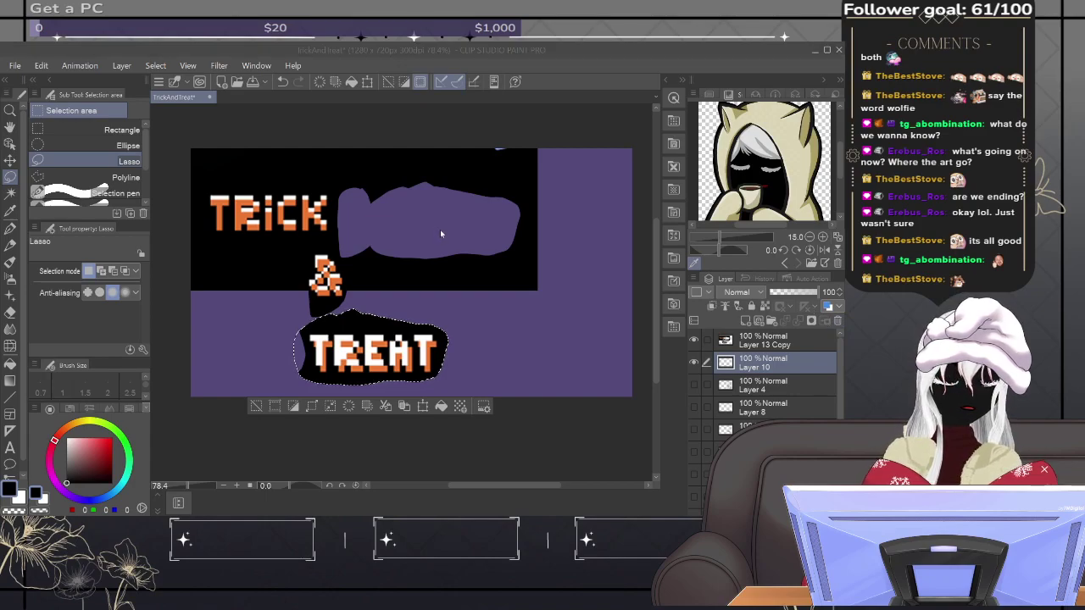
Step: On Layer 13 Copy, auto-select the black areas around "TRICK", the ampersand and "TREAT" together, referring to all layers
left_click(801, 343)
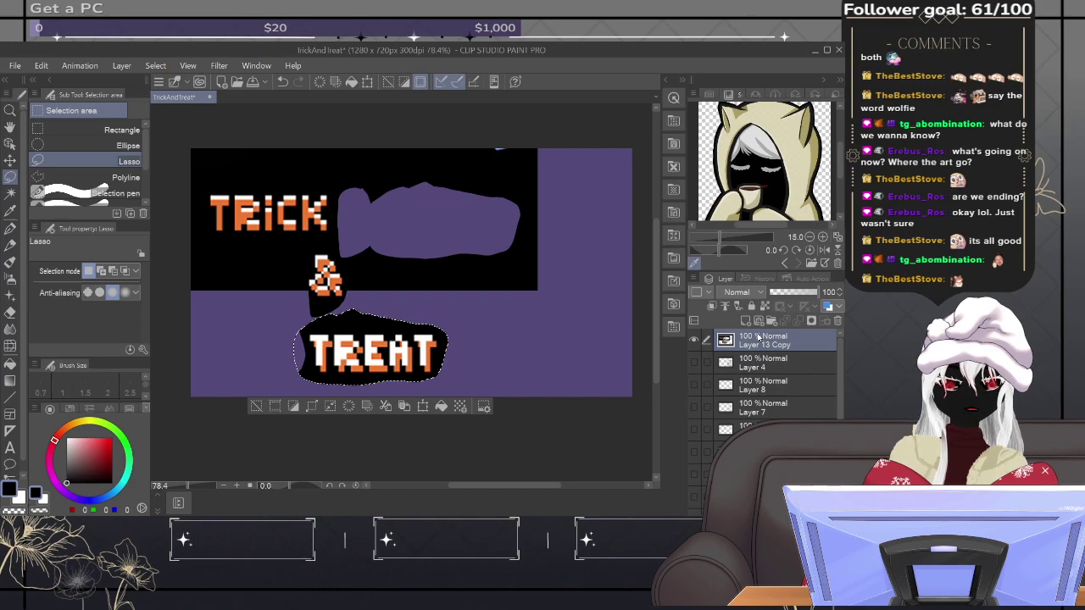
left_click(11, 194)
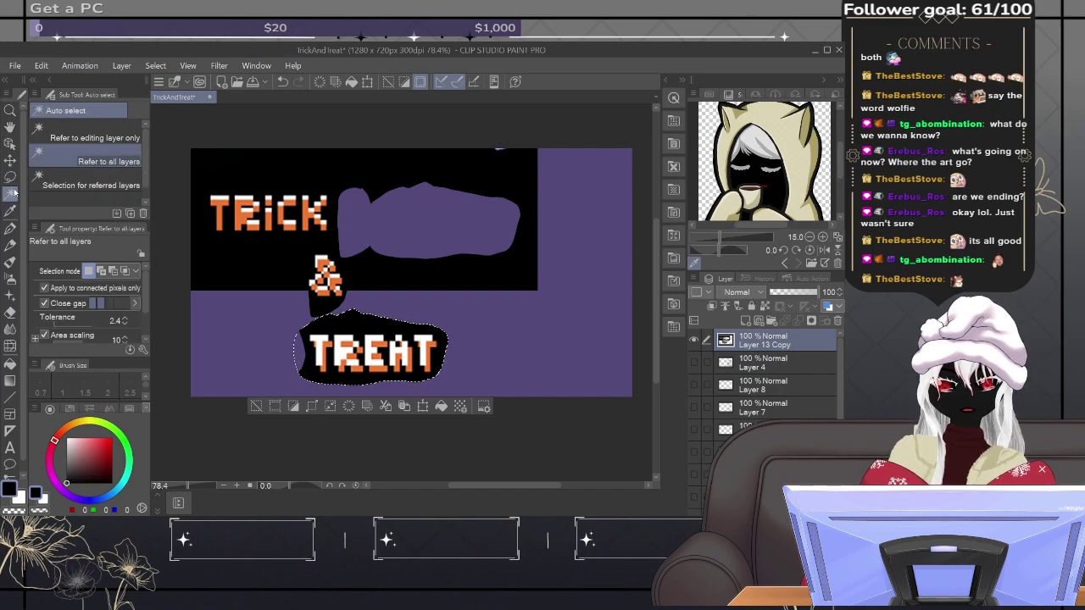
left_click(463, 163)
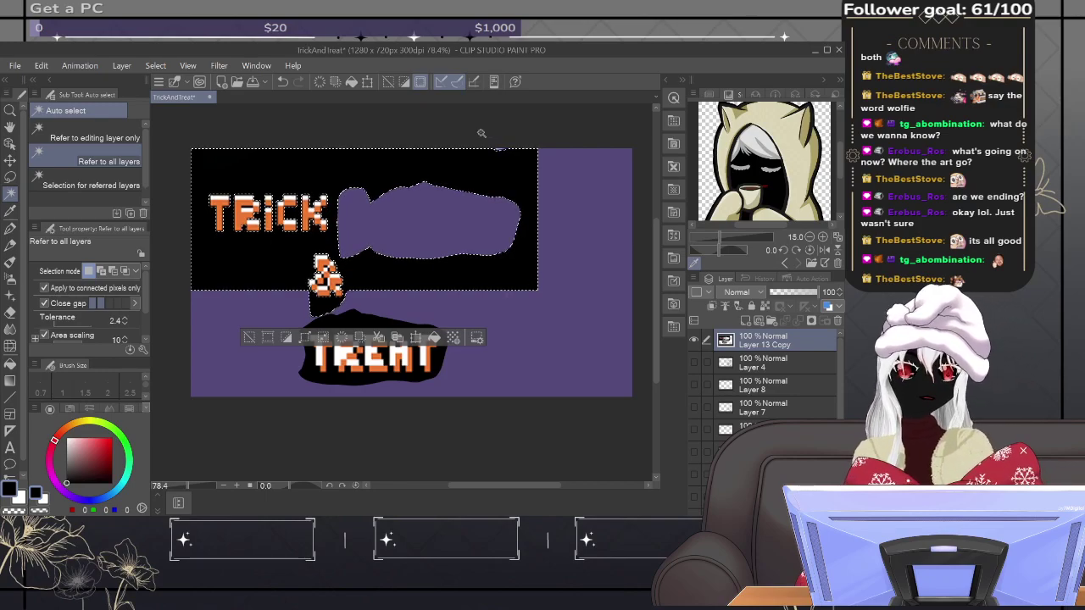
left_click(345, 329)
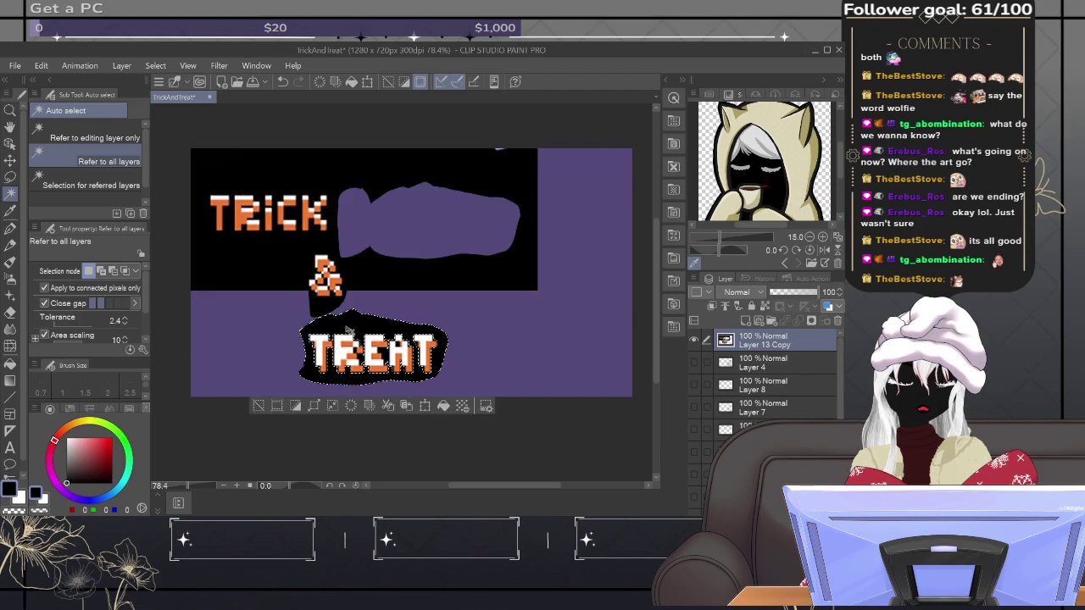
left_click(371, 265, "shift")
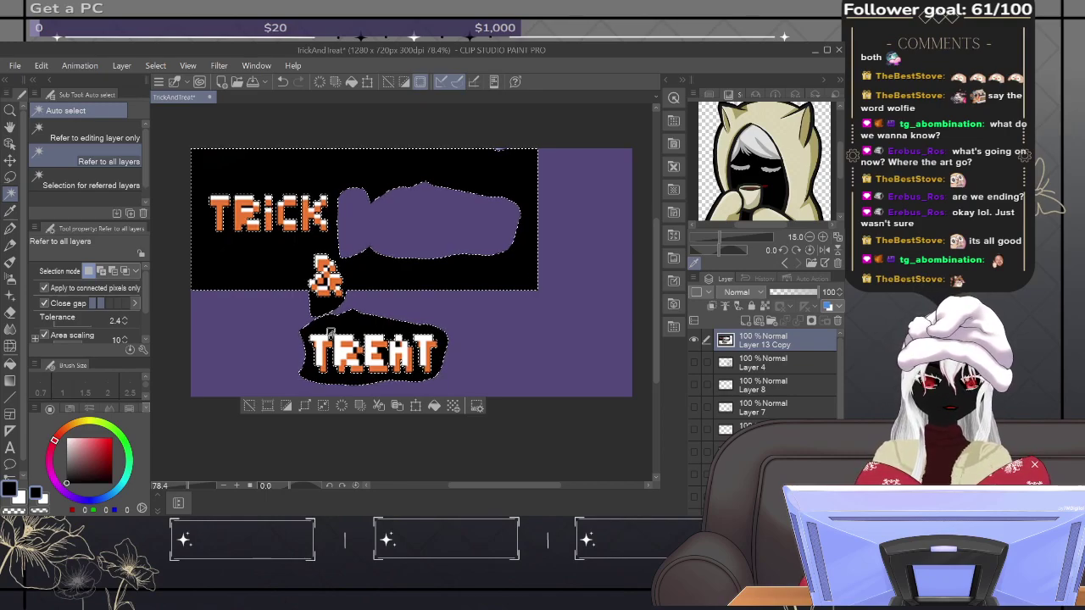
Step: Invert the selection and turn it into a layer mask on Layer 13 Copy that hides the black around the logo
left_click(814, 323)
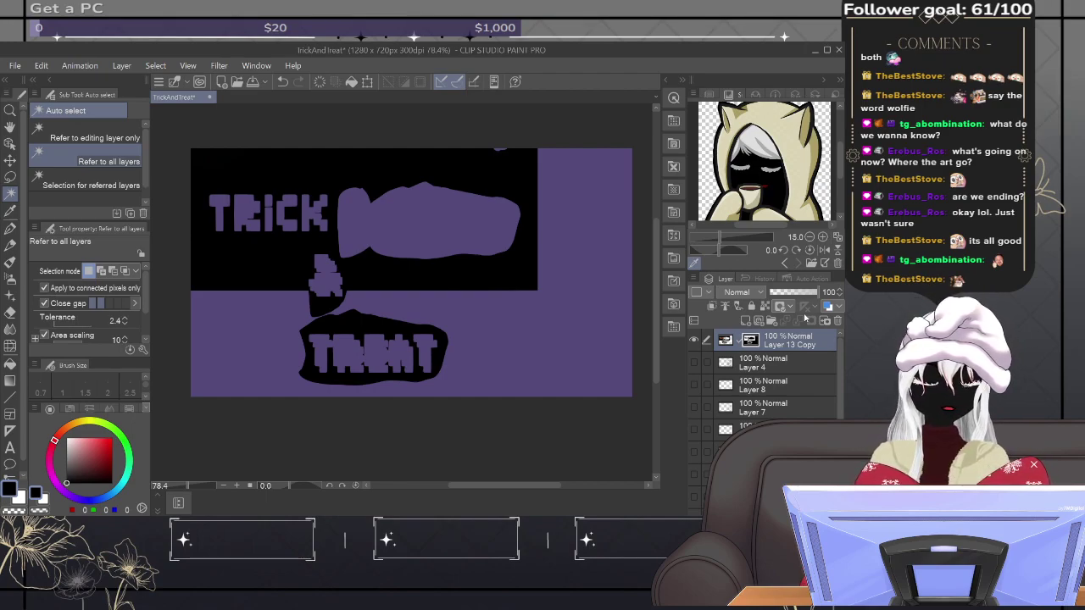
key("ctrl+z")
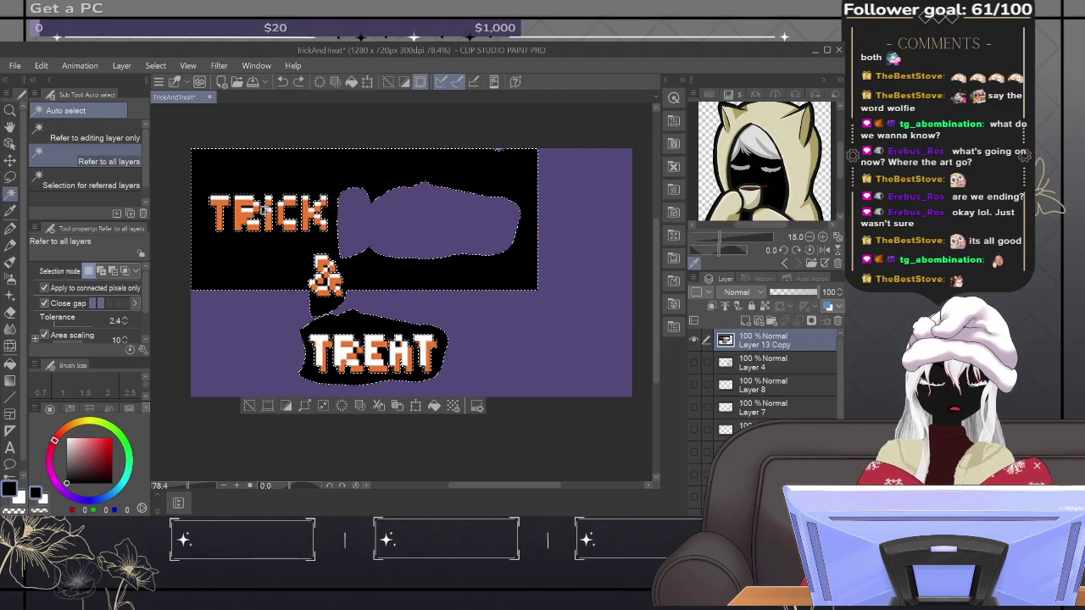
left_click(283, 408)
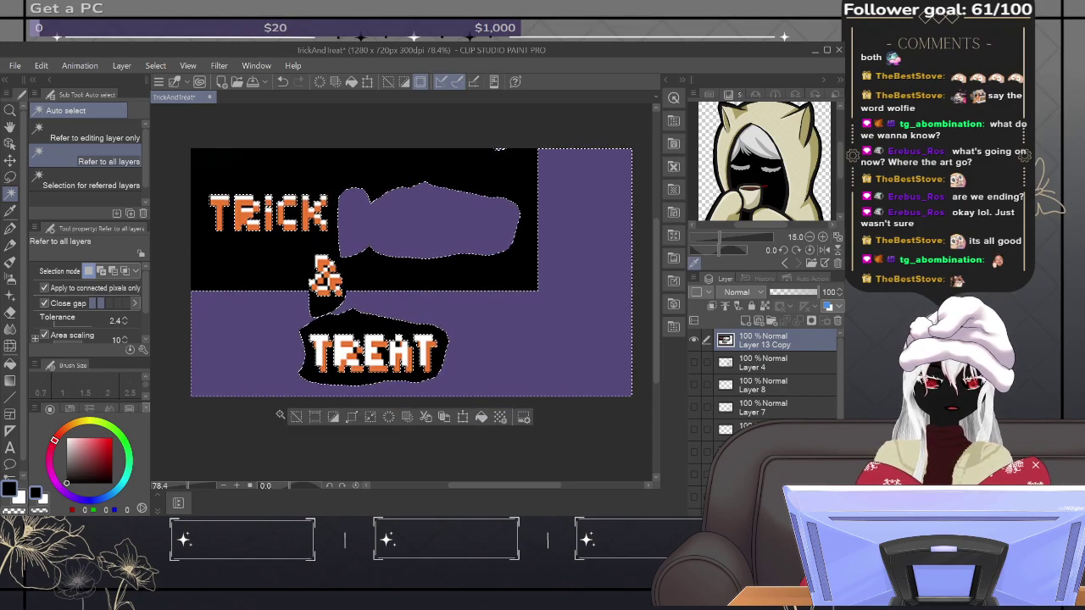
left_click(810, 322)
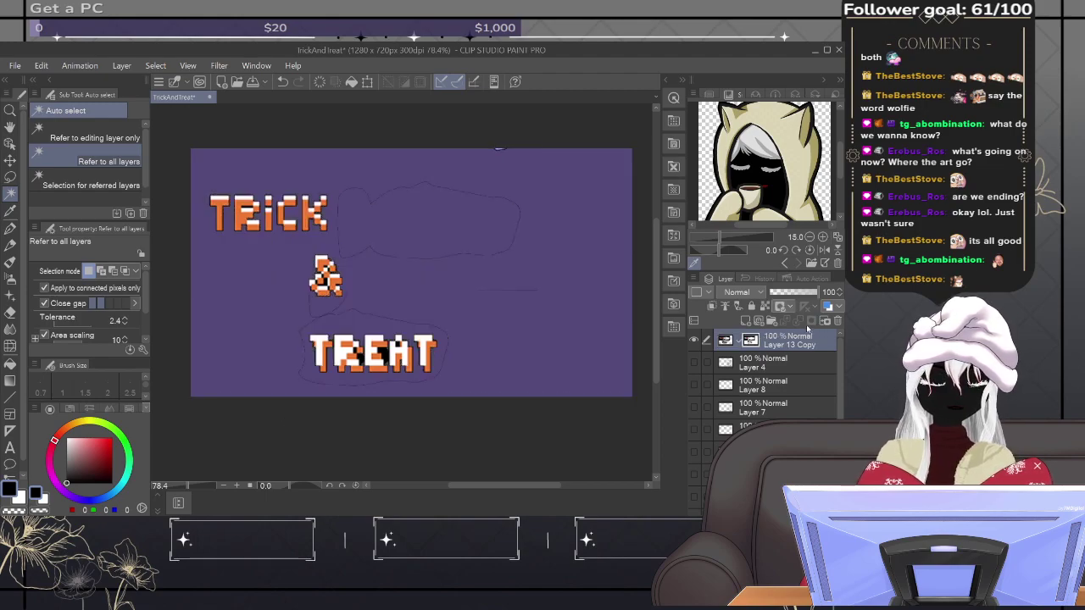
Step: Try to paint out the leftover thin outlines on the logo layer's mask with the Calligraphy pen in black and white
left_click(752, 341)
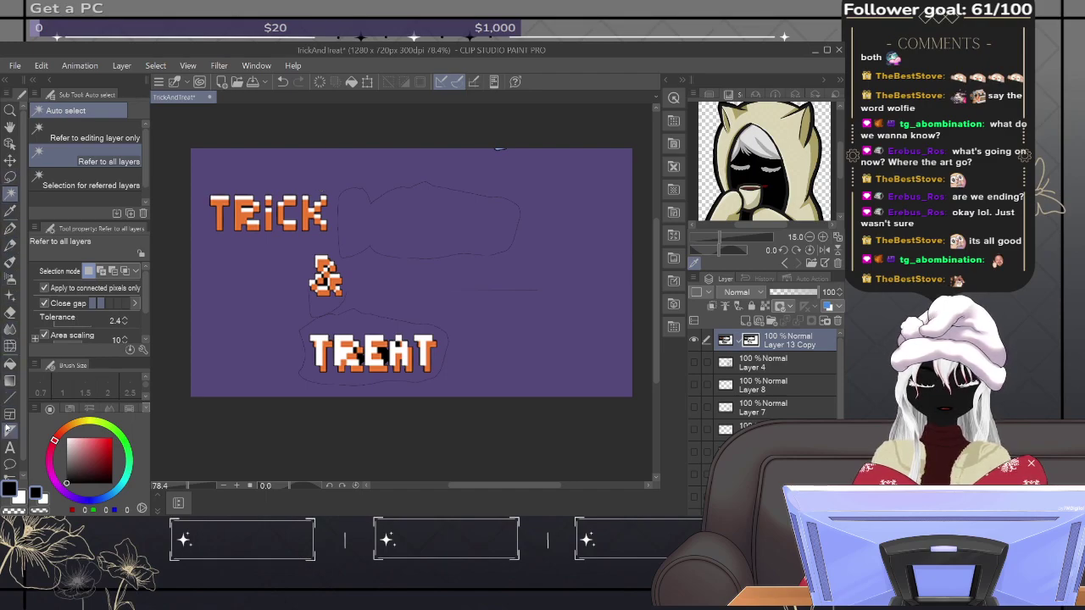
left_click(11, 245)
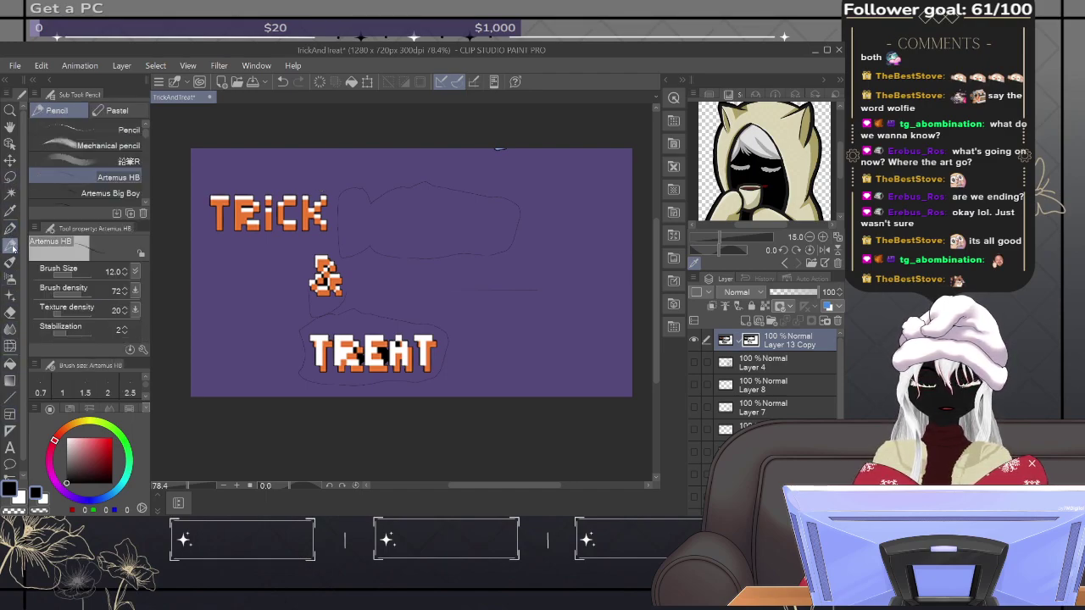
left_click(12, 229)
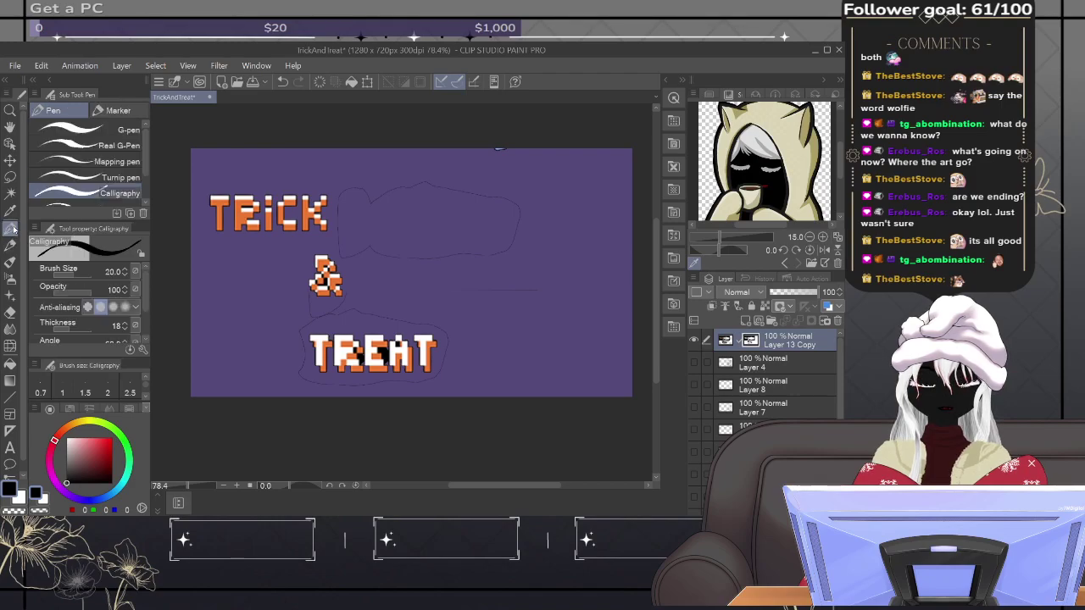
left_click_drag(450, 259, 402, 260)
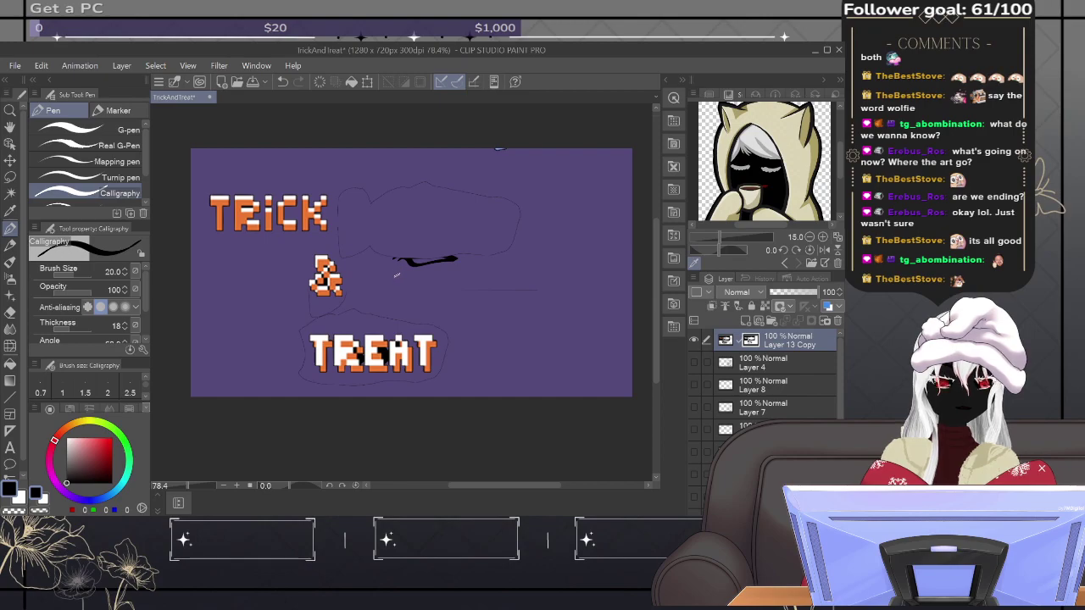
key("ctrl+z")
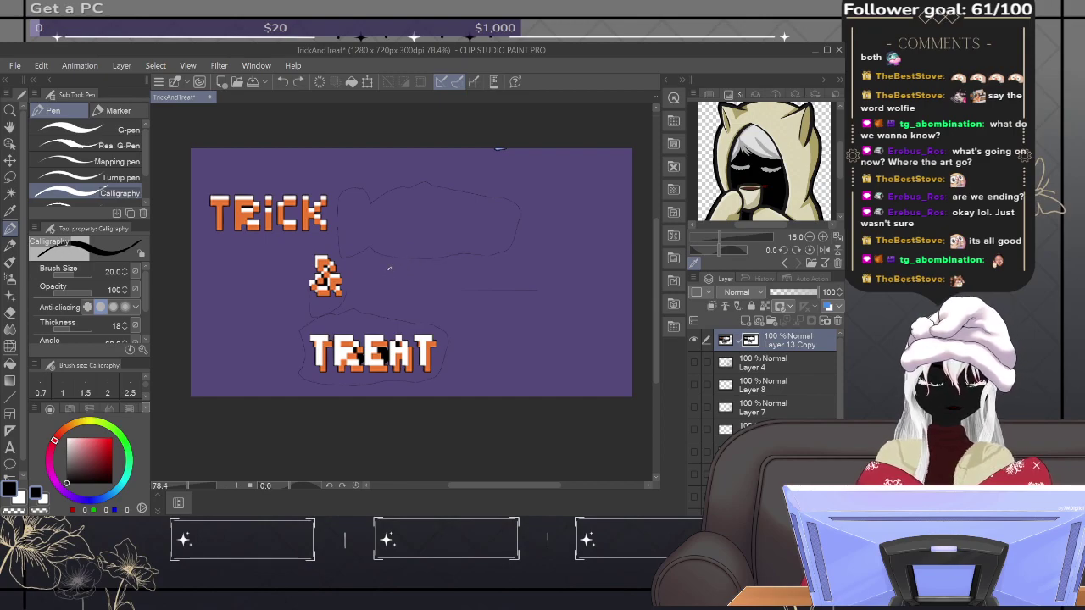
key("x")
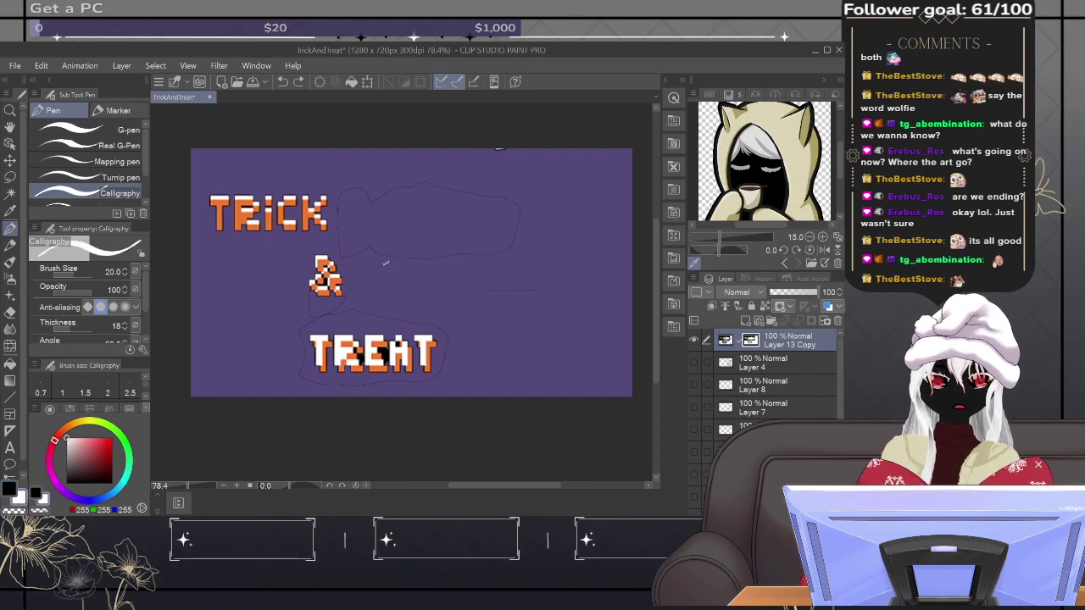
left_click_drag(498, 267, 513, 229)
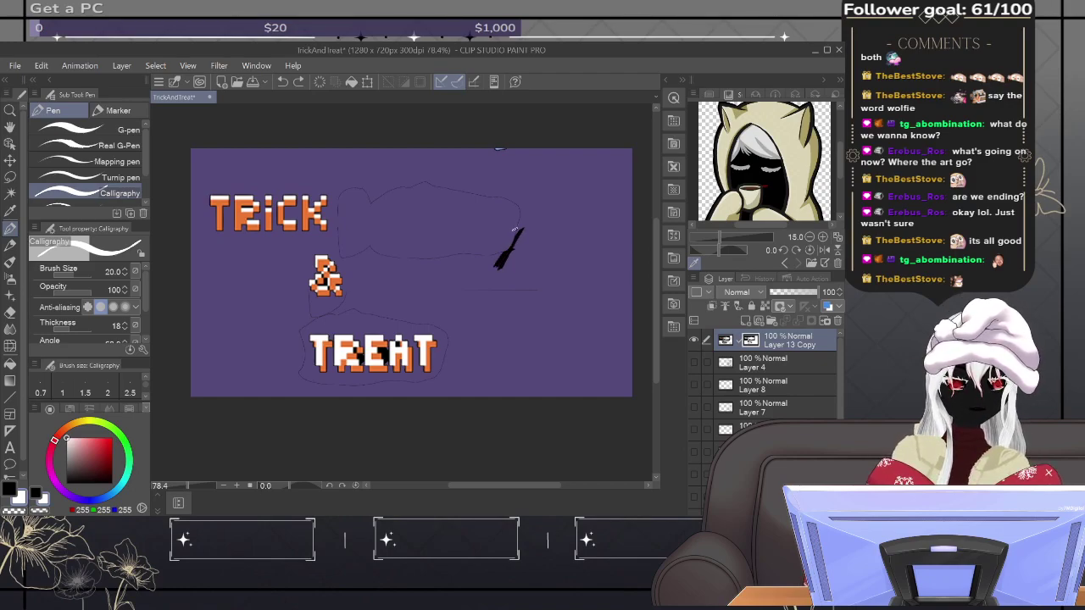
key("ctrl+z")
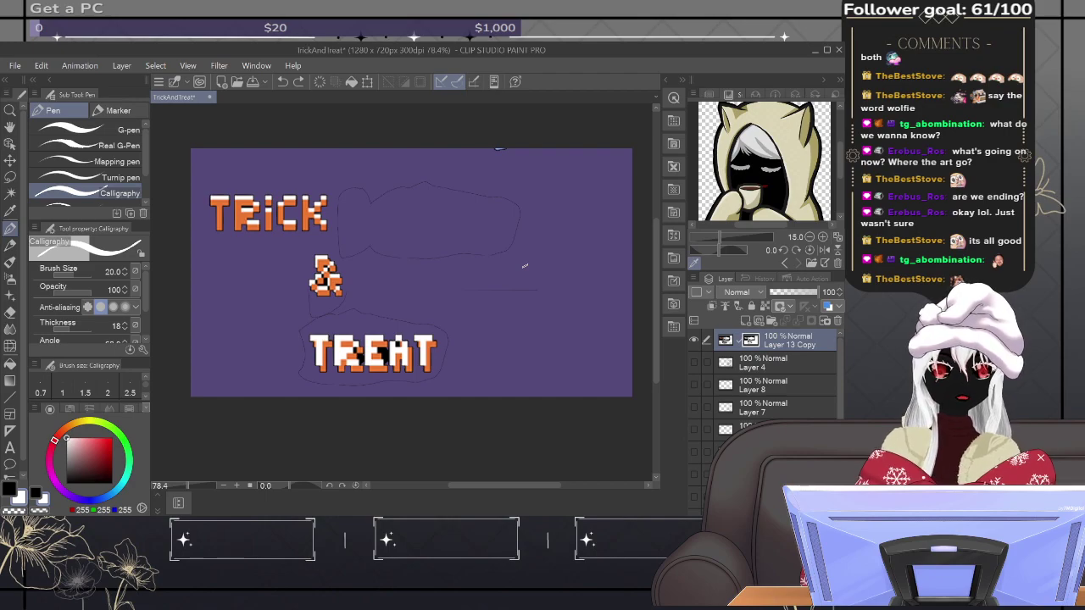
Step: Add a new layer above the masked logo layer and sample the purple background as the drawing colour
left_click(746, 321)
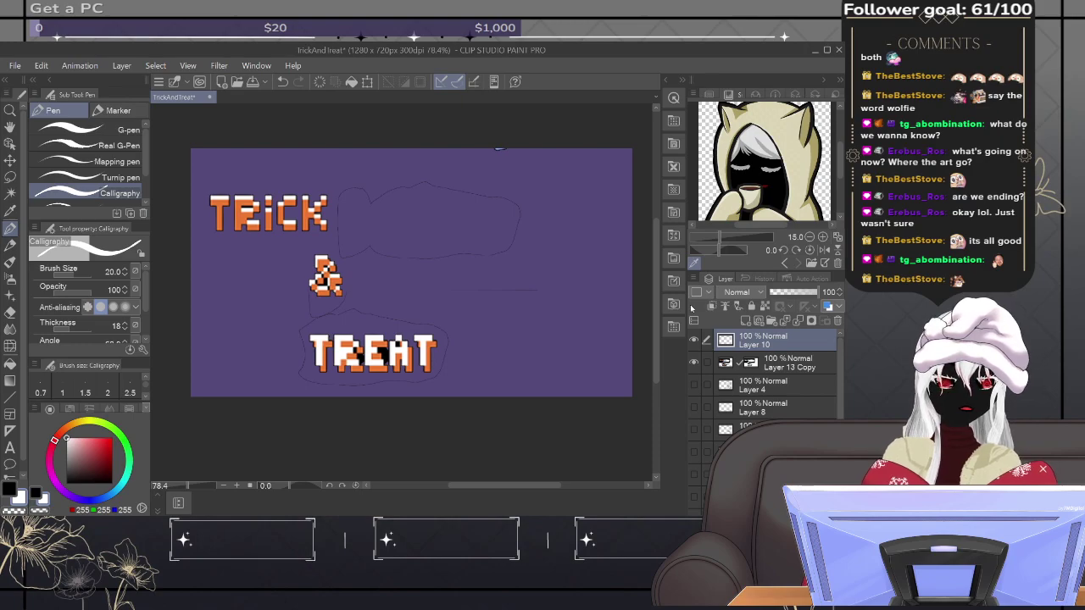
left_click(535, 228, "alt")
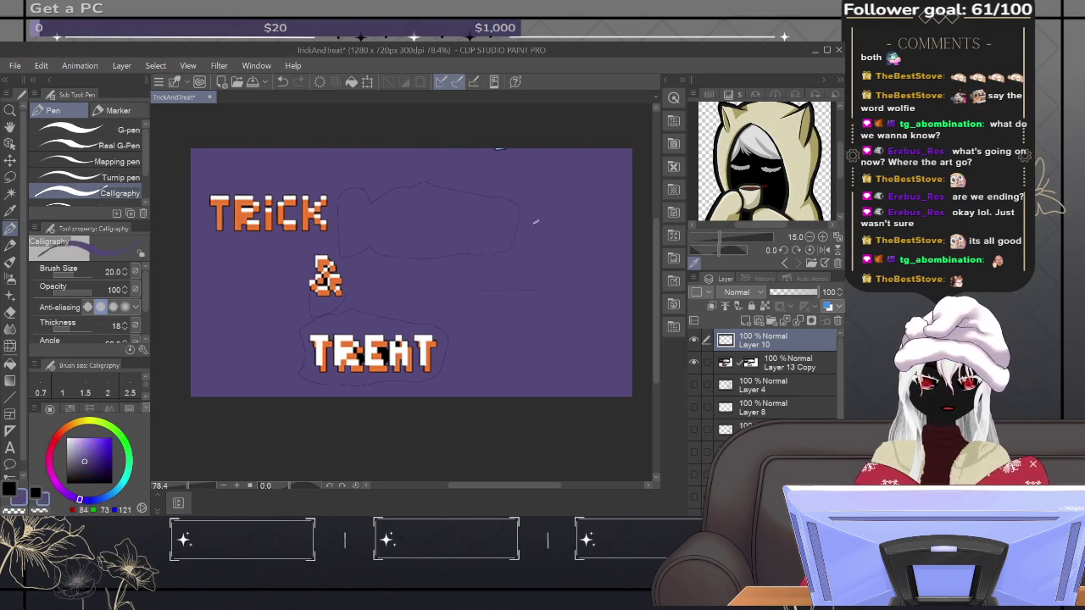
scroll(531, 228, "up", 3)
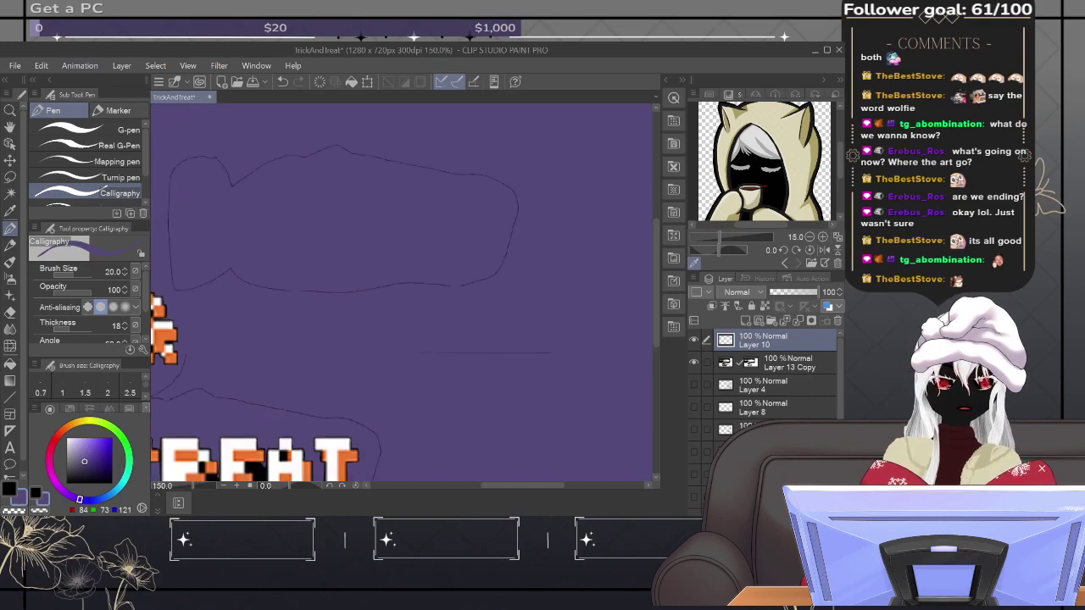
Step: On Layer 10, paint purple over the leftover thin outlines beside "TRICK" with the Calligraphy pen enlarged to size 300
key("bracketright")
key("bracketright")
key("bracketright")
key("bracketright")
key("bracketright")
key("bracketright")
key("bracketright")
key("bracketright")
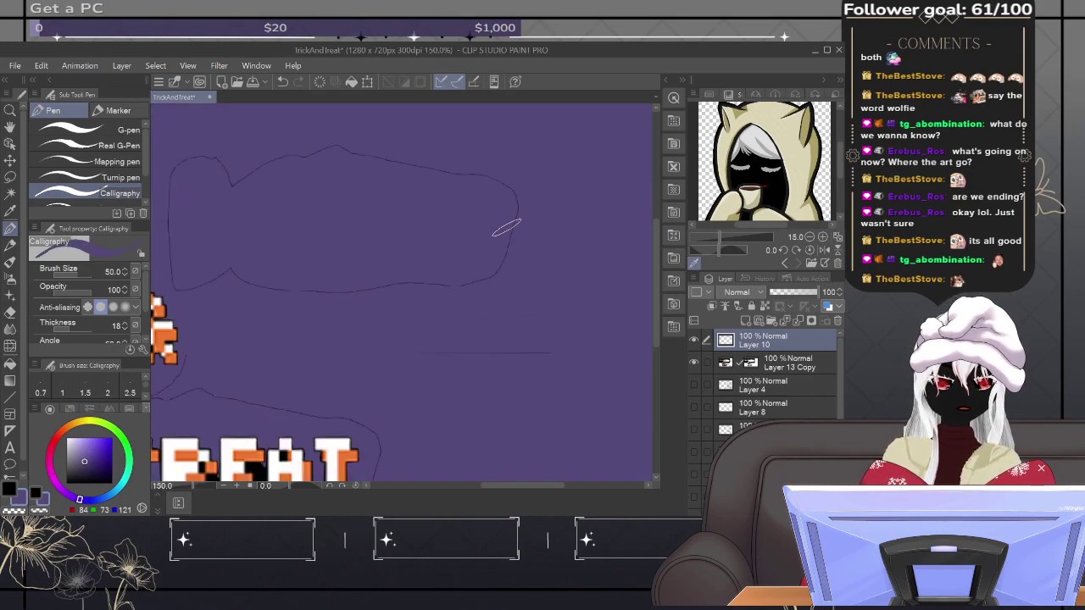
key("bracketright")
key("bracketright")
key("bracketright")
key("bracketright")
key("bracketright")
key("bracketright")
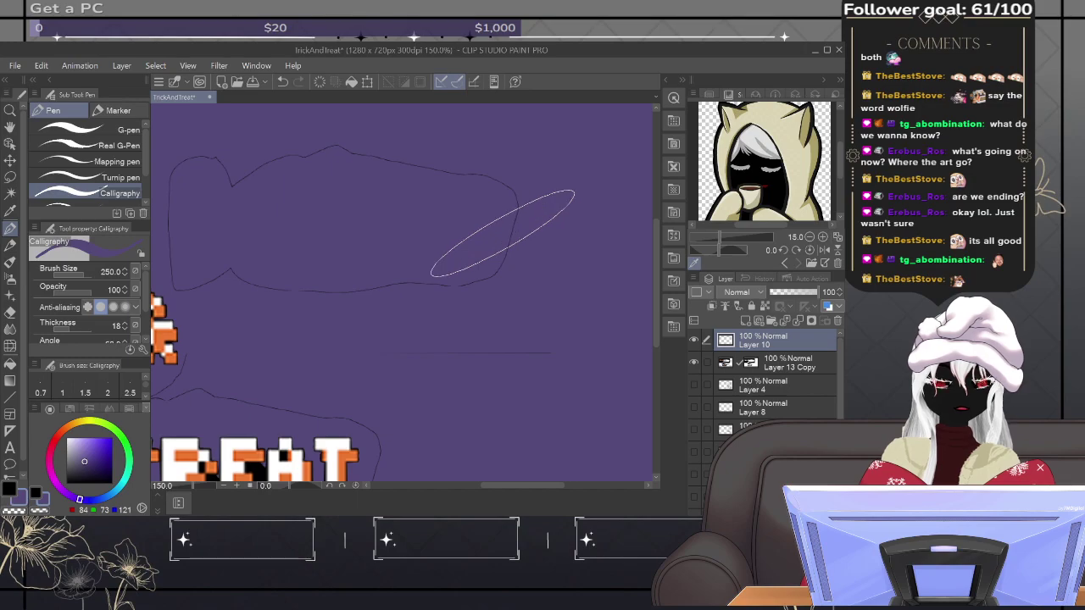
scroll(496, 233, "down", 2)
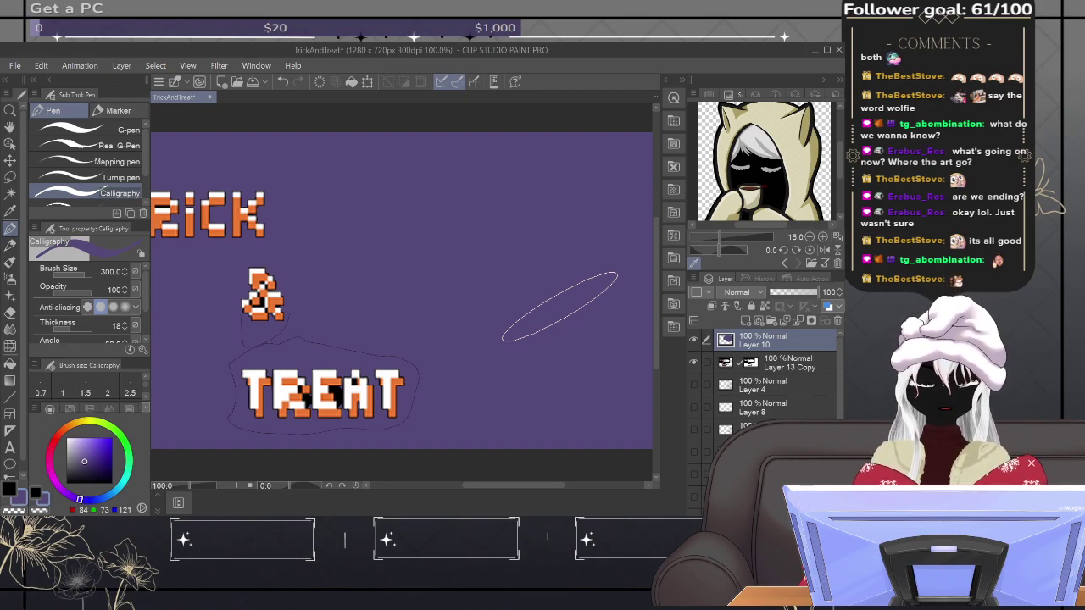
Step: Paint purple over the thin outlines around the ampersand and "TREAT", reducing the Calligraphy pen to size 80
mouse_move(586, 323)
left_mouse_down()
mouse_move(438, 266)
mouse_move(602, 242)
mouse_move(542, 291)
mouse_move(488, 238)
left_mouse_up()
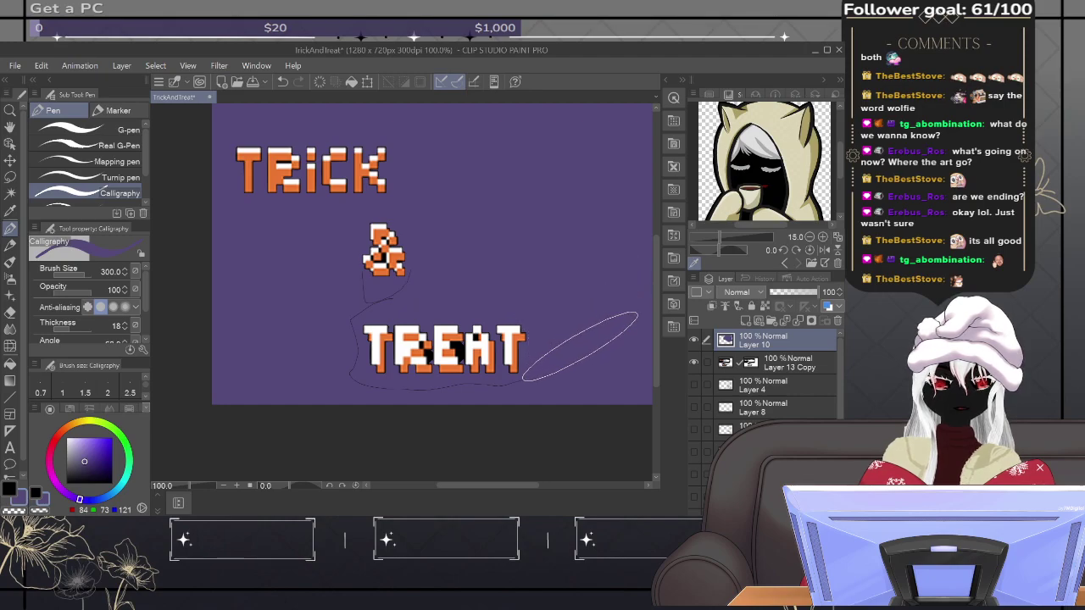
key("bracketleft")
key("bracketleft")
key("bracketleft")
key("bracketleft")
key("bracketleft")
key("bracketleft")
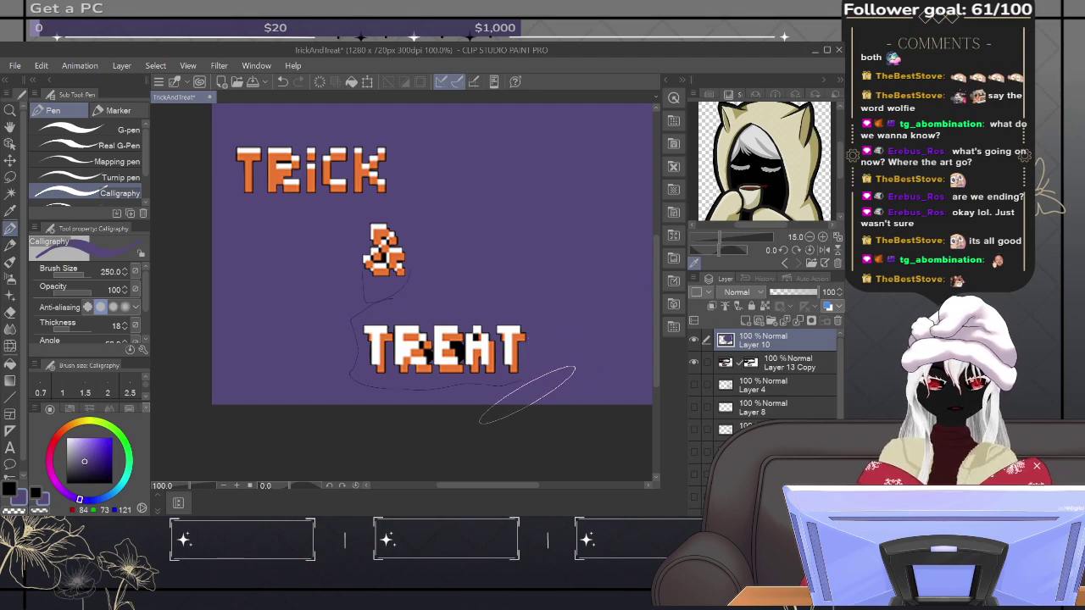
key("bracketleft")
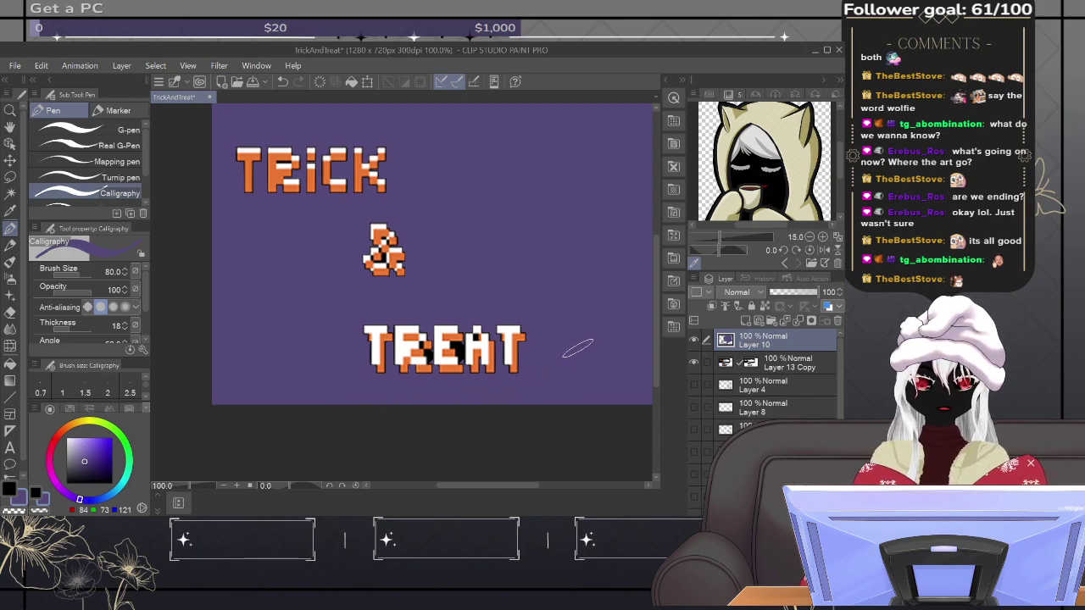
Step: Reduce the Calligraphy pen to size 2 and fill the black hole inside the A of "TREAT" with purple, keeping its dark outline
key("bracketleft")
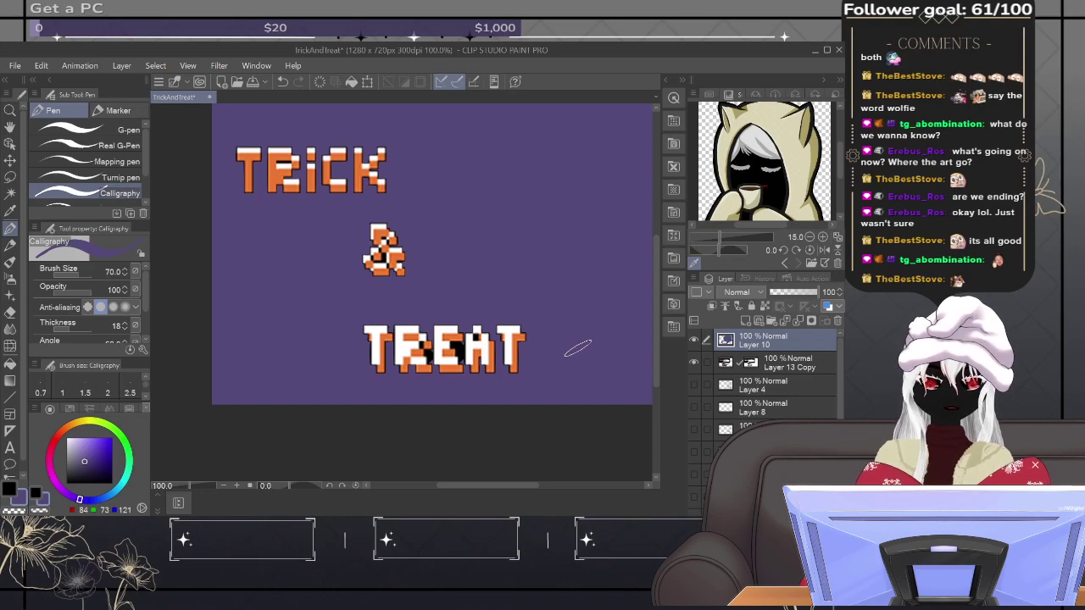
scroll(577, 348, "up", 6)
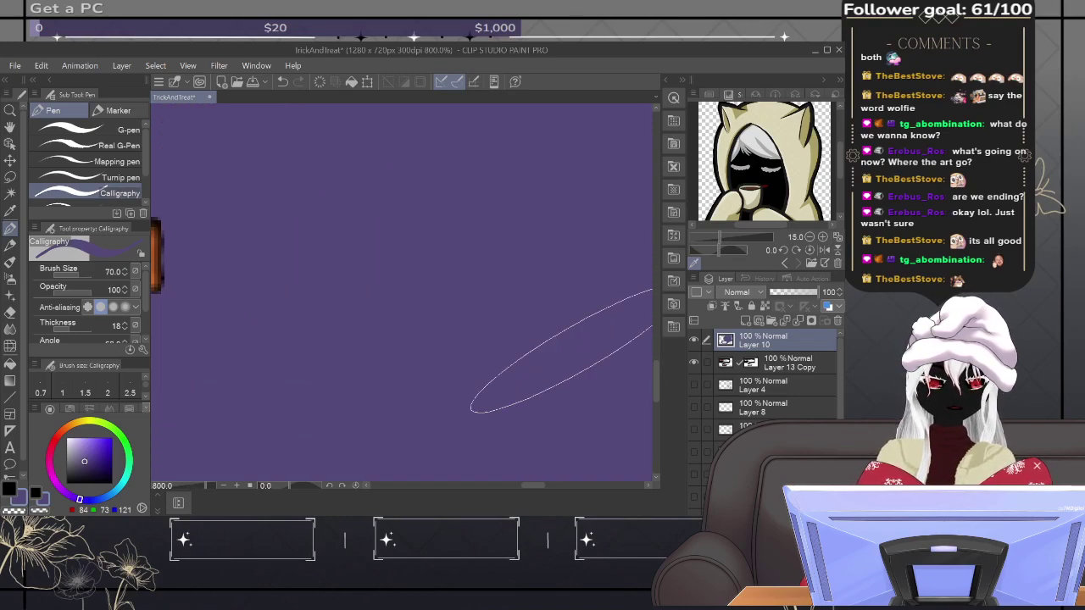
scroll(416, 319, "left", 10)
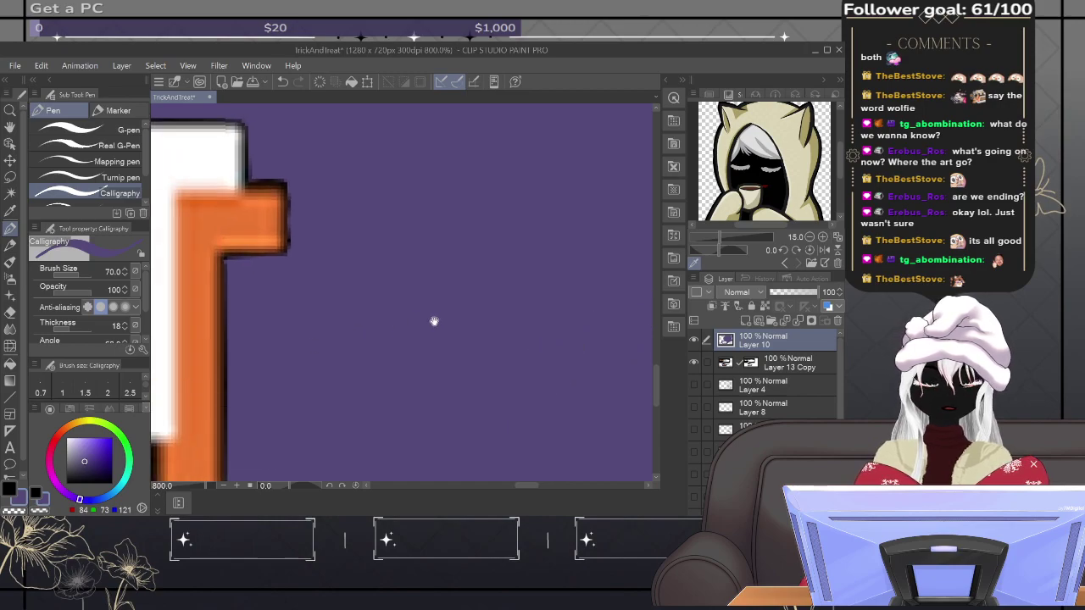
scroll(450, 320, "left", 8)
scroll(451, 319, "up", 4)
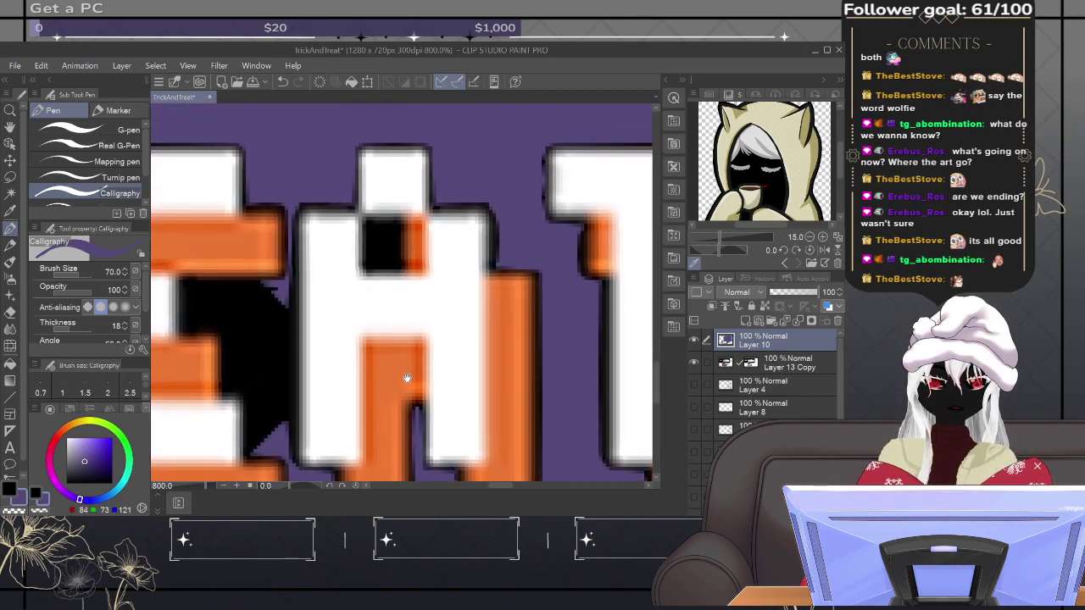
key("bracketleft")
key("bracketleft")
key("bracketleft")
key("bracketleft")
key("bracketleft")
key("bracketleft")
key("bracketleft")
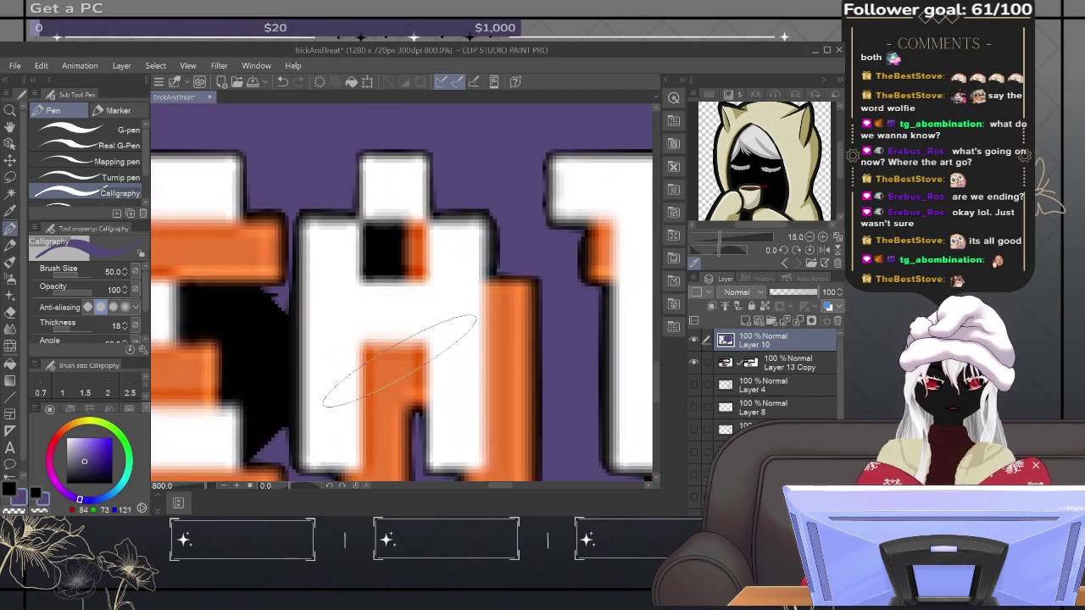
key("bracketleft")
key("bracketleft")
key("bracketleft")
key("bracketleft")
key("bracketleft")
key("bracketleft")
key("bracketleft")
key("bracketleft")
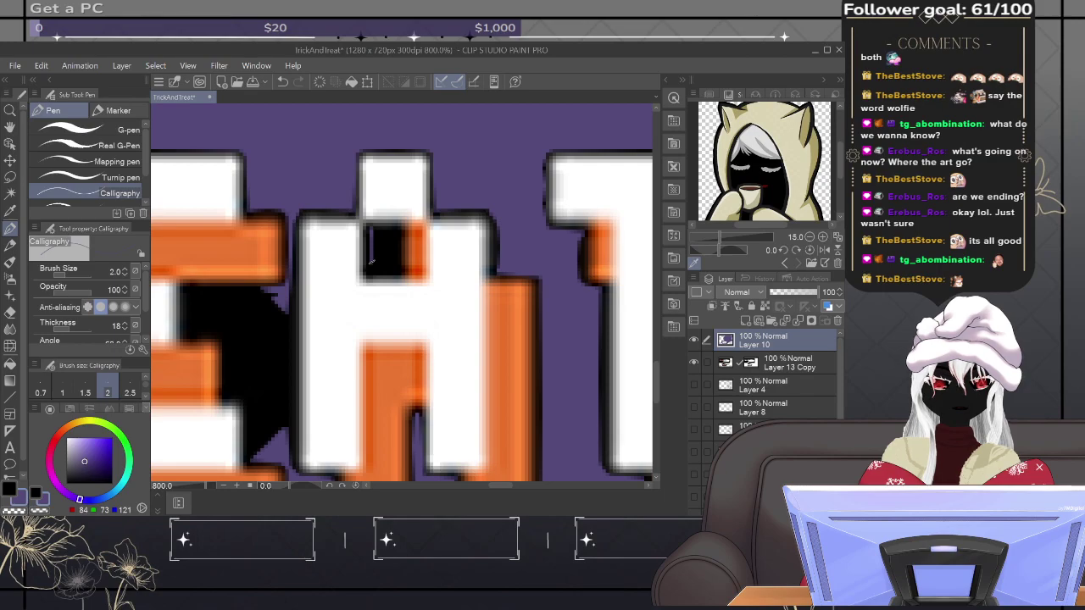
left_click_drag(396, 260, 395, 233)
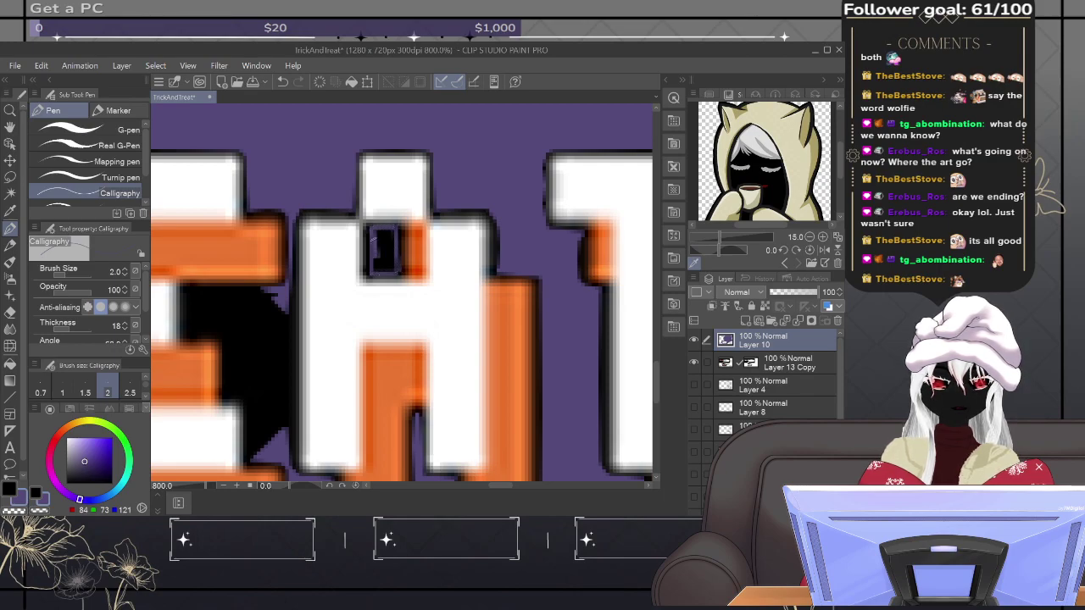
mouse_move(375, 234)
left_mouse_down()
mouse_move(383, 270)
mouse_move(390, 232)
mouse_move(394, 261)
left_mouse_up()
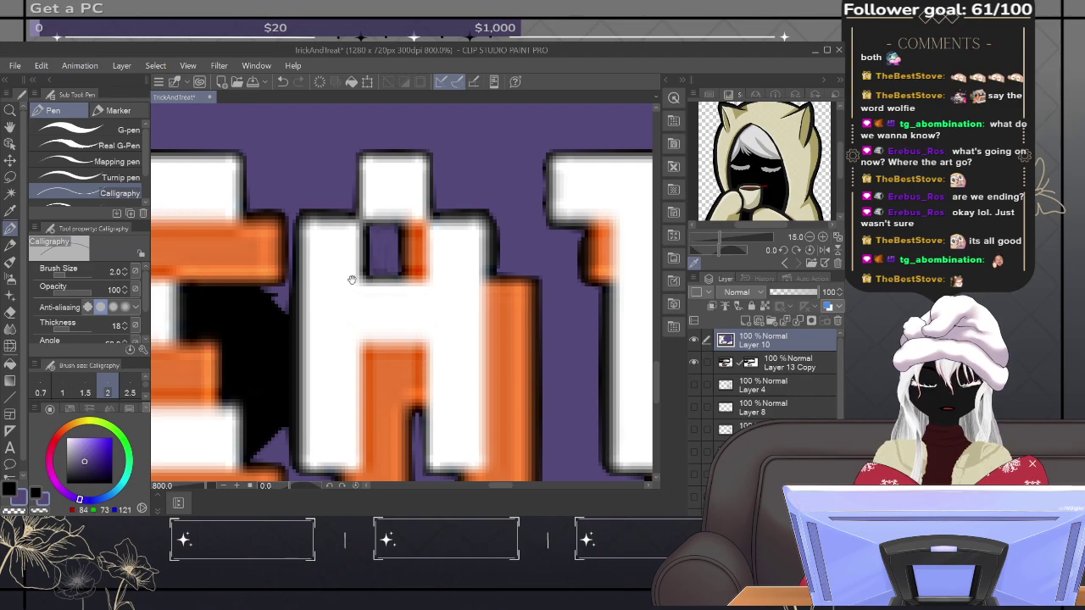
Step: Paint the black gap between the E and A of "TREAT" purple, tracing its edges at size 2 and touching up at size 4
left_click_drag(356, 276, 427, 235)
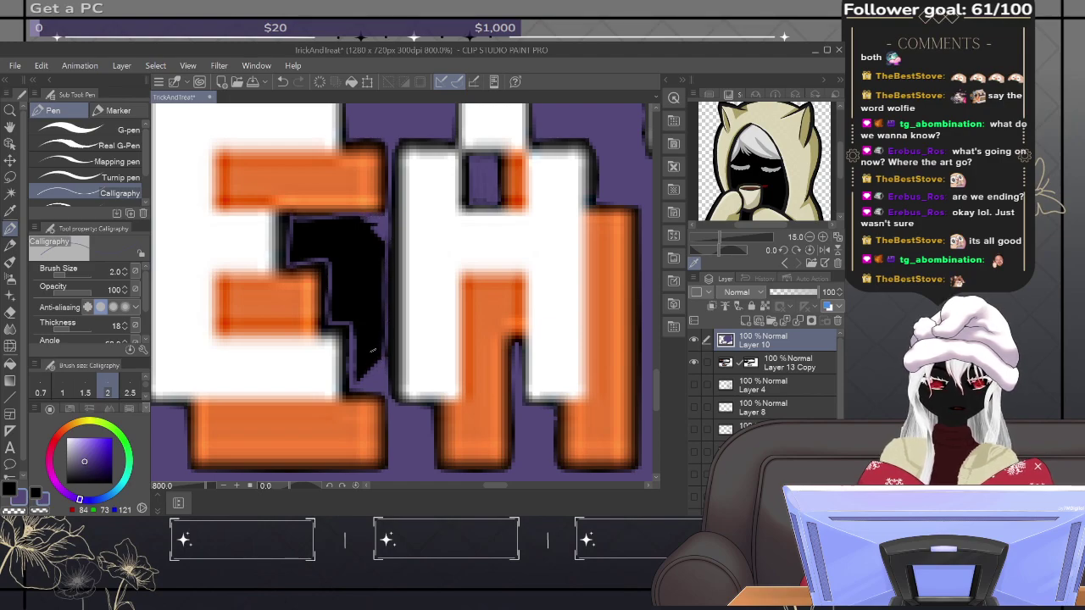
key("bracketright")
key("bracketright")
key("bracketright")
key("bracketright")
key("bracketright")
key("bracketright")
key("bracketright")
mouse_move(366, 379)
left_mouse_down()
mouse_move(363, 311)
mouse_move(360, 379)
mouse_move(360, 325)
mouse_move(367, 374)
mouse_move(375, 310)
mouse_move(367, 371)
mouse_move(370, 303)
mouse_move(361, 285)
mouse_move(356, 311)
mouse_move(344, 315)
mouse_move(339, 305)
mouse_move(339, 315)
mouse_move(342, 271)
mouse_move(335, 318)
mouse_move(335, 249)
mouse_move(346, 309)
mouse_move(353, 253)
mouse_move(371, 304)
mouse_move(369, 240)
mouse_move(351, 255)
mouse_move(298, 256)
mouse_move(304, 229)
mouse_move(310, 251)
mouse_move(316, 230)
mouse_move(322, 249)
mouse_move(331, 229)
mouse_move(359, 246)
mouse_move(371, 234)
mouse_move(341, 239)
left_mouse_up()
key("bracketleft")
key("bracketleft")
key("bracketleft")
left_click_drag(375, 227, 292, 224)
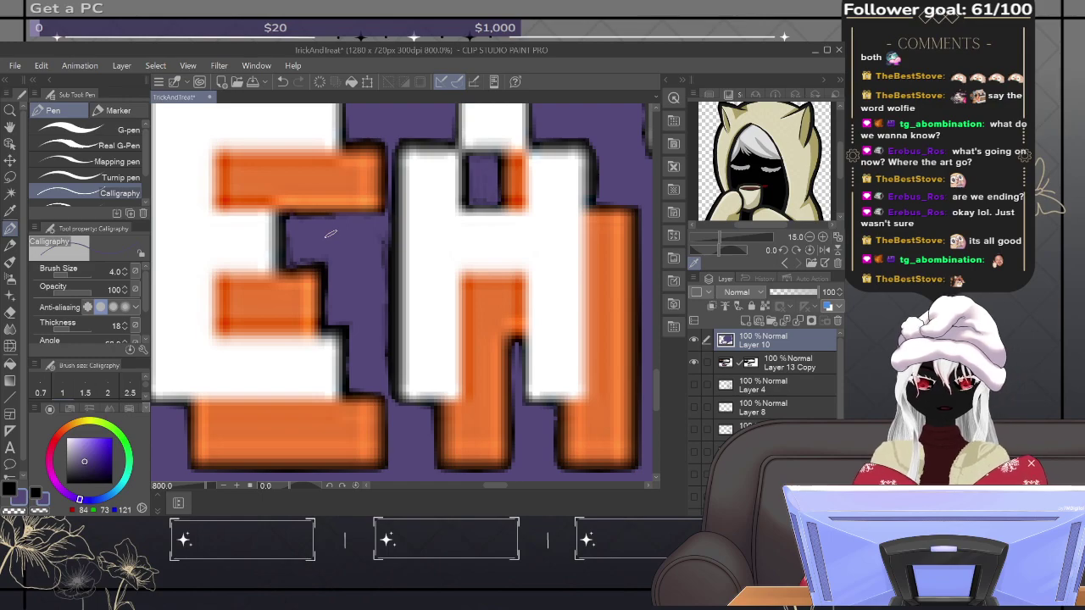
Step: Paint the black gap between the R and E of "TREAT" and the hole inside the R purple, using pen sizes 4 and 3
scroll(331, 233, "down", 4)
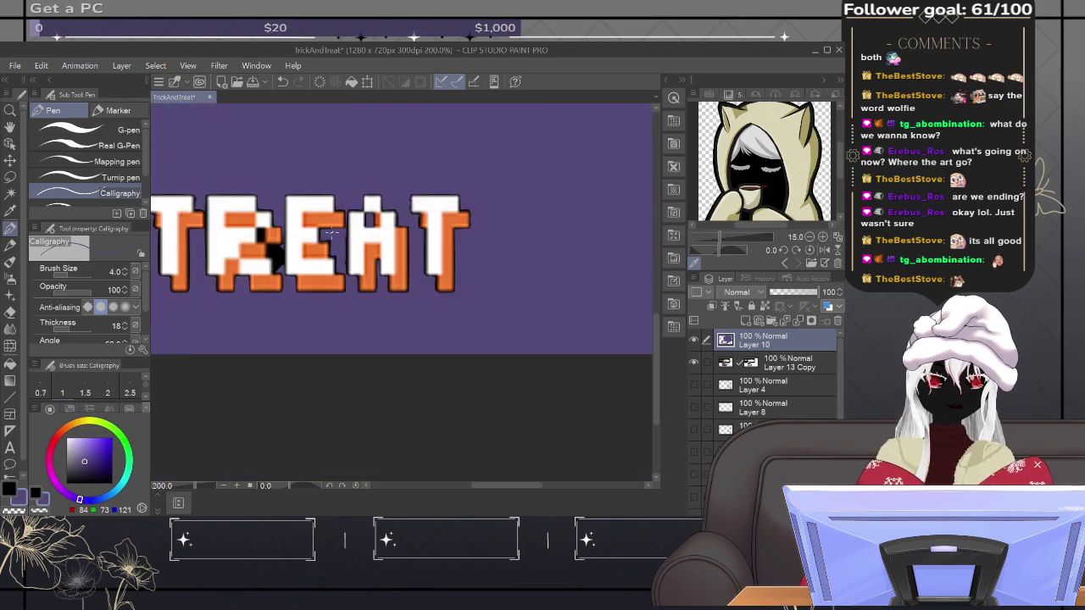
left_click_drag(277, 255, 409, 262)
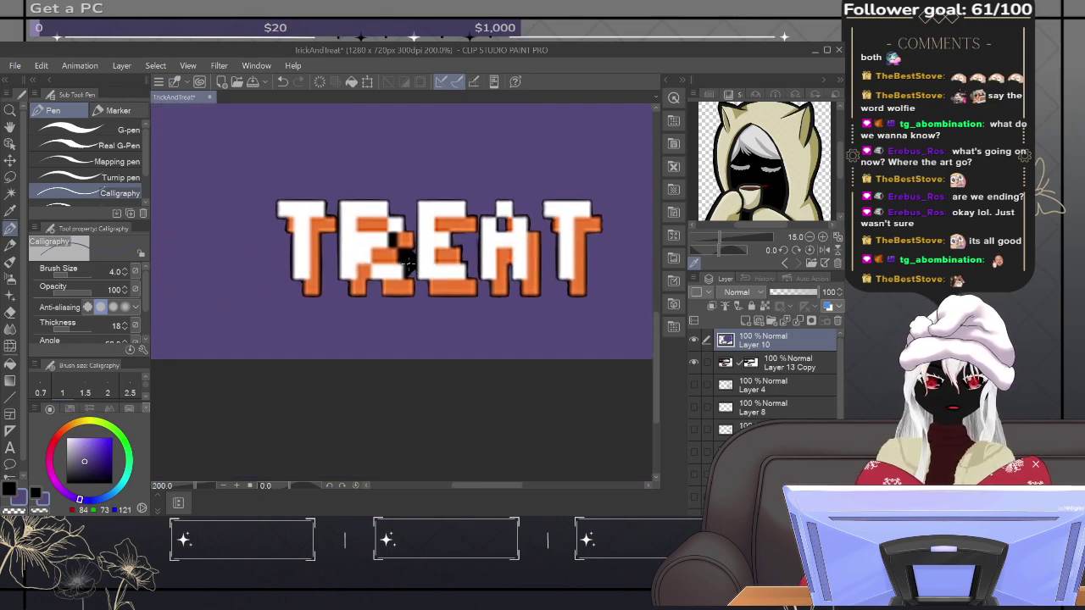
scroll(407, 261, "up", 6)
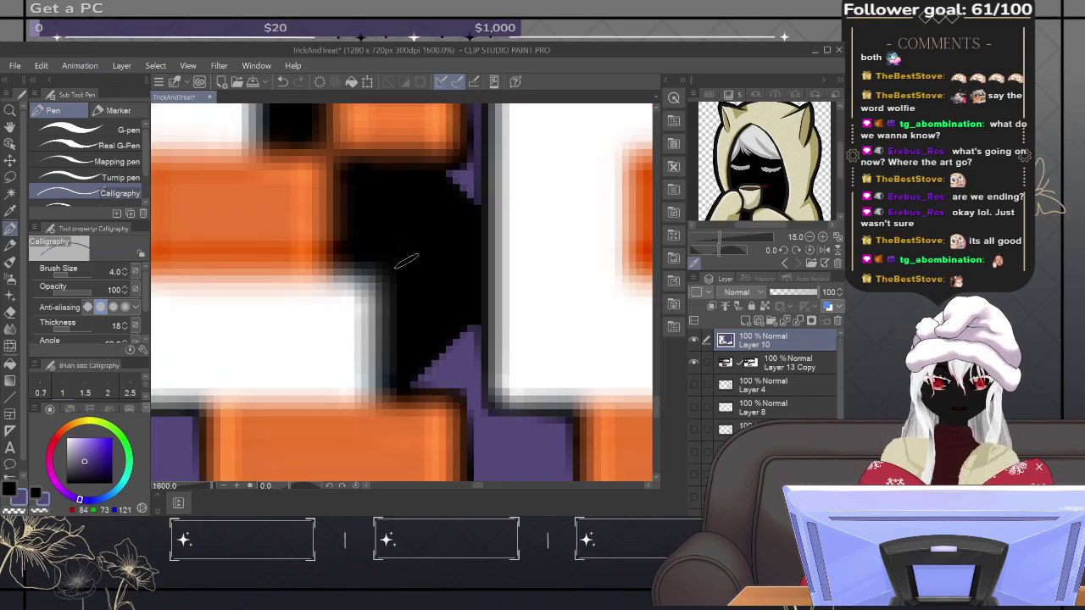
mouse_move(410, 354)
left_mouse_down()
mouse_move(410, 270)
mouse_move(362, 251)
mouse_move(361, 187)
mouse_move(368, 172)
mouse_move(463, 180)
mouse_move(465, 343)
mouse_move(459, 352)
mouse_move(451, 310)
mouse_move(427, 375)
mouse_move(424, 228)
mouse_move(455, 307)
mouse_move(443, 281)
mouse_move(450, 218)
mouse_move(430, 170)
mouse_move(415, 254)
mouse_move(400, 180)
mouse_move(381, 205)
mouse_move(373, 253)
mouse_move(375, 223)
mouse_move(414, 256)
mouse_move(382, 236)
mouse_move(390, 200)
mouse_move(372, 179)
mouse_move(455, 174)
left_mouse_up()
key("bracketleft")
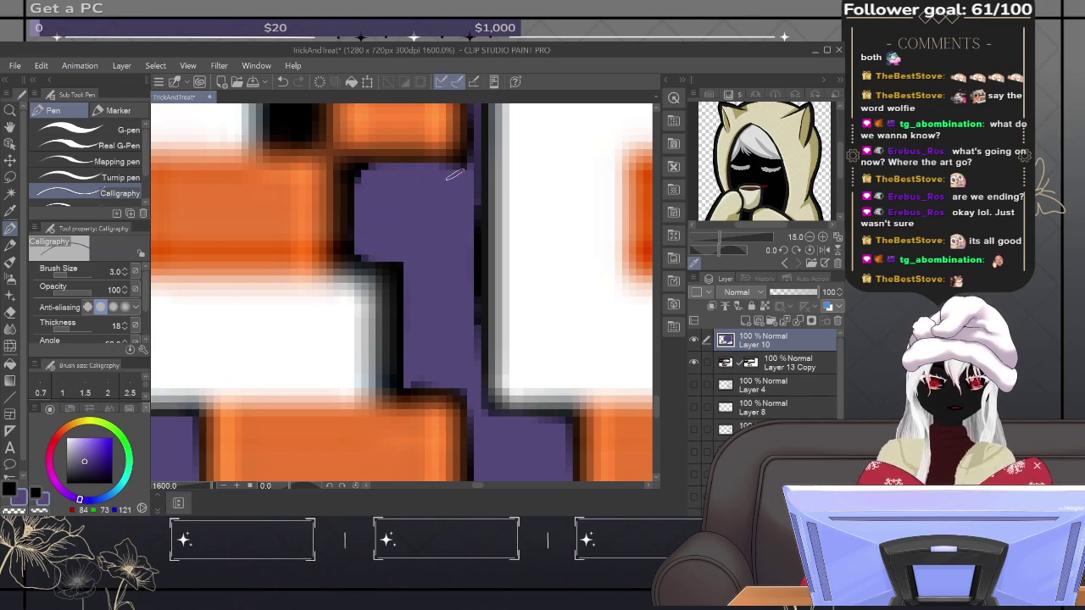
mouse_move(454, 174)
left_mouse_down()
mouse_move(444, 315)
mouse_move(521, 343)
left_mouse_up()
mouse_move(354, 270)
left_mouse_down()
mouse_move(355, 307)
mouse_move(349, 234)
mouse_move(345, 280)
mouse_move(361, 315)
mouse_move(364, 231)
mouse_move(347, 288)
left_mouse_up()
scroll(347, 286, "down", 7)
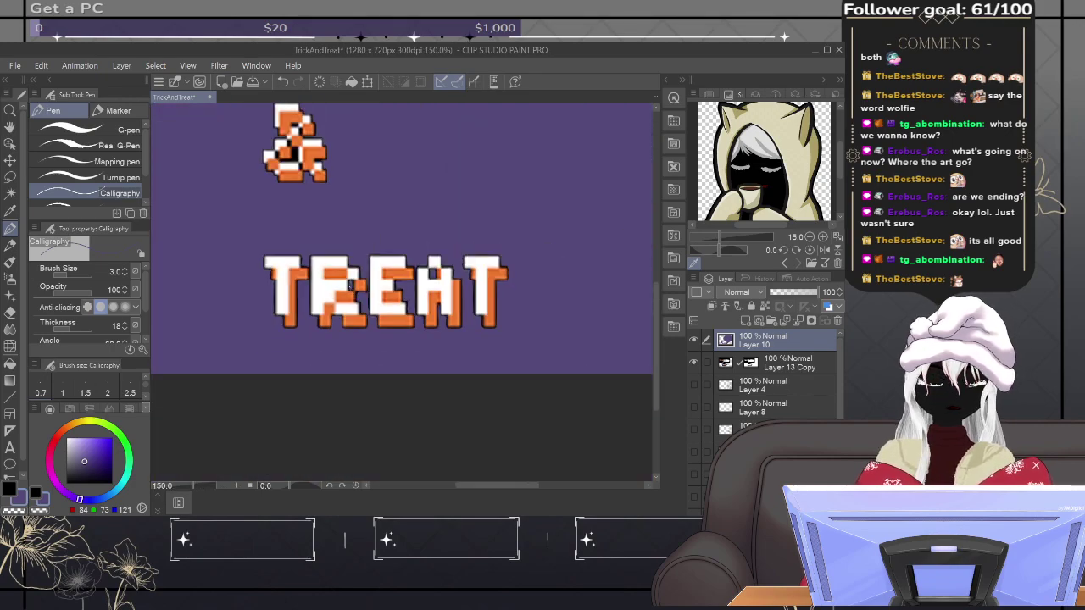
Step: Fill the black gaps in the lower part of the ampersand with purple using the size 3 Calligraphy pen
scroll(349, 287, "up", 5)
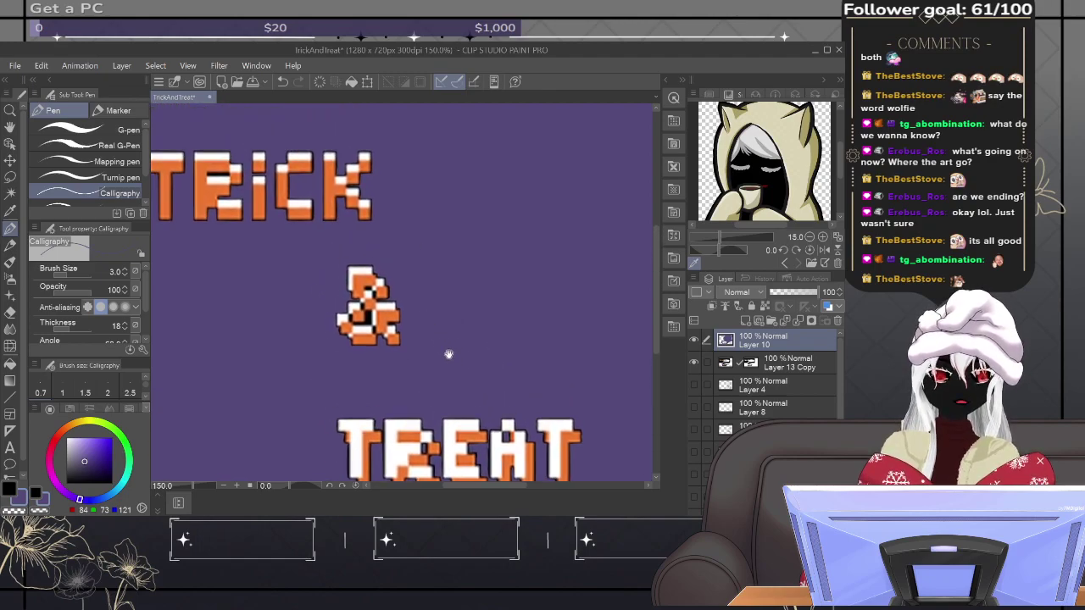
scroll(440, 342, "up", 5)
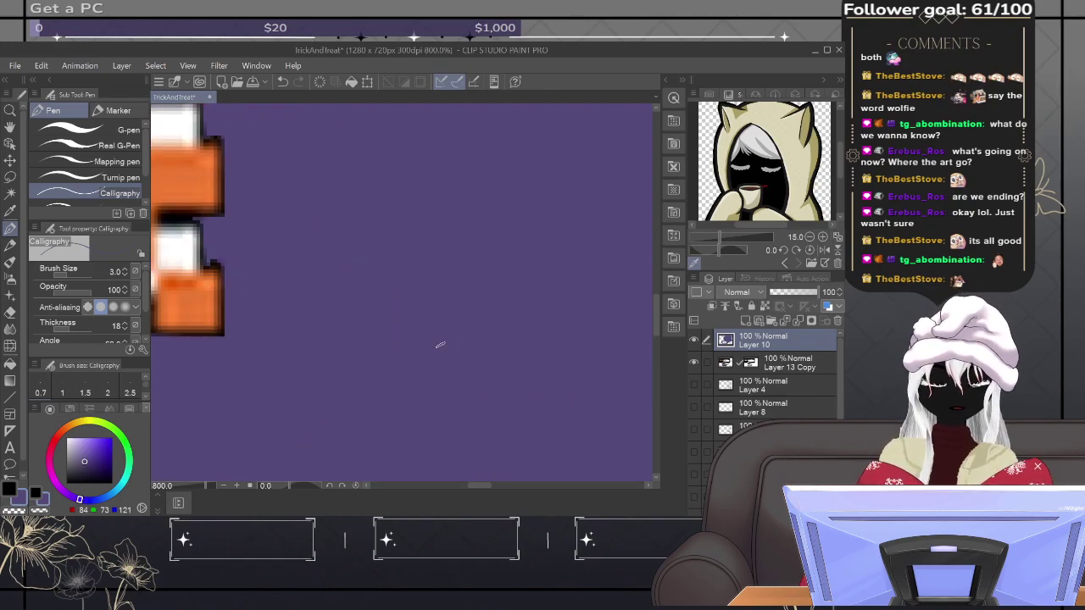
left_click_drag(306, 302, 538, 322)
scroll(538, 323, "up", 2)
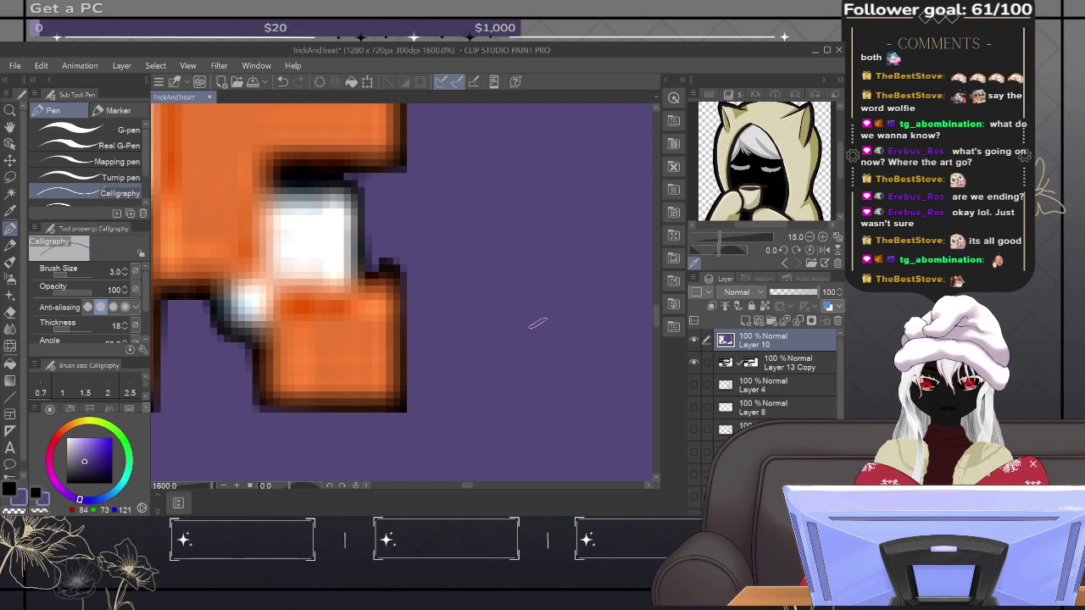
left_click_drag(323, 265, 561, 389)
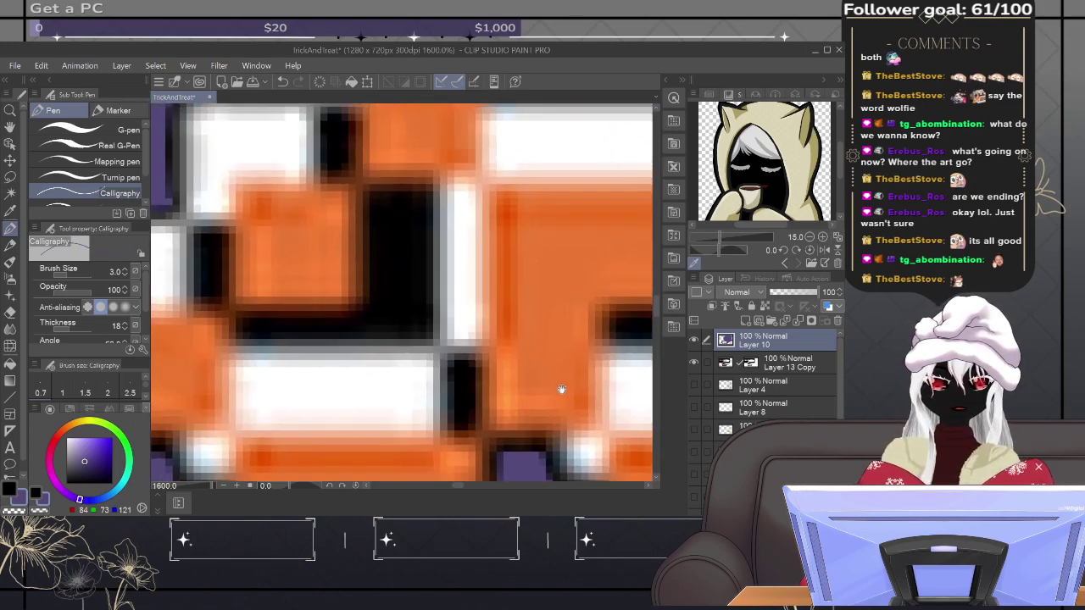
mouse_move(384, 239)
left_mouse_down()
mouse_move(393, 270)
mouse_move(386, 210)
mouse_move(381, 298)
mouse_move(393, 293)
mouse_move(404, 207)
mouse_move(414, 318)
mouse_move(416, 283)
mouse_move(409, 320)
mouse_move(391, 323)
mouse_move(379, 298)
mouse_move(380, 332)
mouse_move(242, 332)
left_mouse_up()
mouse_move(209, 293)
left_mouse_down()
mouse_move(207, 246)
mouse_move(205, 294)
left_mouse_up()
mouse_move(336, 125)
left_mouse_down()
mouse_move(334, 166)
mouse_move(336, 124)
left_mouse_up()
mouse_move(460, 373)
left_mouse_down()
mouse_move(461, 429)
mouse_move(458, 378)
left_mouse_up()
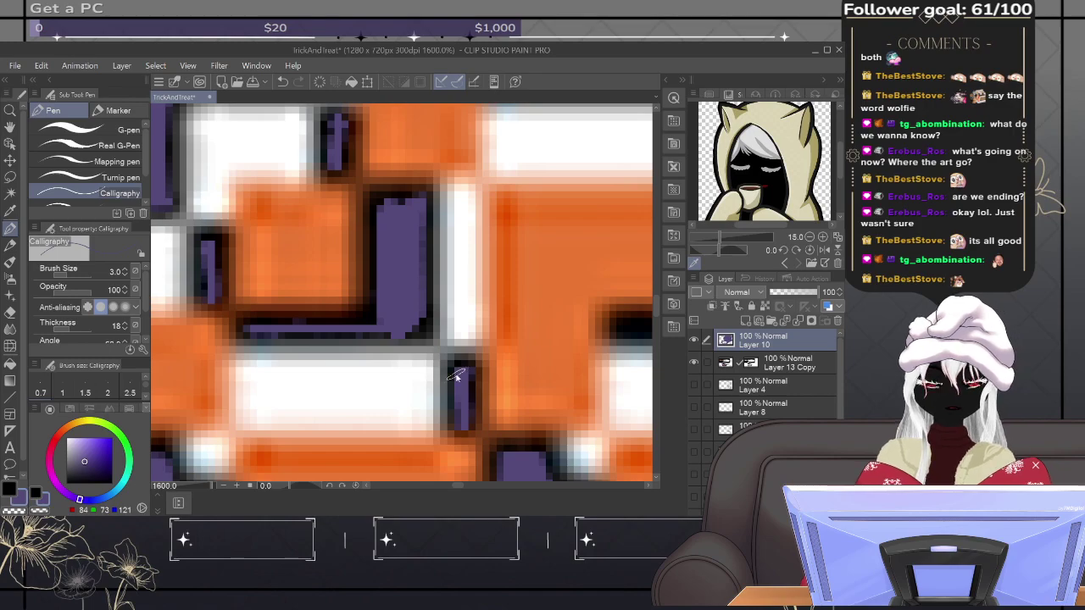
Step: Paint purple into the ampersand's remaining black gaps, covering the notch on its lower arm and the openings in its upper loop
scroll(456, 377, "down", 4)
scroll(456, 377, "up", 4)
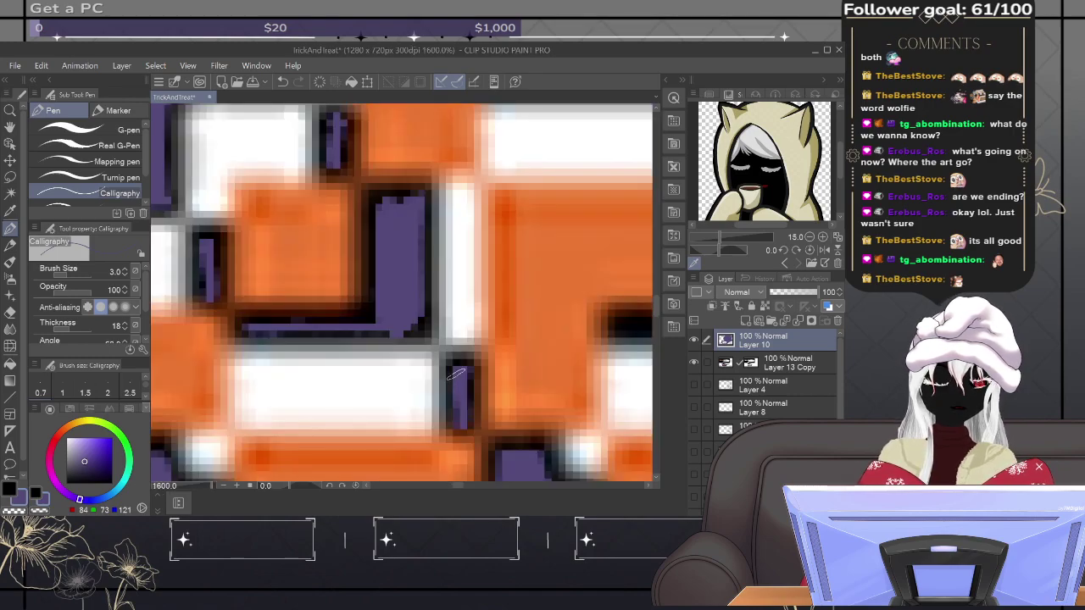
mouse_move(456, 373)
left_mouse_down()
mouse_move(538, 327)
mouse_move(407, 322)
mouse_move(489, 314)
left_mouse_up()
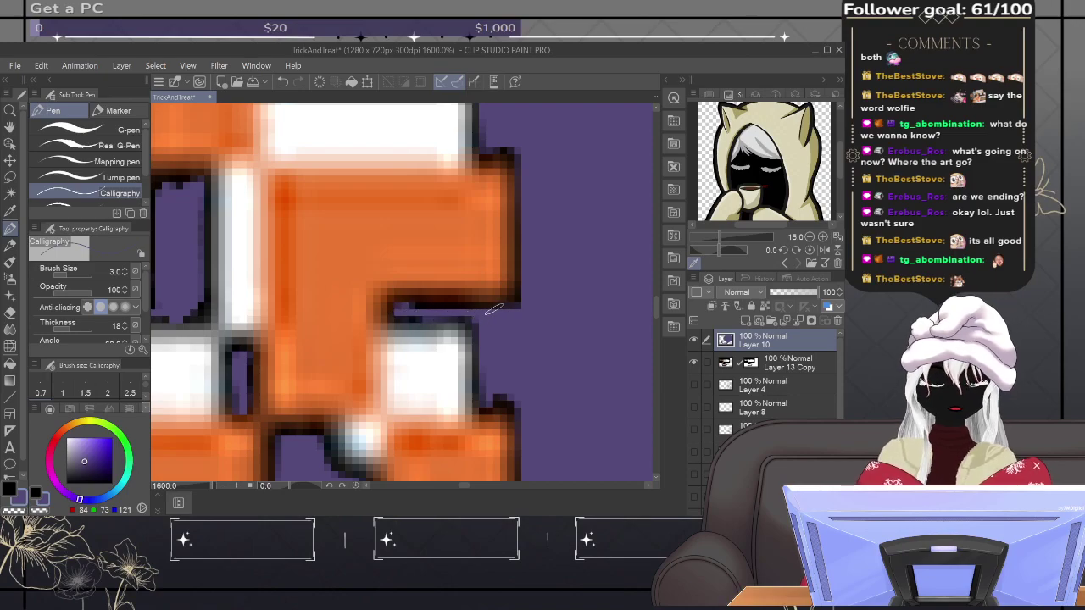
mouse_move(327, 210)
left_mouse_down()
mouse_move(394, 276)
mouse_move(395, 328)
left_mouse_up()
mouse_move(346, 227)
left_mouse_down()
mouse_move(356, 227)
mouse_move(303, 228)
mouse_move(345, 226)
left_mouse_up()
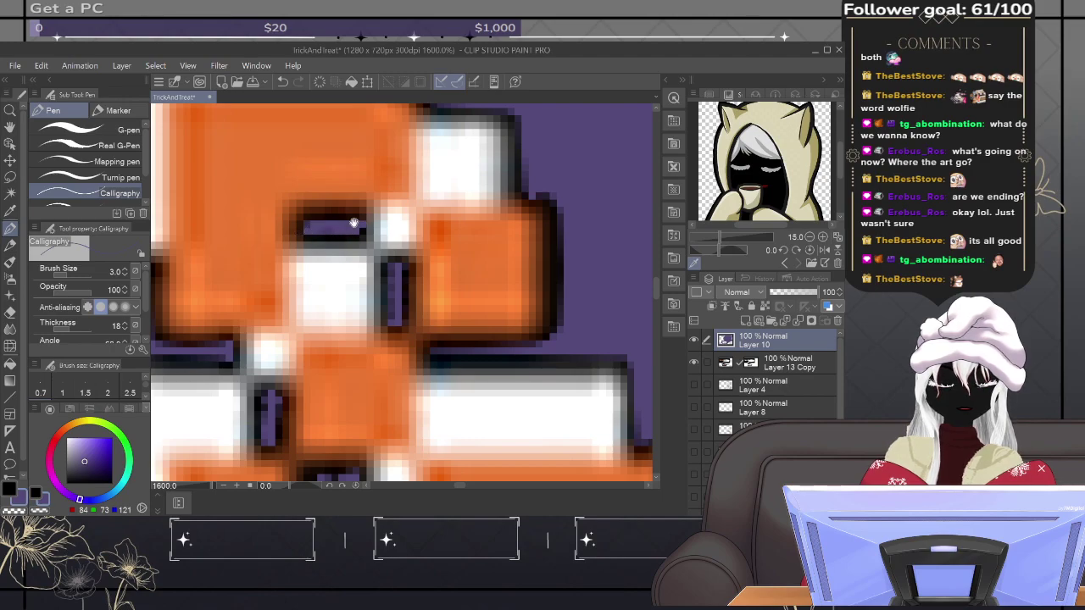
scroll(312, 275, "down", 7)
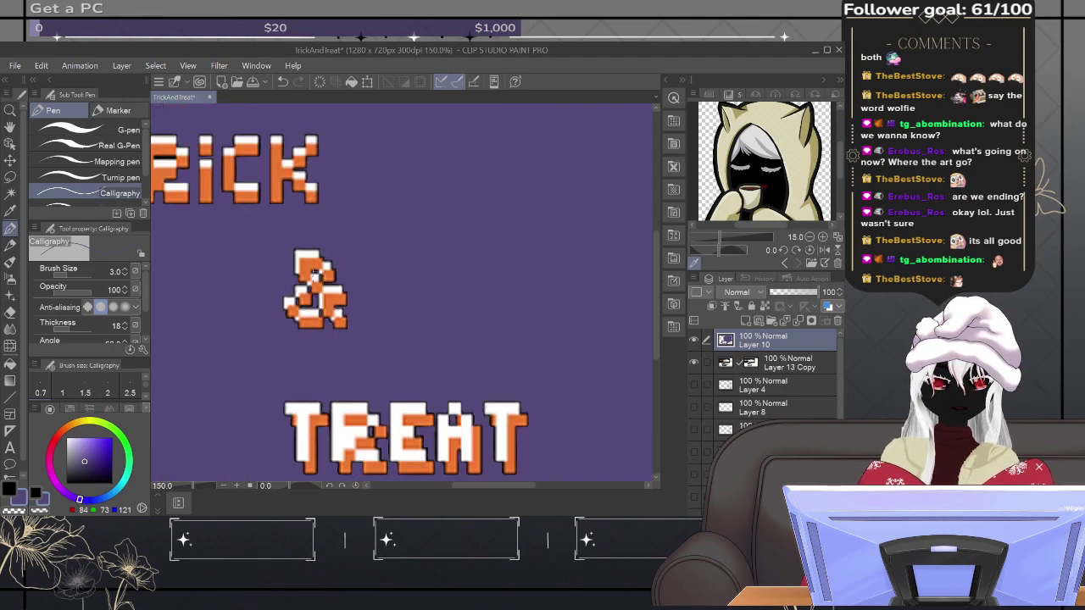
Step: Fill the narrow black slot inside the R of "TRICK" with purple, leaving a dark outline around it
left_click_drag(314, 276, 491, 358)
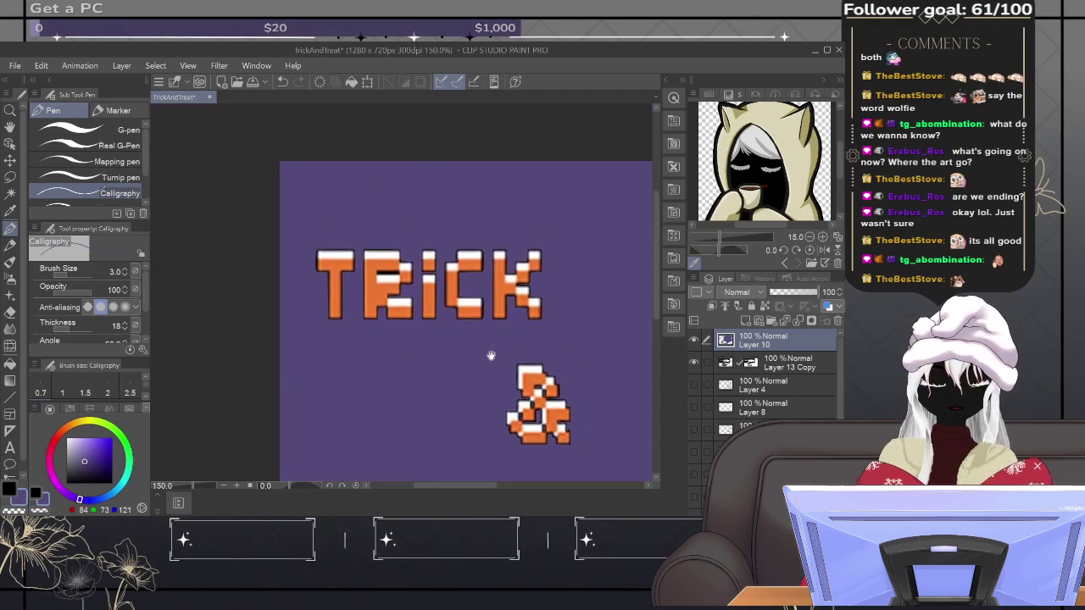
scroll(481, 353, "up", 3)
scroll(481, 354, "up", 3)
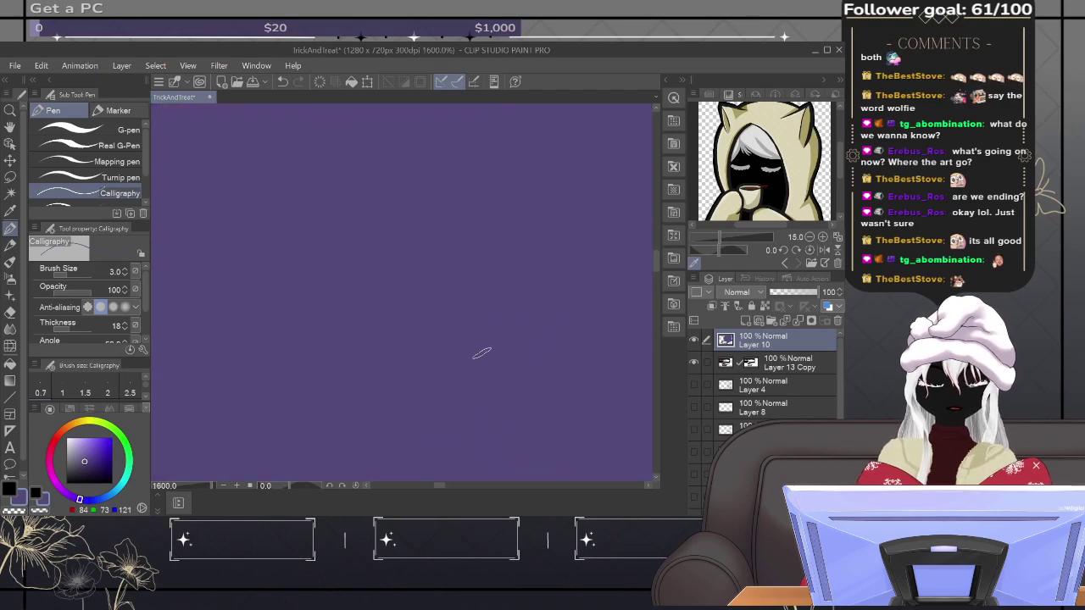
left_click_drag(312, 221, 533, 431)
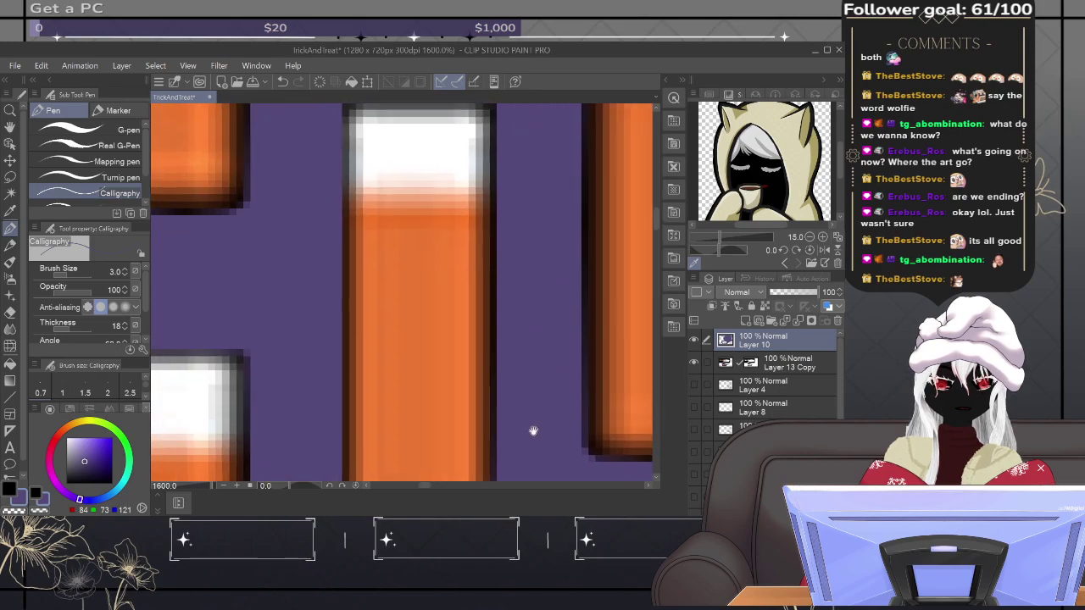
left_click_drag(442, 299, 489, 336)
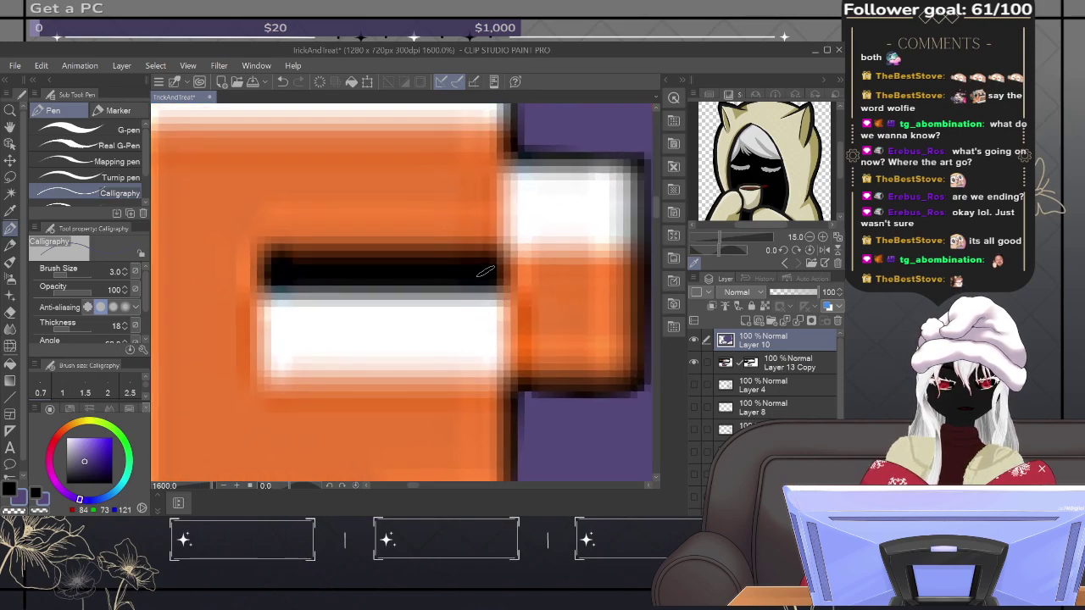
left_click_drag(489, 276, 276, 273)
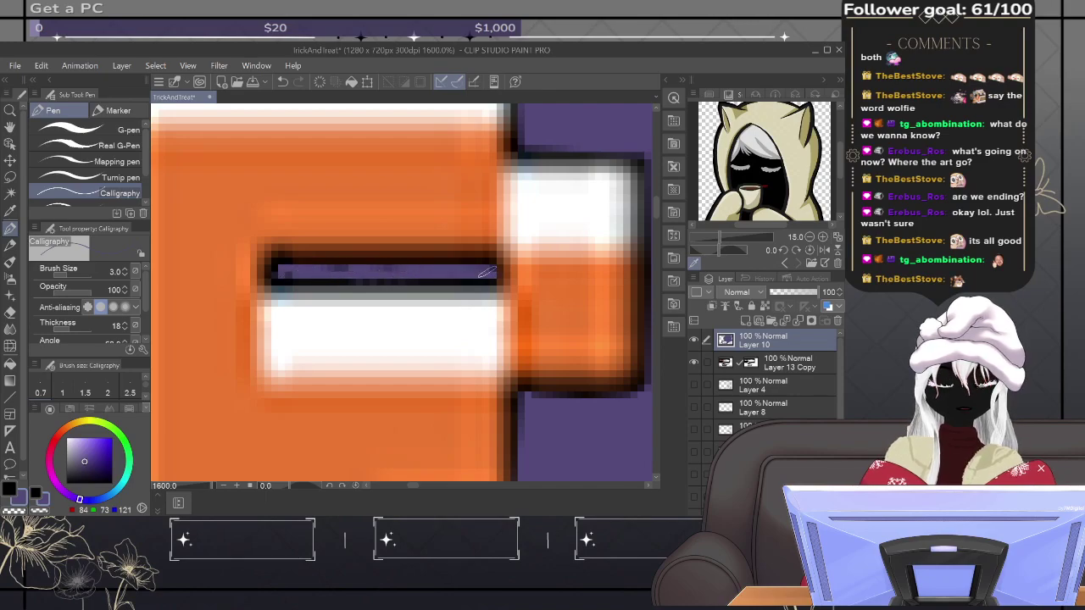
Step: Make Layers 4, 8, 7, 6 and 5 visible again with the layers below them, leaving the two layers under Layer 9 hidden
scroll(487, 273, "down", 8)
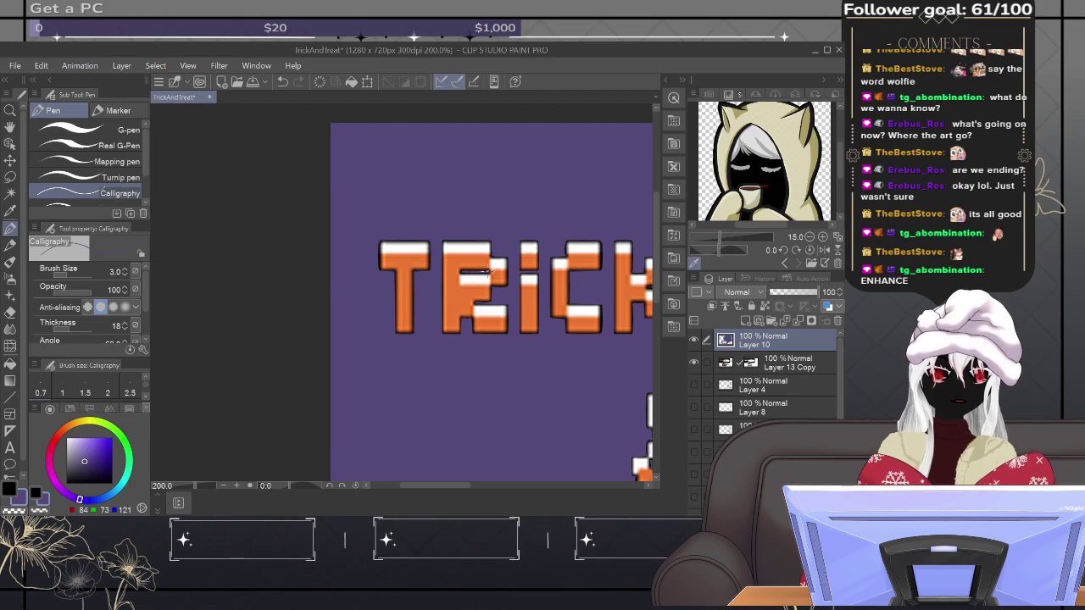
left_click_drag(613, 381, 331, 308)
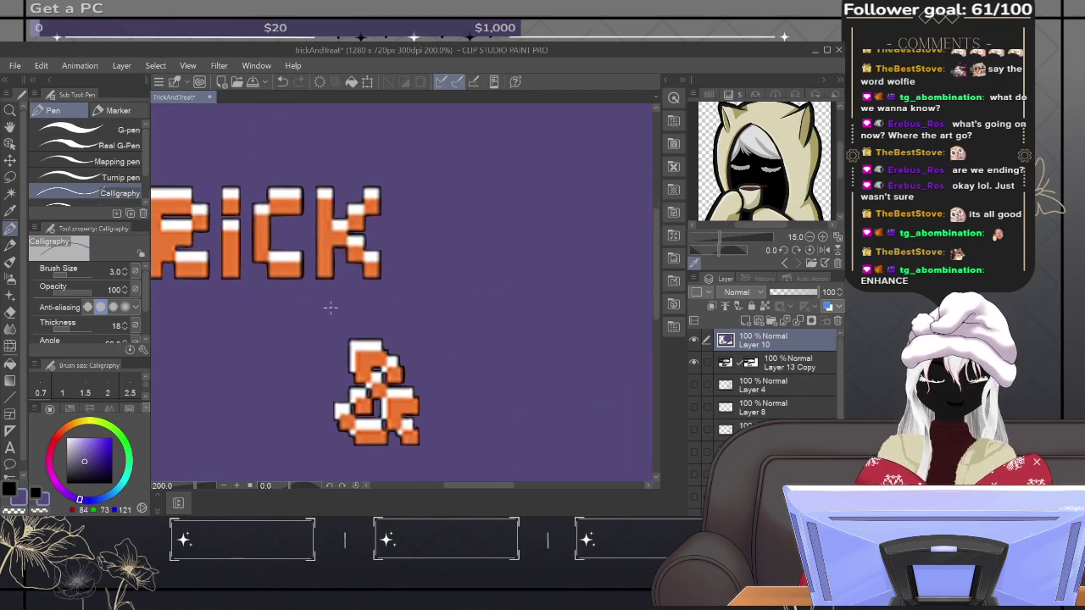
scroll(330, 310, "down", 2)
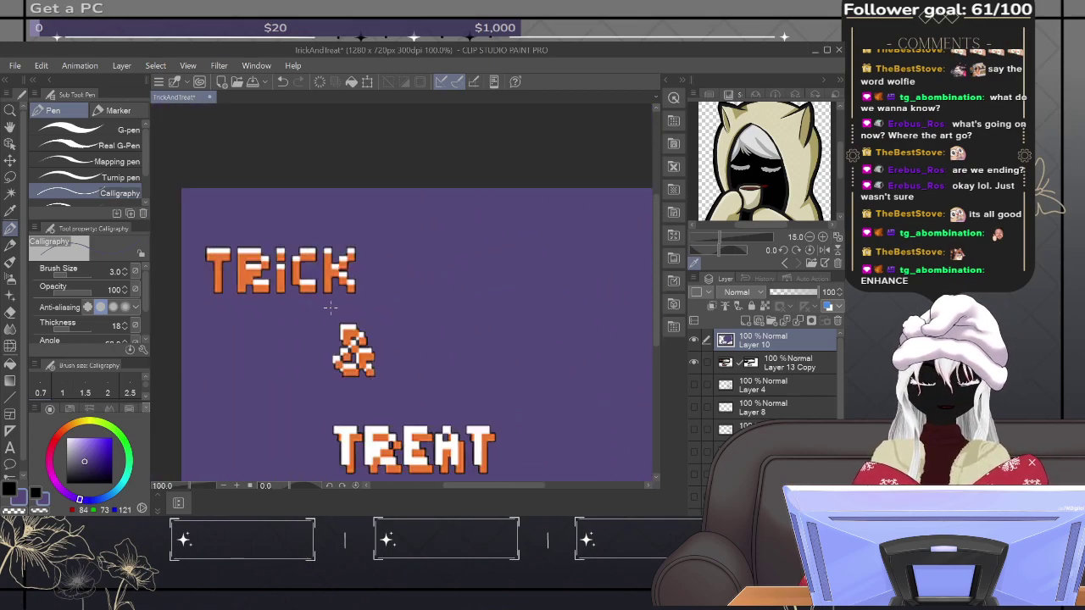
left_click_drag(514, 381, 438, 322)
scroll(436, 319, "down", 1)
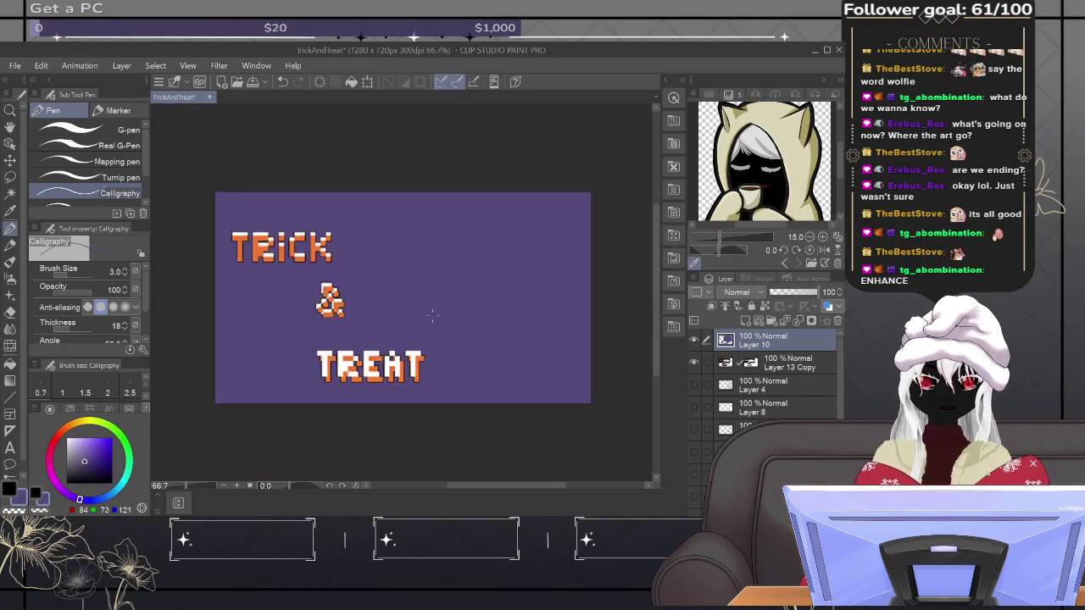
scroll(432, 315, "down", 1)
left_click(694, 386)
left_click(693, 407)
left_click(694, 429)
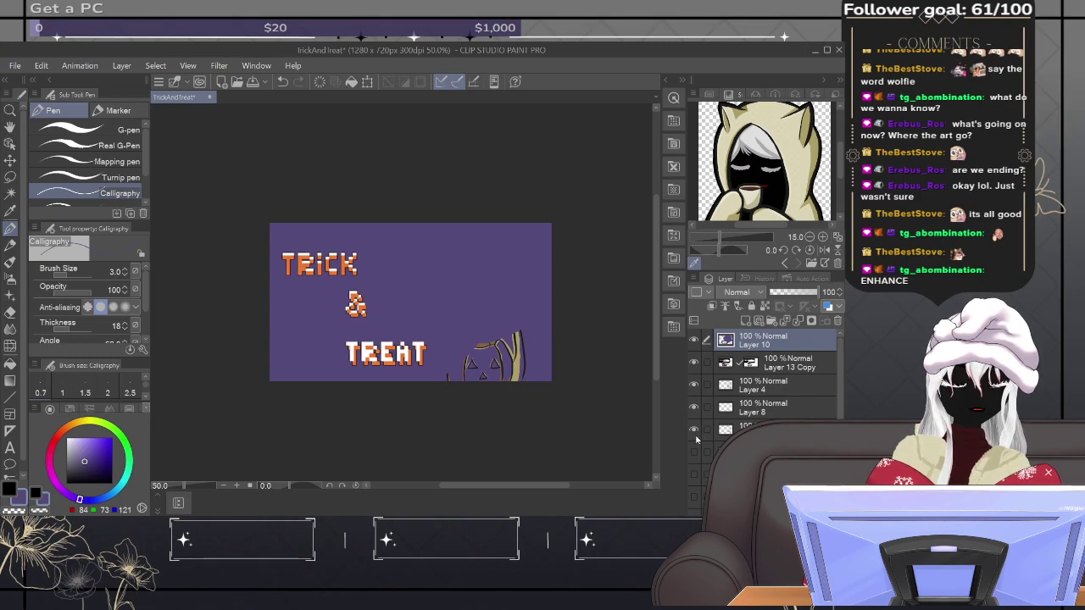
left_click(695, 452)
left_click(695, 475)
left_click(694, 498)
scroll(696, 440, "down", 3)
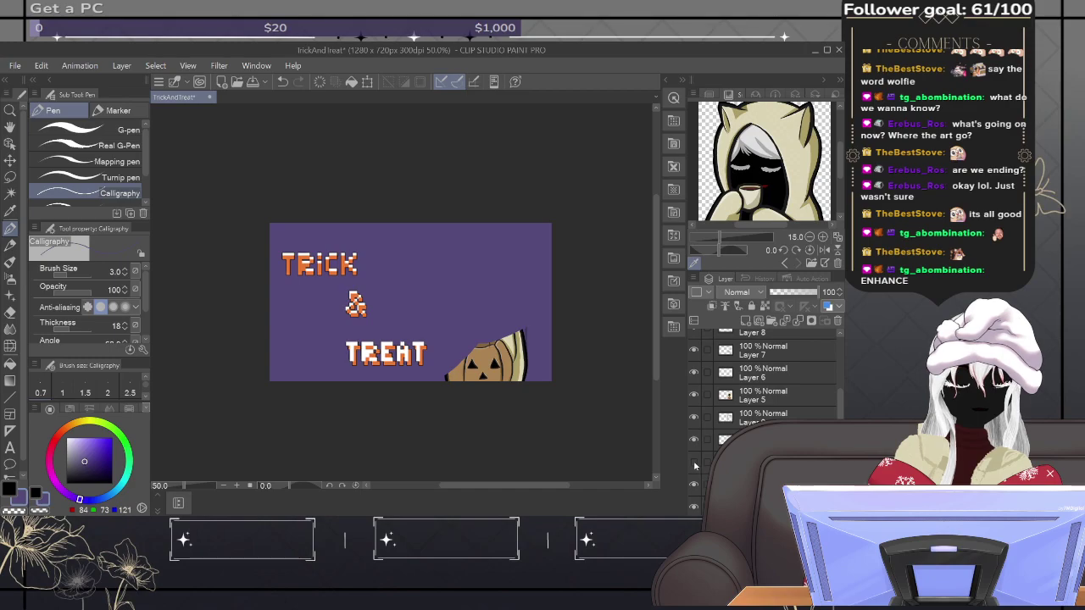
left_click(695, 463)
left_click_drag(694, 463, 698, 445)
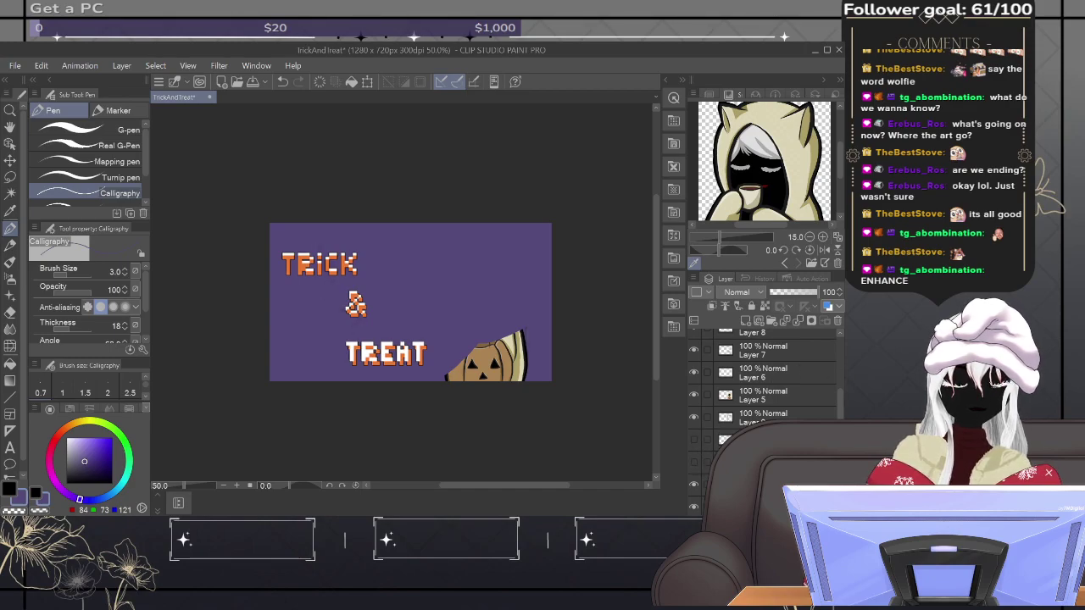
scroll(811, 344, "up", 3)
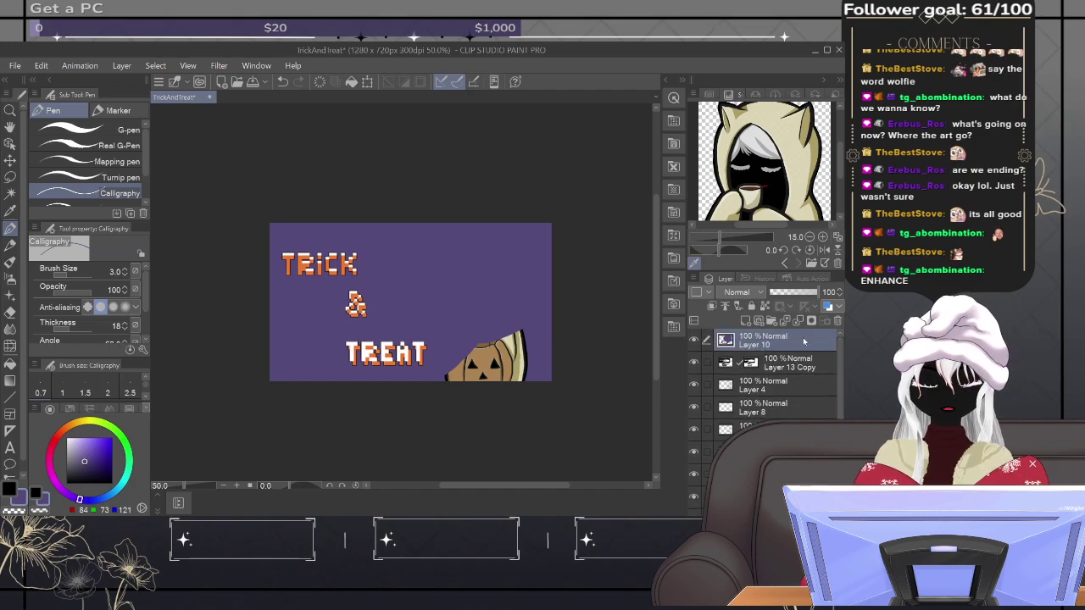
Step: Erase the purple on Layer 10 that covers the hooded character and pumpkin, using the Hard eraser at size 200
key("e")
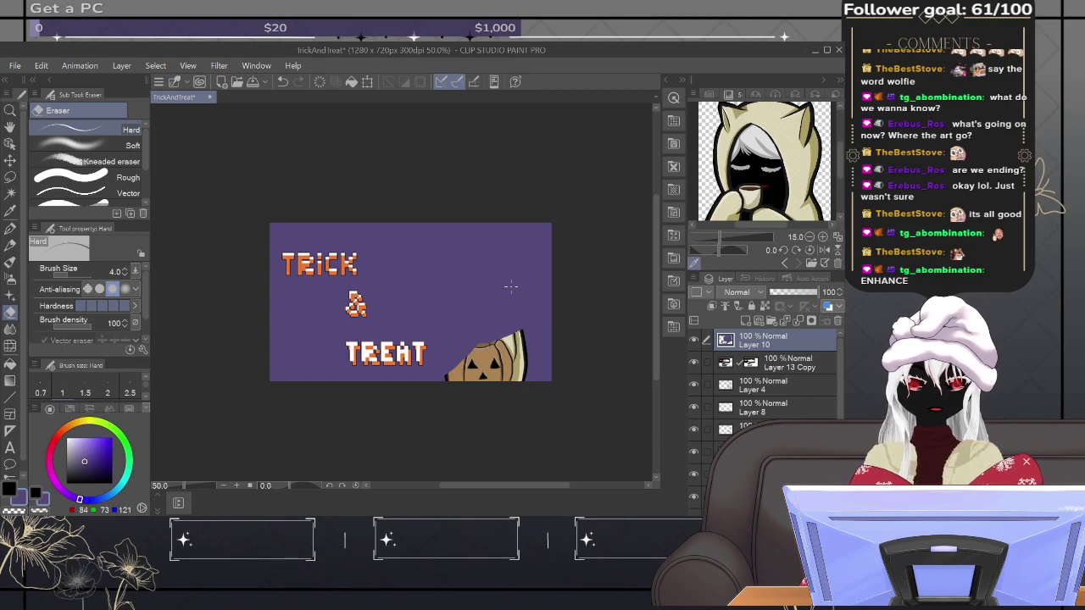
scroll(511, 286, "up", 1)
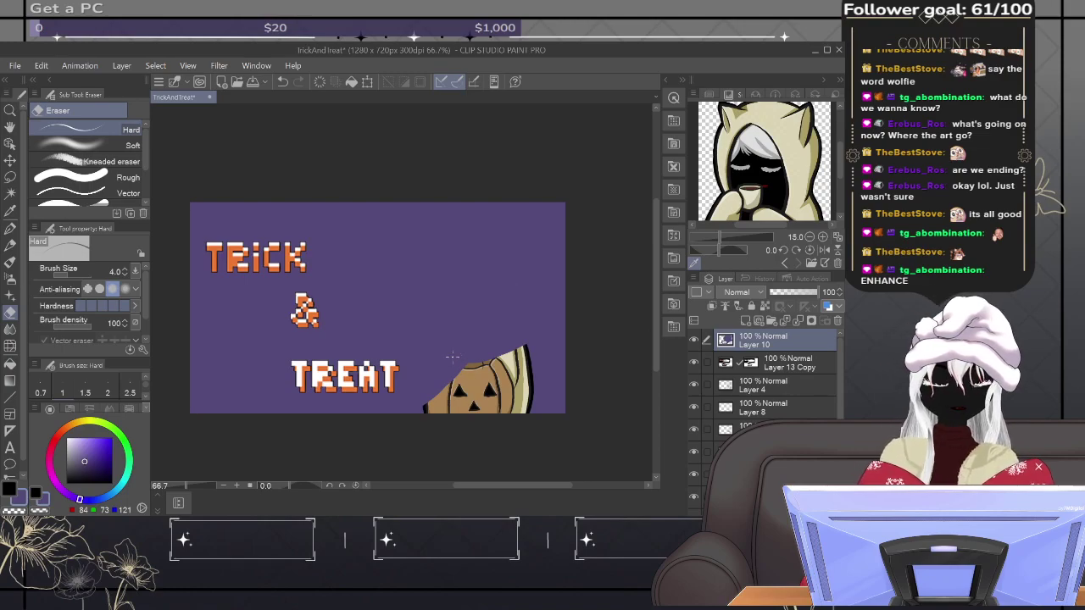
key("bracketright")
key("bracketright")
key("bracketright")
key("bracketright")
key("bracketright")
key("bracketright")
key("bracketright")
key("bracketright")
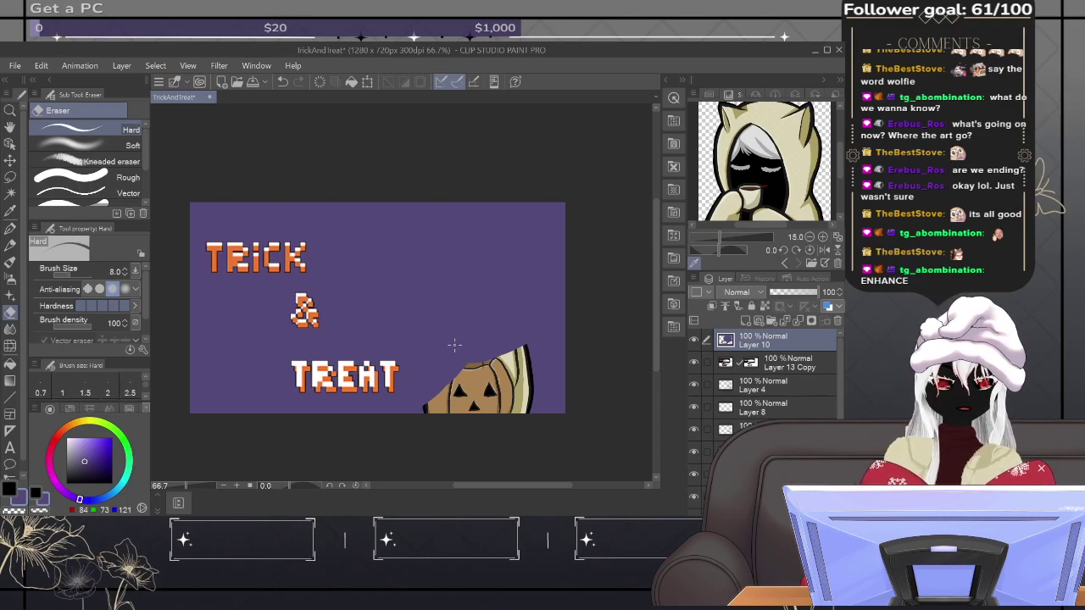
key("bracketright")
key("bracketright")
key("bracketright")
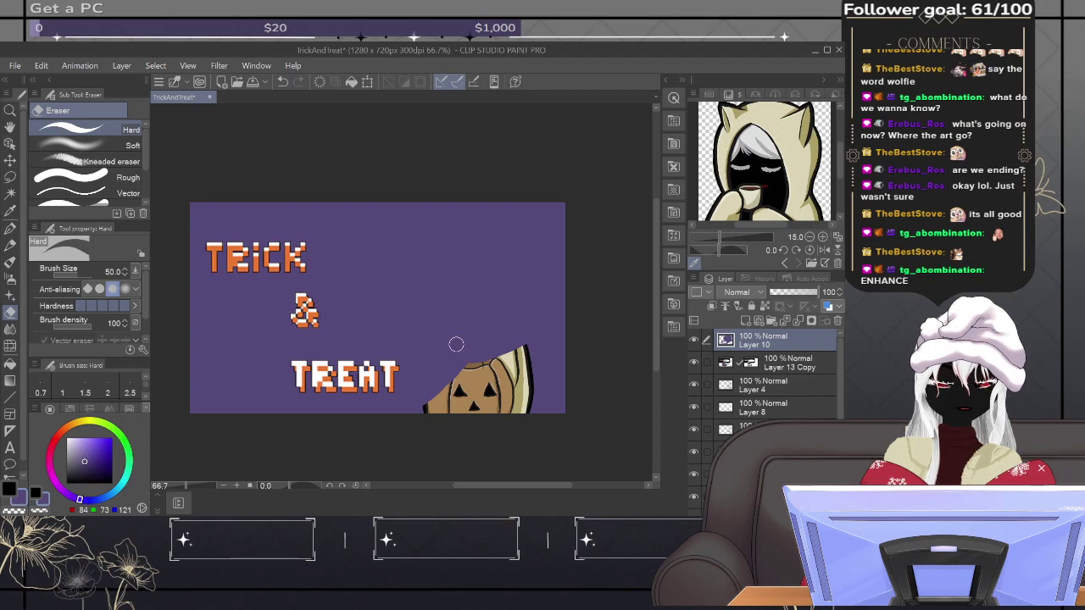
key("bracketright")
key("bracketright")
key("bracketright")
key("bracketright")
key("bracketright")
key("bracketright")
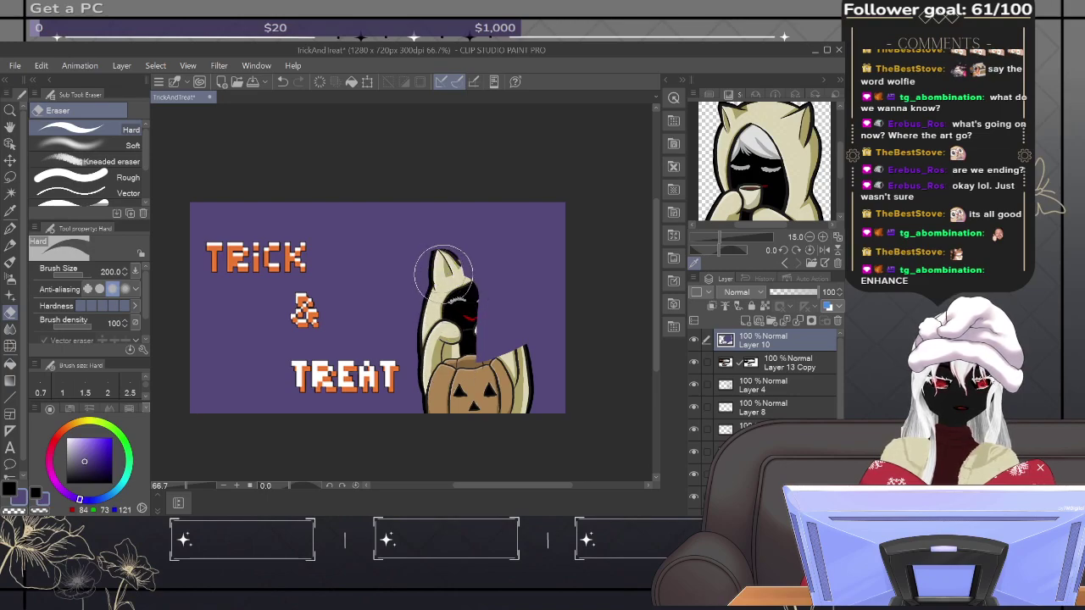
mouse_move(468, 270)
left_mouse_down()
mouse_move(507, 269)
mouse_move(525, 256)
mouse_move(532, 314)
mouse_move(497, 291)
mouse_move(474, 365)
mouse_move(485, 403)
left_mouse_up()
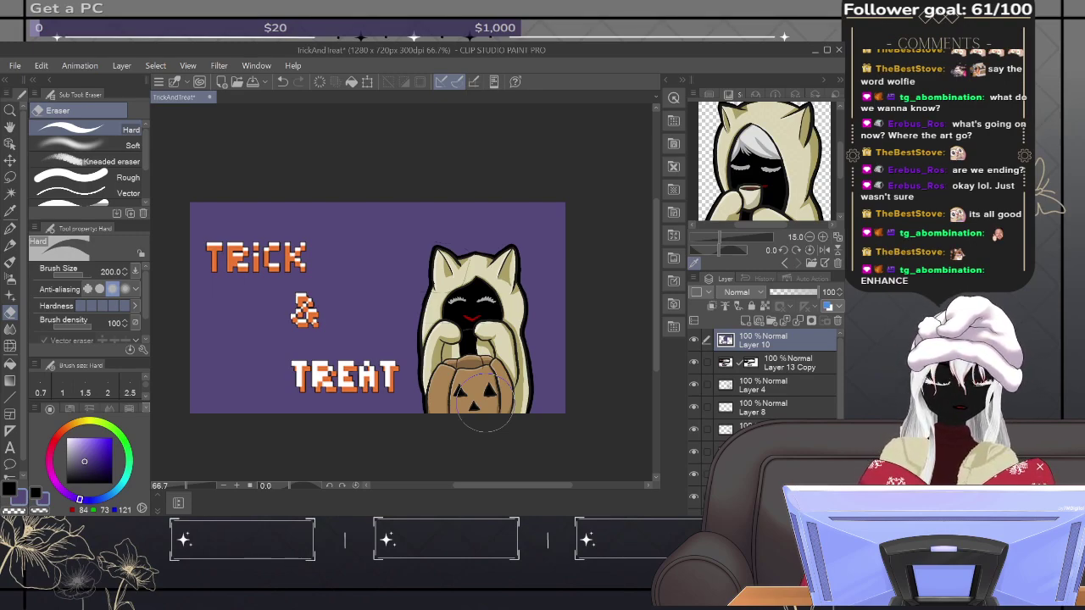
Step: Add a new layer above Layer 10 and set the drawing colour to light purple, RGB 121, 104, 178
left_click(789, 367)
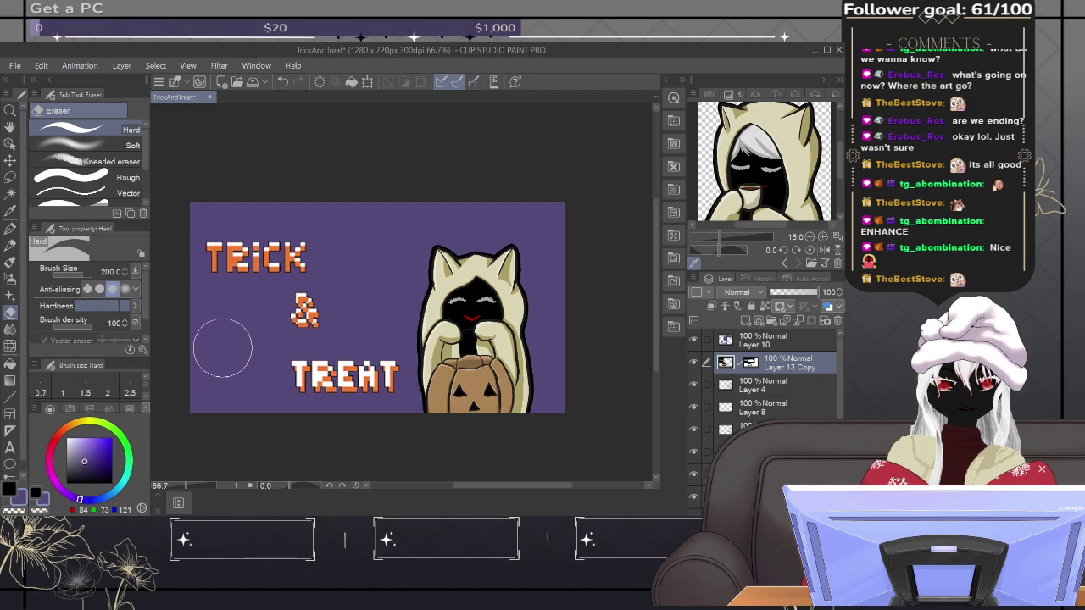
left_click(781, 346)
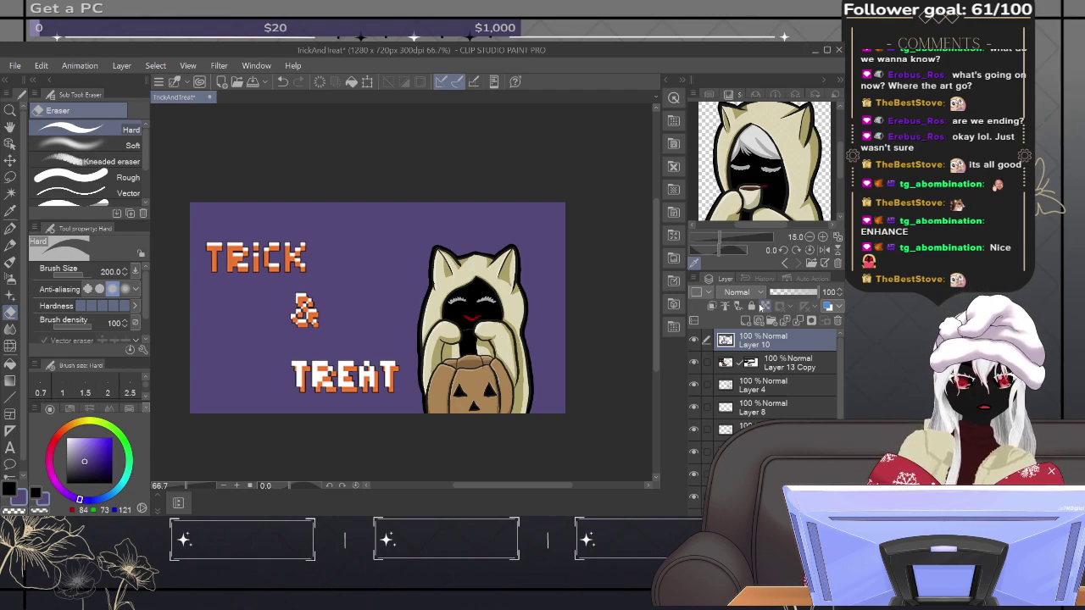
left_click(746, 321)
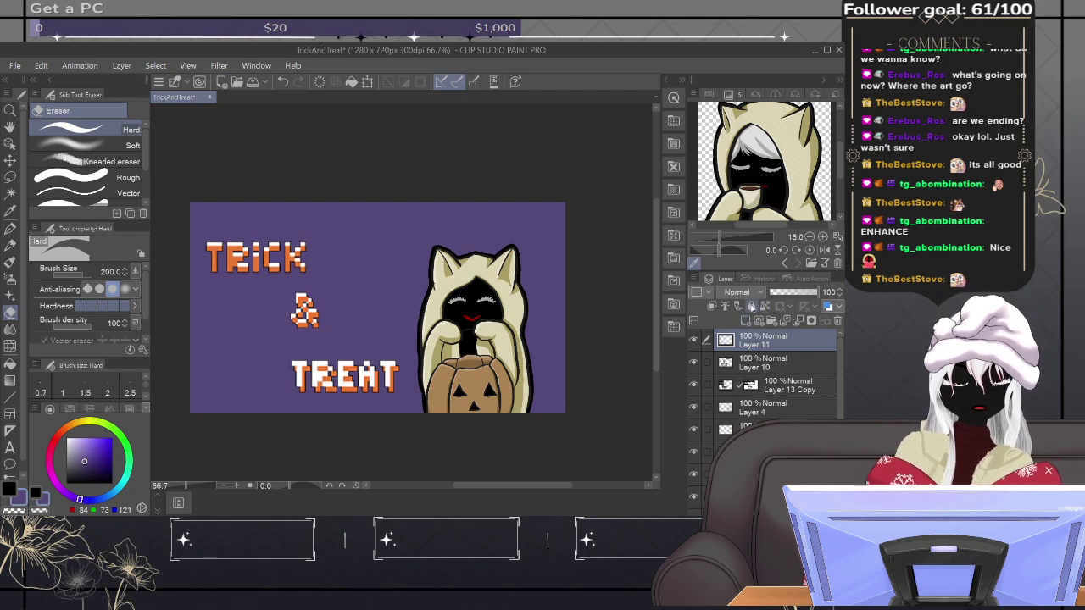
left_click(86, 449)
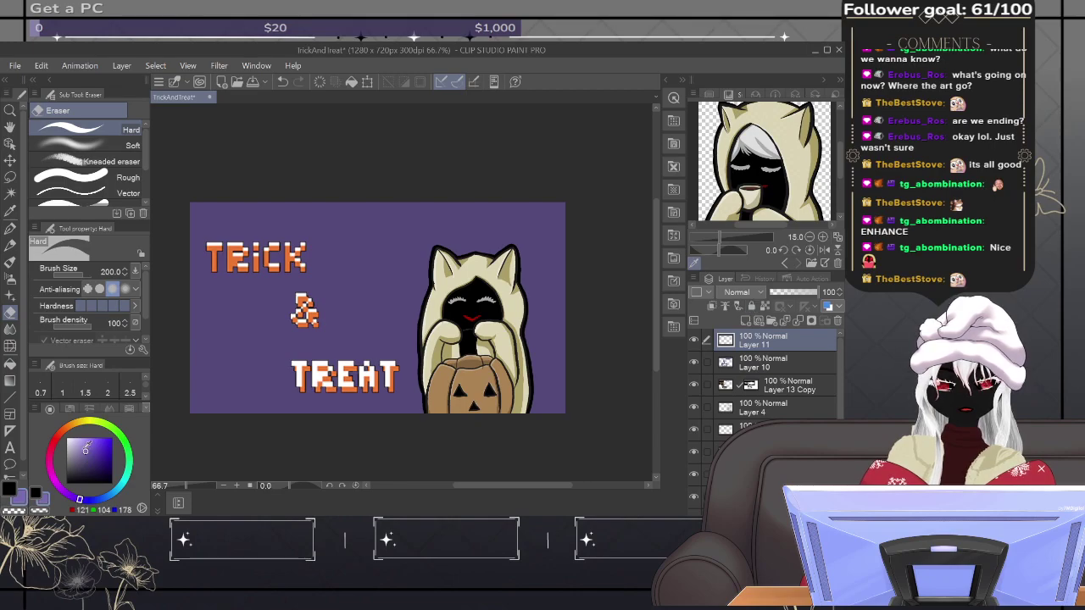
Step: Draw a small light purple confetti fleck between "TRICK" and the character with the Calligraphy pen, and enlarge the pen to size 15
left_click(11, 227)
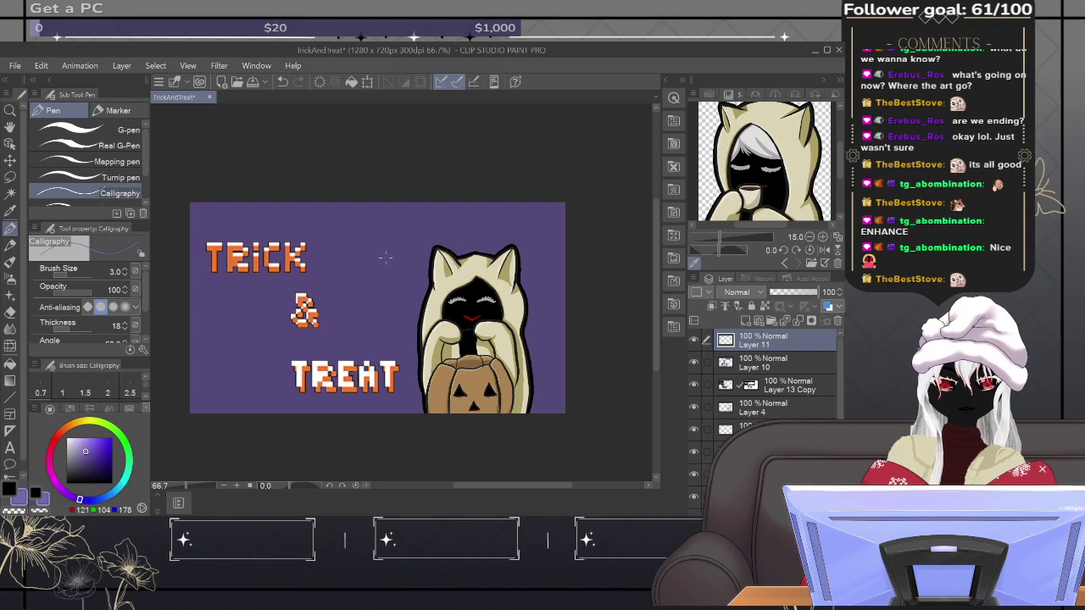
key("bracketright")
key("bracketright")
key("bracketright")
key("bracketright")
key("bracketright")
key("bracketright")
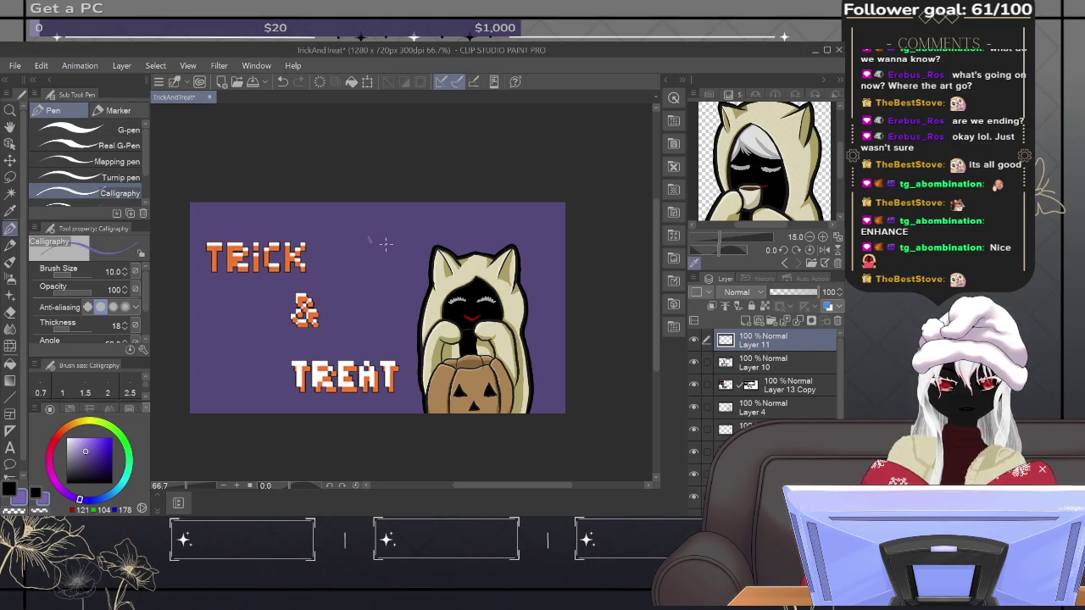
key("bracketright")
key("bracketright")
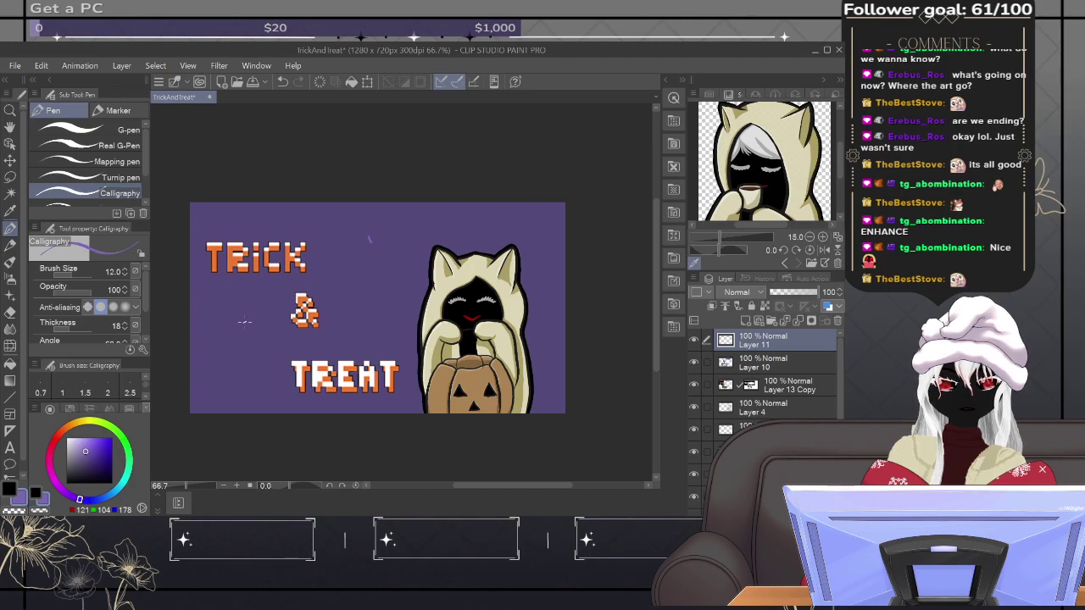
Step: Try a light purple stroke beside the ampersand with the Real G-Pen and another with the G-pen, undoing each one
left_click(106, 145)
left_click_drag(235, 331, 242, 345)
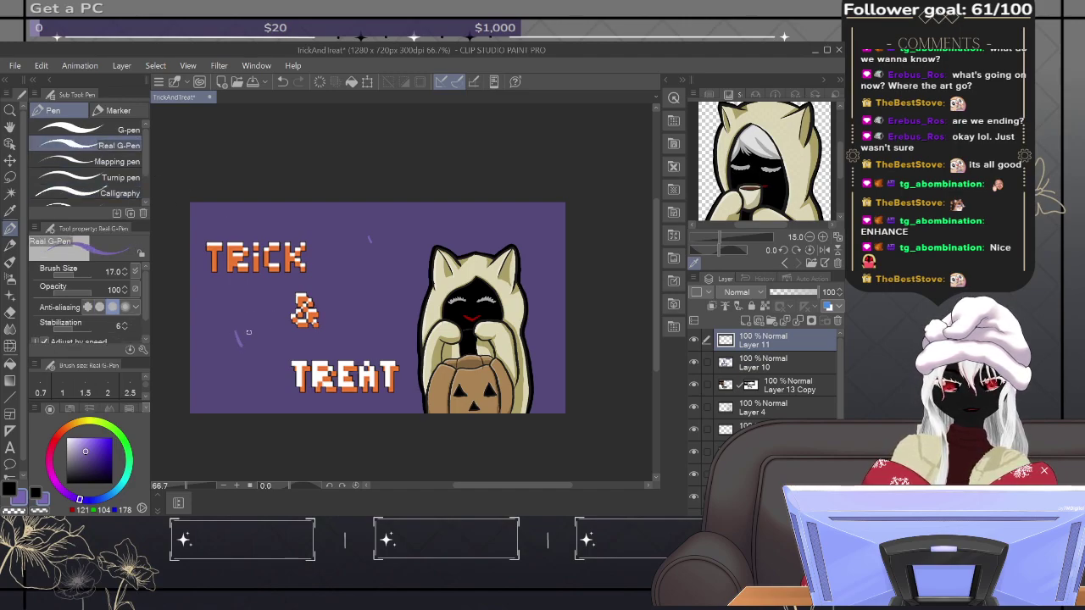
key("ctrl+z")
left_click(102, 130)
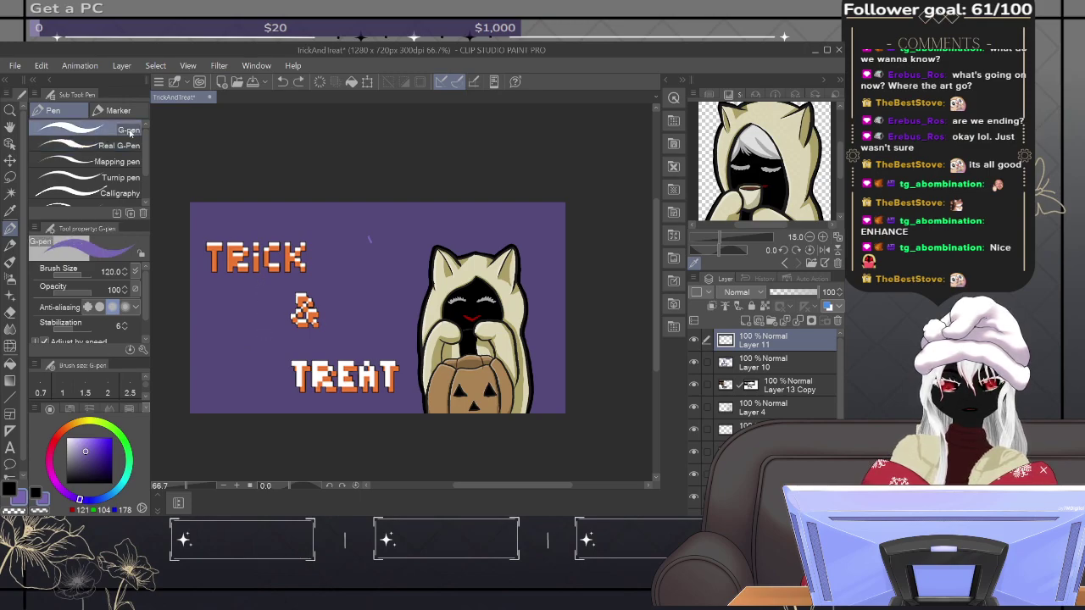
left_click_drag(230, 334, 244, 344)
key("ctrl+z")
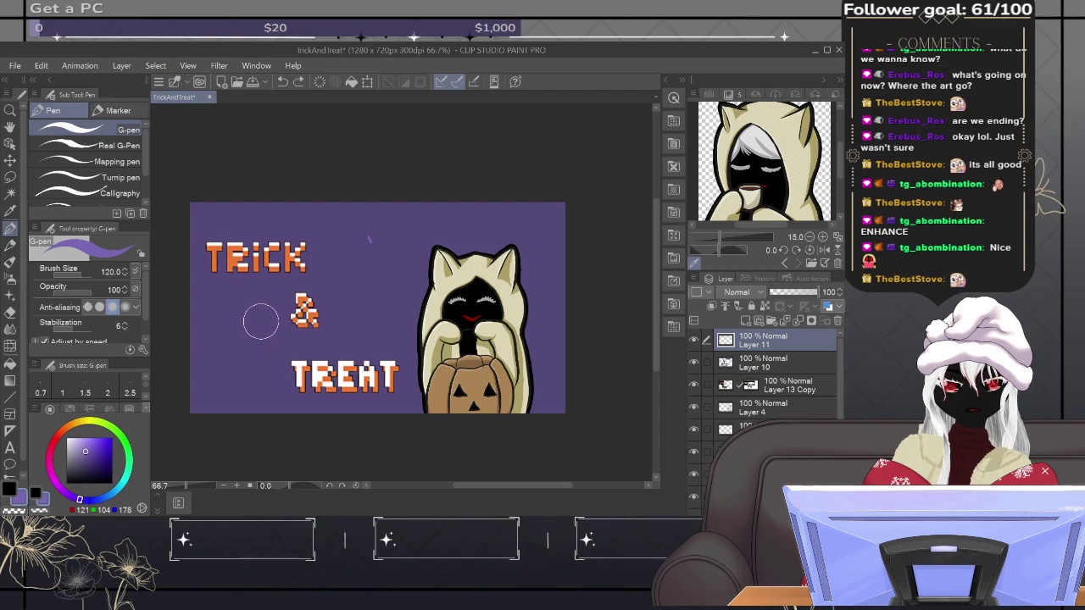
Step: Scatter short light purple confetti flecks around the lettering and the character using the size 15 Calligraphy pen
left_click(99, 193)
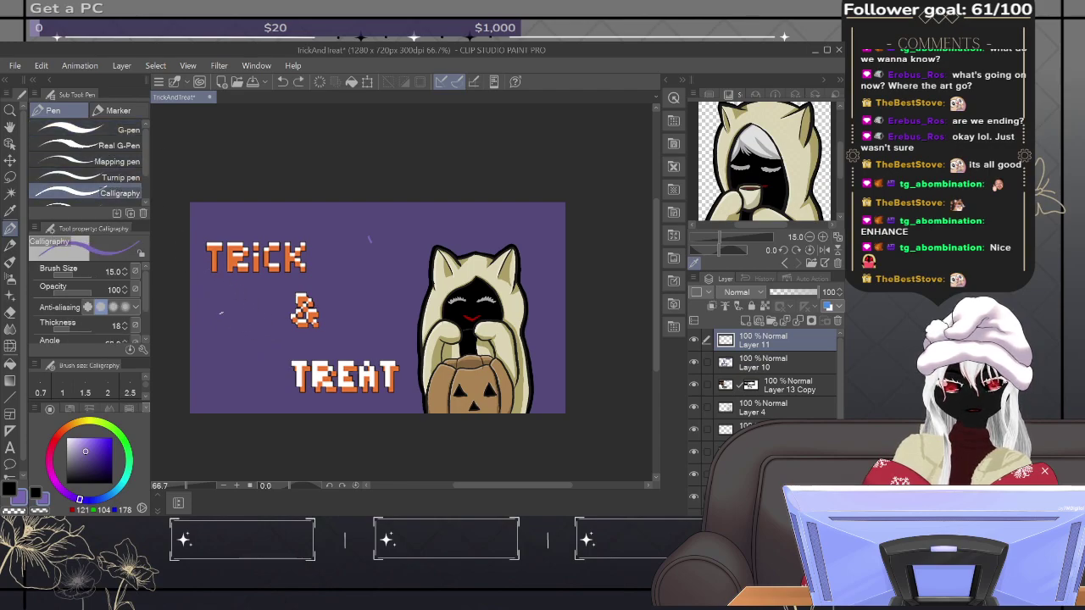
left_click_drag(218, 317, 221, 323)
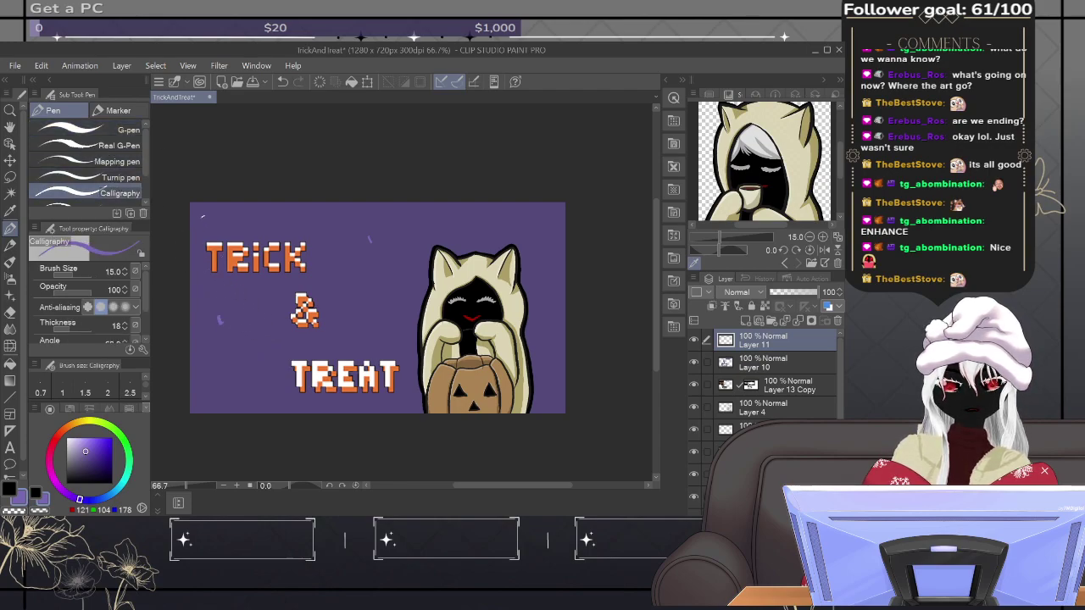
left_click_drag(202, 216, 204, 221)
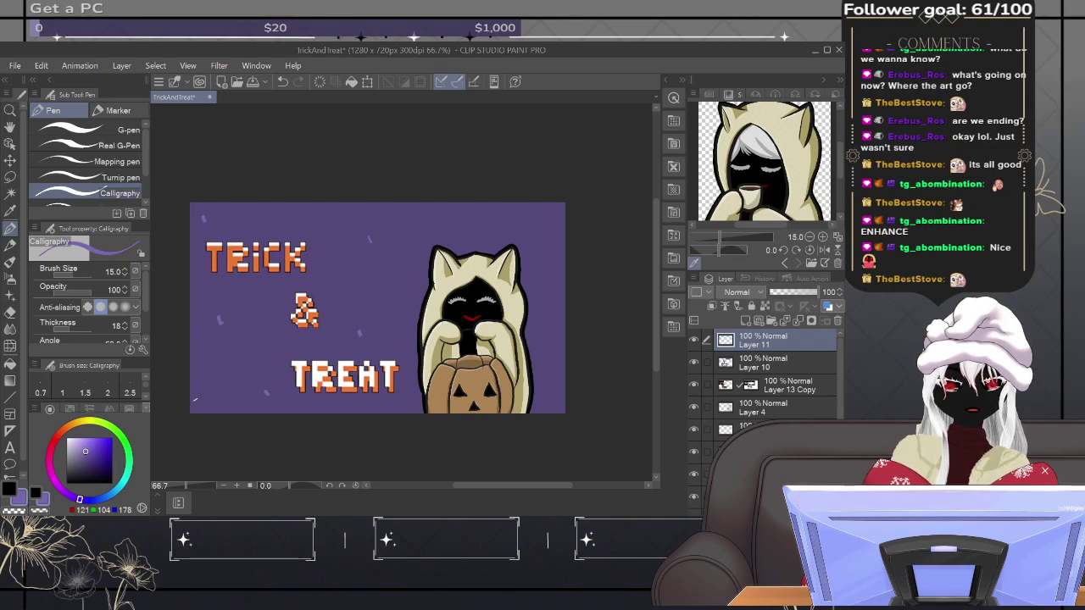
left_click_drag(540, 394, 547, 400)
left_click_drag(542, 314, 553, 310)
left_click_drag(481, 225, 490, 234)
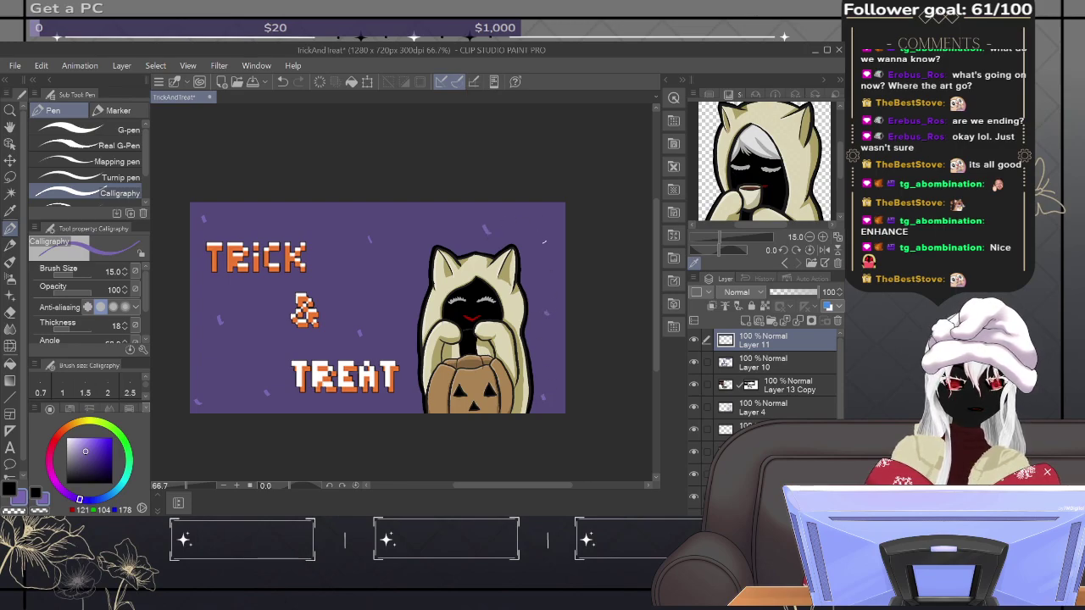
mouse_move(545, 219)
left_mouse_down()
mouse_move(553, 213)
mouse_move(505, 217)
left_mouse_up()
left_click_drag(404, 214, 411, 223)
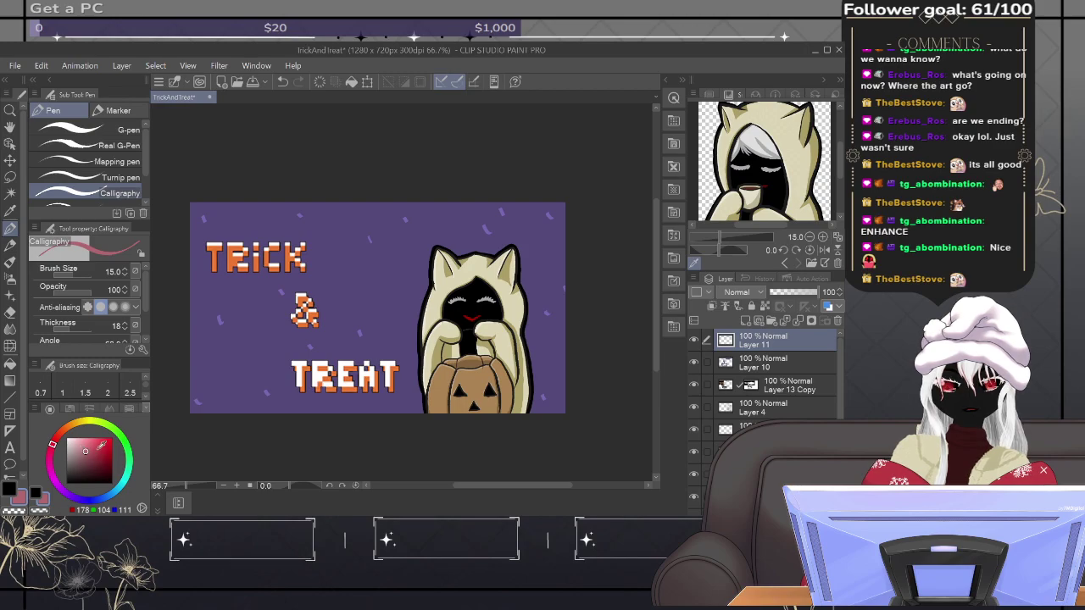
Step: Change the drawing colour to dark gold, RGB 178, 134, 23, and scatter gold confetti flecks among the purple ones across the background
left_click(67, 429)
left_click(77, 422)
left_click(106, 452)
left_click(346, 266)
left_click(246, 220)
left_click(196, 319)
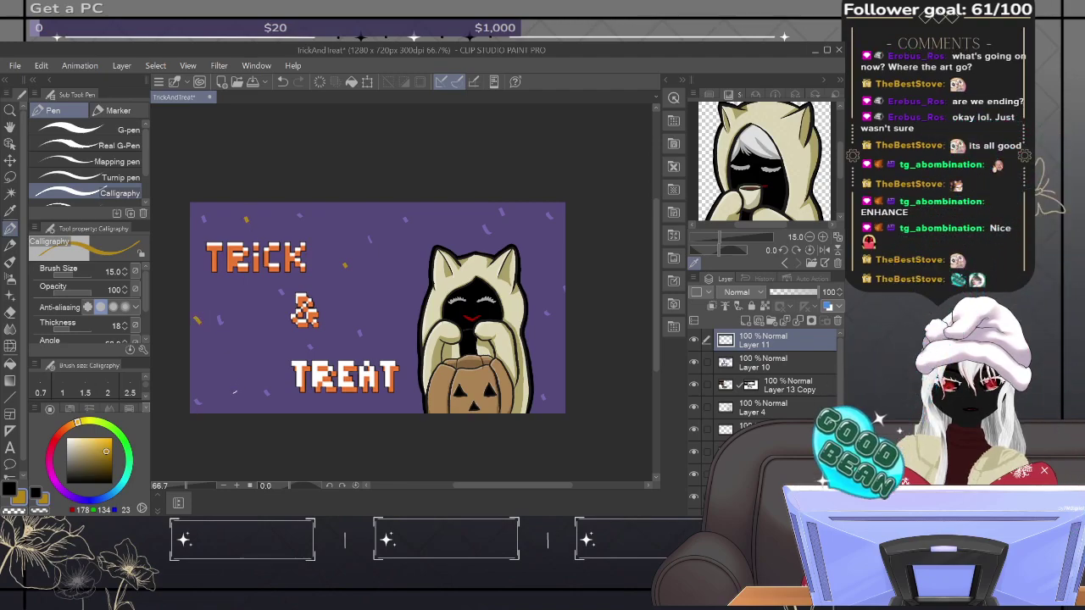
left_click(220, 384)
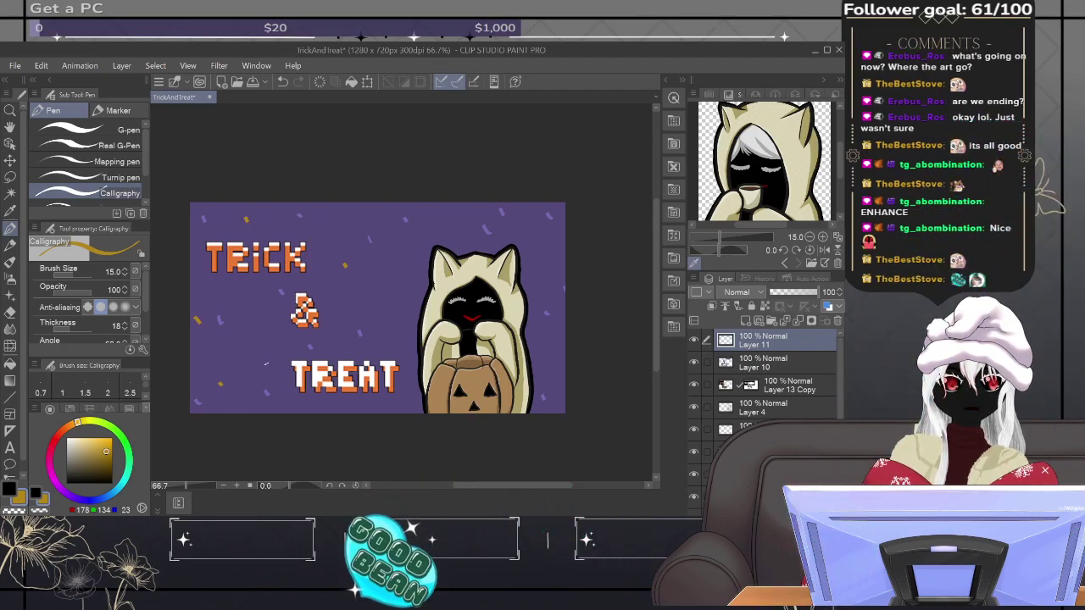
left_click(260, 333)
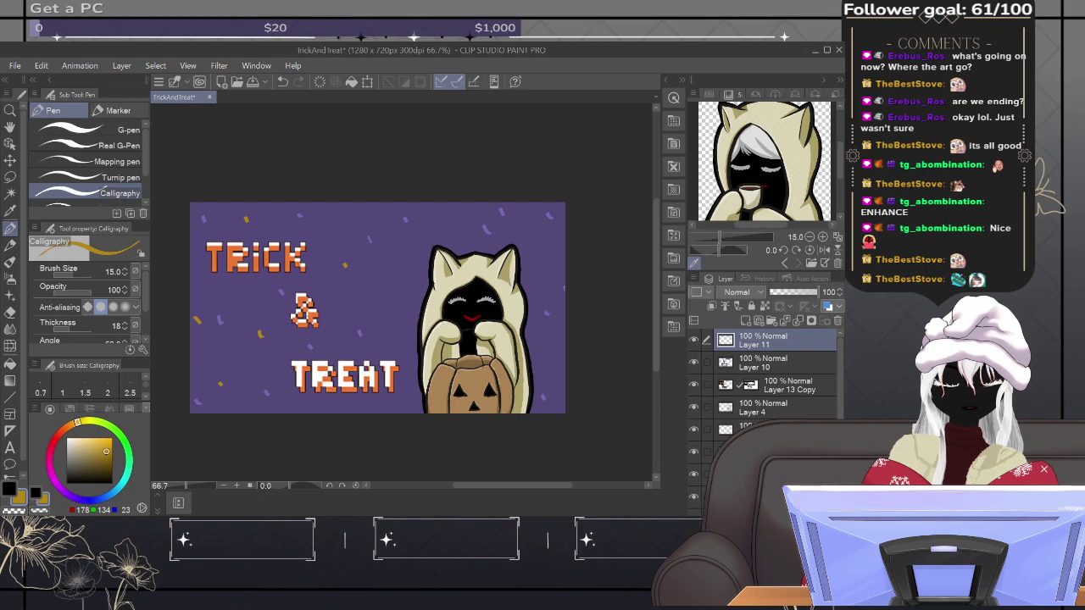
left_click(361, 295)
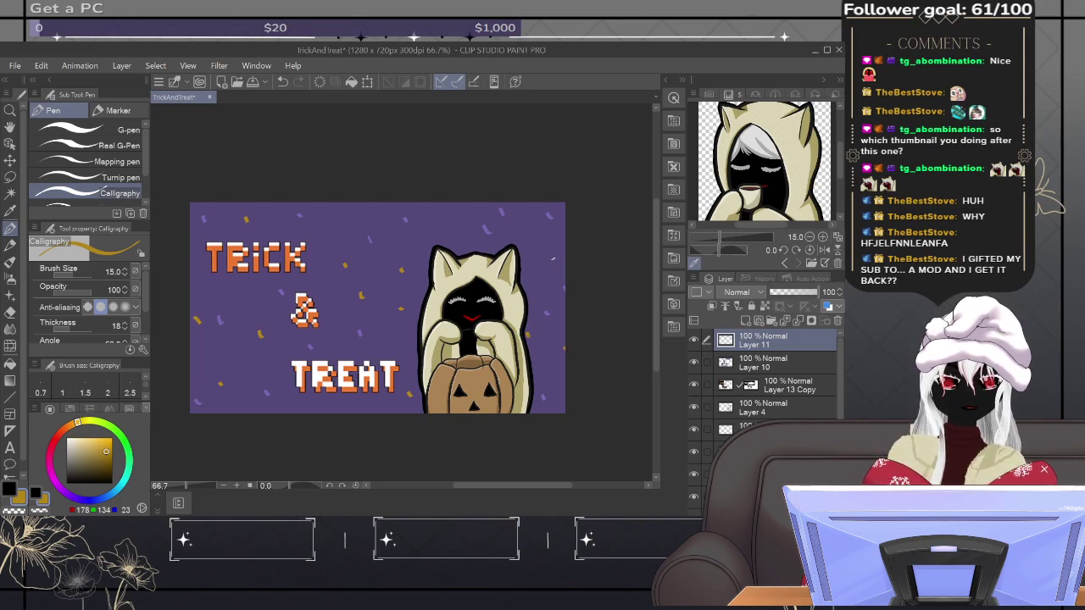
left_click(446, 206)
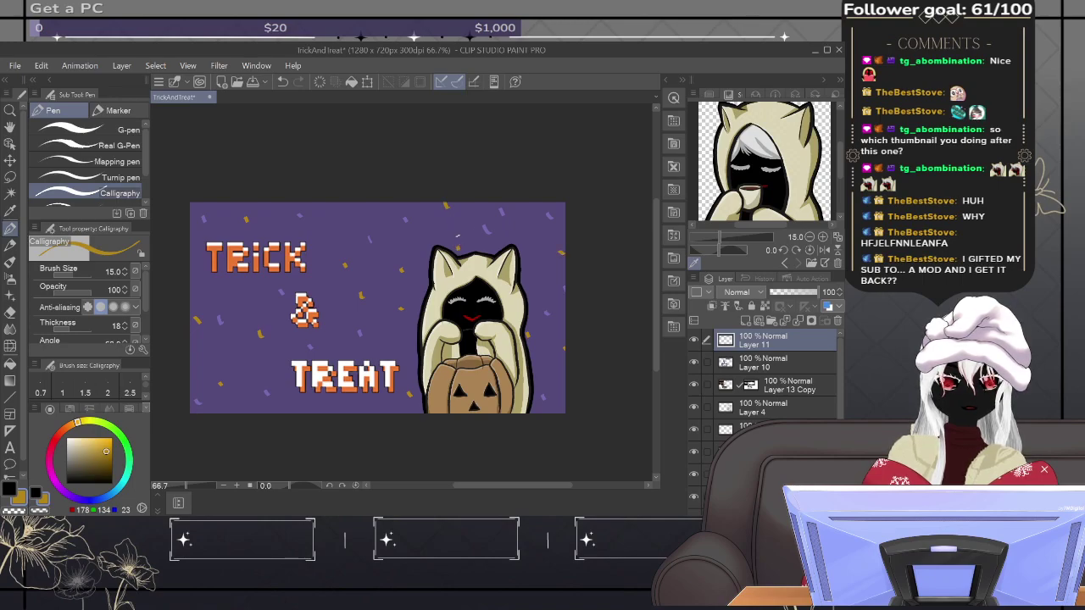
left_click(347, 207)
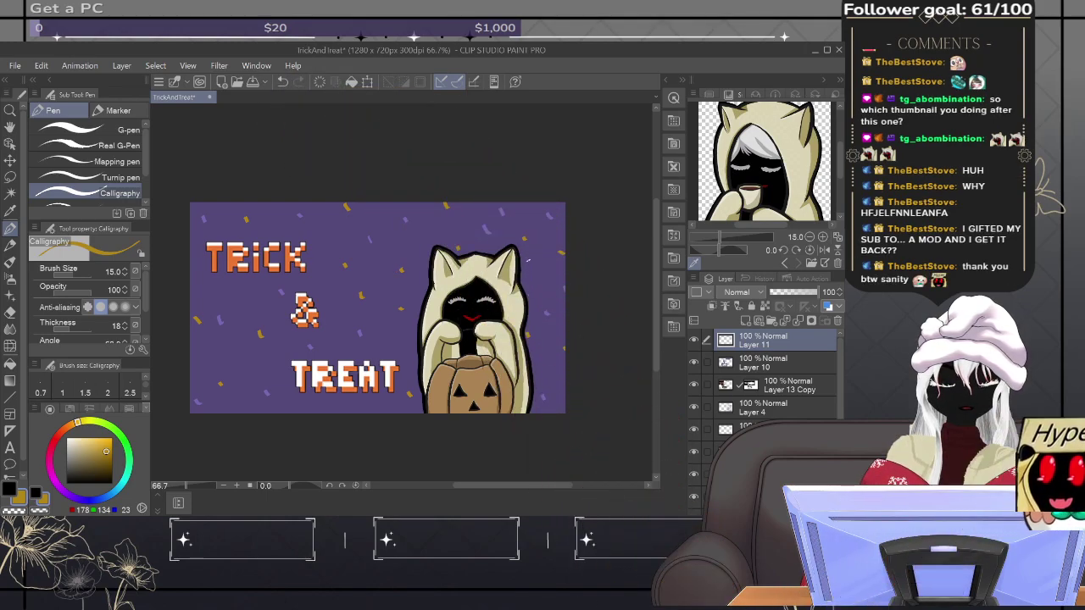
Step: Scatter green (RGB 90, 168, 77) confetti flecks across the background, plus orange and white flecks in colours sampled from the lettering
mouse_move(124, 442)
left_mouse_down()
mouse_move(130, 455)
mouse_move(123, 437)
mouse_move(93, 451)
left_mouse_up()
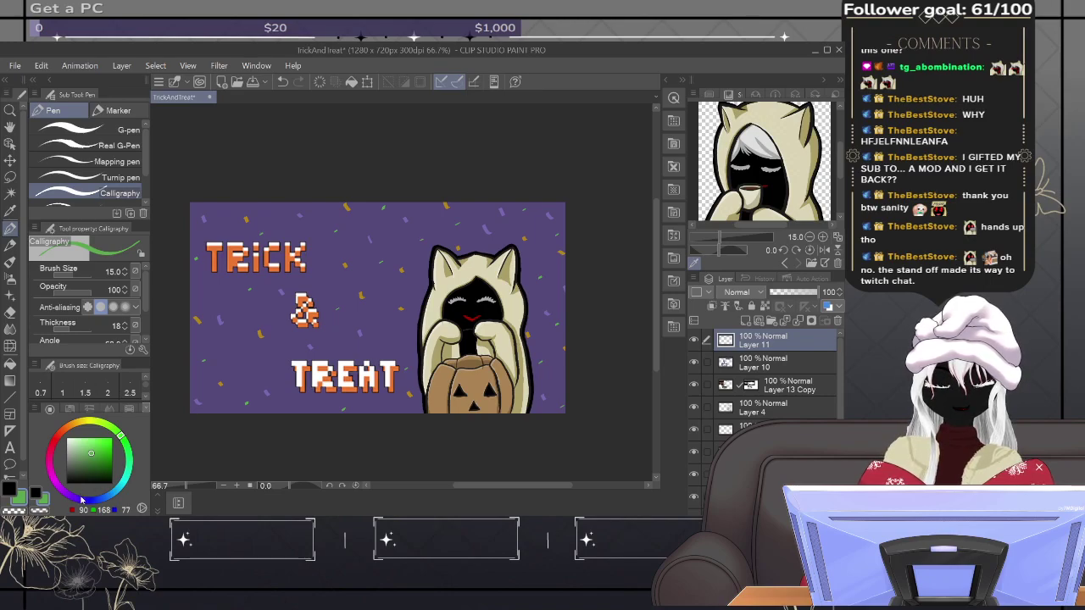
mouse_move(50, 454)
left_mouse_down()
mouse_move(62, 433)
mouse_move(101, 452)
mouse_move(85, 462)
mouse_move(57, 435)
mouse_move(111, 452)
left_mouse_up()
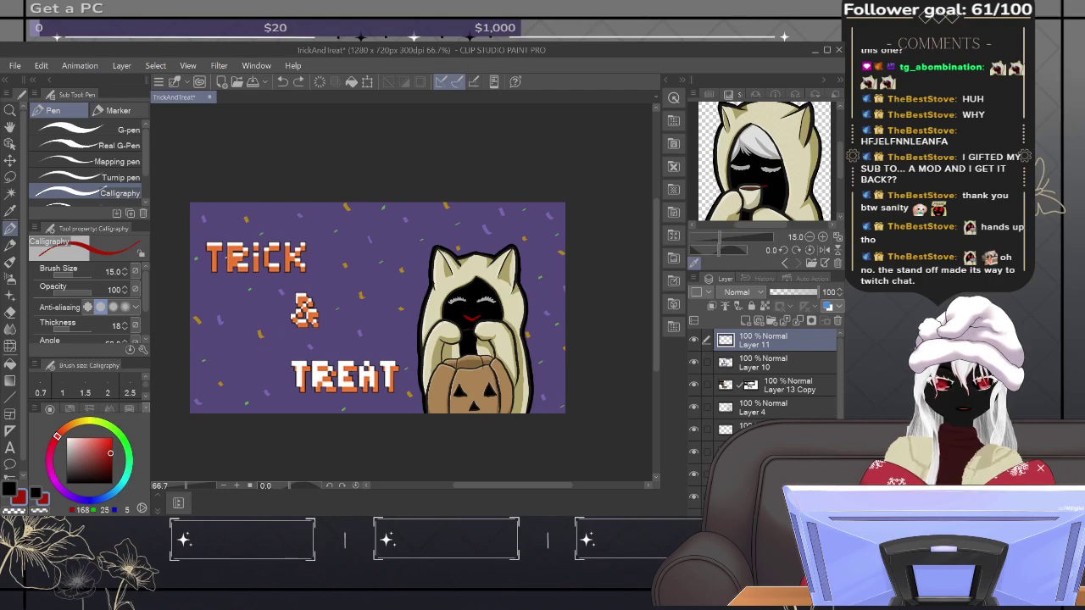
left_click(236, 256, "alt")
left_click_drag(211, 293, 218, 294)
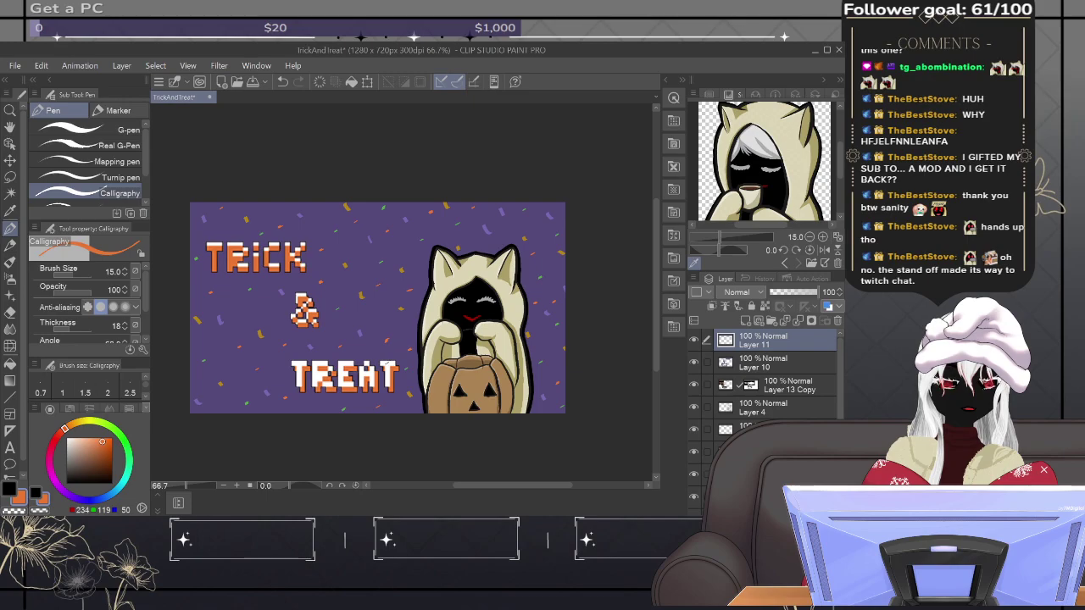
left_click(391, 363, "alt")
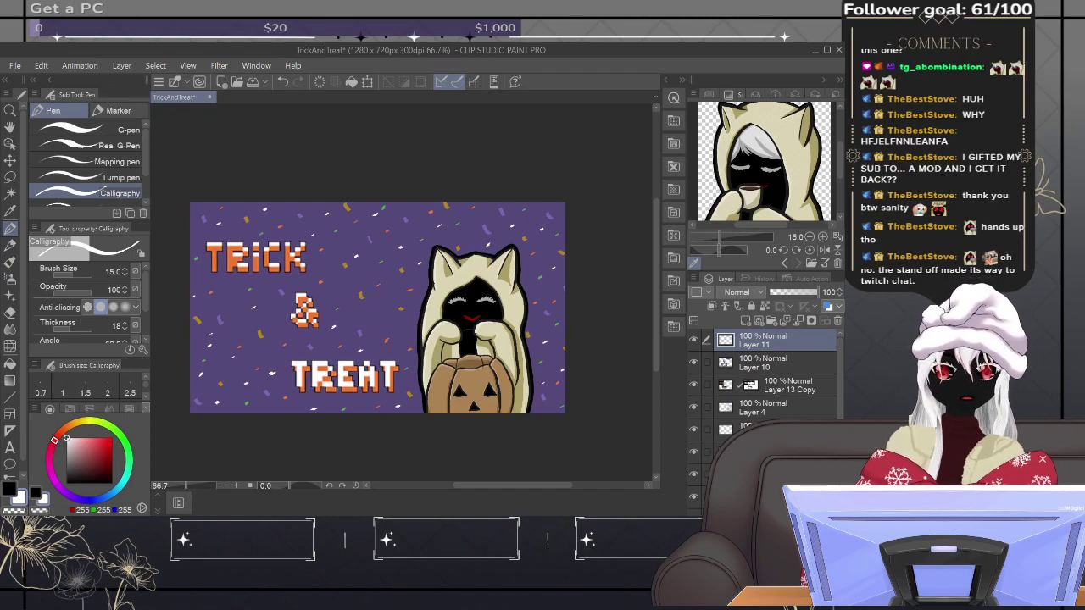
Step: Save the finished drawing, save it also as the PNG image TrickAndTreat.png, and close the document
key("ctrl+s")
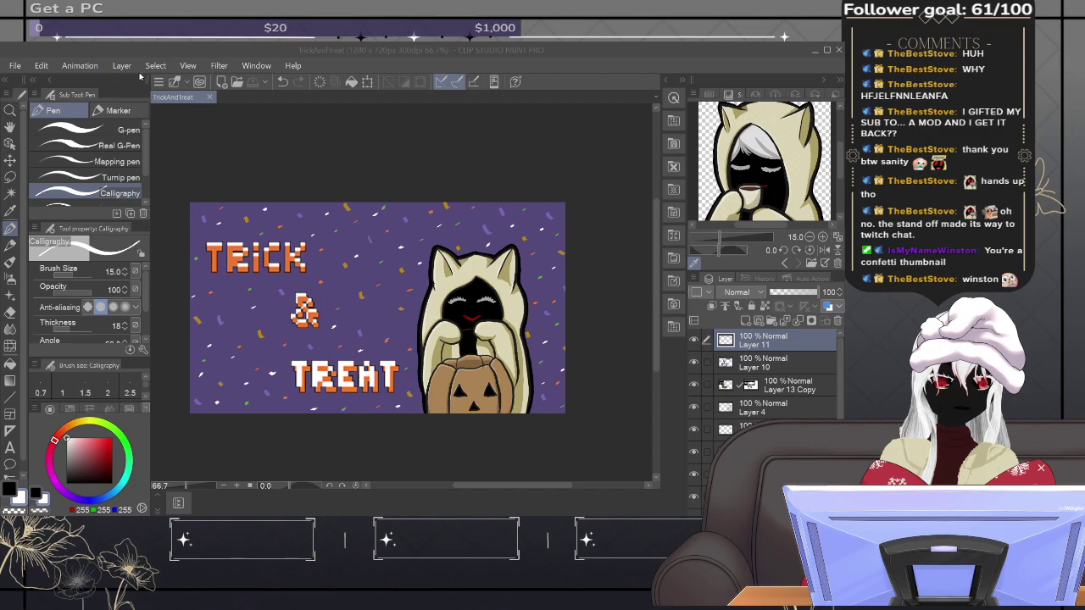
left_click(321, 345)
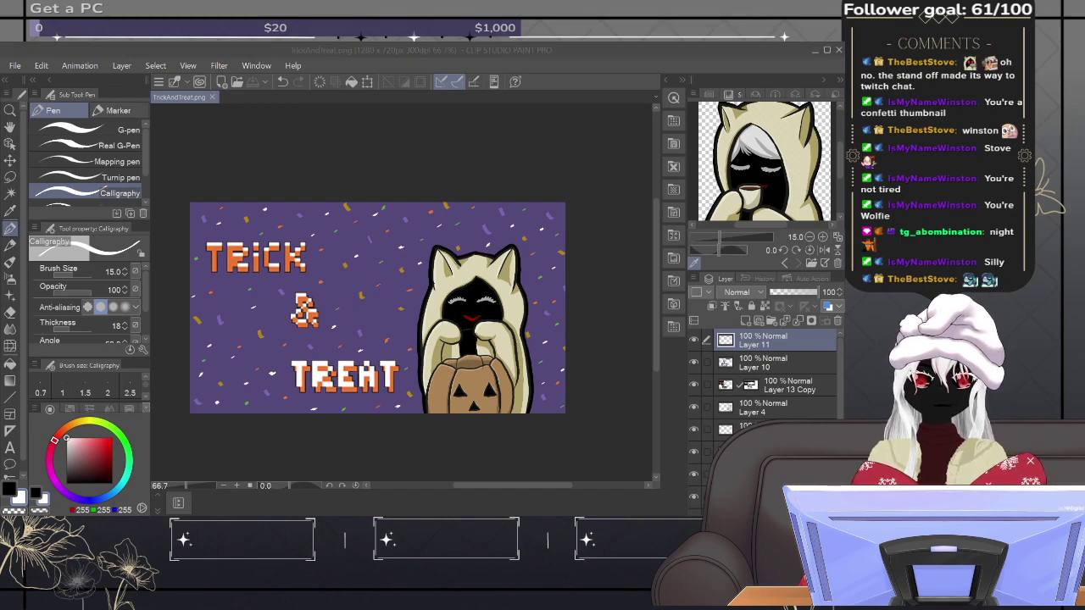
key("ctrl+w")
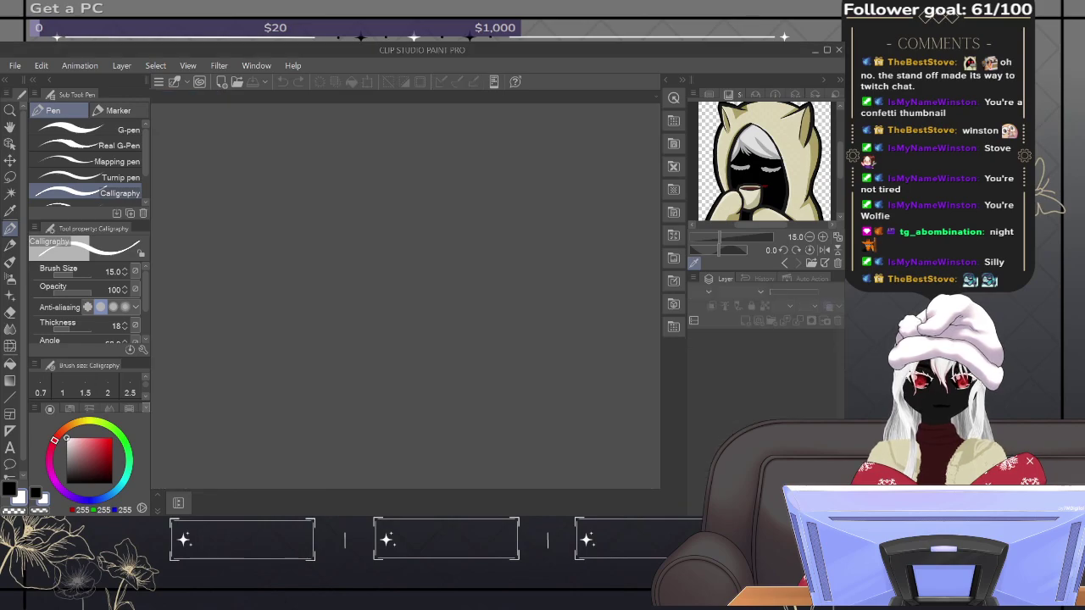